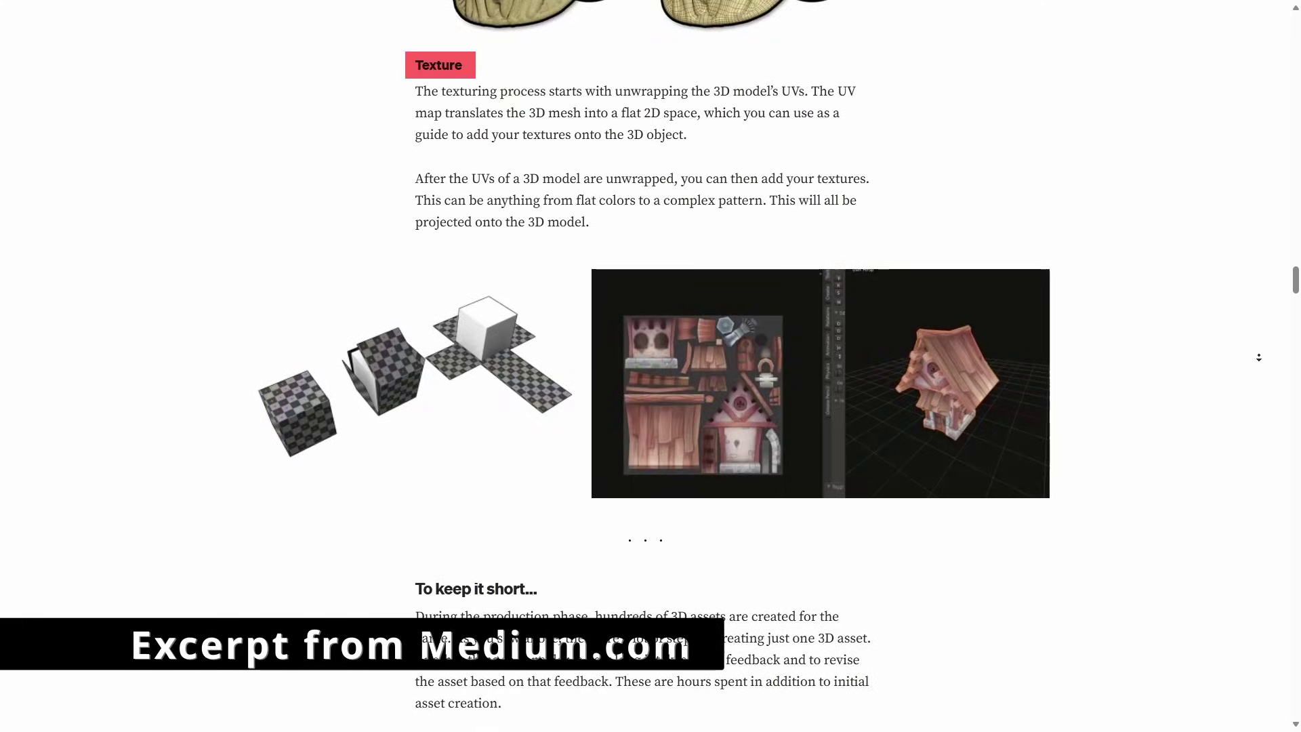
# Step: Read the article's section on UV unwrapping and texturing a 3D model
pyautogui.scroll(-2, 650, 365)
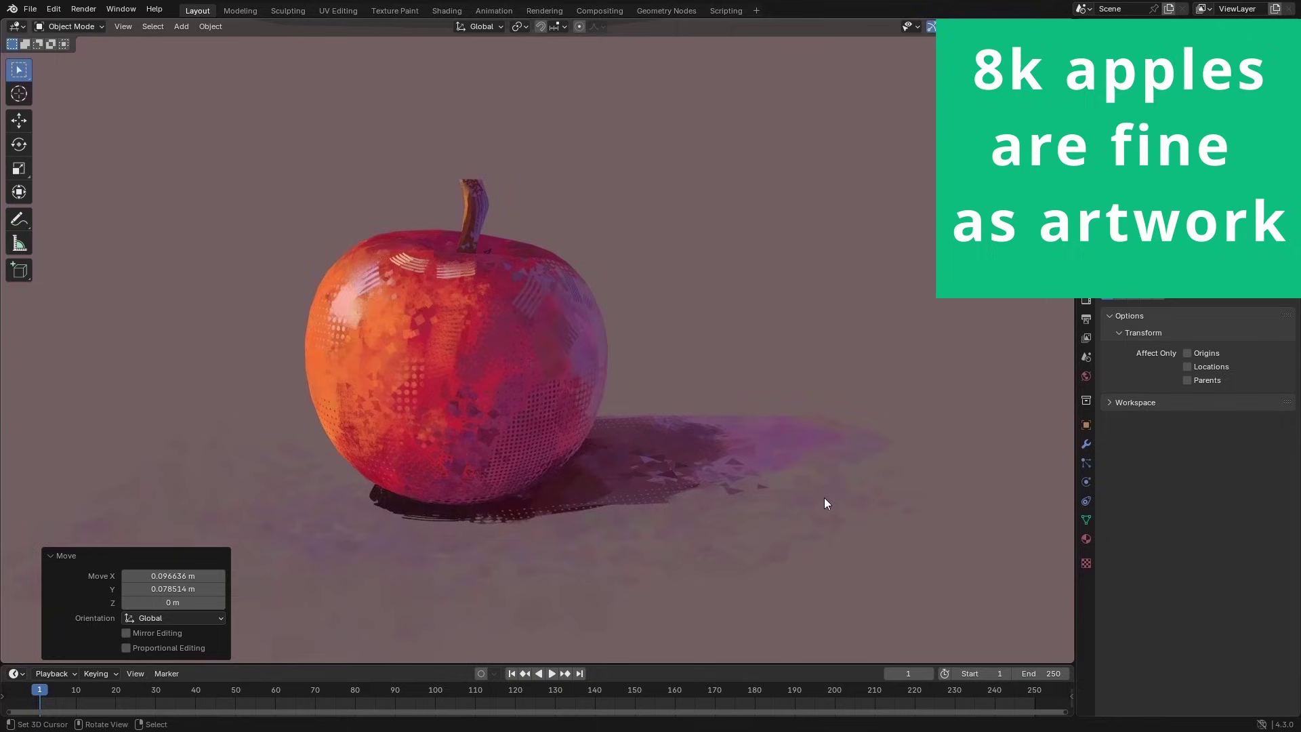
# Step: Try rotating the apple's painted shadow 2.36° about the global Z axis
pyautogui.press('r')
pyautogui.press('z')
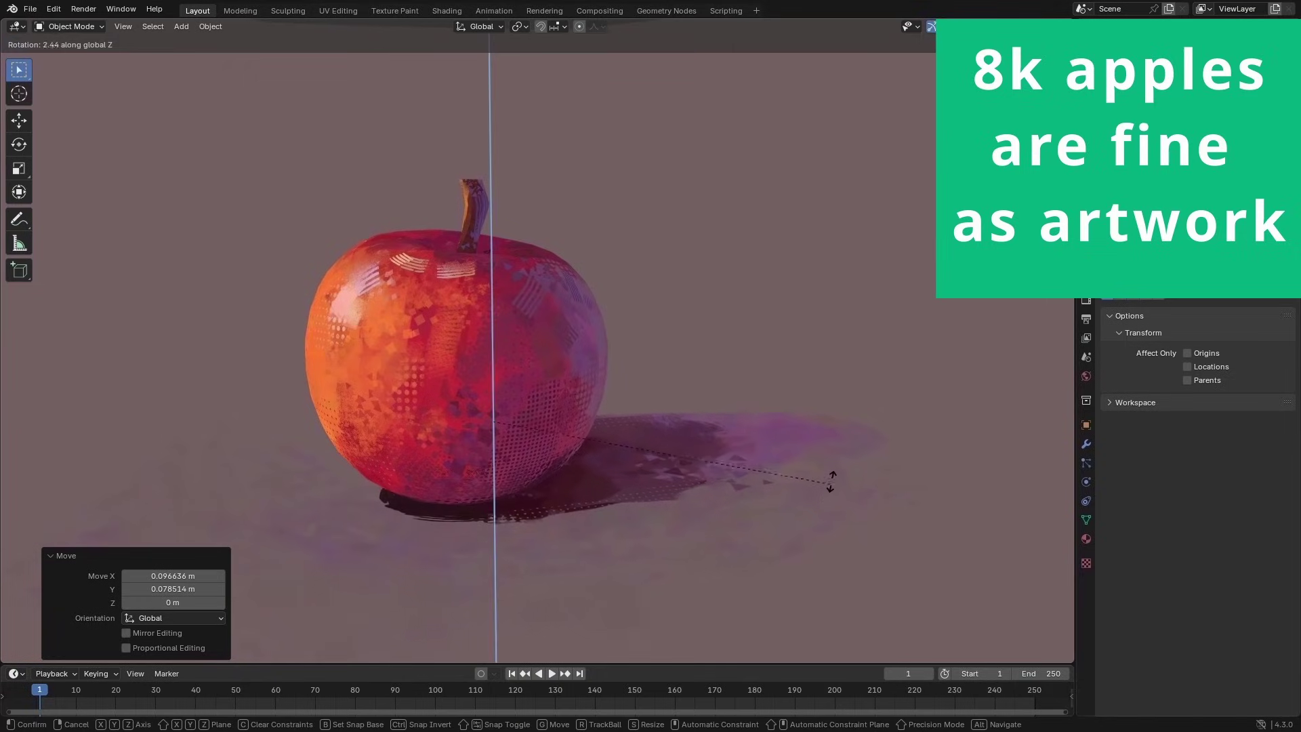
pyautogui.click(823, 482)
pyautogui.scroll(3, 763, 501)
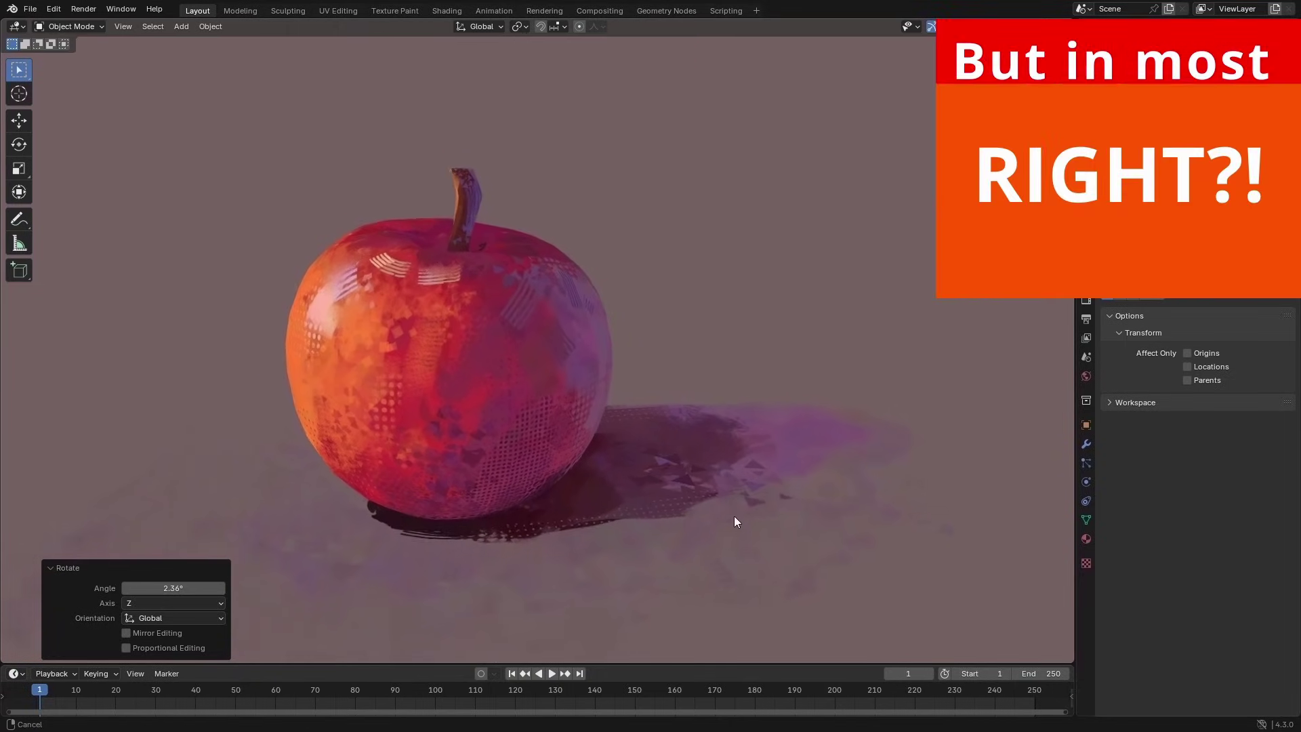
pyautogui.hotkey('ctrl', 'z')
pyautogui.keyDown('ctrl'); pyautogui.moveTo(747, 489); pyautogui.dragTo(725, 497, button='middle'); pyautogui.keyUp('ctrl')
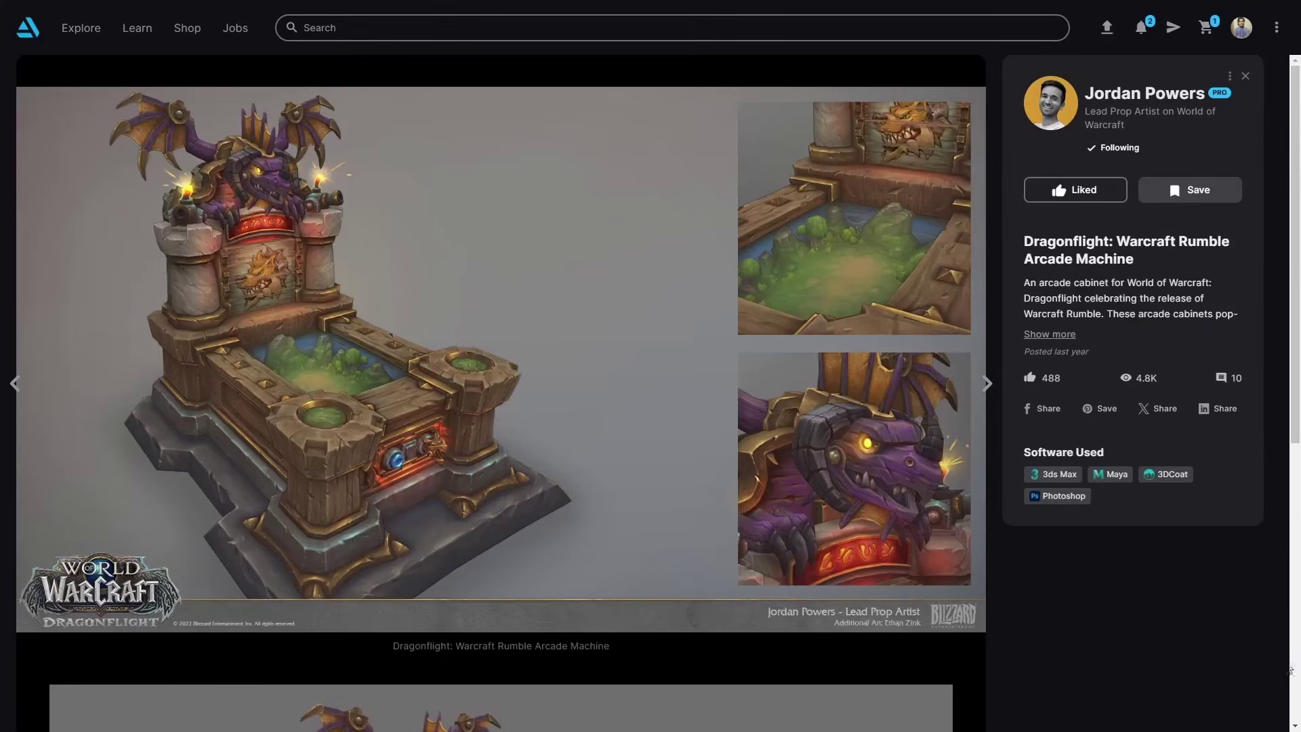
# Step: Look through the images of the Dragonflight: Warcraft Rumble Arcade Machine artwork
pyautogui.scroll(-5, 917, 654)
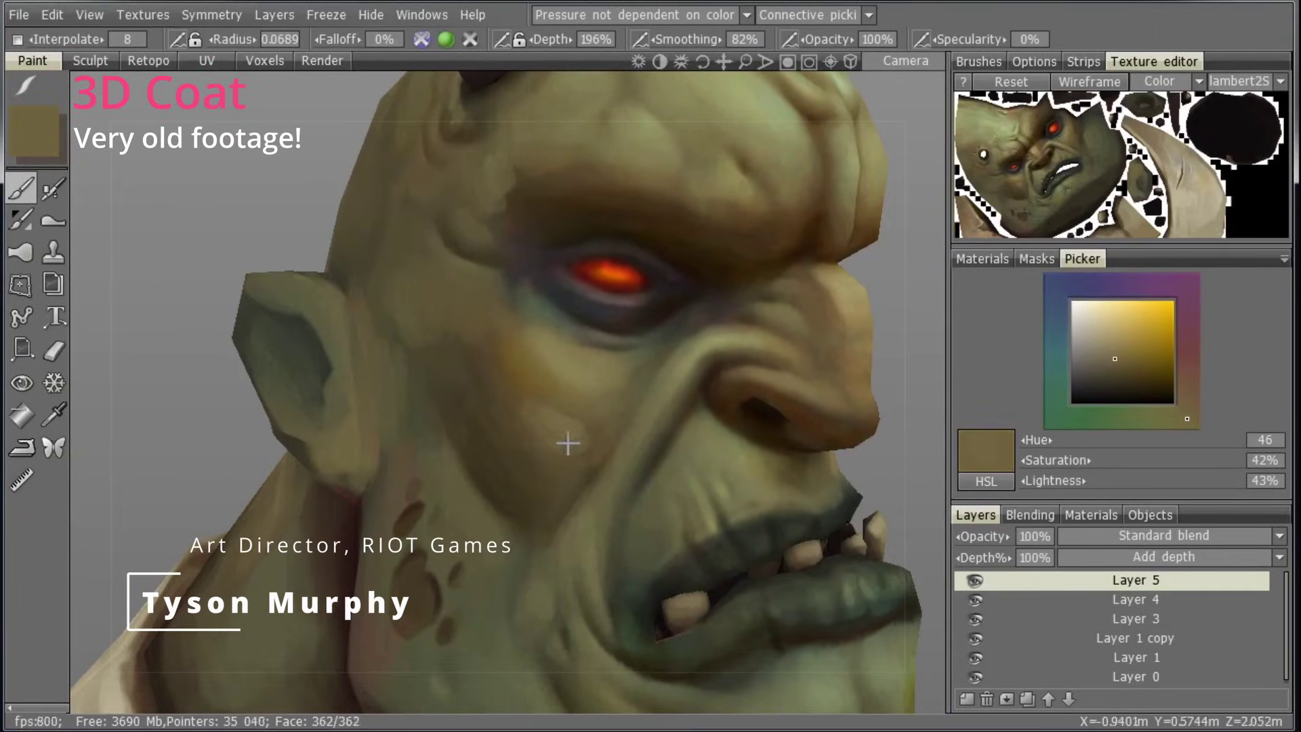
# Step: Sample a lighter olive skin colour with 38% saturation and 54% lightness from the ogre's head, checking the model from several angles
pyautogui.keyDown('alt'); pyautogui.moveTo(573, 391); pyautogui.dragTo(325, 543); pyautogui.keyUp('alt')
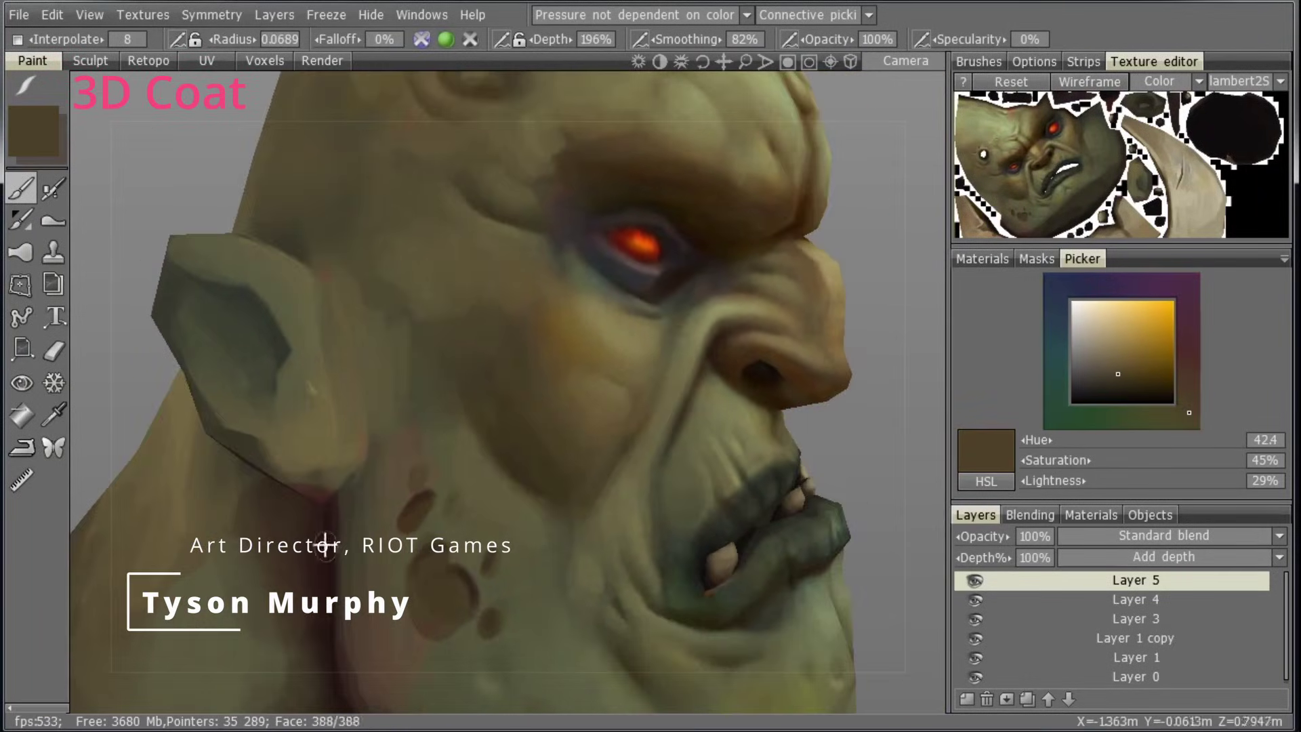
pyautogui.press('v')
pyautogui.scroll(-5, 702, 325)
pyautogui.scroll(5, 670, 337)
pyautogui.press('v')
pyautogui.moveTo(670, 336)
pyautogui.keyDown('alt'); pyautogui.mouseDown()
pyautogui.moveTo(699, 169)
pyautogui.moveTo(506, 428)
pyautogui.mouseUp(); pyautogui.keyUp('alt')
pyautogui.press('v')
pyautogui.scroll(-5, 673, 230)
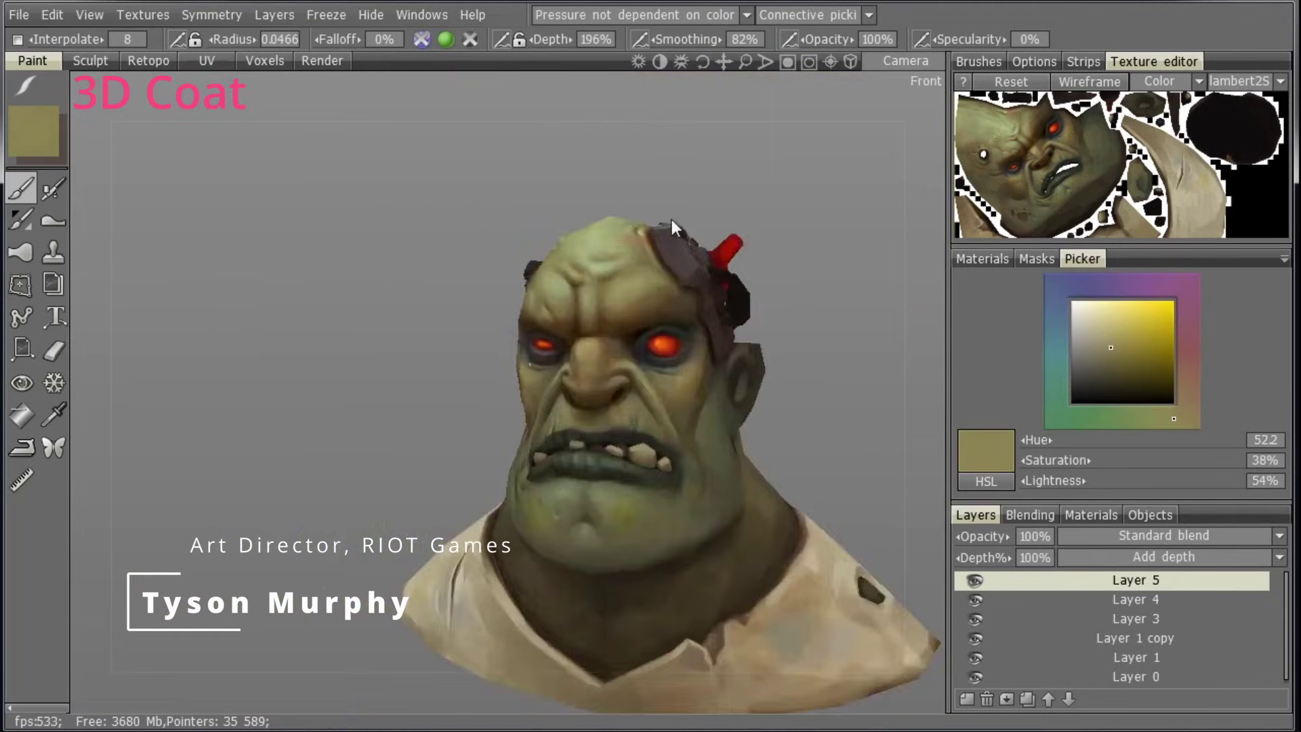
# Step: Paint a light edge around the large round hole in the ogre's cheek with a smaller brush
pyautogui.scroll(5, 689, 235)
pyautogui.moveTo(688, 235)
pyautogui.keyDown('alt'); pyautogui.mouseDown()
pyautogui.moveTo(514, 418)
pyautogui.moveTo(458, 448)
pyautogui.moveTo(485, 459)
pyautogui.mouseUp(); pyautogui.keyUp('alt')
pyautogui.scroll(-1, 508, 404)
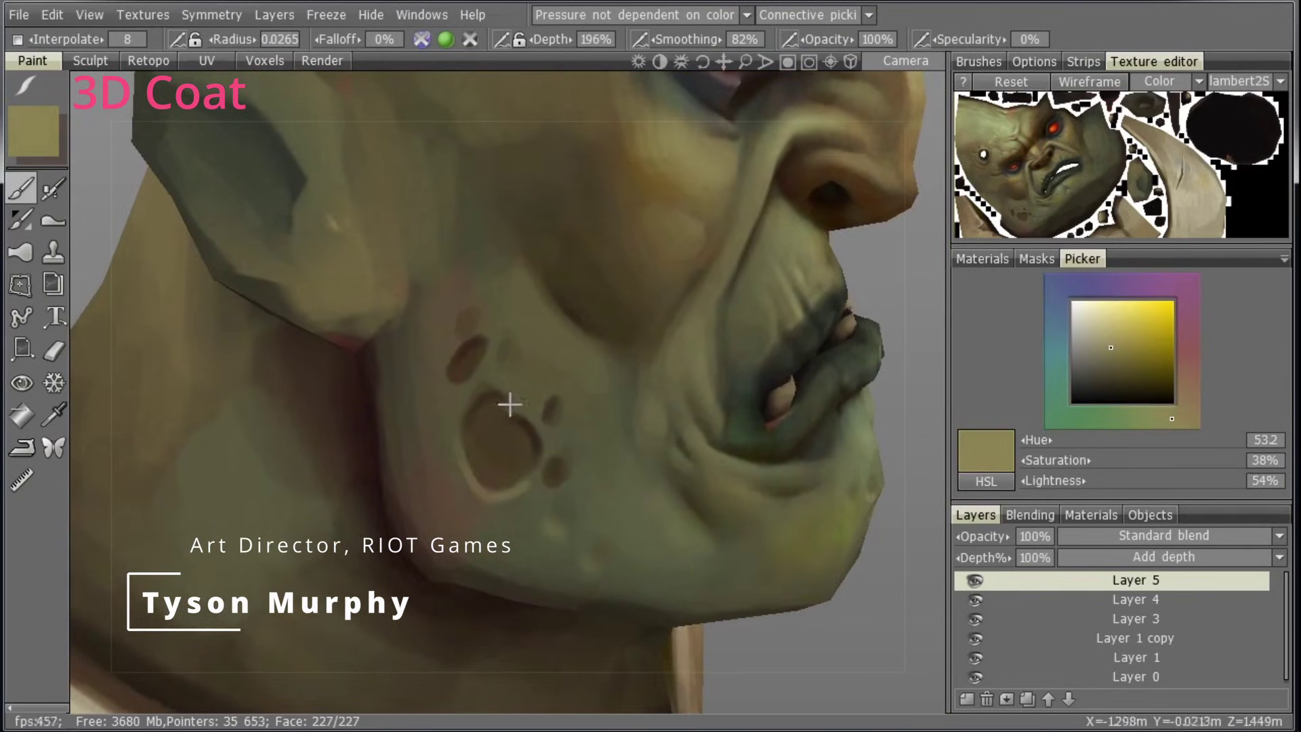
pyautogui.moveTo(468, 380); pyautogui.dragTo(488, 362)
pyautogui.keyDown('alt'); pyautogui.moveTo(508, 404); pyautogui.dragTo(552, 421); pyautogui.keyUp('alt')
pyautogui.scroll(-5, 677, 441)
pyautogui.keyDown('alt'); pyautogui.moveTo(676, 441); pyautogui.dragTo(687, 309); pyautogui.keyUp('alt')
pyautogui.scroll(5, 690, 309)
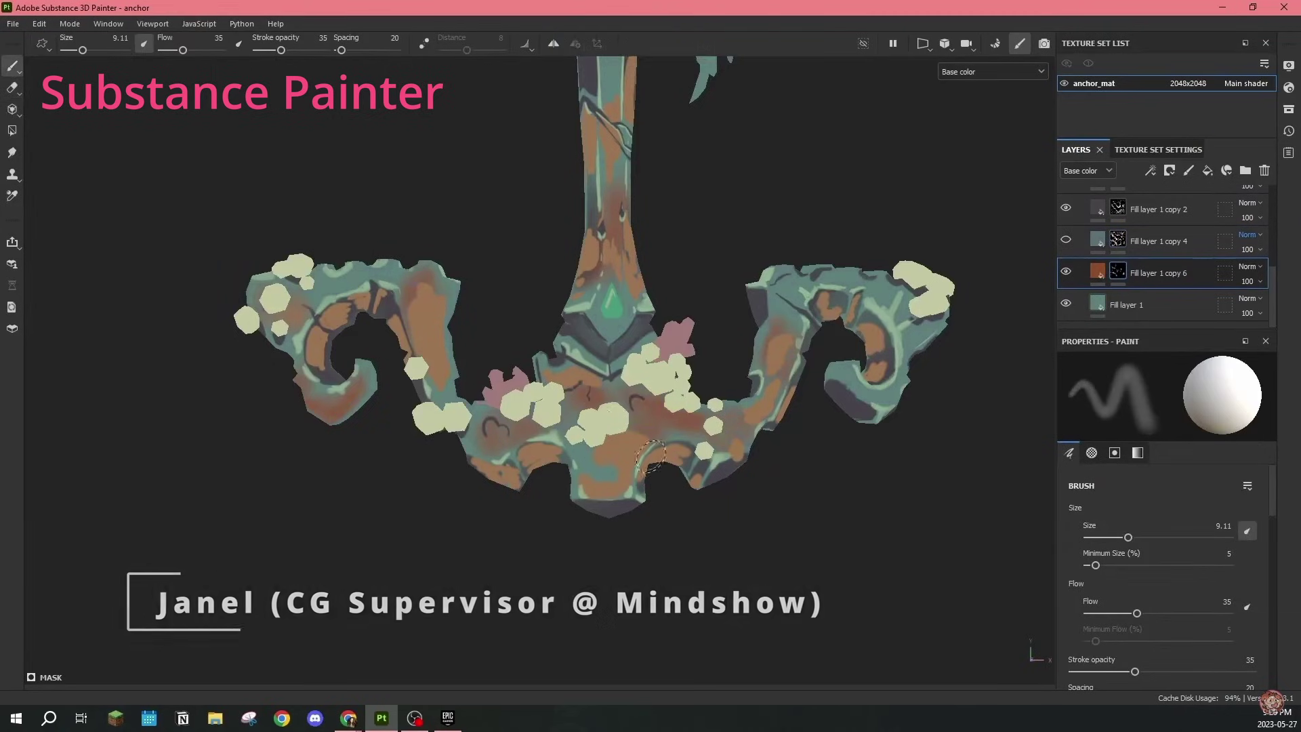
# Step: Set the opacity of Fill layer 1 copy 2 to 100 and switch to the Eraser on the mask of Fill layer 1 copy 8
pyautogui.scroll(-5, 651, 457)
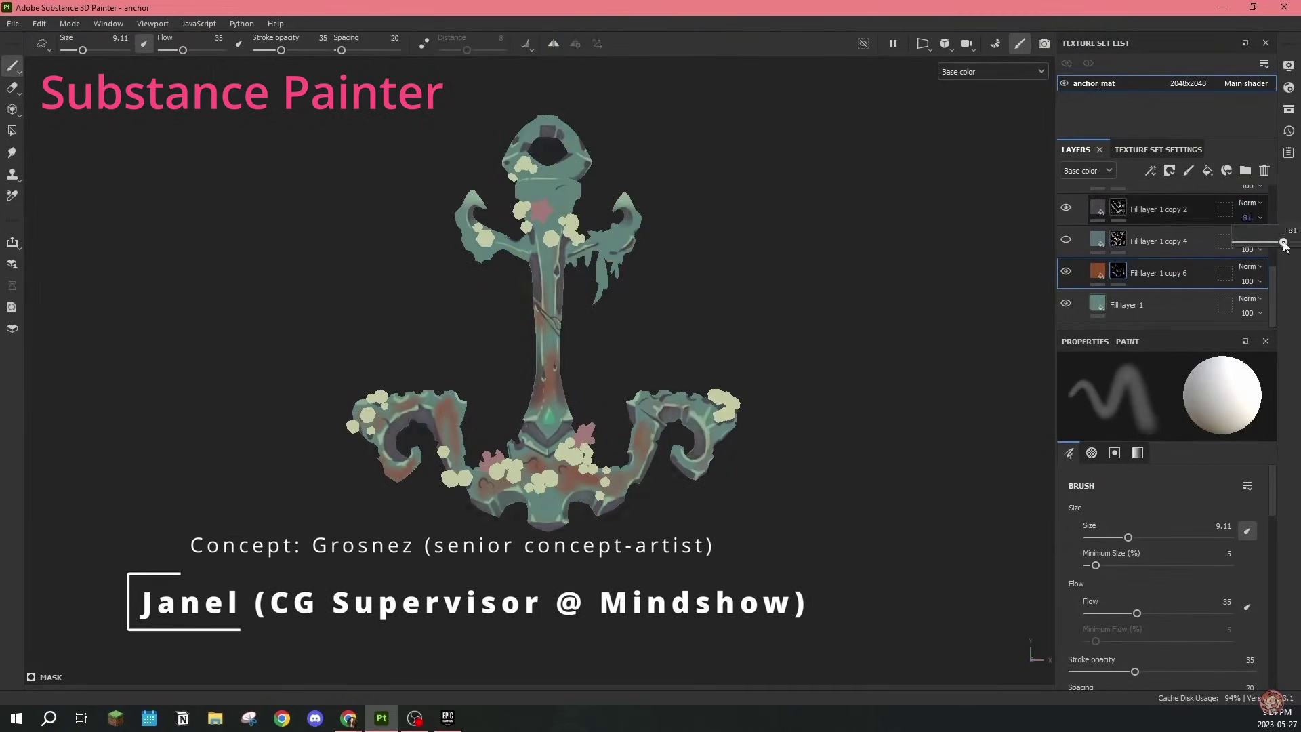
pyautogui.moveTo(1283, 242); pyautogui.dragTo(1295, 242)
pyautogui.moveTo(1165, 211); pyautogui.dragTo(1165, 317)
pyautogui.press('2')
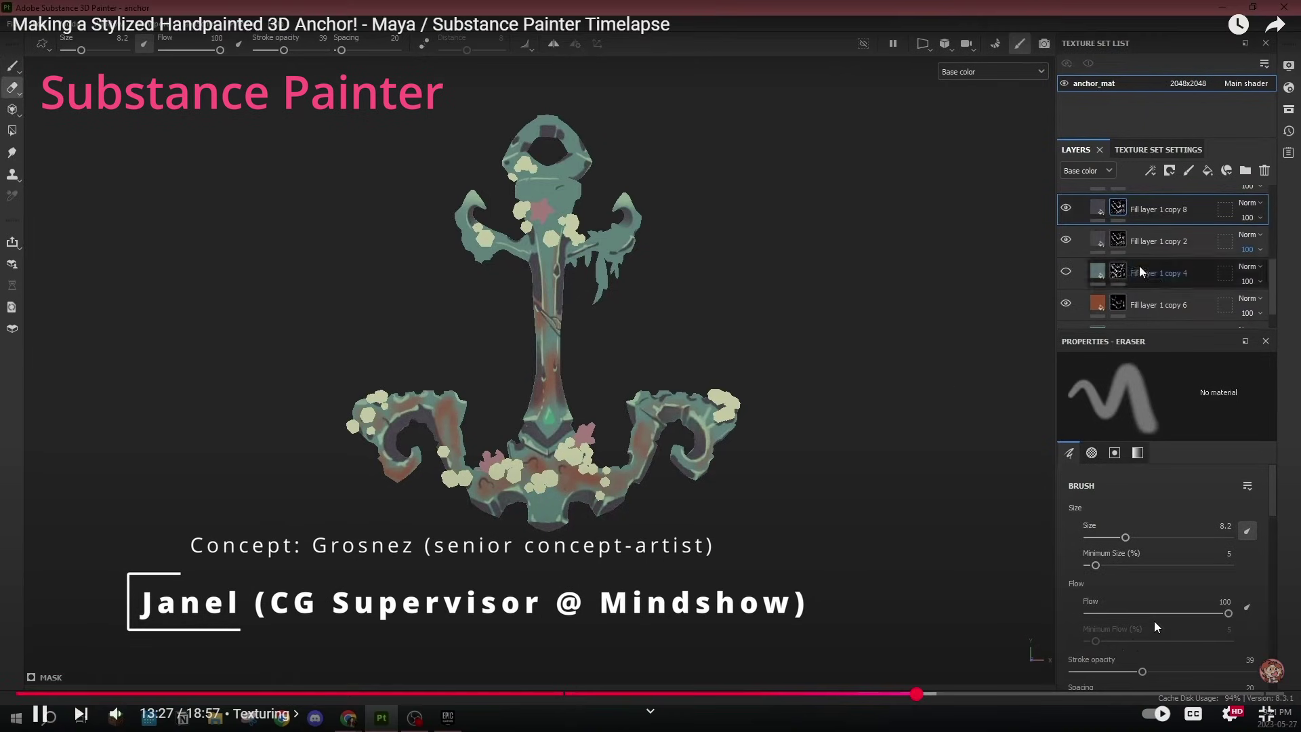
# Step: Skip ahead in the stylized anchor timelapse video to near its end
pyautogui.moveTo(1126, 693); pyautogui.dragTo(1201, 693)
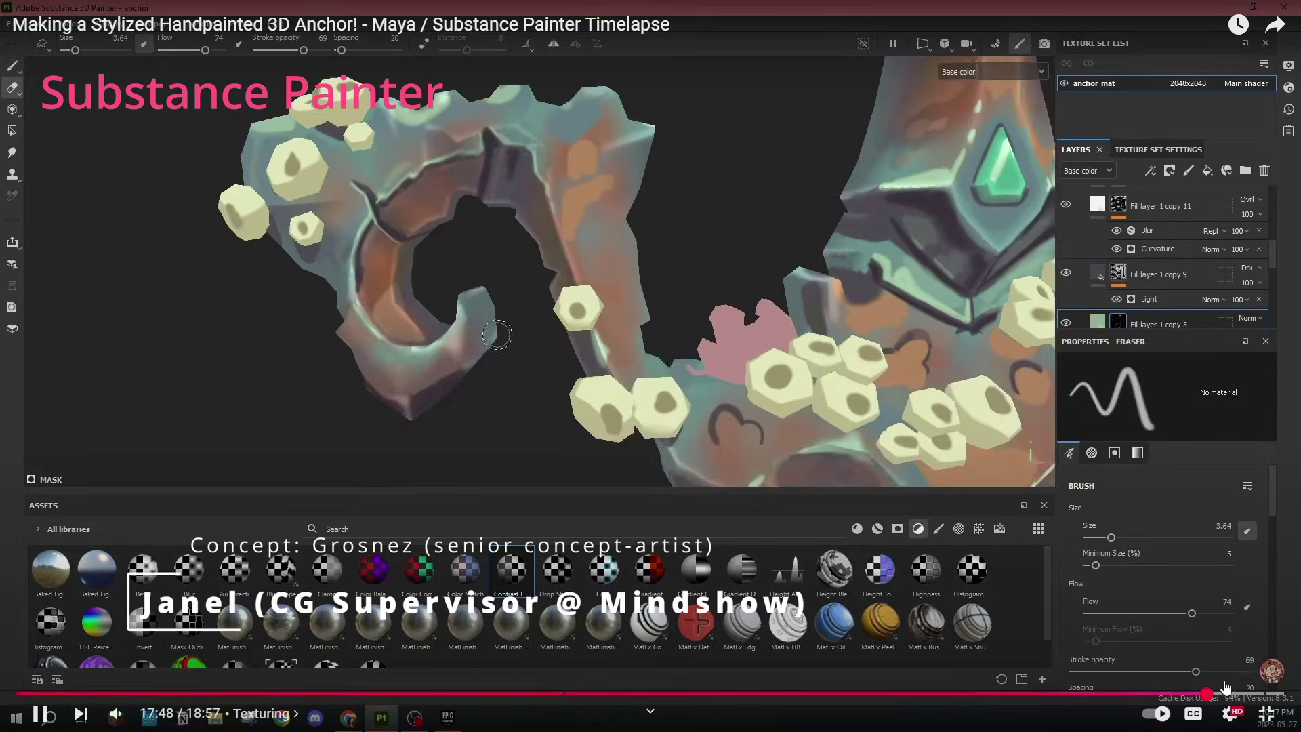
pyautogui.click(1239, 693)
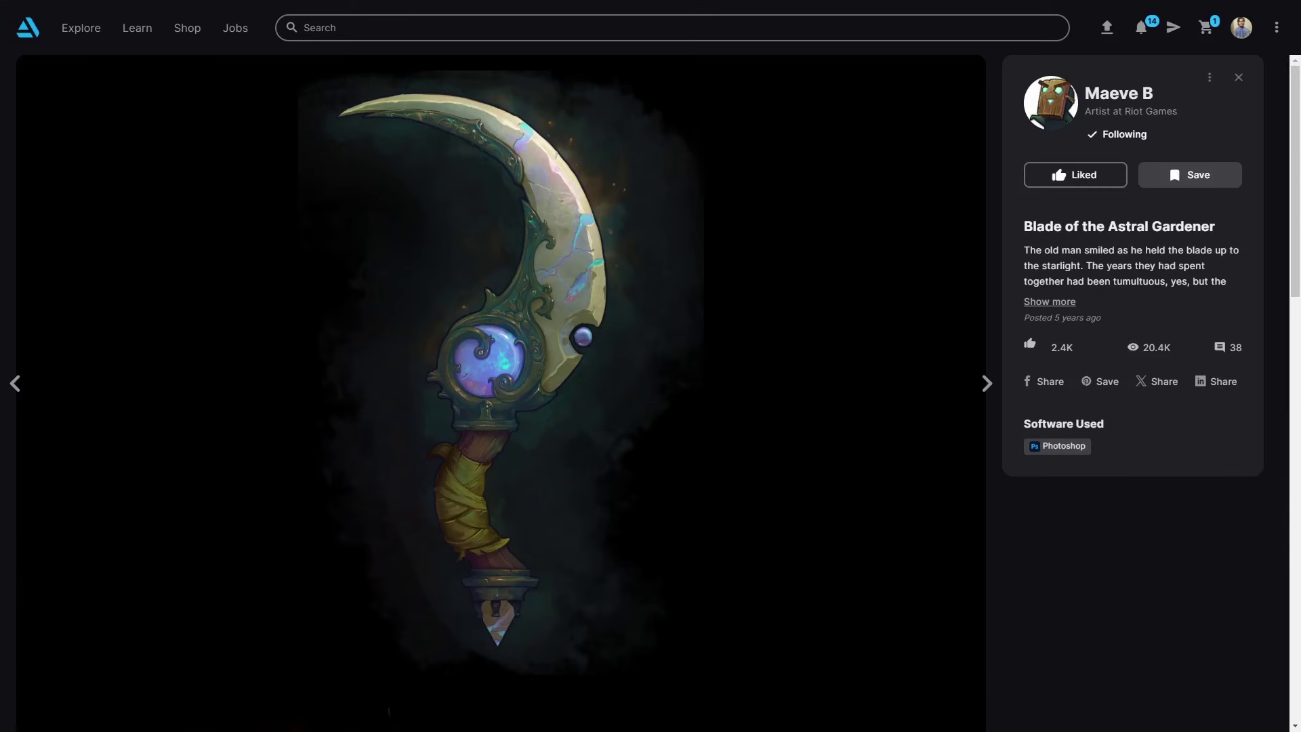
# Step: Look through the Blade of the Astral Gardener artwork
pyautogui.middleClick(811, 326)
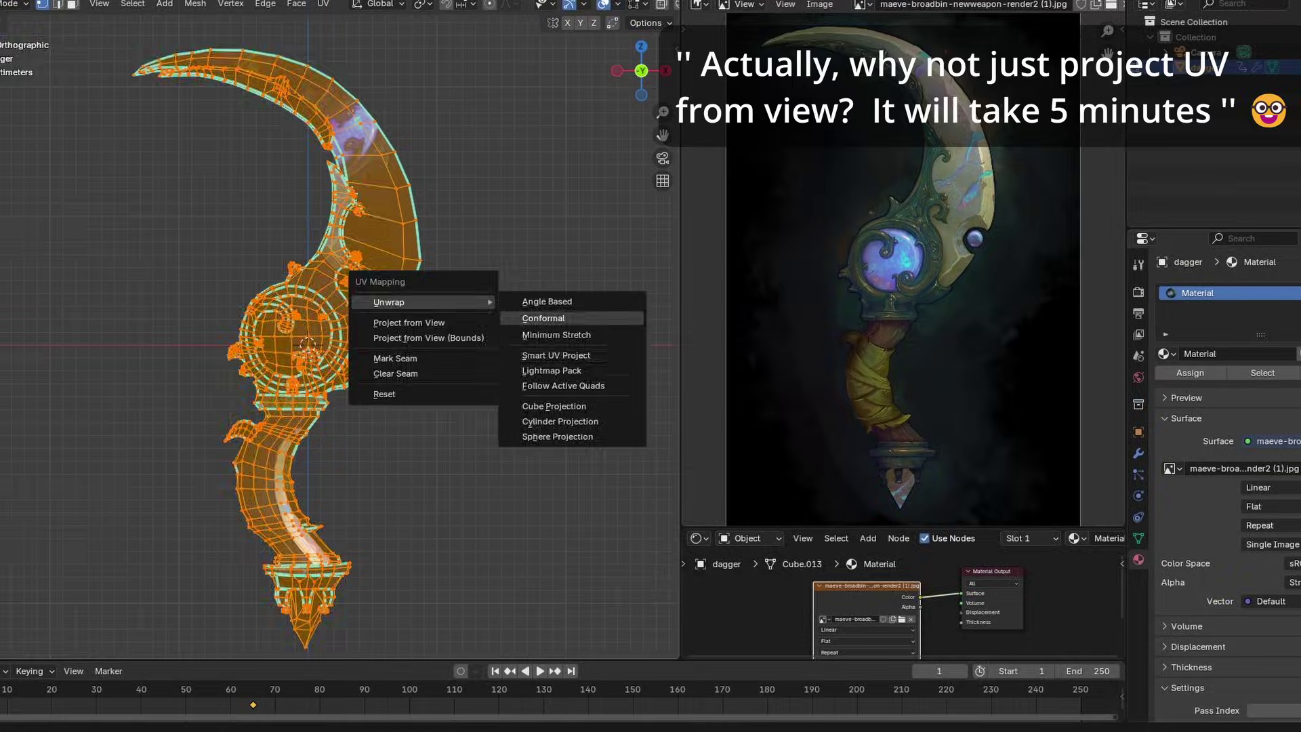
# Step: Unwrap the whole dagger mesh by projecting its UVs from the current view
pyautogui.click(333, 319)
pyautogui.scroll(-1, 903, 268)
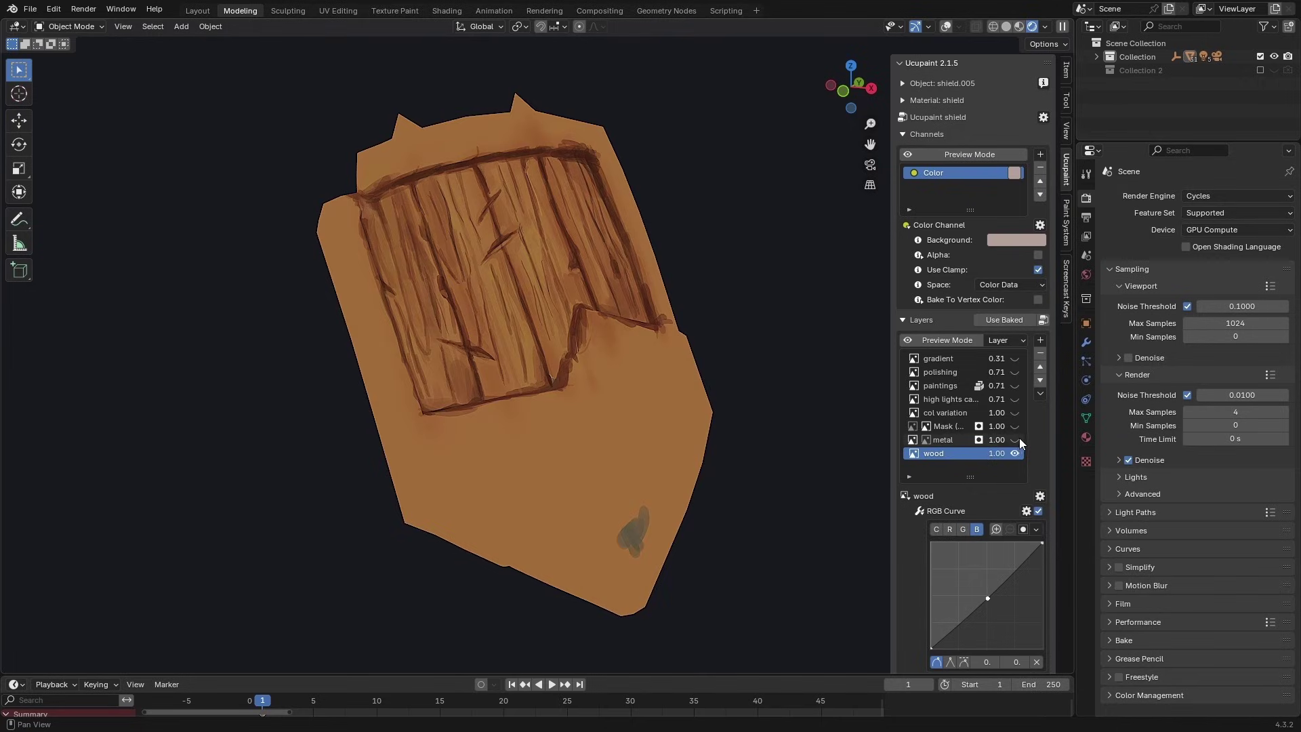
# Step: Show all the hidden shield texture layers above the wood layer, from metal and its mask up to paintings, polishing and gradient
pyautogui.click(1016, 439)
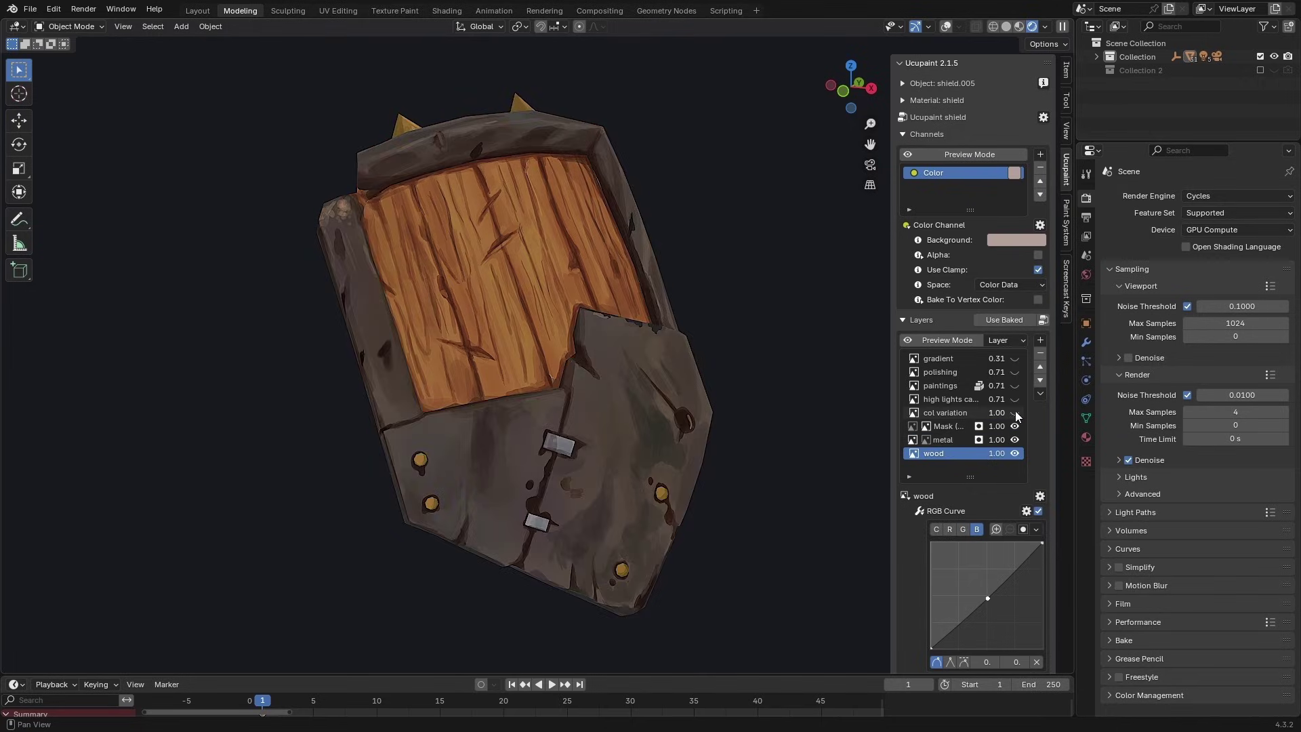
pyautogui.click(1014, 399)
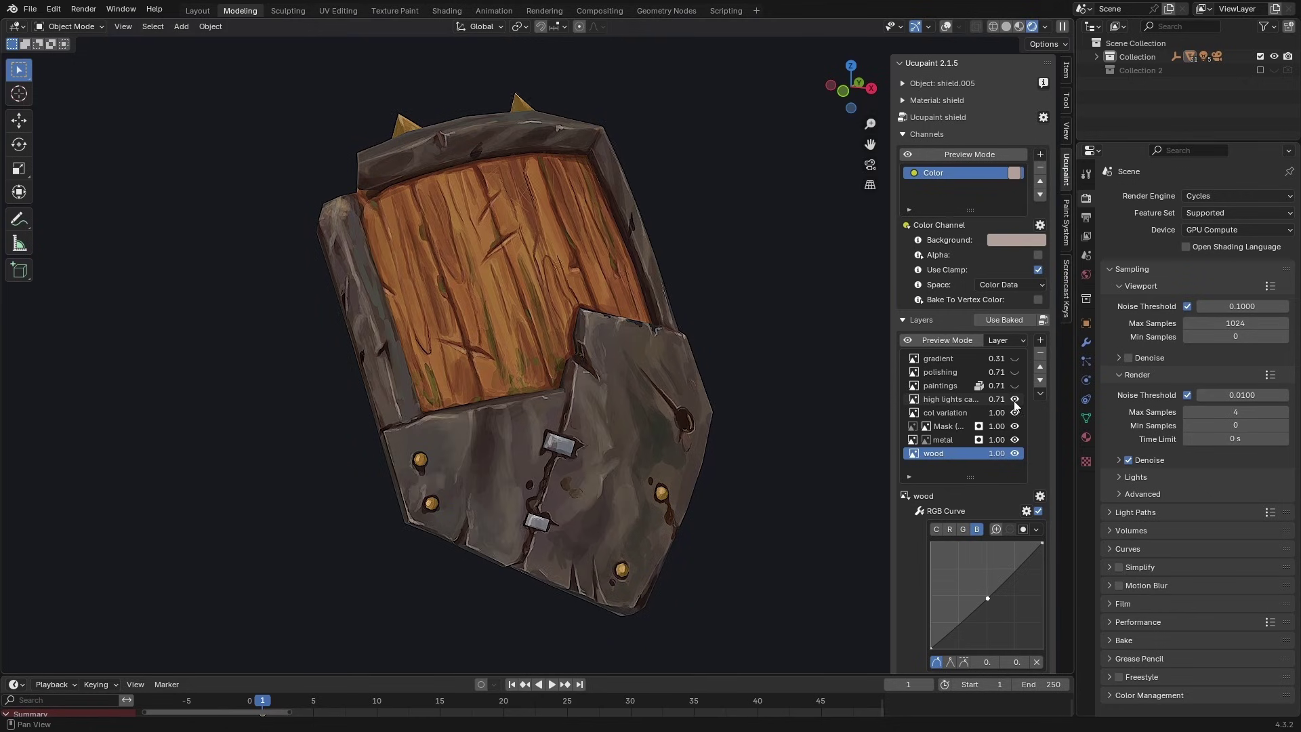
pyautogui.click(1013, 374)
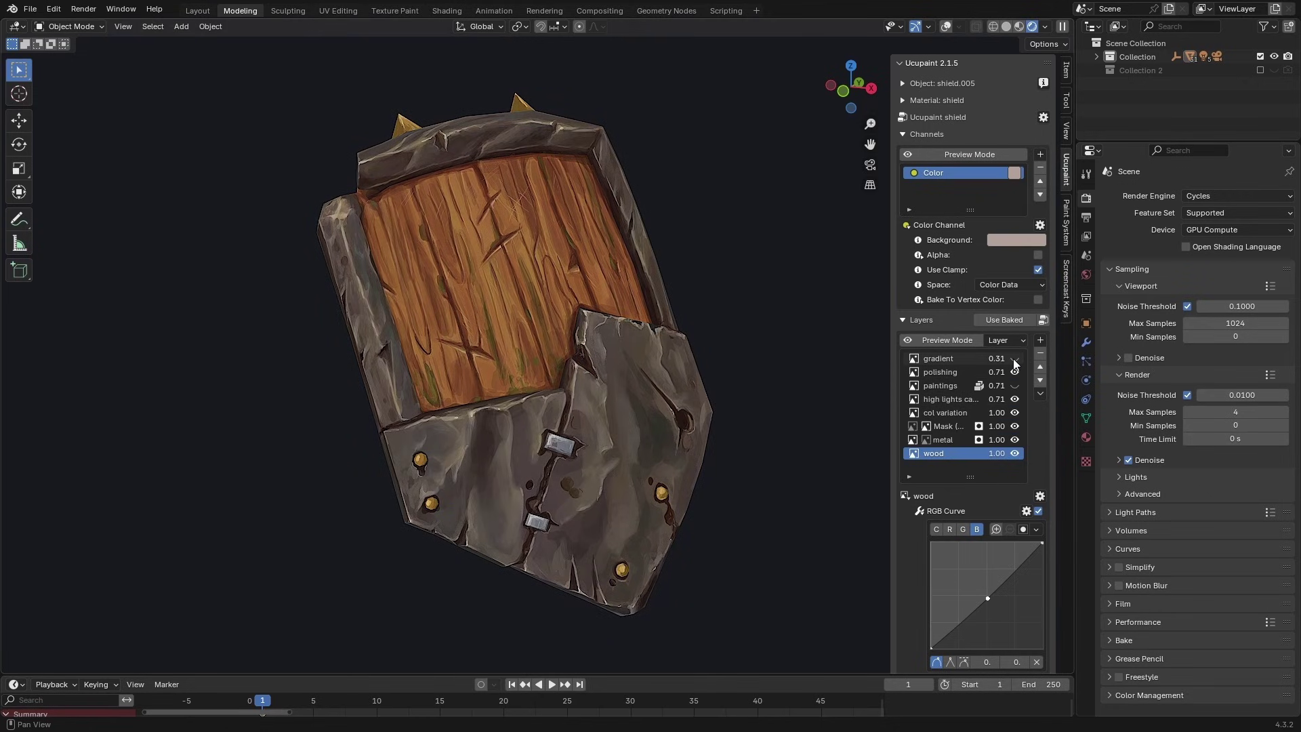
pyautogui.click(1013, 359)
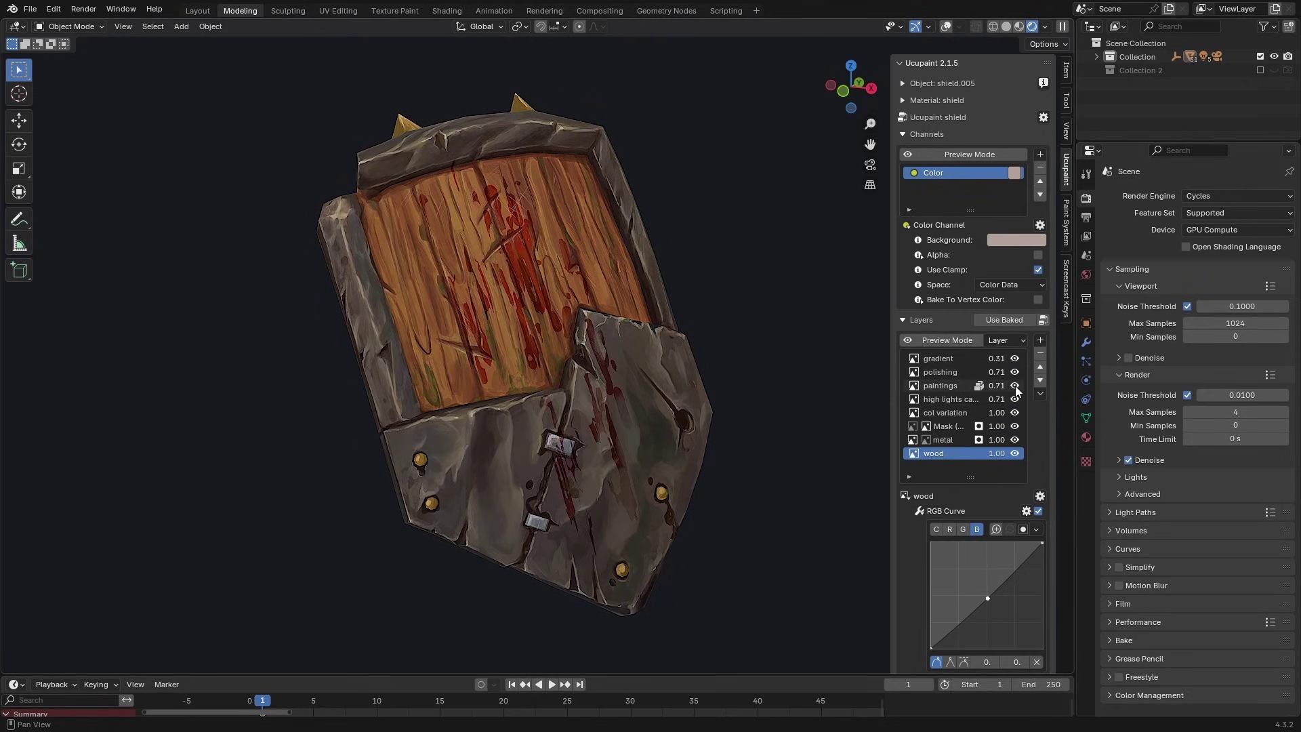
# Step: Set the opacity of the shield's paintings layer to 0.56 and check the result from other angles
pyautogui.click(947, 387)
pyautogui.moveTo(996, 385); pyautogui.dragTo(975, 385)
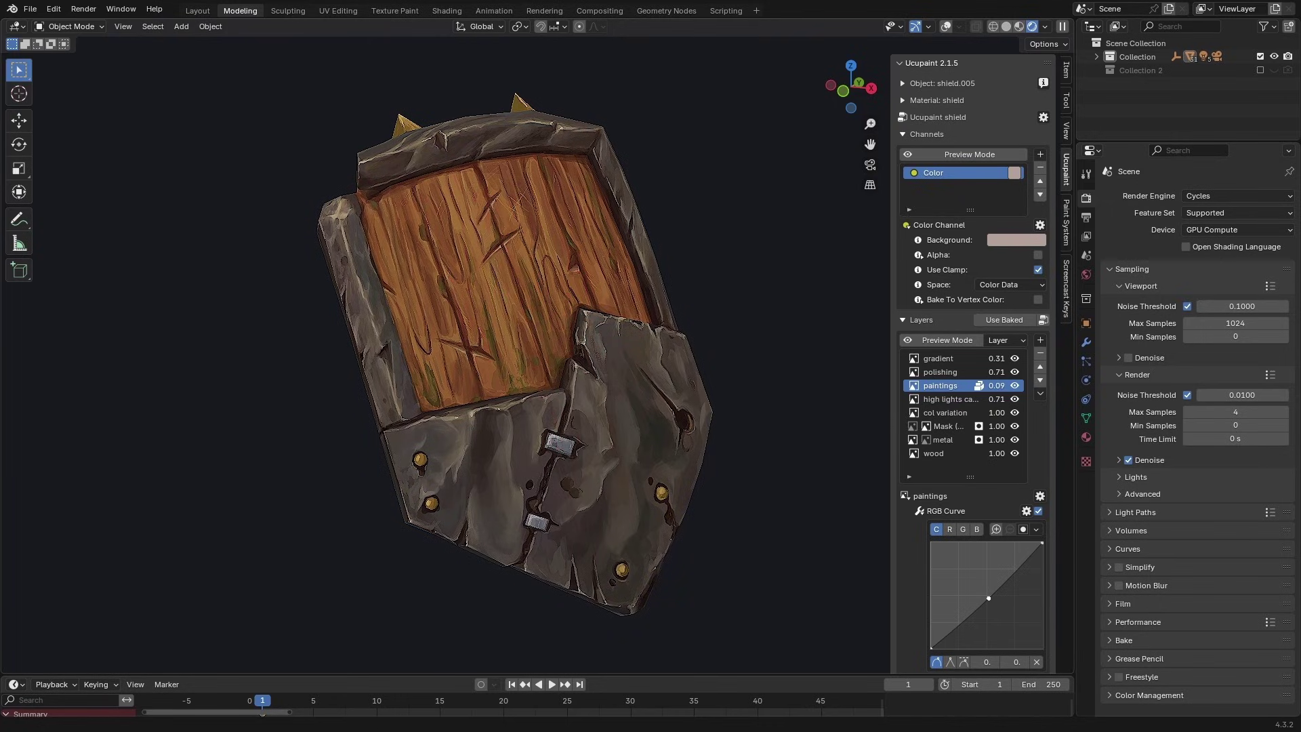
pyautogui.moveTo(737, 447); pyautogui.dragTo(681, 475, button='middle')
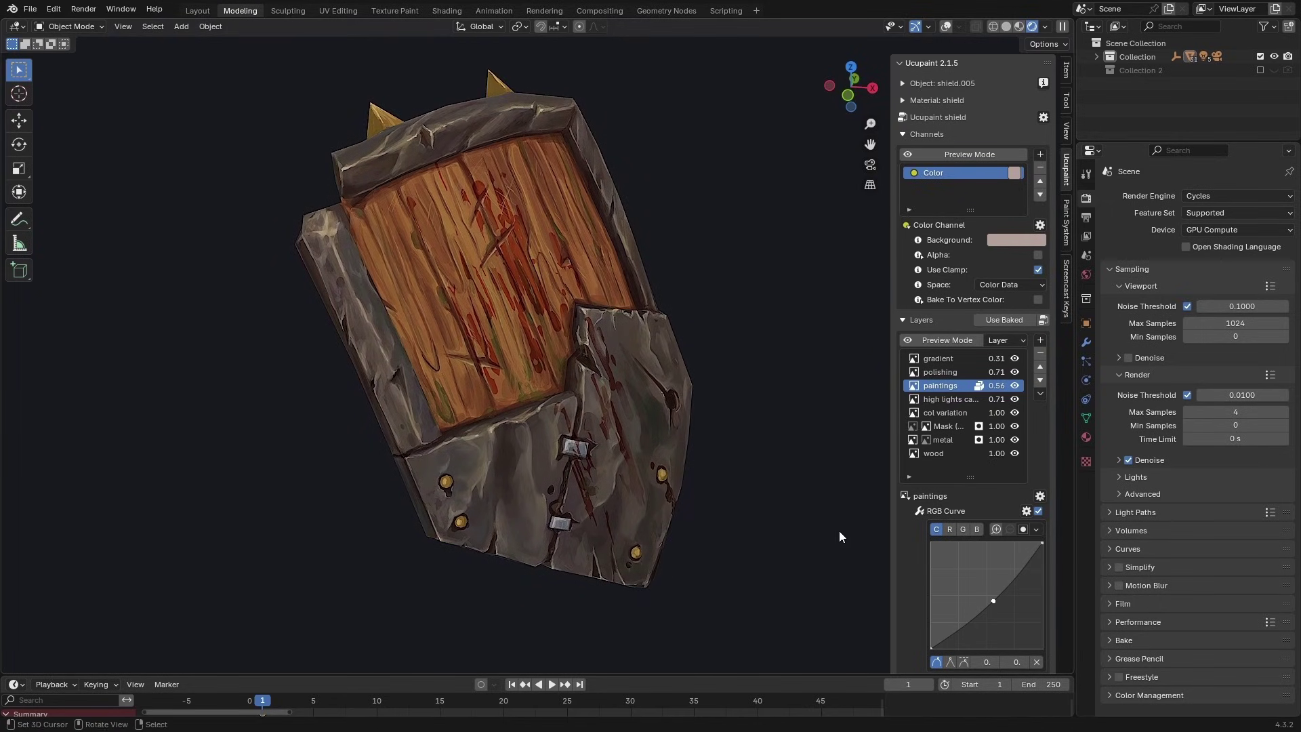
pyautogui.moveTo(839, 532); pyautogui.dragTo(776, 460, button='middle')
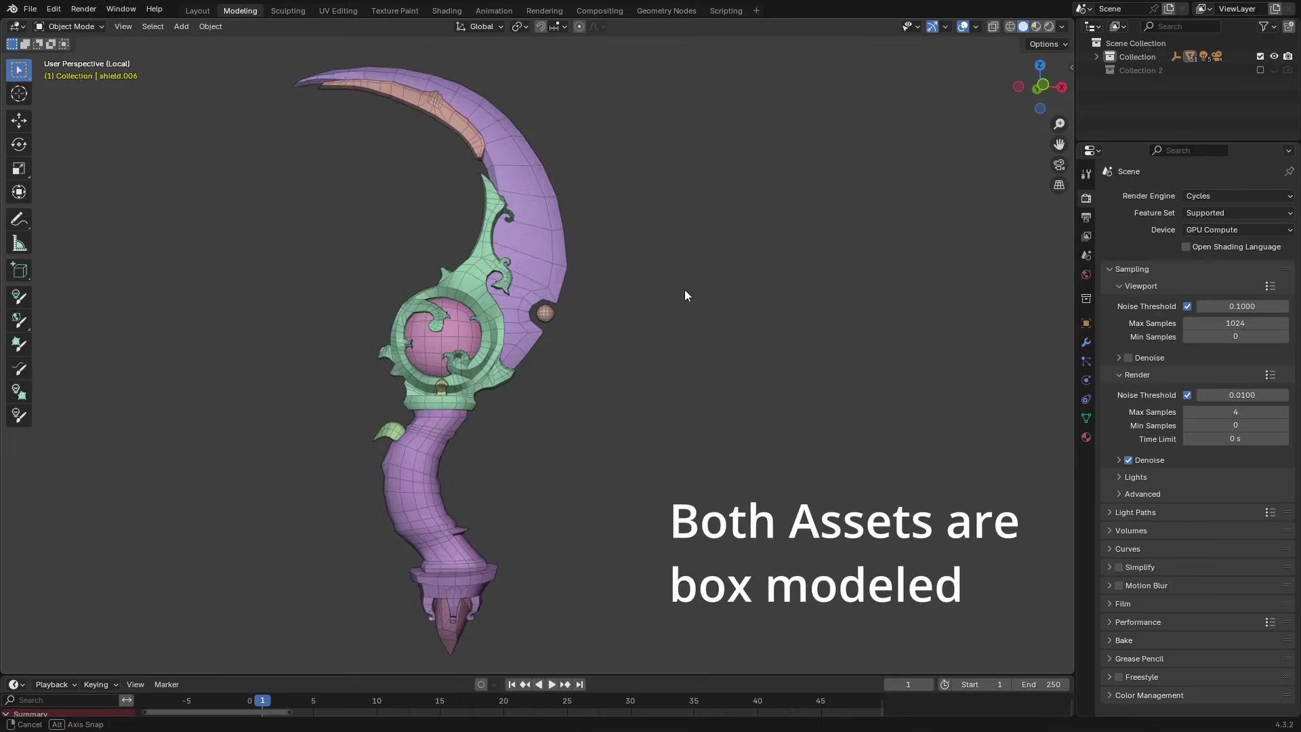
# Step: Examine the box-modeled dagger and shield meshes side by side
pyautogui.moveTo(701, 289); pyautogui.dragTo(684, 312, button='middle')
pyautogui.keyDown('ctrl'); pyautogui.moveTo(654, 261); pyautogui.dragTo(623, 343, button='middle'); pyautogui.keyUp('ctrl')
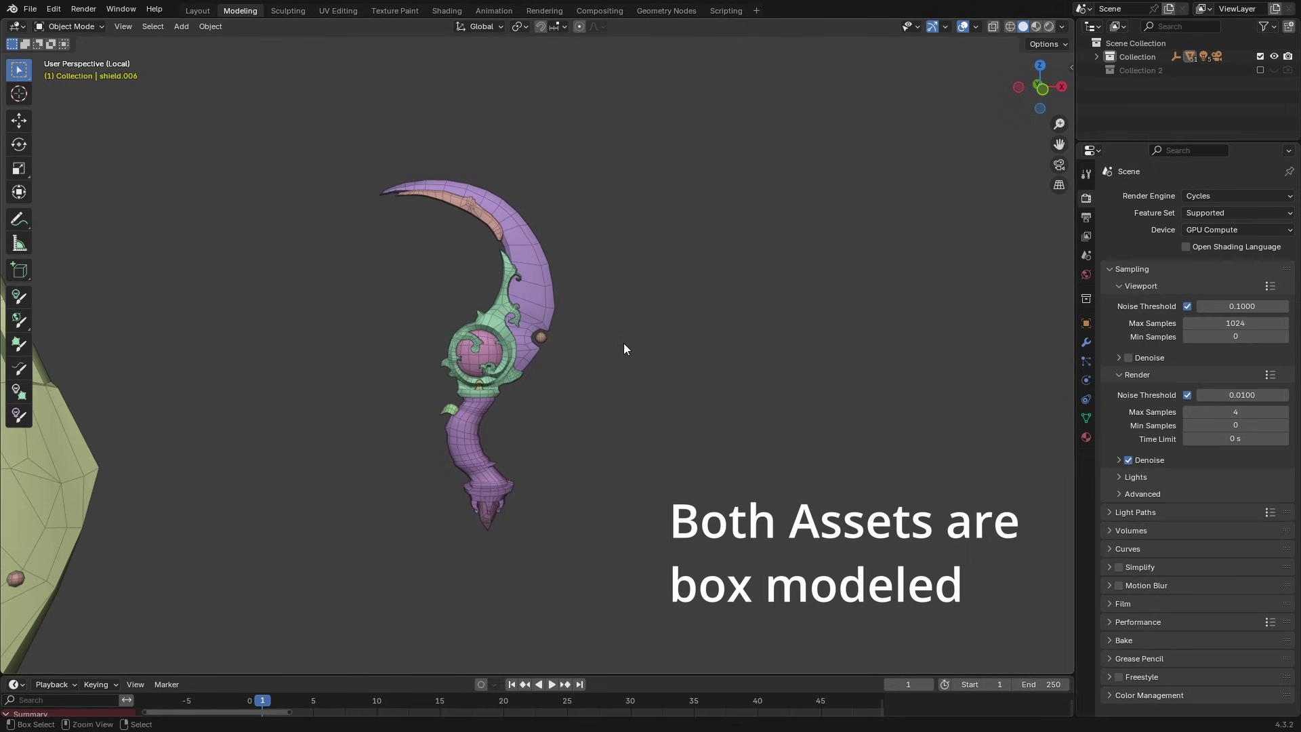
pyautogui.keyDown('shift'); pyautogui.moveTo(316, 363); pyautogui.dragTo(663, 317, button='middle'); pyautogui.keyUp('shift')
pyautogui.scroll(-2, 583, 324)
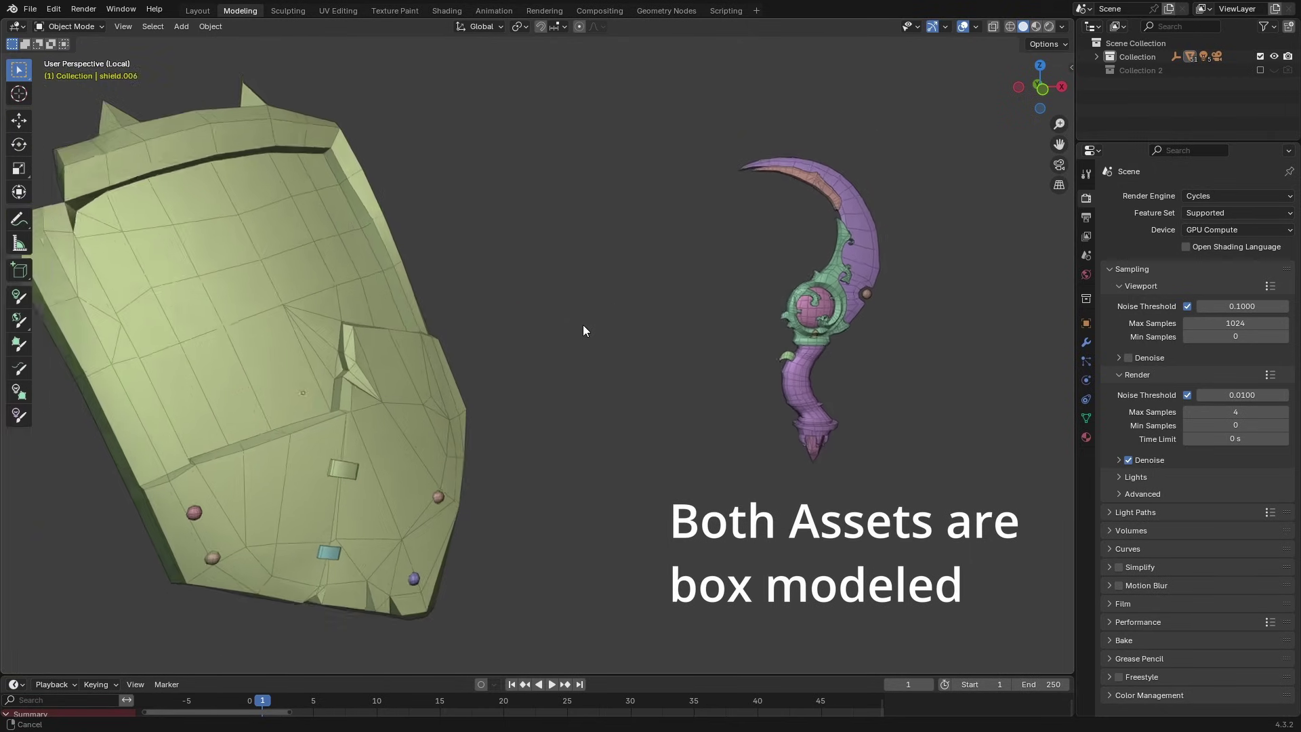
pyautogui.moveTo(579, 352)
pyautogui.mouseDown(button='middle')
pyautogui.moveTo(563, 348)
pyautogui.moveTo(623, 344)
pyautogui.moveTo(596, 343)
pyautogui.mouseUp(button='middle')
# Step: Switch the viewport to rendered shading to view the hand-painted textures on the shield and dagger
pyautogui.hotkey('shift', 'z')
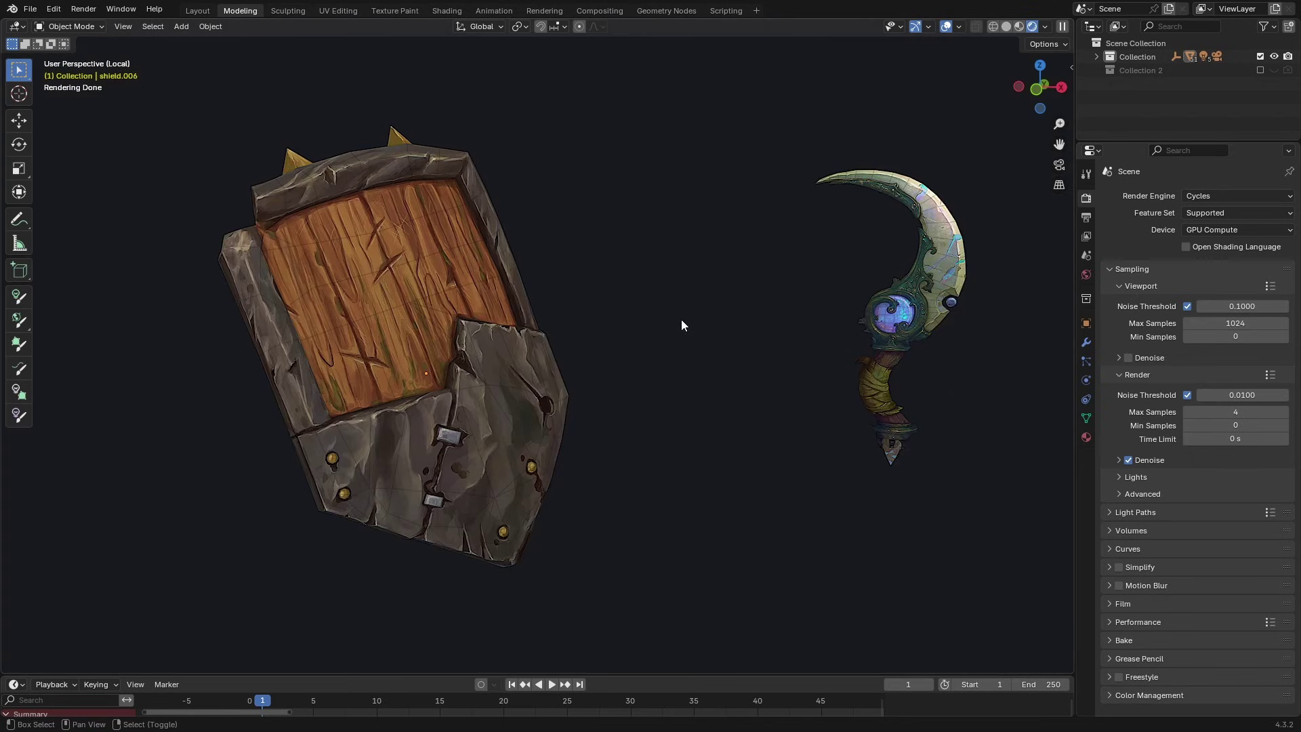
pyautogui.keyDown('shift'); pyautogui.moveTo(681, 319); pyautogui.dragTo(634, 332, button='middle'); pyautogui.keyUp('shift')
pyautogui.moveTo(652, 288); pyautogui.dragTo(670, 257, button='middle')
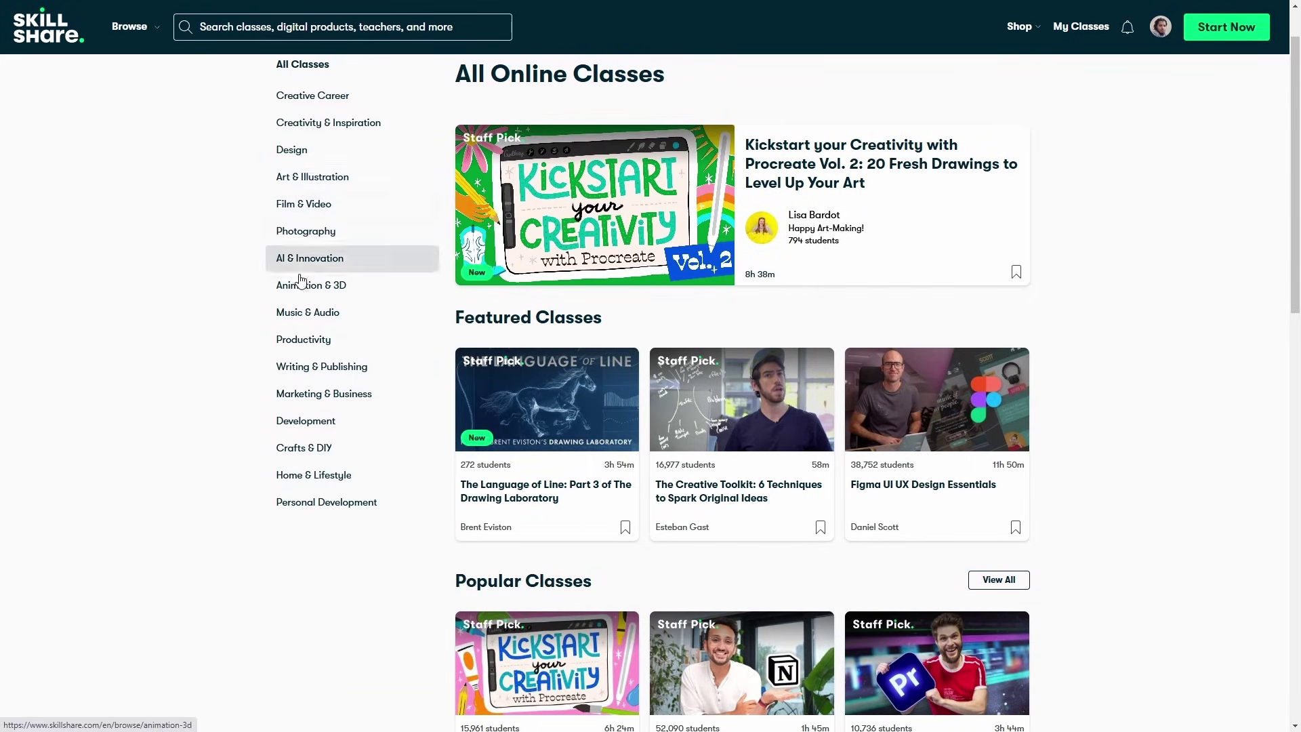
# Step: Open Skillshare's Animation & 3D category and look through the illustration teacher's profile and classes
pyautogui.click(362, 287)
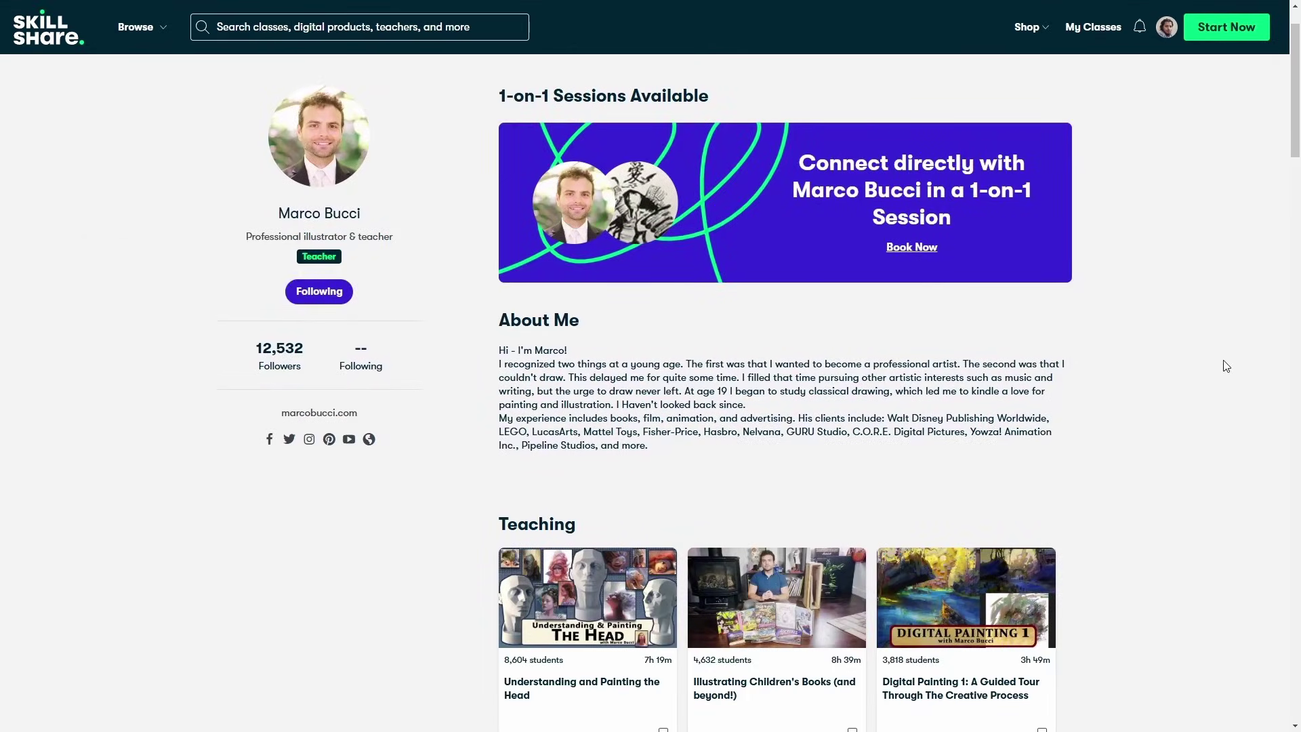
pyautogui.scroll(-5, 1222, 360)
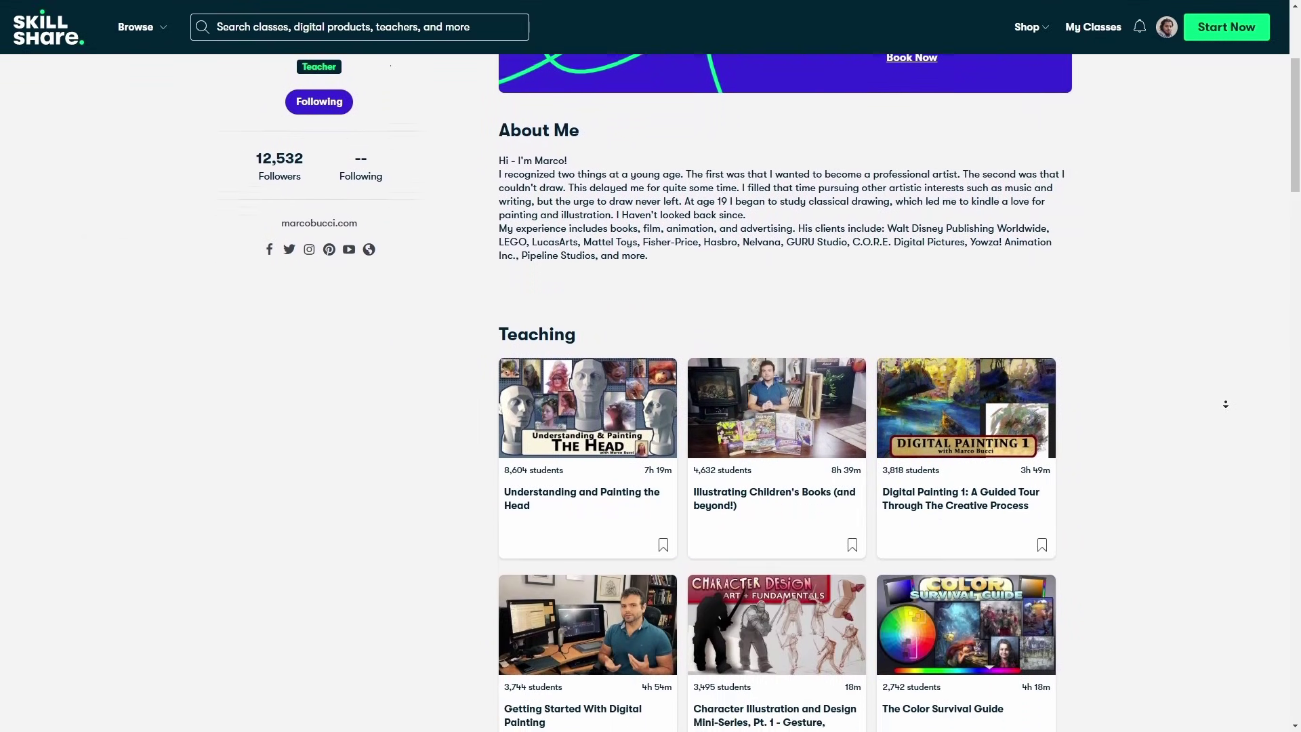
pyautogui.scroll(-9, 1225, 408)
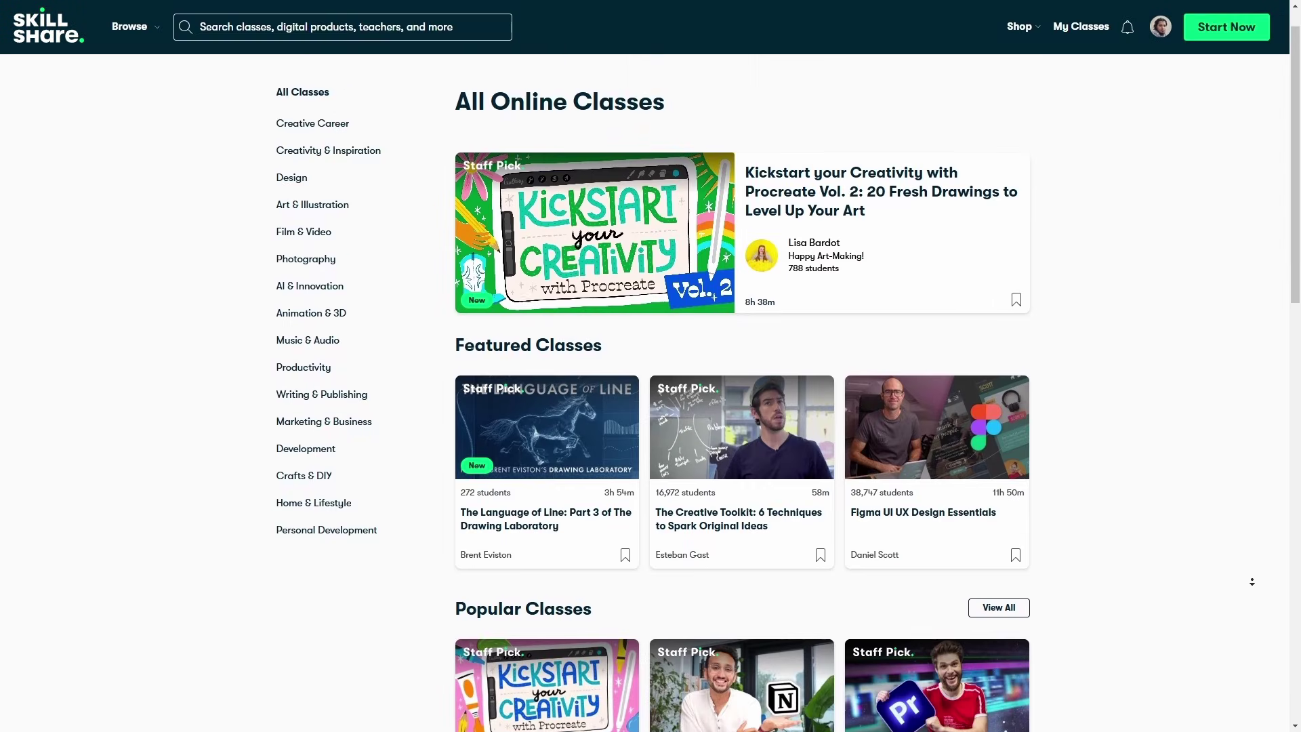
# Step: Look through the featured and popular classes on the All Online Classes page
pyautogui.scroll(-3, 1253, 592)
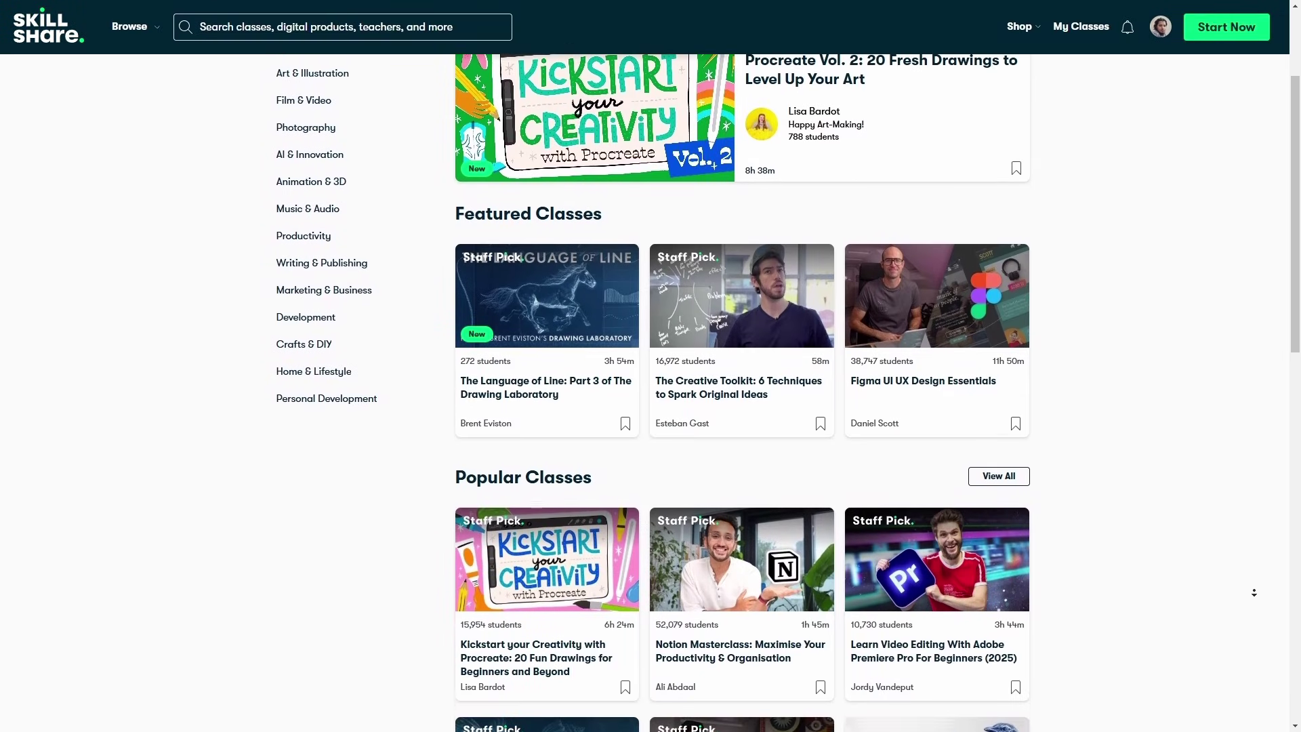
pyautogui.scroll(-3, 1254, 592)
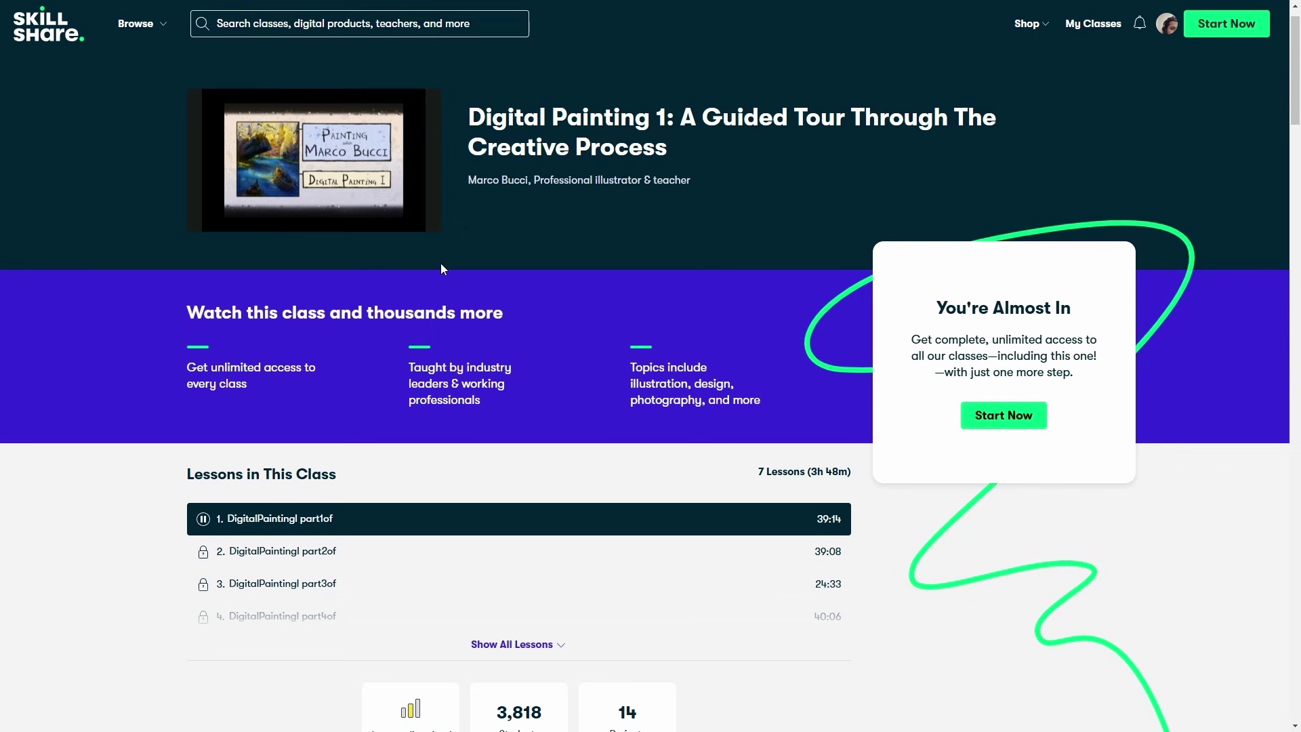
# Step: Watch the first lesson video of the Digital Painting 1 class
pyautogui.click(416, 215)
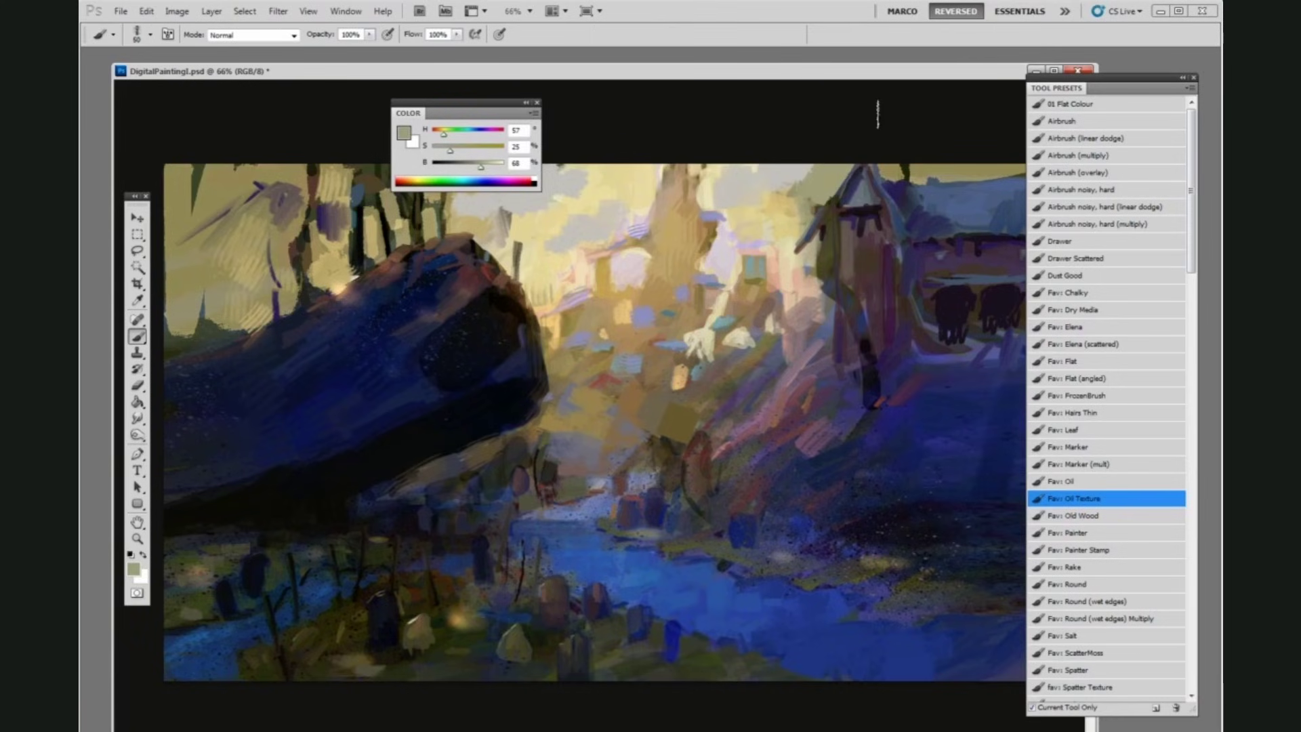
# Step: Paint over the background around the tree trunks above the boulder with sampled sky and tan colours, enlarging the brush and moving the Color panel aside
pyautogui.keyDown('alt'); pyautogui.click(786, 173); pyautogui.keyUp('alt')
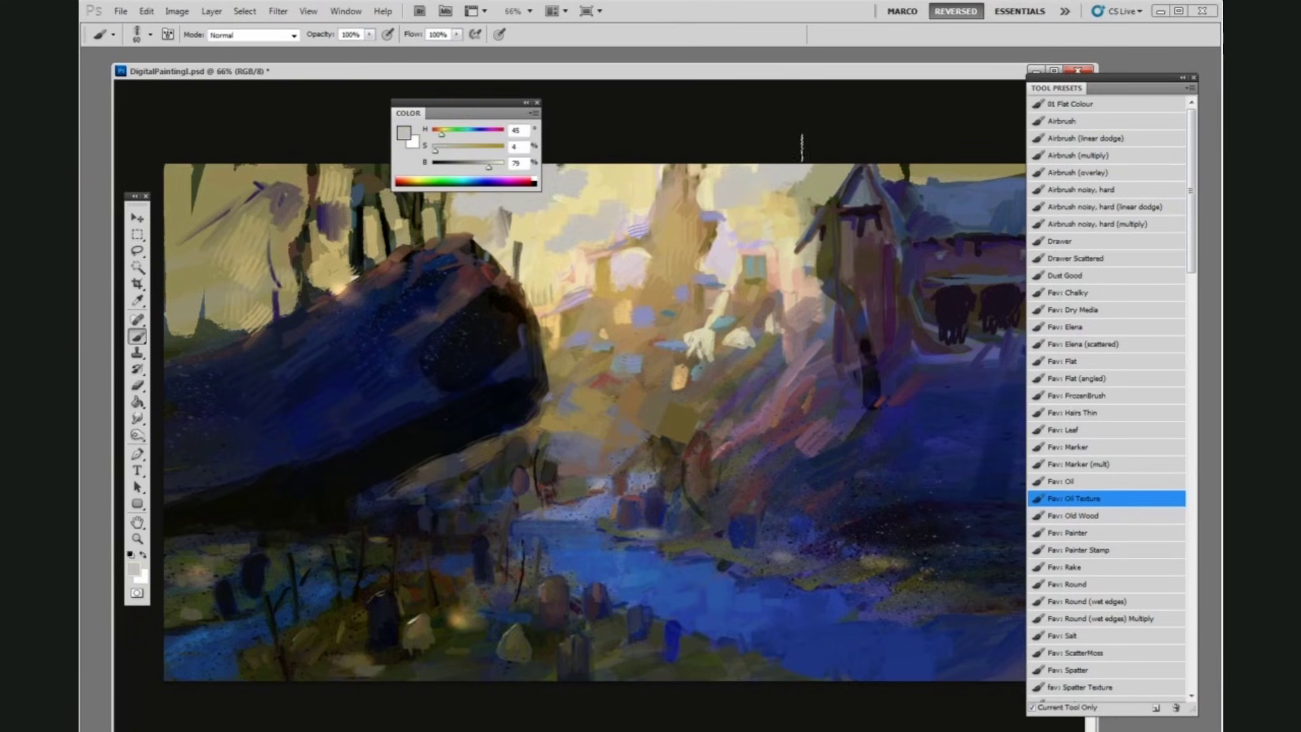
pyautogui.moveTo(479, 110)
pyautogui.mouseDown()
pyautogui.moveTo(437, 102)
pyautogui.moveTo(673, 101)
pyautogui.mouseUp()
pyautogui.keyDown('alt'); pyautogui.click(434, 178); pyautogui.keyUp('alt')
pyautogui.press(']')
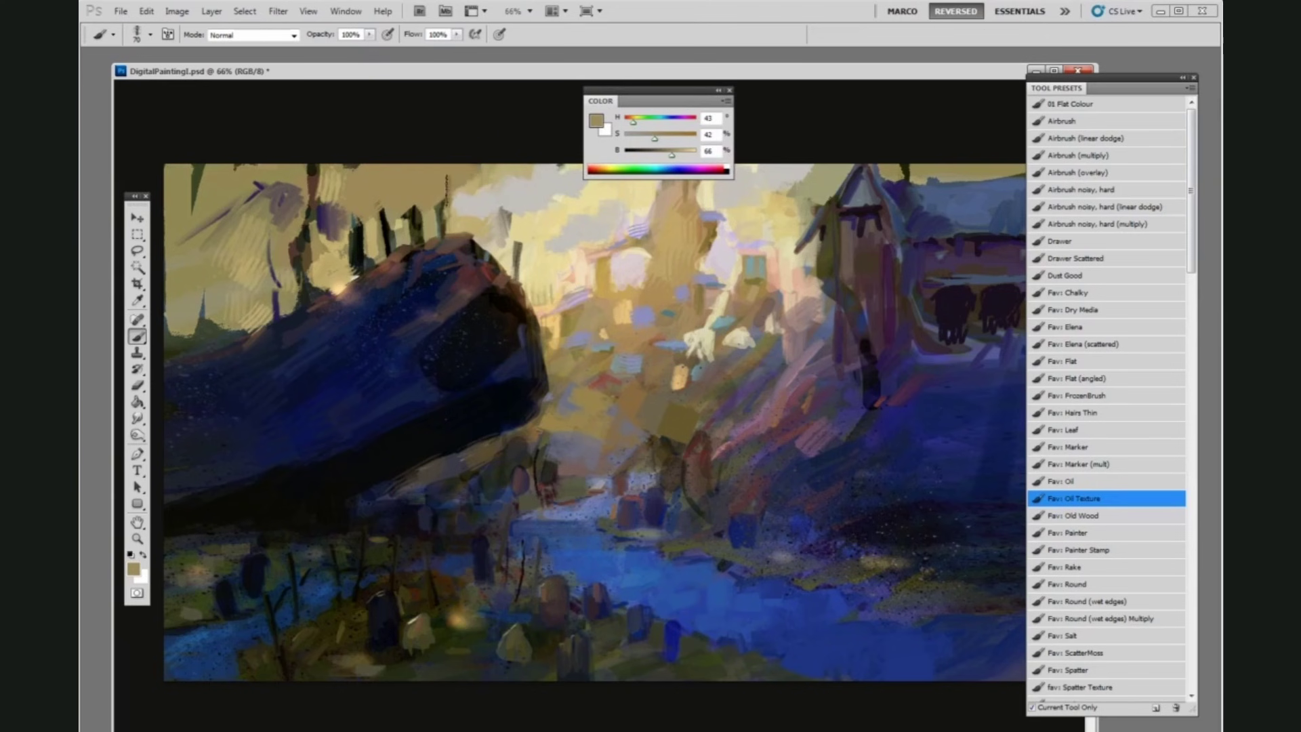
pyautogui.keyDown('alt'); pyautogui.click(460, 217); pyautogui.keyUp('alt')
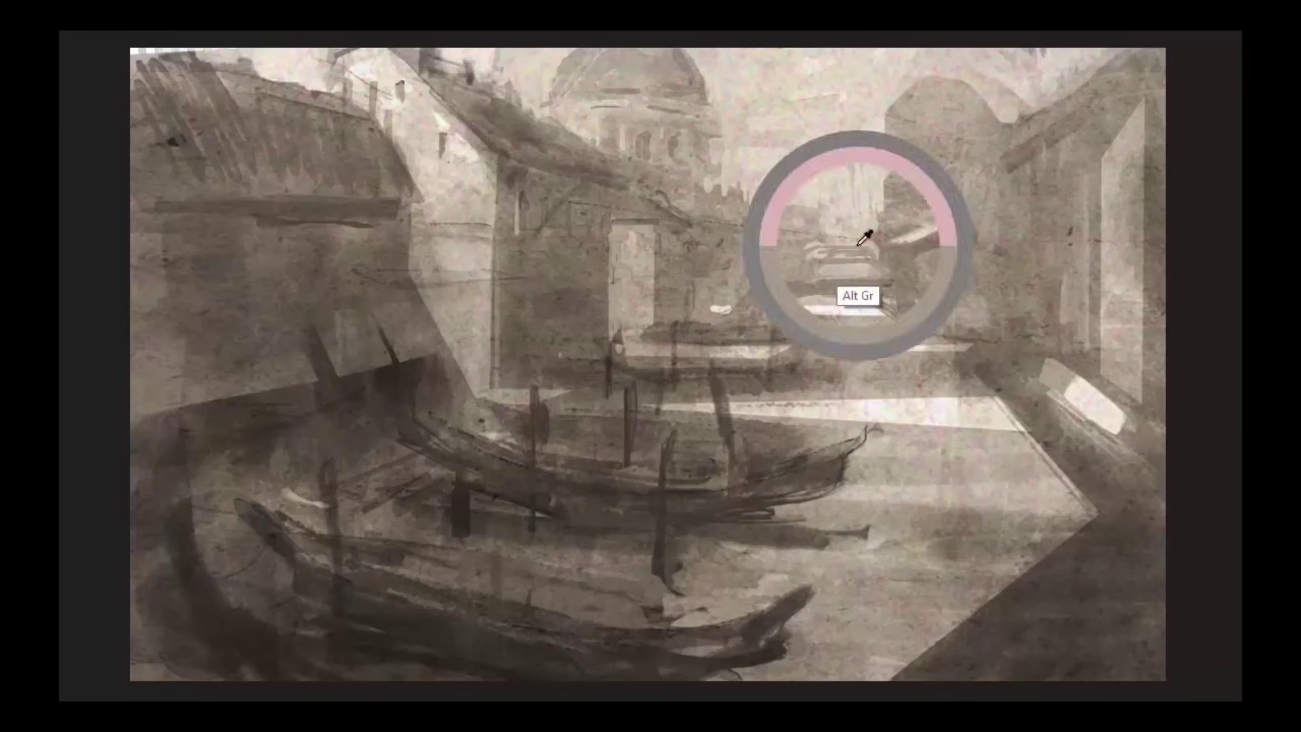
pyautogui.keyDown('alt'); pyautogui.moveTo(859, 241); pyautogui.dragTo(842, 285, button='right'); pyautogui.keyUp('alt')
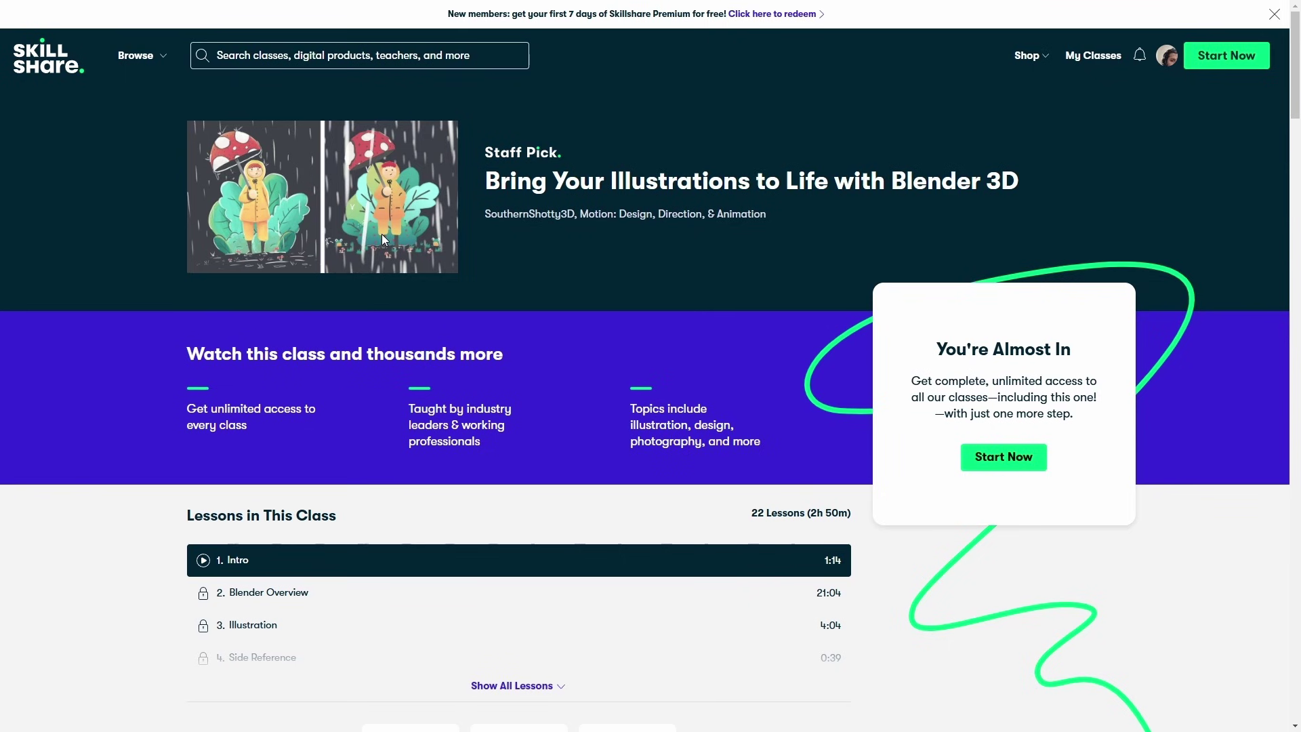
pyautogui.click(384, 190)
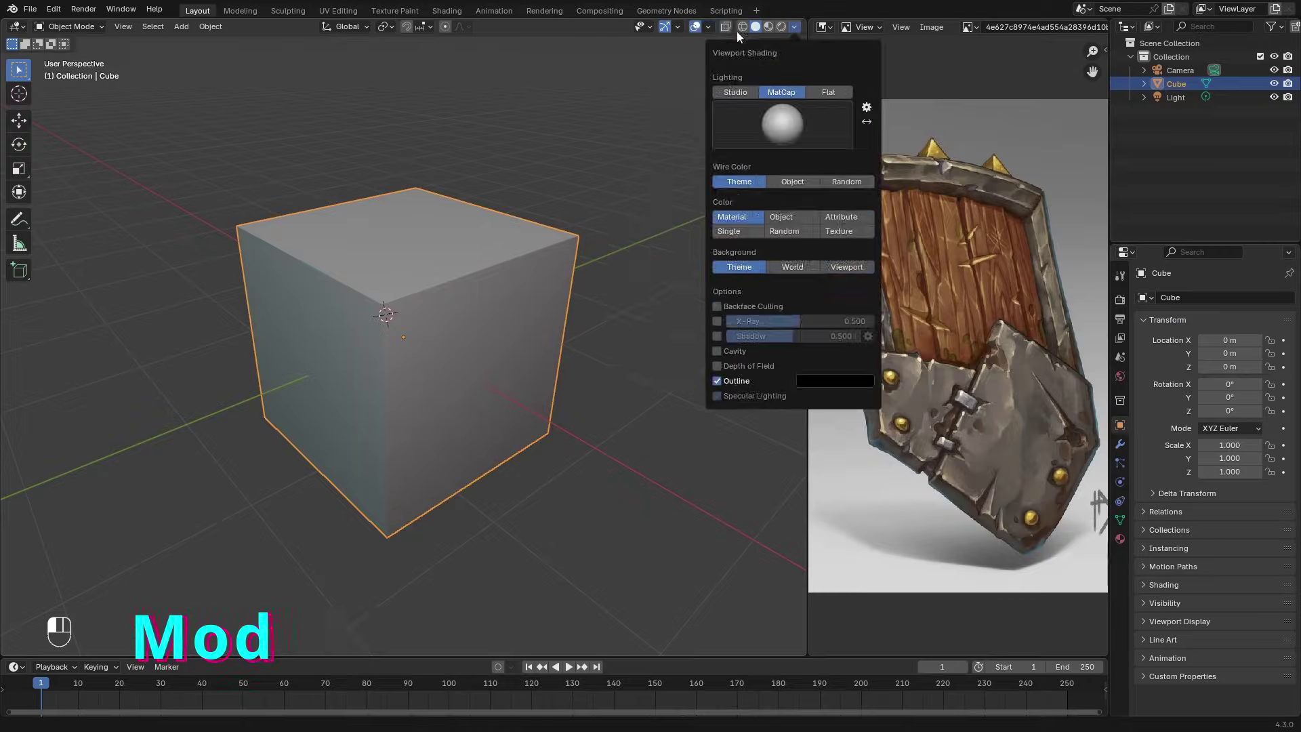
# Step: Hide the viewport's floor grid and toggle the X and Y axis lines off and back on
pyautogui.click(704, 27)
pyautogui.click(670, 94)
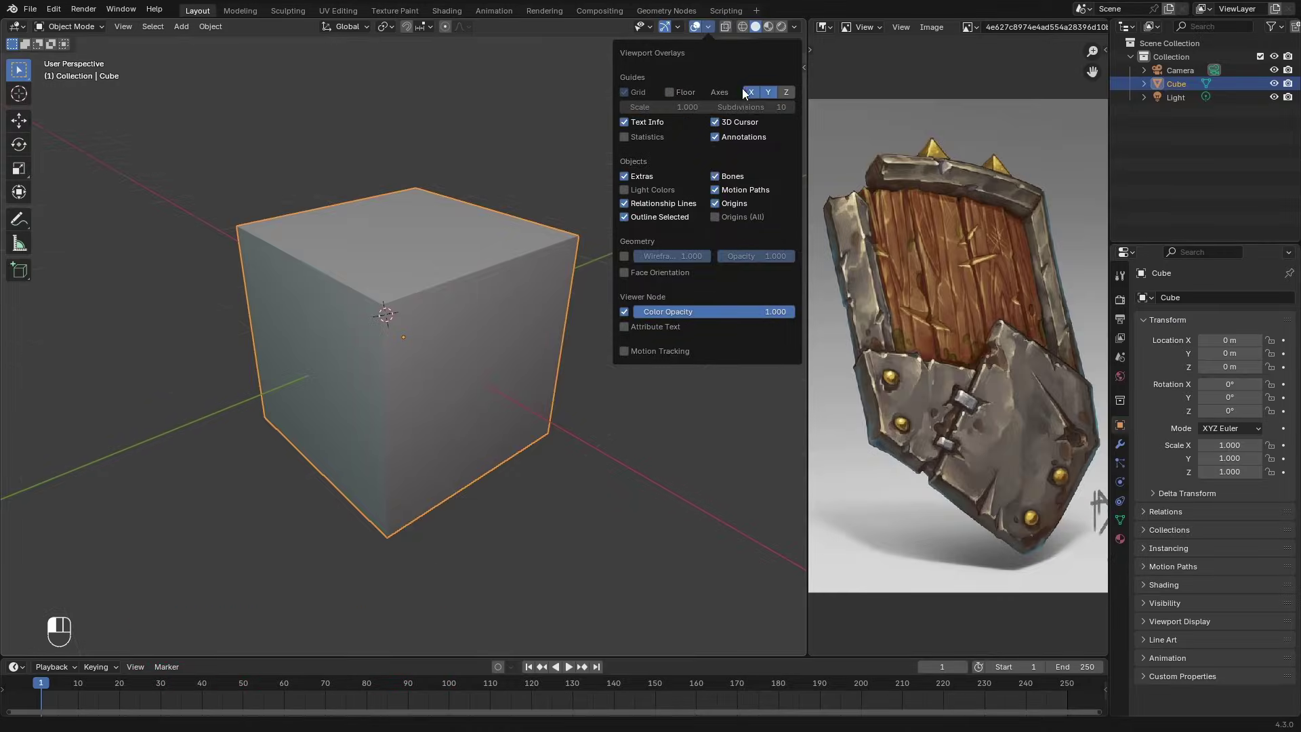
pyautogui.click(766, 93)
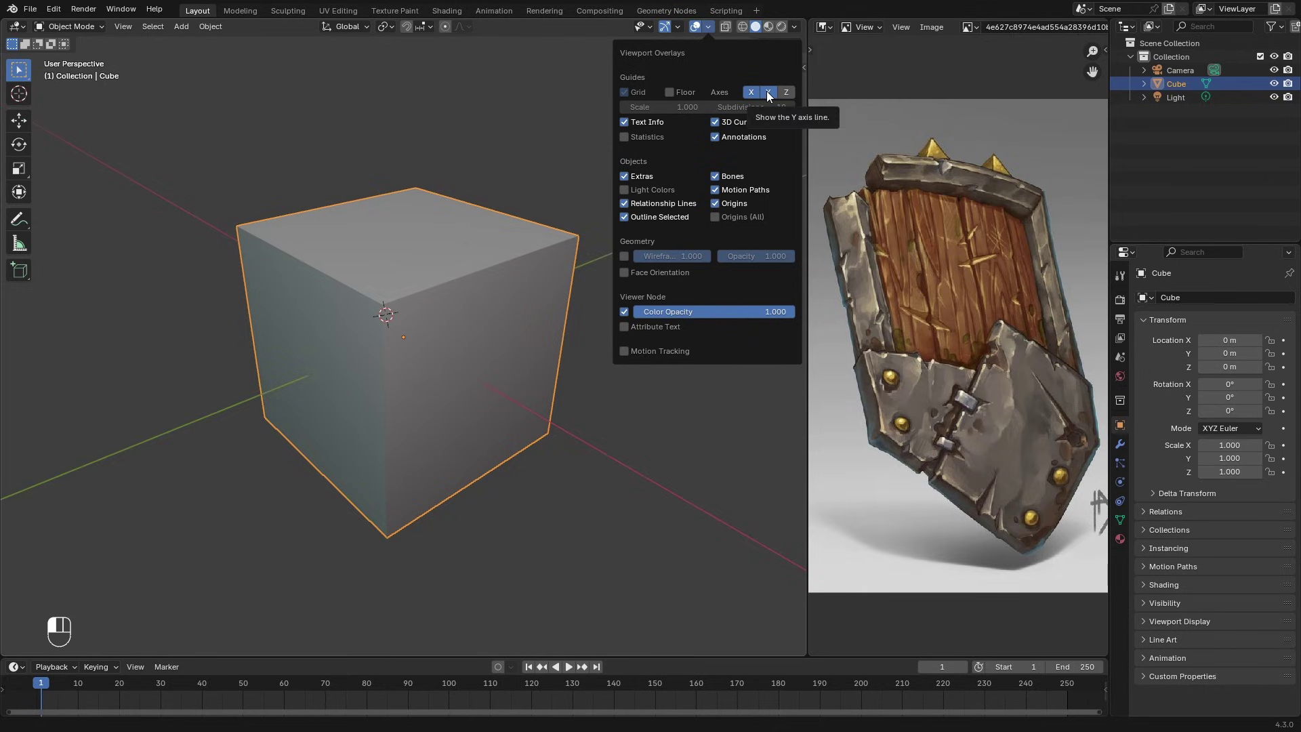
pyautogui.click(750, 93)
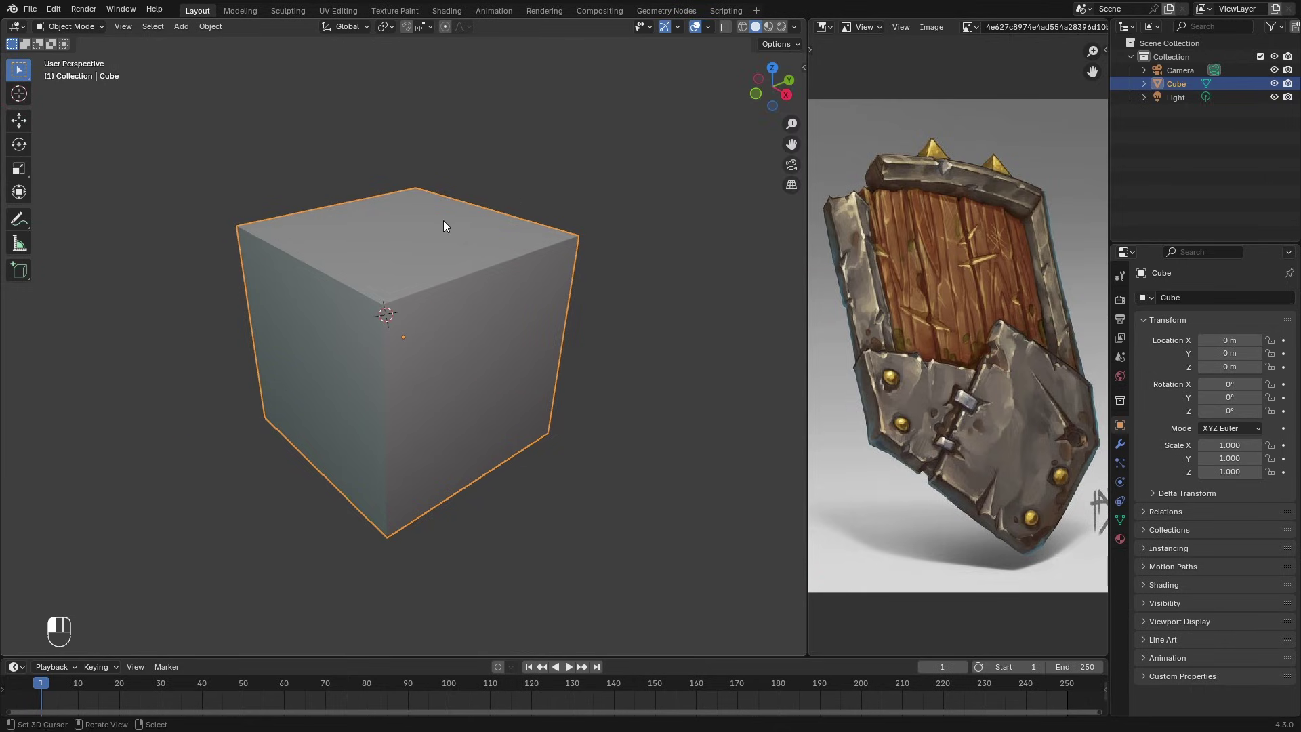
pyautogui.click(707, 26)
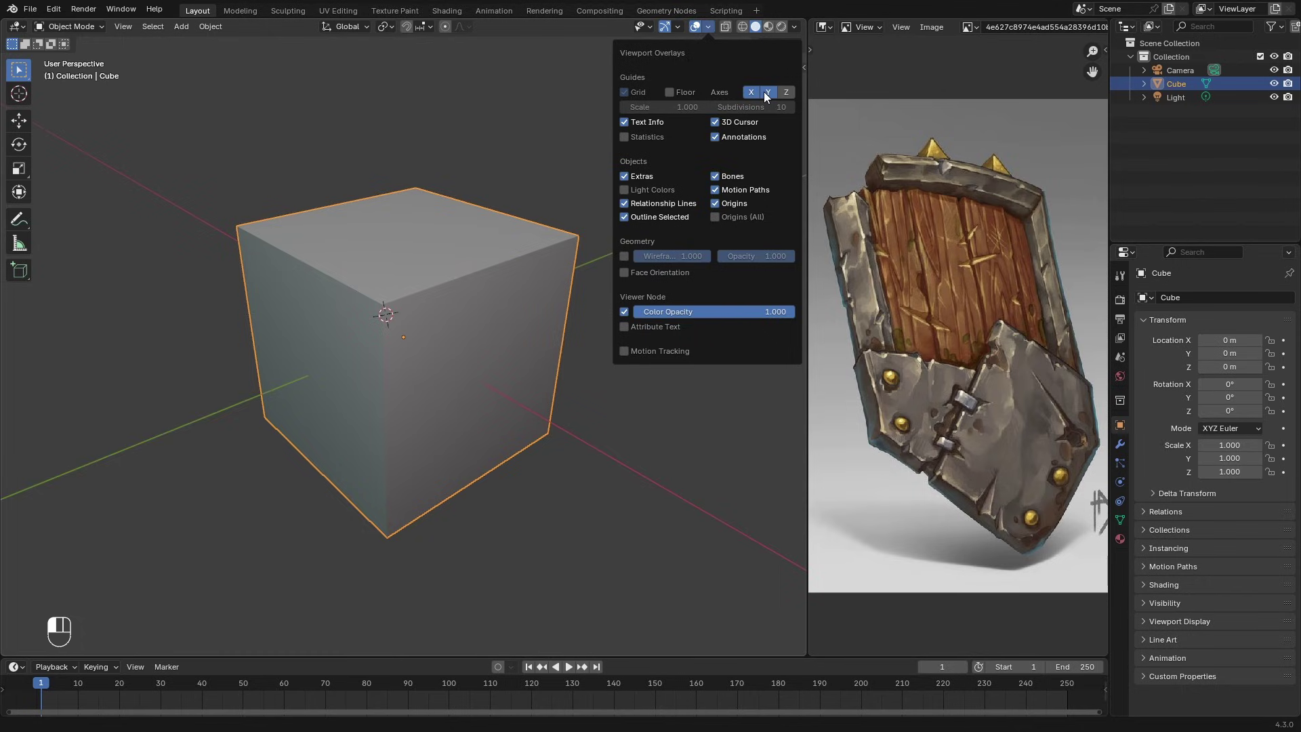
# Step: Scale the default cube into a flat shield block in Edit Mode and move its edges along Z to form the pointed bottom
pyautogui.moveTo(437, 290); pyautogui.dragTo(444, 294, button='middle')
pyautogui.moveTo(906, 349); pyautogui.dragTo(899, 330, button='middle')
pyautogui.moveTo(415, 317); pyautogui.dragTo(590, 360, button='middle')
pyautogui.press('Tab')
pyautogui.press('s')
pyautogui.moveTo(619, 369); pyautogui.dragTo(474, 407, button='middle')
pyautogui.click(595, 358)
pyautogui.hotkey('ctrl', 'Tab')
pyautogui.press('g')
pyautogui.press('z')
pyautogui.click(517, 424)
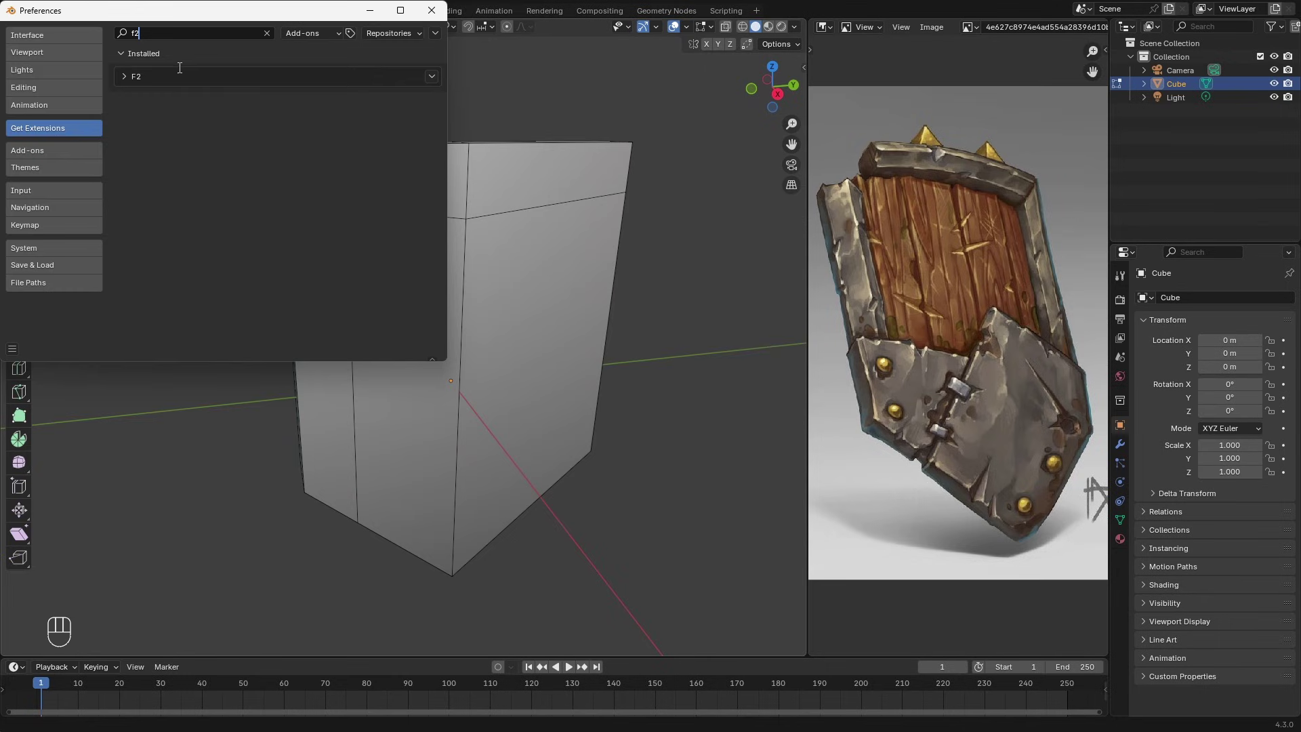
# Step: Check the details of the F2 extension and close the preferences
pyautogui.click(121, 77)
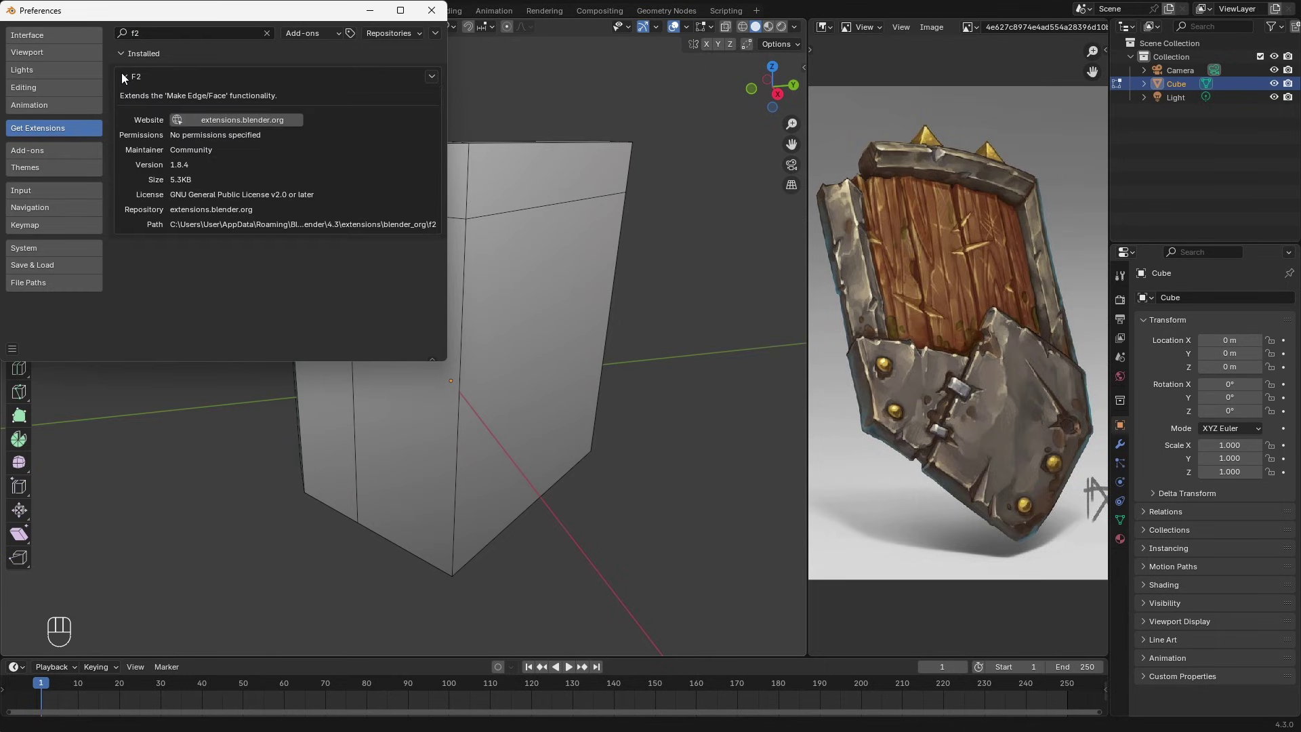
pyautogui.click(430, 11)
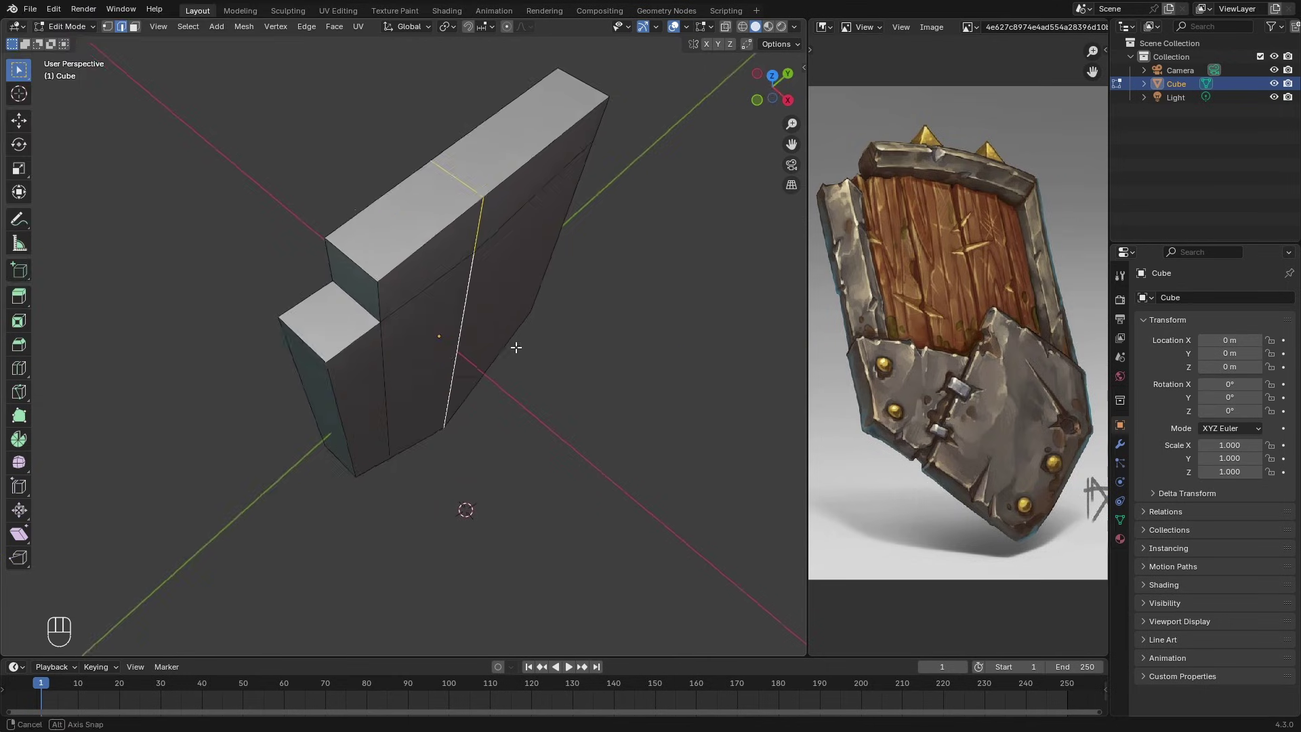
# Step: Turn on the Move object gizmo and pull the shield's central vertical edge forward
pyautogui.moveTo(517, 351); pyautogui.dragTo(493, 299, button='middle')
pyautogui.click(655, 27)
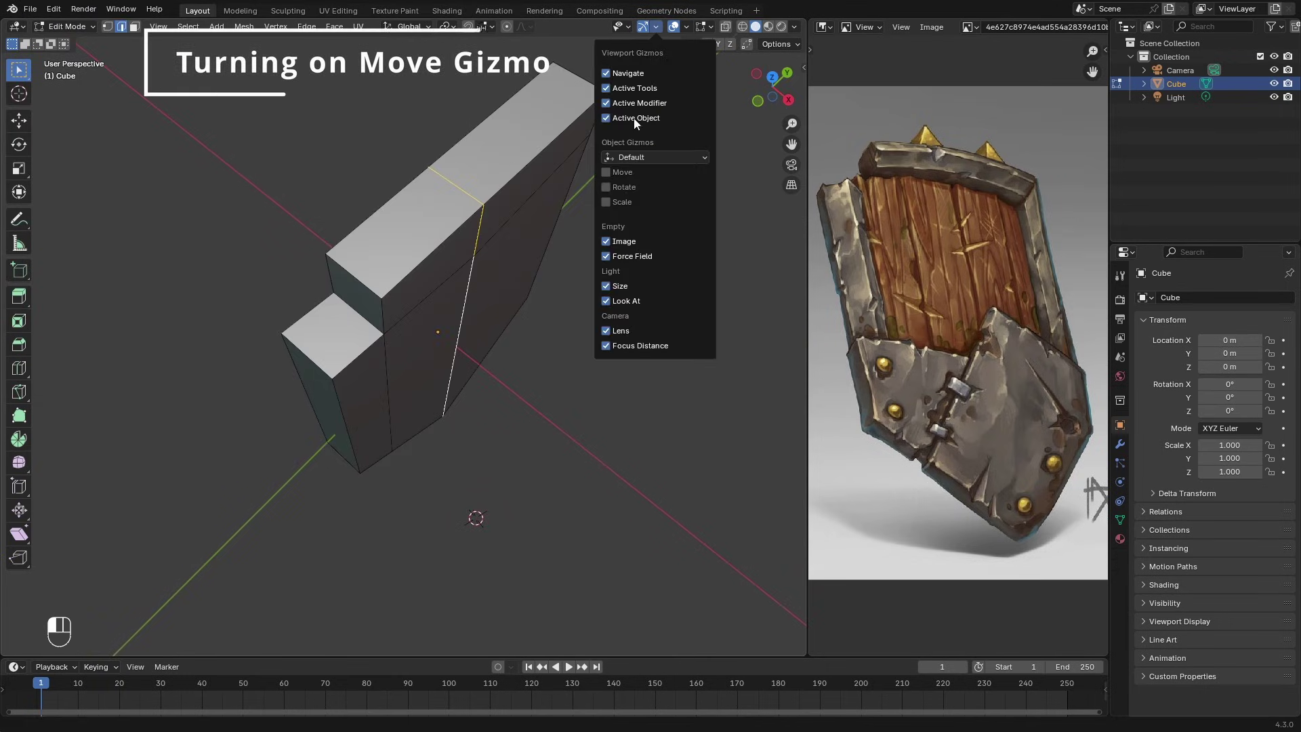
pyautogui.click(606, 172)
pyautogui.moveTo(484, 337); pyautogui.dragTo(517, 354)
pyautogui.moveTo(517, 355); pyautogui.dragTo(630, 326, button='middle')
# Step: Offset the neighbouring vertical edges to continue the shield's curved profile
pyautogui.click(433, 385)
pyautogui.moveTo(467, 379); pyautogui.dragTo(406, 423, button='middle')
pyautogui.moveTo(476, 383); pyautogui.dragTo(493, 376)
pyautogui.moveTo(492, 377); pyautogui.dragTo(379, 332, button='middle')
pyautogui.click(535, 386)
pyautogui.moveTo(534, 380); pyautogui.dragTo(534, 274, button='middle')
# Step: Raise the centre of the shield's top edge to form a shallow arch
pyautogui.click(468, 99)
pyautogui.hotkey('ctrl', 'z')
pyautogui.moveTo(470, 101); pyautogui.dragTo(474, 74)
pyautogui.moveTo(475, 74); pyautogui.dragTo(334, 407, button='middle')
# Step: Add a V-shaped loop cut across the shield and slide it toward the pointed bottom
pyautogui.hotkey('ctrl', 'r')
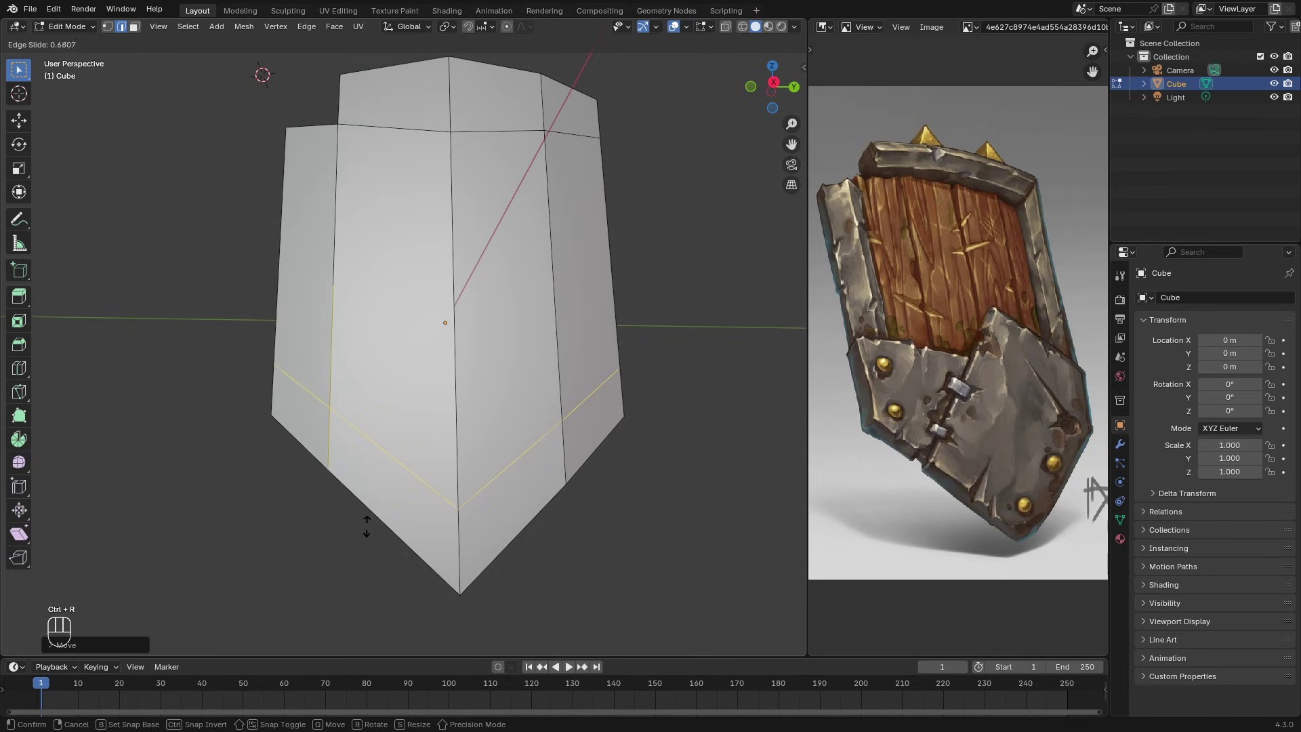
pyautogui.click(366, 525)
pyautogui.moveTo(367, 526); pyautogui.dragTo(364, 400, button='middle')
# Step: Knife cuts from the V-shaped loop to the shield's lower side corners and dissolve the leftover edges
pyautogui.press('k')
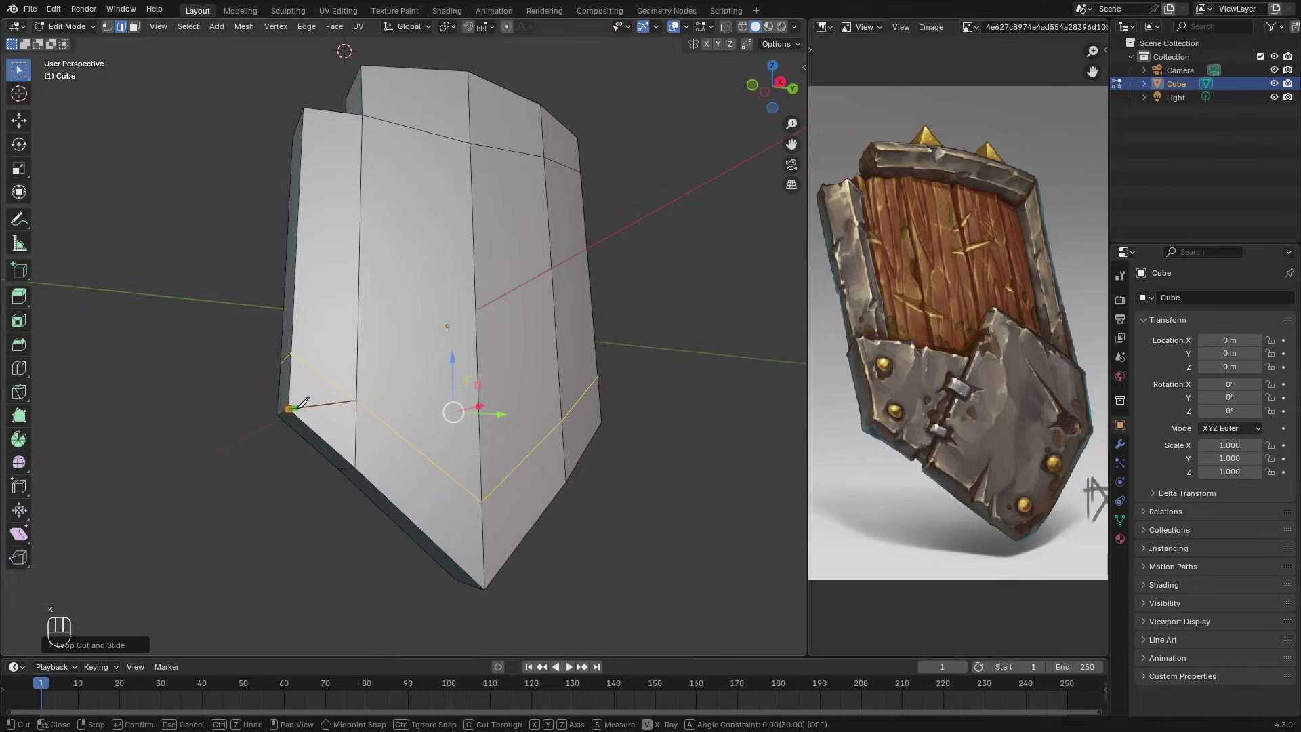
pyautogui.moveTo(603, 416); pyautogui.dragTo(280, 406, button='middle')
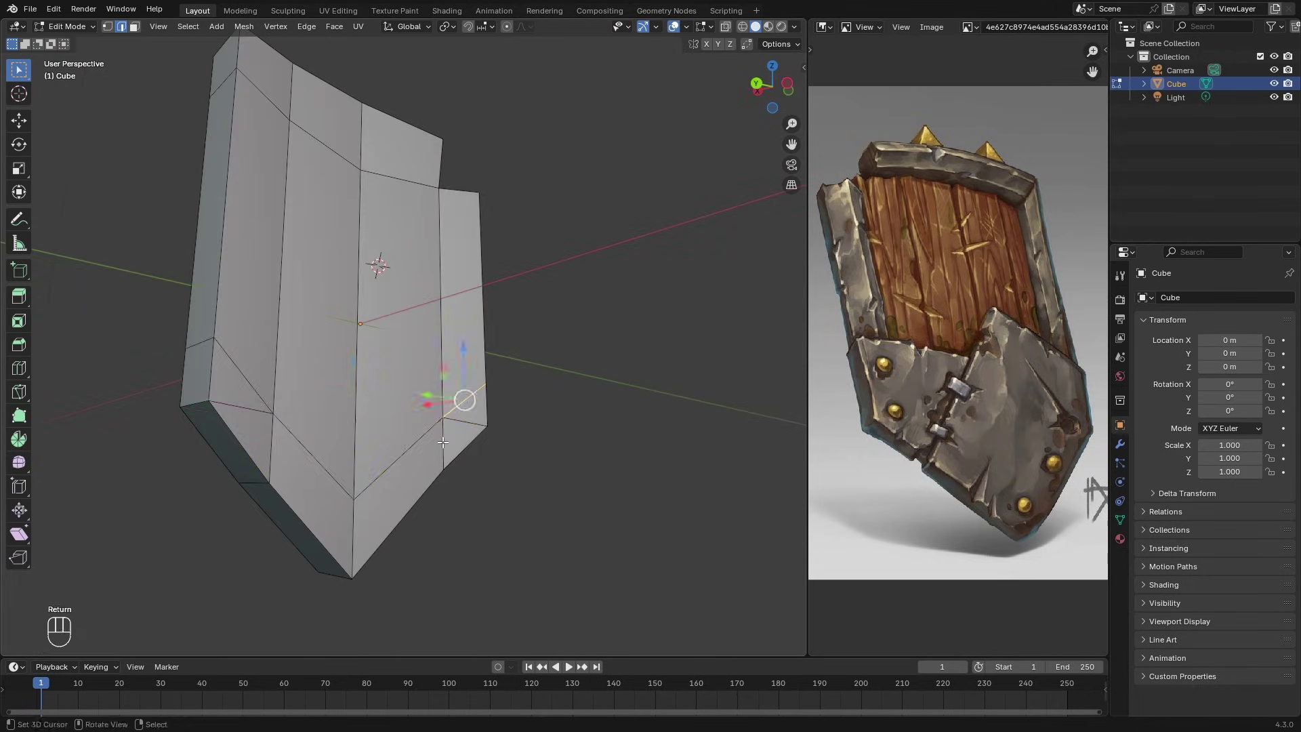
pyautogui.hotkey('ctrl', 'x')
pyautogui.moveTo(442, 442); pyautogui.dragTo(269, 454, button='middle')
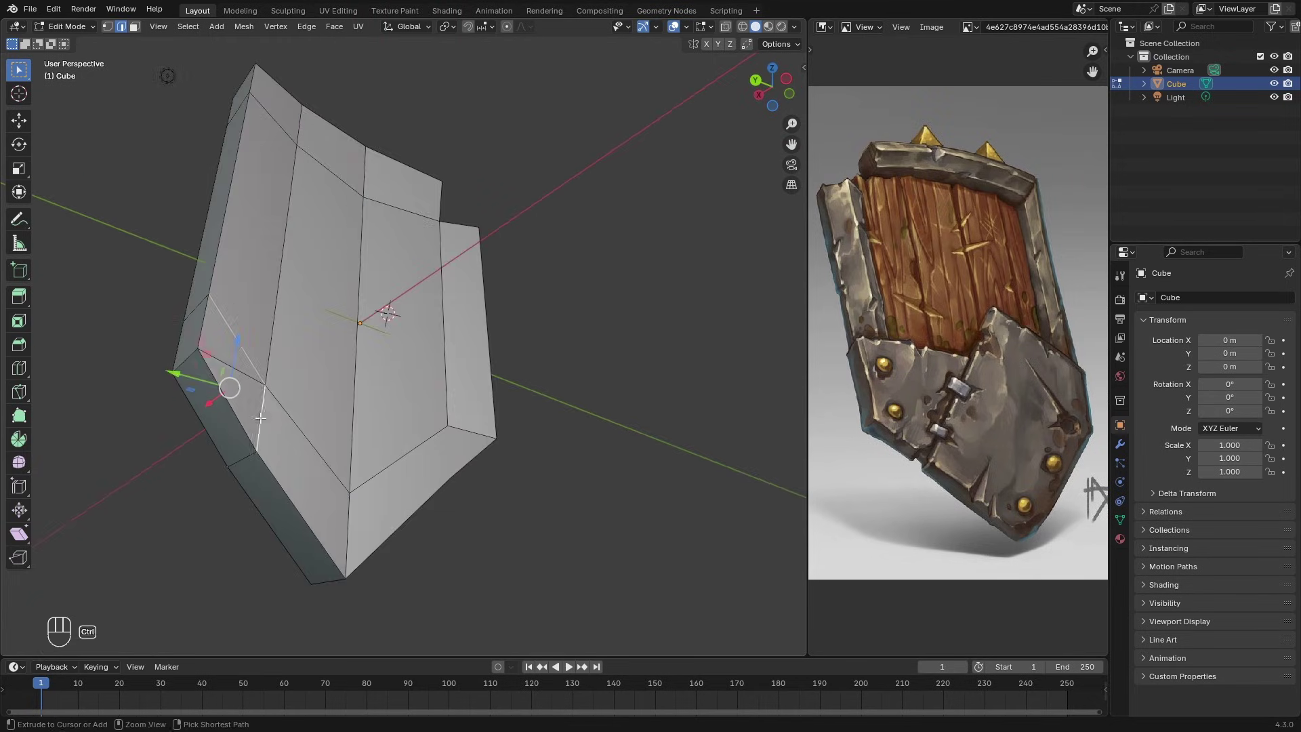
# Step: Knife new vertical cuts from the bottom rim to the top edge on both halves of the shield
pyautogui.press('k')
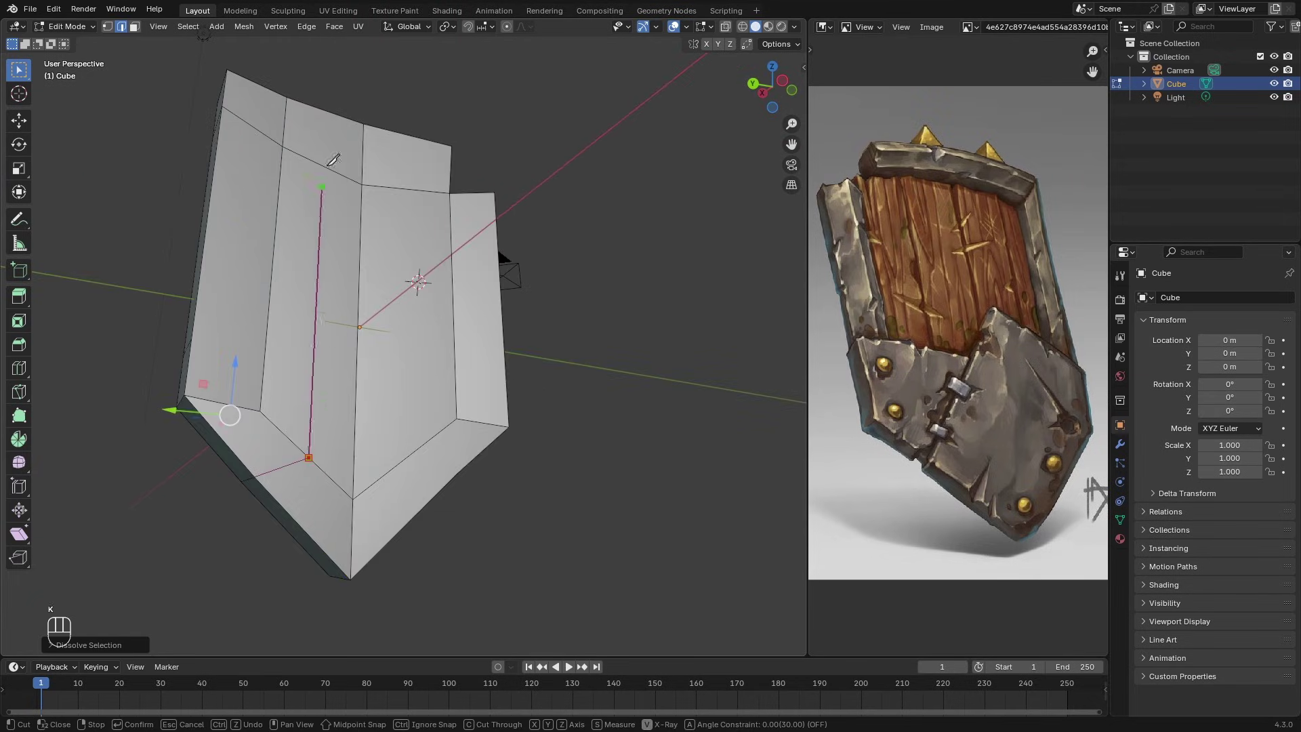
pyautogui.click(326, 112)
pyautogui.moveTo(326, 111); pyautogui.dragTo(523, 264, button='middle')
pyautogui.click(413, 328)
pyautogui.moveTo(413, 329); pyautogui.dragTo(508, 210, button='middle')
pyautogui.click(508, 461)
pyautogui.press('Return')
# Step: Connect the loose vertices around the V-shaped lower rim with new edges
pyautogui.moveTo(508, 461); pyautogui.dragTo(379, 420, button='middle')
pyautogui.press('1')
pyautogui.click(400, 461)
pyautogui.press('j')
pyautogui.press('j')
# Step: Slide the selected edge beside the lower rim to even out the band
pyautogui.moveTo(434, 468); pyautogui.dragTo(460, 495, button='middle')
pyautogui.press('2')
pyautogui.click(365, 460)
pyautogui.press('g')
pyautogui.press('g')
pyautogui.moveTo(528, 434); pyautogui.dragTo(379, 441, button='middle')
pyautogui.hotkey('alt', 'a')
# Step: Select the faces of the lower V-shaped rim and dissolve the leftover edges on the shield
pyautogui.moveTo(434, 501); pyautogui.dragTo(515, 457, button='middle')
pyautogui.hotkey('ctrl', 'Tab')
pyautogui.click(325, 468)
pyautogui.keyDown('ctrl'); pyautogui.click(566, 464); pyautogui.keyUp('ctrl')
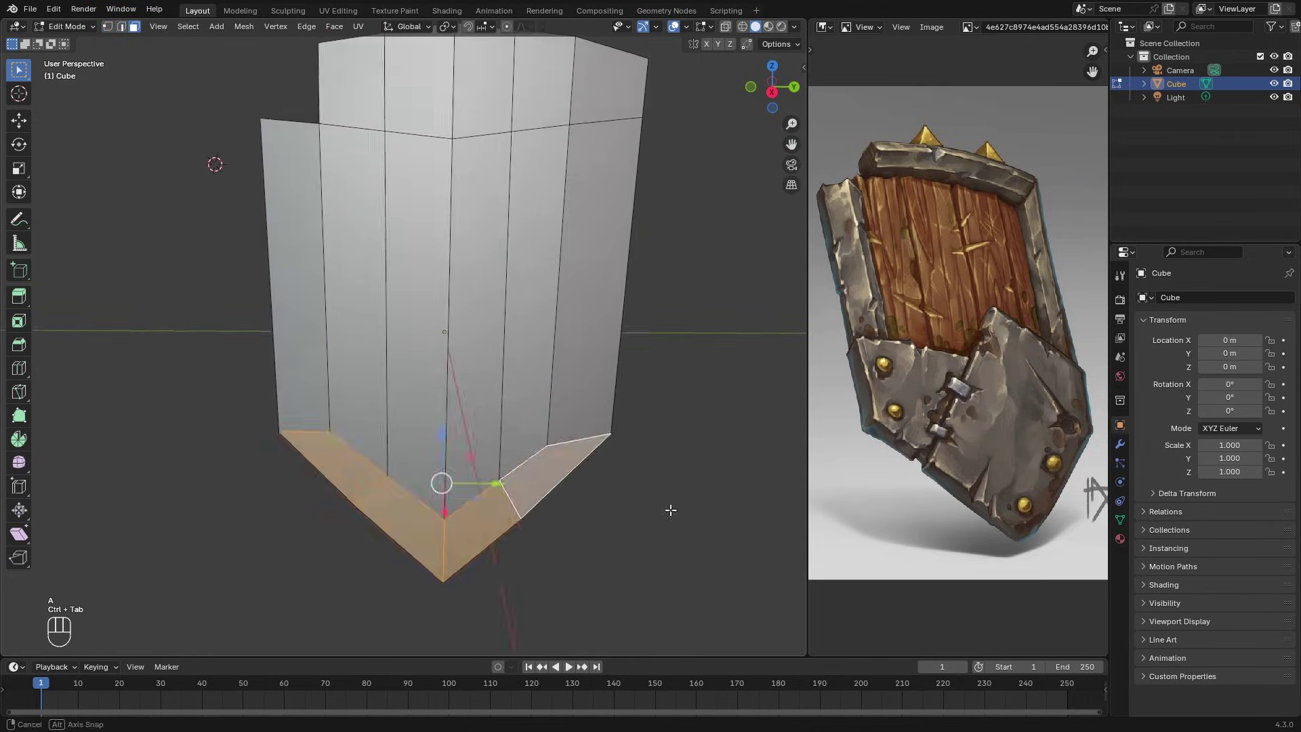
pyautogui.moveTo(671, 508); pyautogui.dragTo(502, 433, button='middle')
pyautogui.hotkey('ctrl', 'Tab')
pyautogui.hotkey('ctrl', 'x')
pyautogui.moveTo(406, 440); pyautogui.dragTo(474, 468, button='middle')
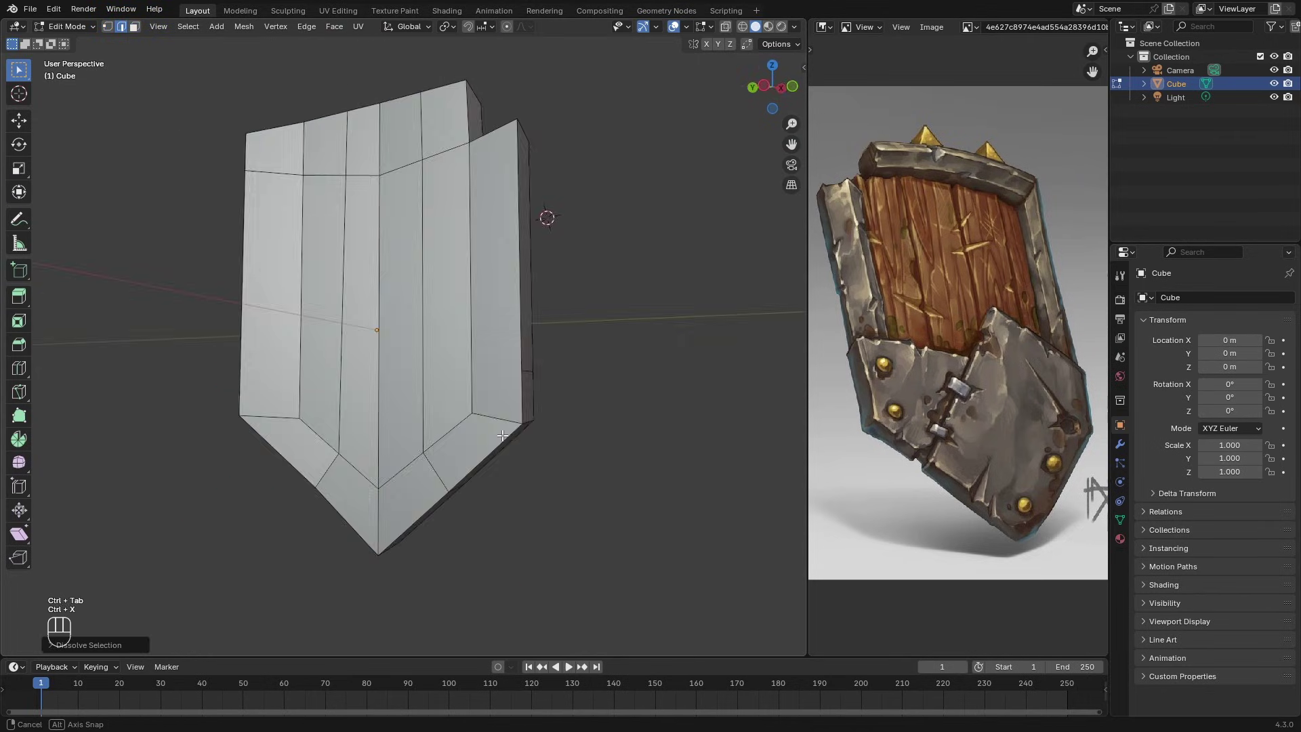
# Step: Add a horizontal loop cut across the shield and flatten it by scaling to 0 along Z
pyautogui.hotkey('ctrl', 'Tab')
pyautogui.click(434, 406)
pyautogui.hotkey('alt', 'a')
pyautogui.moveTo(1016, 358)
pyautogui.mouseDown(button='middle')
pyautogui.moveTo(984, 350)
pyautogui.moveTo(1029, 357)
pyautogui.mouseUp(button='middle')
pyautogui.hotkey('ctrl', 'r')
pyautogui.press('s')
pyautogui.press('z')
pyautogui.press('0')
# Step: Move the cross edges along X and reposition the selected edge loop along Z
pyautogui.moveTo(474, 325); pyautogui.dragTo(319, 386, button='middle')
pyautogui.press('g')
pyautogui.press('x')
pyautogui.keyDown('alt'); pyautogui.click(420, 251); pyautogui.keyUp('alt')
pyautogui.moveTo(379, 339); pyautogui.dragTo(589, 365, button='middle')
pyautogui.press('g')
pyautogui.press('z')
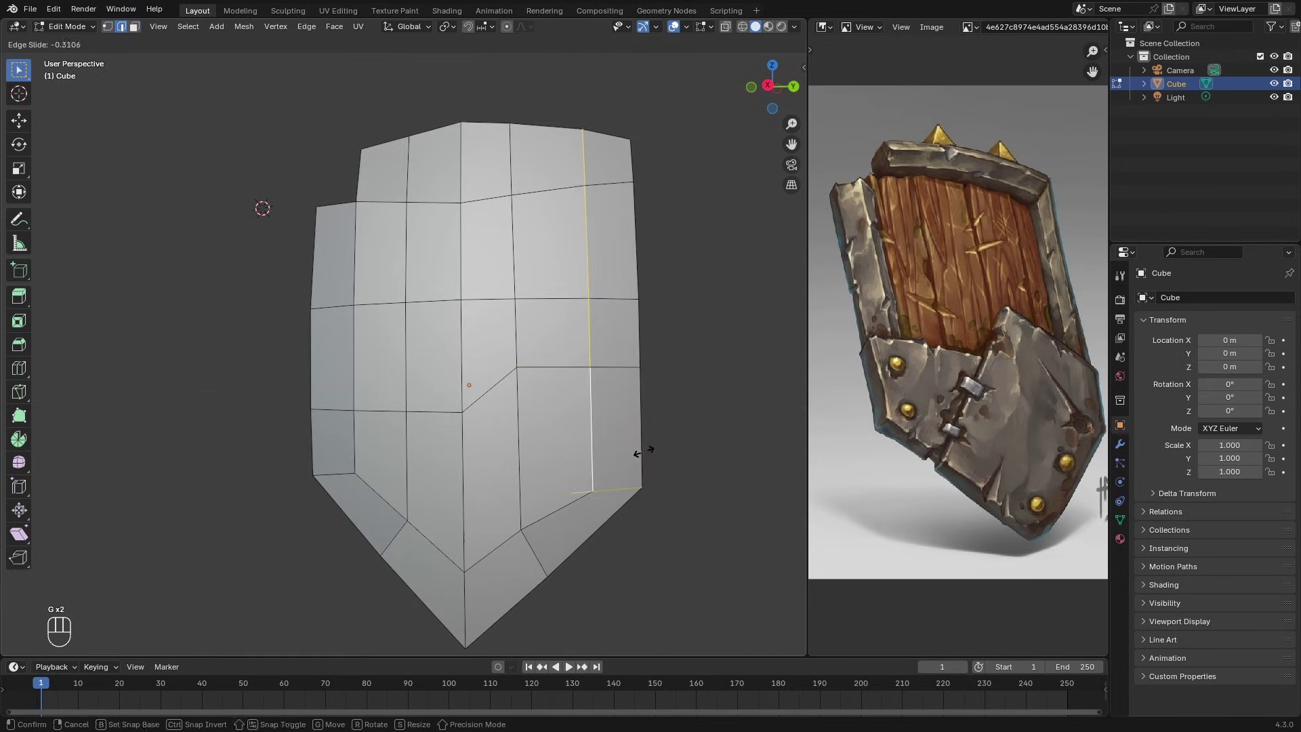
# Step: Reshape the right half of the metal plate's upper border into a peak sloping down toward the outer side
pyautogui.moveTo(550, 303); pyautogui.dragTo(550, 294)
pyautogui.press('1')
pyautogui.click(587, 344)
pyautogui.click(638, 367)
pyautogui.moveTo(639, 312); pyautogui.dragTo(639, 342)
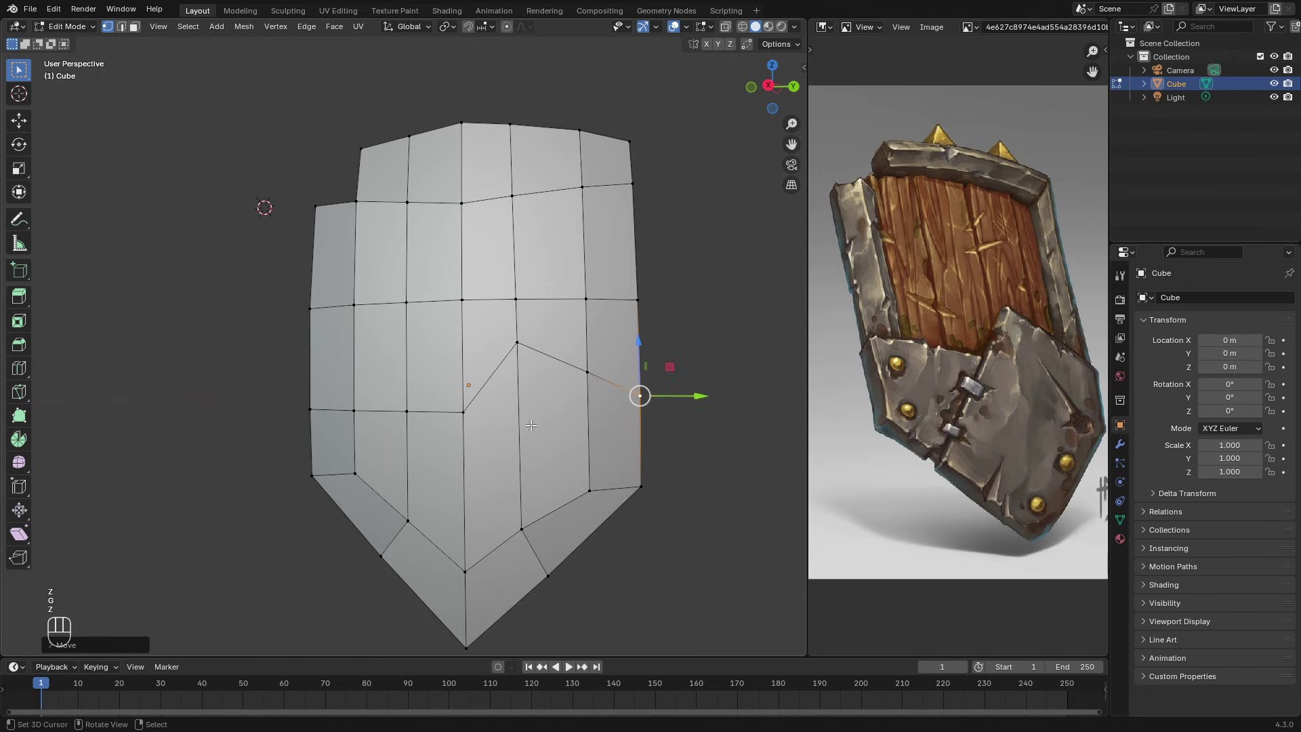
# Step: Adjust the individual vertices along the left half of the metal plate's upper border along Z
pyautogui.moveTo(474, 380); pyautogui.dragTo(491, 377, button='middle')
pyautogui.moveTo(331, 356); pyautogui.dragTo(334, 337)
pyautogui.press('g')
pyautogui.press('z')
pyautogui.click(414, 410)
pyautogui.rightClick(469, 411)
pyautogui.moveTo(461, 406); pyautogui.dragTo(298, 428, button='middle')
pyautogui.rightClick(373, 403)
pyautogui.press('g')
pyautogui.press('z')
pyautogui.click(390, 415)
# Step: Select the border vertices from the left side to the centre and lower them together
pyautogui.press('a')
pyautogui.click(305, 381)
pyautogui.keyDown('ctrl'); pyautogui.click(462, 384); pyautogui.keyUp('ctrl')
pyautogui.moveTo(383, 336); pyautogui.dragTo(383, 354)
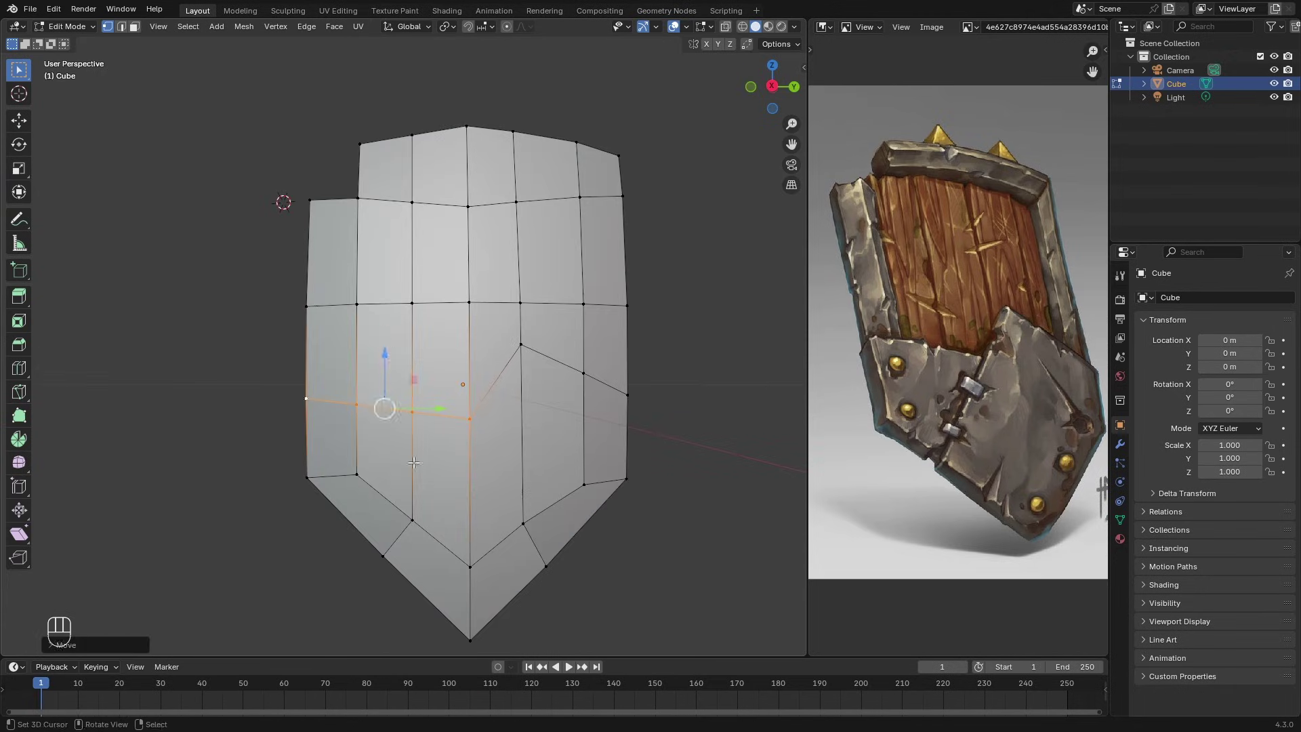
# Step: Select the faces of the outer frame and lower metal plate and extrude them outward from the shield
pyautogui.press('3')
pyautogui.keyDown('ctrl'); pyautogui.click(342, 474); pyautogui.keyUp('ctrl')
pyautogui.keyDown('ctrl'); pyautogui.click(340, 211); pyautogui.keyUp('ctrl')
pyautogui.moveTo(374, 271); pyautogui.dragTo(440, 321, button='middle')
pyautogui.press('e')
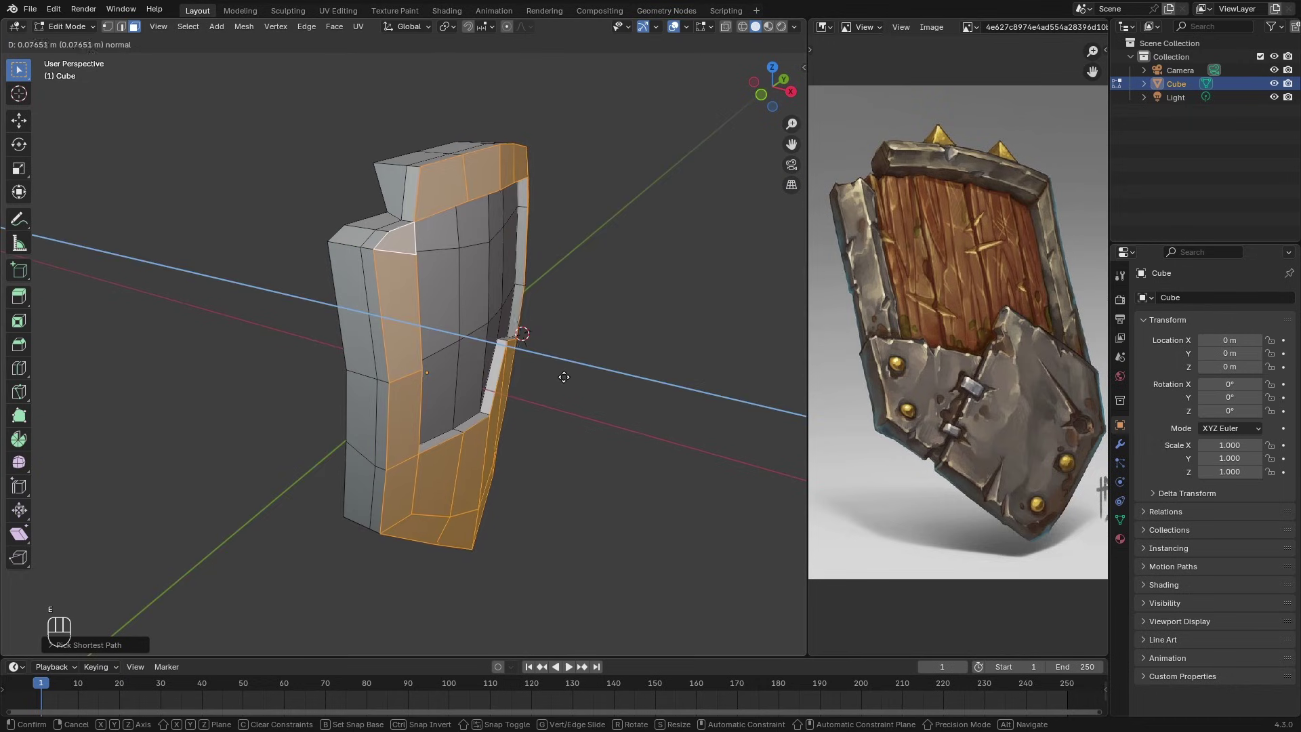
pyautogui.click(522, 334)
# Step: Select the edge path along the extruded frame and shift it slightly
pyautogui.moveTo(521, 333); pyautogui.dragTo(326, 345, button='middle')
pyautogui.press('2')
pyautogui.click(486, 400)
pyautogui.keyDown('ctrl'); pyautogui.click(311, 285); pyautogui.keyUp('ctrl')
pyautogui.moveTo(335, 272); pyautogui.dragTo(327, 273)
# Step: Build a spike on the top rim by bevelling a vertex, extruding the face about 0.173 m and merging its top at center
pyautogui.moveTo(328, 274); pyautogui.dragTo(377, 203, button='middle')
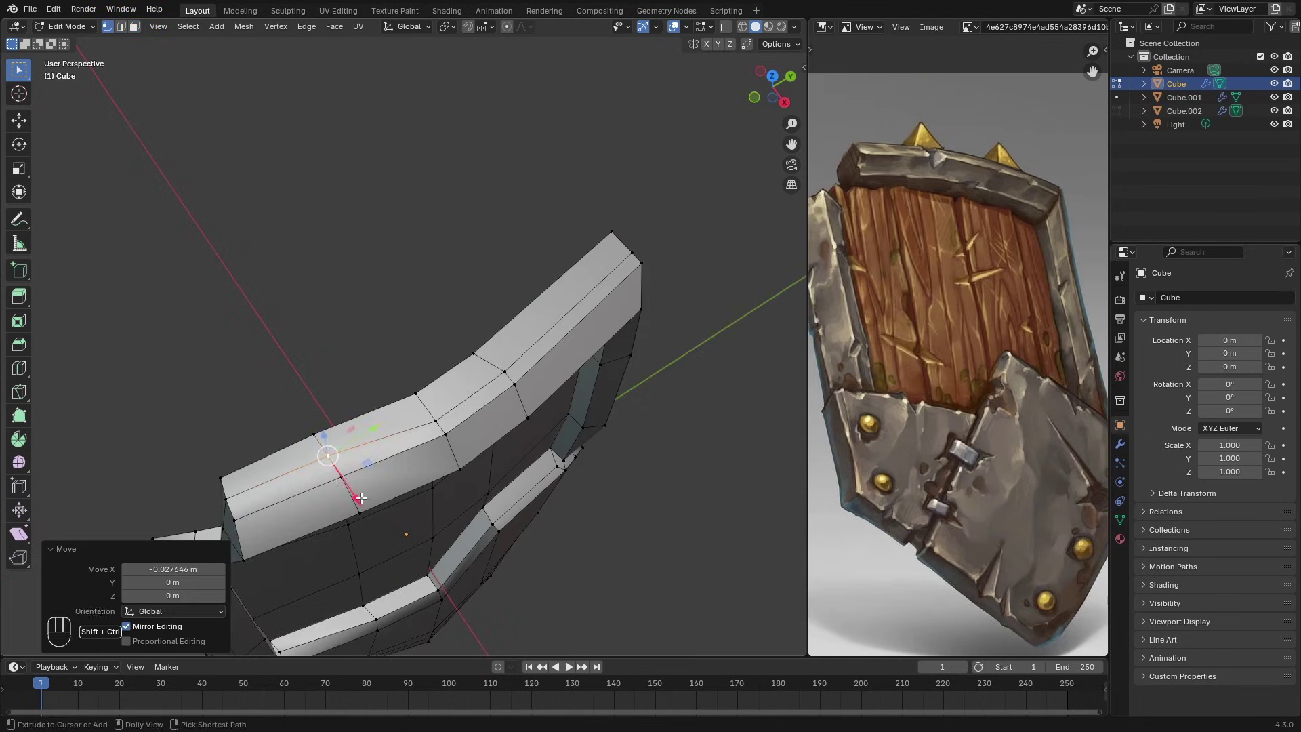
pyautogui.hotkey('ctrl', 'shift', 'b')
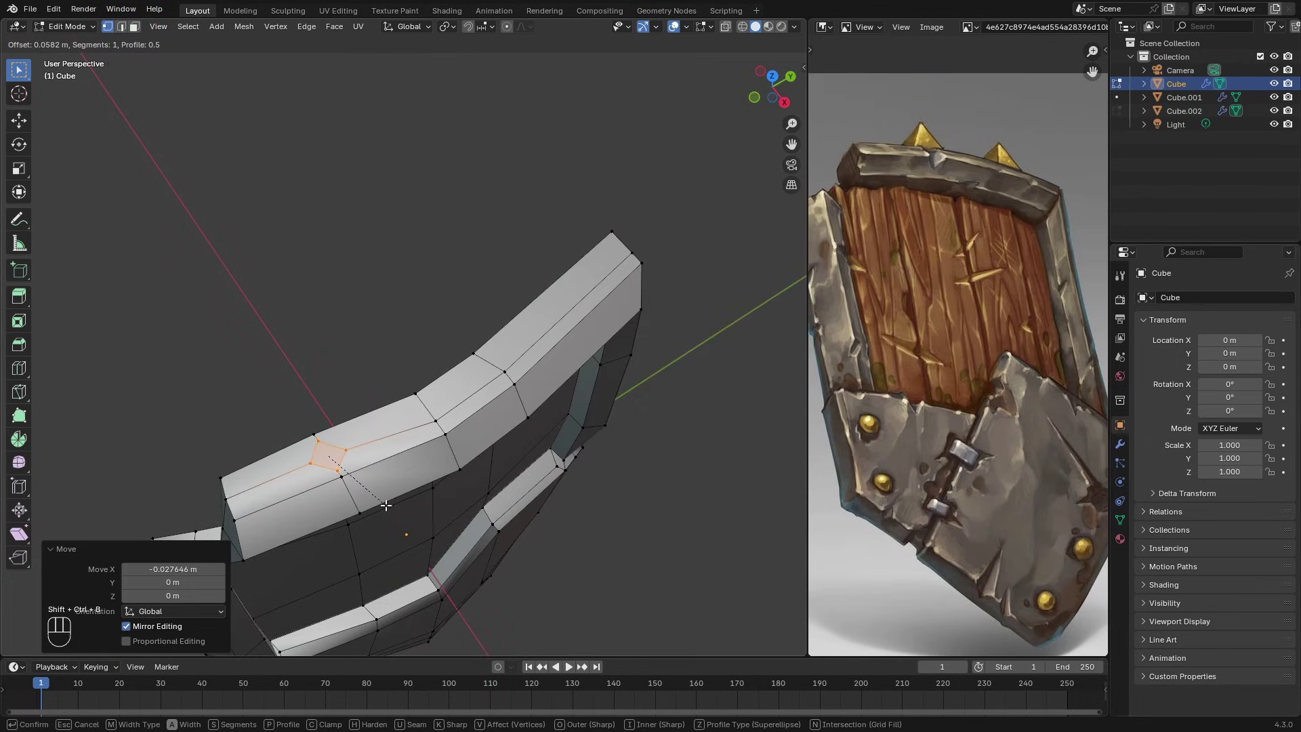
pyautogui.click(387, 504)
pyautogui.moveTo(388, 504); pyautogui.dragTo(445, 351, button='middle')
pyautogui.press('e')
pyautogui.click(462, 283)
pyautogui.press('m')
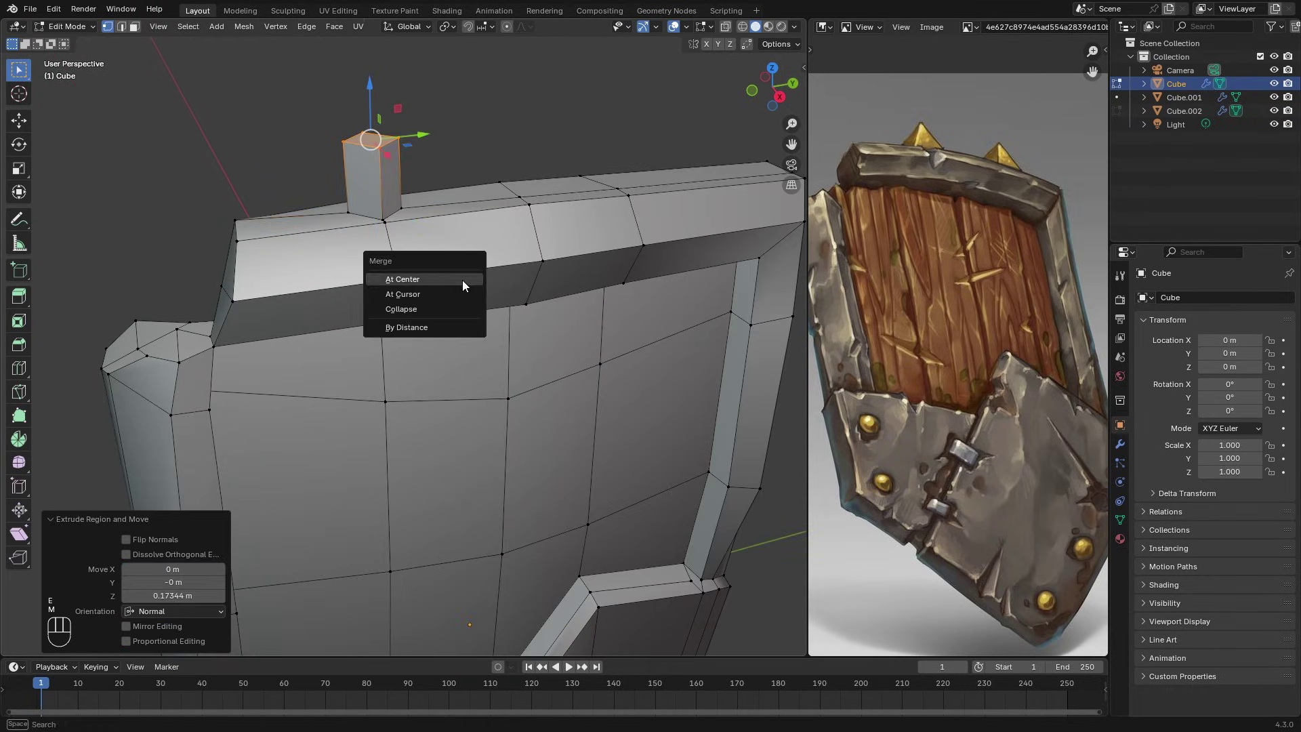
pyautogui.click(464, 282)
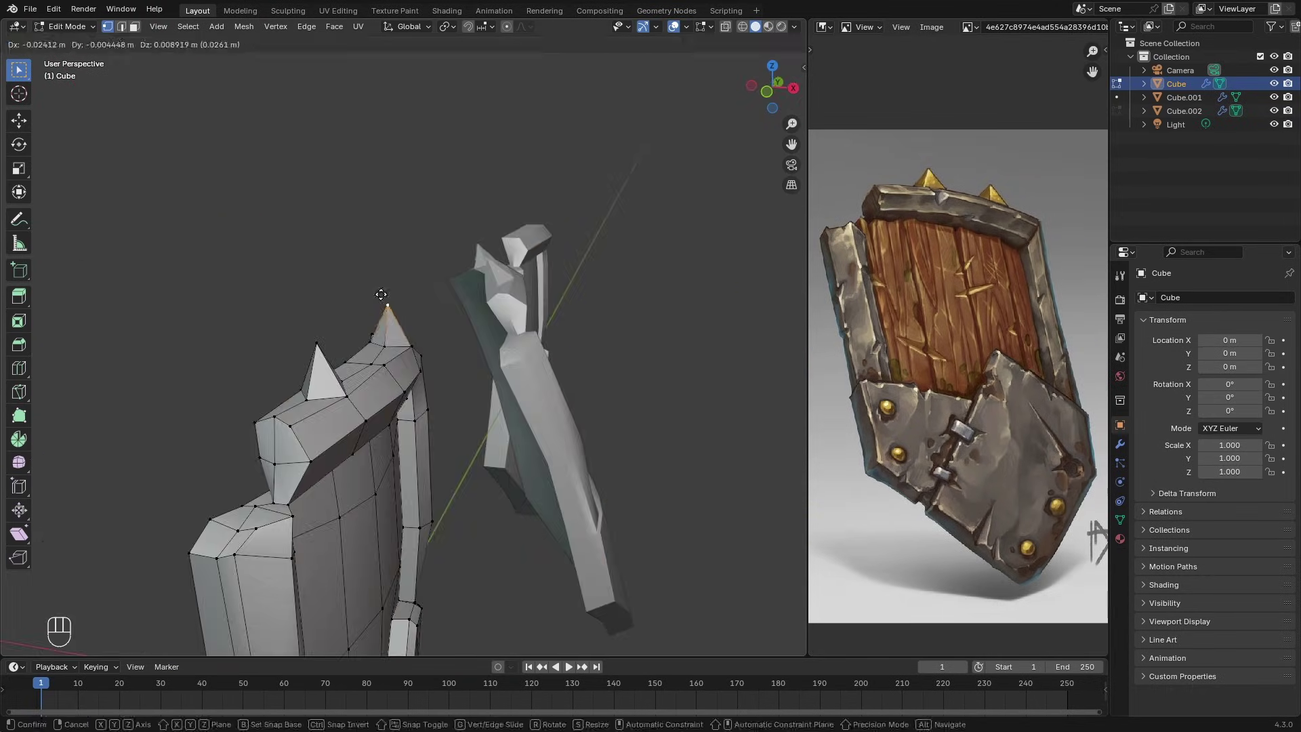
# Step: Adjust the upper mesh along Z and add one horizontal loop cut across the shield's upper panel
pyautogui.moveTo(380, 285); pyautogui.dragTo(253, 395, button='middle')
pyautogui.scroll(2, 252, 395)
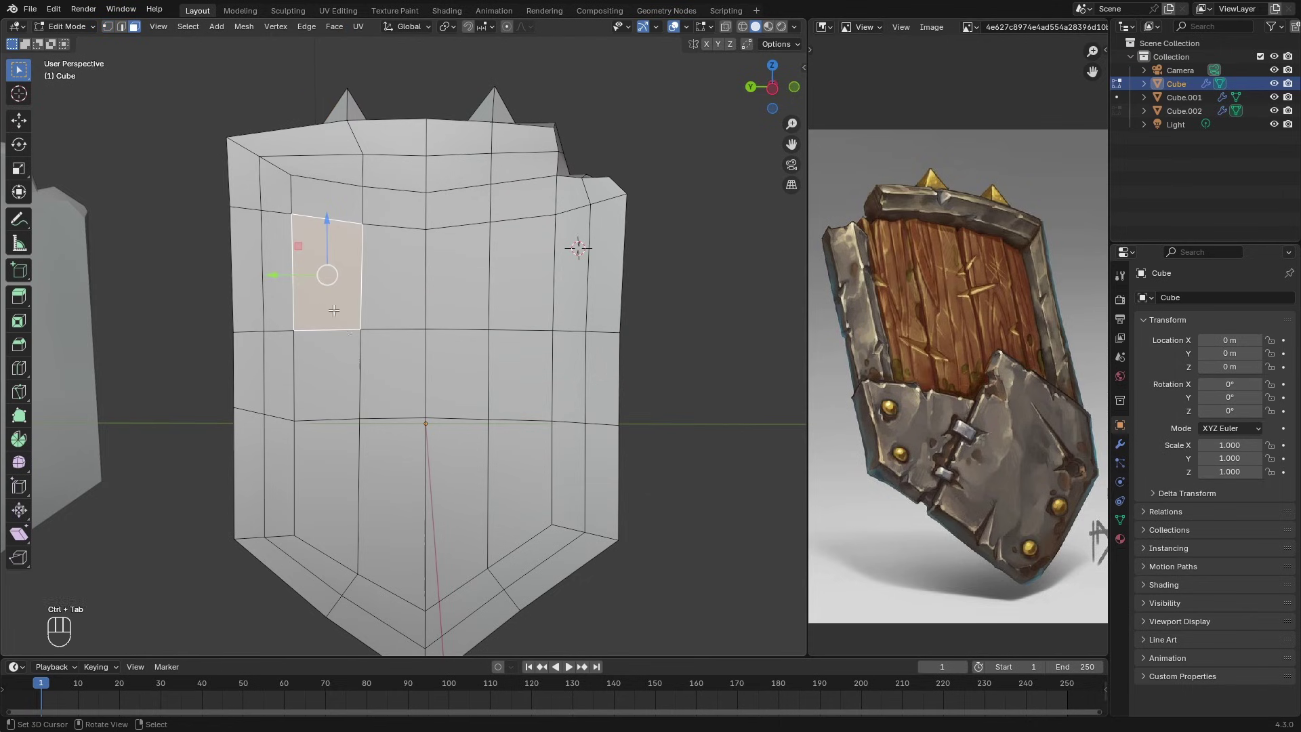
pyautogui.press('g')
pyautogui.press('z')
pyautogui.hotkey('ctrl', 'Tab')
pyautogui.keyDown('ctrl'); pyautogui.rightClick(290, 333); pyautogui.keyUp('ctrl')
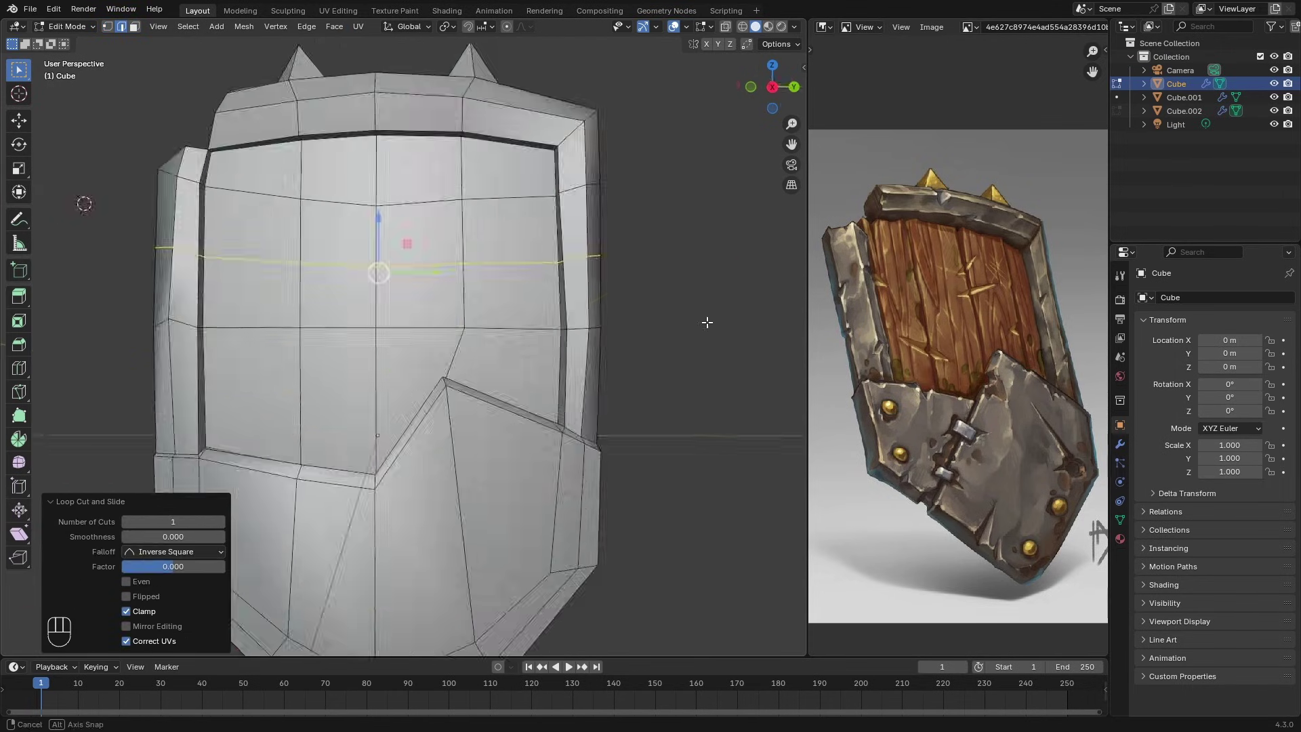
pyautogui.press('g')
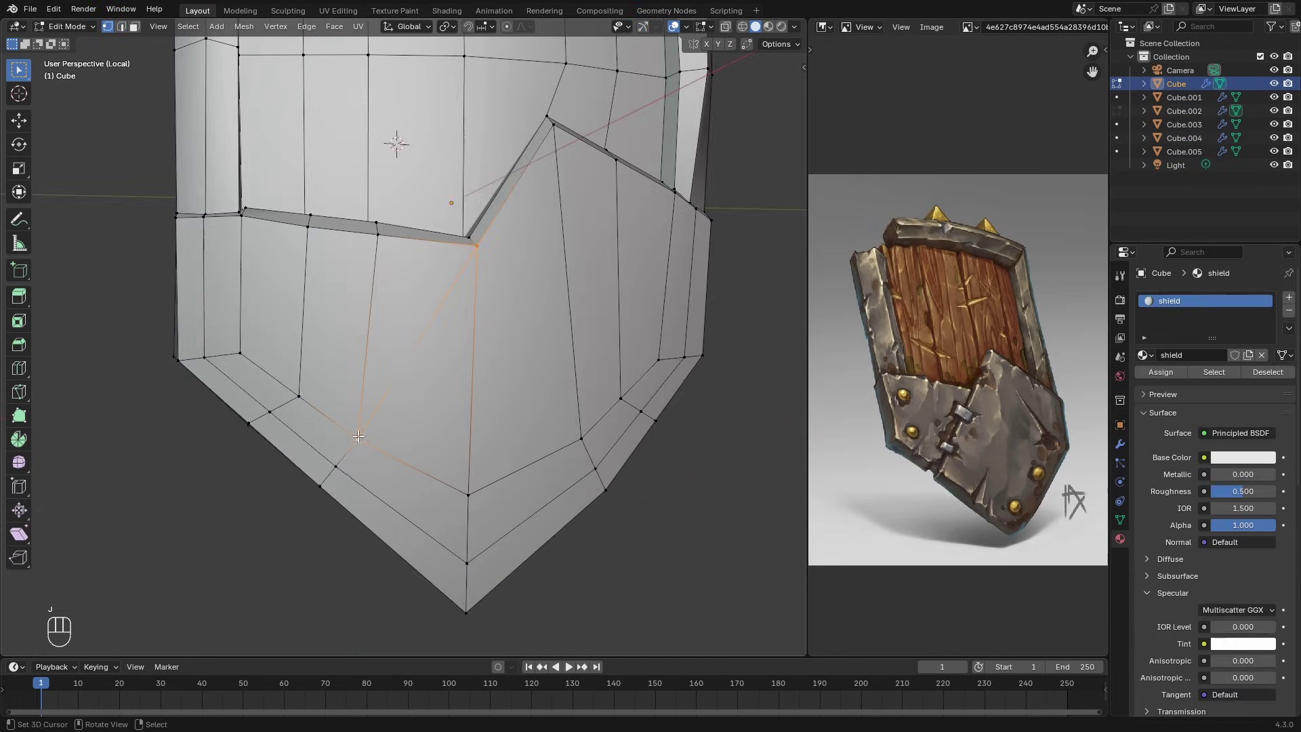
# Step: Knife further cuts into the lower metal plate and shape a chipped notch on its lower left edge, moving a vertex along Y and filling a face
pyautogui.press('k')
pyautogui.click(554, 265)
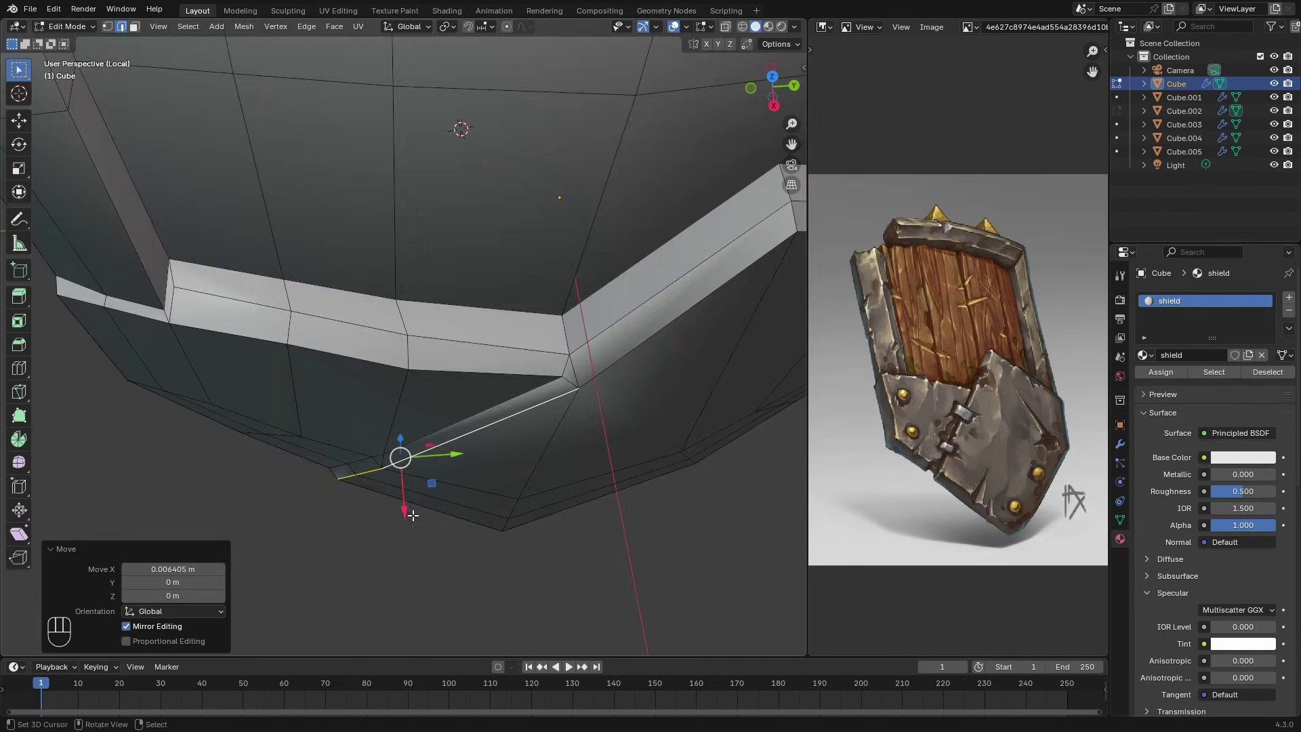
pyautogui.press('k')
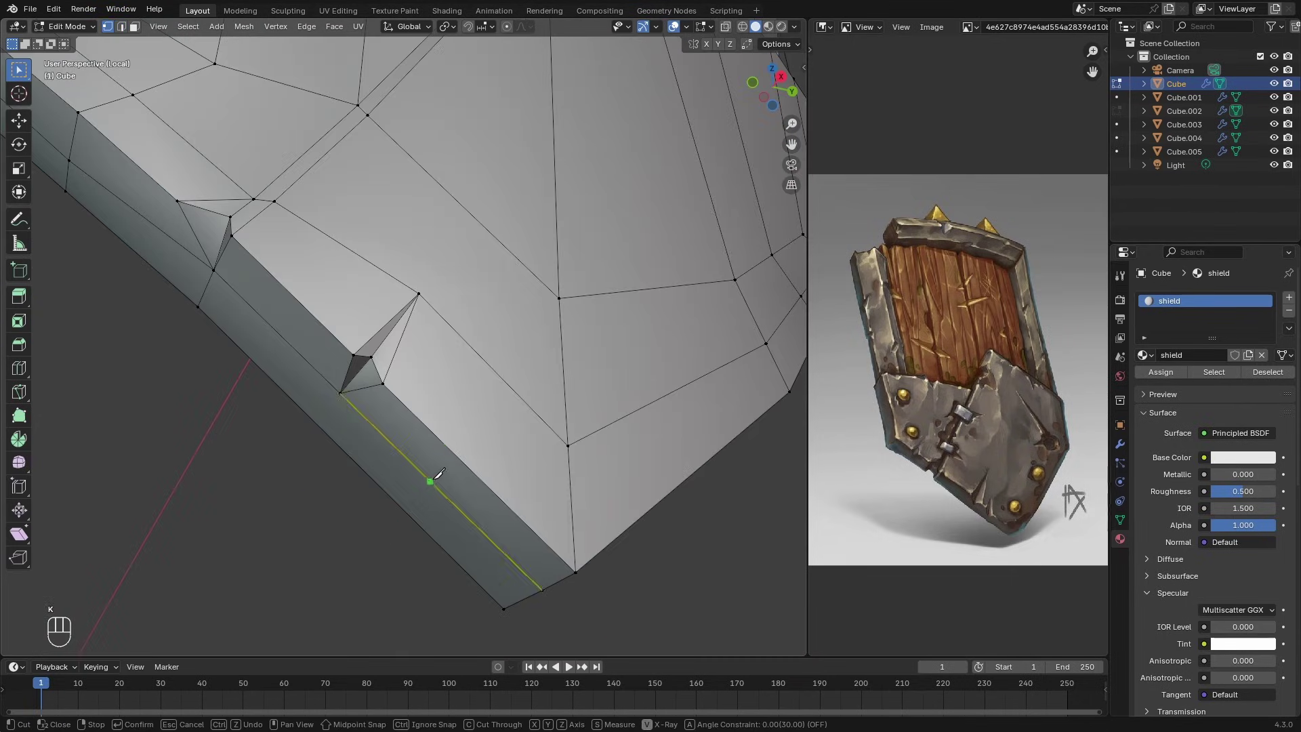
pyautogui.click(430, 481)
pyautogui.click(479, 359)
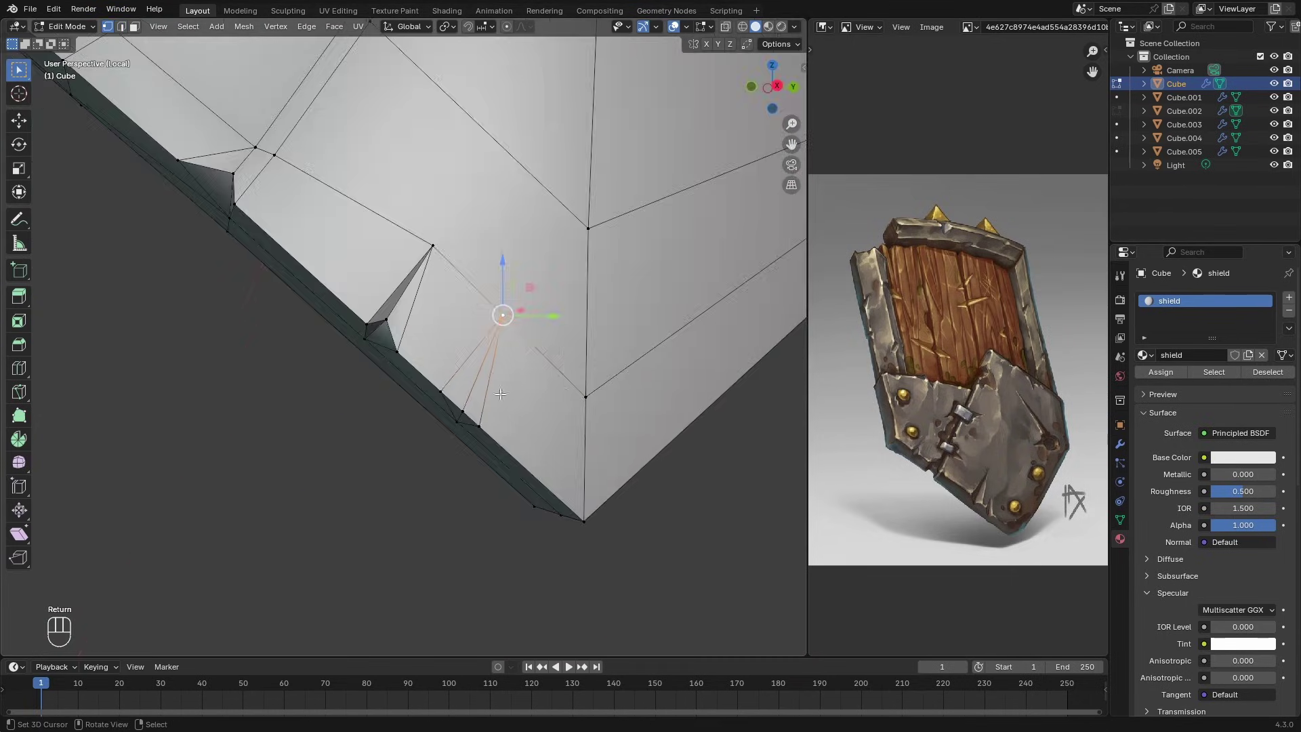
pyautogui.press('g')
pyautogui.press('y')
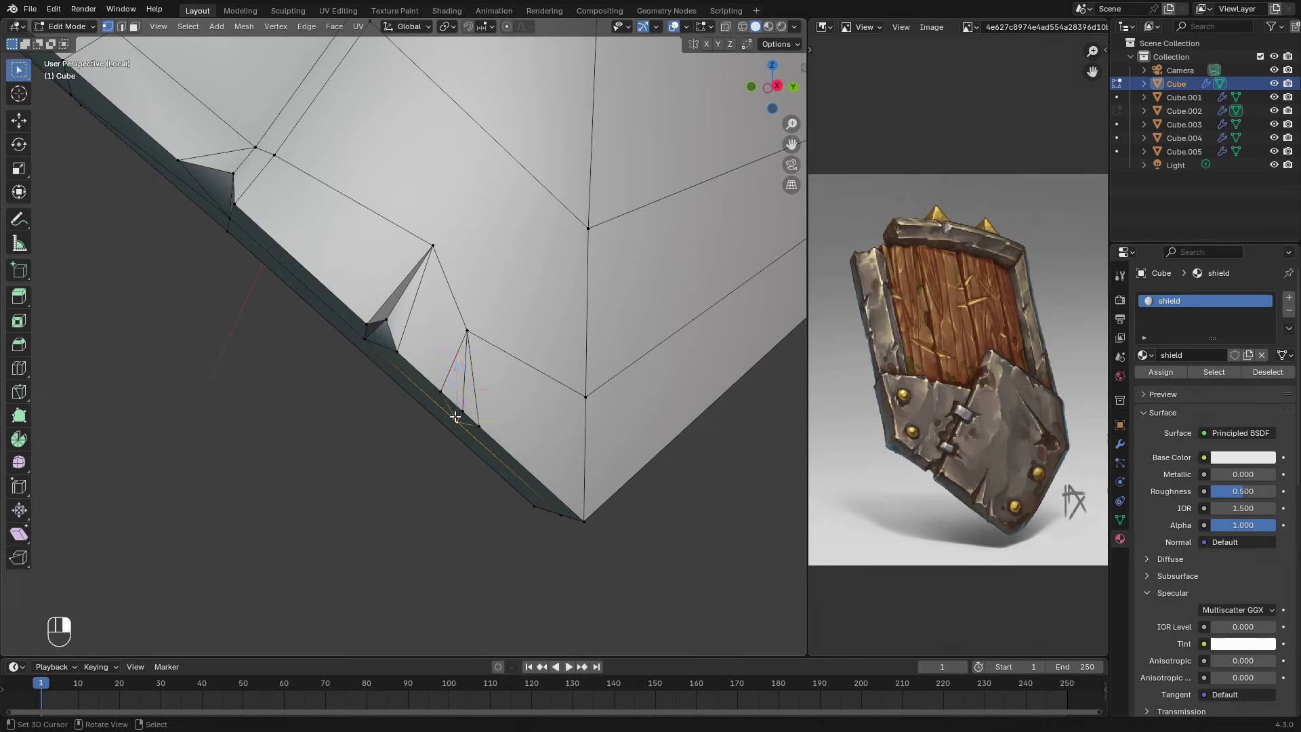
pyautogui.press('f')
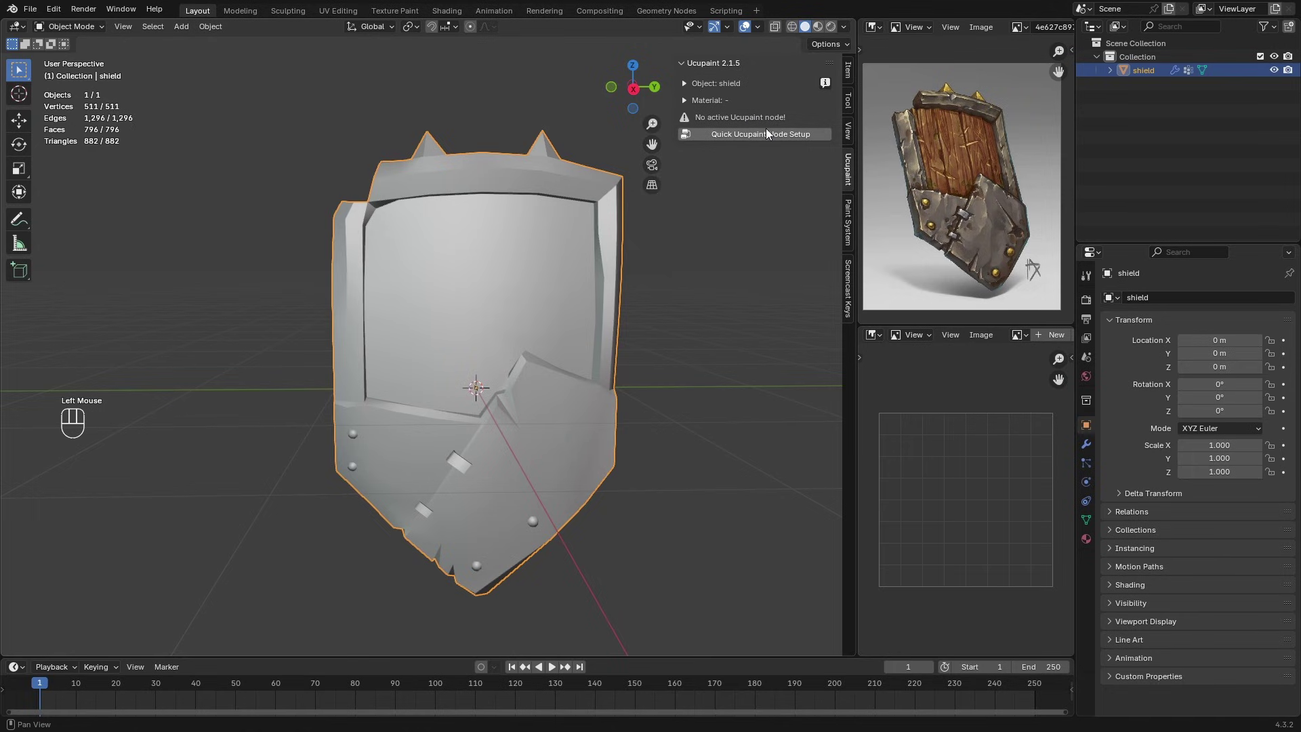
# Step: Create a quick Ucupaint node setup on the shield using the Emission type with linear color blending turned off
pyautogui.click(766, 133)
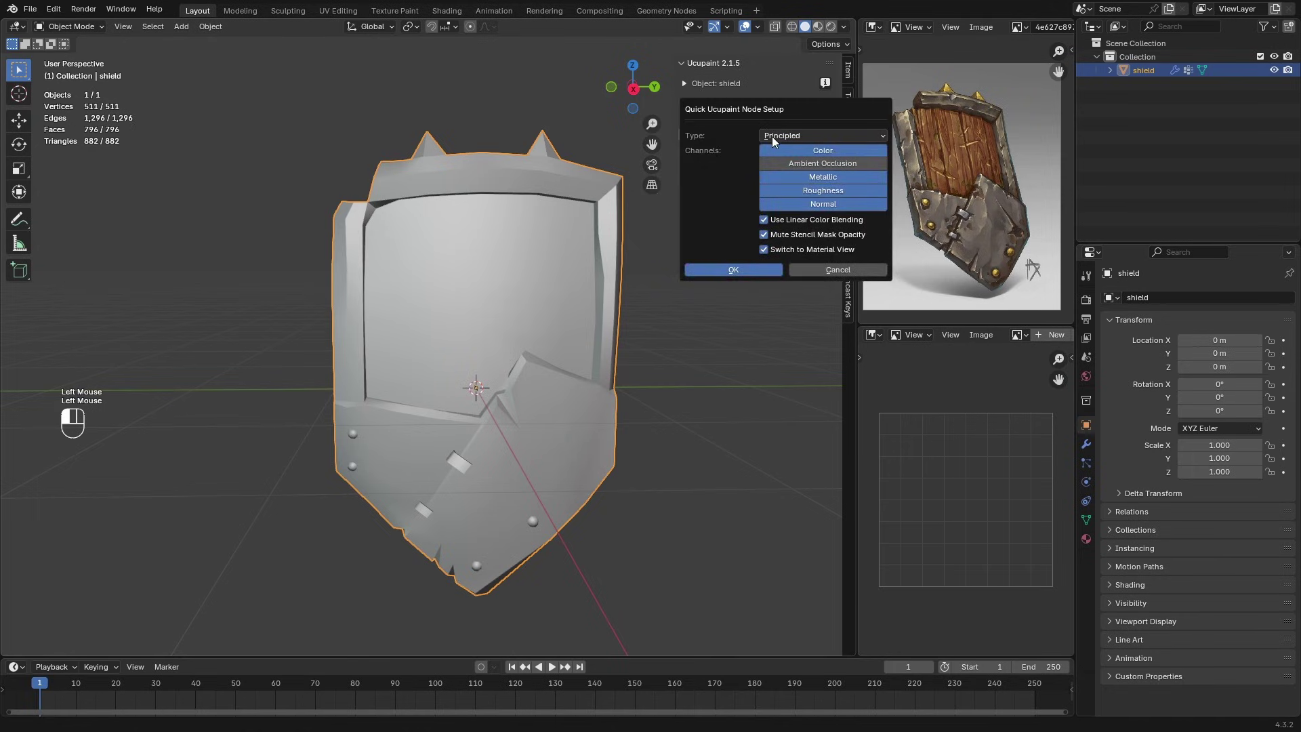
pyautogui.click(771, 136)
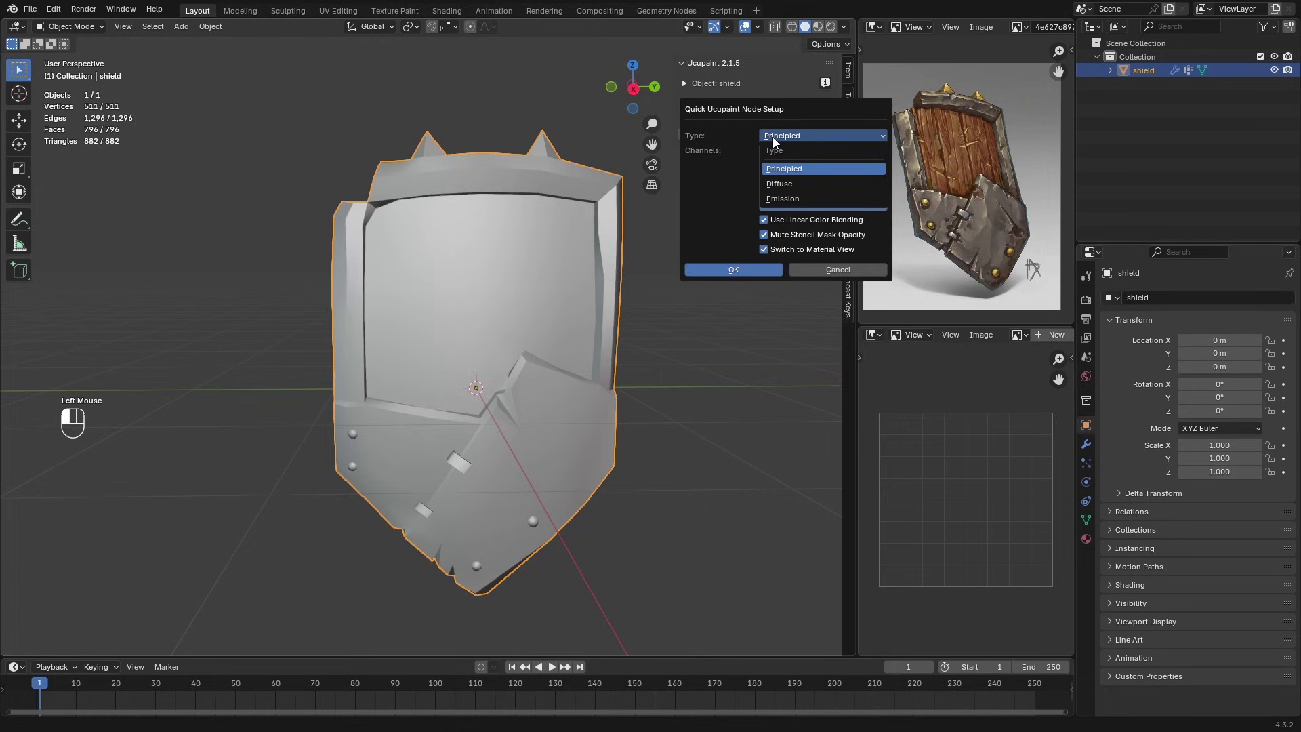
pyautogui.click(794, 198)
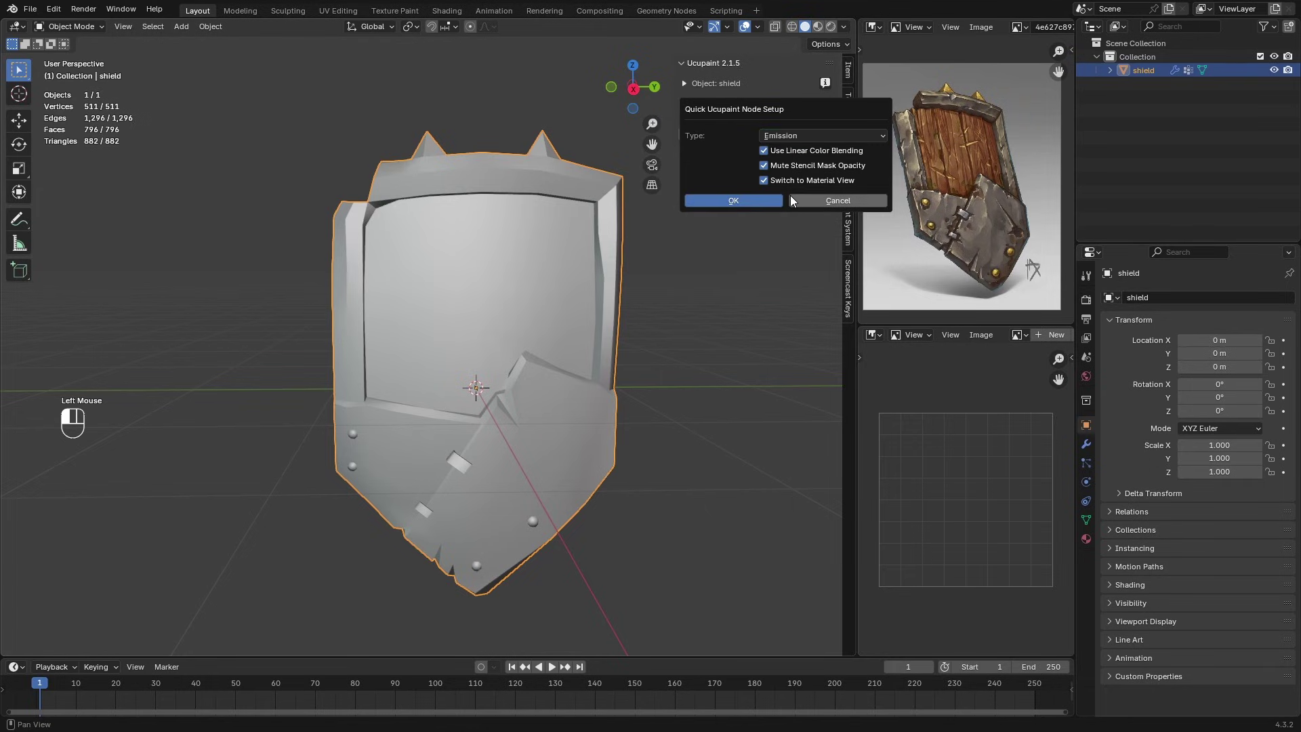
pyautogui.click(764, 150)
pyautogui.click(761, 163)
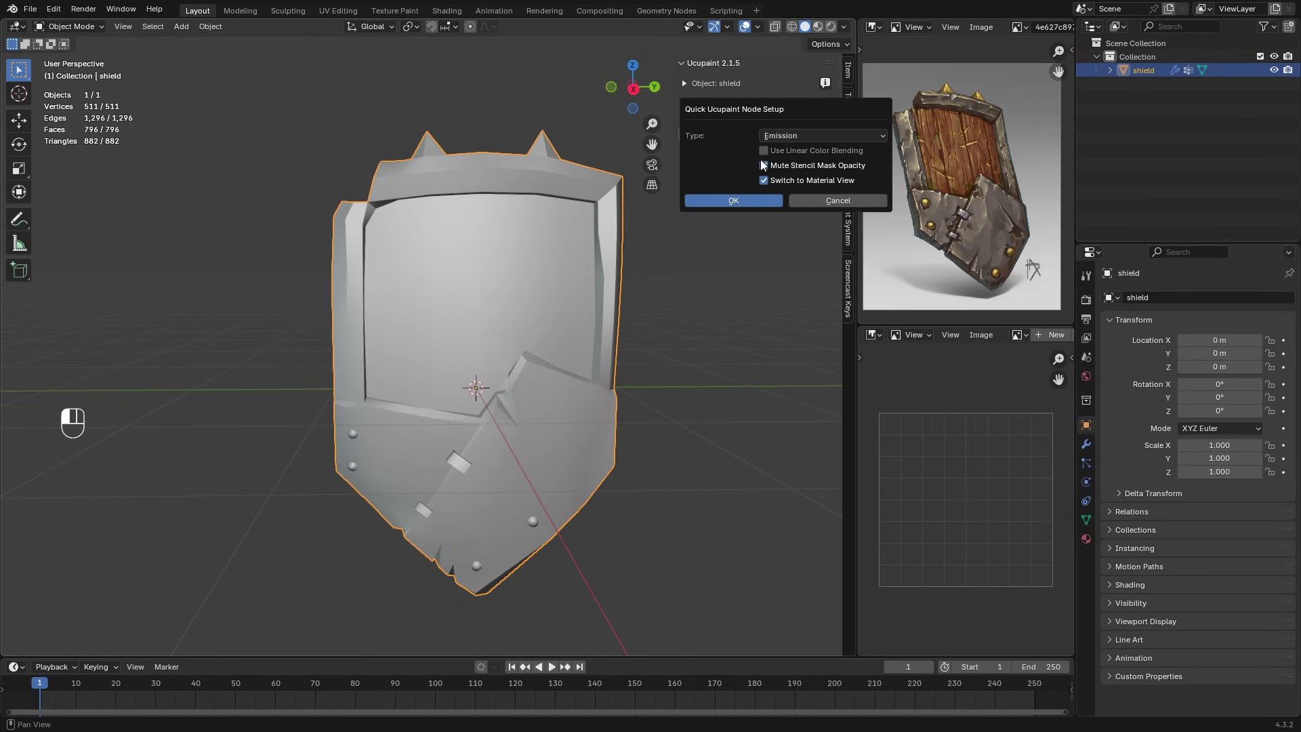
pyautogui.click(755, 198)
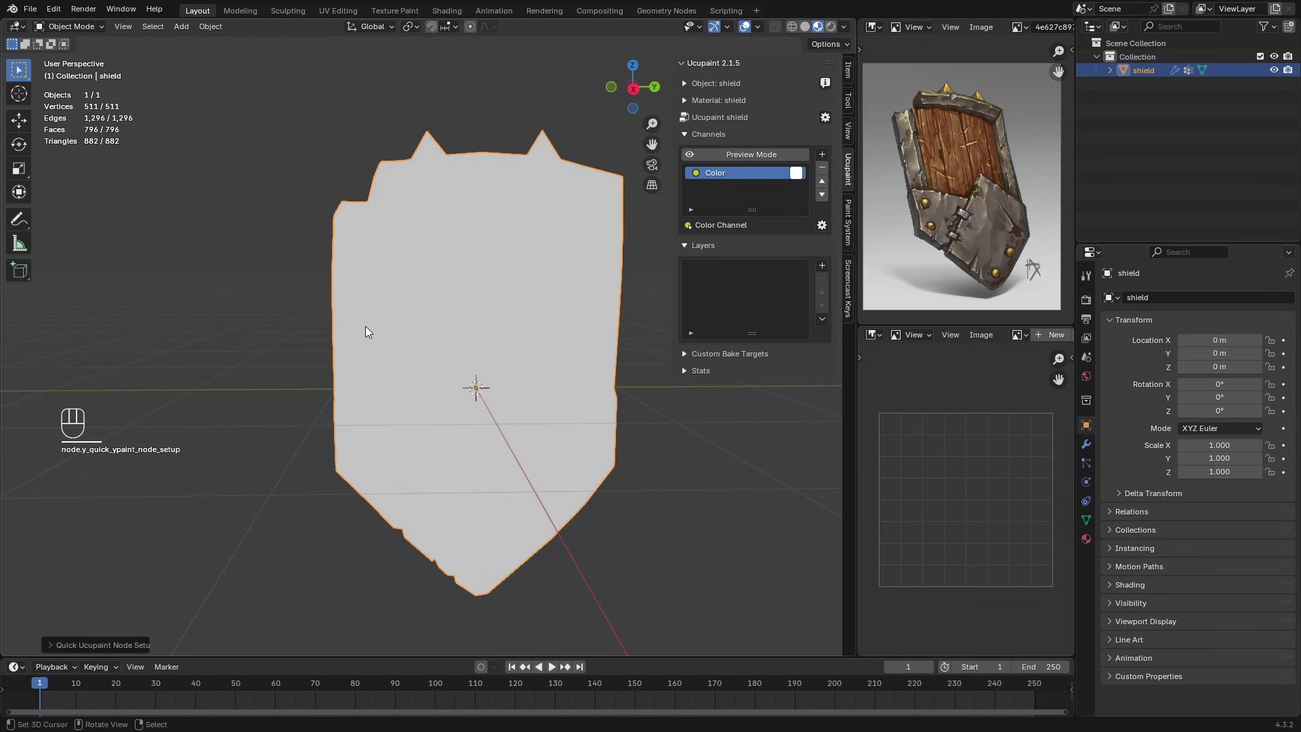
# Step: Switch the shield to Texture Paint mode and show only the Mesh Texture Paint brushes
pyautogui.scroll(1, 473, 334)
pyautogui.keyDown('shift'); pyautogui.moveTo(473, 334); pyautogui.dragTo(251, 165, button='middle'); pyautogui.keyUp('shift')
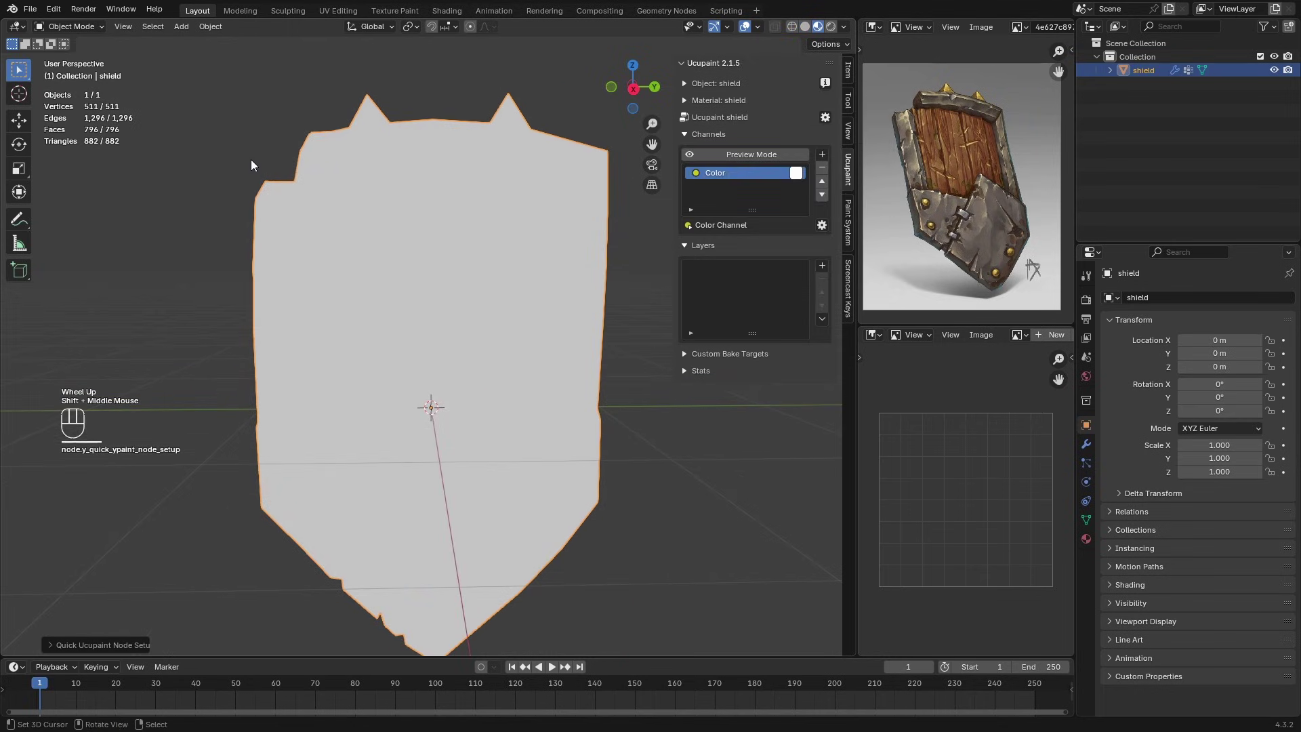
pyautogui.click(72, 27)
pyautogui.click(95, 119)
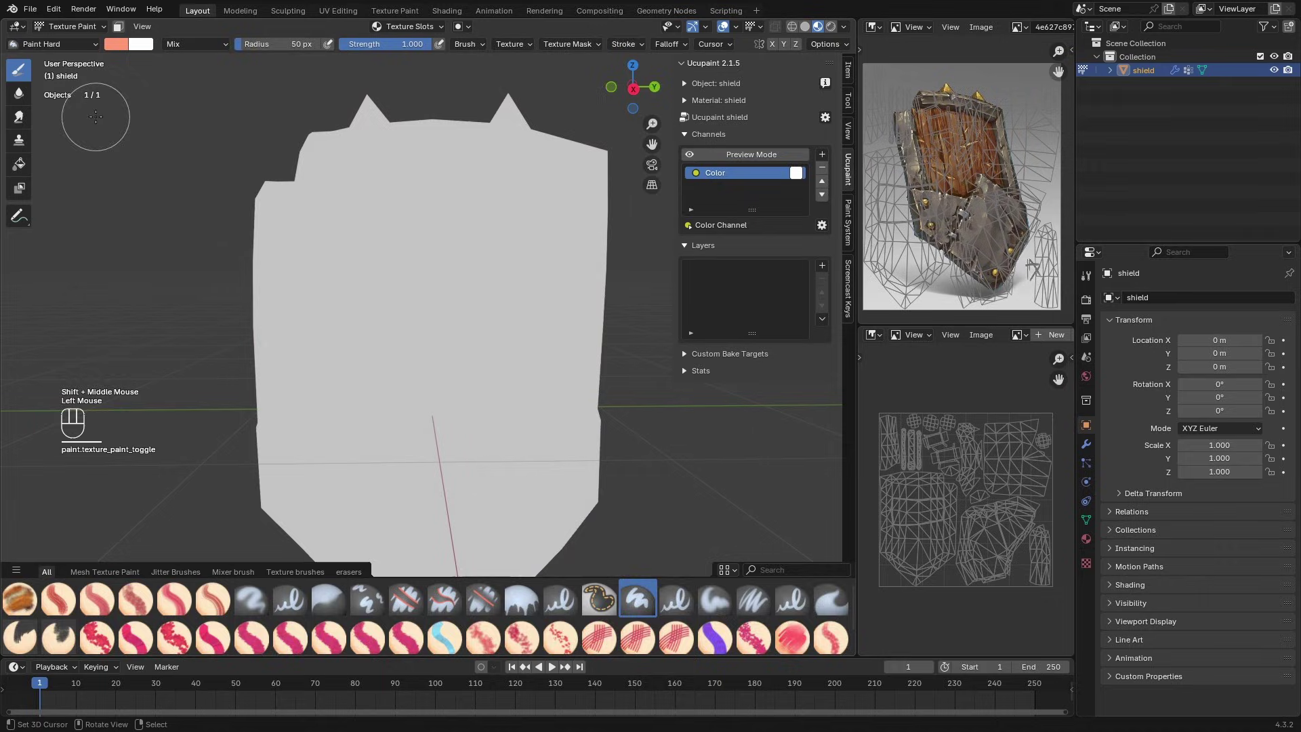
pyautogui.click(82, 576)
pyautogui.moveTo(630, 366); pyautogui.dragTo(623, 369, button='middle')
# Step: Set the scene's color management view transform to Raw
pyautogui.click(1086, 299)
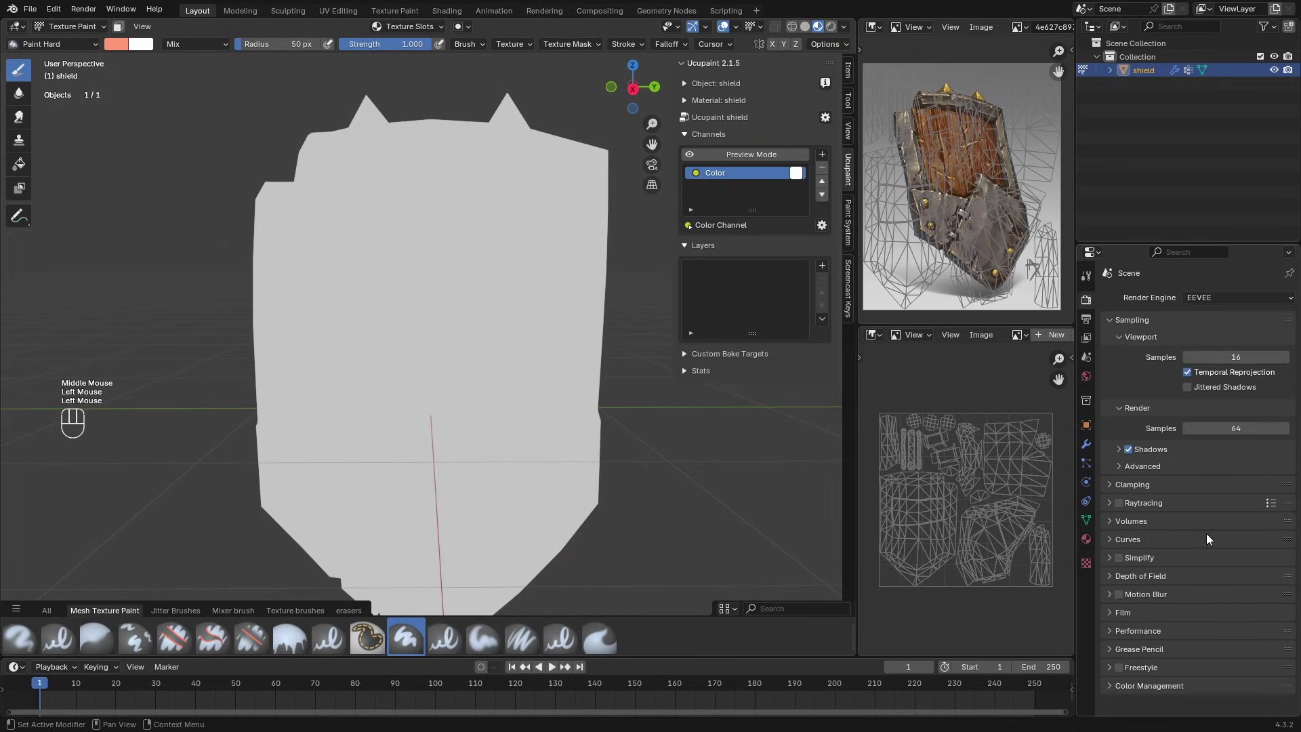
pyautogui.click(1149, 685)
pyautogui.scroll(-2, 1212, 677)
pyautogui.click(1235, 699)
pyautogui.click(1220, 681)
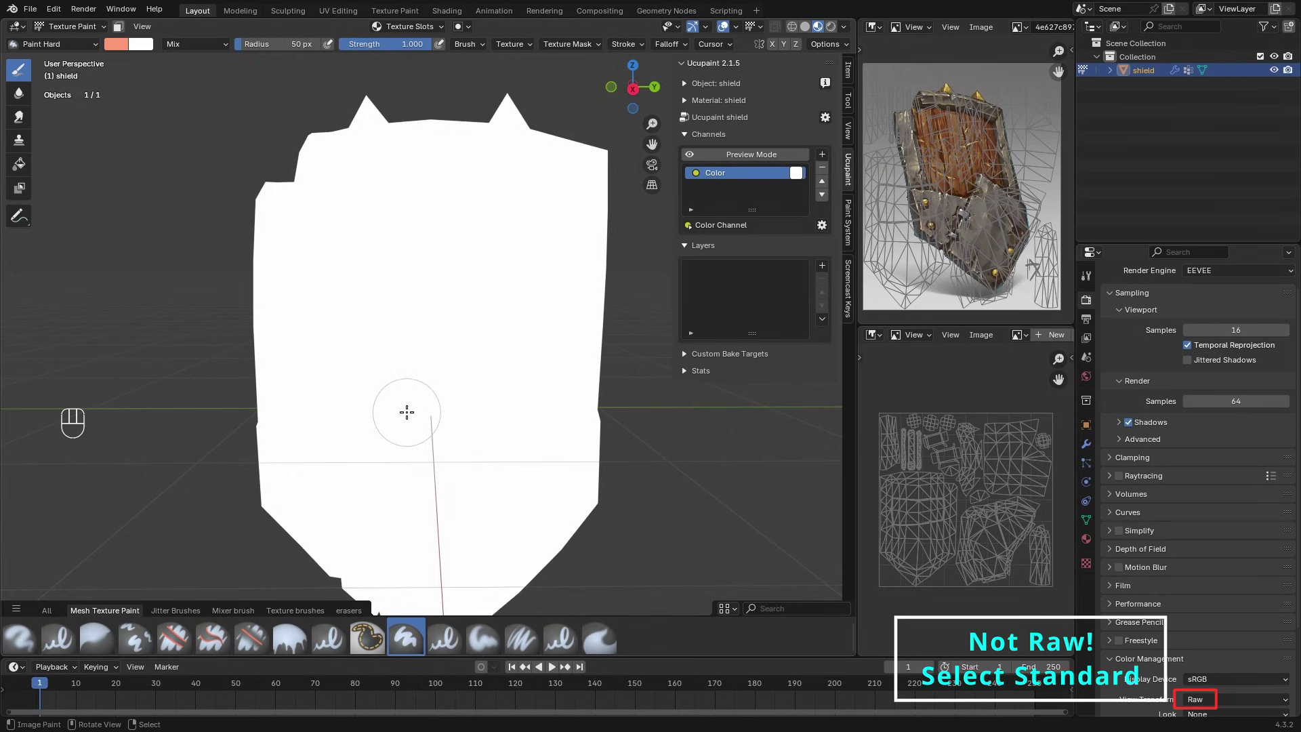
# Step: Add a new 4096-resolution image layer named wood to the Ucupaint color channel
pyautogui.keyDown('shift'); pyautogui.moveTo(407, 411); pyautogui.dragTo(439, 459, button='middle'); pyautogui.keyUp('shift')
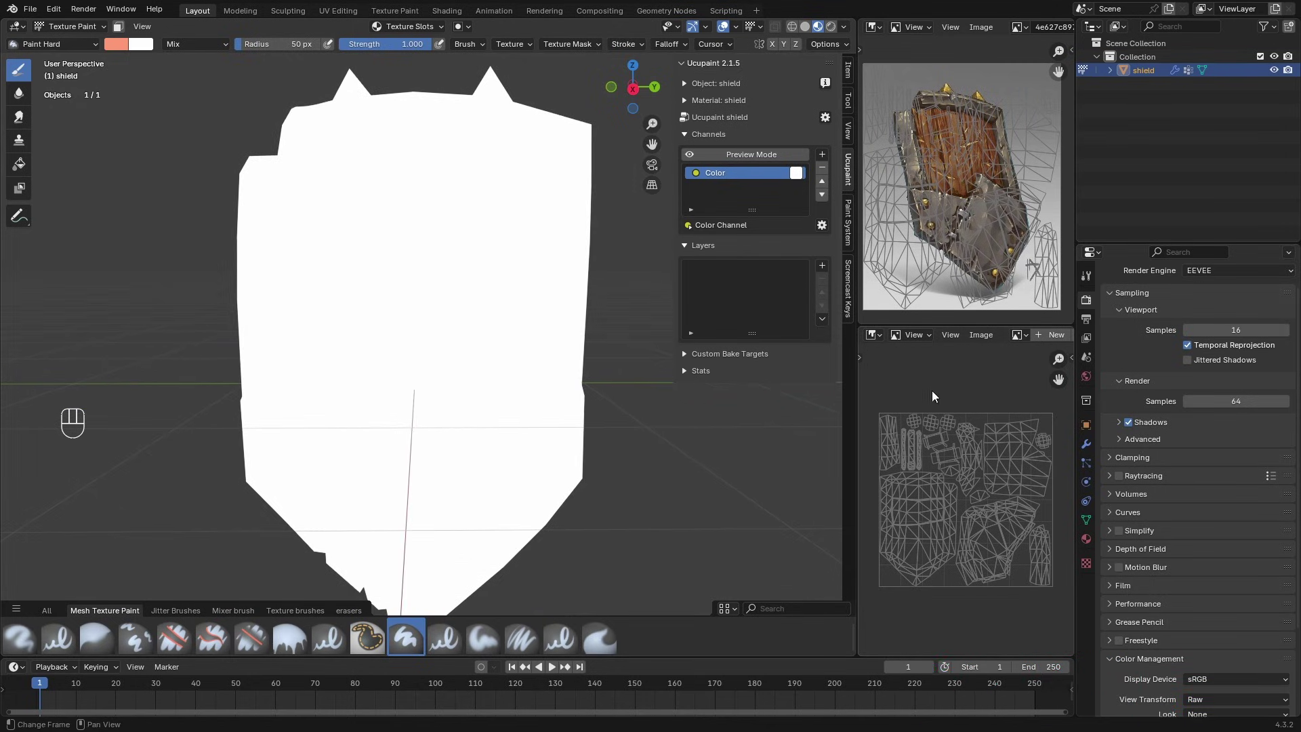
pyautogui.click(821, 270)
pyautogui.click(842, 282)
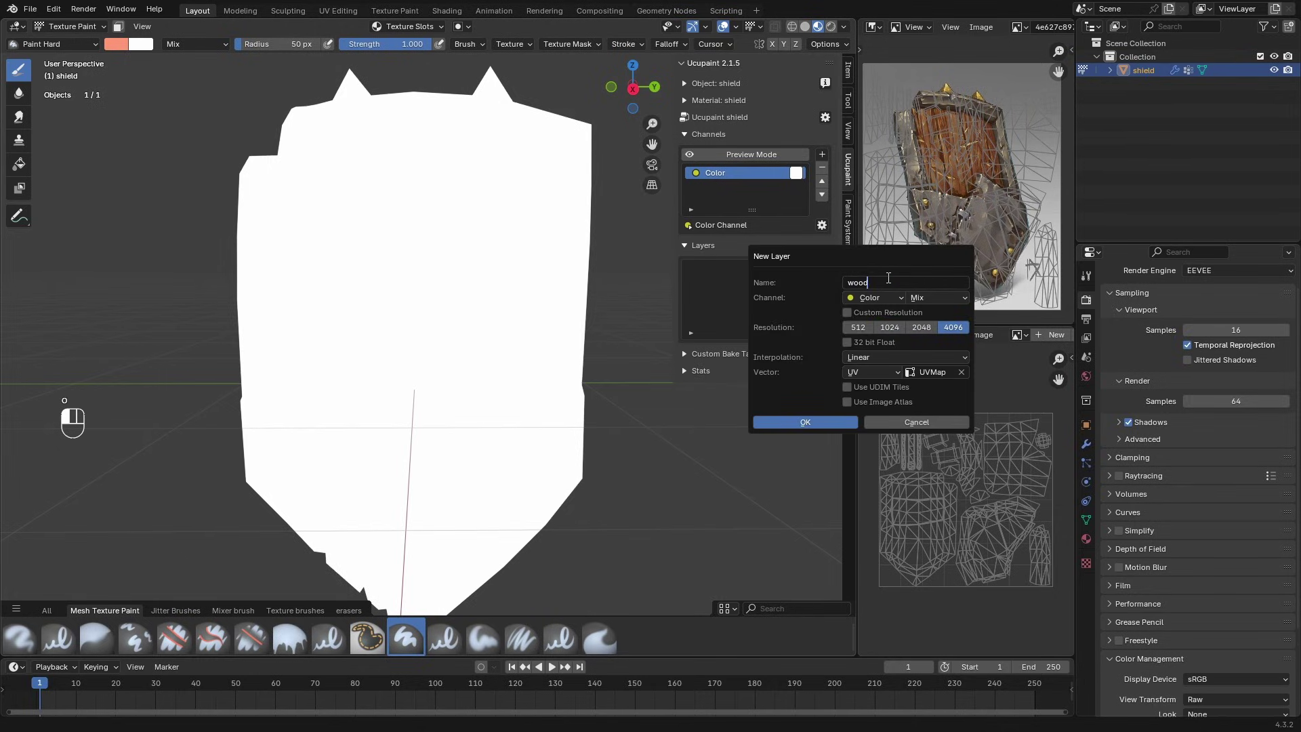
pyautogui.click(805, 422)
# Step: Create a color palette named shield and add wood and metal tones sampled from the concept reference
pyautogui.click(1086, 276)
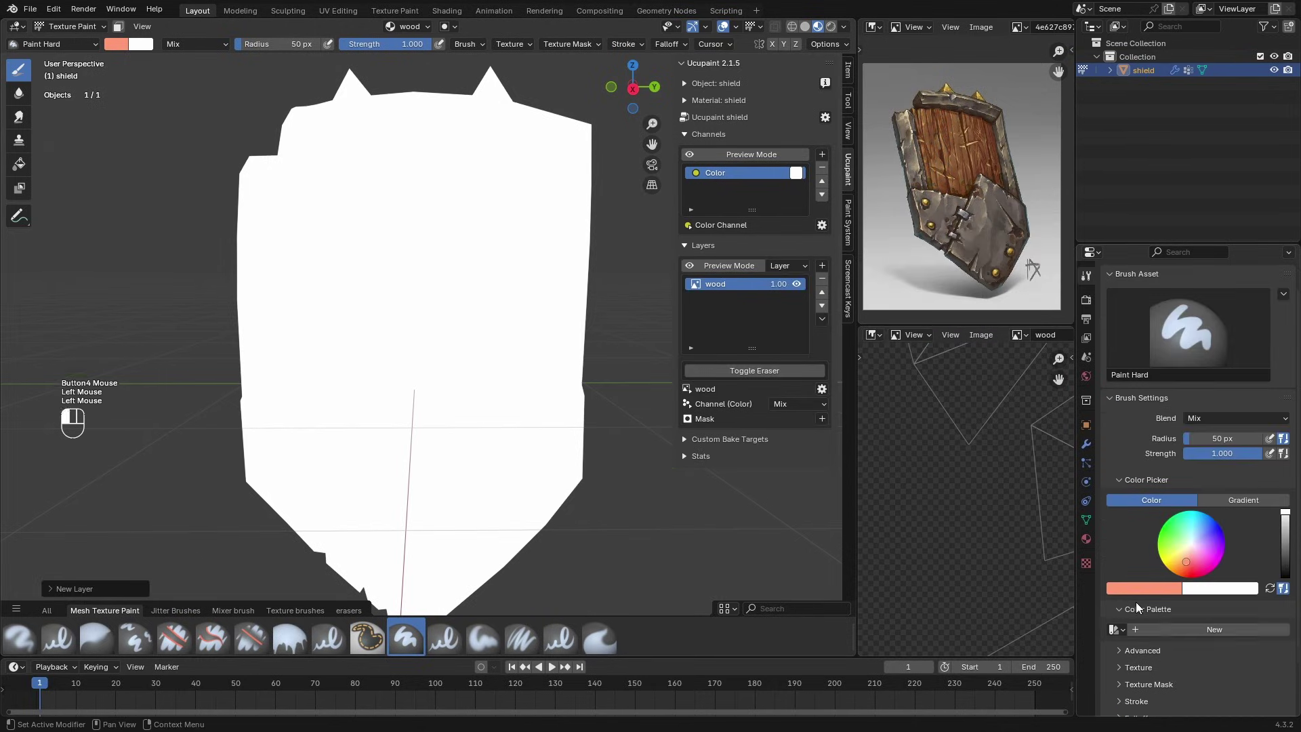
pyautogui.click(1154, 630)
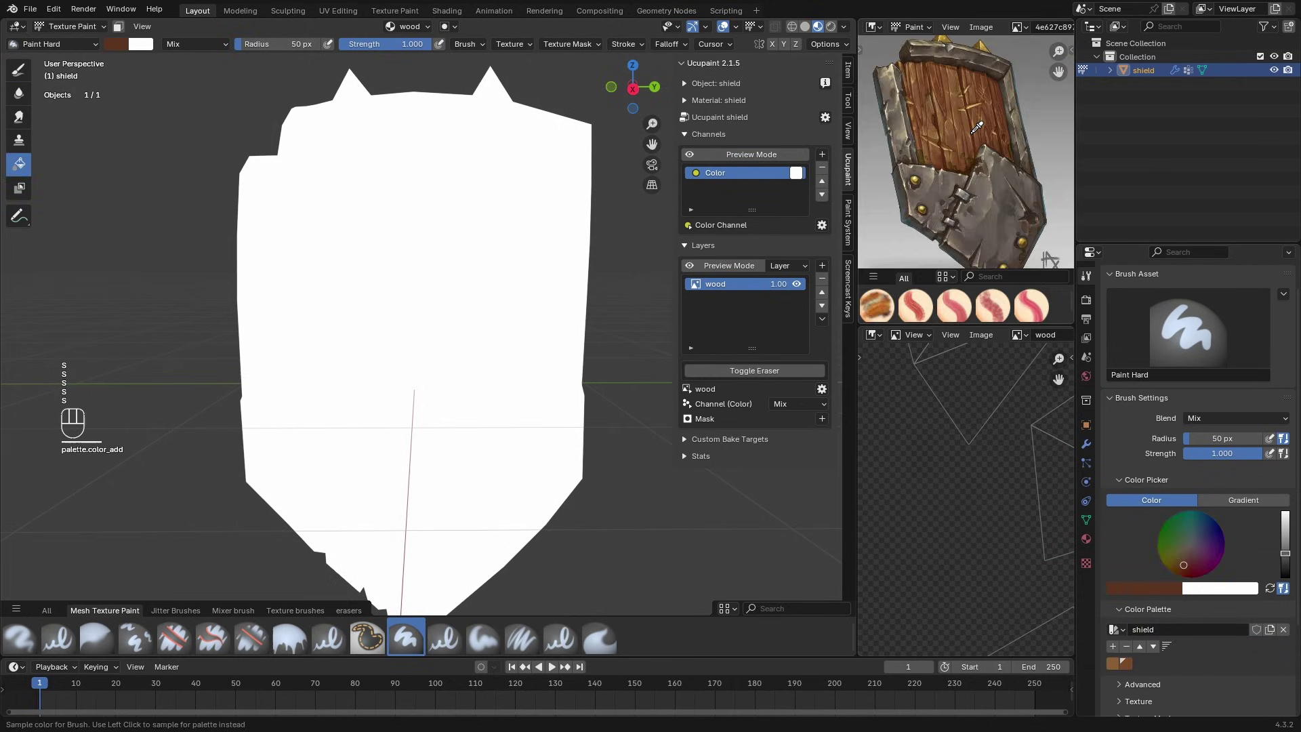
pyautogui.press('s')
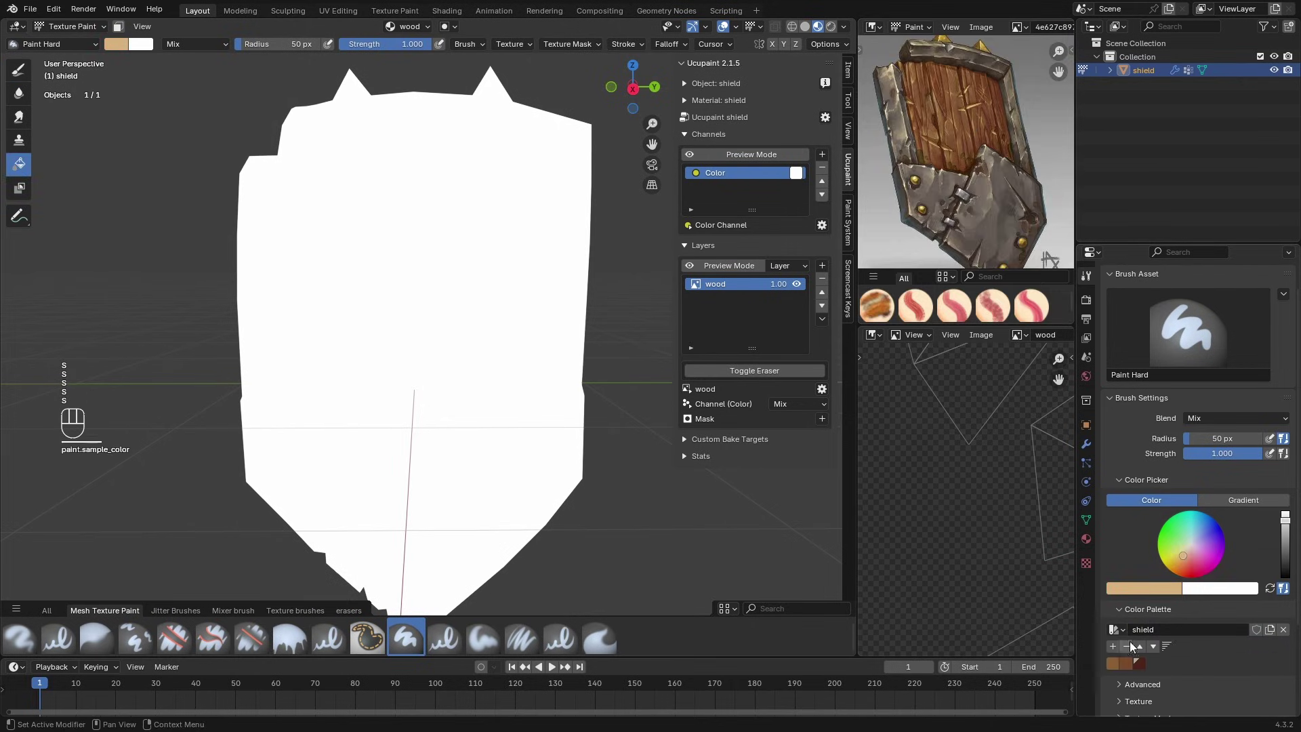
pyautogui.press('s')
pyautogui.press('s')
pyautogui.press('s')
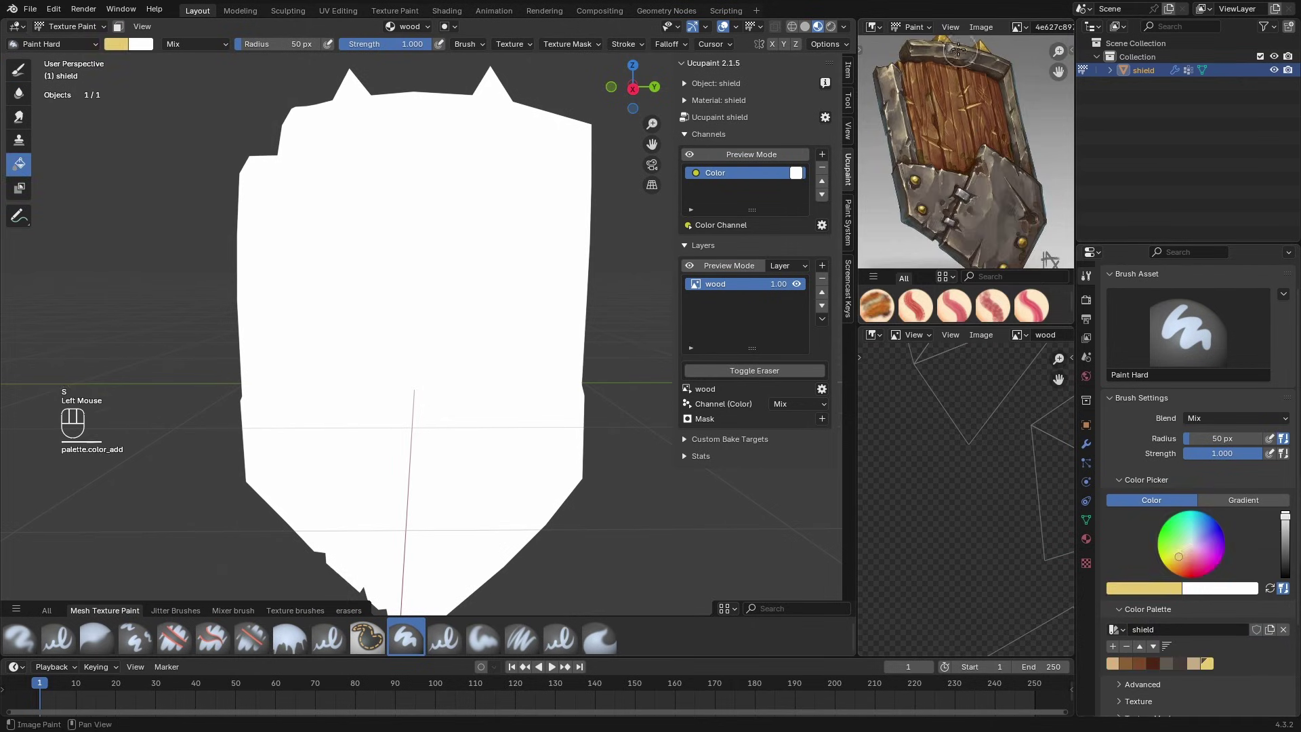
# Step: Sample darker gold tones and a grey from the concept reference and add them to the shield palette
pyautogui.press('s')
pyautogui.moveTo(942, 40); pyautogui.dragTo(945, 59, button='middle')
pyautogui.press('s')
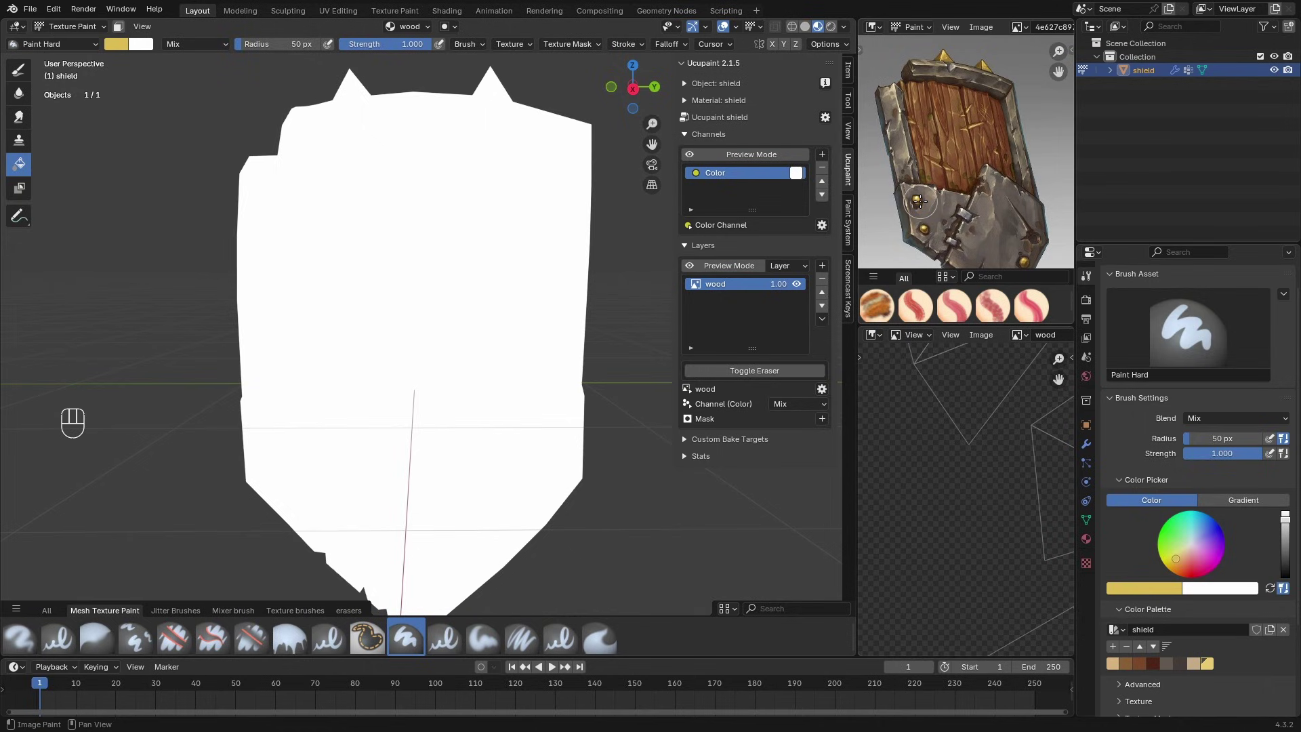
pyautogui.press('s')
pyautogui.press('s')
pyautogui.press('s')
pyautogui.click(1112, 646)
pyautogui.press('s')
pyautogui.click(1113, 647)
pyautogui.press('s')
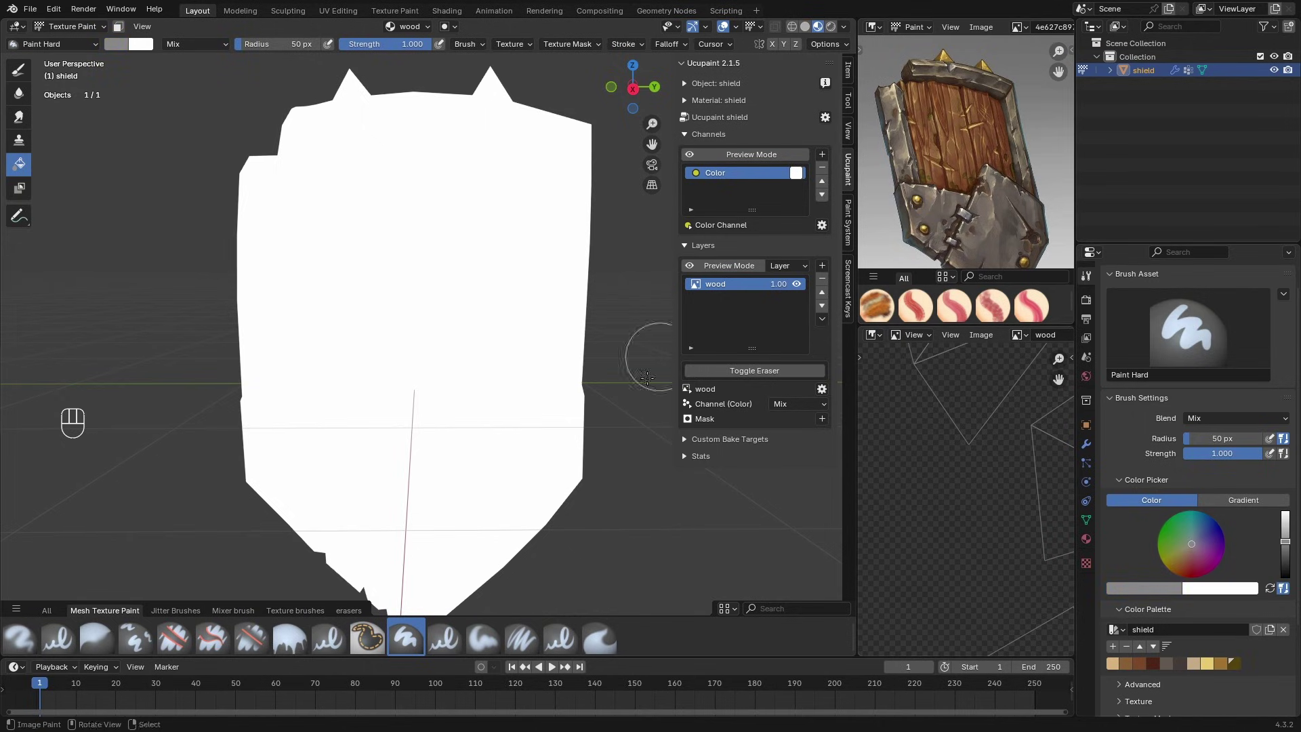
pyautogui.click(1112, 646)
# Step: Fill the wood layer across the whole shield with the medium brown palette color using the Fill tool
pyautogui.moveTo(337, 311); pyautogui.dragTo(343, 305, button='middle')
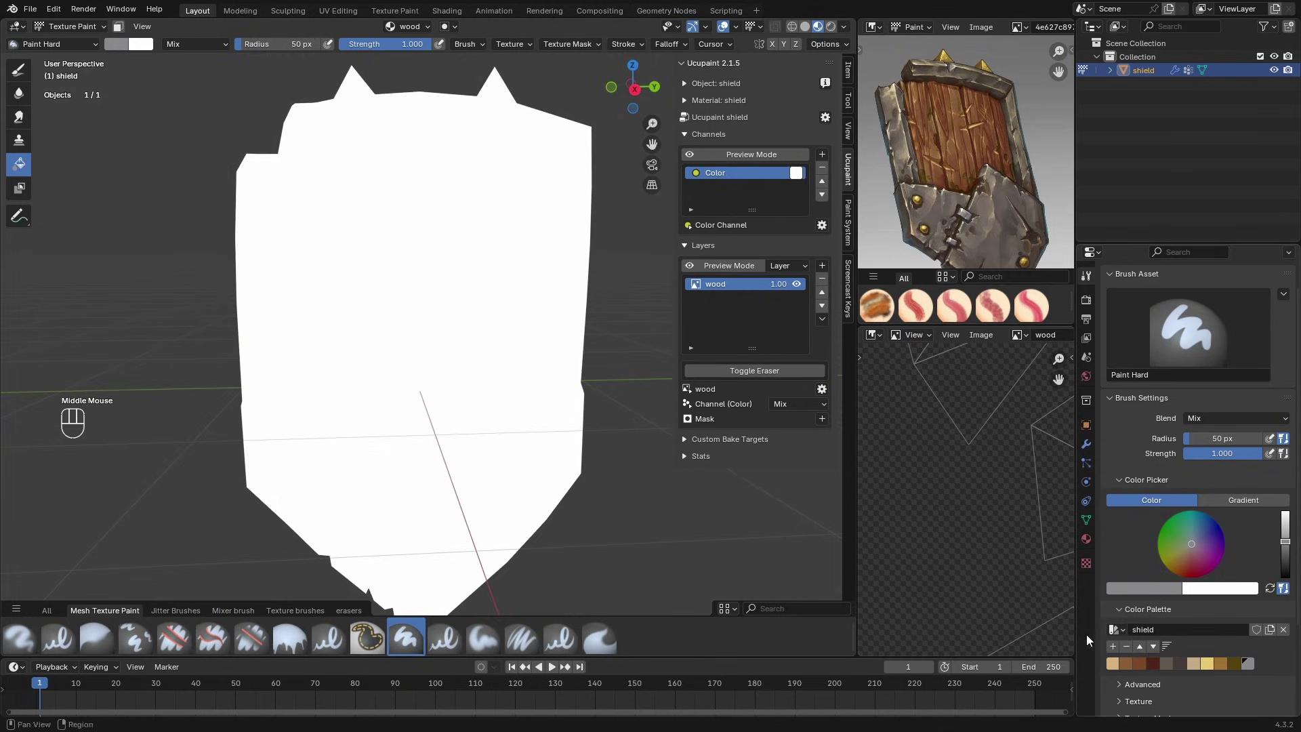
pyautogui.click(1128, 666)
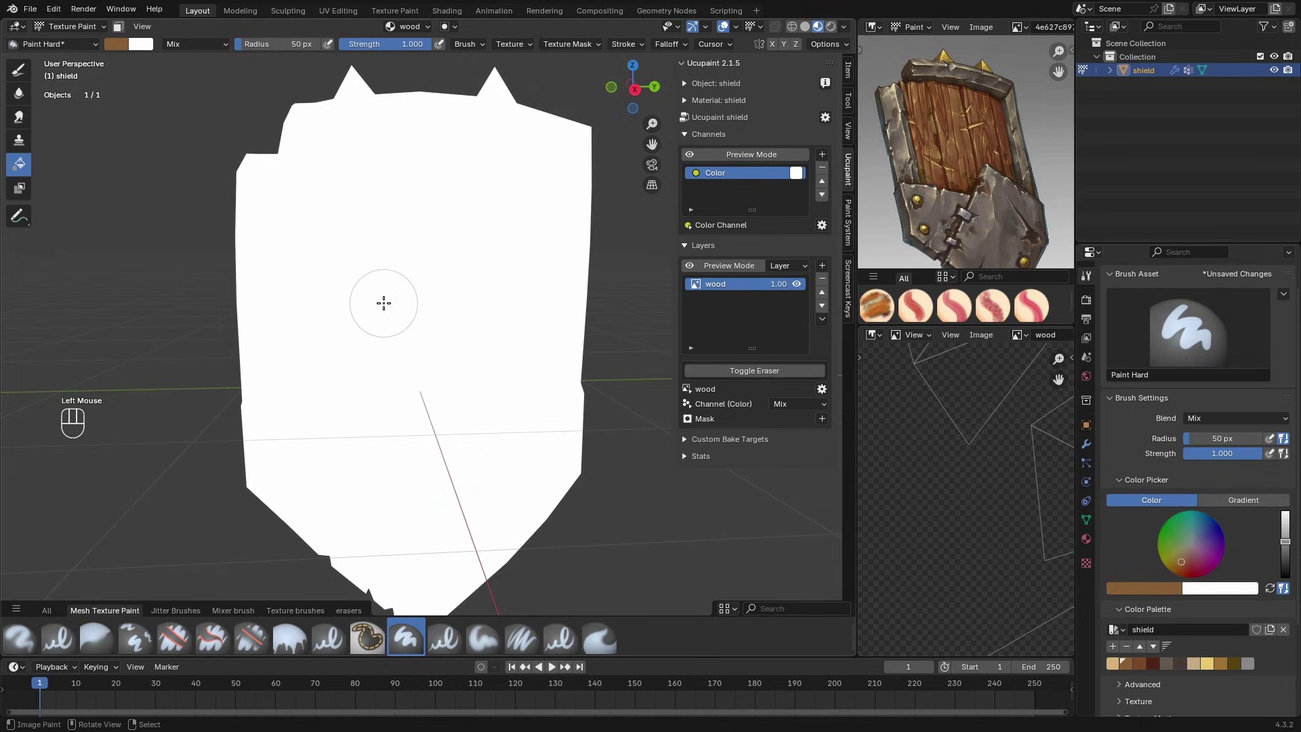
pyautogui.click(13, 170)
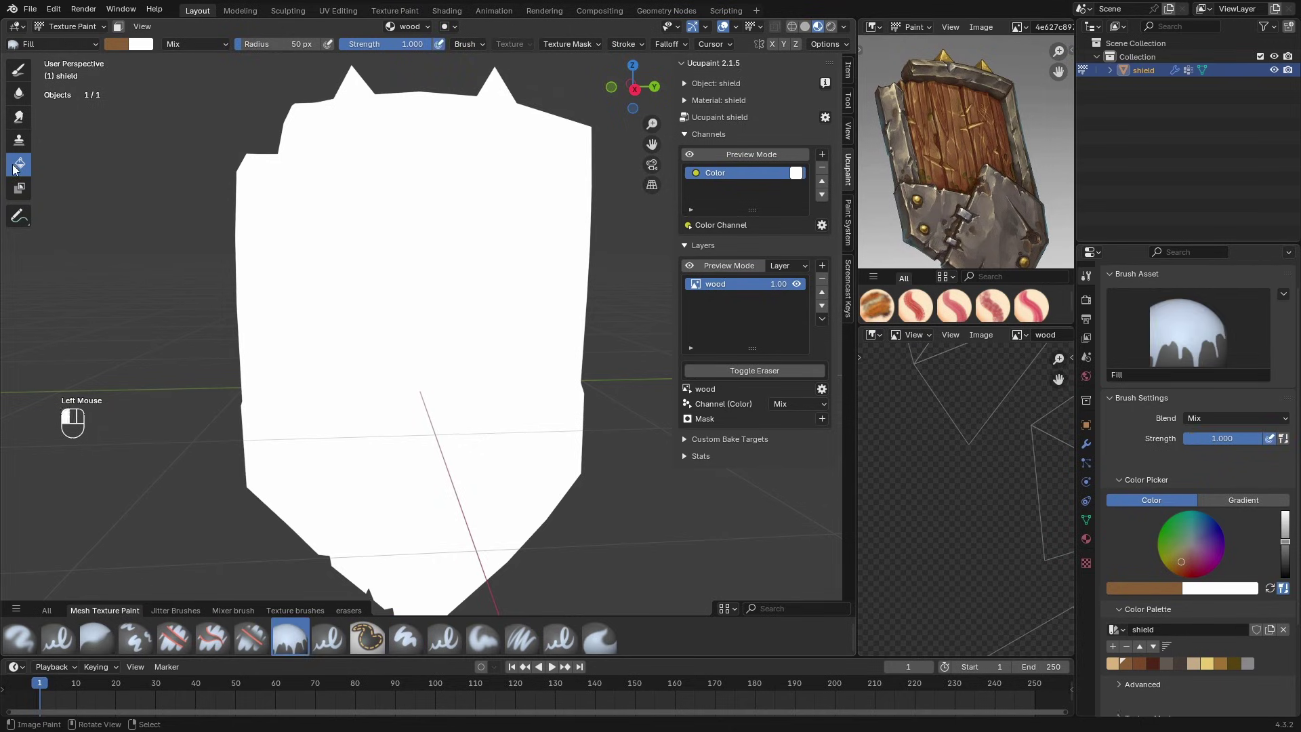
pyautogui.click(394, 277)
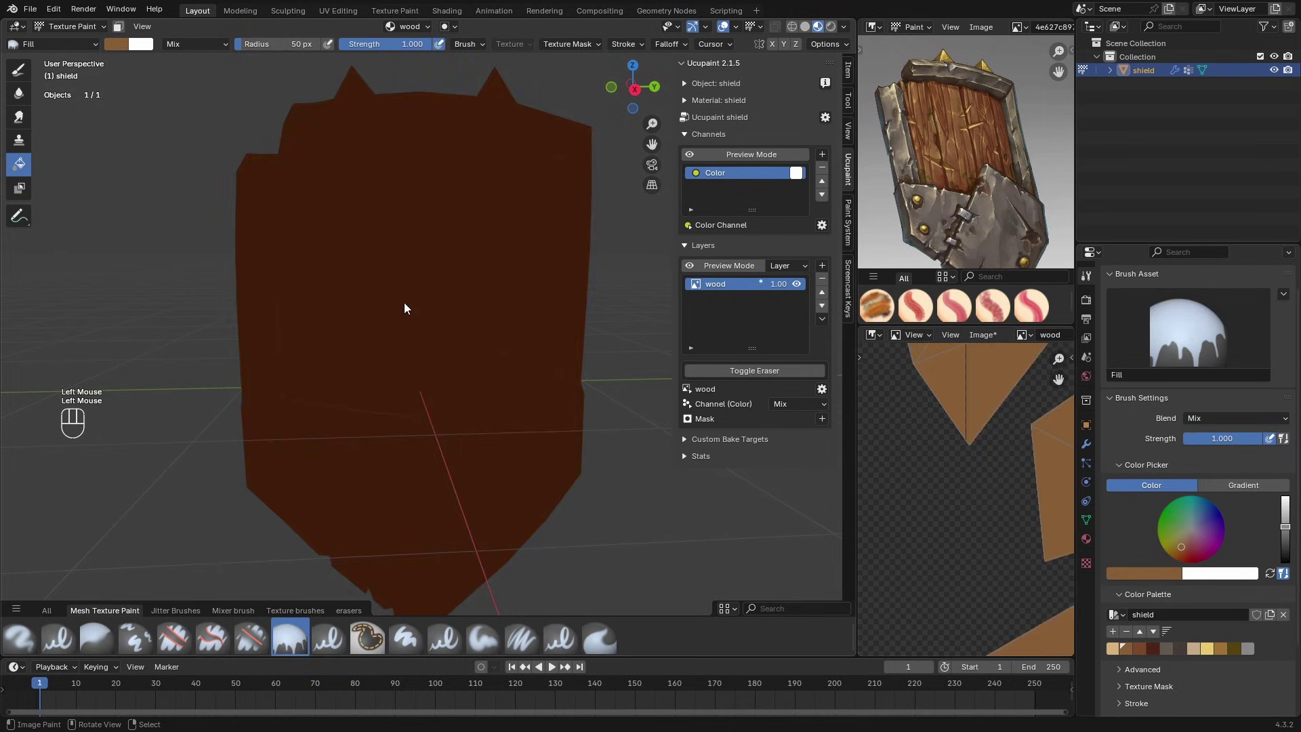
# Step: Try filling the shield with the reddish brown palette color, and refill it with the medium brown
pyautogui.click(1138, 649)
pyautogui.click(428, 256)
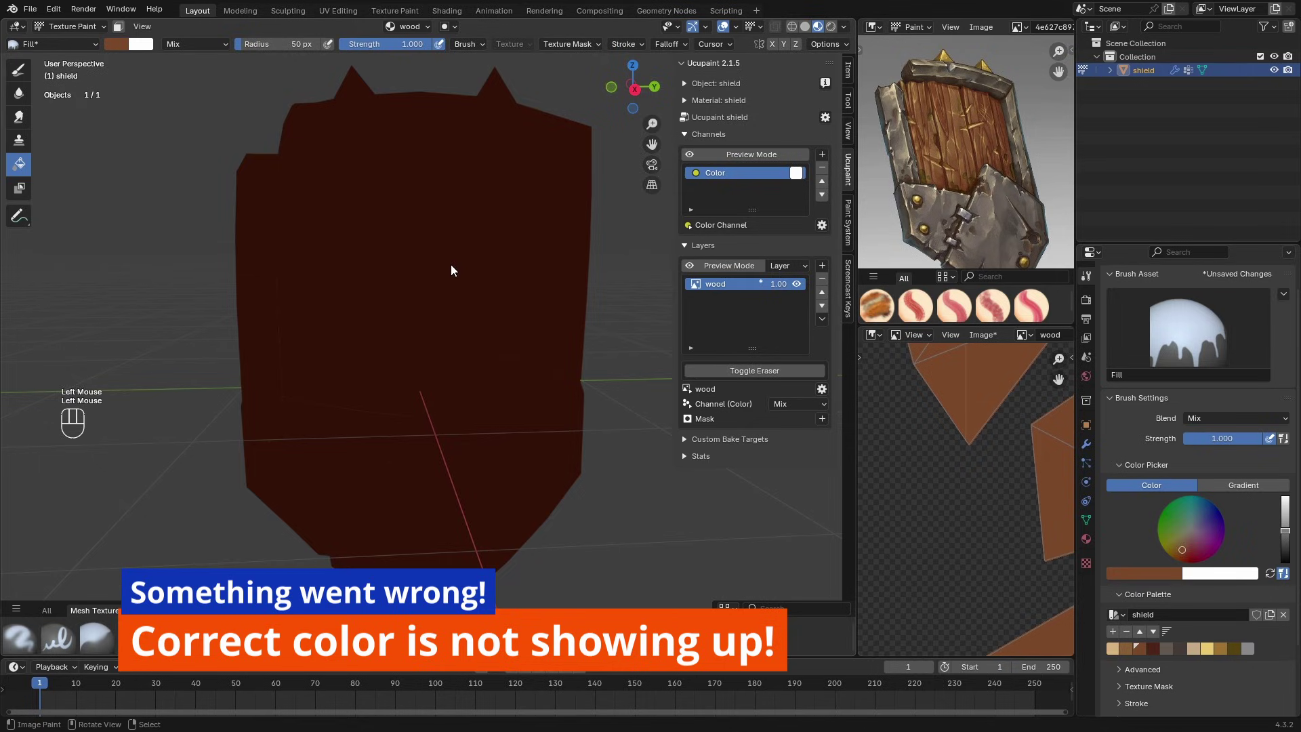
pyautogui.scroll(-1, 462, 264)
pyautogui.click(1128, 649)
pyautogui.click(458, 272)
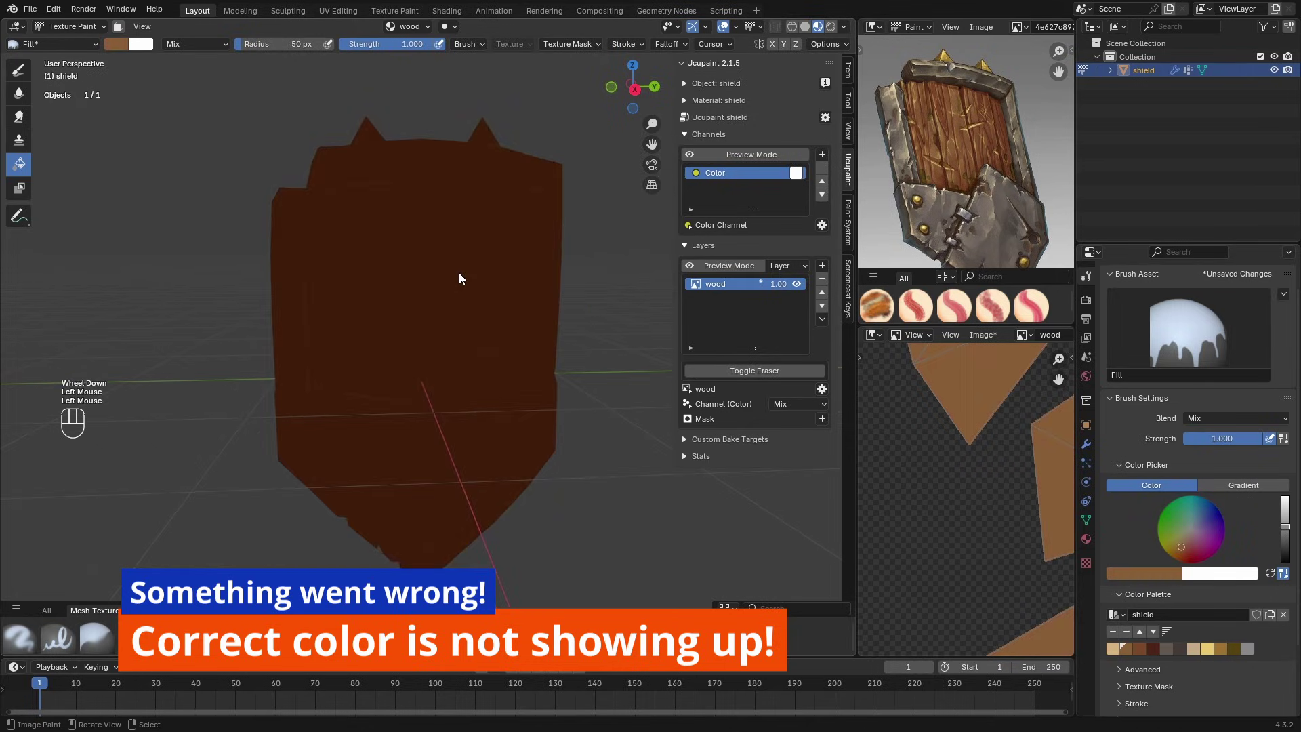
# Step: Hide the 3D viewport overlays and set the scene's view transform to Standard
pyautogui.moveTo(478, 264); pyautogui.dragTo(477, 294, button='middle')
pyautogui.hotkey('alt', 'shift', 'z')
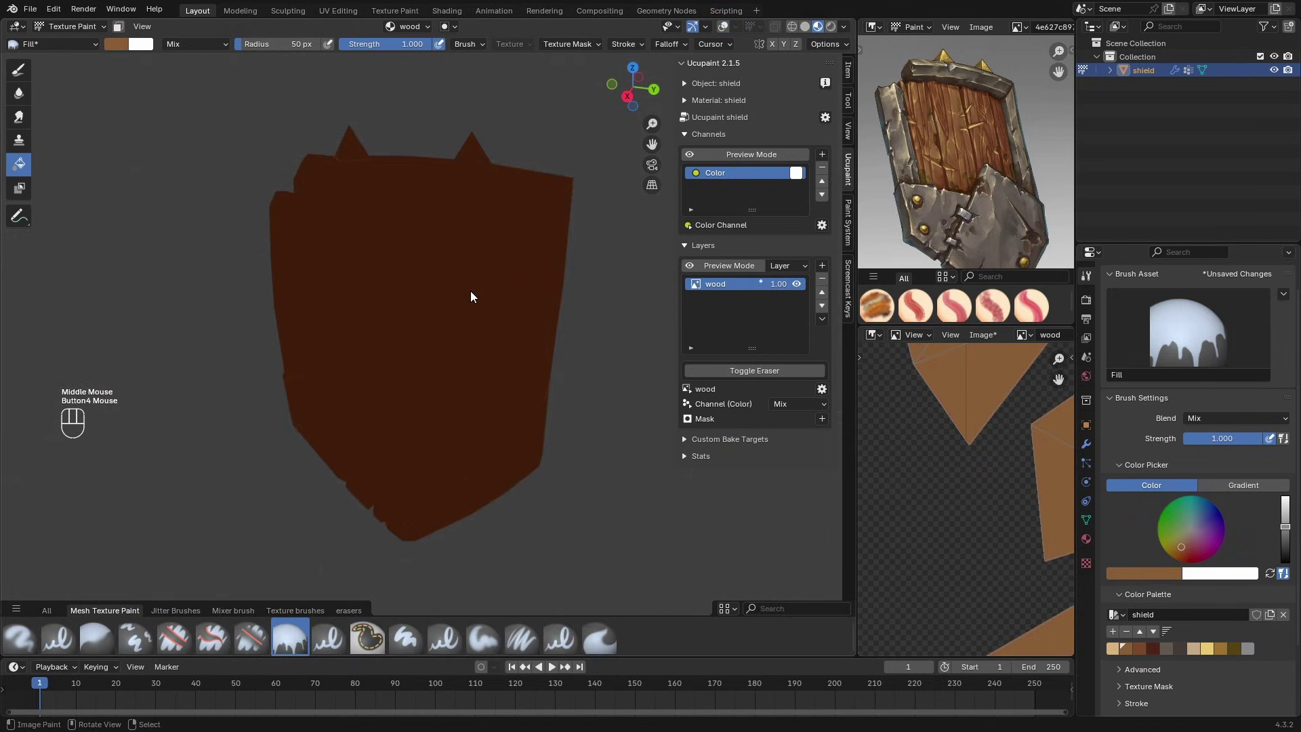
pyautogui.scroll(-3, 1030, 473)
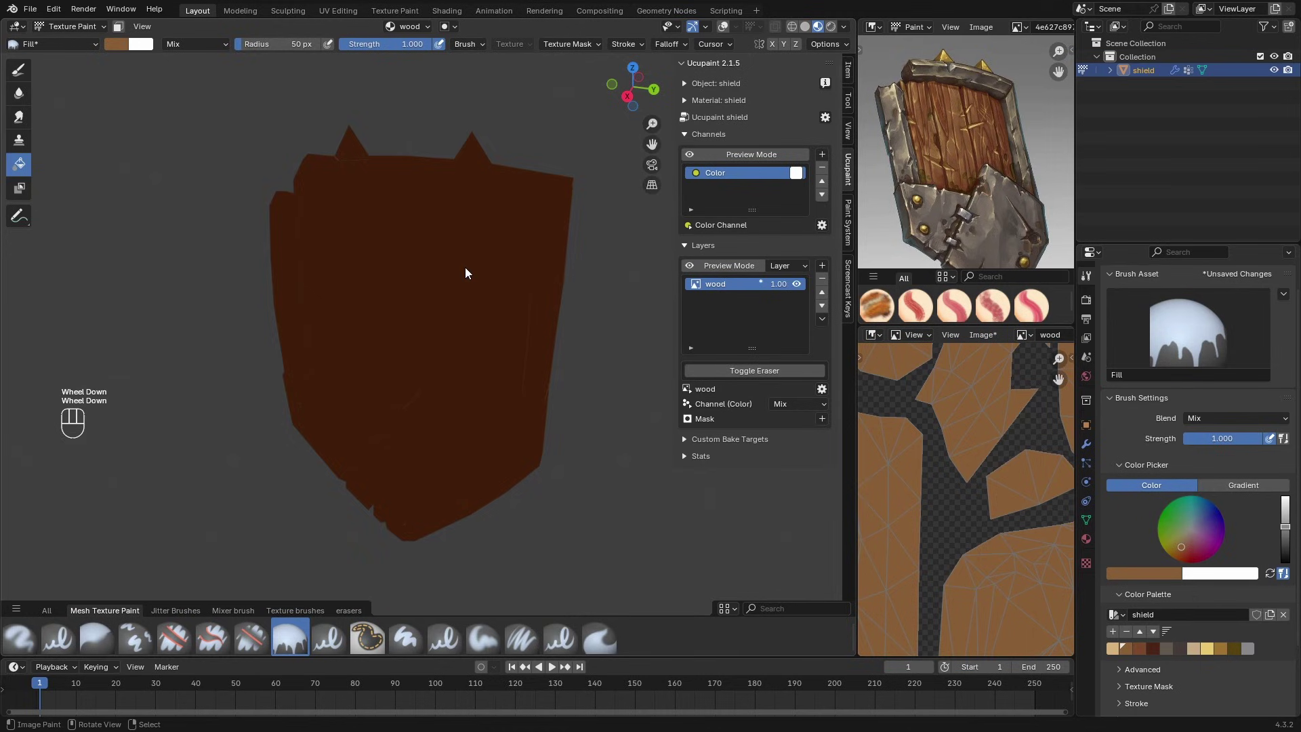
pyautogui.click(1089, 306)
pyautogui.scroll(-3, 1192, 474)
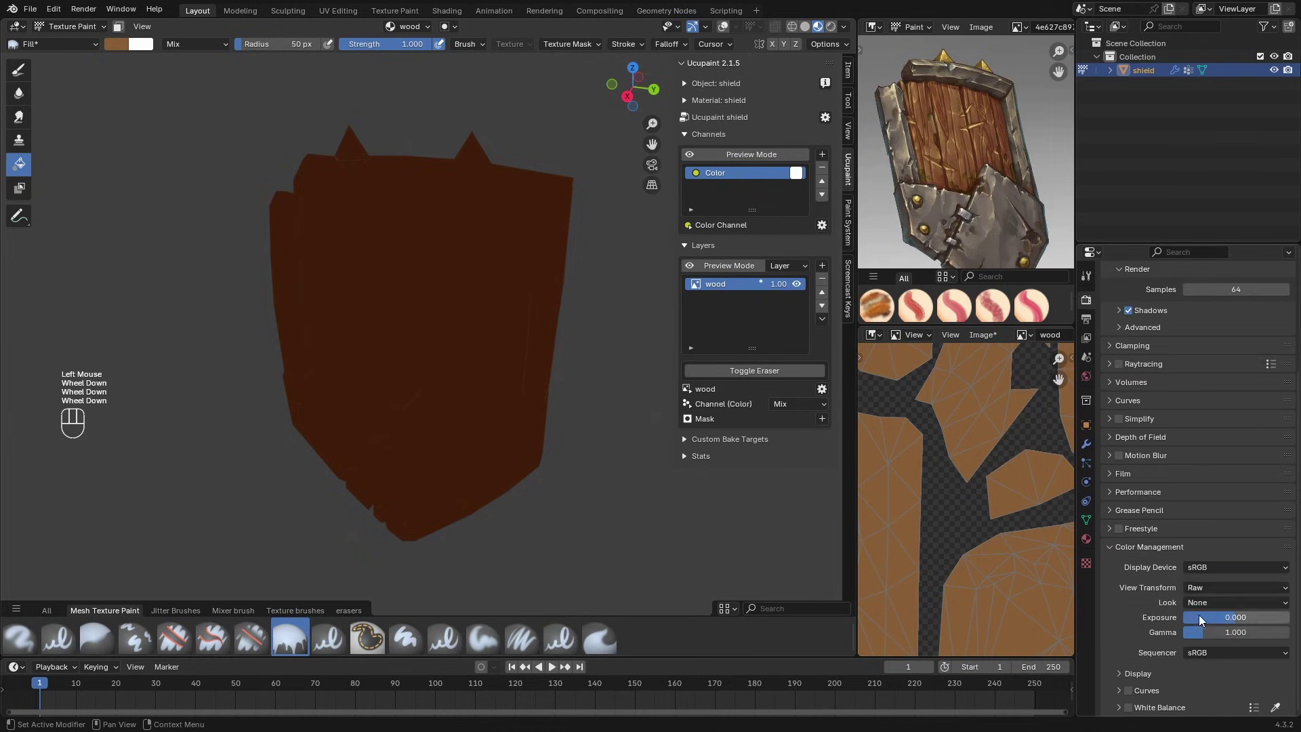
pyautogui.click(1220, 586)
pyautogui.click(1214, 605)
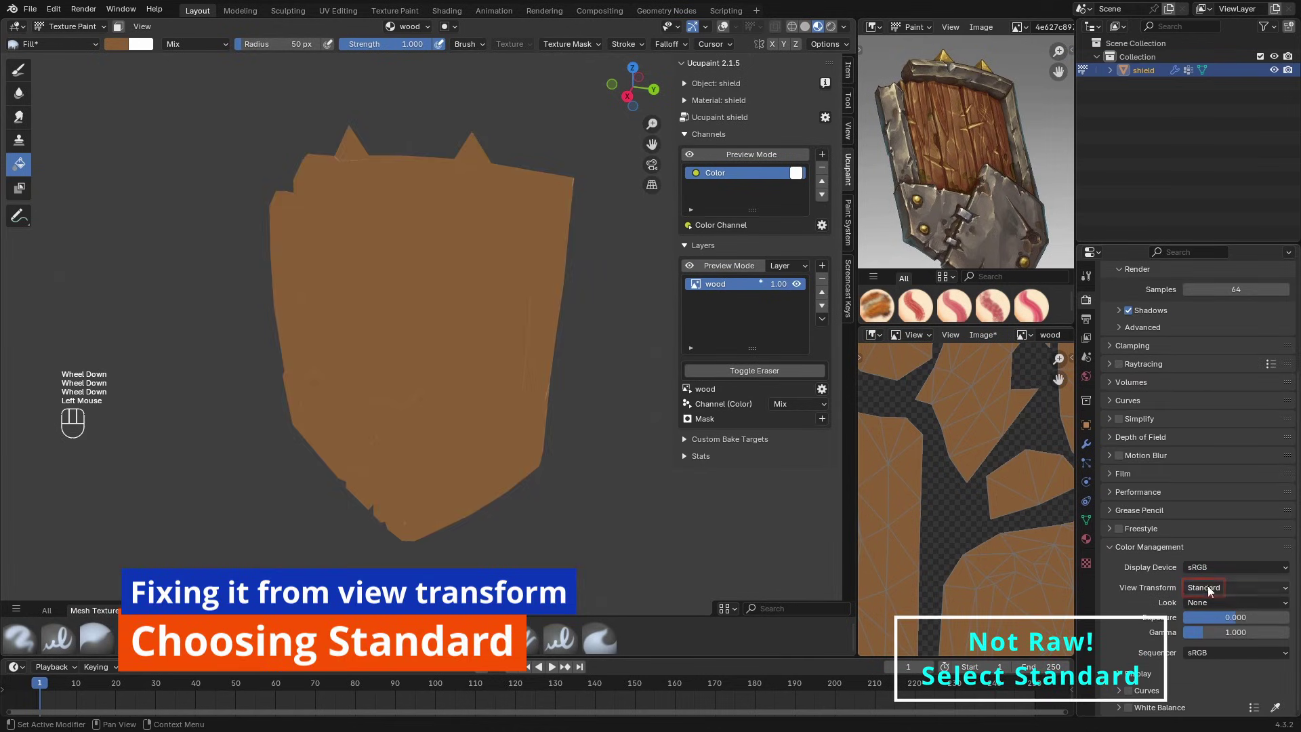
pyautogui.scroll(3, 1201, 601)
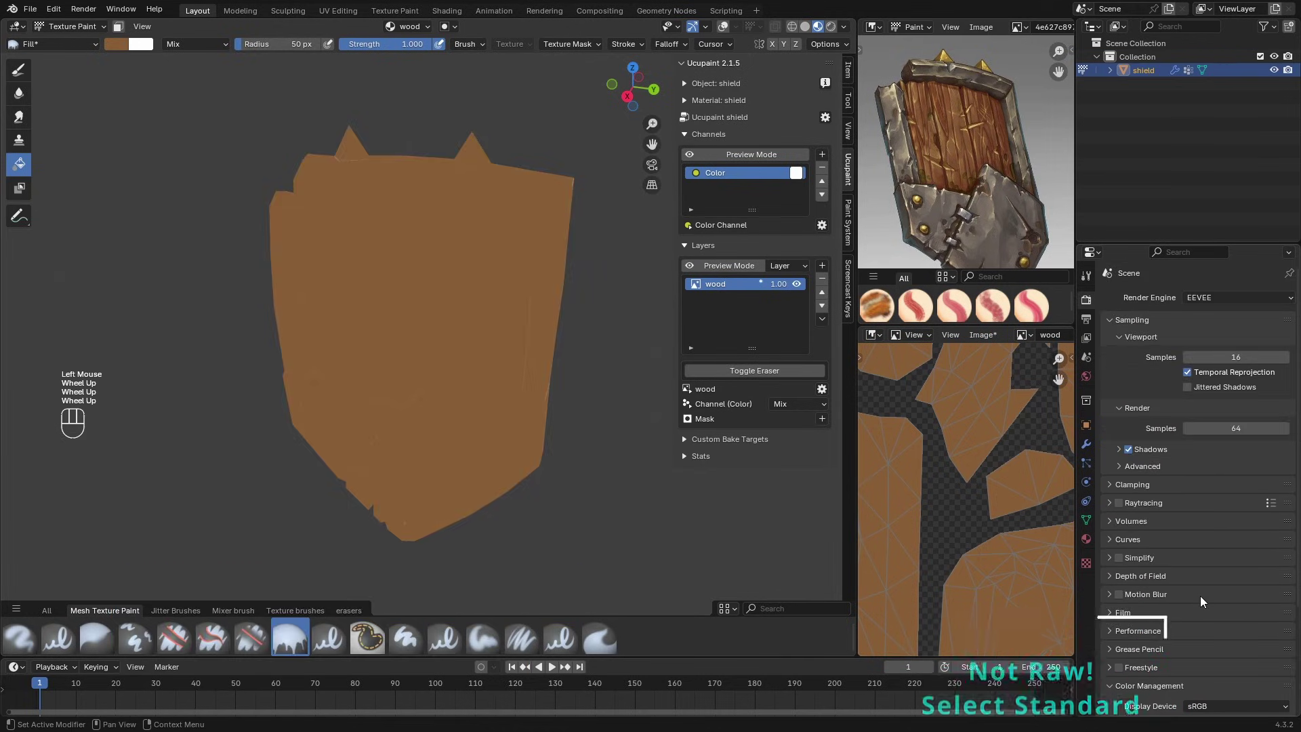
# Step: Set the paint bleed to 20 px, refill the shield with brown and check the padding around the UV islands
pyautogui.click(1085, 278)
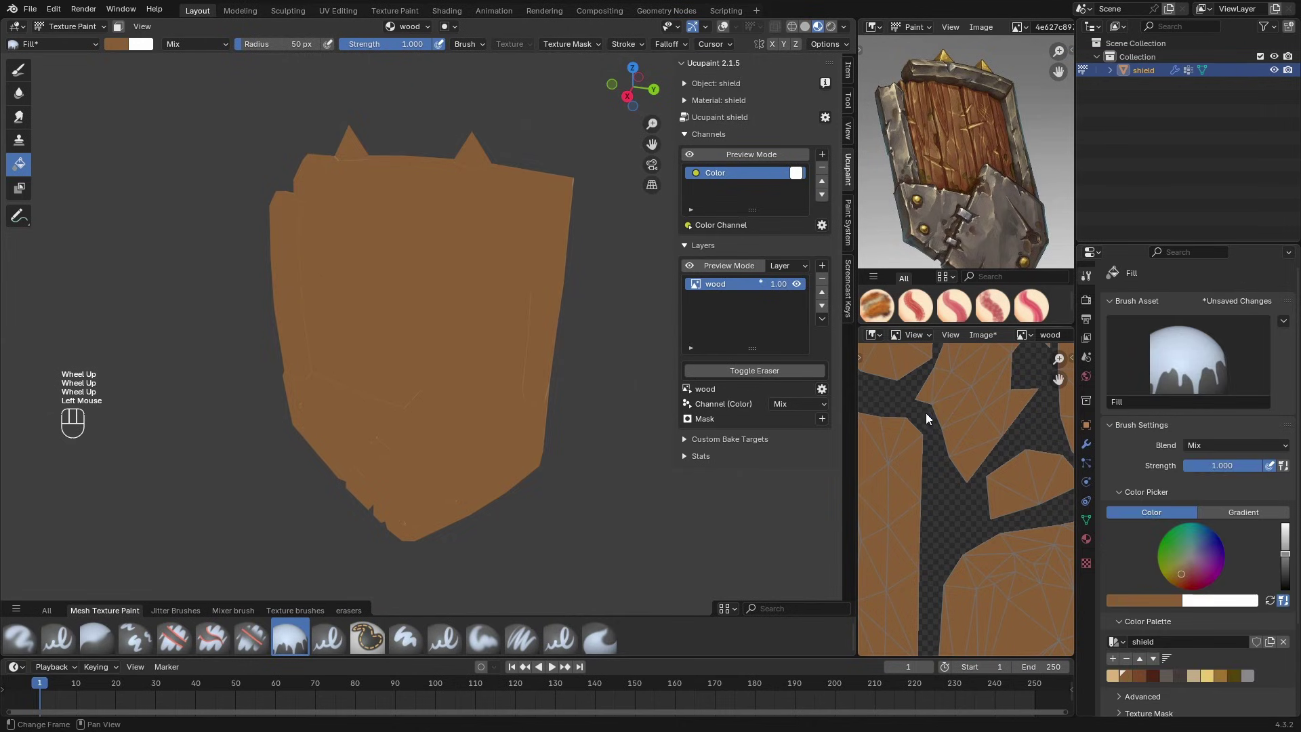
pyautogui.scroll(2, 955, 552)
pyautogui.moveTo(958, 523); pyautogui.dragTo(949, 464, button='middle')
pyautogui.scroll(2, 952, 417)
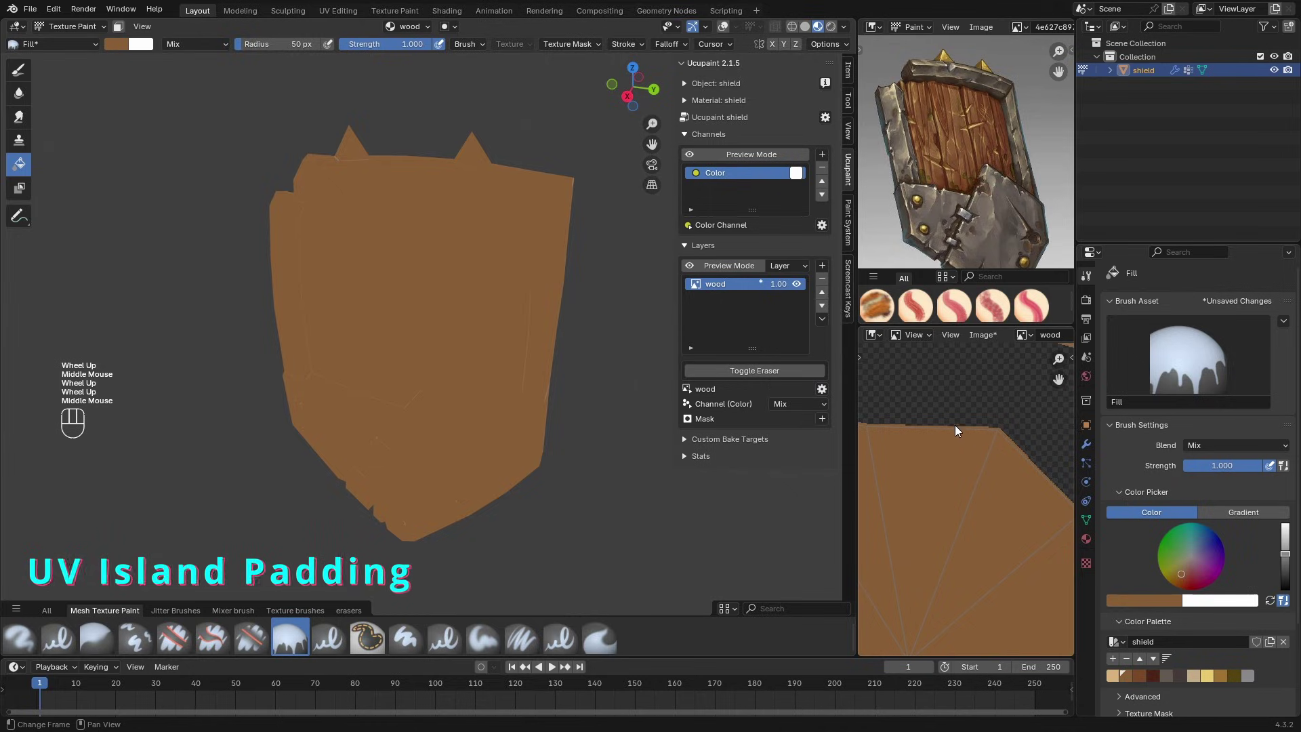
pyautogui.click(824, 44)
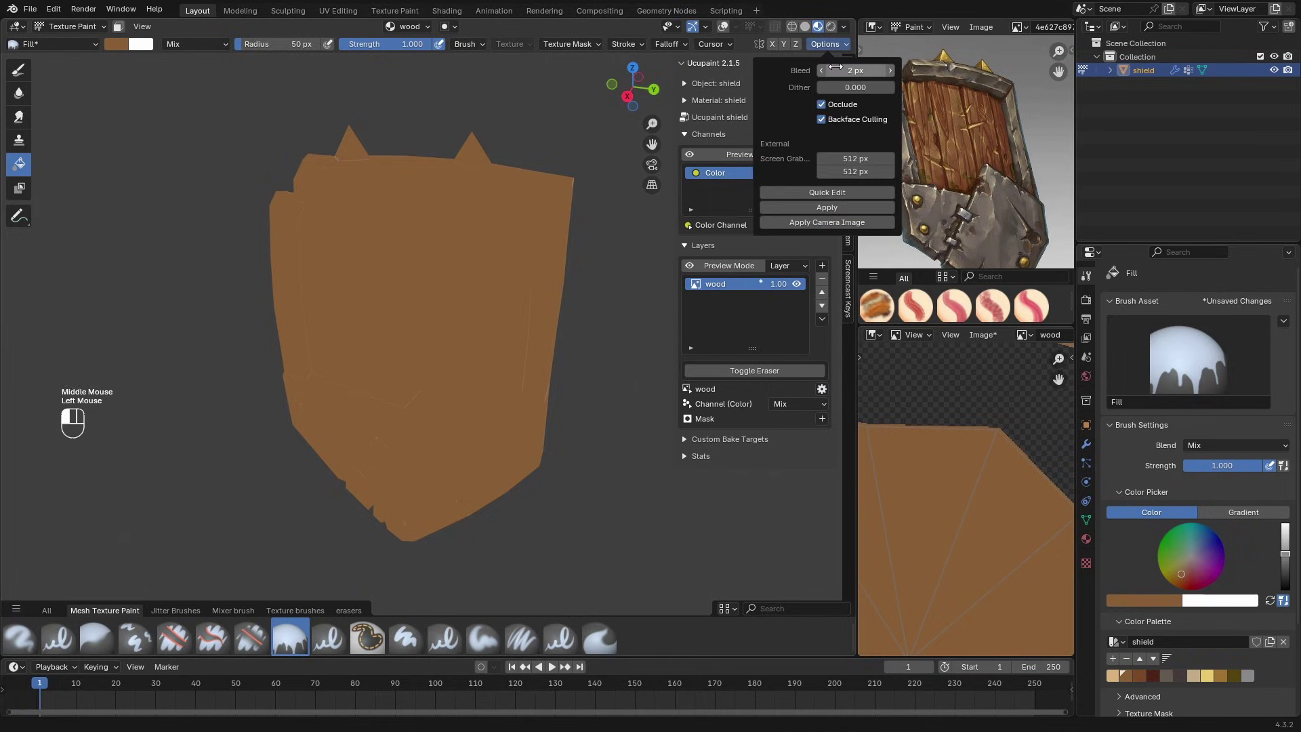
pyautogui.click(836, 69)
pyautogui.write('20')
pyautogui.press('Return')
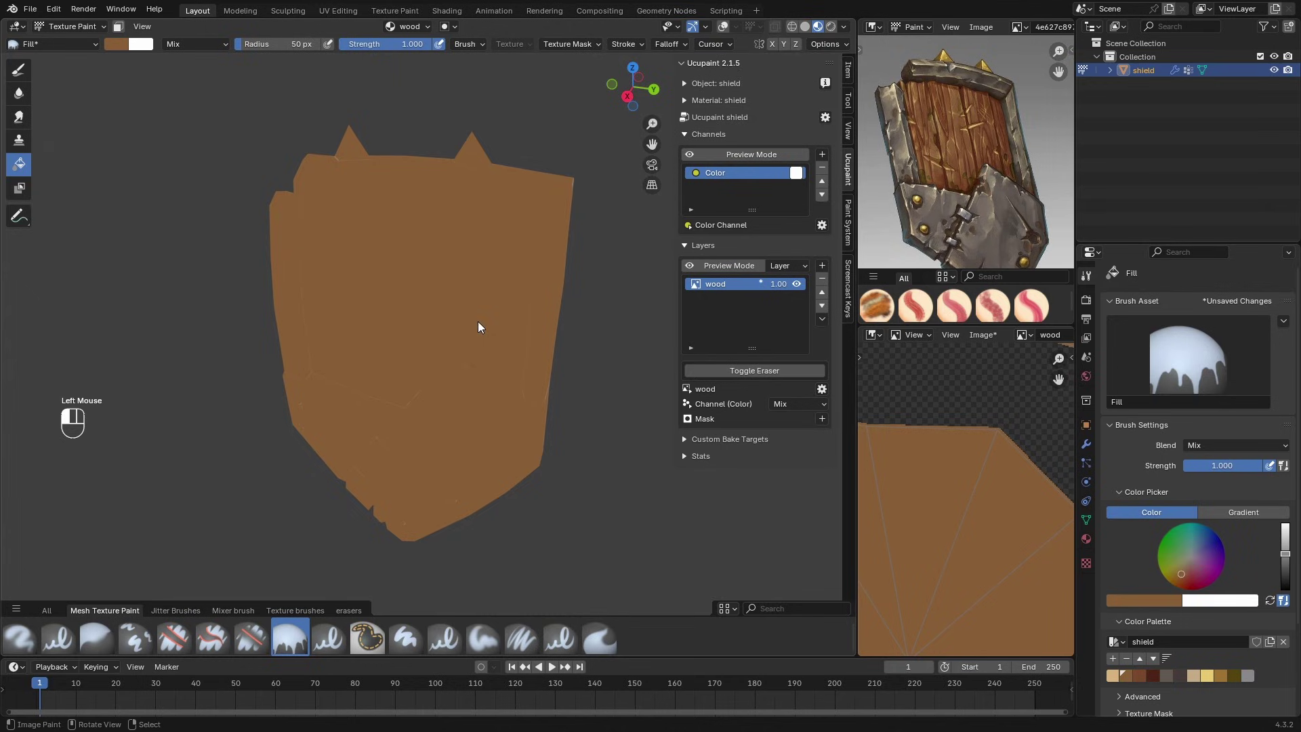
pyautogui.moveTo(972, 415); pyautogui.dragTo(951, 364, button='middle')
pyautogui.scroll(-3, 922, 449)
pyautogui.scroll(-2, 1010, 459)
pyautogui.scroll(-3, 980, 528)
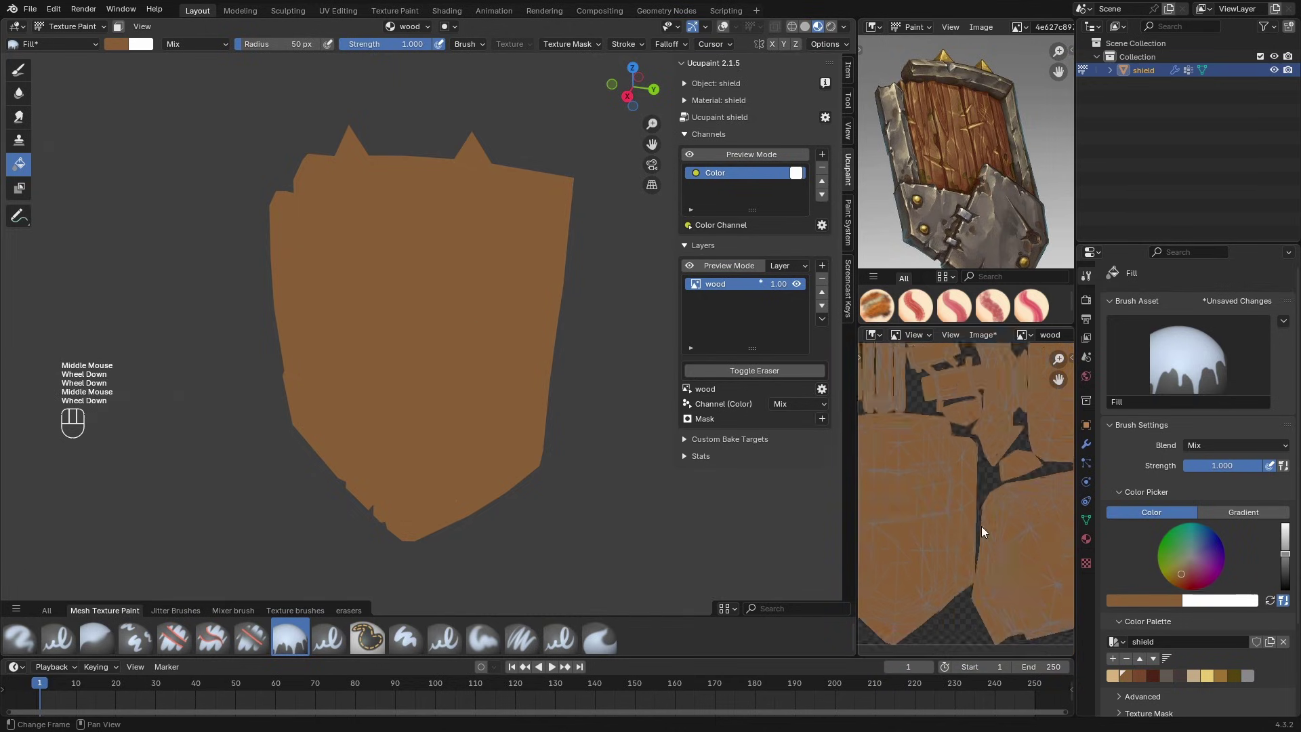
pyautogui.moveTo(980, 536); pyautogui.dragTo(962, 509, button='middle')
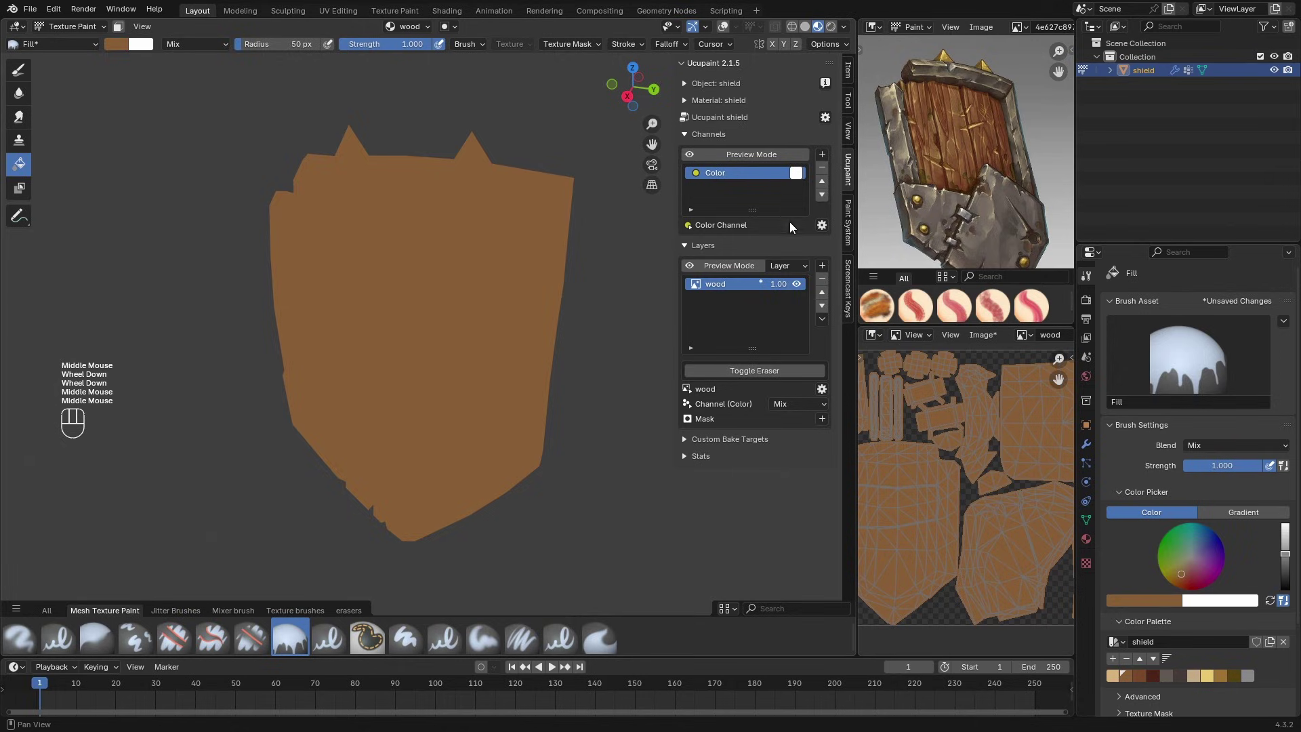
pyautogui.moveTo(435, 289); pyautogui.dragTo(456, 278, button='middle')
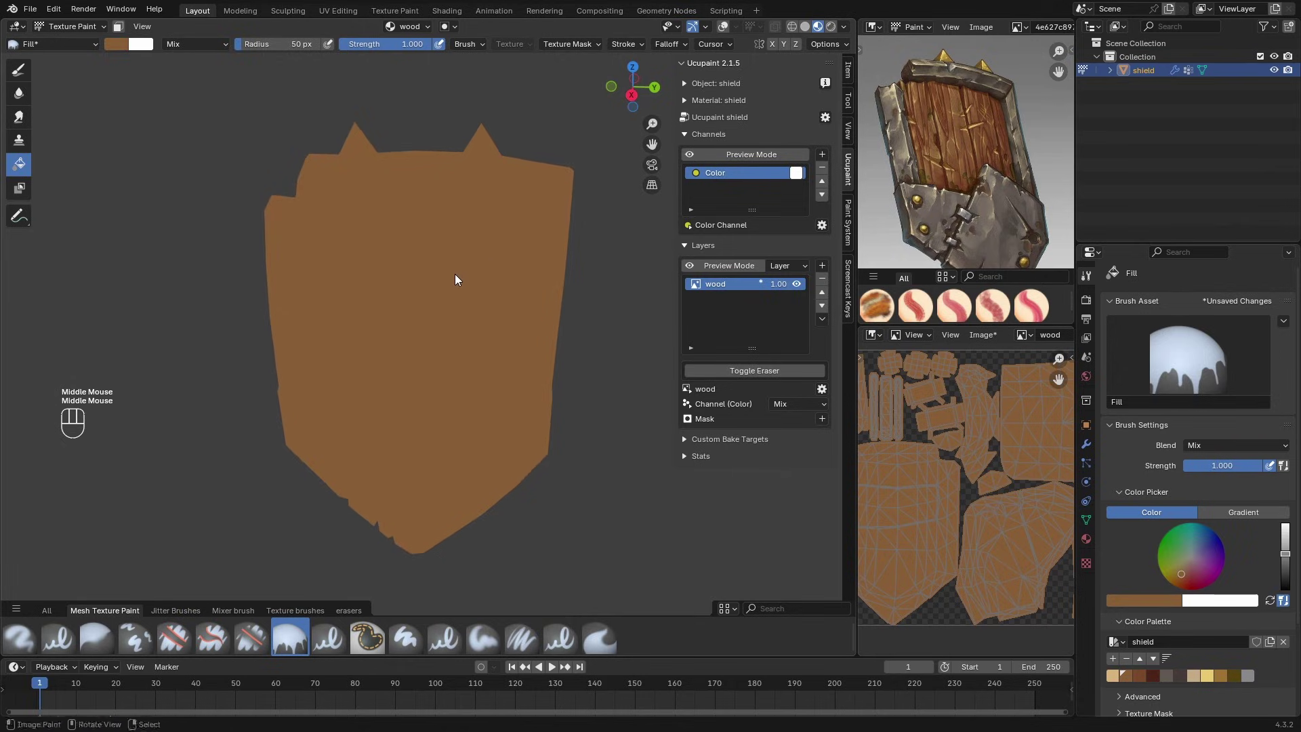
# Step: Add a new 4096 image layer named metal above the wood layer
pyautogui.click(822, 266)
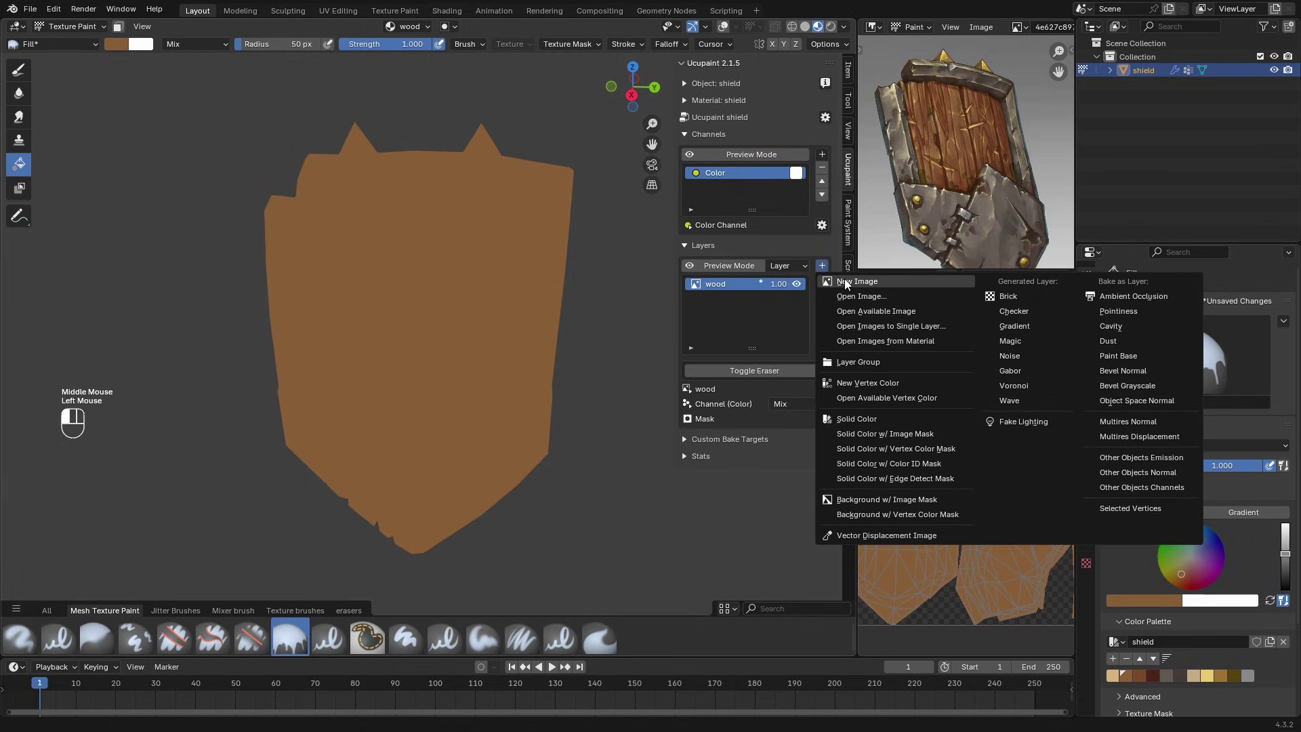
pyautogui.click(844, 281)
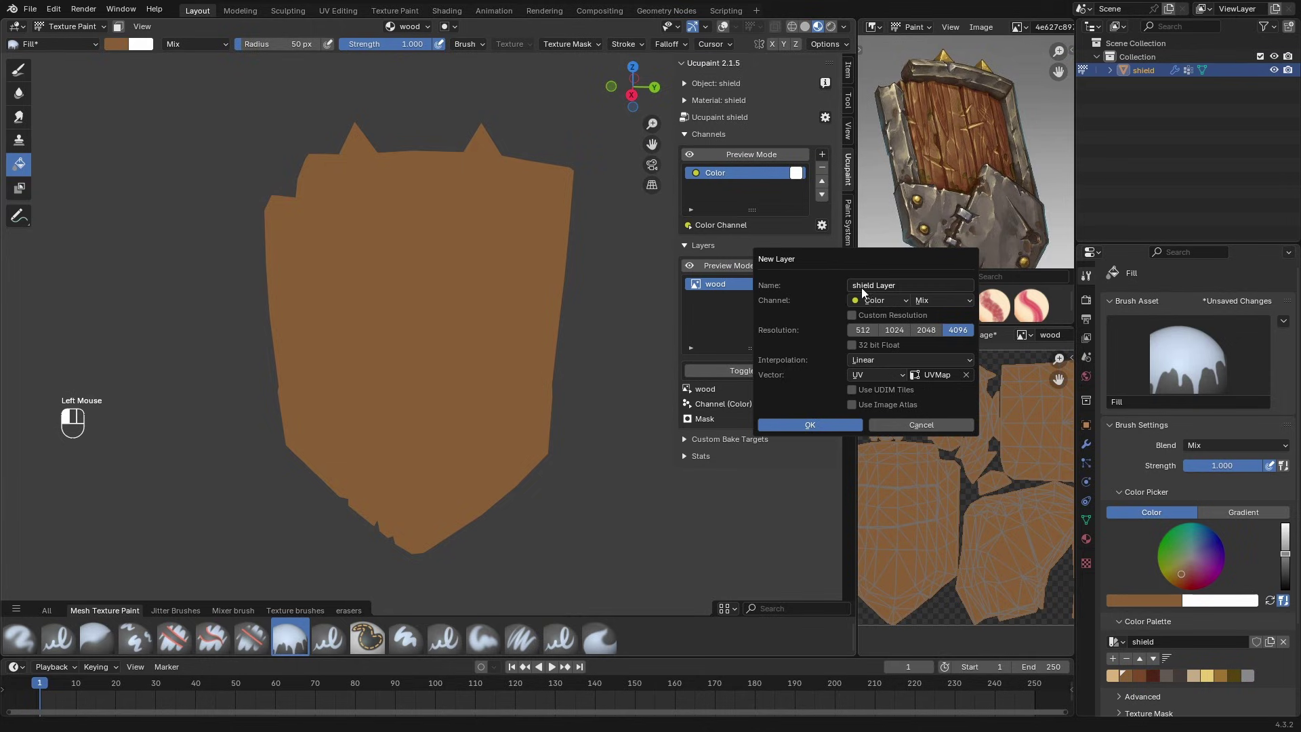
pyautogui.click(863, 286)
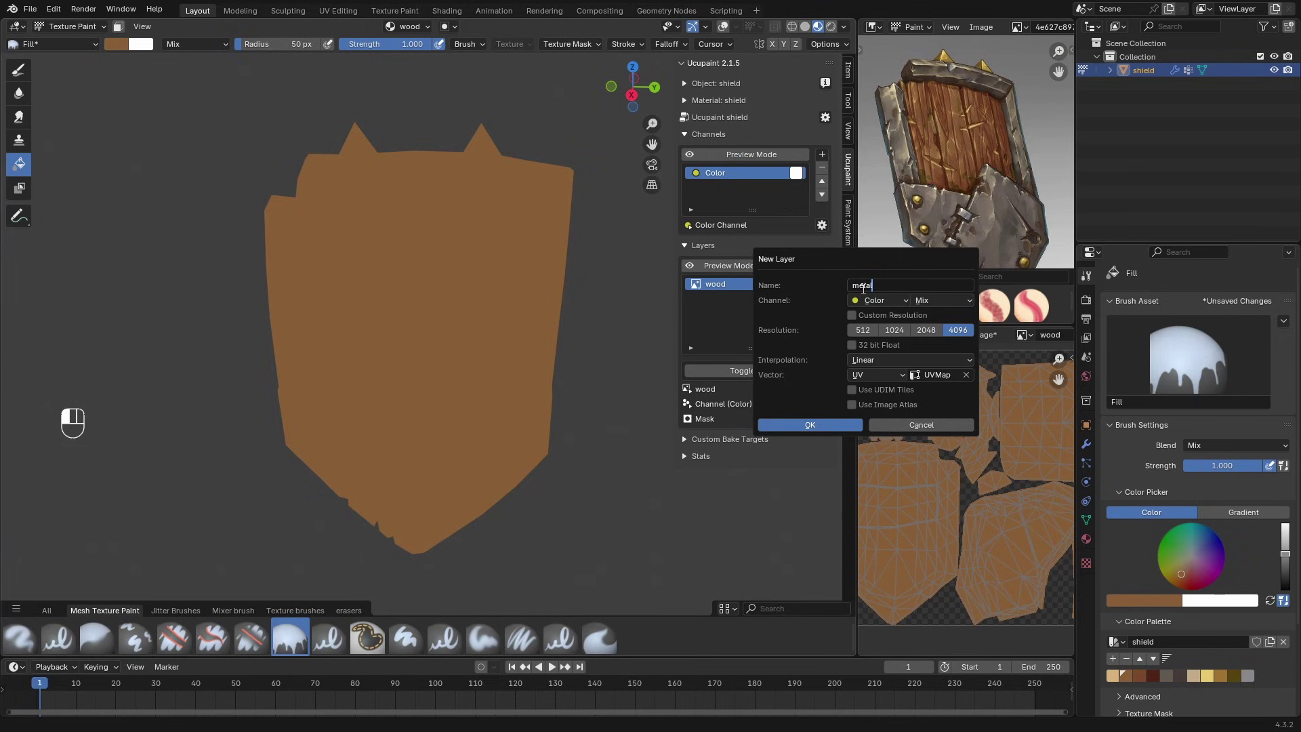
pyautogui.write('metal')
pyautogui.press('Return')
pyautogui.press('Return')
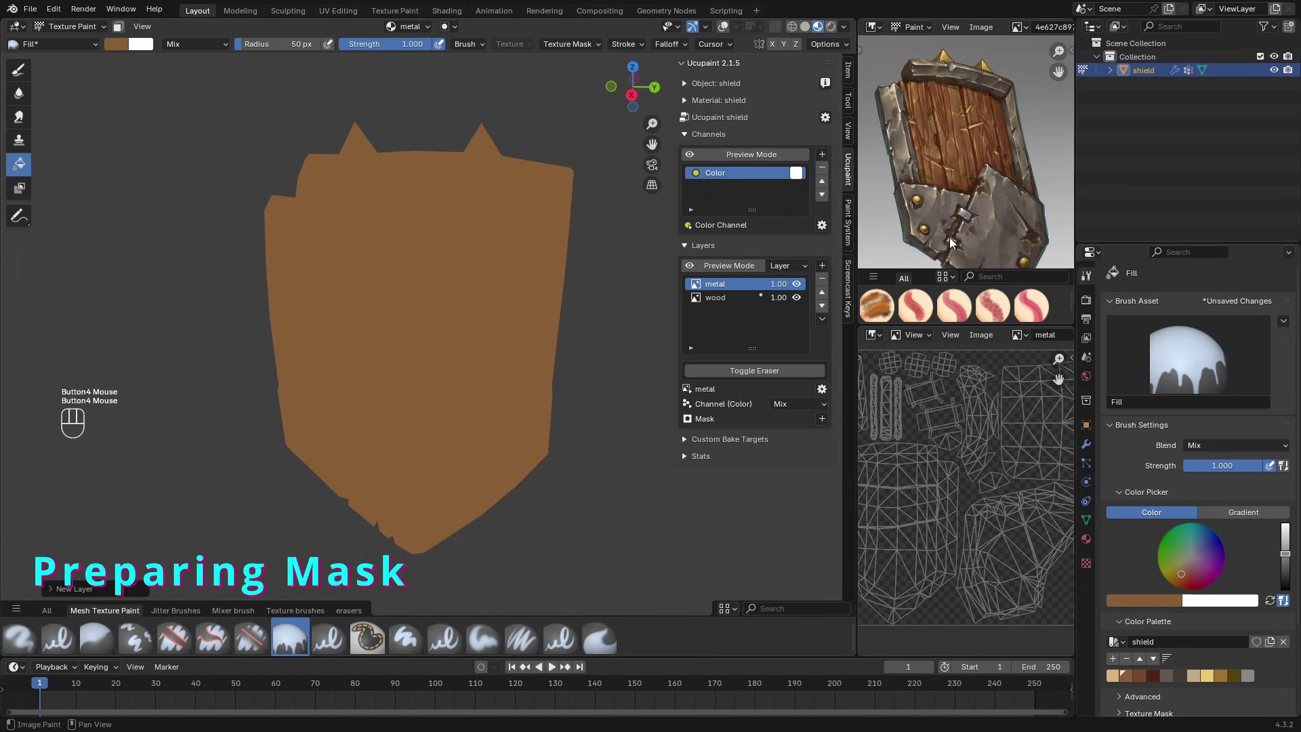
# Step: Fill the metal layer across the whole shield with the dark gray-brown palette color
pyautogui.click(1165, 676)
pyautogui.click(513, 449)
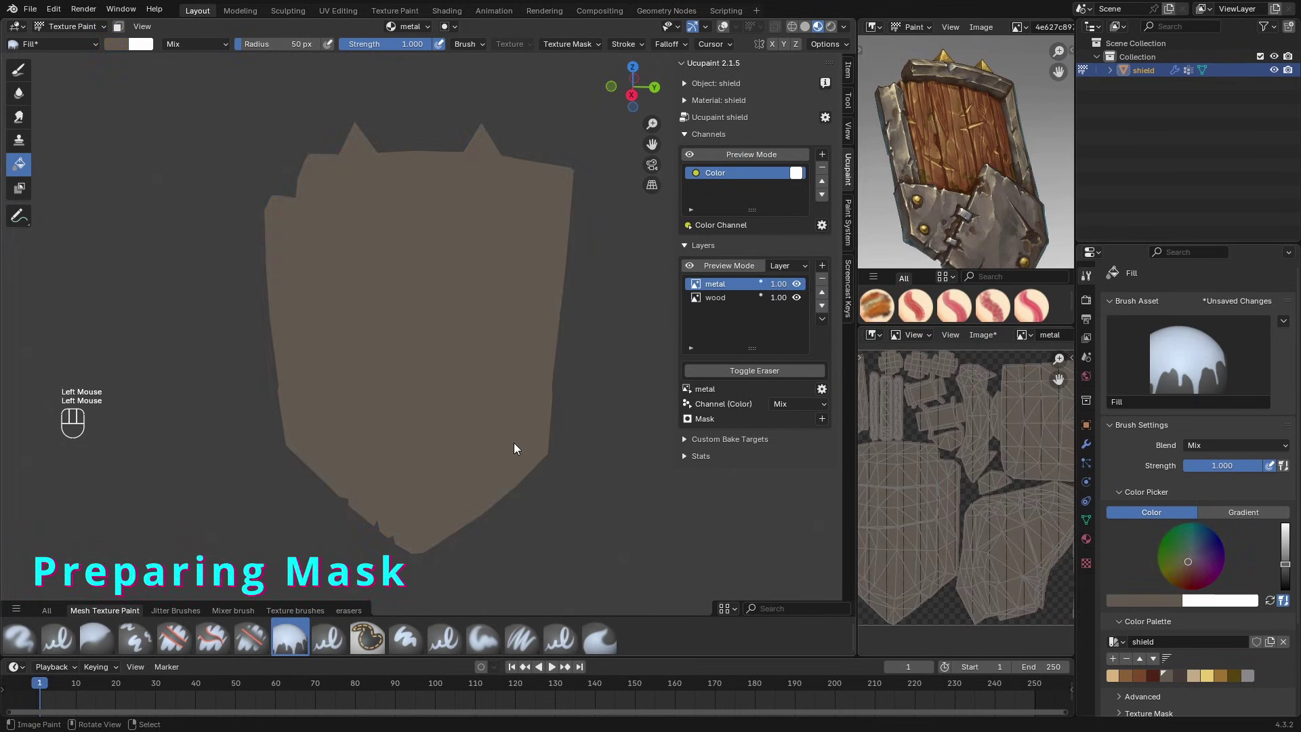
pyautogui.moveTo(515, 442); pyautogui.dragTo(512, 413, button='middle')
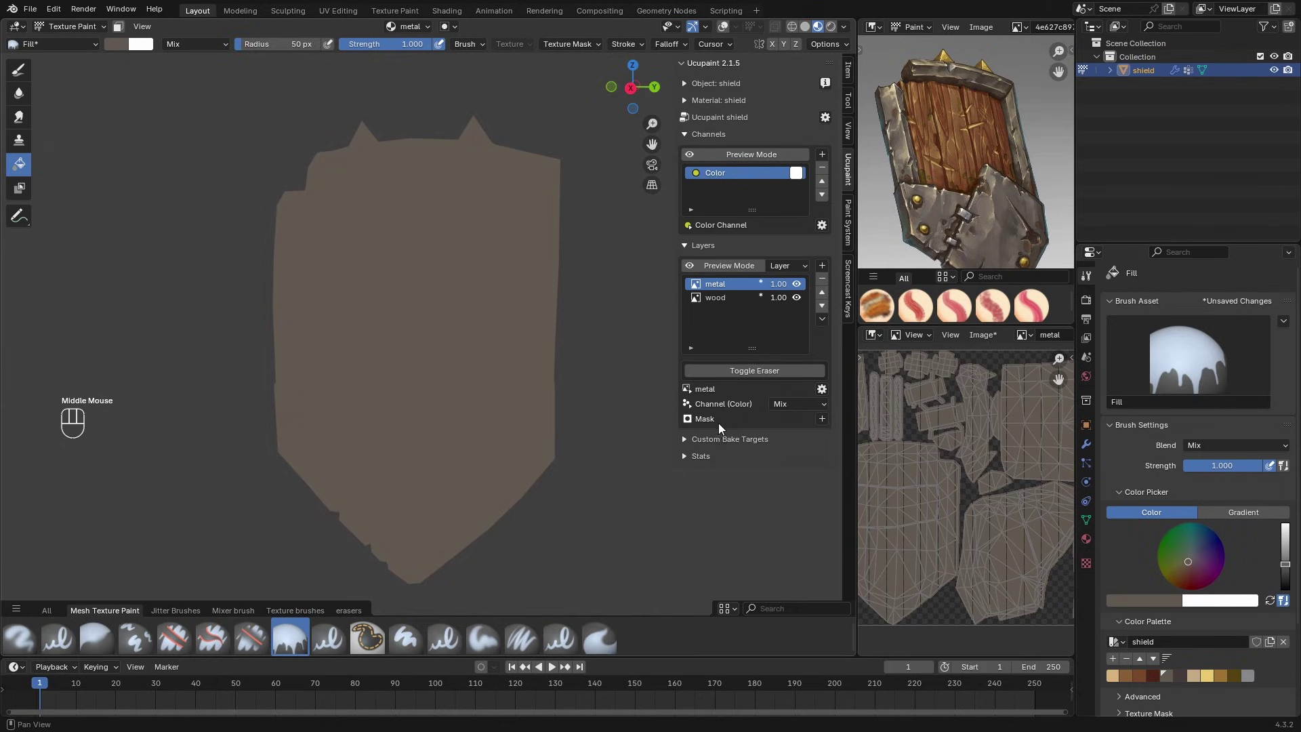
# Step: Add an image mask to the metal layer at 4096 resolution, colored Black (Full Transparency)
pyautogui.click(821, 419)
pyautogui.click(854, 451)
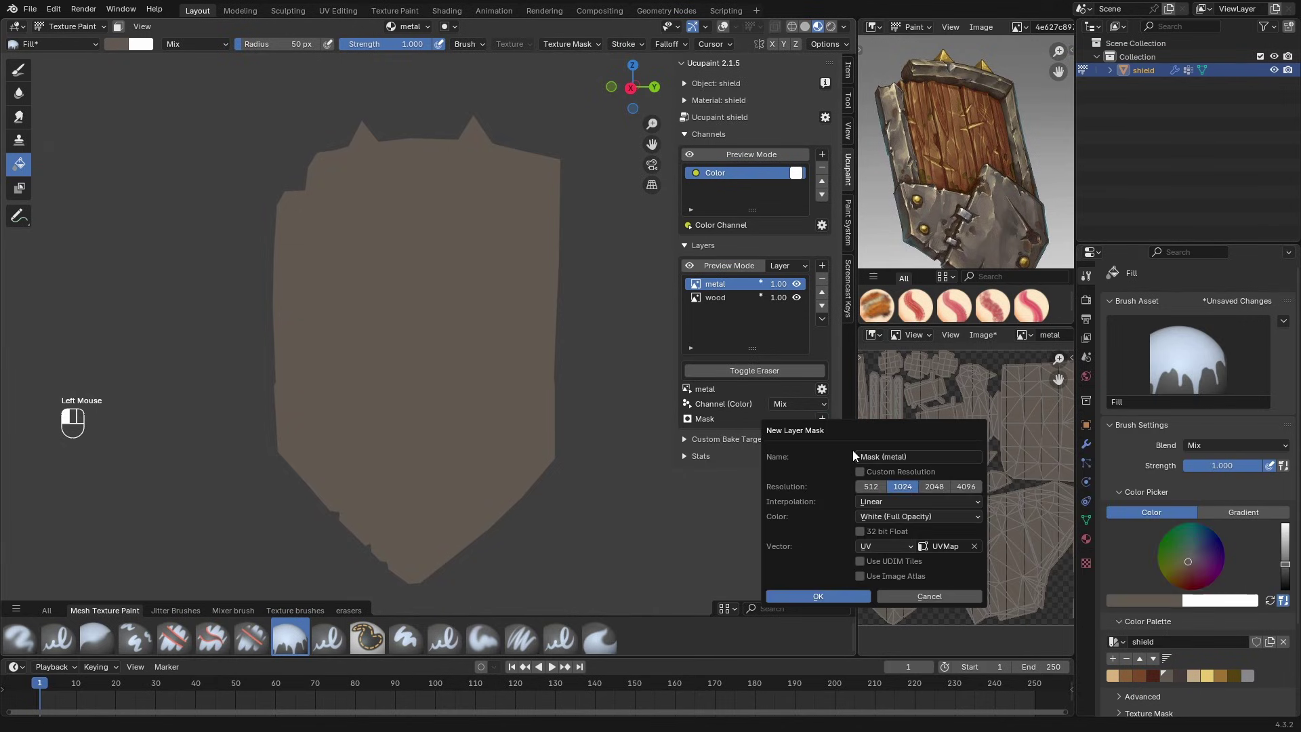
pyautogui.click(964, 488)
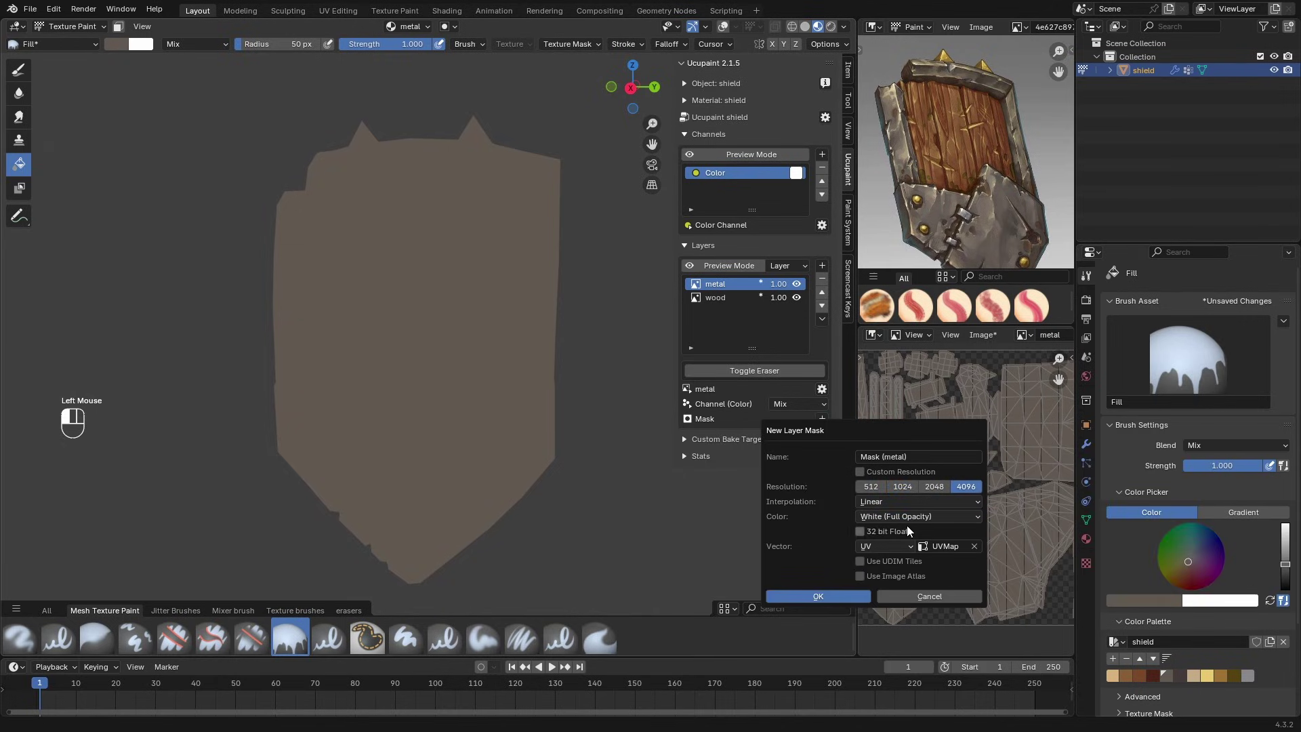
pyautogui.click(865, 519)
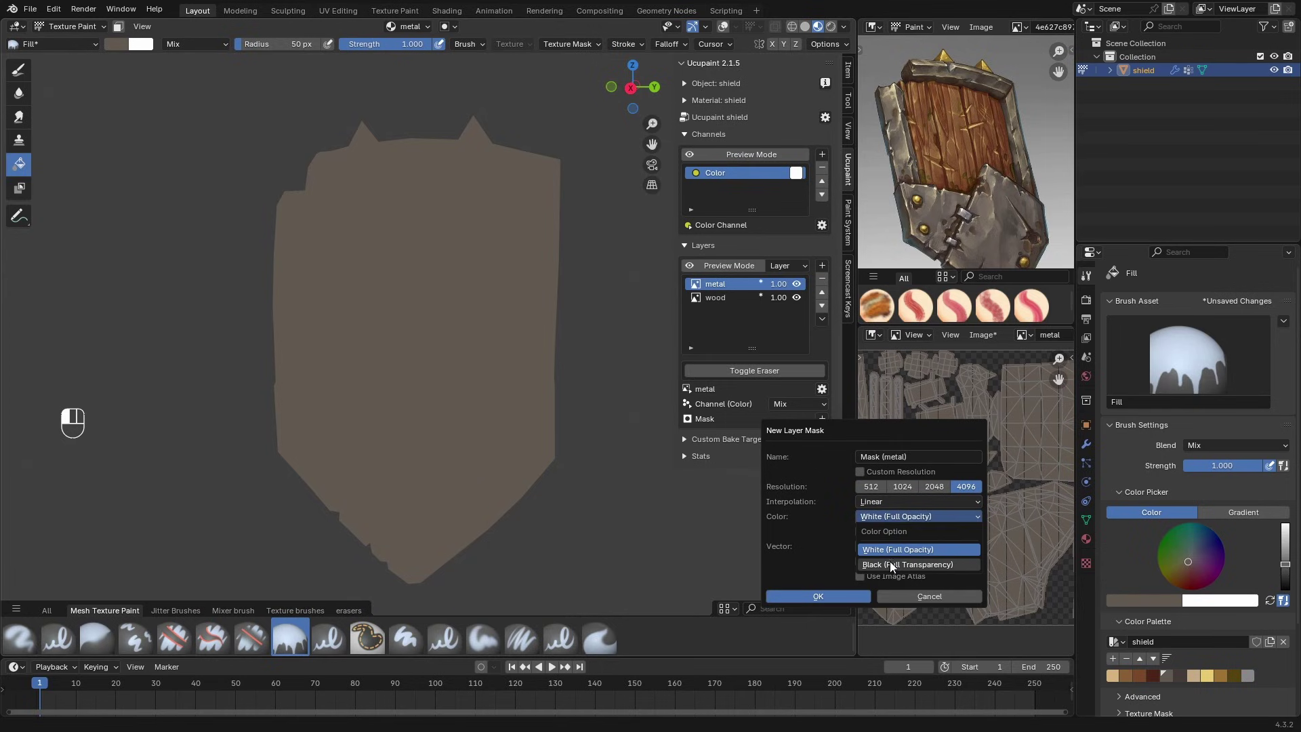
pyautogui.click(891, 564)
pyautogui.click(837, 595)
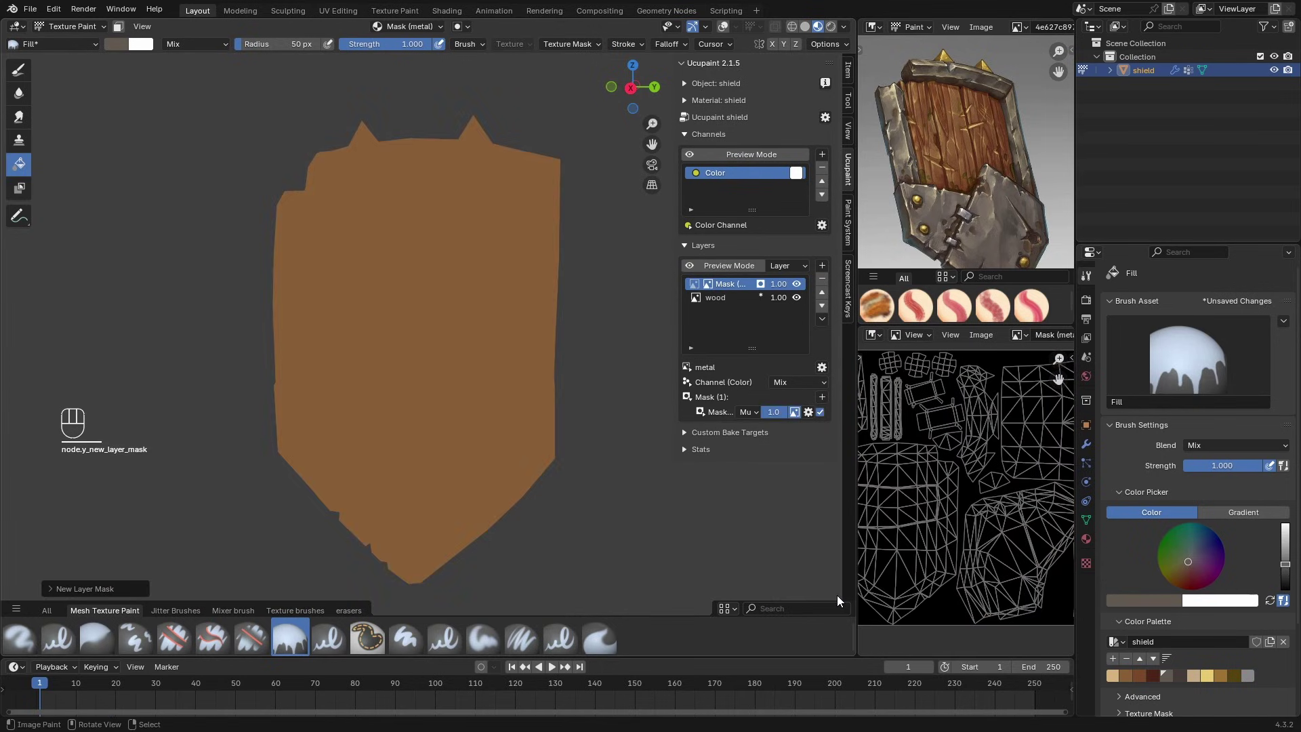
# Step: In Edit Mode, select the front wood panel's linked faces, delimited by seam
pyautogui.moveTo(533, 320); pyautogui.dragTo(546, 322, button='middle')
pyautogui.press('Tab')
pyautogui.press('l')
pyautogui.click(51, 642)
pyautogui.click(172, 613)
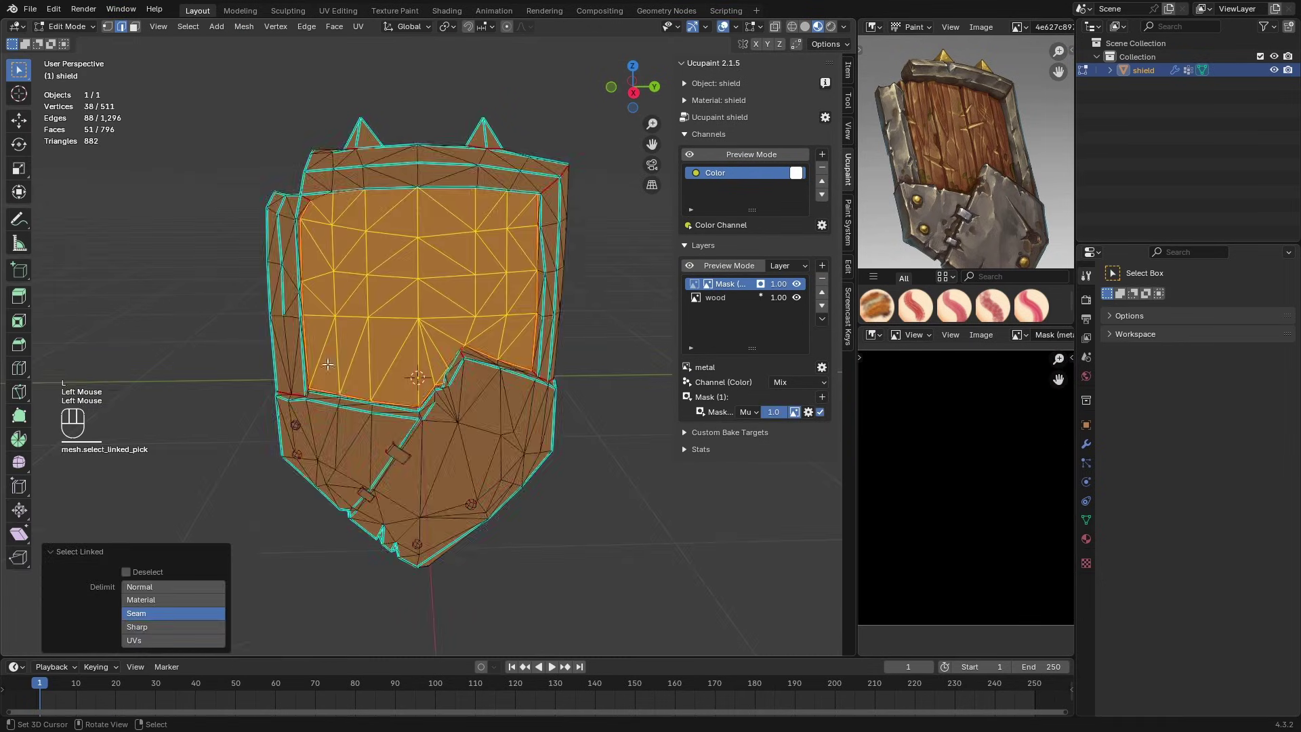
# Step: View the shield's back in solid shading in a maximized viewport and slide the inner border's upper corner vertex opposite the notch
pyautogui.moveTo(224, 285); pyautogui.dragTo(285, 271, button='middle')
pyautogui.hotkey('shift', 'z')
pyautogui.moveTo(284, 271); pyautogui.dragTo(362, 237, button='middle')
pyautogui.hotkey('ctrl', 'space')
pyautogui.press('c')
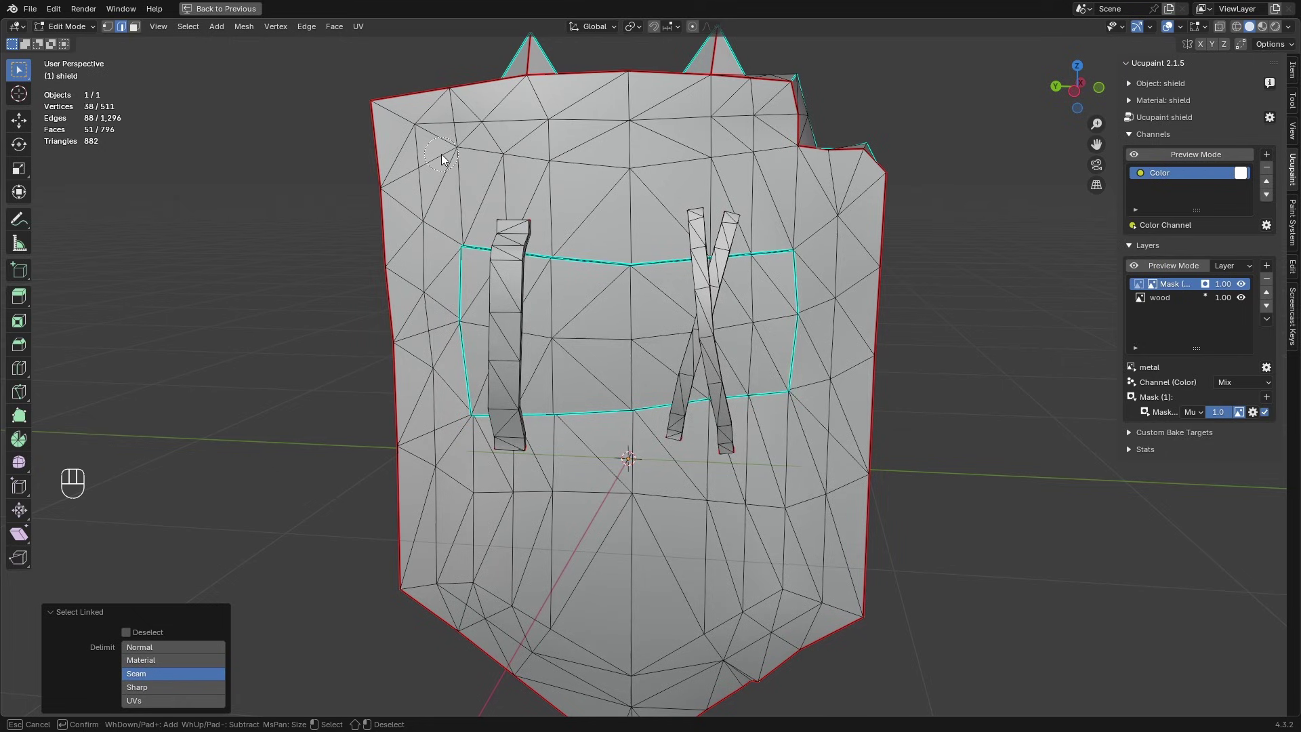
pyautogui.rightClick(441, 159)
pyautogui.hotkey('ctrl', 'Tab')
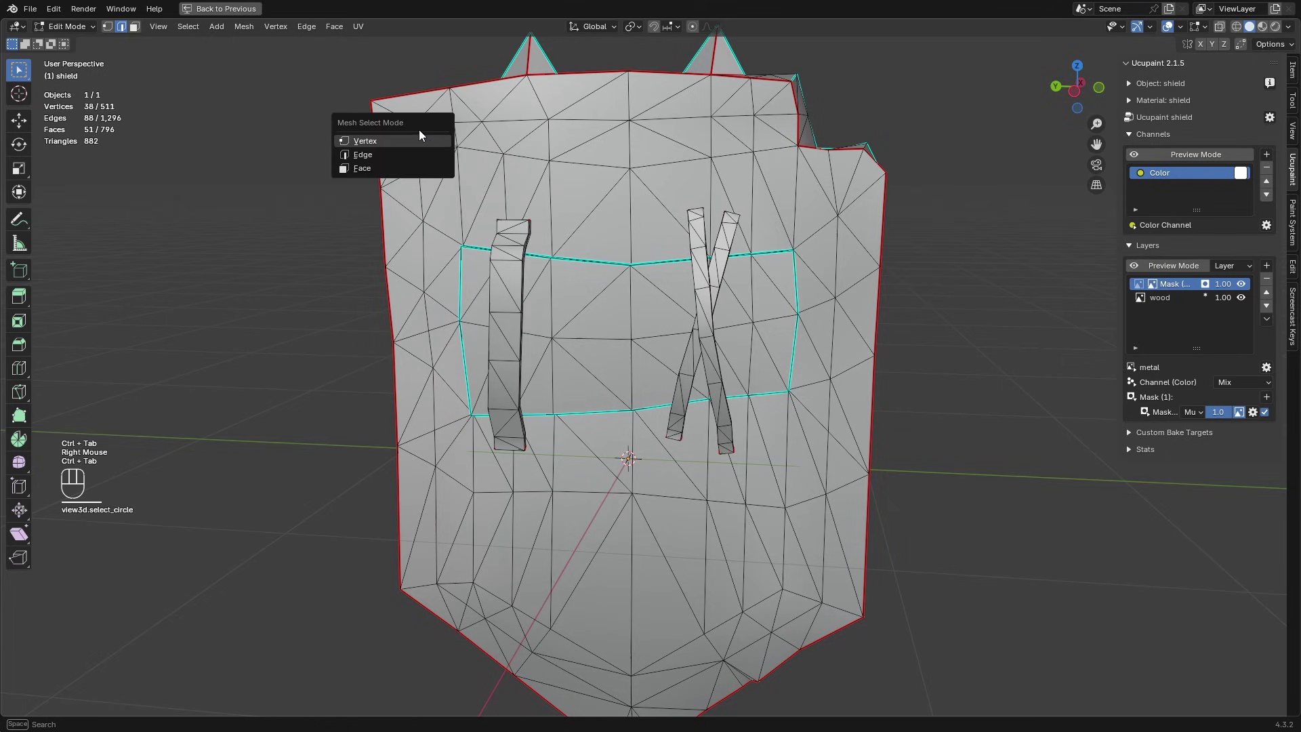
pyautogui.click(413, 146)
pyautogui.rightClick(412, 133)
pyautogui.press('g')
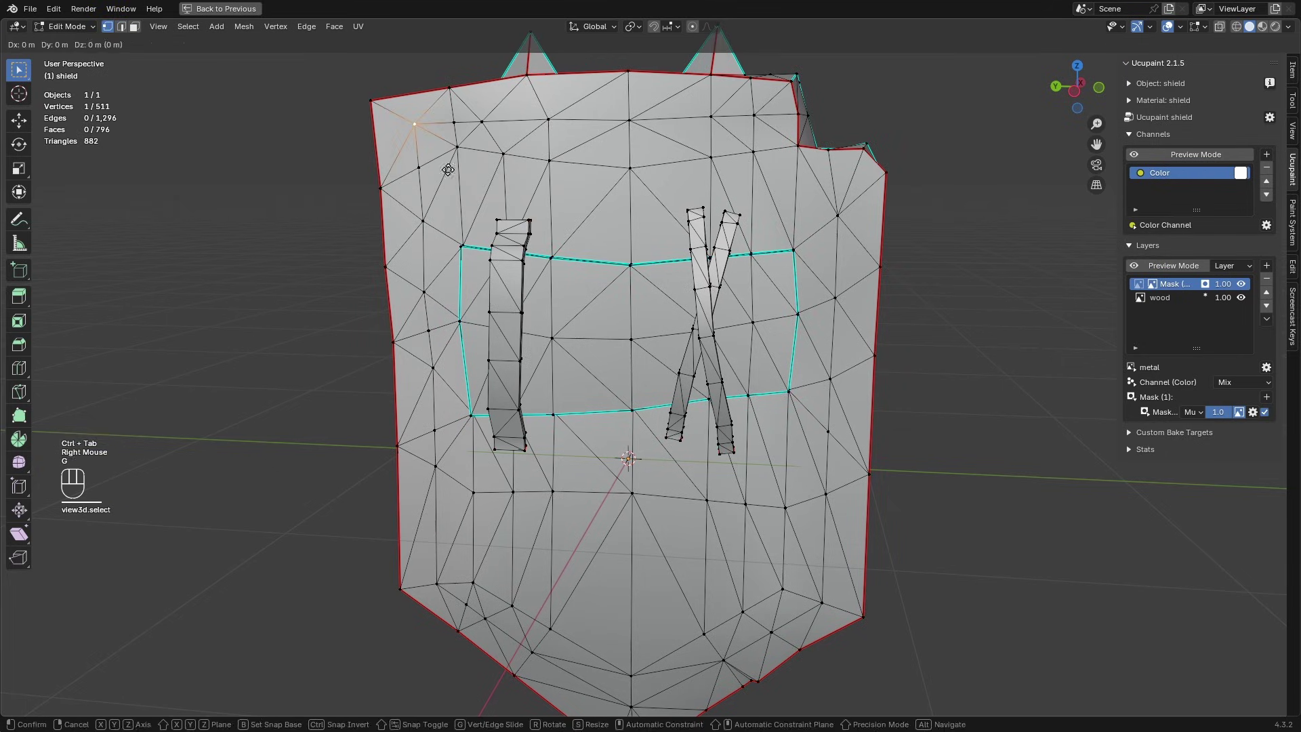
pyautogui.press('g')
pyautogui.click(452, 176)
# Step: Nudge that upper corner vertex freely and raise the inner border's two lower corner vertices by about 0.03 m and 0.02 m
pyautogui.press('g')
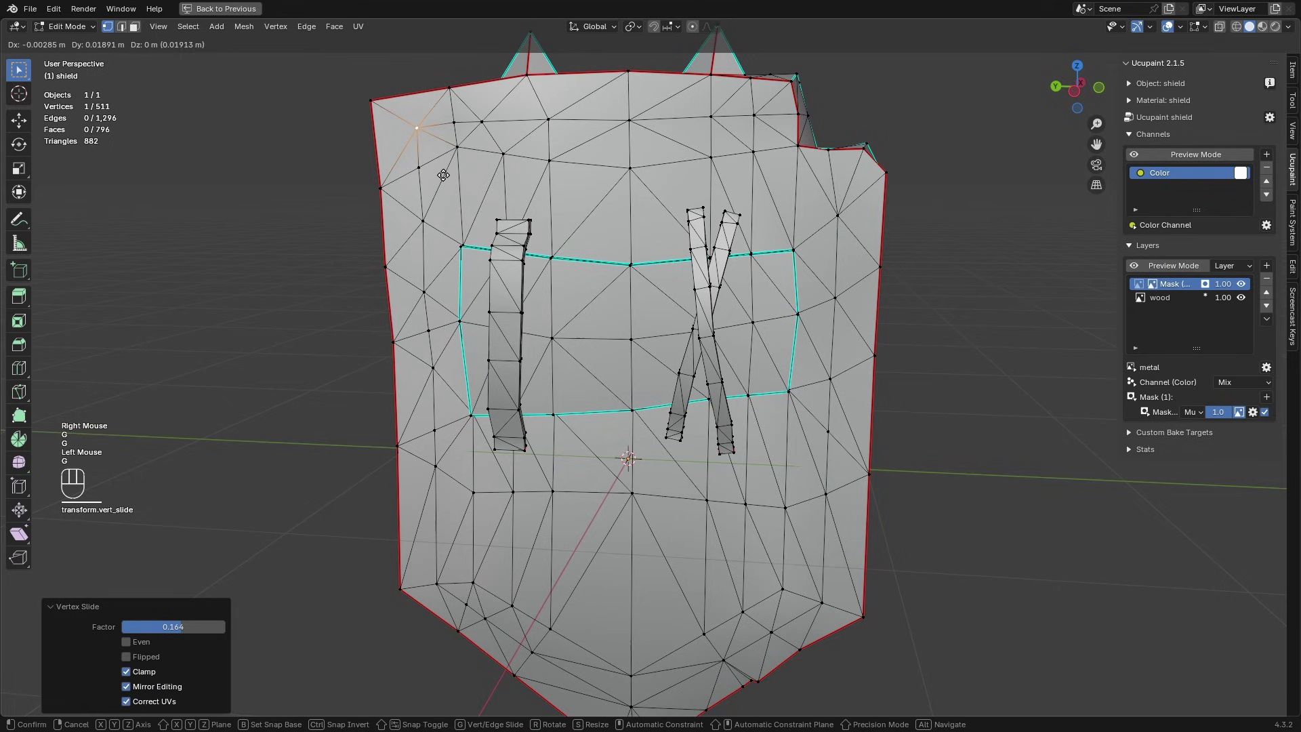
pyautogui.click(443, 175)
pyautogui.moveTo(436, 576); pyautogui.dragTo(447, 576, button='right')
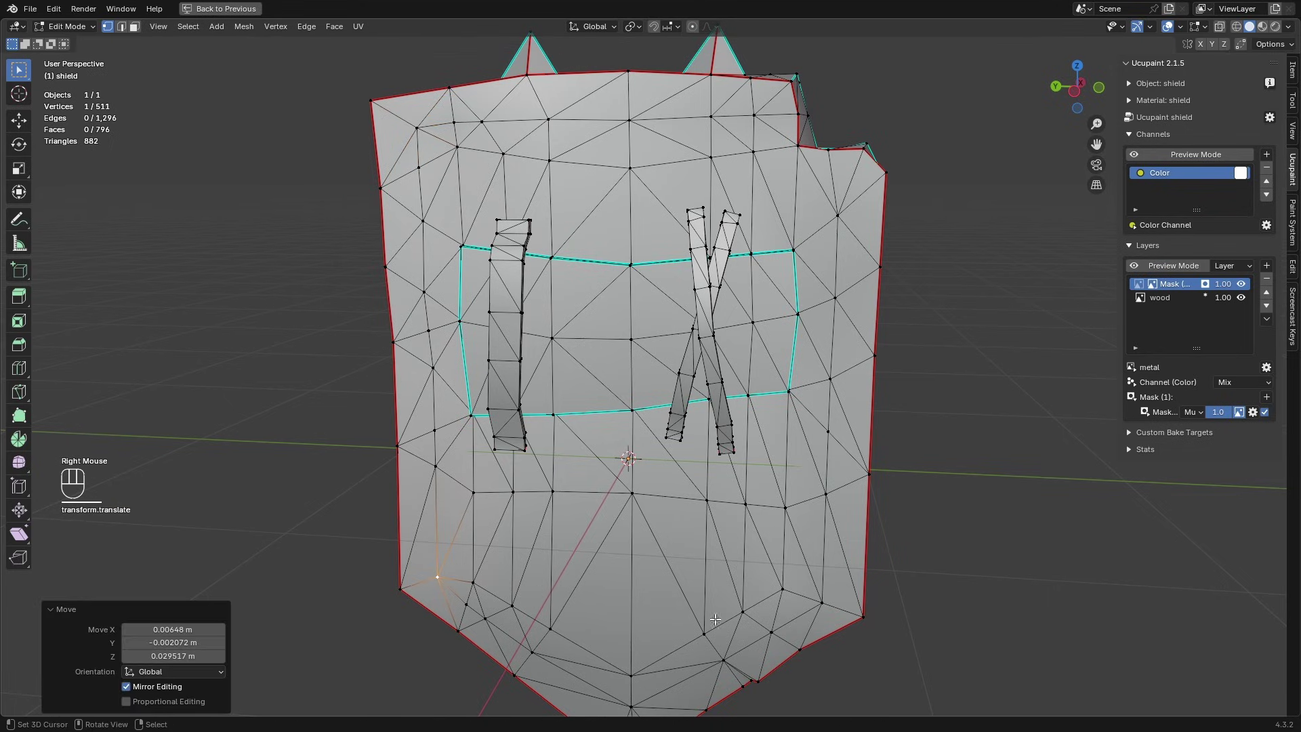
pyautogui.moveTo(808, 610); pyautogui.dragTo(805, 605, button='right')
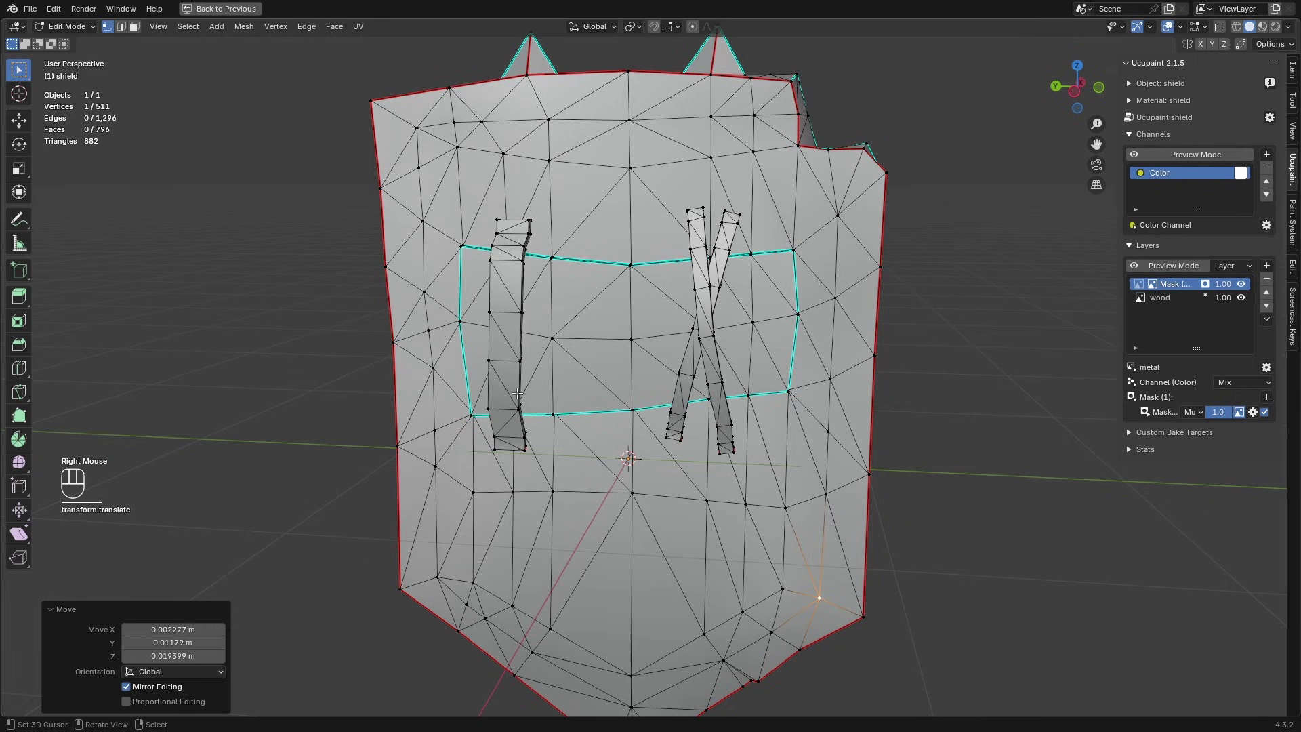
# Step: Clear the selection and circle-select the wood faces on the shield's back, inside the border and around the central patch
pyautogui.hotkey('ctrl', 'Tab')
pyautogui.click(505, 413)
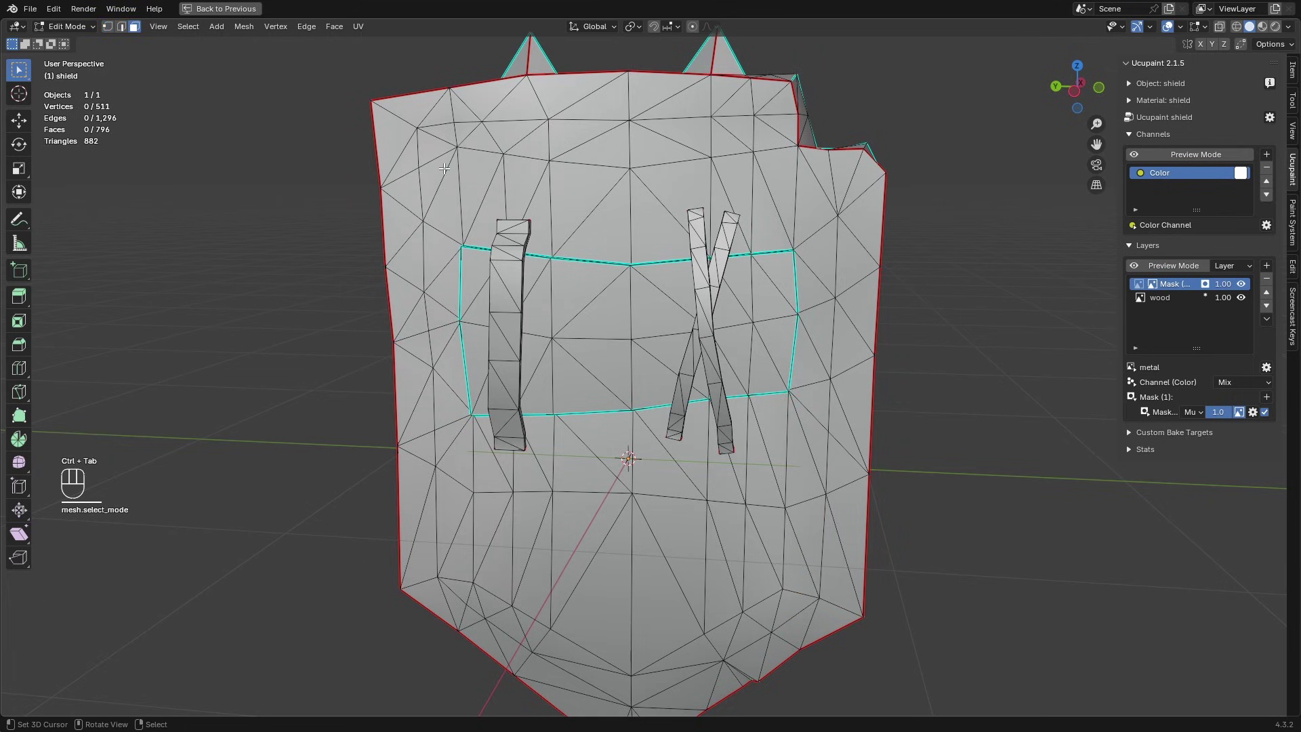
pyautogui.press('a')
pyautogui.press('a')
pyautogui.press('c')
pyautogui.moveTo(450, 152)
pyautogui.mouseDown()
pyautogui.moveTo(518, 182)
pyautogui.moveTo(705, 145)
pyautogui.moveTo(812, 190)
pyautogui.mouseUp()
pyautogui.click(773, 137)
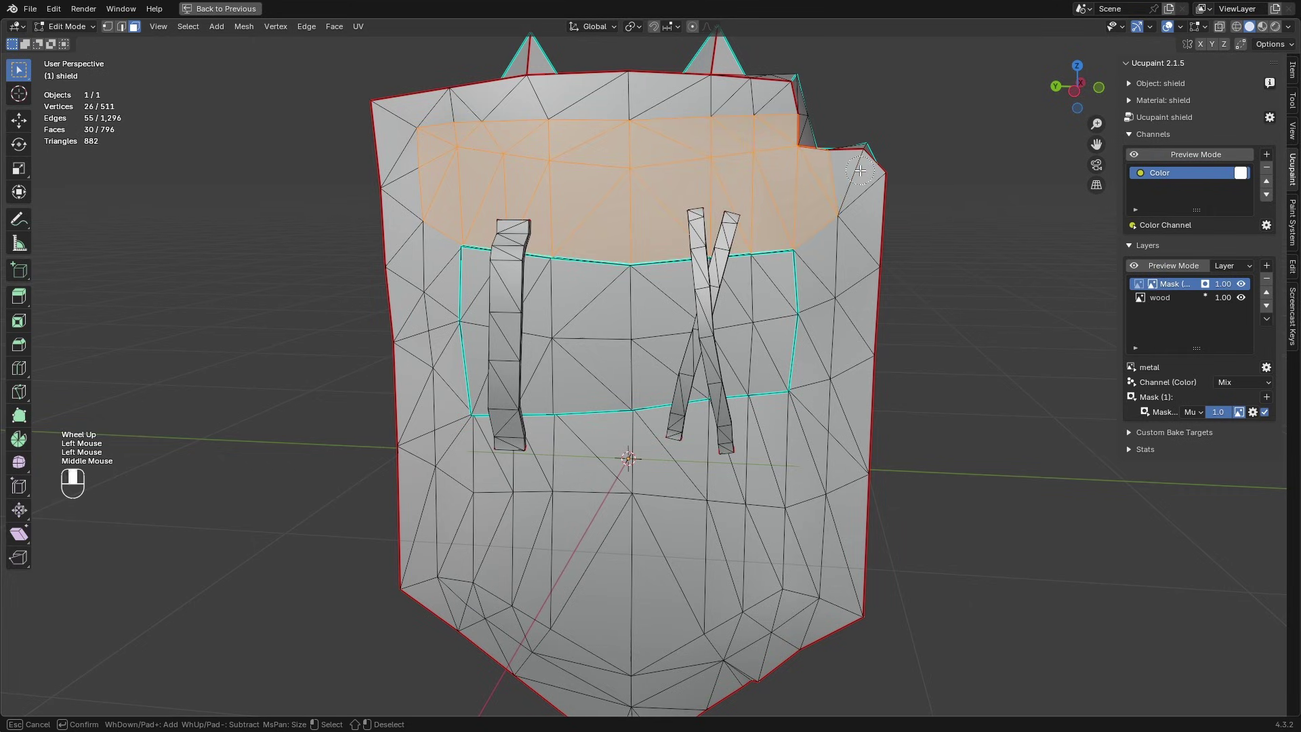
pyautogui.click(814, 271)
pyautogui.moveTo(818, 342)
pyautogui.mouseDown()
pyautogui.moveTo(806, 474)
pyautogui.moveTo(762, 576)
pyautogui.moveTo(668, 576)
pyautogui.moveTo(535, 519)
pyautogui.moveTo(592, 497)
pyautogui.mouseUp()
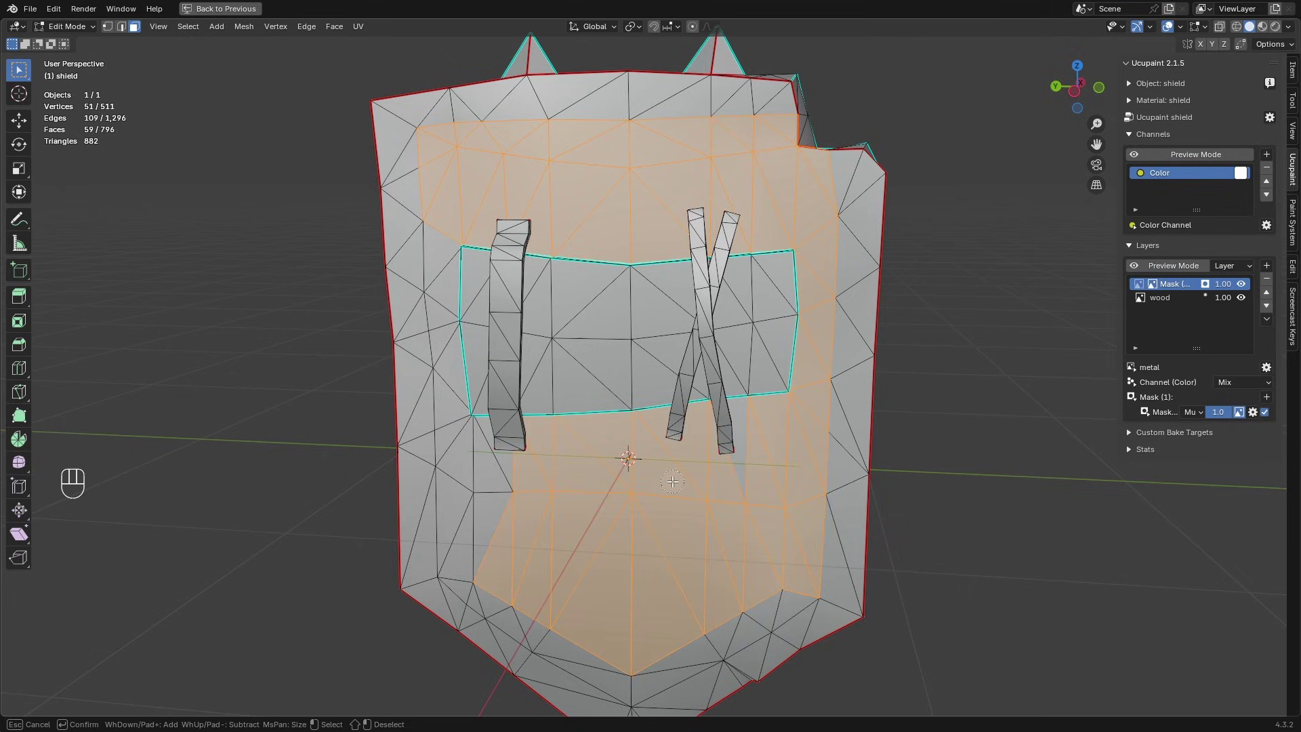
pyautogui.moveTo(506, 479)
pyautogui.mouseDown()
pyautogui.moveTo(471, 470)
pyautogui.moveTo(451, 431)
pyautogui.mouseUp()
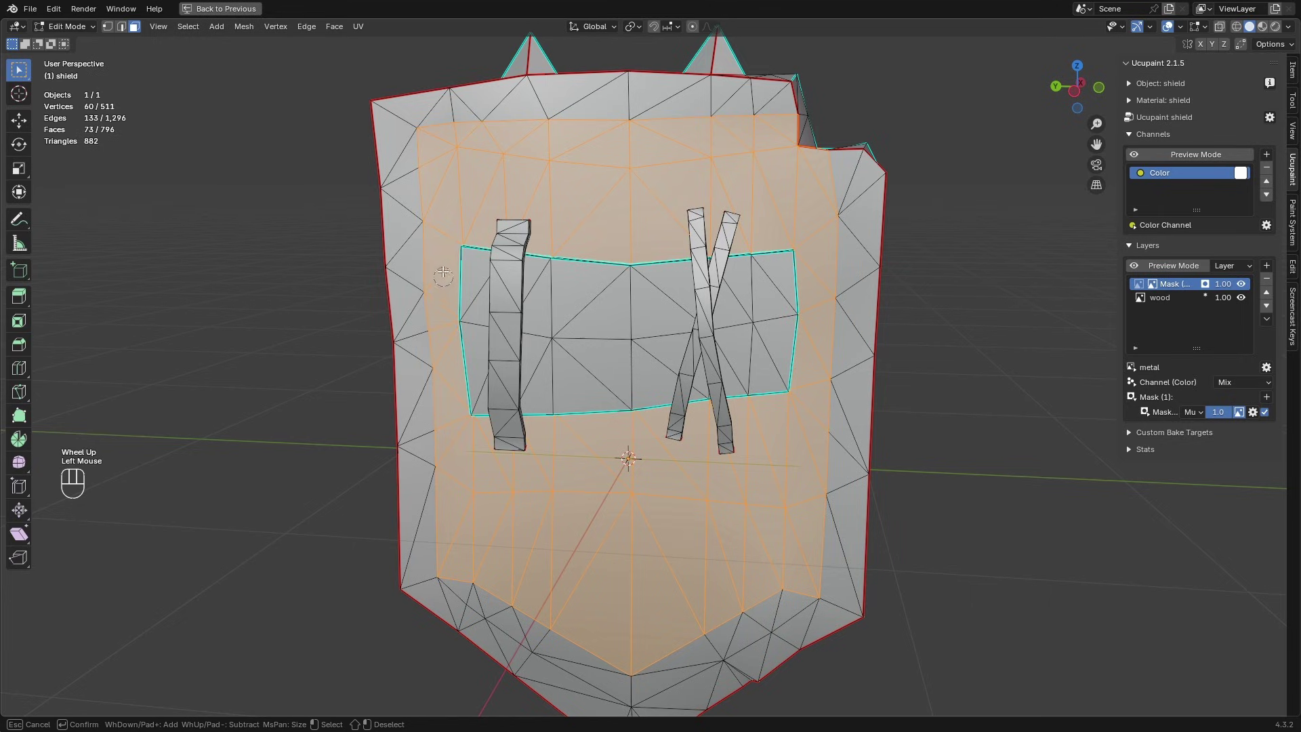
pyautogui.moveTo(466, 577)
pyautogui.mouseDown()
pyautogui.moveTo(596, 663)
pyautogui.moveTo(690, 667)
pyautogui.moveTo(796, 609)
pyautogui.mouseUp()
# Step: Add the seam-bounded front wood panel to the selection, and invert the selection to get all the metal faces
pyautogui.moveTo(796, 609)
pyautogui.mouseDown(button='middle')
pyautogui.moveTo(779, 508)
pyautogui.moveTo(799, 420)
pyautogui.moveTo(711, 430)
pyautogui.moveTo(579, 414)
pyautogui.mouseUp(button='middle')
pyautogui.press('l')
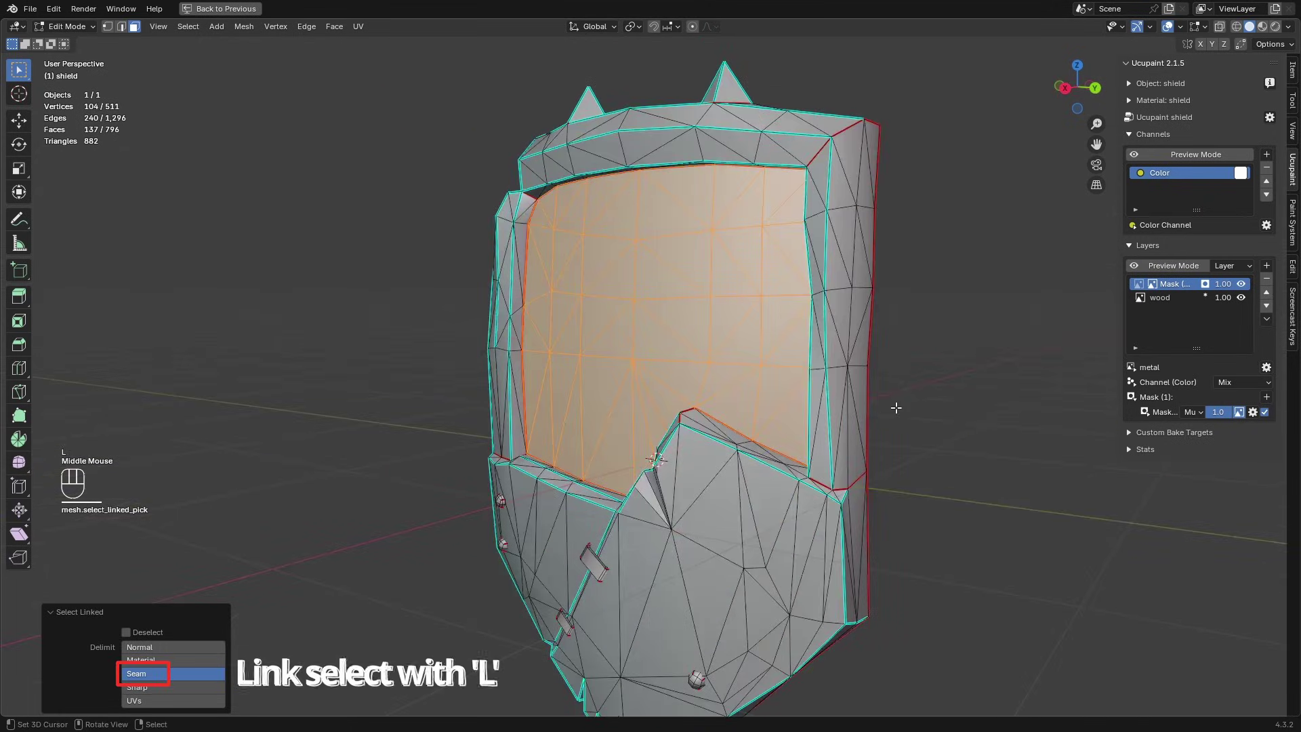
pyautogui.moveTo(658, 421); pyautogui.dragTo(694, 424, button='middle')
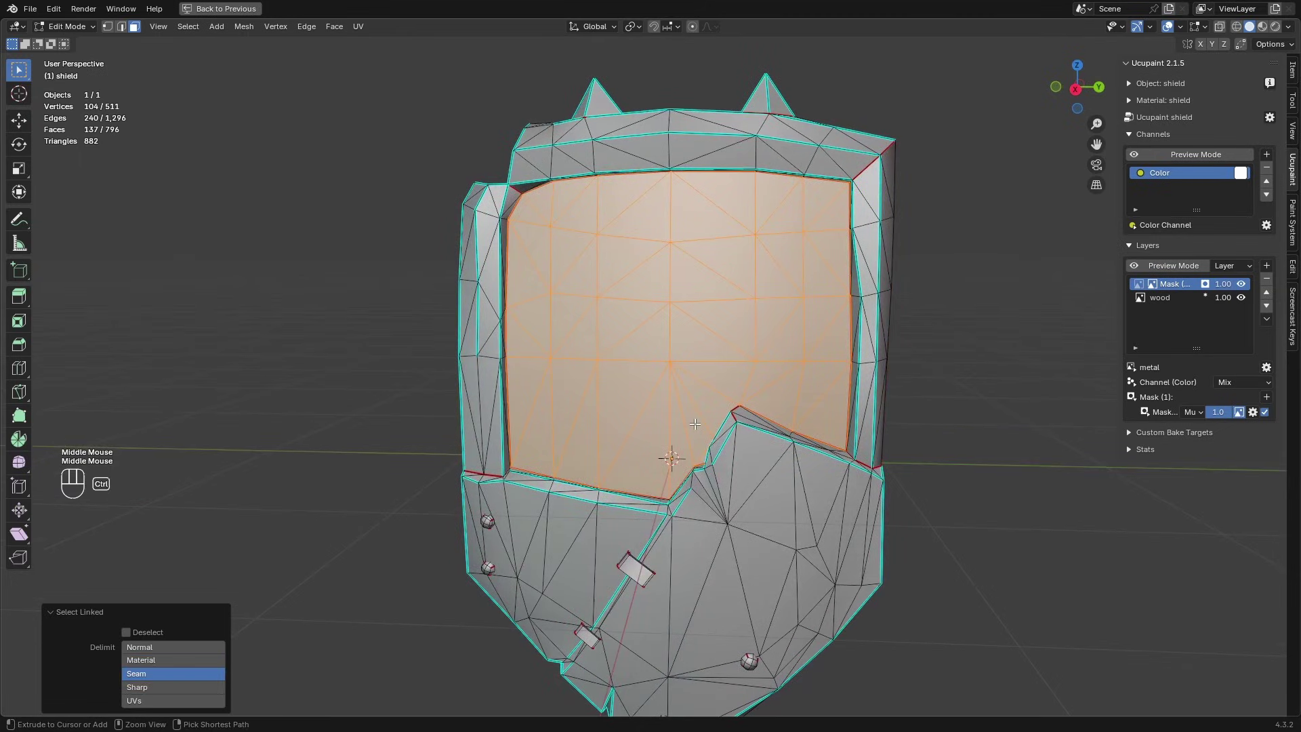
pyautogui.hotkey('ctrl', 'i')
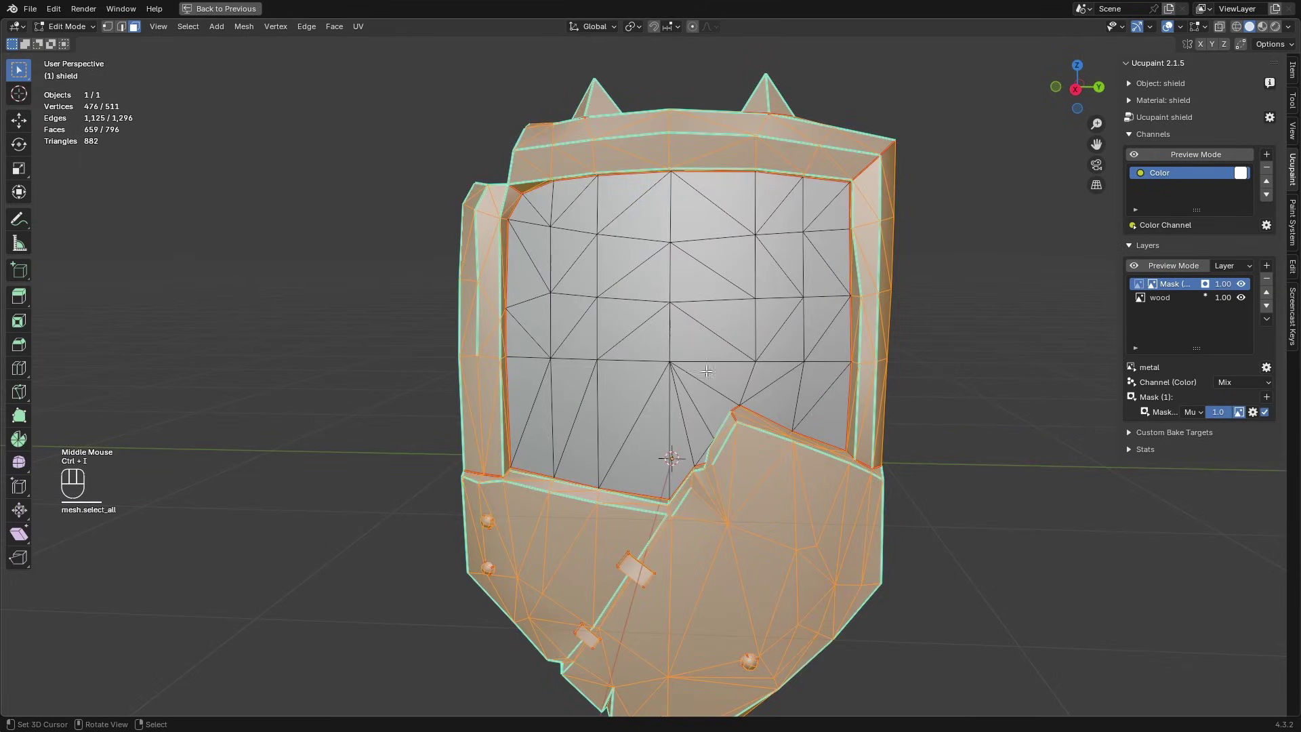
pyautogui.moveTo(706, 371); pyautogui.dragTo(943, 347, button='middle')
pyautogui.moveTo(922, 392)
pyautogui.mouseDown(button='middle')
pyautogui.moveTo(620, 365)
pyautogui.moveTo(653, 386)
pyautogui.mouseUp(button='middle')
# Step: Return to Texture Paint with rendered shading and the full layout, and set the brush color to pure white
pyautogui.press('Tab')
pyautogui.hotkey('shift', 'z')
pyautogui.hotkey('shift', 'space')
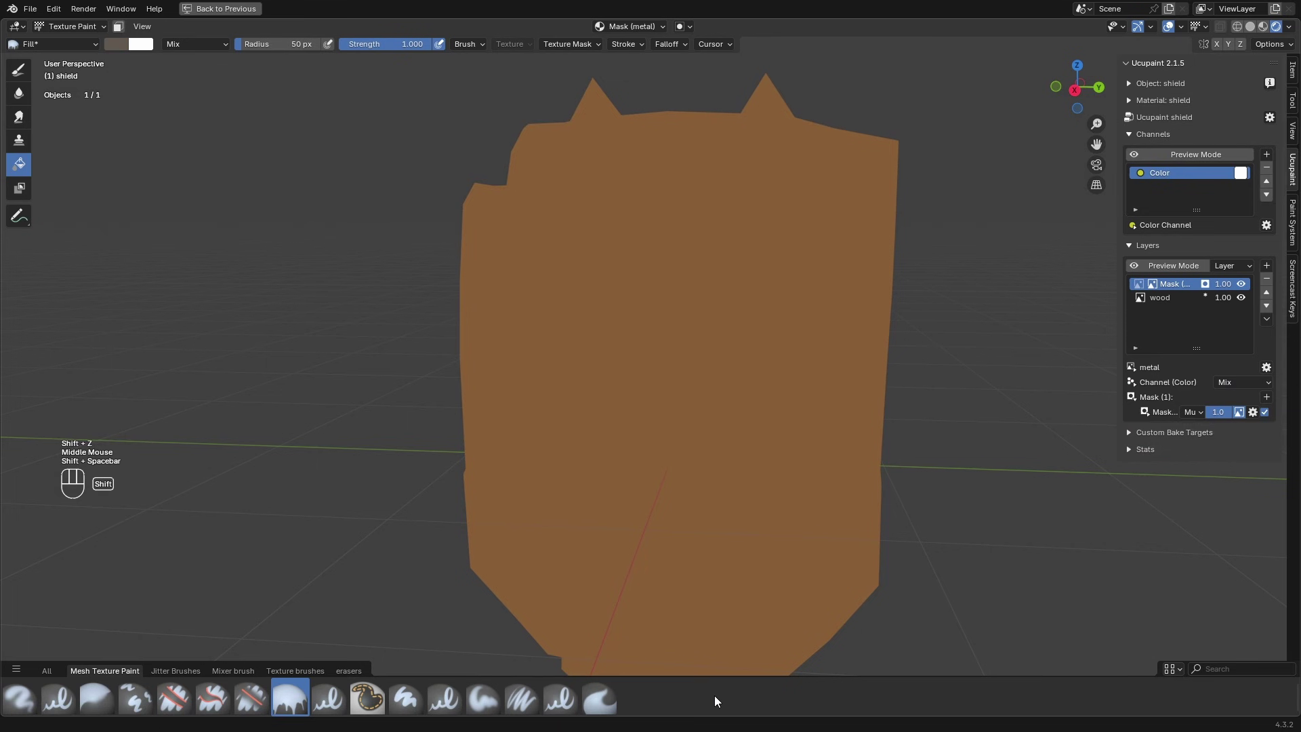
pyautogui.hotkey('shift', 'space')
pyautogui.scroll(-2, 991, 472)
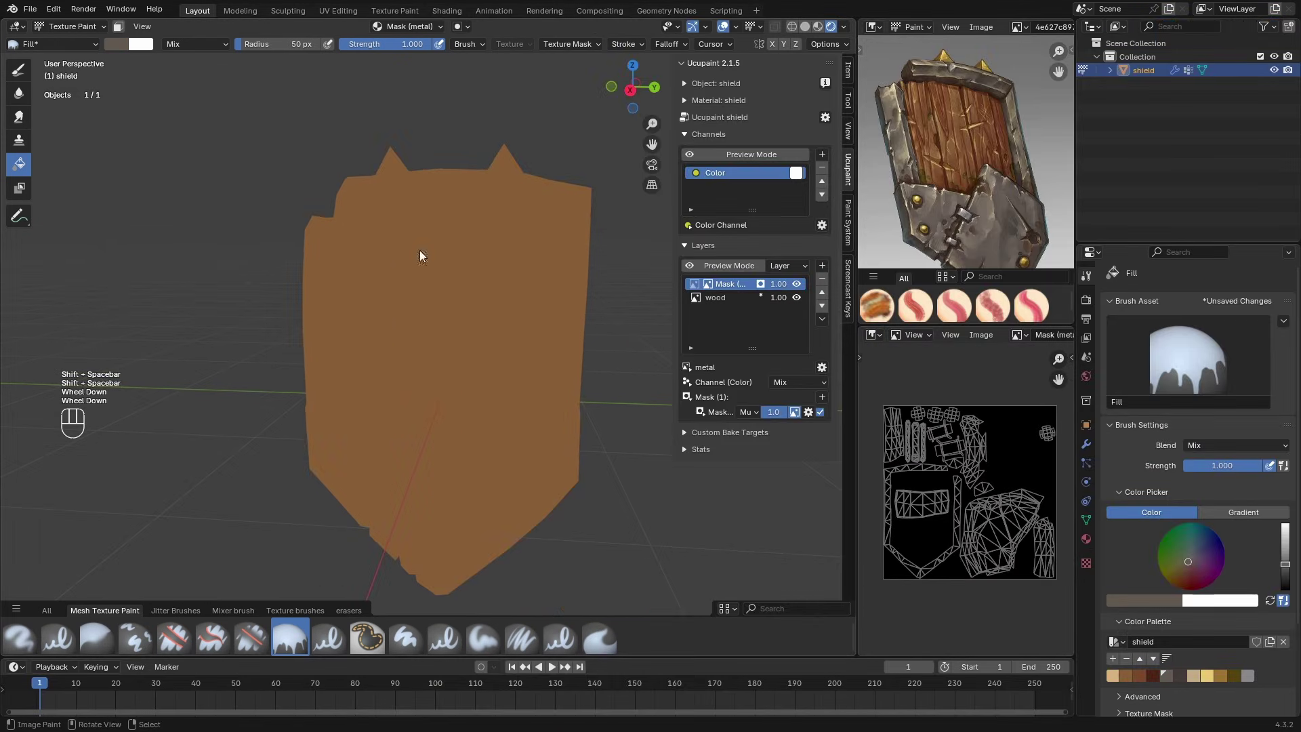
pyautogui.click(119, 45)
pyautogui.moveTo(226, 85); pyautogui.dragTo(227, 59)
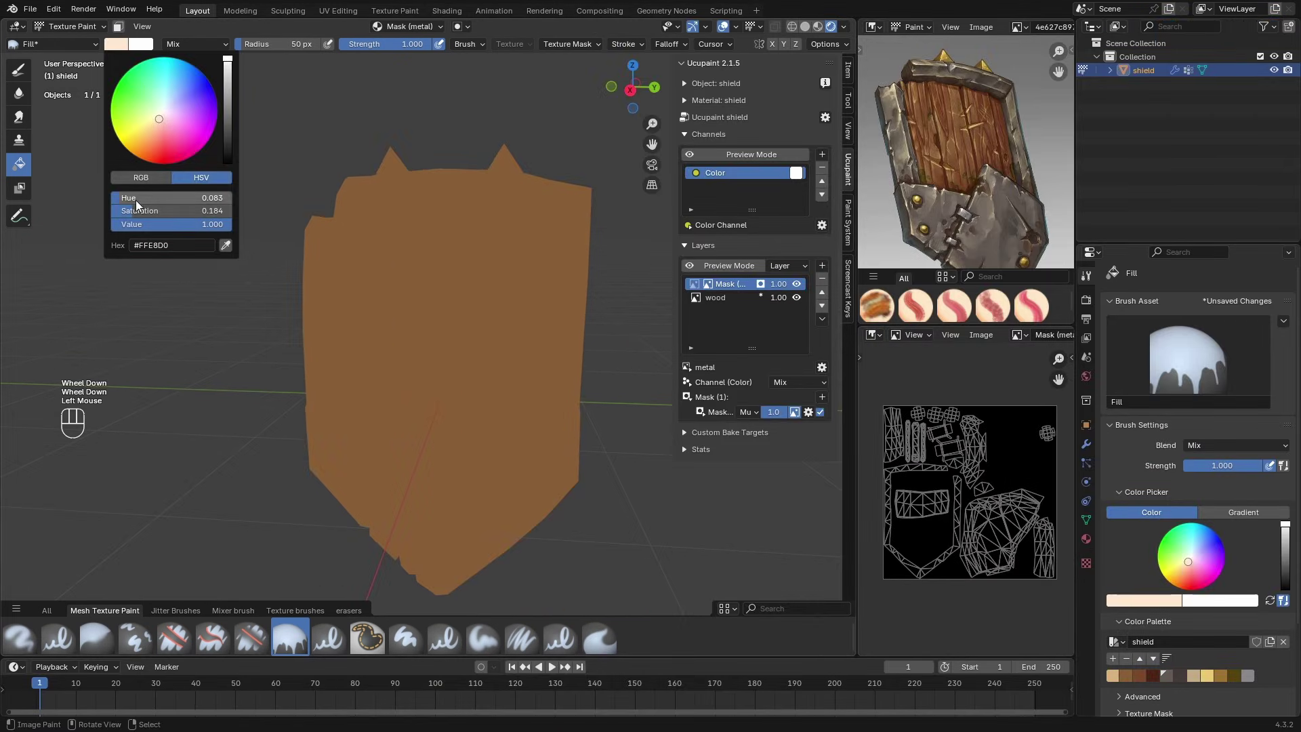
pyautogui.moveTo(136, 201); pyautogui.dragTo(111, 212)
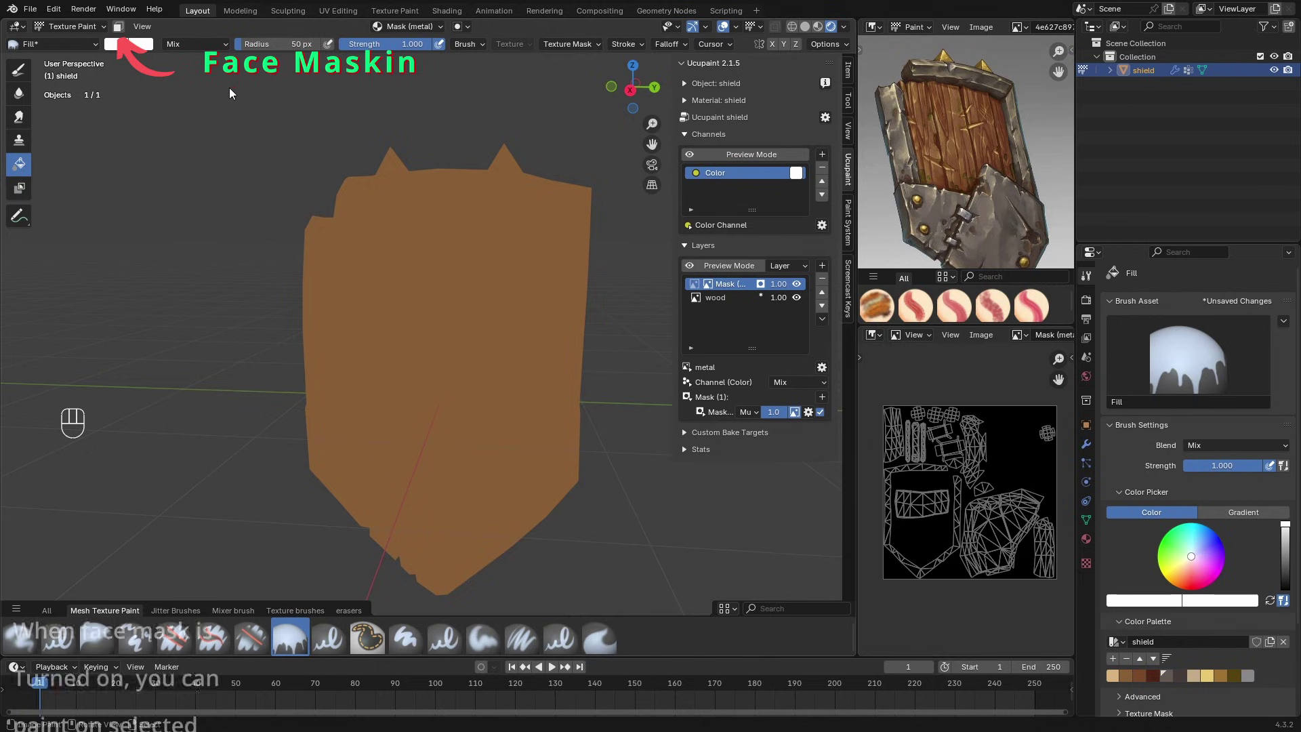
# Step: Enable face selection masking and fill the selected faces with white on the metal layer's mask
pyautogui.click(119, 27)
pyautogui.click(506, 192)
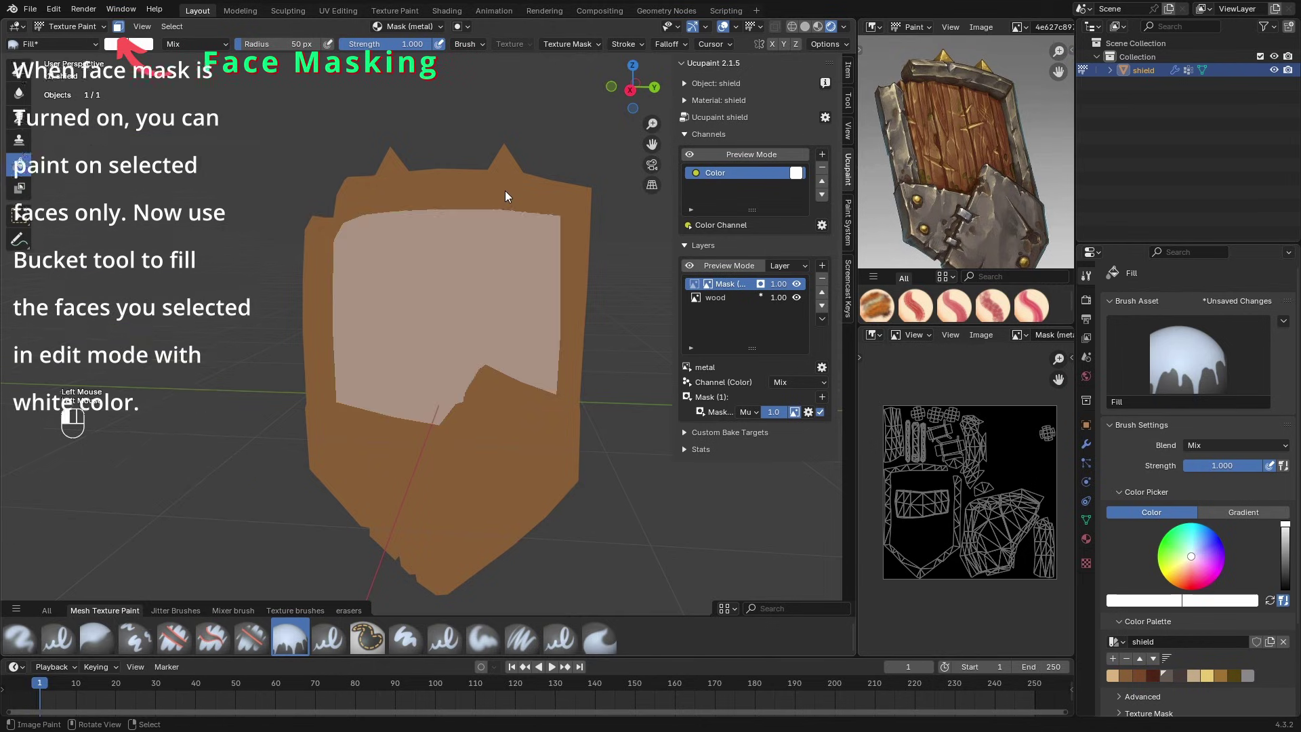
pyautogui.moveTo(500, 215); pyautogui.dragTo(293, 337, button='middle')
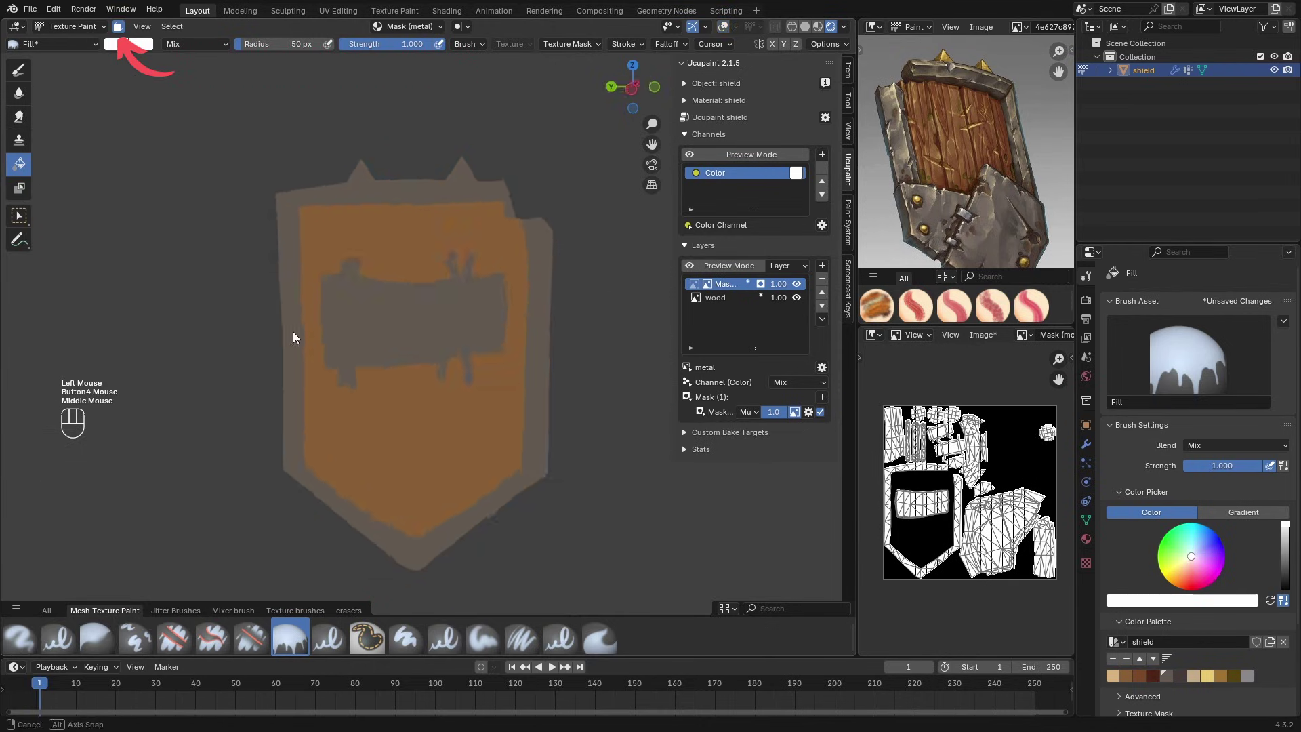
# Step: Make the metal layer's image active and set up the Paint Hard brush with black color and a 24 px radius
pyautogui.click(708, 298)
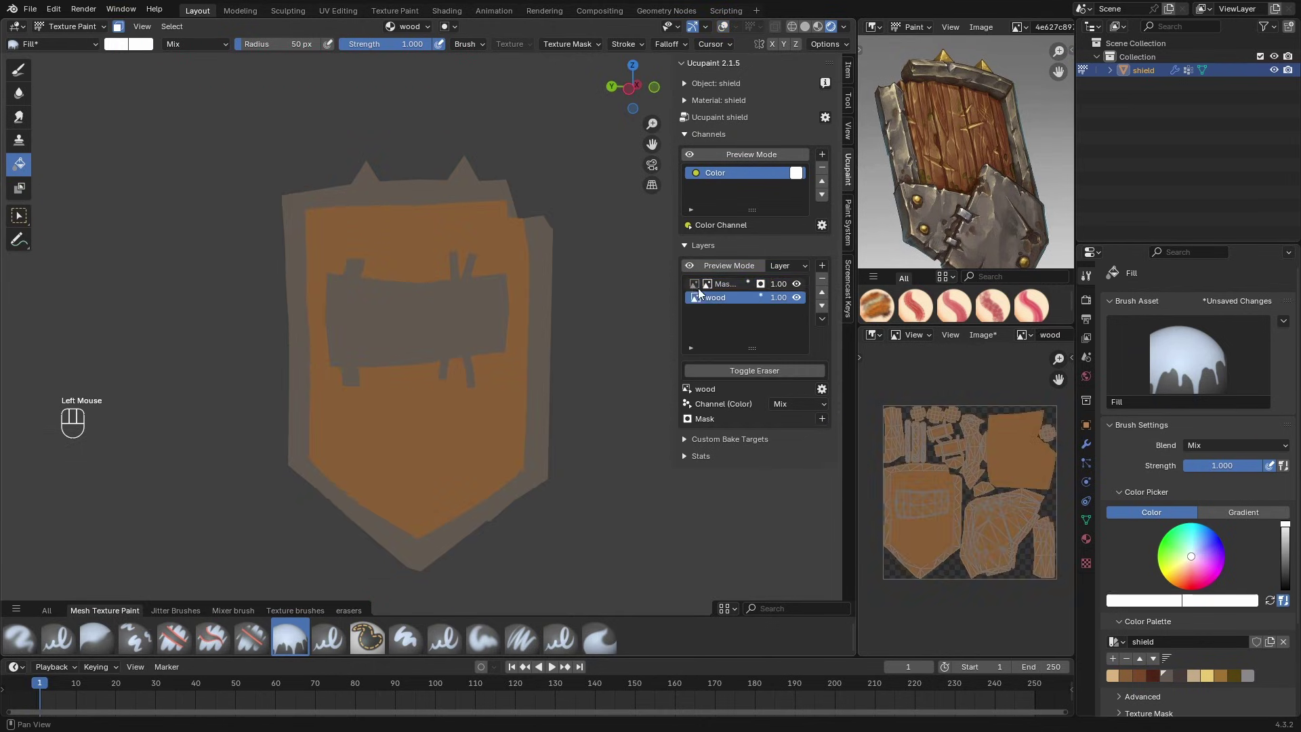
pyautogui.click(718, 284)
pyautogui.click(710, 297)
pyautogui.click(714, 284)
pyautogui.scroll(1, 420, 237)
pyautogui.click(19, 70)
pyautogui.click(119, 45)
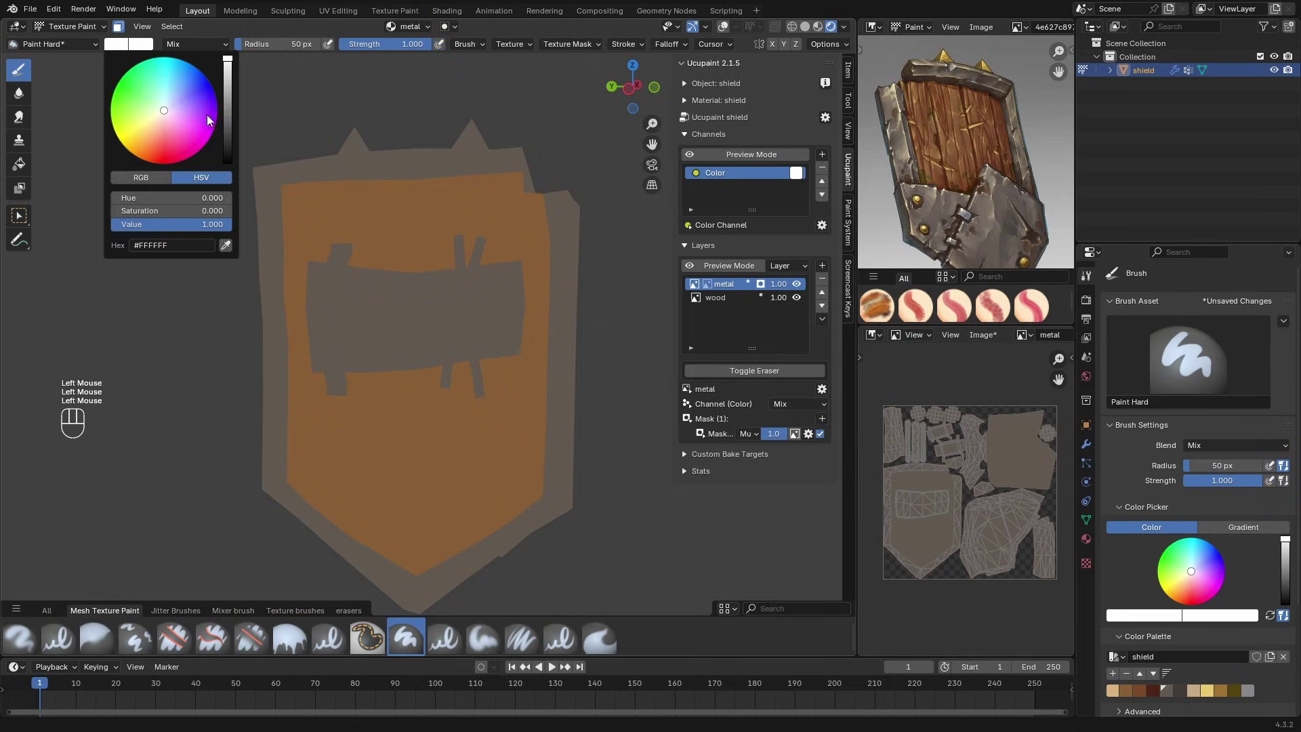
pyautogui.moveTo(228, 129); pyautogui.dragTo(228, 165)
pyautogui.press('f')
pyautogui.click(326, 138)
# Step: Try black test strokes over the shield's back on the metal layer and on the wood layer
pyautogui.moveTo(319, 224)
pyautogui.mouseDown(button='middle')
pyautogui.moveTo(294, 278)
pyautogui.moveTo(289, 258)
pyautogui.mouseUp(button='middle')
pyautogui.click(709, 285)
pyautogui.moveTo(291, 156); pyautogui.dragTo(355, 358)
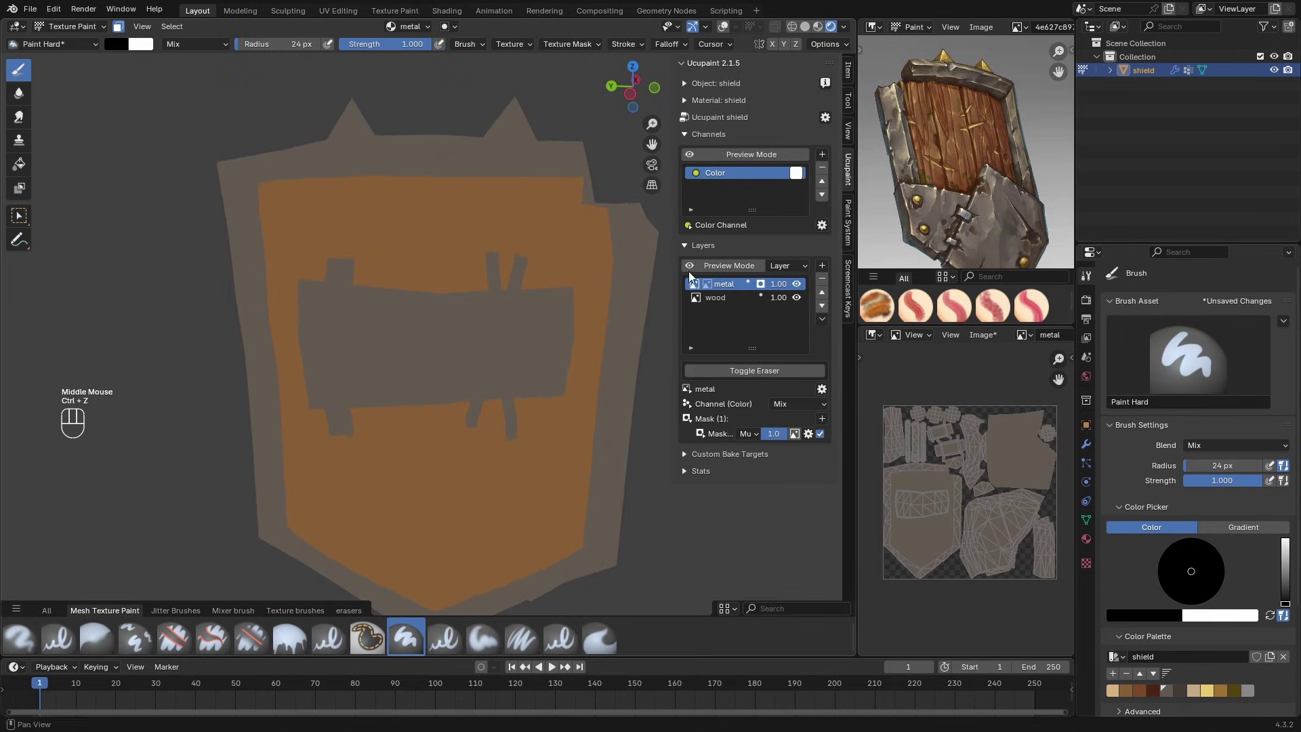
pyautogui.click(709, 297)
pyautogui.moveTo(460, 186)
pyautogui.mouseDown()
pyautogui.moveTo(349, 441)
pyautogui.moveTo(484, 407)
pyautogui.mouseUp()
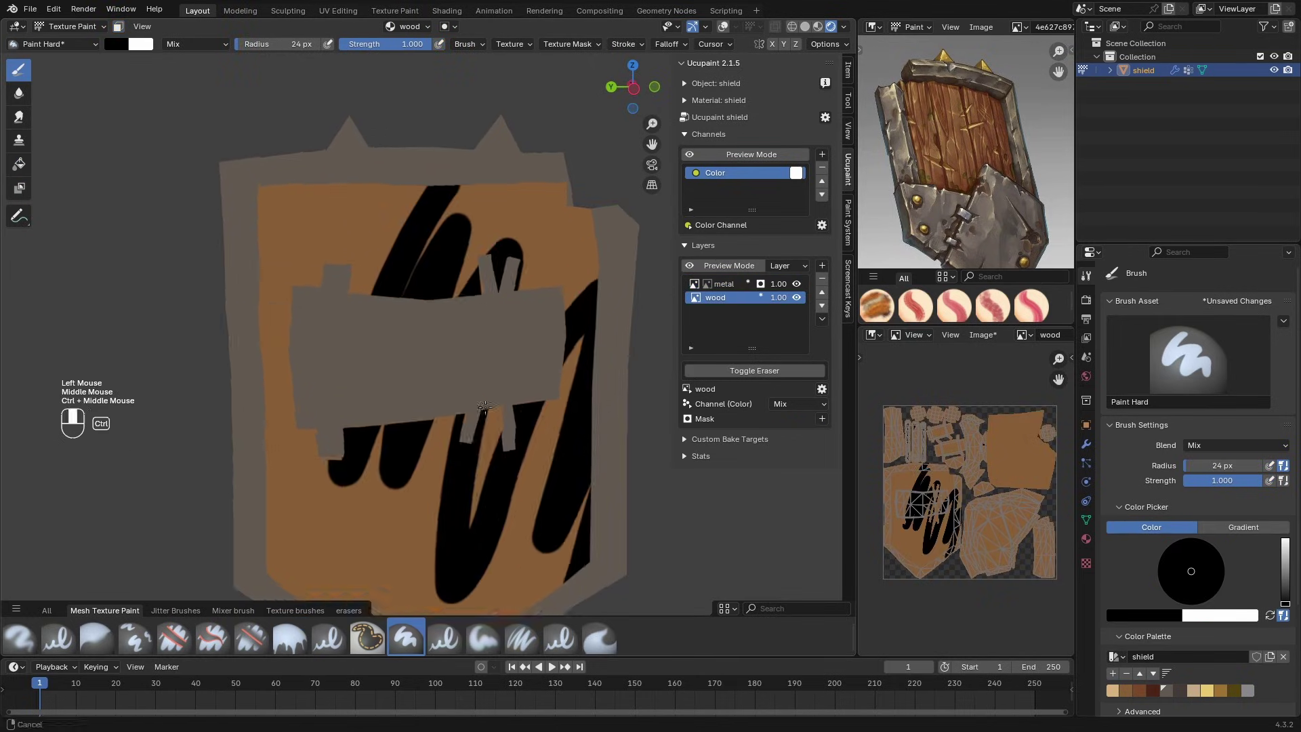
# Step: Make the metal layer's mask active, try a black stroke along the back wood's upper edge, and undo it
pyautogui.click(711, 284)
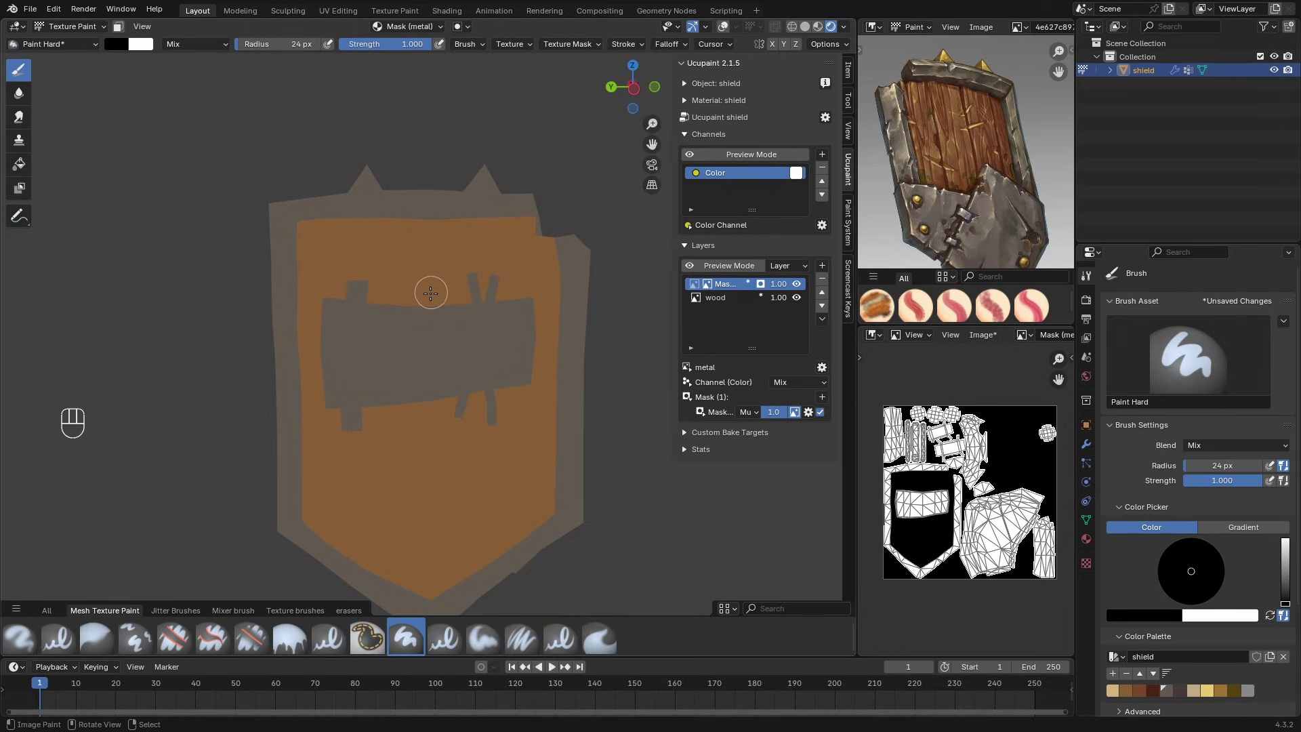
pyautogui.moveTo(429, 300); pyautogui.dragTo(429, 309, button='middle')
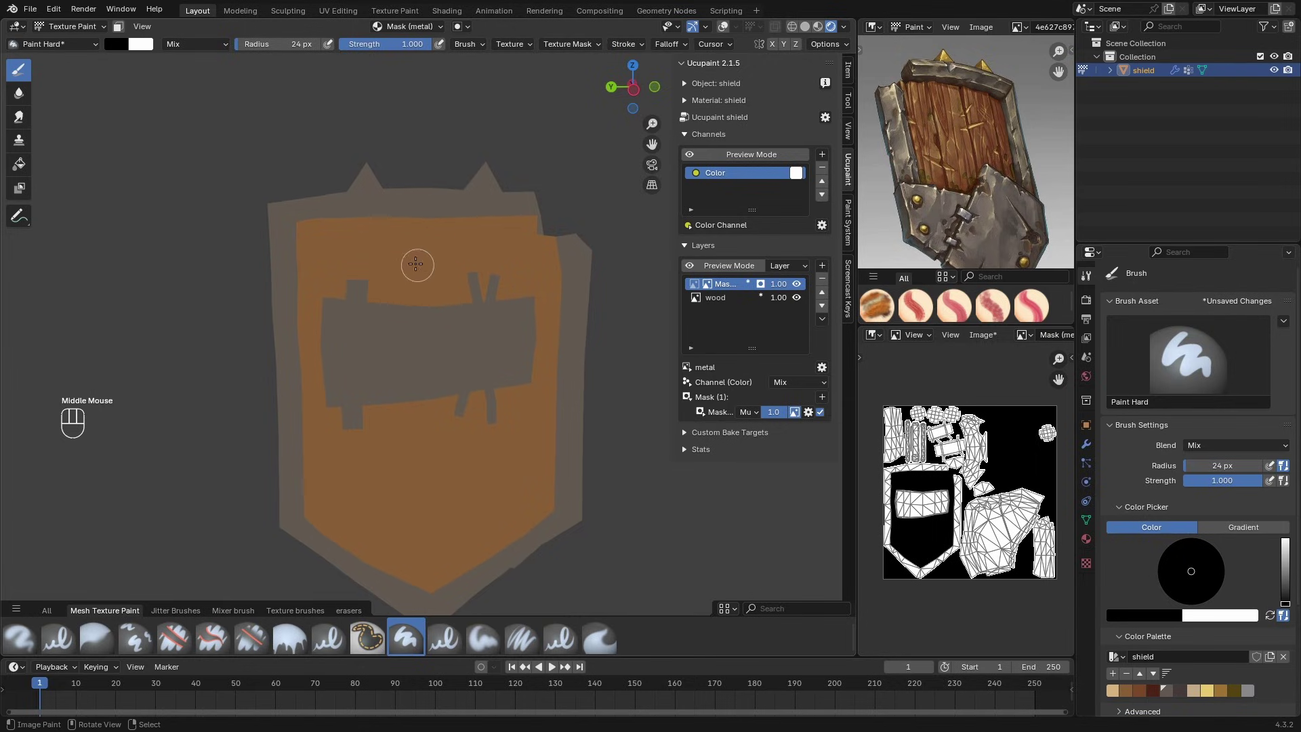
pyautogui.moveTo(315, 231); pyautogui.dragTo(387, 223)
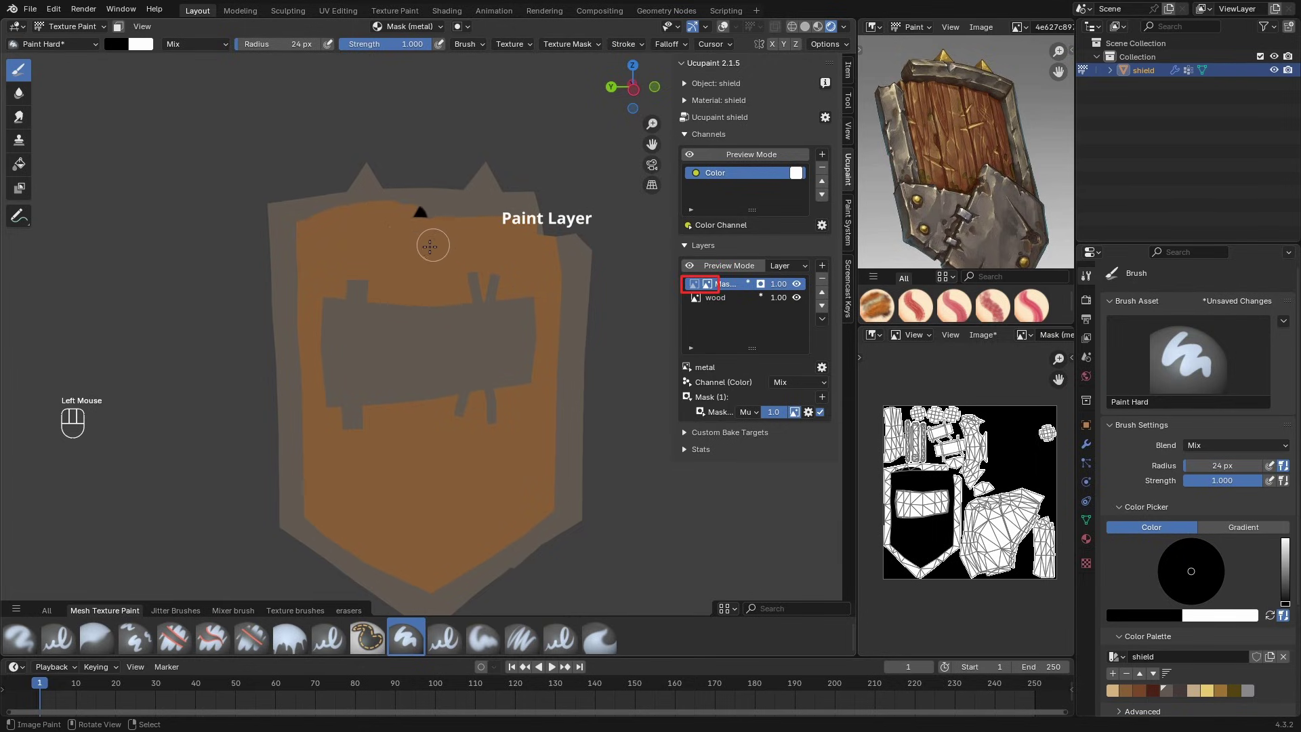
pyautogui.moveTo(397, 253); pyautogui.dragTo(407, 255, button='middle')
pyautogui.hotkey('ctrl', 'z')
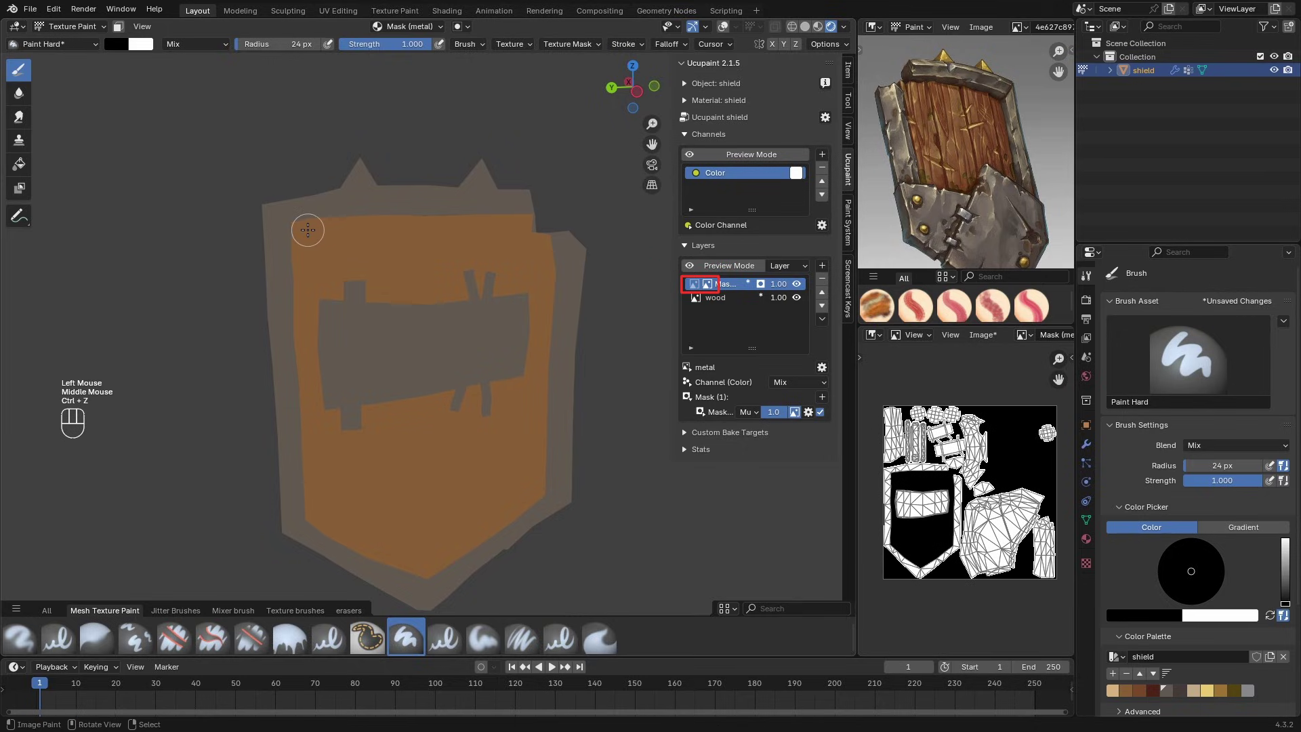
# Step: Reduce the brush radius to 11 px and reshape the back wood's upper corner on the metal mask with black and white strokes
pyautogui.press('f')
pyautogui.click(302, 232)
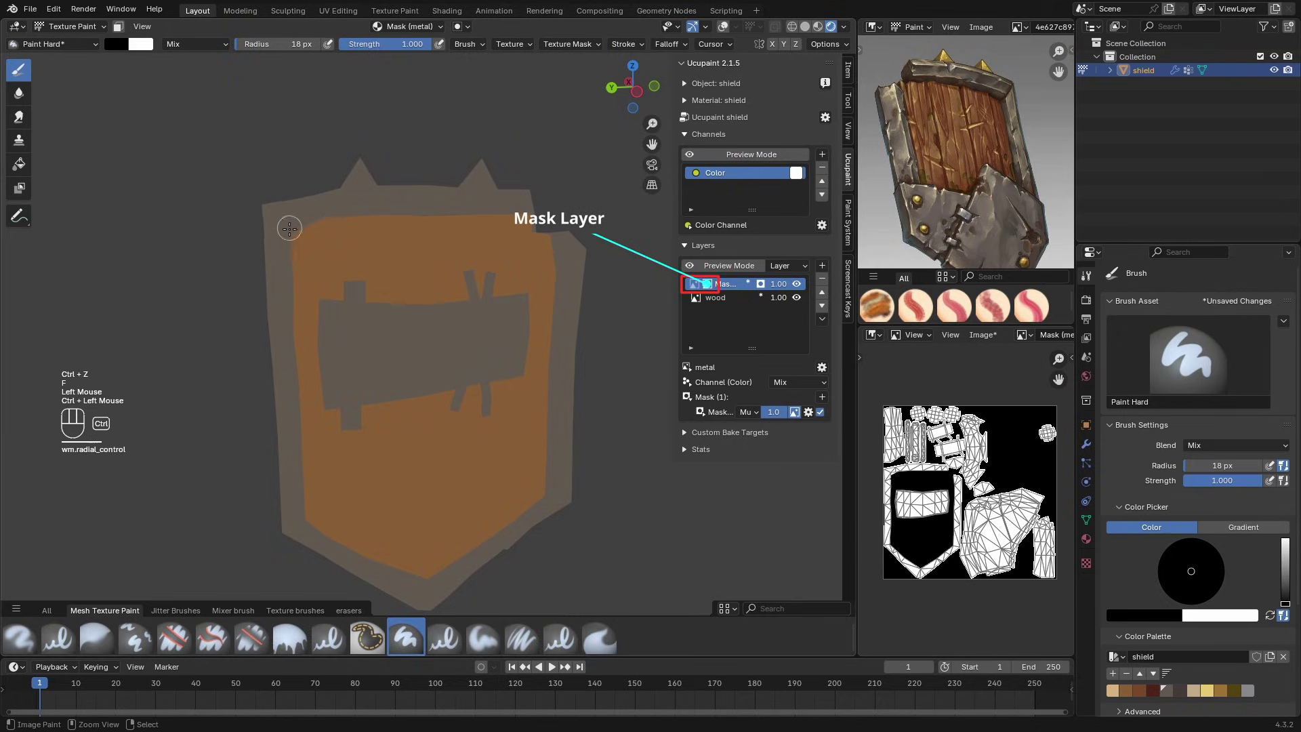
pyautogui.moveTo(308, 261)
pyautogui.keyDown('ctrl'); pyautogui.mouseDown(button='middle')
pyautogui.moveTo(279, 249)
pyautogui.moveTo(269, 212)
pyautogui.mouseUp(button='middle'); pyautogui.keyUp('ctrl')
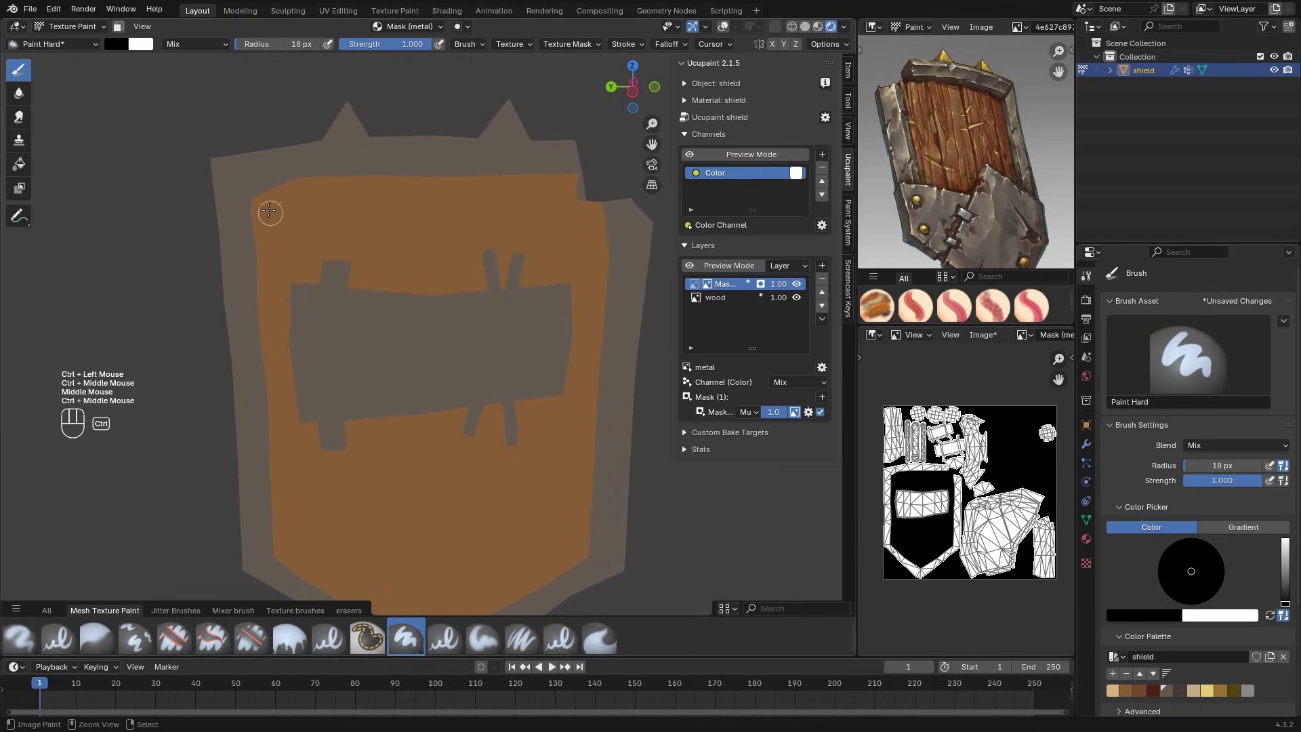
pyautogui.click(263, 196)
pyautogui.press('f')
pyautogui.click(269, 194)
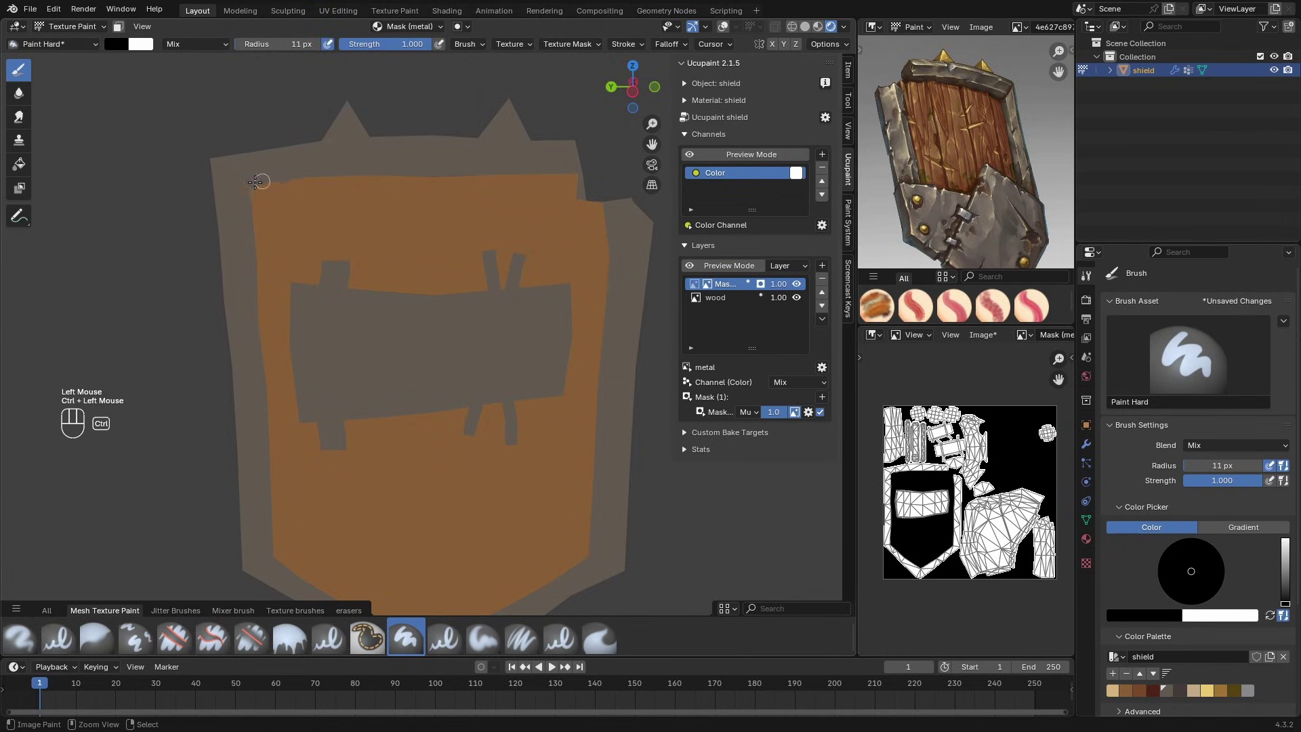
pyautogui.moveTo(254, 182)
pyautogui.keyDown('ctrl'); pyautogui.mouseDown()
pyautogui.moveTo(298, 173)
pyautogui.moveTo(246, 208)
pyautogui.mouseUp(); pyautogui.keyUp('ctrl')
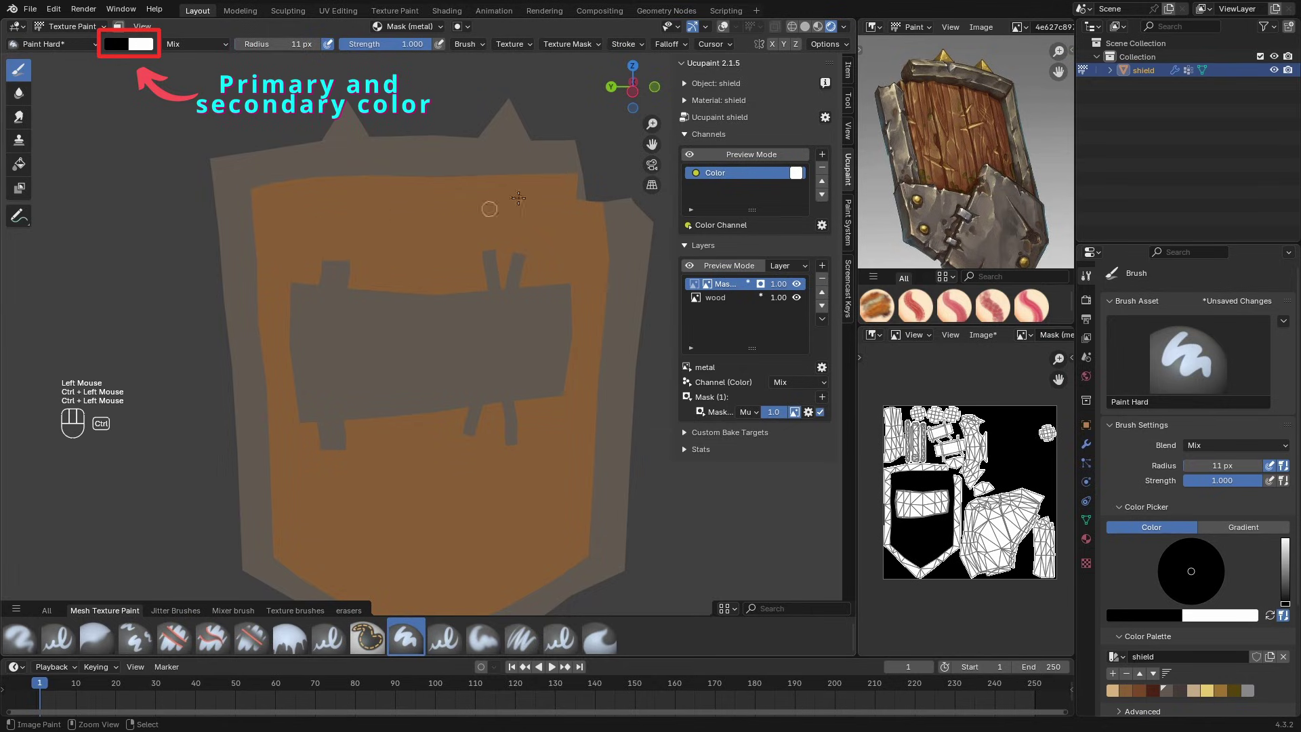
# Step: Refine the wood-to-metal border on the mask at the remaining corners and along the lower edges of the shield's back
pyautogui.moveTo(519, 198); pyautogui.dragTo(566, 178, button='middle')
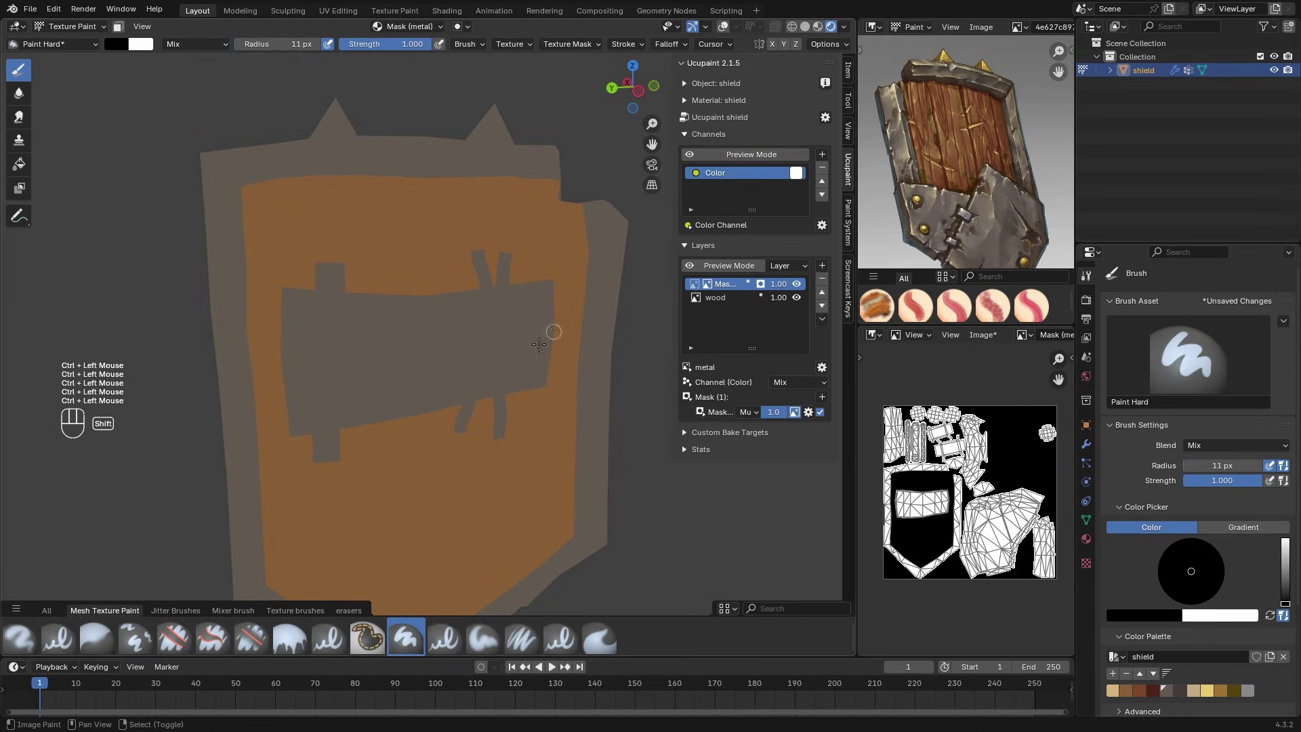
pyautogui.keyDown('shift'); pyautogui.moveTo(538, 344); pyautogui.dragTo(508, 373, button='middle'); pyautogui.keyUp('shift')
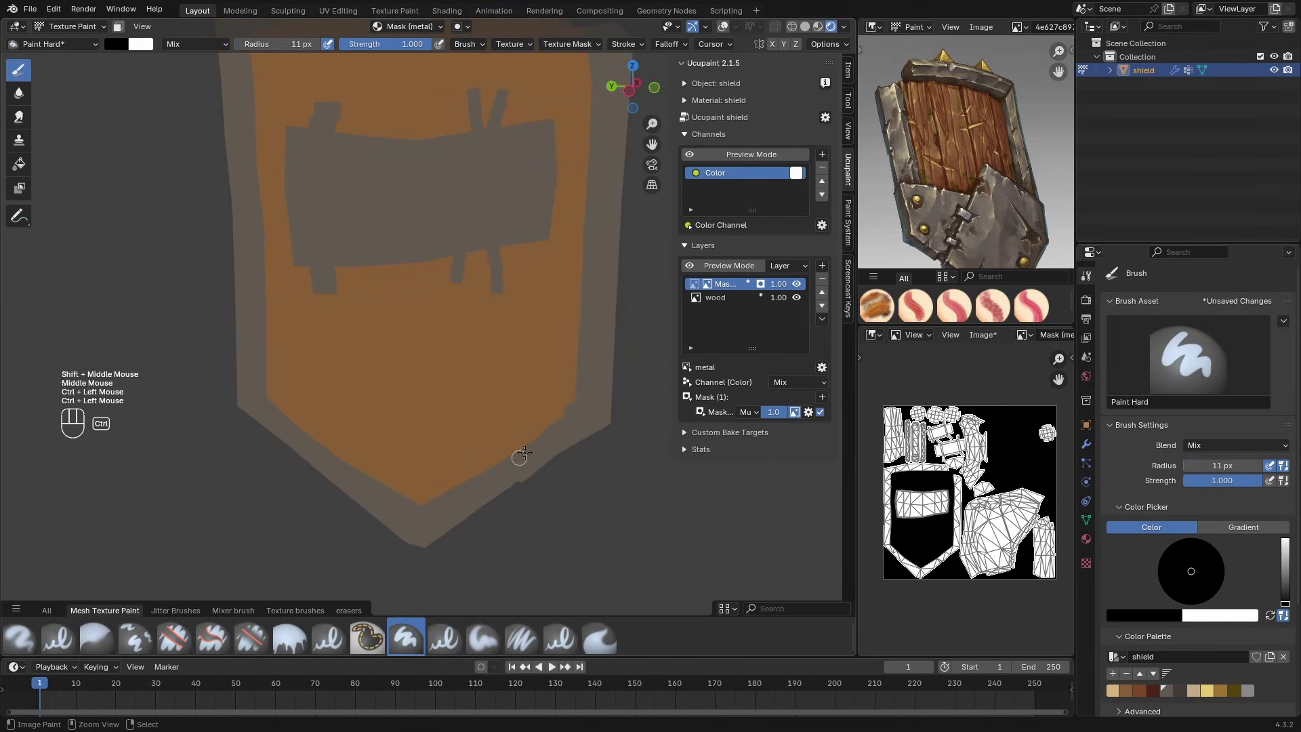
pyautogui.moveTo(580, 392); pyautogui.dragTo(234, 428, button='middle')
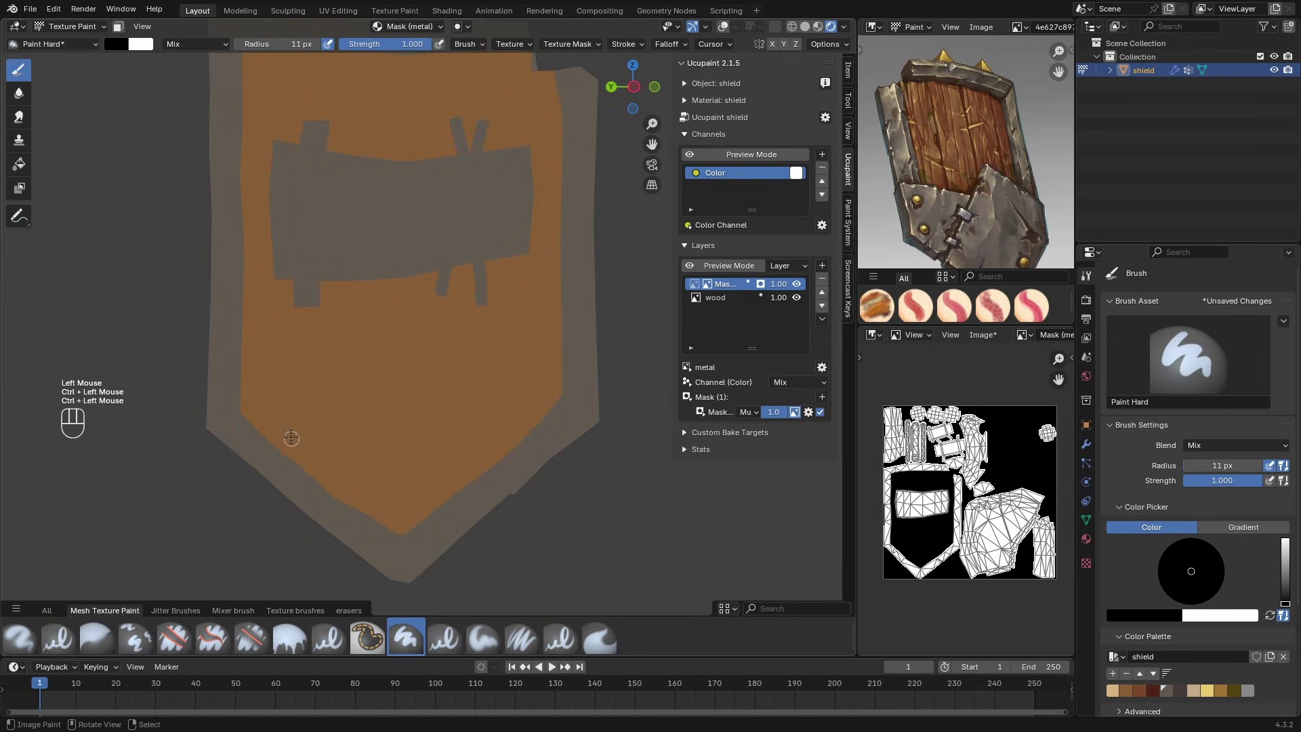
pyautogui.moveTo(291, 438); pyautogui.dragTo(596, 453, button='middle')
pyautogui.keyDown('shift'); pyautogui.moveTo(487, 267); pyautogui.dragTo(490, 305, button='middle'); pyautogui.keyUp('shift')
# Step: Make the wood layer active and set up the Paint Soft brush with a new falloff, 40 px radius and sampled wood color
pyautogui.click(696, 296)
pyautogui.click(483, 637)
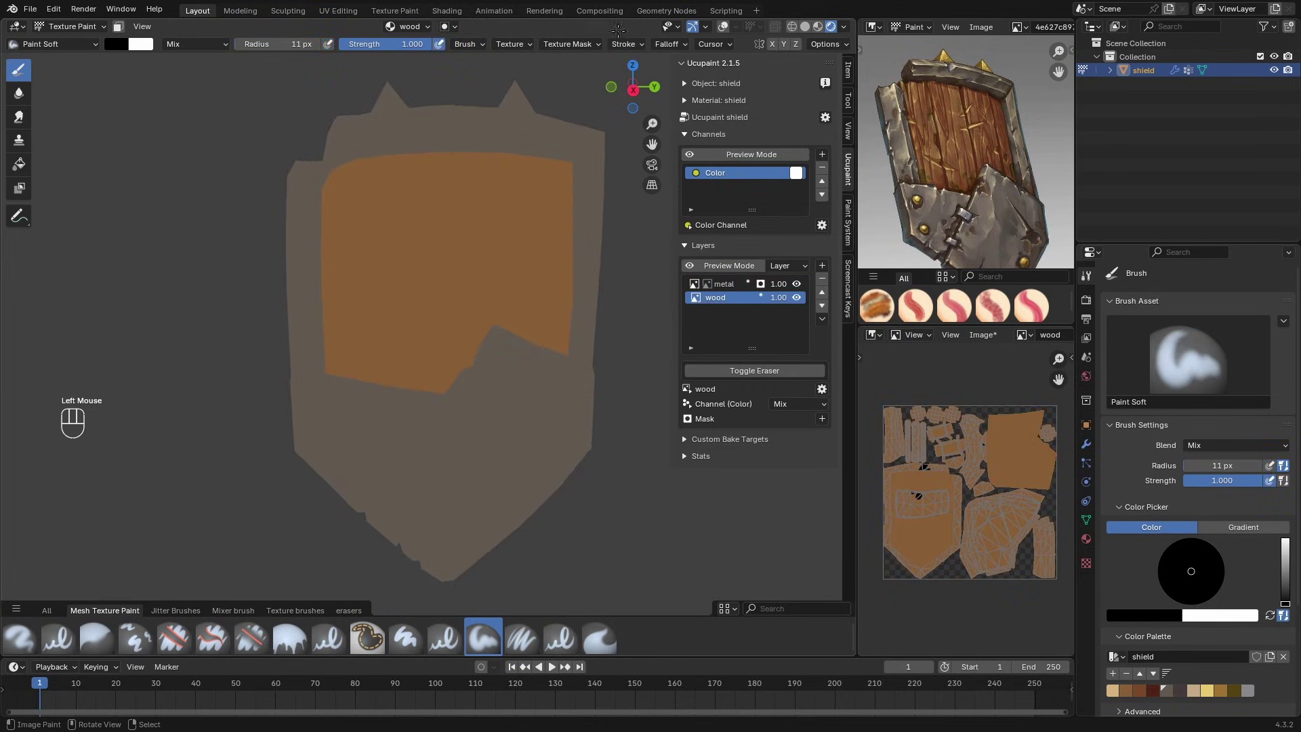
pyautogui.click(670, 44)
pyautogui.click(667, 74)
pyautogui.click(650, 122)
pyautogui.press('s')
pyautogui.press('f')
pyautogui.click(565, 315)
pyautogui.press('s')
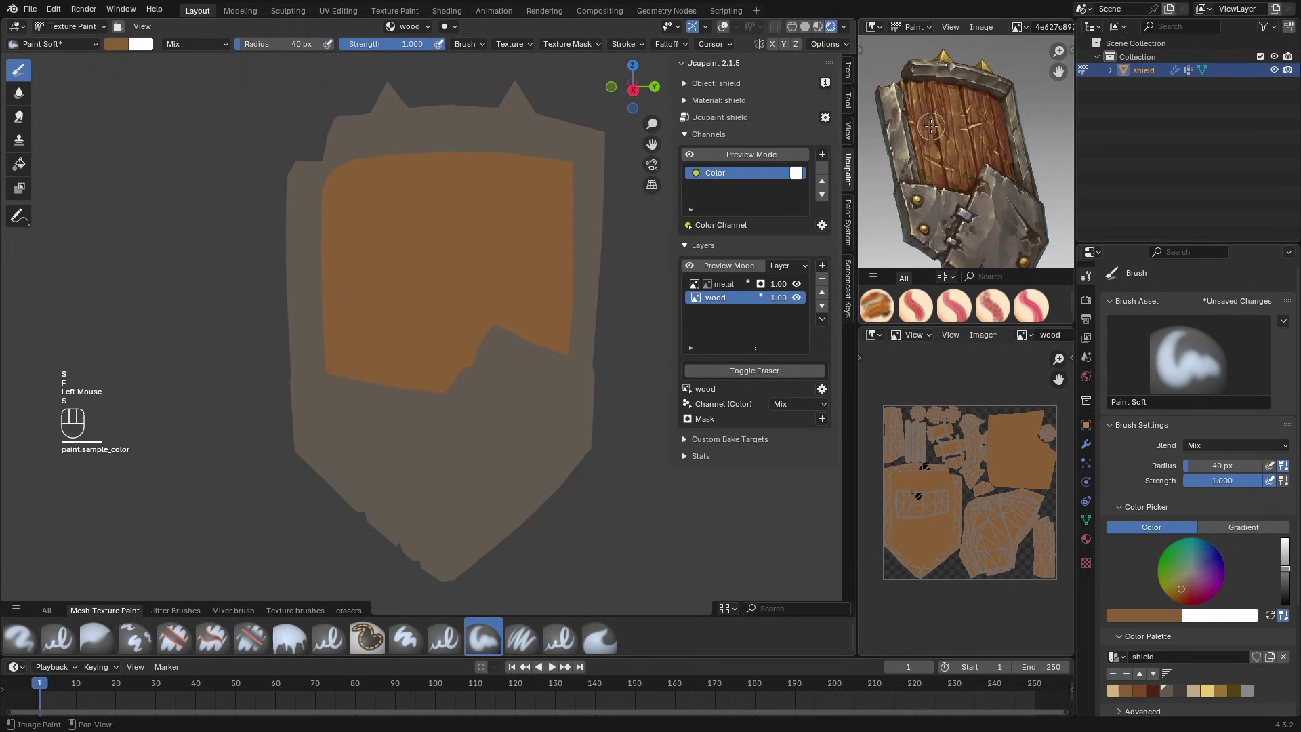
# Step: Paint soft vertical streaks of reddish brown and olive yellow over the shield's front wood panel
pyautogui.click(1138, 689)
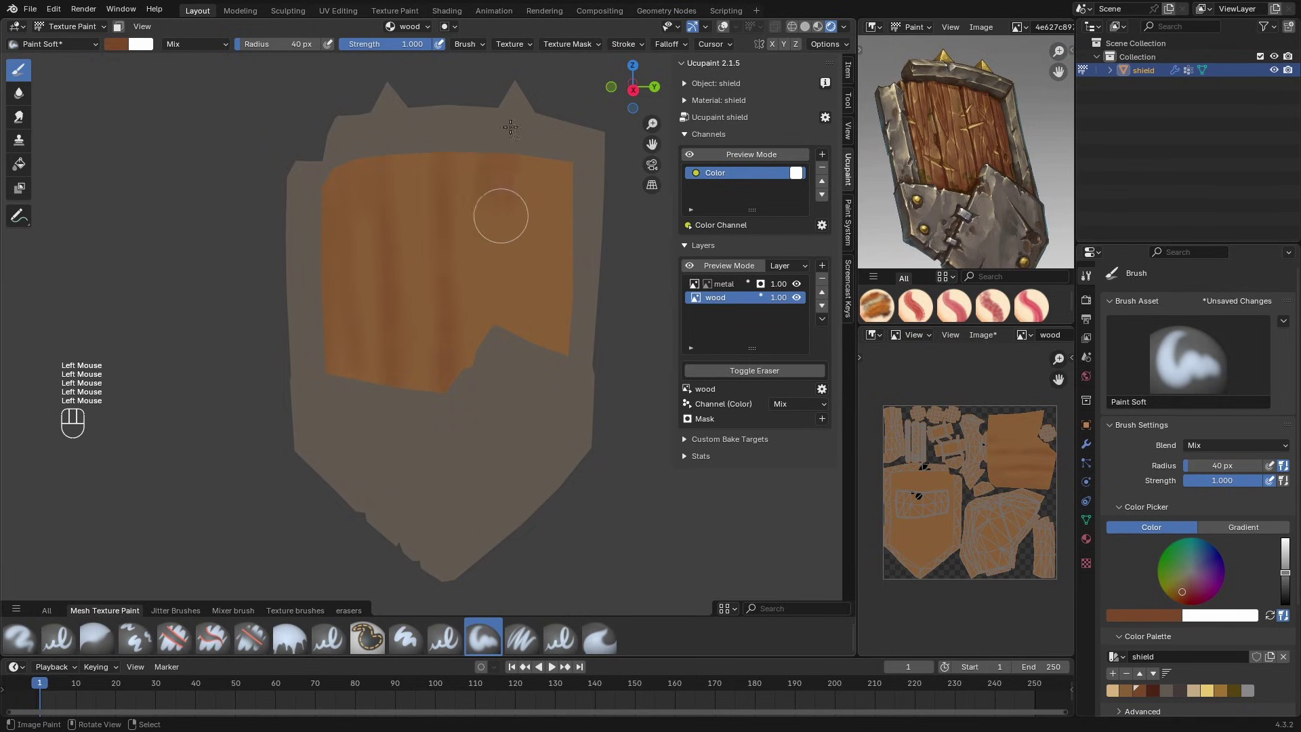
pyautogui.moveTo(515, 141); pyautogui.dragTo(508, 349)
pyautogui.press('s')
pyautogui.press('w')
pyautogui.click(410, 137)
pyautogui.moveTo(441, 291); pyautogui.dragTo(455, 292)
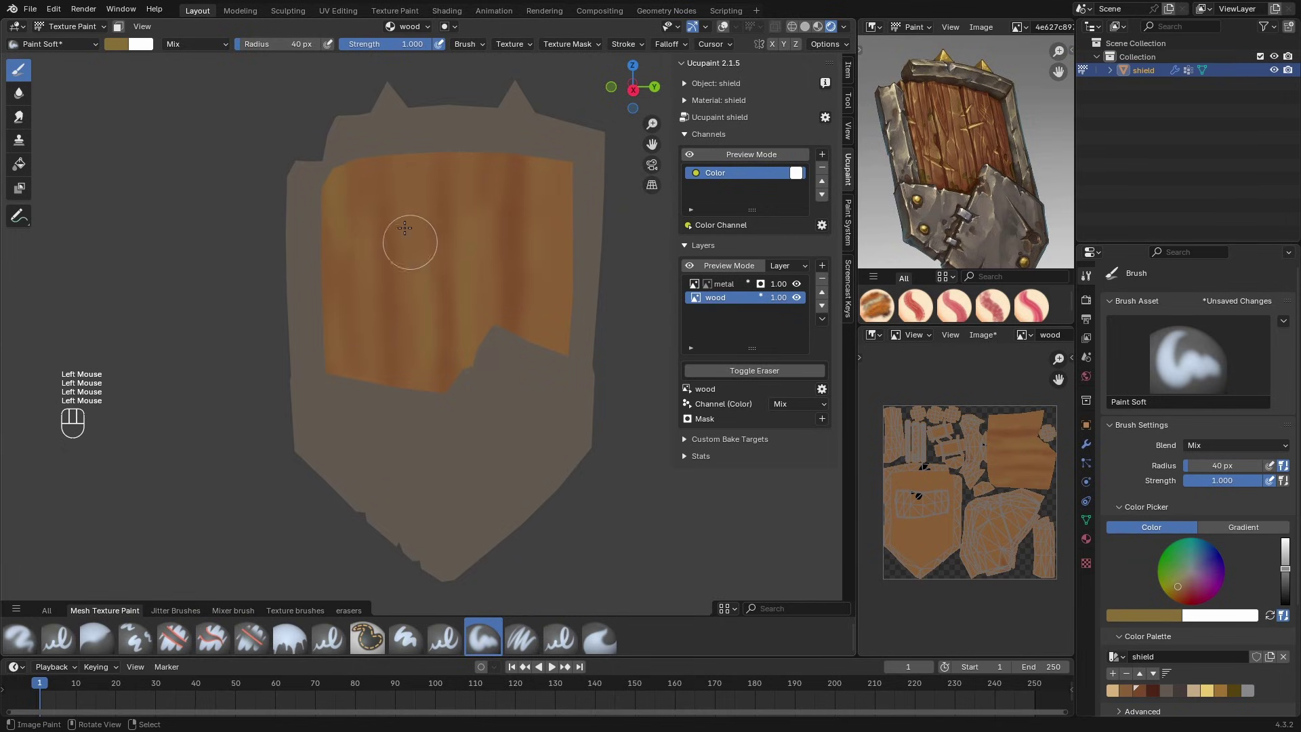
pyautogui.press('s')
pyautogui.press('w')
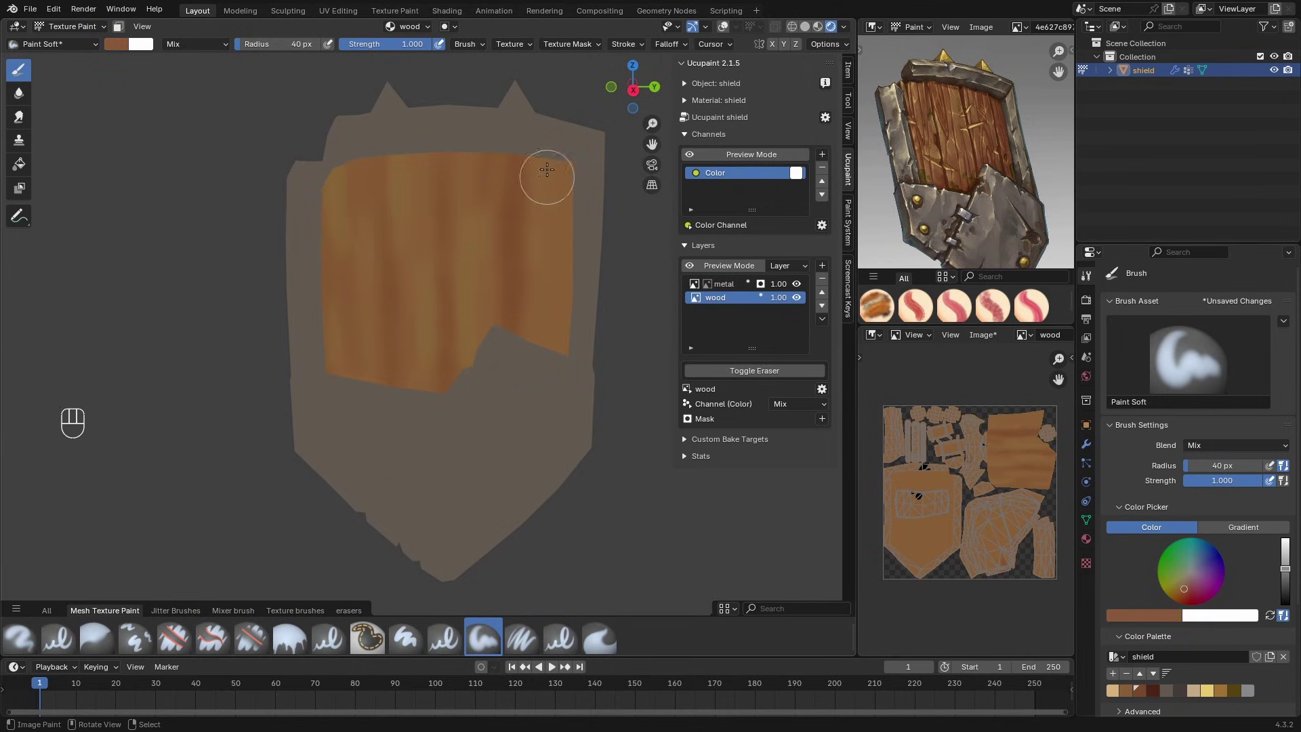
# Step: Paint soft vertical reddish-brown streaks over the wood on the shield's back
pyautogui.moveTo(395, 252)
pyautogui.mouseDown(button='middle')
pyautogui.moveTo(232, 305)
pyautogui.moveTo(319, 445)
pyautogui.moveTo(349, 212)
pyautogui.moveTo(313, 308)
pyautogui.moveTo(336, 299)
pyautogui.mouseUp(button='middle')
pyautogui.press('s')
pyautogui.moveTo(401, 169); pyautogui.dragTo(399, 269, button='middle')
pyautogui.moveTo(399, 462); pyautogui.dragTo(466, 139, button='middle')
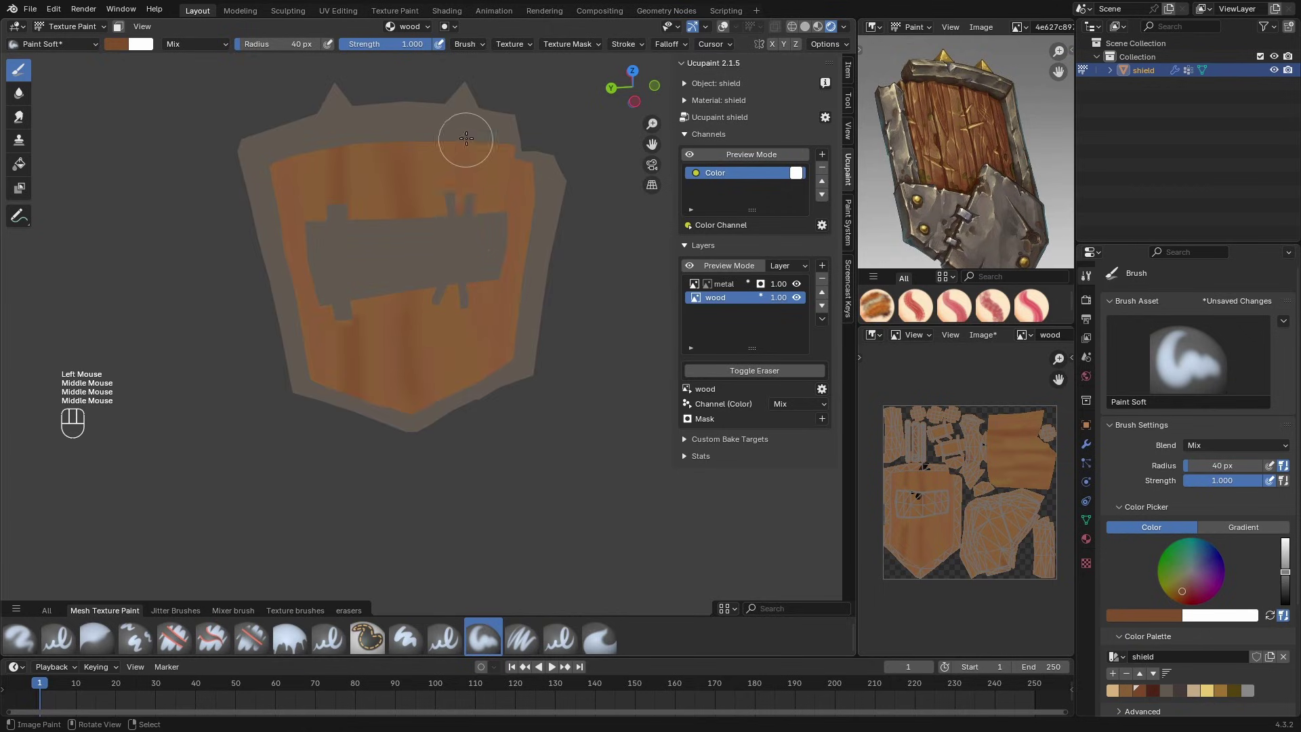
pyautogui.moveTo(473, 298)
pyautogui.mouseDown(button='middle')
pyautogui.moveTo(474, 213)
pyautogui.moveTo(407, 227)
pyautogui.moveTo(409, 238)
pyautogui.mouseUp(button='middle')
# Step: Vary the back wood with soft streaks in orange-brown and yellowish tones picked from the sampled wood color
pyautogui.press('s')
pyautogui.press('w')
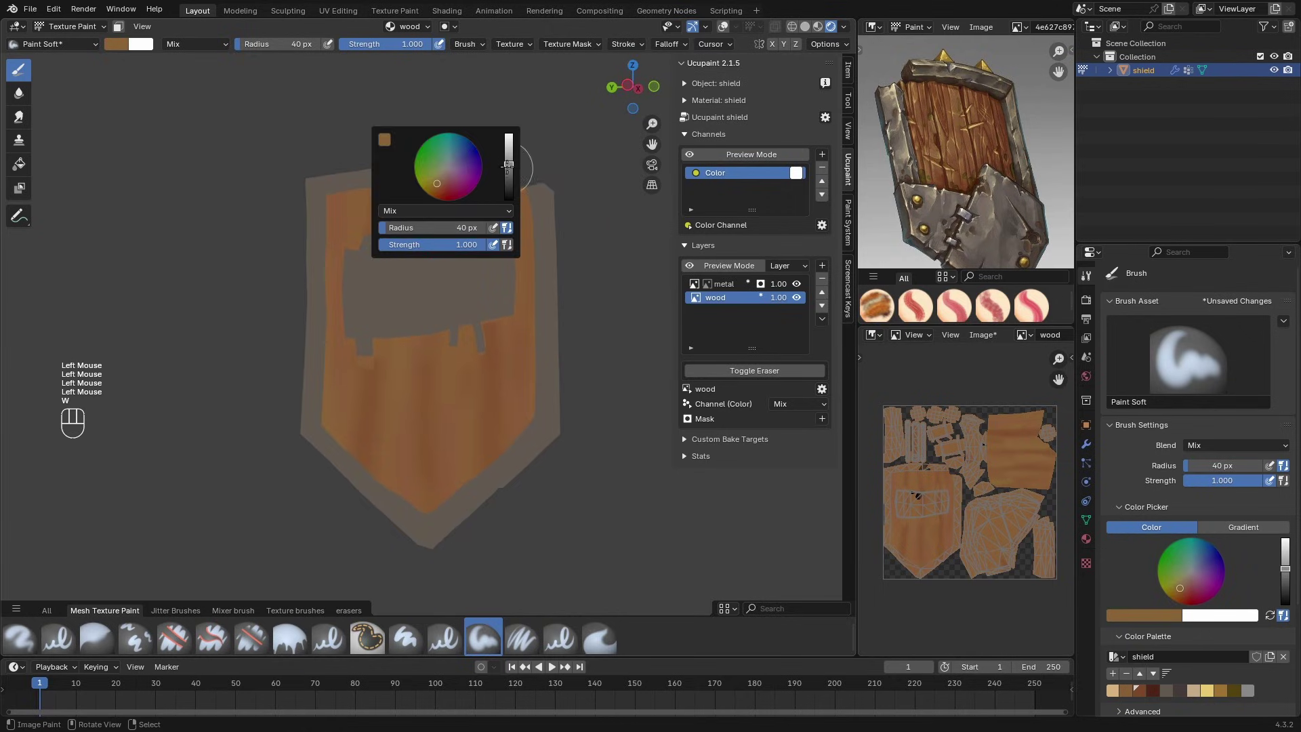
pyautogui.click(435, 184)
pyautogui.moveTo(337, 168); pyautogui.dragTo(485, 238, button='middle')
pyautogui.press('w')
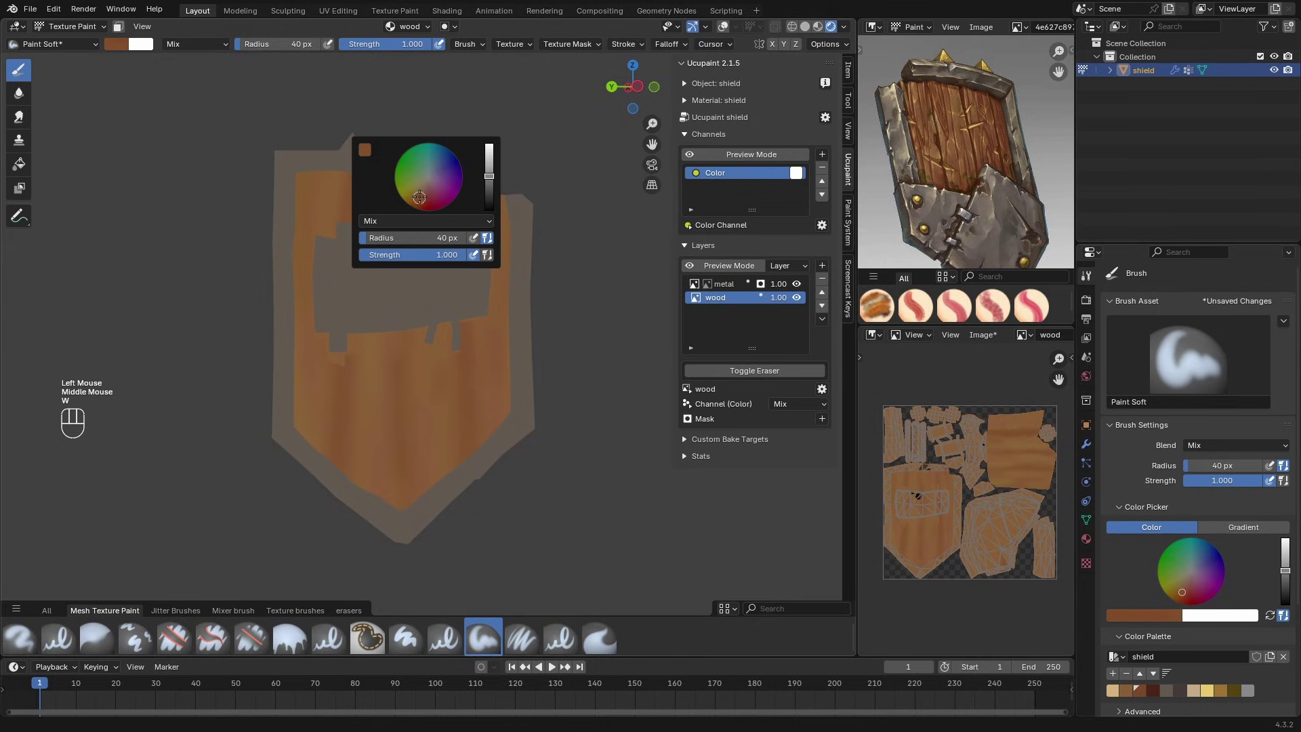
pyautogui.click(516, 178)
pyautogui.press('w')
pyautogui.click(299, 185)
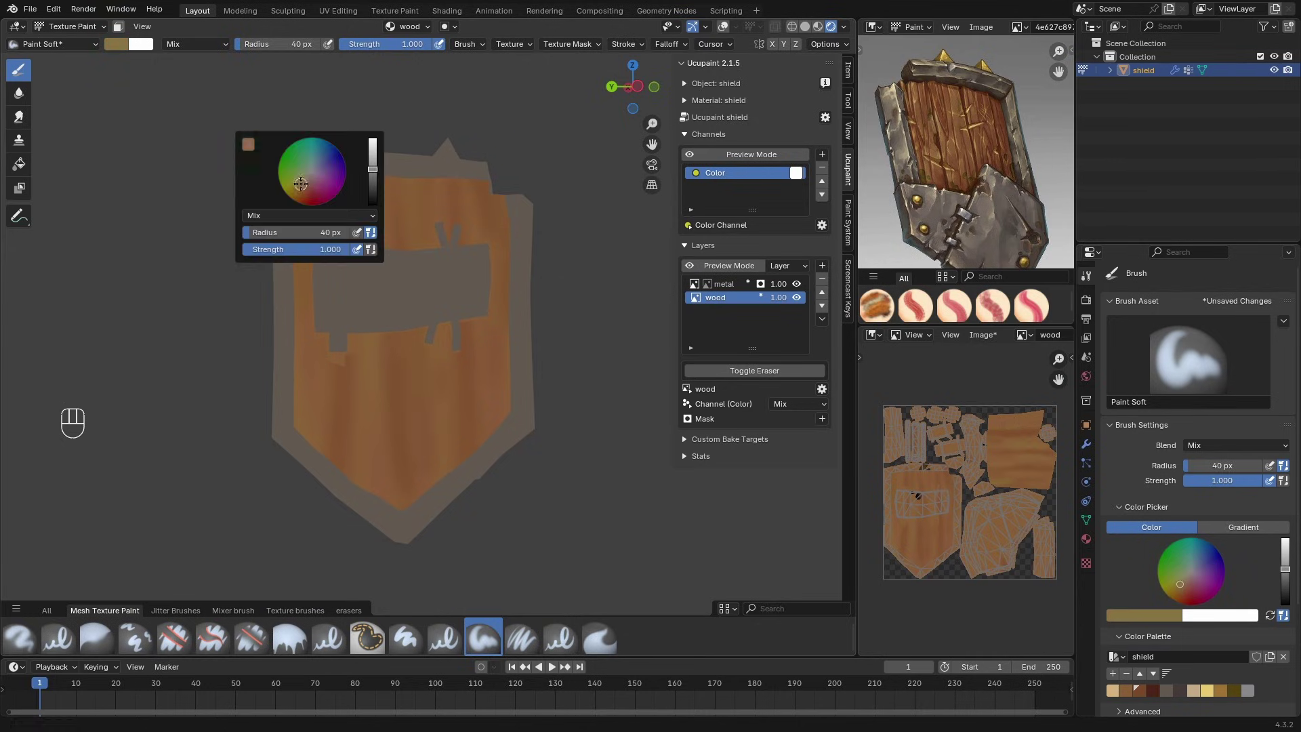
pyautogui.moveTo(366, 296)
pyautogui.mouseDown(button='middle')
pyautogui.moveTo(542, 298)
pyautogui.moveTo(434, 298)
pyautogui.mouseUp(button='middle')
# Step: Make the metal layer's image active and paint soft dark brown patches over the metal, enlarging the brush to 78 px
pyautogui.click(723, 283)
pyautogui.hotkey('shift', 'x')
pyautogui.press('w')
pyautogui.click(447, 356)
pyautogui.press('f')
pyautogui.click(542, 415)
pyautogui.moveTo(528, 420)
pyautogui.mouseDown()
pyautogui.moveTo(546, 348)
pyautogui.moveTo(504, 420)
pyautogui.mouseUp()
pyautogui.moveTo(304, 258); pyautogui.dragTo(384, 244, button='middle')
pyautogui.press('f')
pyautogui.click(384, 244)
pyautogui.moveTo(474, 223); pyautogui.dragTo(379, 251, button='middle')
pyautogui.moveTo(542, 199); pyautogui.dragTo(528, 150, button='middle')
# Step: Shift the sampled metal color and paint soft tonal patches over the front metal plate and rim
pyautogui.press('w')
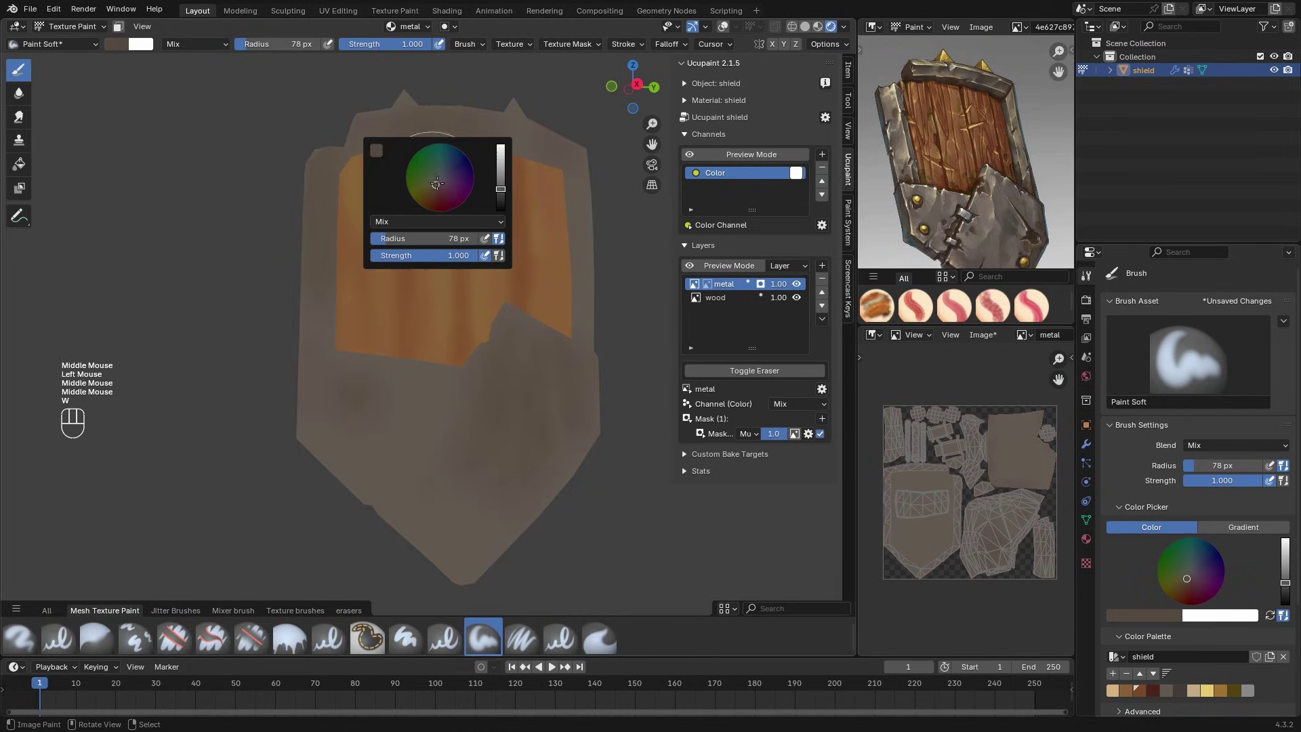
pyautogui.click(437, 183)
pyautogui.moveTo(482, 325); pyautogui.dragTo(536, 406)
pyautogui.moveTo(434, 325); pyautogui.dragTo(424, 322, button='middle')
pyautogui.press('f')
pyautogui.click(363, 389)
pyautogui.moveTo(318, 362); pyautogui.dragTo(369, 437)
pyautogui.moveTo(376, 495); pyautogui.dragTo(501, 468)
pyautogui.moveTo(501, 420)
pyautogui.keyDown('ctrl'); pyautogui.mouseDown(button='middle')
pyautogui.moveTo(474, 339)
pyautogui.moveTo(372, 302)
pyautogui.mouseUp(button='middle'); pyautogui.keyUp('ctrl')
pyautogui.moveTo(371, 302); pyautogui.dragTo(492, 274)
# Step: Set a purplish gray and a 72 px radius, and tint the metal rim on the shield's back
pyautogui.press('w')
pyautogui.click(306, 250)
pyautogui.press('f')
pyautogui.click(302, 389)
pyautogui.moveTo(393, 406); pyautogui.dragTo(401, 435, button='middle')
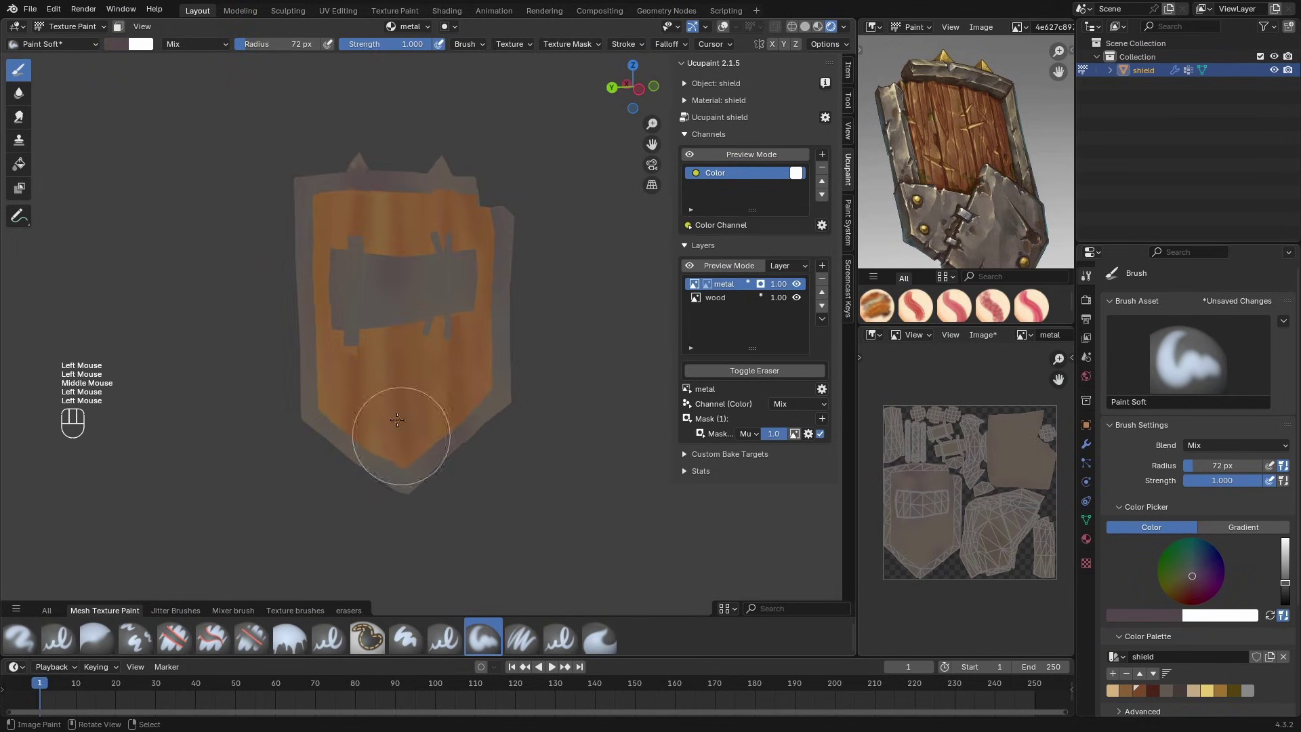
pyautogui.moveTo(402, 436); pyautogui.dragTo(322, 254)
# Step: Switch the metal layer's mask off and on again to compare, and save the file
pyautogui.click(761, 284)
pyautogui.click(760, 283)
pyautogui.moveTo(591, 290); pyautogui.dragTo(429, 253, button='middle')
pyautogui.moveTo(443, 331); pyautogui.dragTo(379, 467, button='middle')
pyautogui.keyDown('shift'); pyautogui.moveTo(366, 467); pyautogui.dragTo(426, 352, button='middle'); pyautogui.keyUp('shift')
pyautogui.hotkey('ctrl', 's')
# Step: Show the viewport overlays and select the linked faces of the front plate's upper staple in Edit Mode, returning to Texture Paint
pyautogui.hotkey('alt', 'shift', 'z')
pyautogui.press('Tab')
pyautogui.rightClick(455, 313)
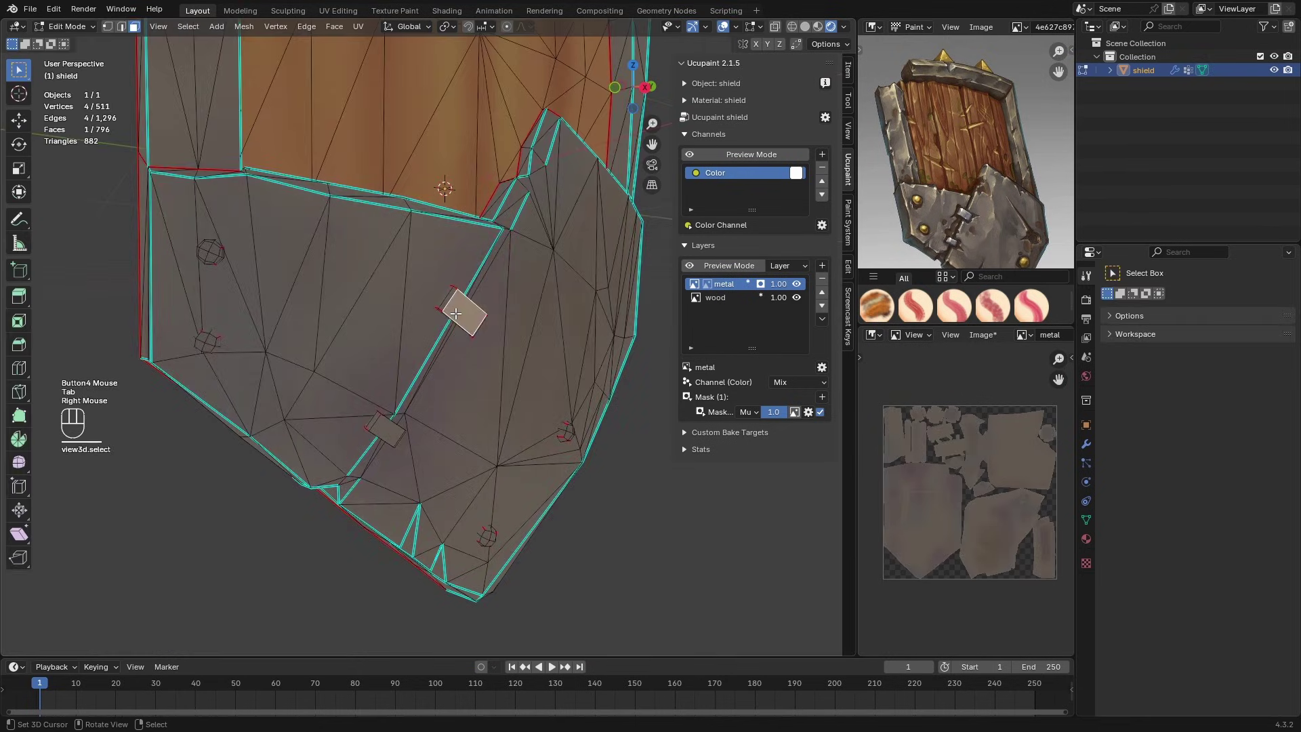
pyautogui.press('l')
pyautogui.hotkey('ctrl', 'n')
pyautogui.press('Tab')
# Step: Try a purplish gray stroke across the upper staple on the metal layer
pyautogui.moveTo(485, 282); pyautogui.dragTo(437, 335)
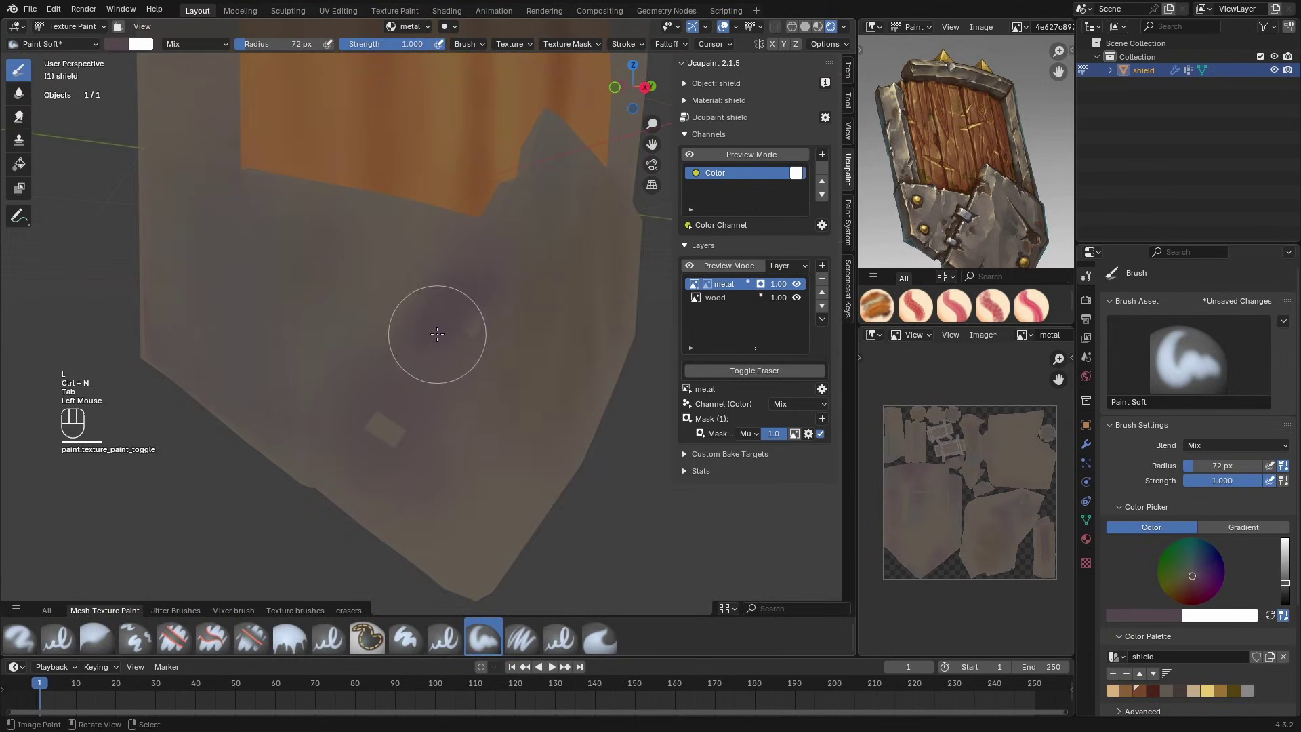
pyautogui.hotkey('ctrl', 'z')
pyautogui.moveTo(435, 415); pyautogui.dragTo(386, 415, button='middle')
# Step: Save all modified paint images and keep the metal layer active
pyautogui.click(413, 32)
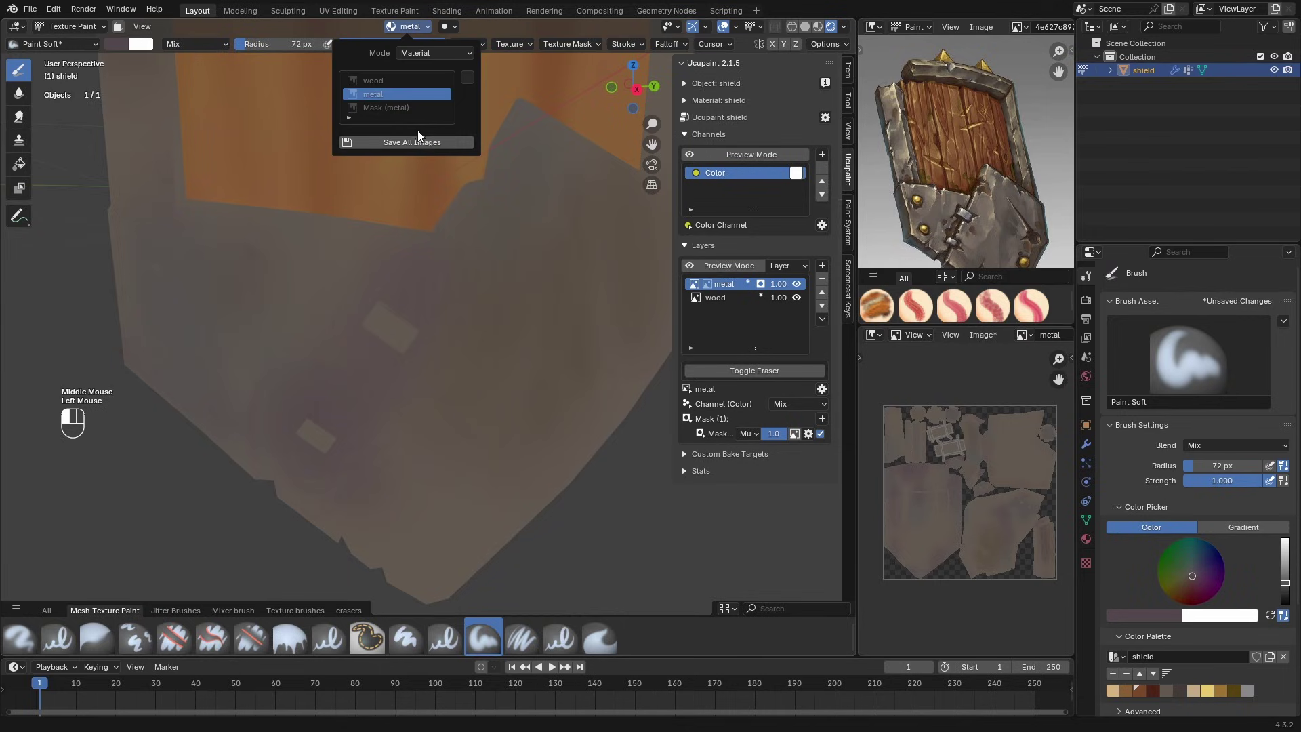
pyautogui.click(418, 136)
pyautogui.moveTo(363, 358); pyautogui.dragTo(352, 334, button='middle')
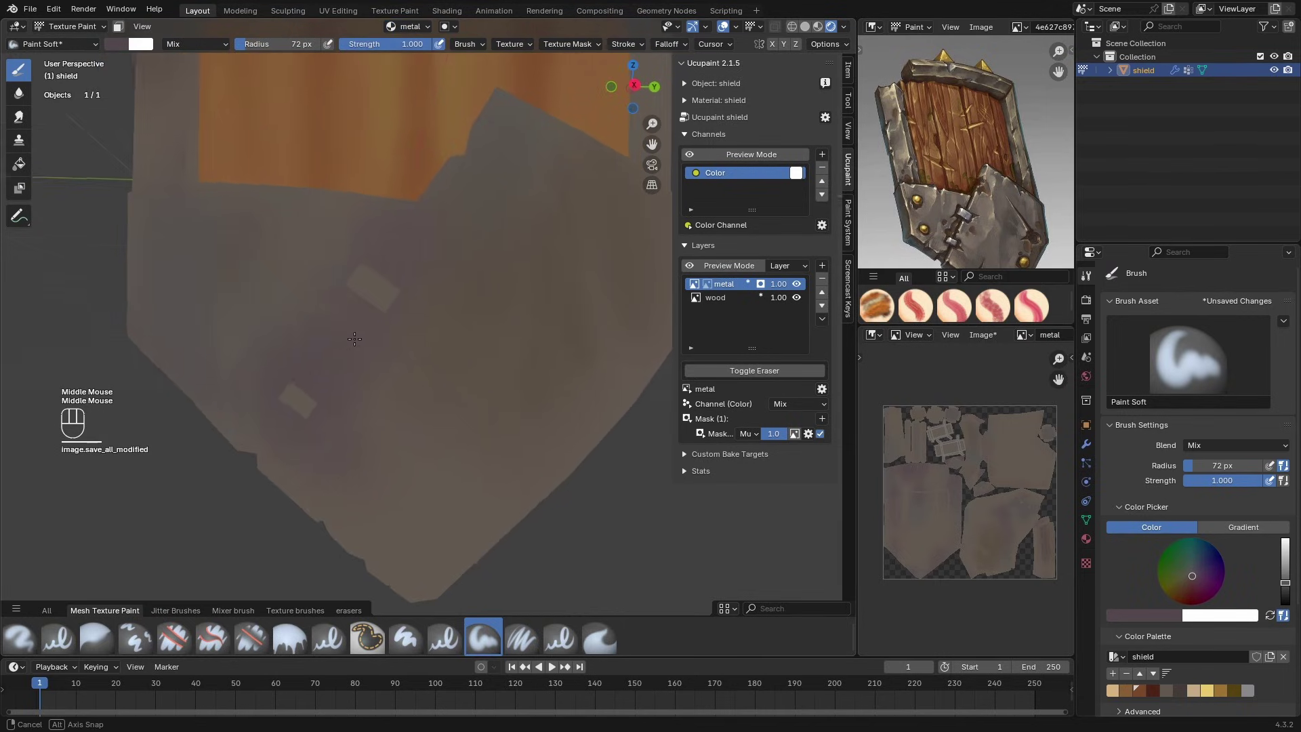
pyautogui.scroll(-3, 353, 334)
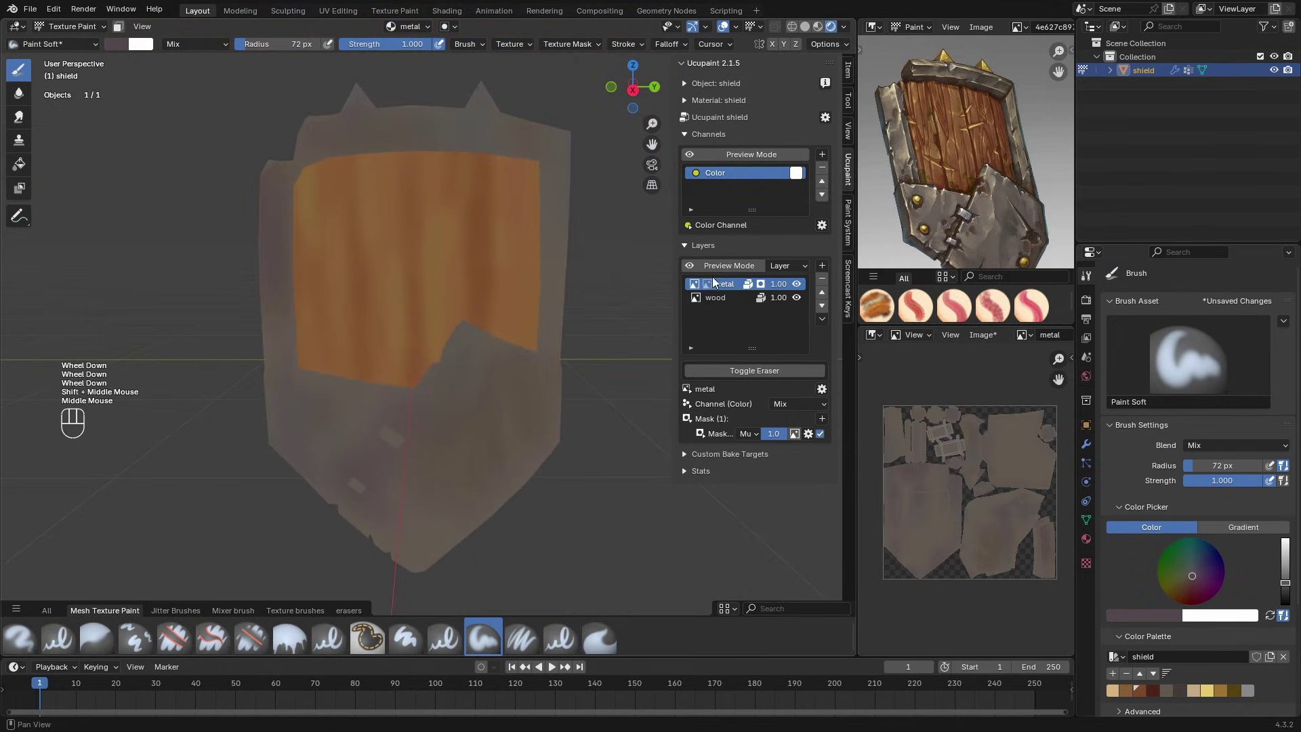
pyautogui.click(712, 283)
# Step: Add a new 4096-resolution image layer named details above the metal layer, using the Color channel and UVMap
pyautogui.moveTo(363, 239); pyautogui.dragTo(404, 258, button='middle')
pyautogui.scroll(-1, 950, 231)
pyautogui.moveTo(950, 232); pyautogui.dragTo(932, 180, button='middle')
pyautogui.scroll(1, 932, 179)
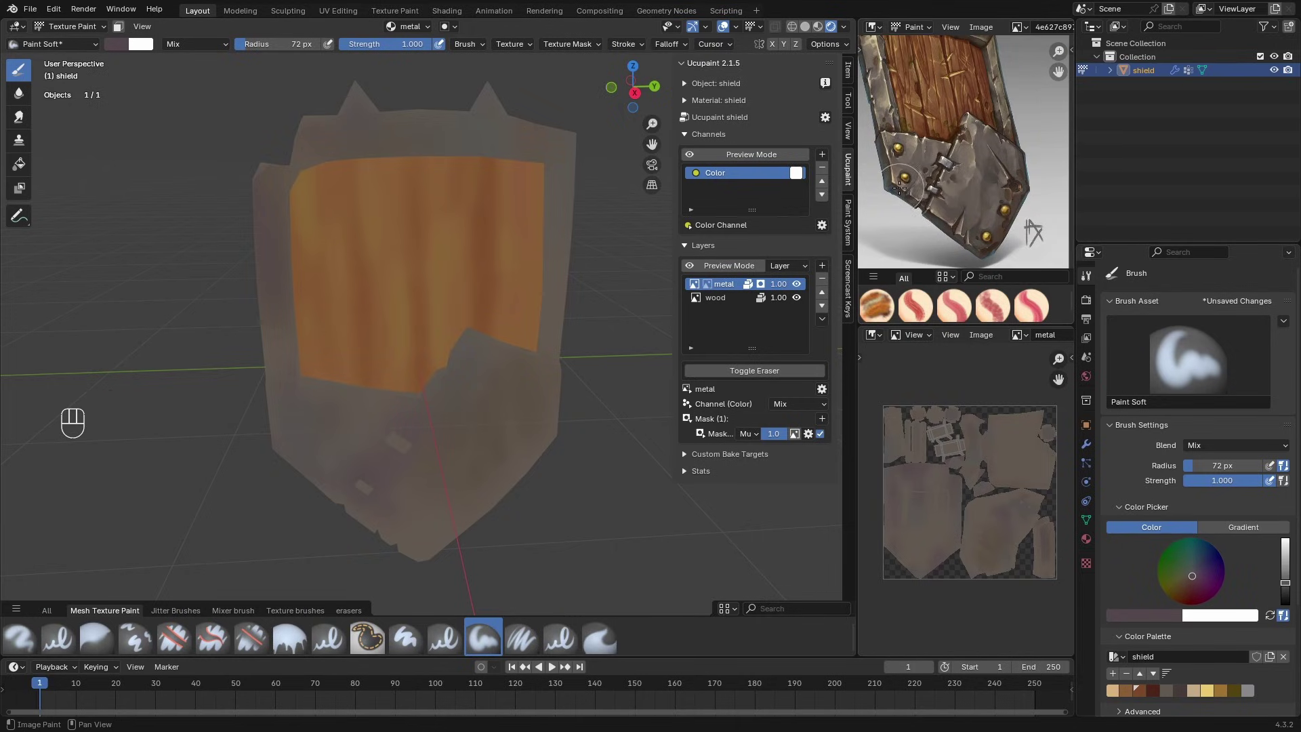
pyautogui.click(824, 266)
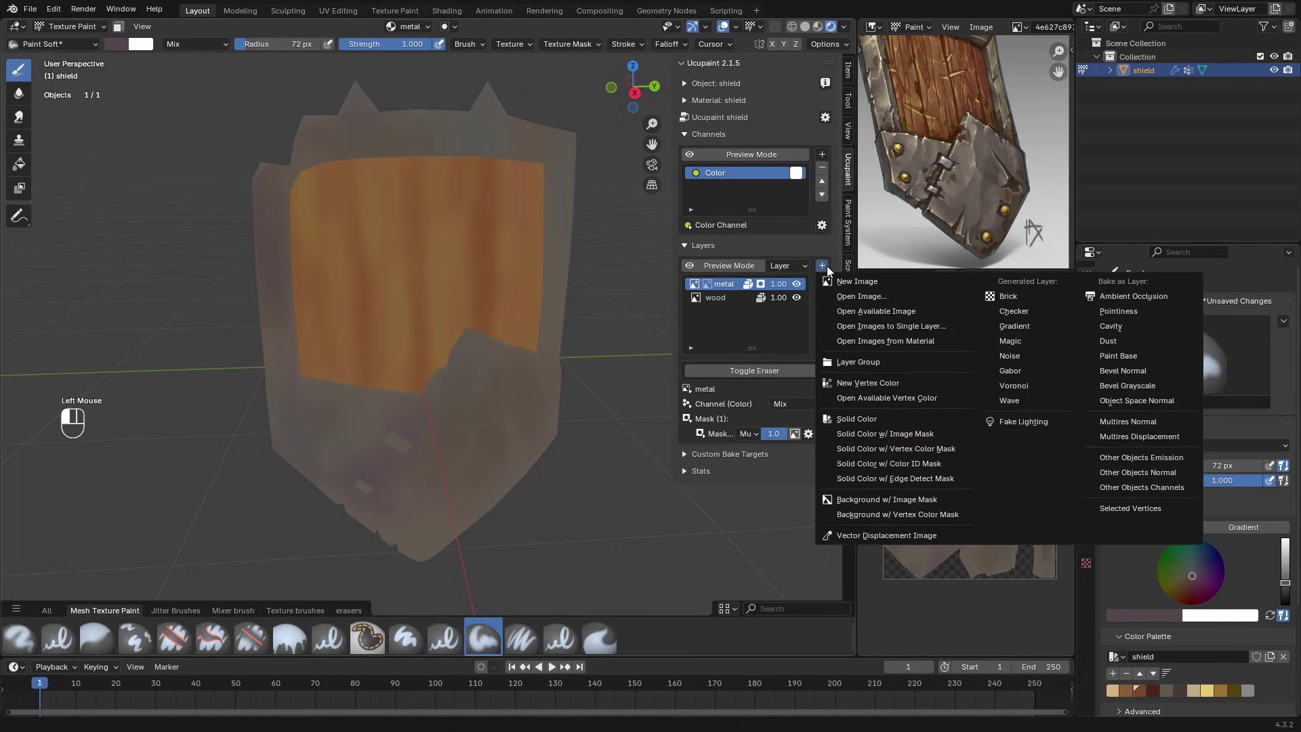
pyautogui.click(872, 283)
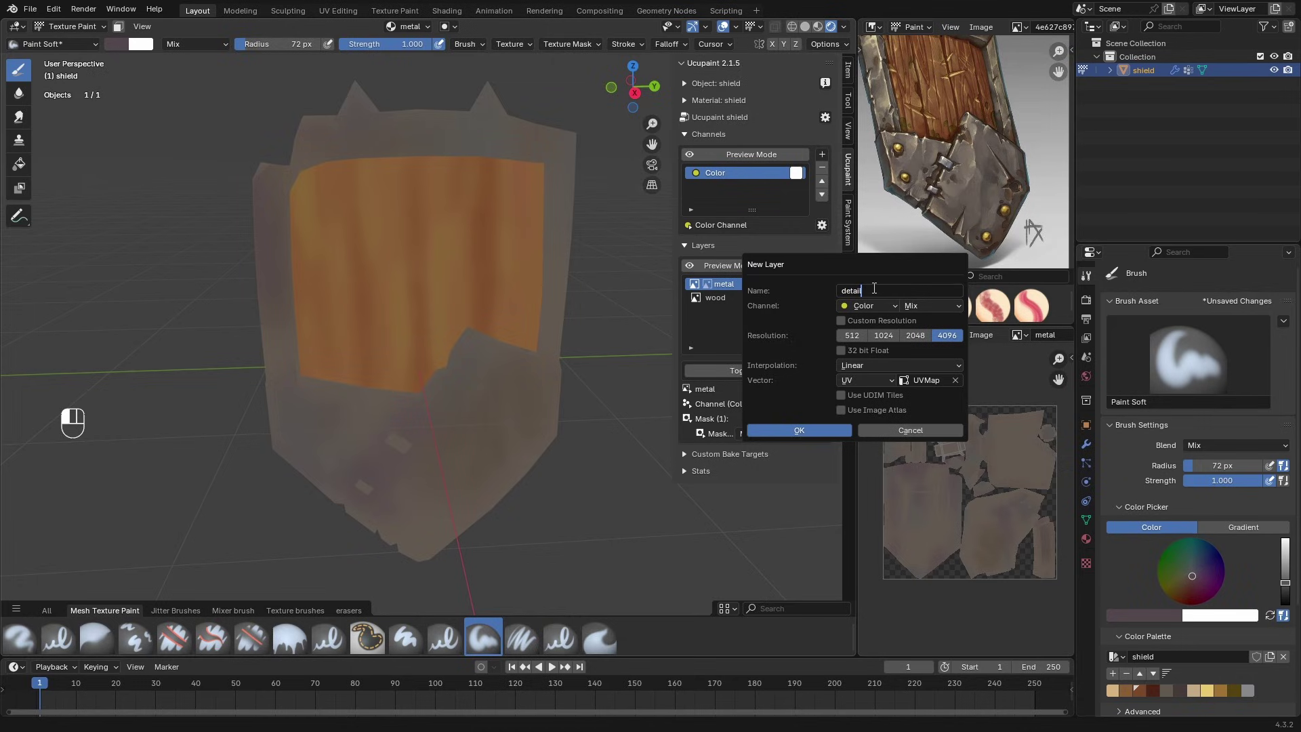
pyautogui.click(798, 430)
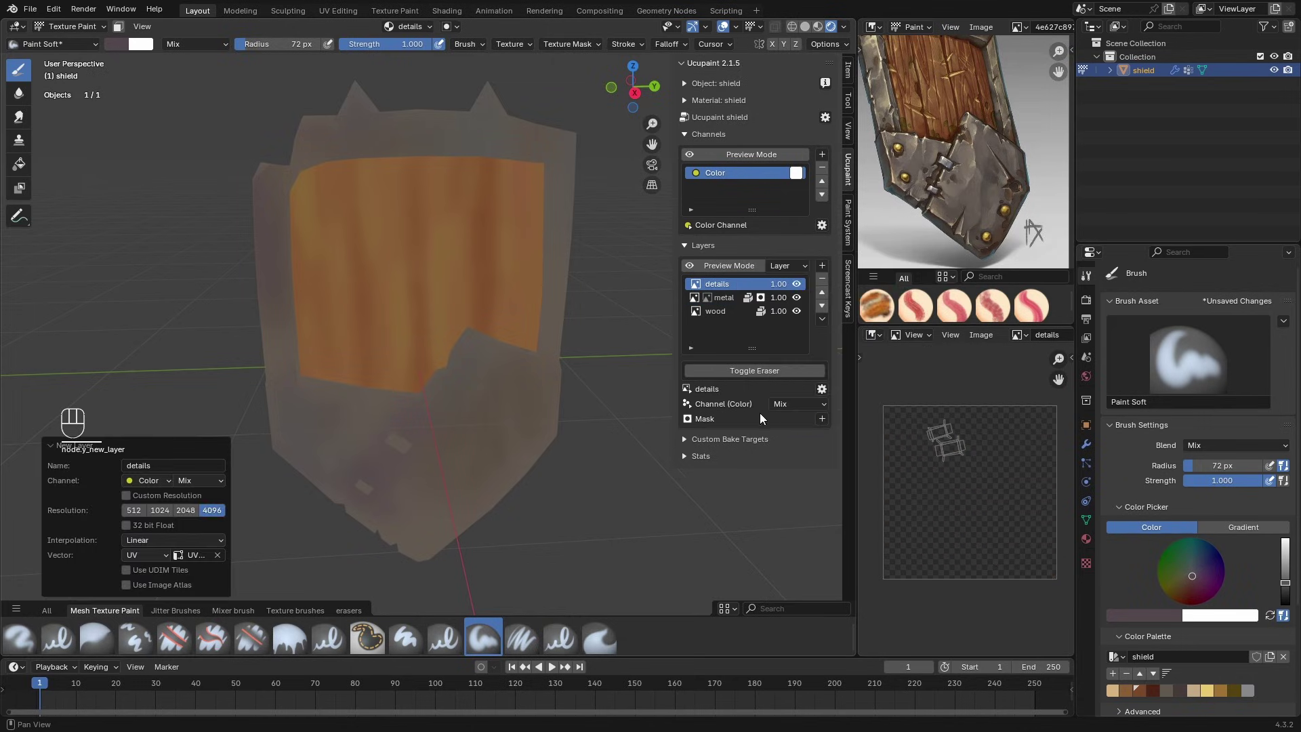
# Step: Fill the entire details layer with the palette's golden brown, slightly darkened
pyautogui.press('5')
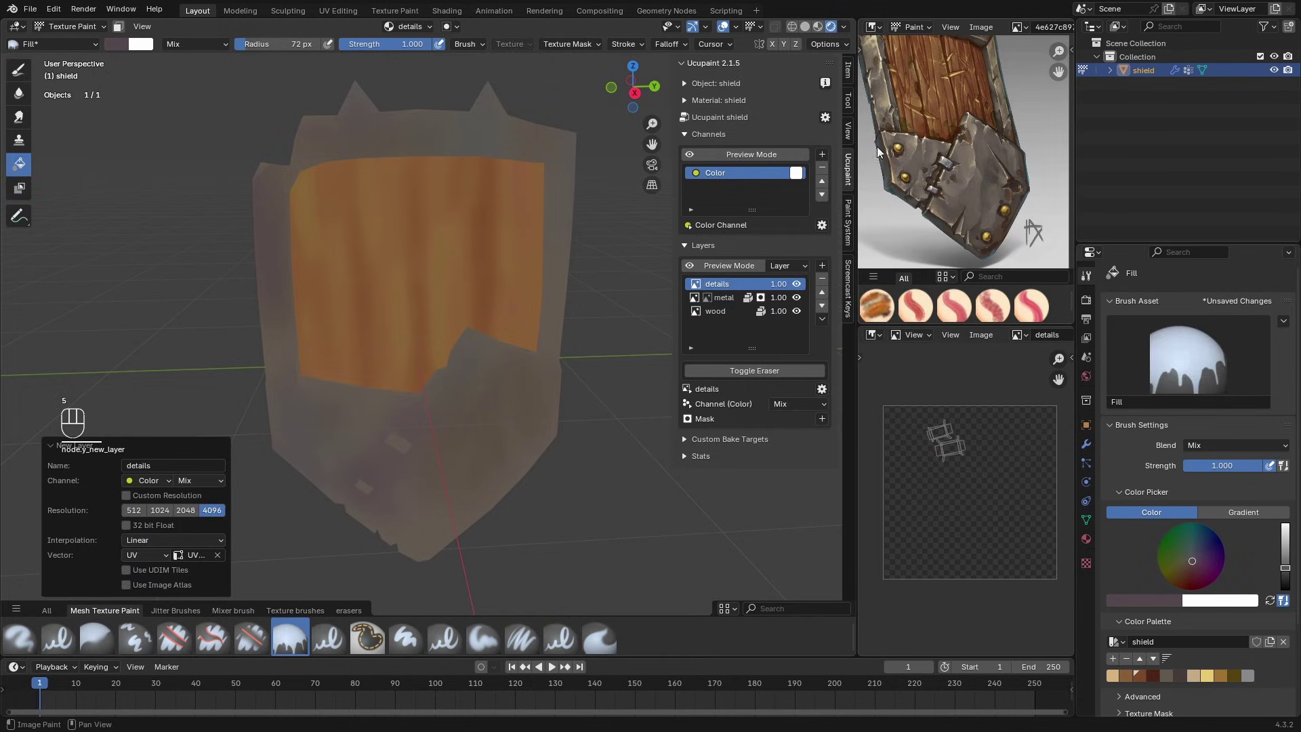
pyautogui.click(1219, 675)
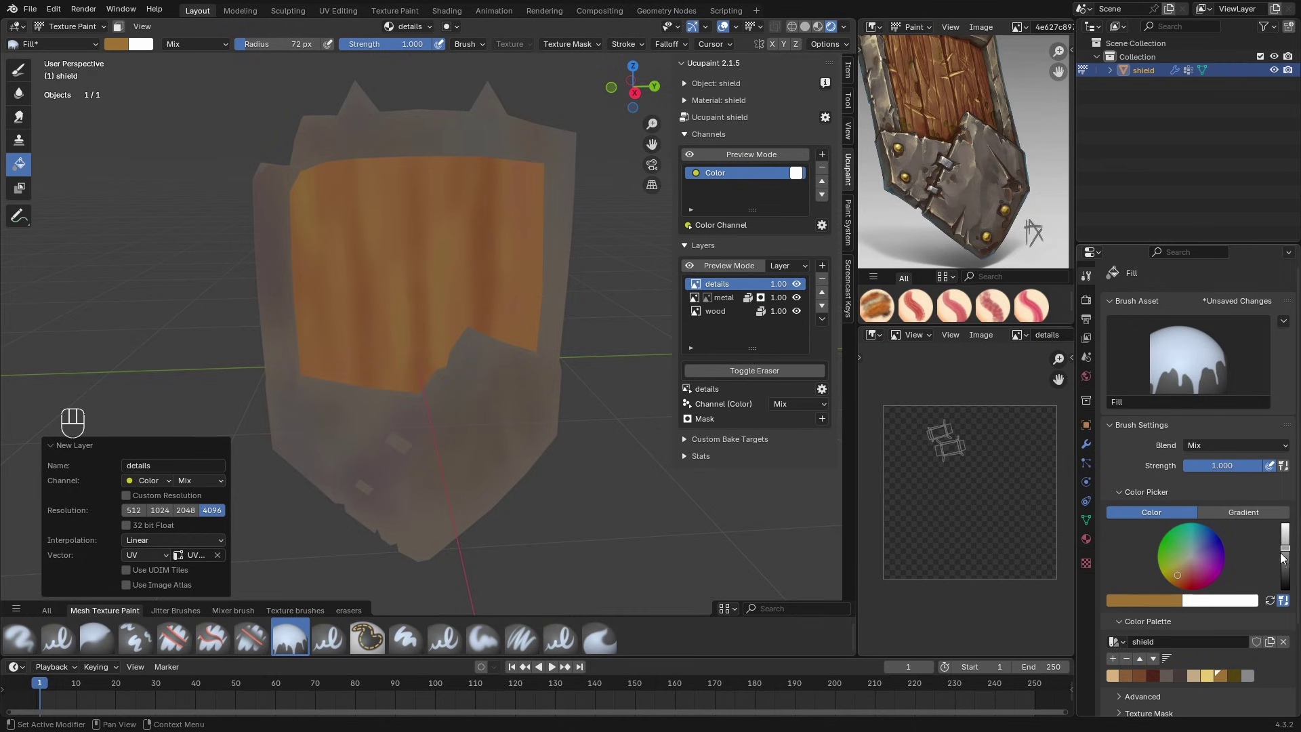
pyautogui.click(1280, 553)
pyautogui.click(501, 364)
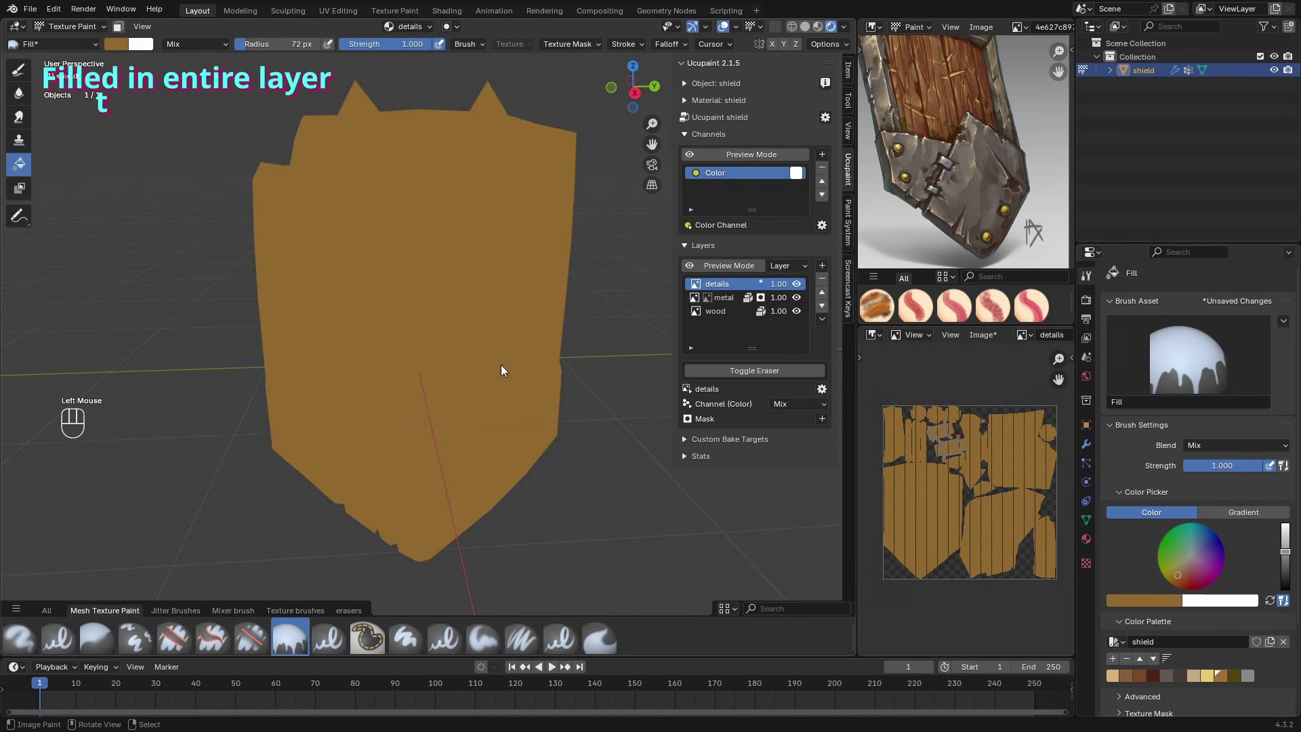
pyautogui.moveTo(501, 364); pyautogui.dragTo(421, 312, button='middle')
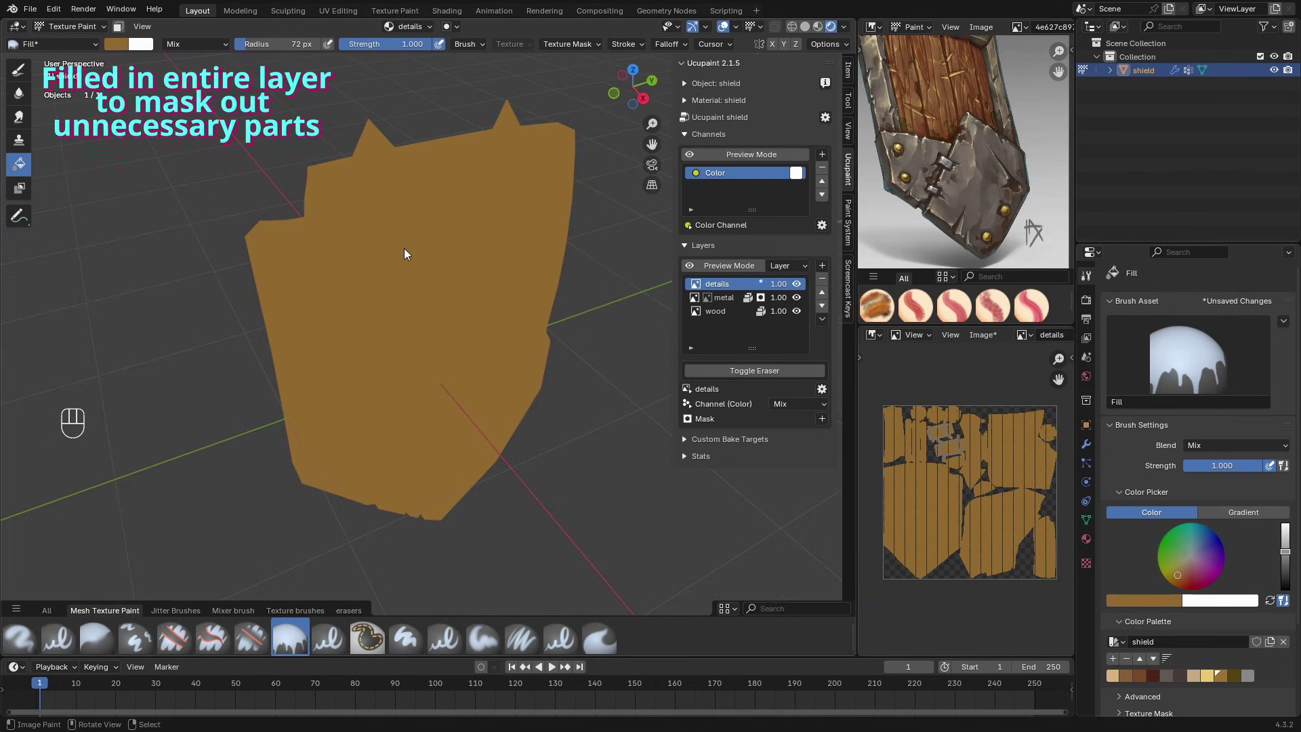
# Step: Add the two top spikes and the four front rivets to the face selection that already holds the staples
pyautogui.press('Tab')
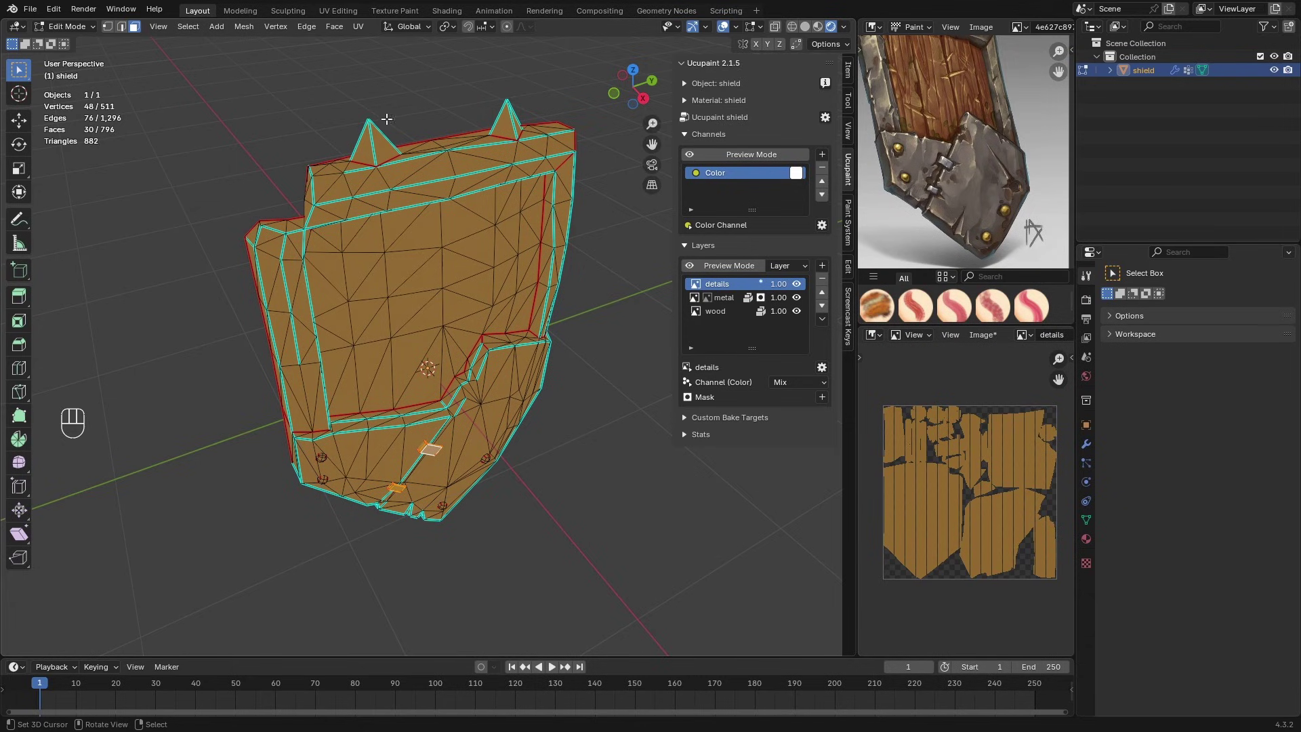
pyautogui.press('l')
pyautogui.press('l')
pyautogui.moveTo(406, 176); pyautogui.dragTo(379, 109, button='middle')
pyautogui.press('z')
pyautogui.press('l')
pyautogui.press('l')
pyautogui.press('l')
pyautogui.press('l')
# Step: Extend the face selection to the strap panel and the narrow bands on the shield's back
pyautogui.moveTo(271, 339)
pyautogui.mouseDown(button='middle')
pyautogui.moveTo(504, 288)
pyautogui.moveTo(386, 305)
pyautogui.mouseUp(button='middle')
pyautogui.press('l')
pyautogui.press('l')
pyautogui.press('l')
pyautogui.keyDown('ctrl'); pyautogui.rightClick(372, 258); pyautogui.keyUp('ctrl')
pyautogui.keyDown('ctrl'); pyautogui.rightClick(447, 281); pyautogui.keyUp('ctrl')
pyautogui.press('ctrl+KP_Add')
pyautogui.scroll(4, 434, 285)
pyautogui.scroll(-5, 407, 258)
pyautogui.moveTo(420, 224)
pyautogui.mouseDown(button='middle')
pyautogui.moveTo(372, 378)
pyautogui.moveTo(379, 233)
pyautogui.moveTo(420, 434)
pyautogui.mouseUp(button='middle')
pyautogui.hotkey('ctrl', 'z')
# Step: Add a 2048-resolution image mask to the details layer, colored Black (Full Transparency) and mapped to UVMap
pyautogui.press('Tab')
pyautogui.hotkey('shift', 'z')
pyautogui.moveTo(434, 542)
pyautogui.mouseDown(button='middle')
pyautogui.moveTo(454, 405)
pyautogui.moveTo(474, 413)
pyautogui.mouseUp(button='middle')
pyautogui.click(822, 419)
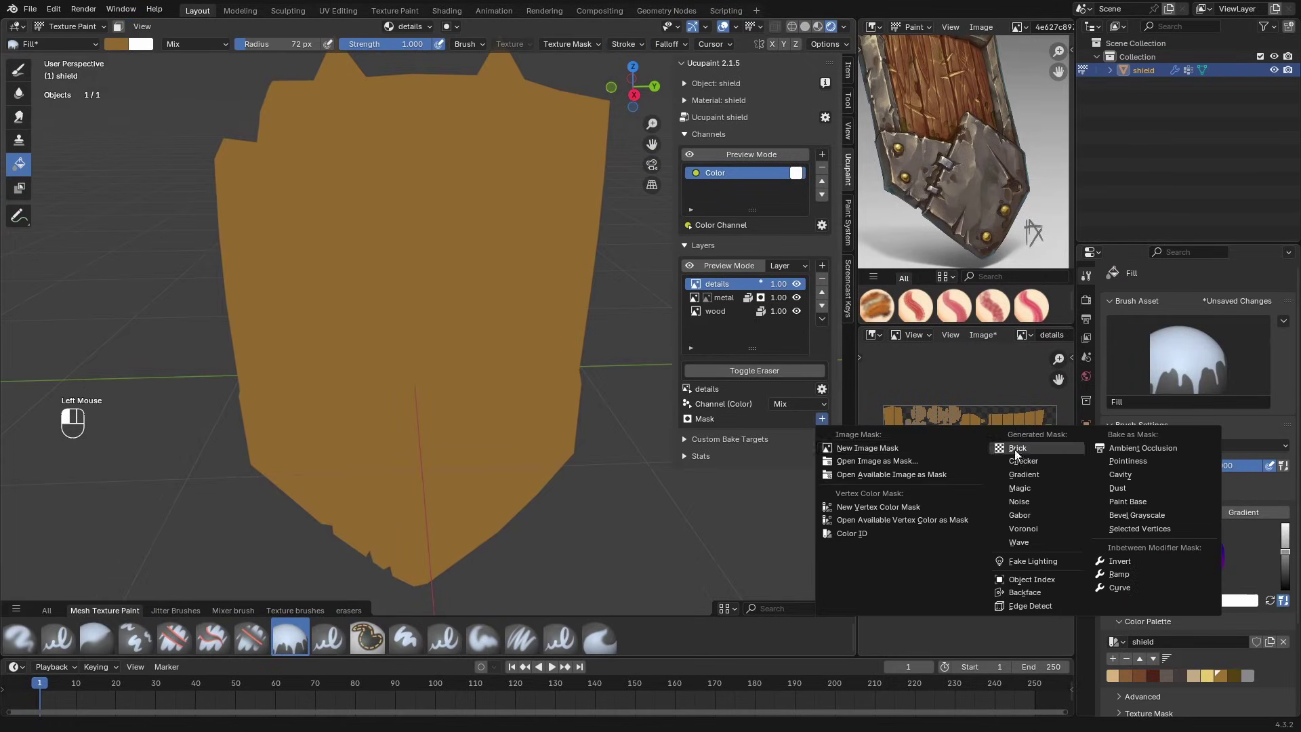
pyautogui.click(928, 443)
pyautogui.click(1011, 480)
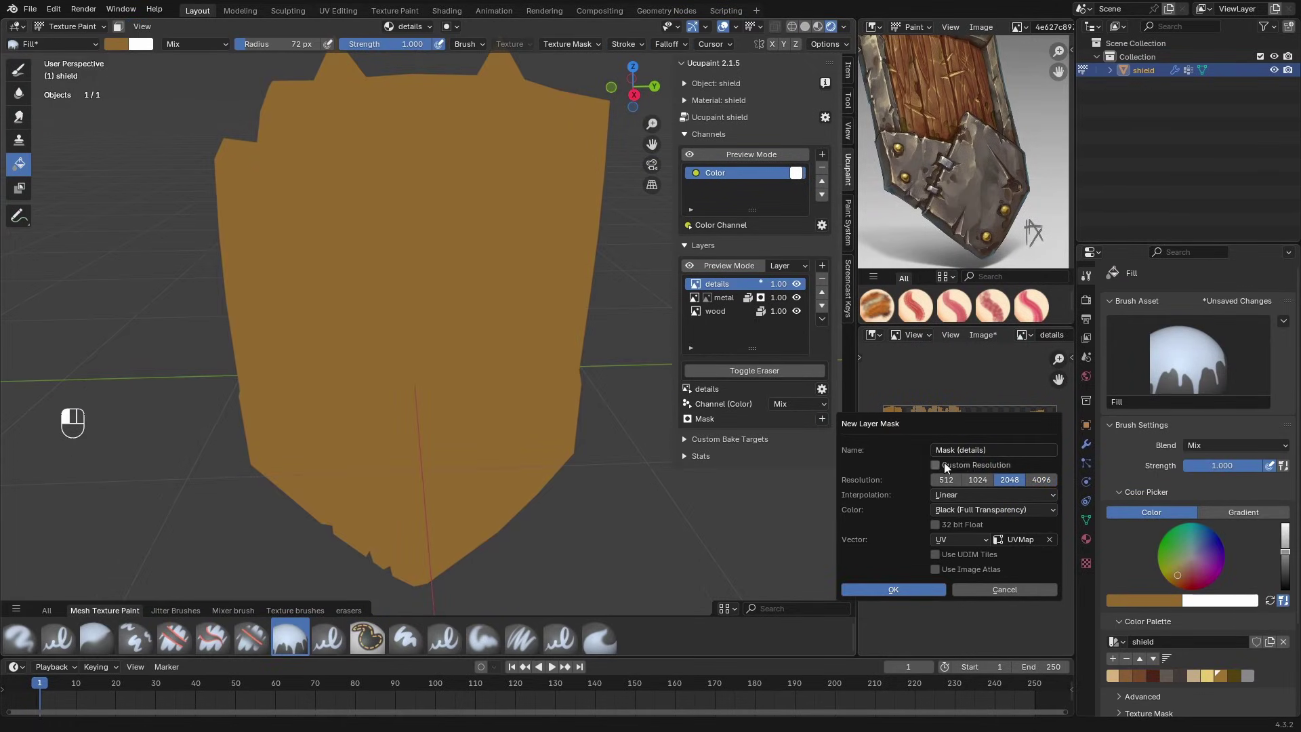
pyautogui.click(971, 512)
pyautogui.click(970, 542)
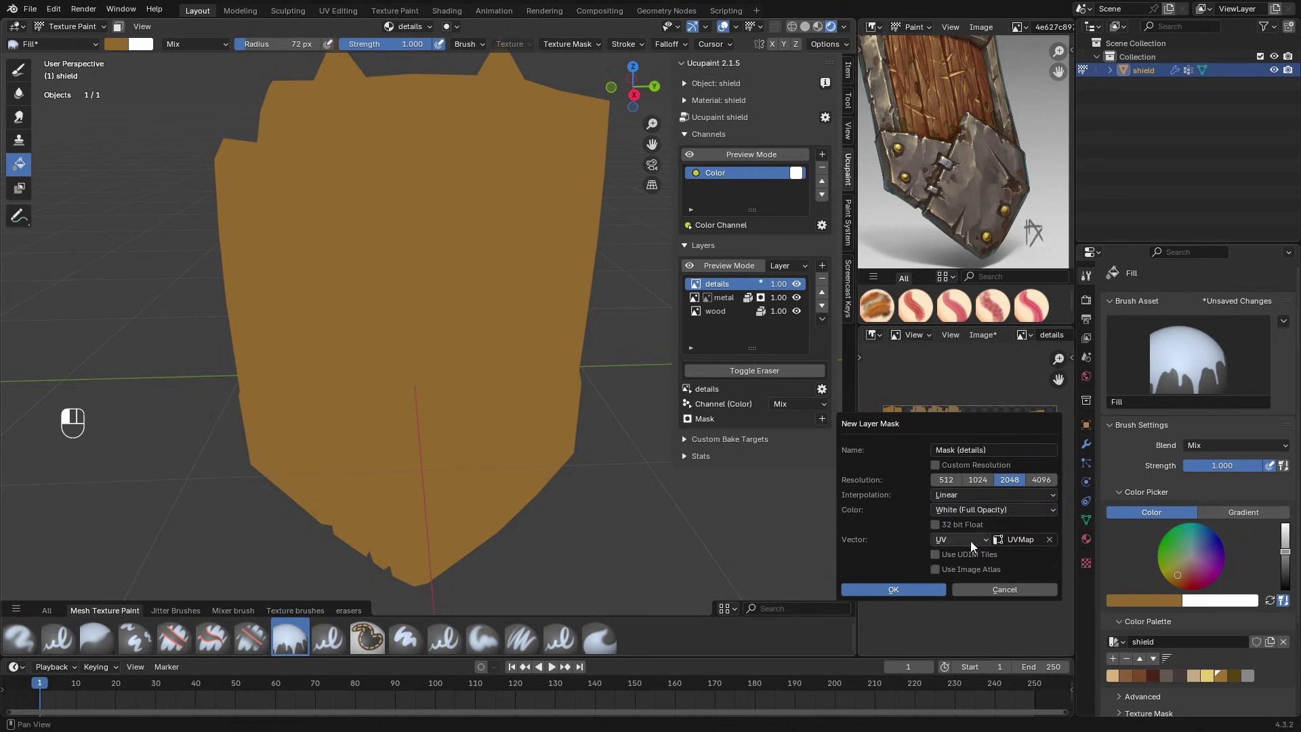
pyautogui.click(1025, 508)
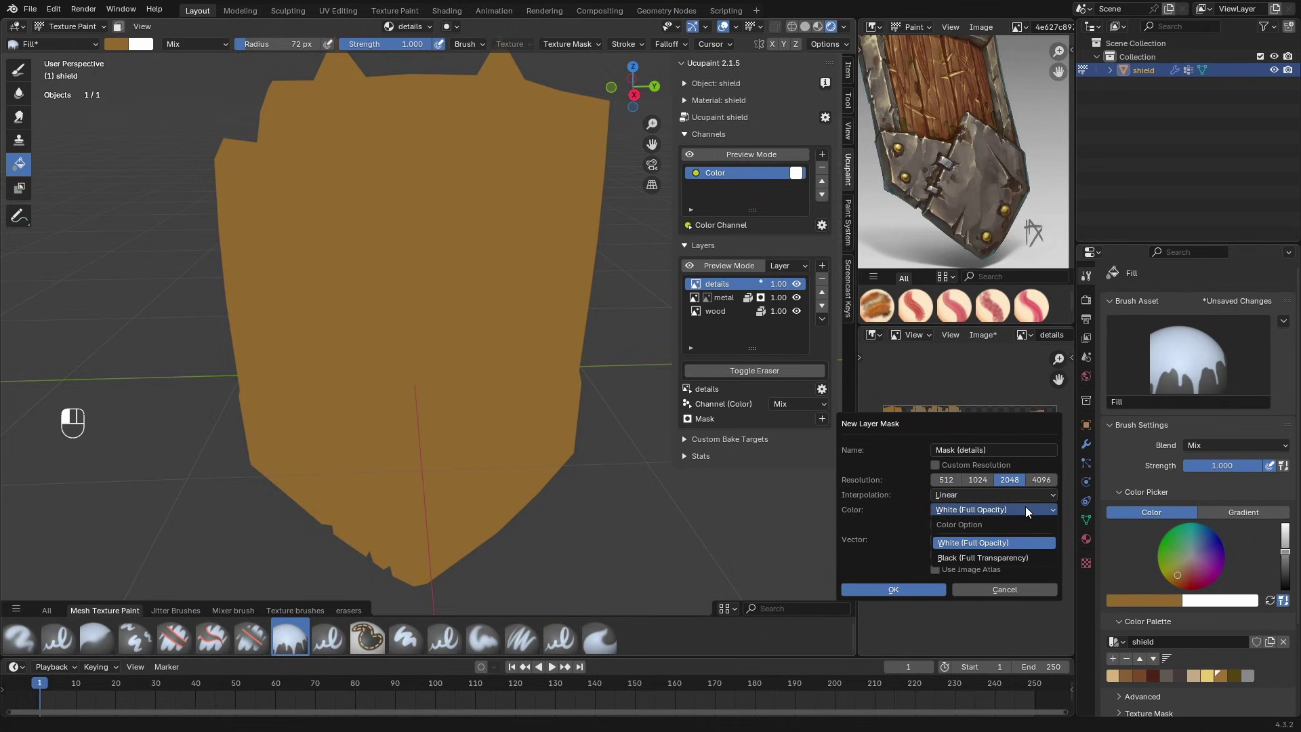
pyautogui.click(1006, 554)
pyautogui.click(911, 591)
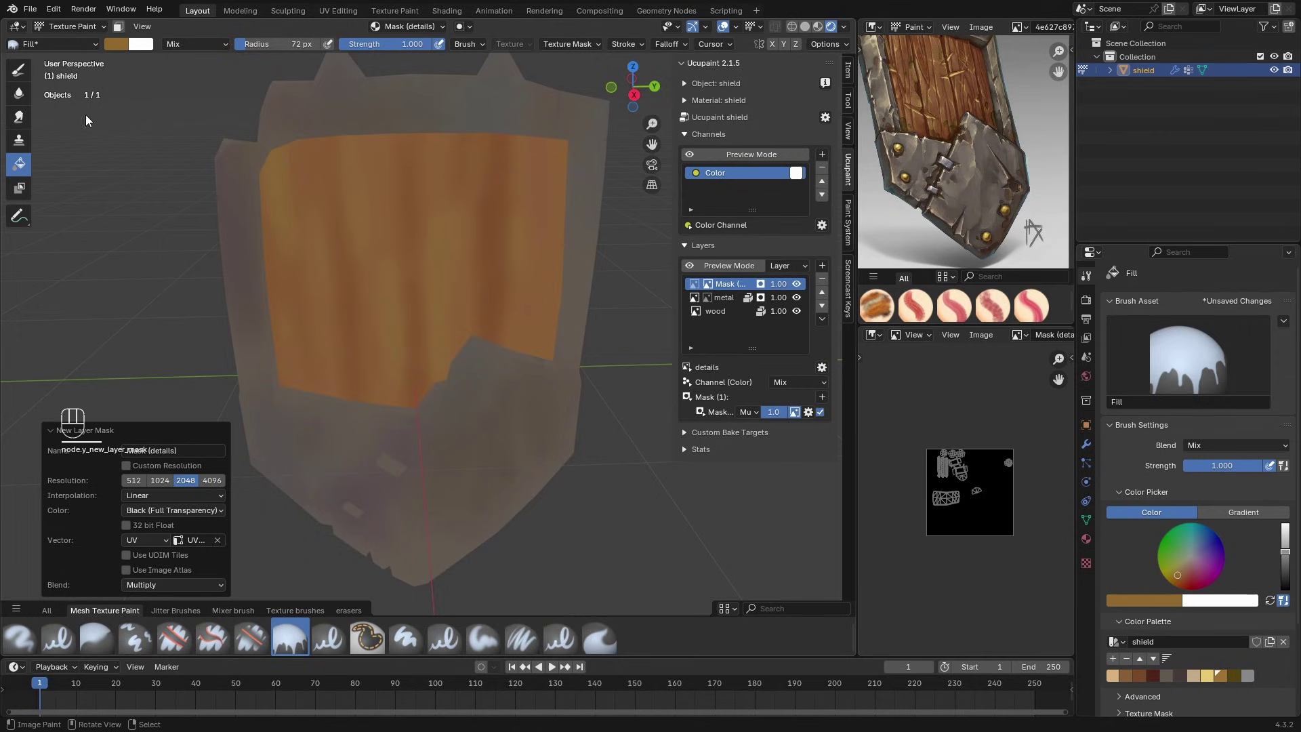
# Step: Fill only the selected detail faces with white on the details mask, using face selection masking
pyautogui.click(116, 44)
pyautogui.moveTo(232, 135); pyautogui.dragTo(232, 54)
pyautogui.moveTo(148, 209); pyautogui.dragTo(59, 211)
pyautogui.keyDown('shift'); pyautogui.moveTo(458, 145); pyautogui.dragTo(458, 181, button='middle'); pyautogui.keyUp('shift')
pyautogui.keyDown('ctrl'); pyautogui.moveTo(457, 180); pyautogui.dragTo(492, 156, button='middle'); pyautogui.keyUp('ctrl')
pyautogui.click(492, 156)
pyautogui.hotkey('ctrl', 'z')
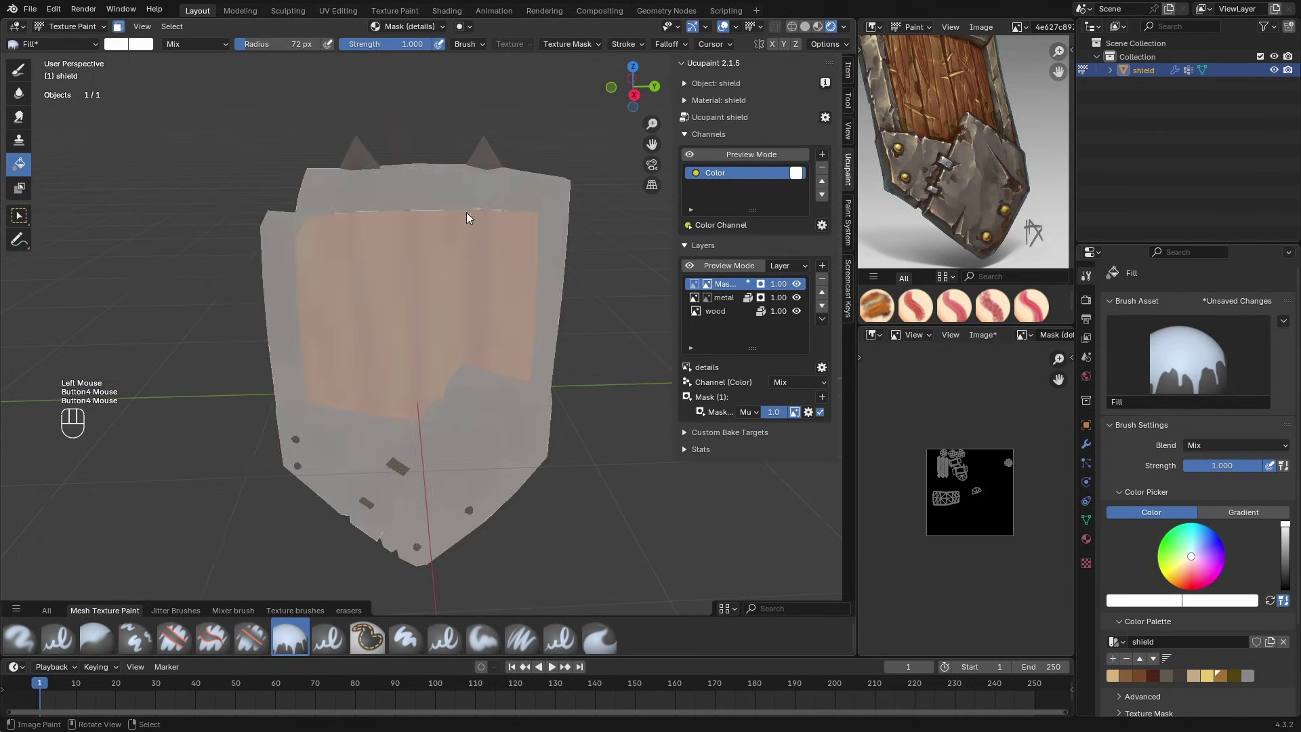
pyautogui.moveTo(466, 213); pyautogui.dragTo(486, 331, button='middle')
pyautogui.click(404, 323)
pyautogui.hotkey('alt', 'shift', 'z')
pyautogui.moveTo(486, 332)
pyautogui.mouseDown(button='middle')
pyautogui.moveTo(476, 373)
pyautogui.moveTo(385, 374)
pyautogui.mouseUp(button='middle')
pyautogui.scroll(2, 286, 279)
pyautogui.hotkey('alt', 'shift', 'z')
# Step: Isolate the two front staples in the face selection and fill them with the palette's gray on the details layer
pyautogui.press('a')
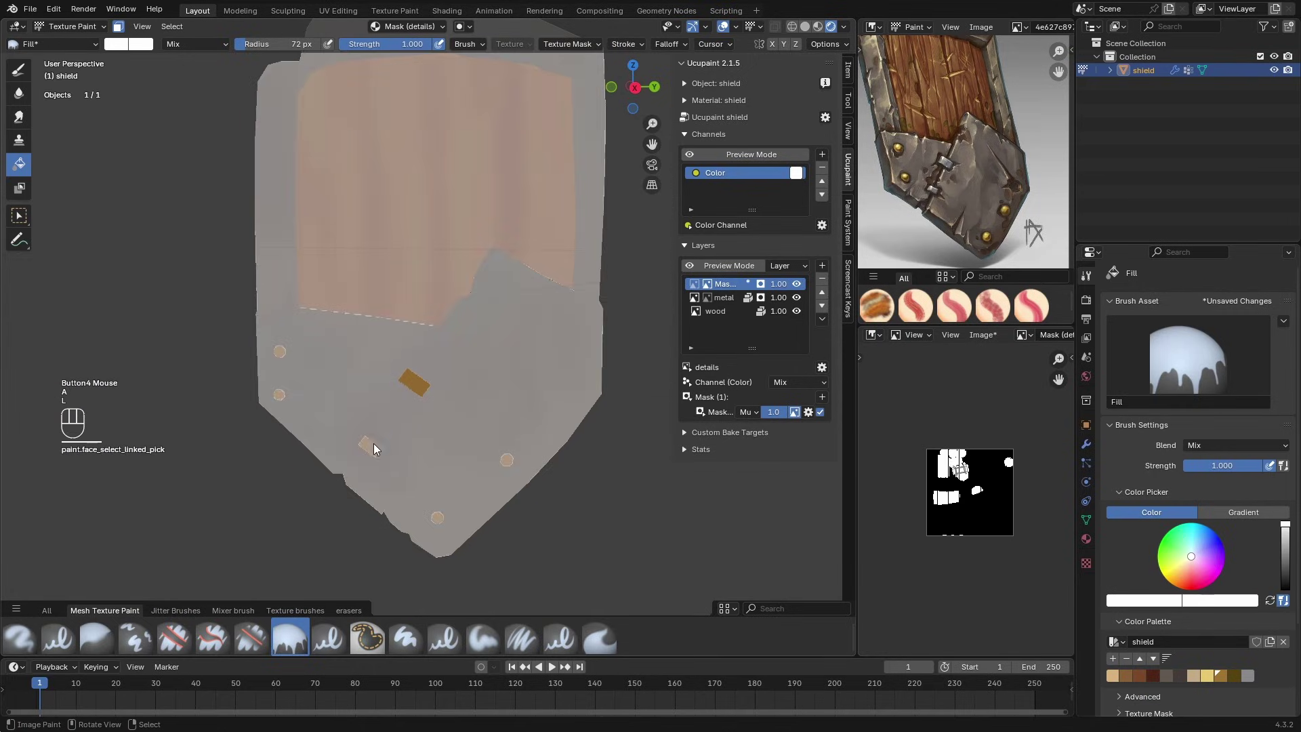
pyautogui.click(373, 445)
pyautogui.click(417, 386)
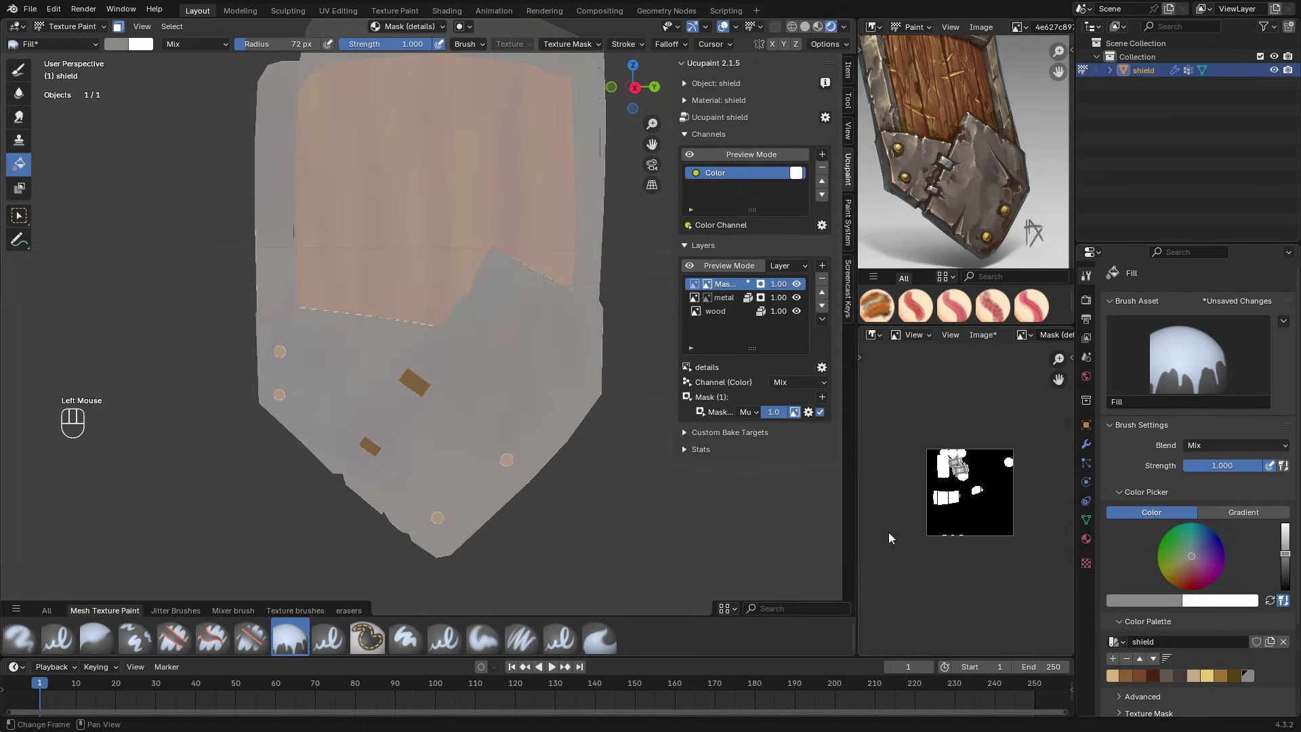
pyautogui.hotkey('shift', 'z')
pyautogui.hotkey('shift', 'f')
pyautogui.click(426, 397)
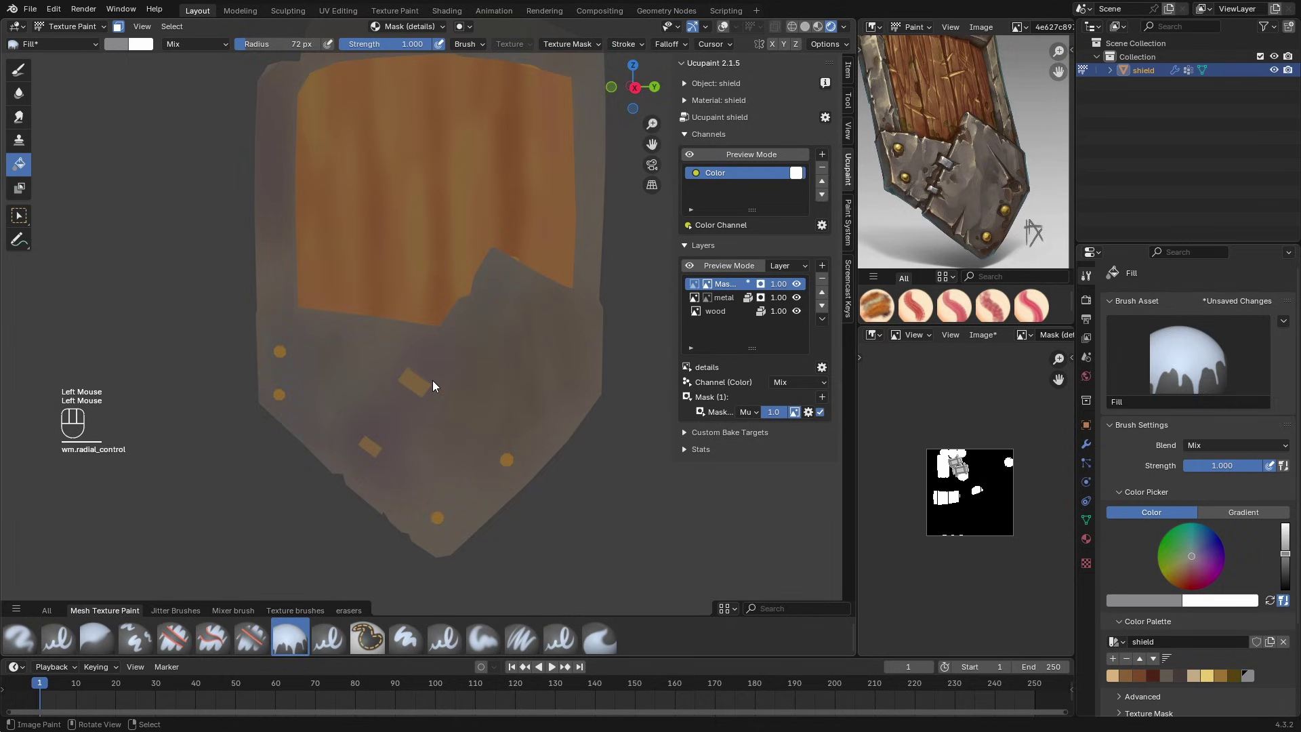
pyautogui.click(695, 284)
pyautogui.click(413, 383)
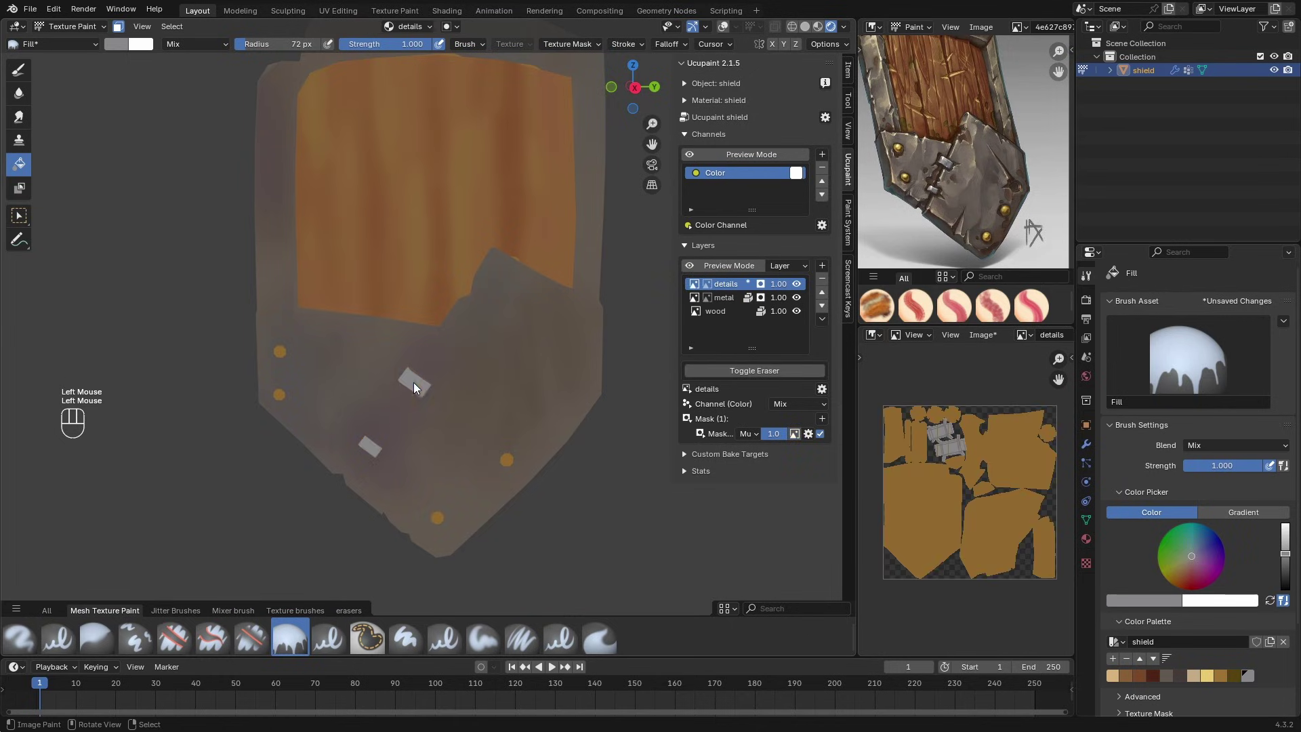
# Step: Sample the golden brown from the back strap panel and darken it to a deep brown
pyautogui.moveTo(644, 369); pyautogui.dragTo(624, 377, button='middle')
pyautogui.scroll(-2, 962, 153)
pyautogui.moveTo(962, 152); pyautogui.dragTo(958, 164, button='middle')
pyautogui.scroll(1, 556, 276)
pyautogui.moveTo(555, 276); pyautogui.dragTo(465, 252, button='middle')
pyautogui.press('s')
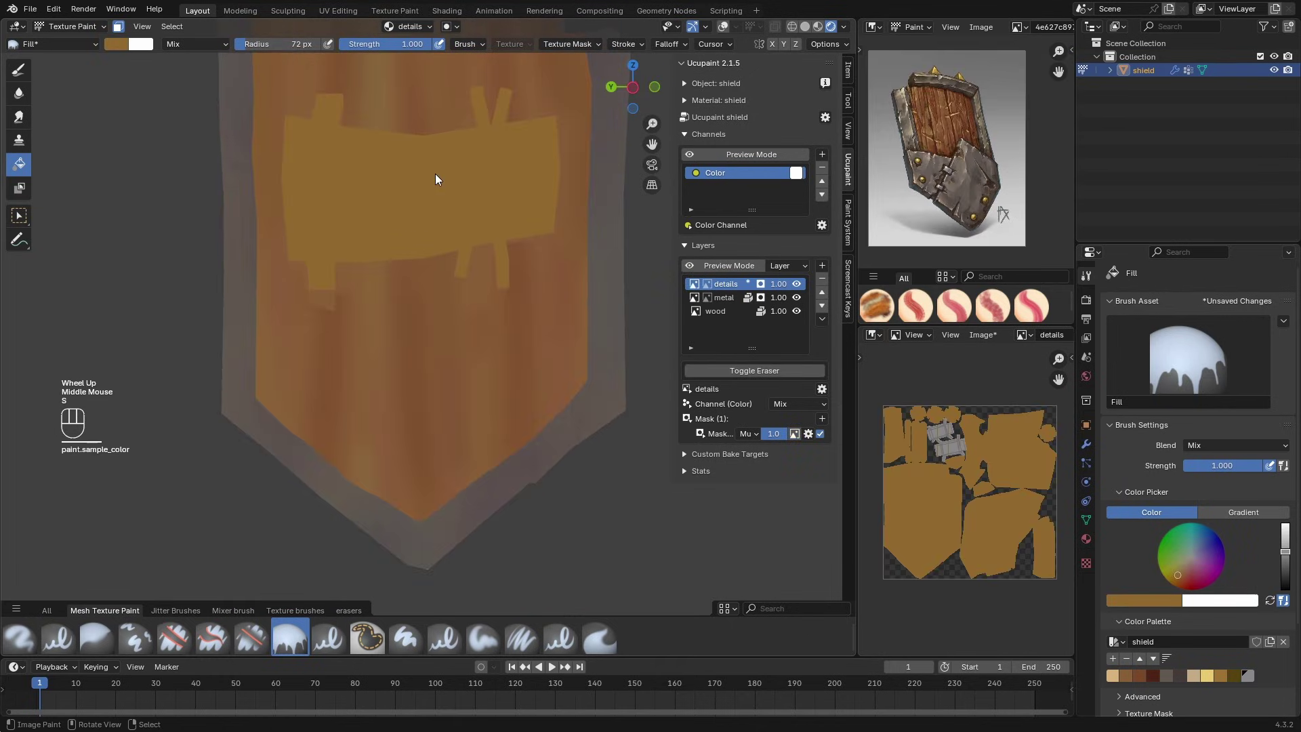
pyautogui.press('w')
pyautogui.moveTo(433, 217); pyautogui.dragTo(427, 220)
pyautogui.moveTo(497, 199); pyautogui.dragTo(497, 218)
# Step: Select all faces of the back strap panel together with its vertical and crossed bands in Edit Mode
pyautogui.press('Tab')
pyautogui.hotkey('shift', 'alt', 'z')
pyautogui.moveTo(442, 169); pyautogui.dragTo(452, 214, button='middle')
pyautogui.keyDown('shift'); pyautogui.moveTo(452, 214); pyautogui.dragTo(450, 258, button='middle'); pyautogui.keyUp('shift')
pyautogui.press('a')
pyautogui.rightClick(273, 171)
pyautogui.keyDown('ctrl'); pyautogui.rightClick(347, 287); pyautogui.keyUp('ctrl')
pyautogui.keyDown('ctrl'); pyautogui.rightClick(276, 265); pyautogui.keyUp('ctrl')
pyautogui.keyDown('ctrl'); pyautogui.rightClick(375, 200); pyautogui.keyUp('ctrl')
pyautogui.keyDown('ctrl'); pyautogui.rightClick(382, 275); pyautogui.keyUp('ctrl')
pyautogui.keyDown('ctrl'); pyautogui.rightClick(456, 183); pyautogui.keyUp('ctrl')
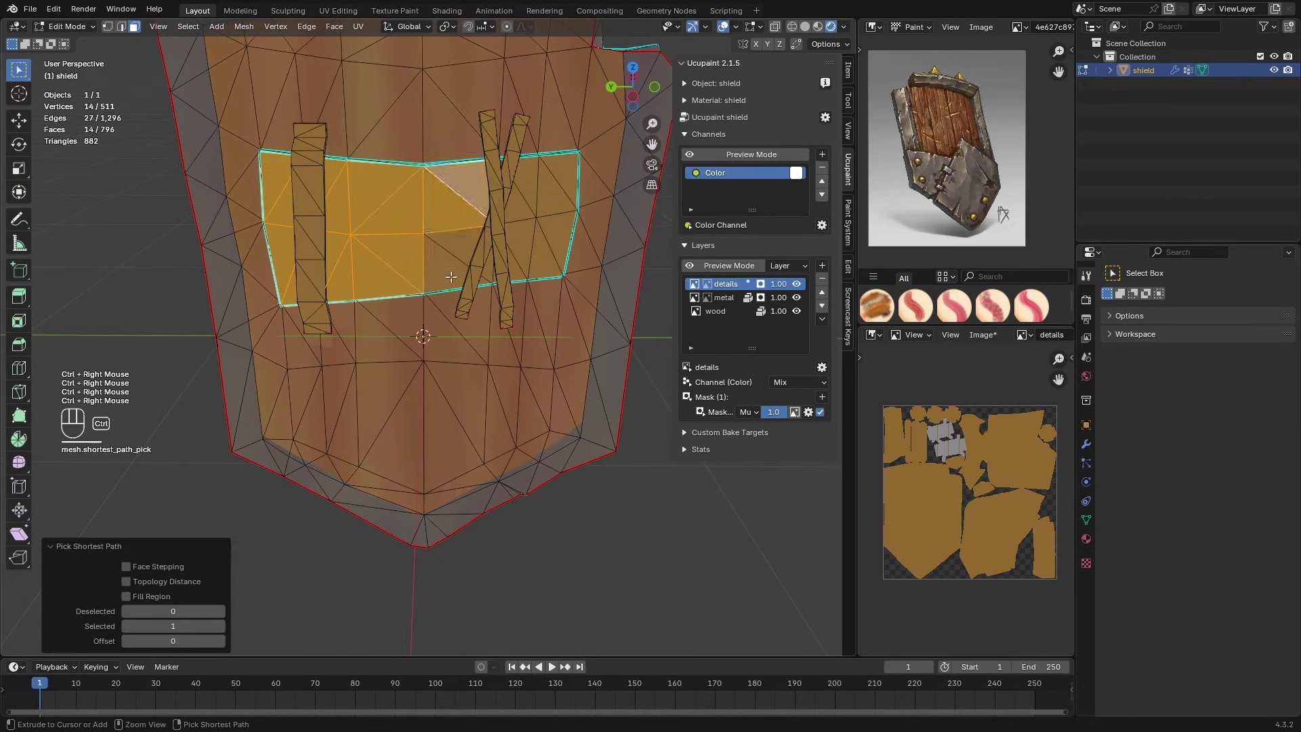
pyautogui.keyDown('ctrl'); pyautogui.rightClick(443, 268); pyautogui.keyUp('ctrl')
pyautogui.keyDown('ctrl'); pyautogui.rightClick(564, 196); pyautogui.keyUp('ctrl')
pyautogui.keyDown('ctrl'); pyautogui.rightClick(550, 174); pyautogui.keyUp('ctrl')
pyautogui.keyDown('ctrl'); pyautogui.rightClick(517, 203); pyautogui.keyUp('ctrl')
pyautogui.press('l')
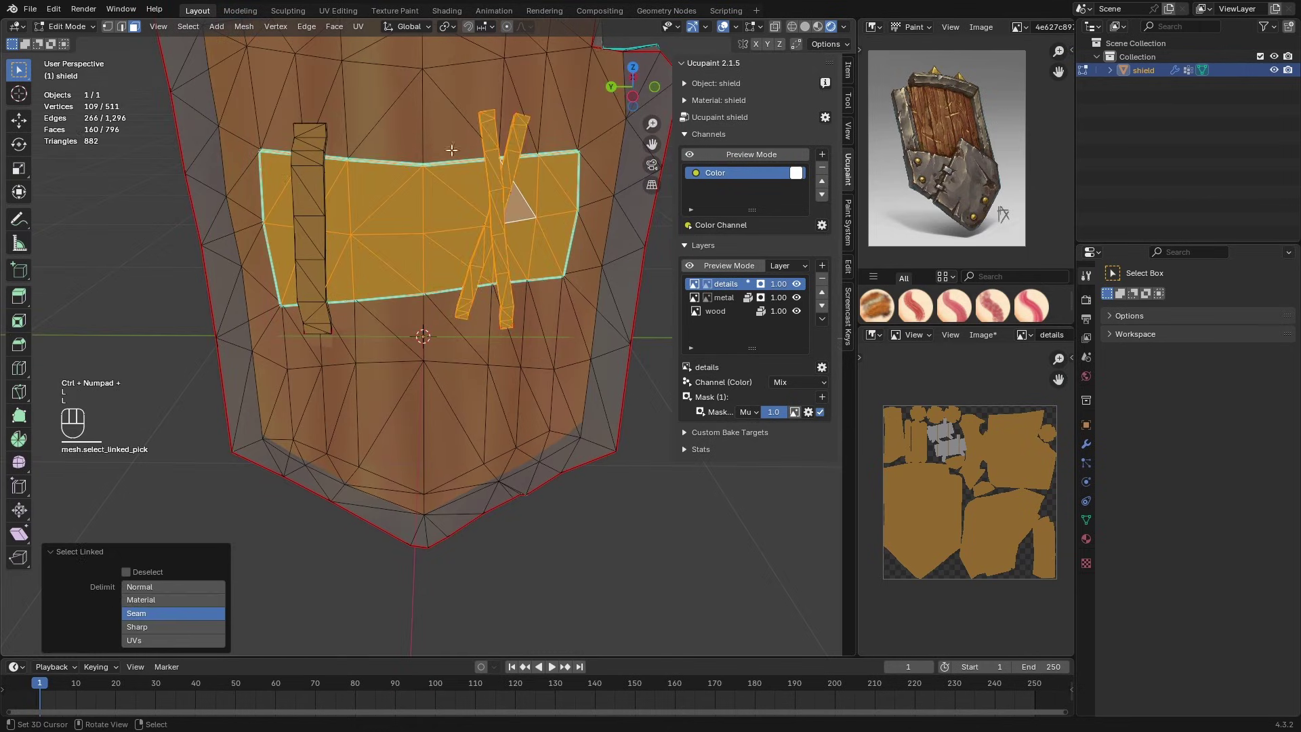
pyautogui.press('l')
# Step: Fill the selected strap panel and bands with deep brown on the details layer, and turn off face selection masking
pyautogui.press('Tab')
pyautogui.scroll(-2, 447, 291)
pyautogui.click(413, 262)
pyautogui.moveTo(447, 291)
pyautogui.mouseDown(button='middle')
pyautogui.moveTo(413, 263)
pyautogui.moveTo(392, 330)
pyautogui.mouseUp(button='middle')
pyautogui.scroll(1, 973, 505)
pyautogui.moveTo(976, 505); pyautogui.dragTo(982, 505, button='middle')
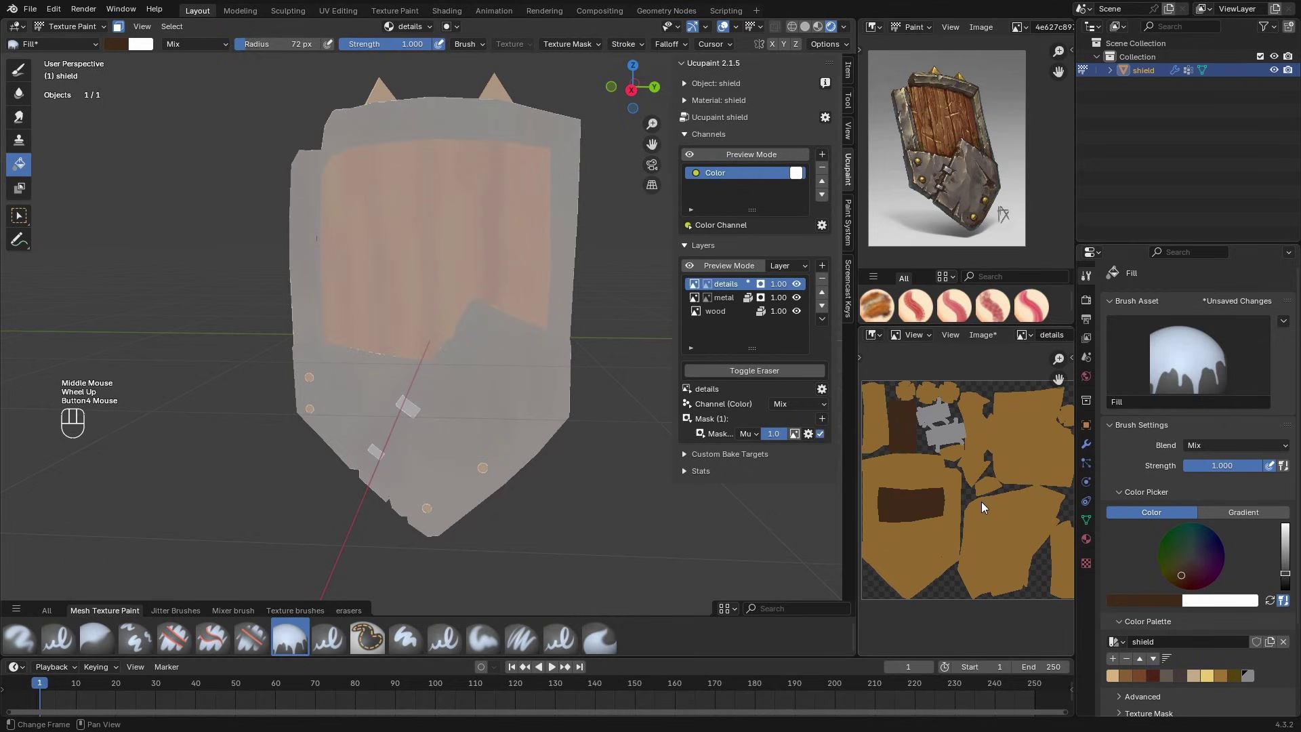
pyautogui.scroll(-2, 1043, 337)
pyautogui.press('m')
pyautogui.moveTo(522, 362); pyautogui.dragTo(251, 369, button='middle')
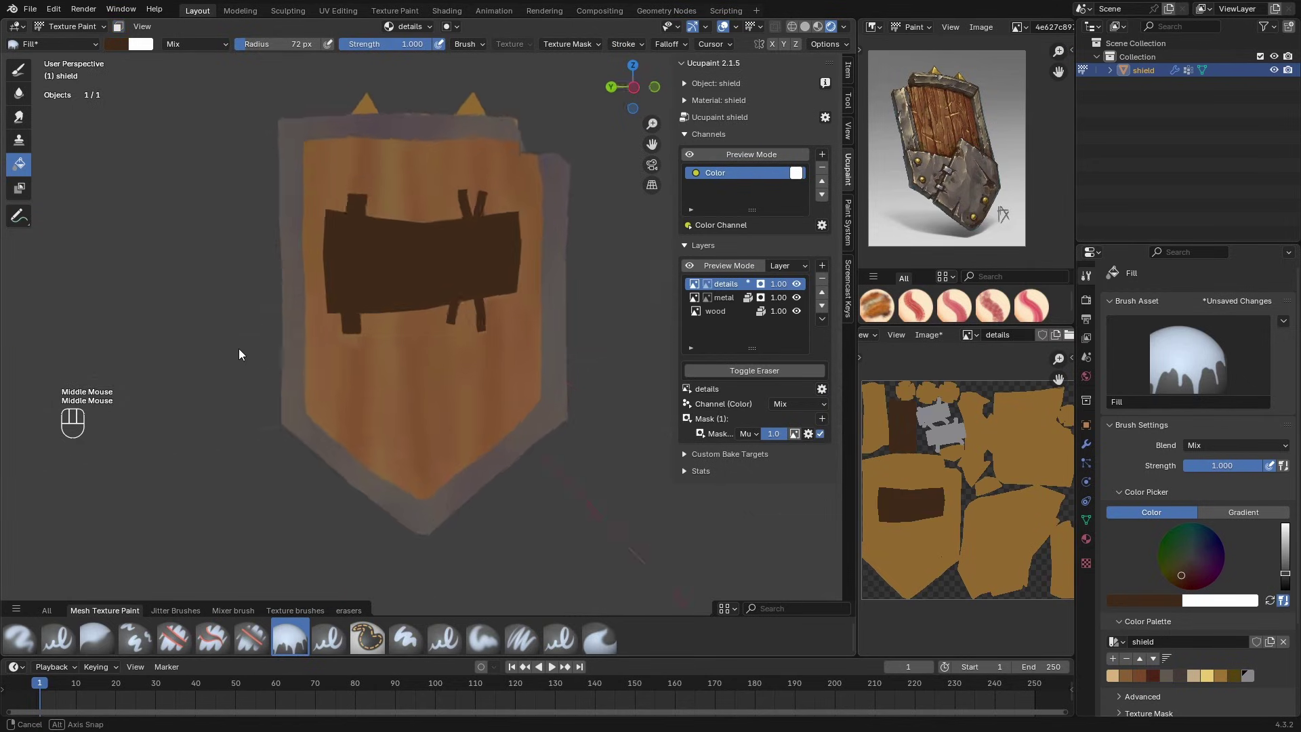
# Step: Switch to the Paint Soft brush at a 39 px radius and try dark brown strokes on the metal layer's plate and upper rim
pyautogui.press('1')
pyautogui.press('f')
pyautogui.click(422, 355)
pyautogui.scroll(1, 423, 355)
pyautogui.moveTo(423, 355); pyautogui.dragTo(410, 376, button='middle')
pyautogui.scroll(-2, 408, 366)
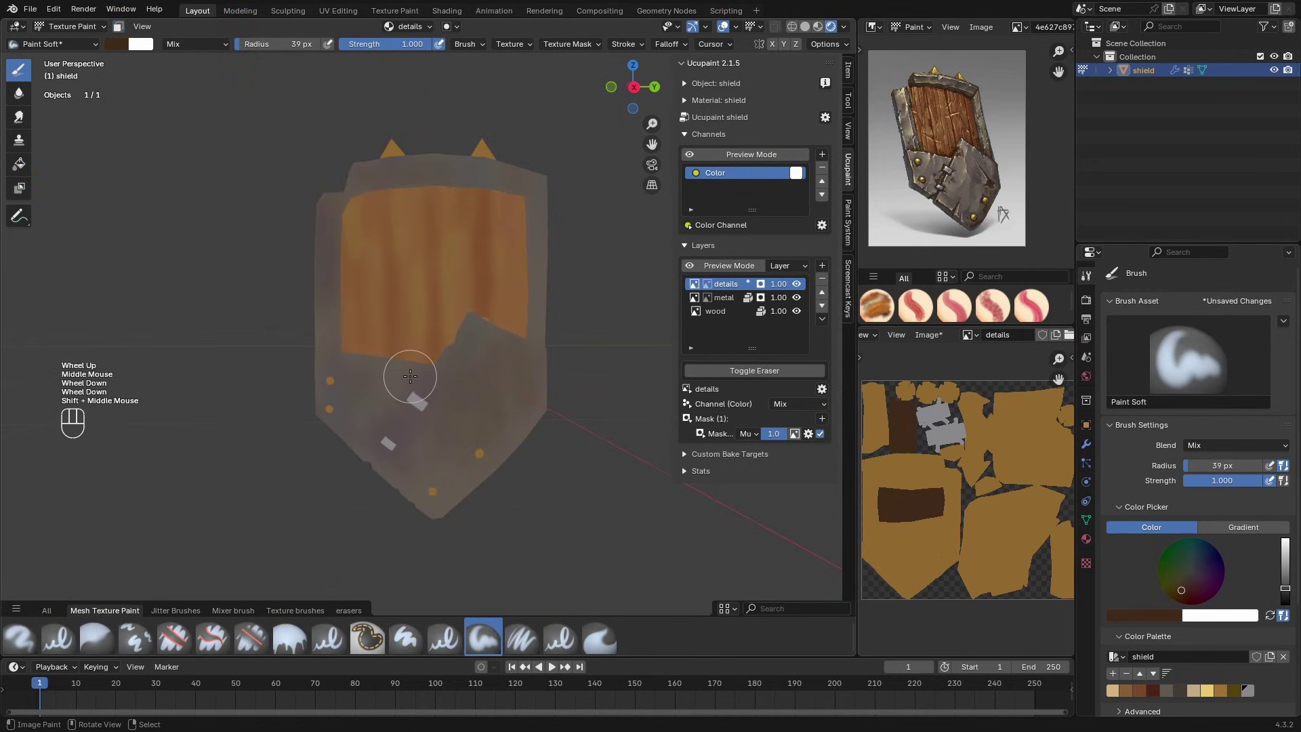
pyautogui.moveTo(509, 351)
pyautogui.mouseDown(button='middle')
pyautogui.moveTo(459, 397)
pyautogui.moveTo(458, 359)
pyautogui.mouseUp(button='middle')
pyautogui.click(722, 297)
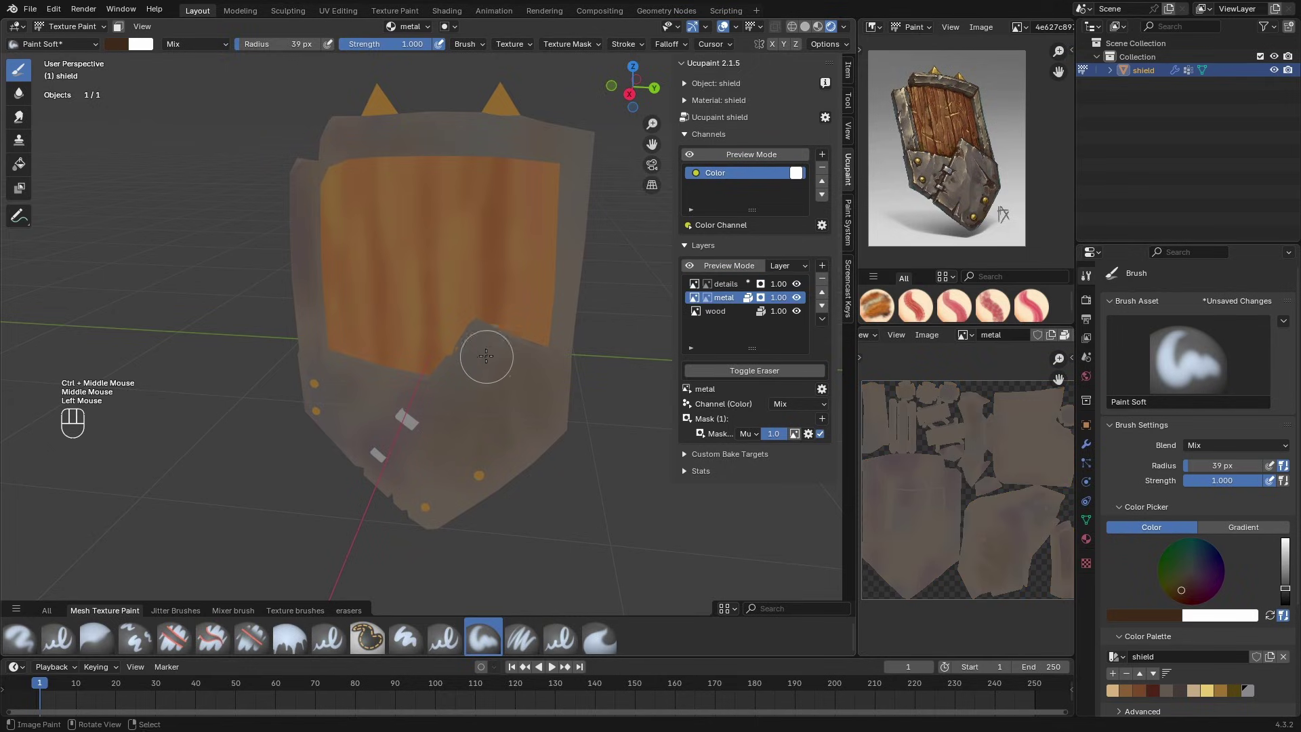
pyautogui.moveTo(487, 356); pyautogui.dragTo(475, 427)
pyautogui.hotkey('ctrl', 'z')
pyautogui.moveTo(502, 208); pyautogui.dragTo(509, 185, button='middle')
pyautogui.moveTo(413, 157); pyautogui.dragTo(430, 156)
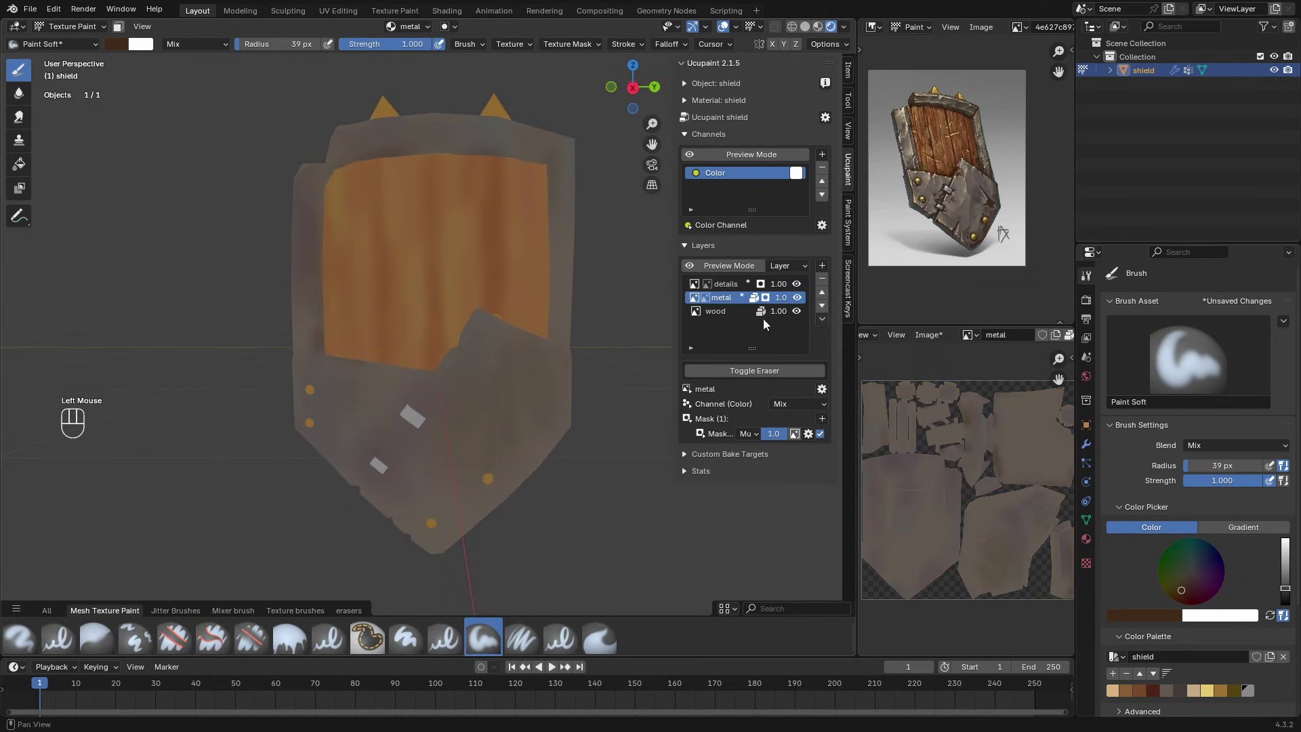
# Step: Save all modified paint images
pyautogui.click(448, 26)
pyautogui.click(408, 27)
pyautogui.click(420, 171)
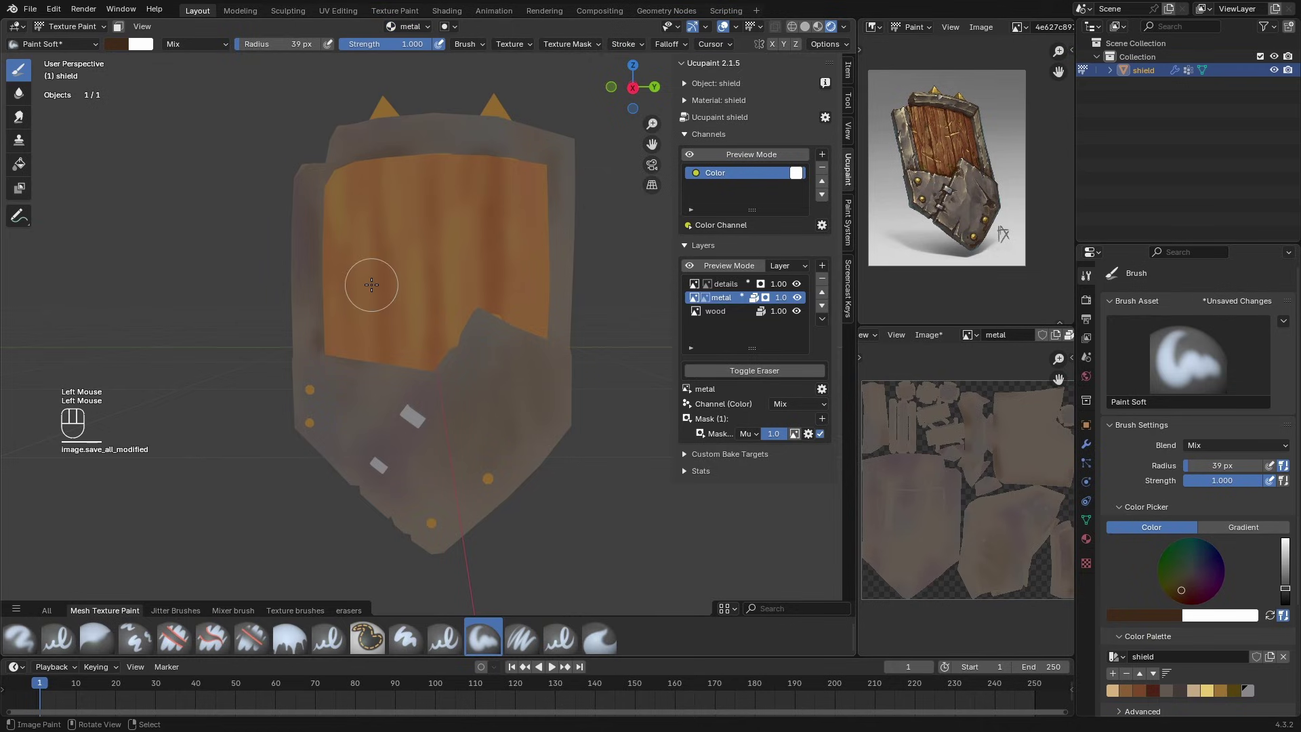
# Step: Unpack the metal and details images to disk, using files from the current directory
pyautogui.click(1066, 339)
pyautogui.click(1057, 340)
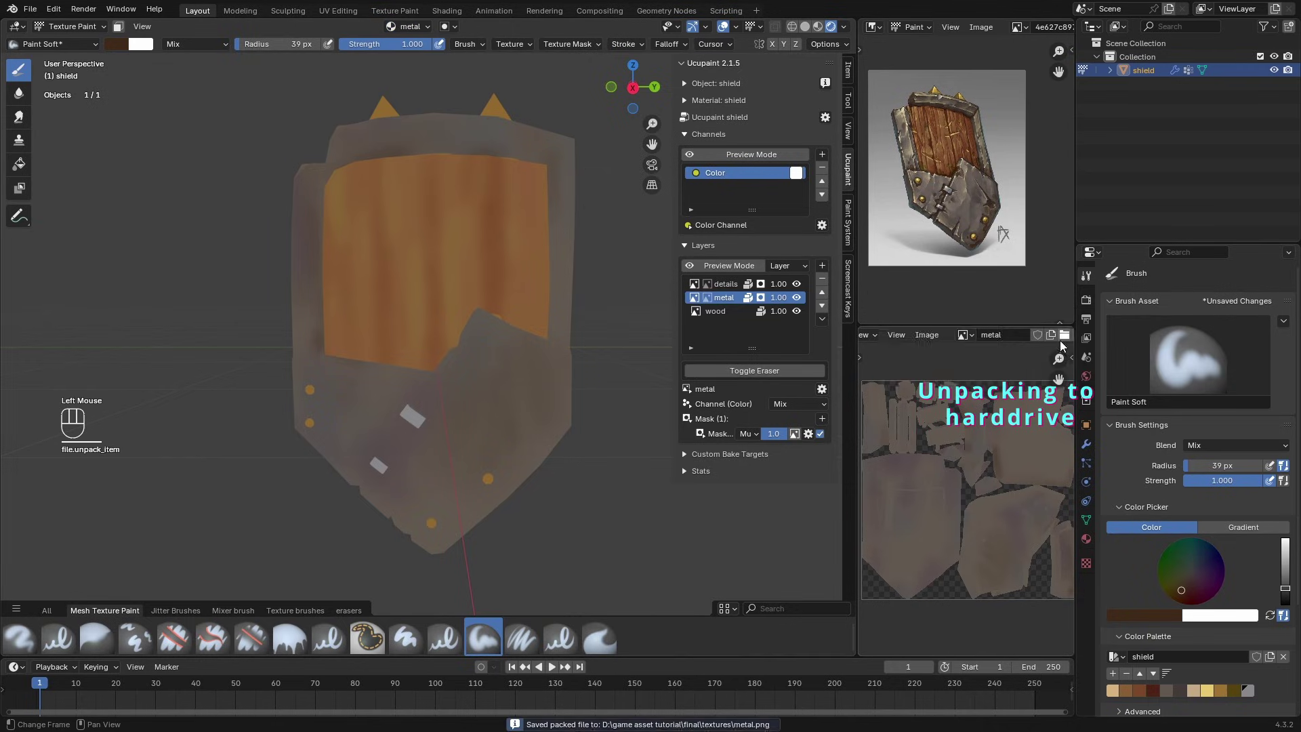
pyautogui.click(1065, 335)
pyautogui.press('Escape')
pyautogui.click(725, 283)
pyautogui.click(1065, 335)
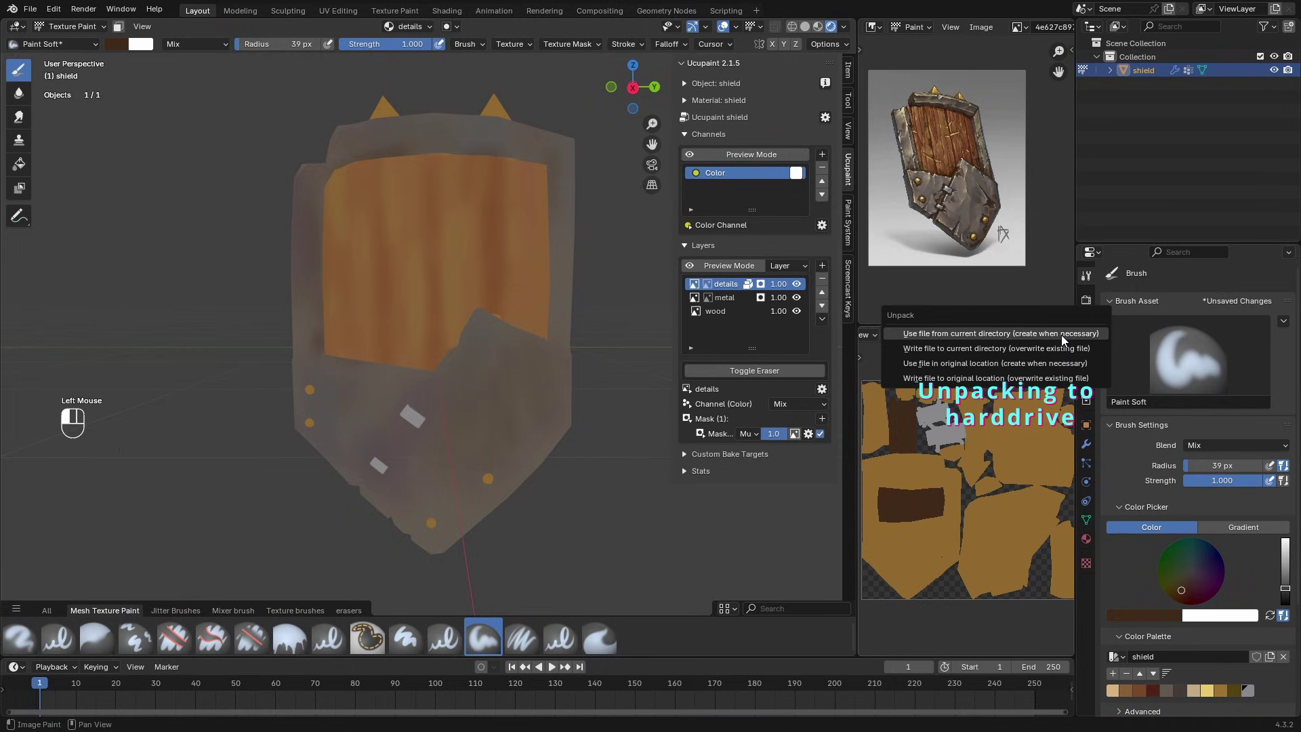
pyautogui.click(1056, 342)
# Step: Sample the wood's brown and paint a short stroke on the wood layer above the metal plate
pyautogui.click(716, 311)
pyautogui.moveTo(441, 372); pyautogui.dragTo(488, 371, button='middle')
pyautogui.press('s')
pyautogui.scroll(3, 474, 359)
pyautogui.moveTo(412, 302); pyautogui.dragTo(427, 281)
pyautogui.moveTo(494, 353)
pyautogui.mouseDown(button='middle')
pyautogui.moveTo(531, 378)
pyautogui.moveTo(523, 357)
pyautogui.moveTo(548, 340)
pyautogui.mouseUp(button='middle')
# Step: Activate the details layer's mask and try a stroke along the front metal plate's upper edge
pyautogui.click(758, 297)
pyautogui.click(759, 297)
pyautogui.click(716, 287)
pyautogui.click(707, 284)
pyautogui.moveTo(507, 326); pyautogui.dragTo(546, 343)
pyautogui.hotkey('ctrl', 'z')
# Step: Set the brush to black with a 26 px radius and paint on the details mask along the front plate's upper edge
pyautogui.press('w')
pyautogui.moveTo(502, 258); pyautogui.dragTo(504, 291)
pyautogui.press('f')
pyautogui.click(518, 339)
pyautogui.moveTo(531, 350); pyautogui.dragTo(509, 344)
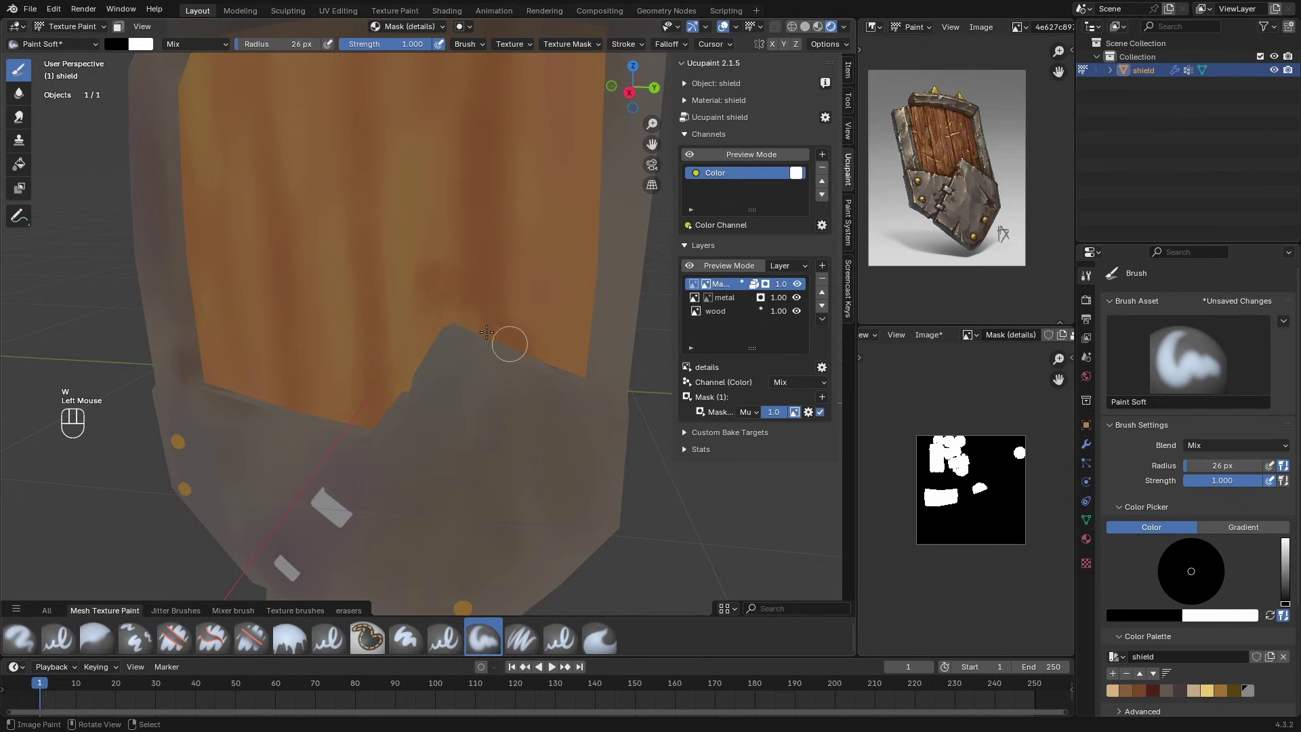
pyautogui.moveTo(542, 385); pyautogui.dragTo(588, 370, button='middle')
pyautogui.scroll(-3, 502, 328)
pyautogui.moveTo(461, 381)
pyautogui.mouseDown(button='middle')
pyautogui.moveTo(498, 339)
pyautogui.moveTo(485, 332)
pyautogui.mouseUp(button='middle')
# Step: Paint a short stroke of sampled brown on the wood layer above the metal plate's peak
pyautogui.click(716, 311)
pyautogui.press('s')
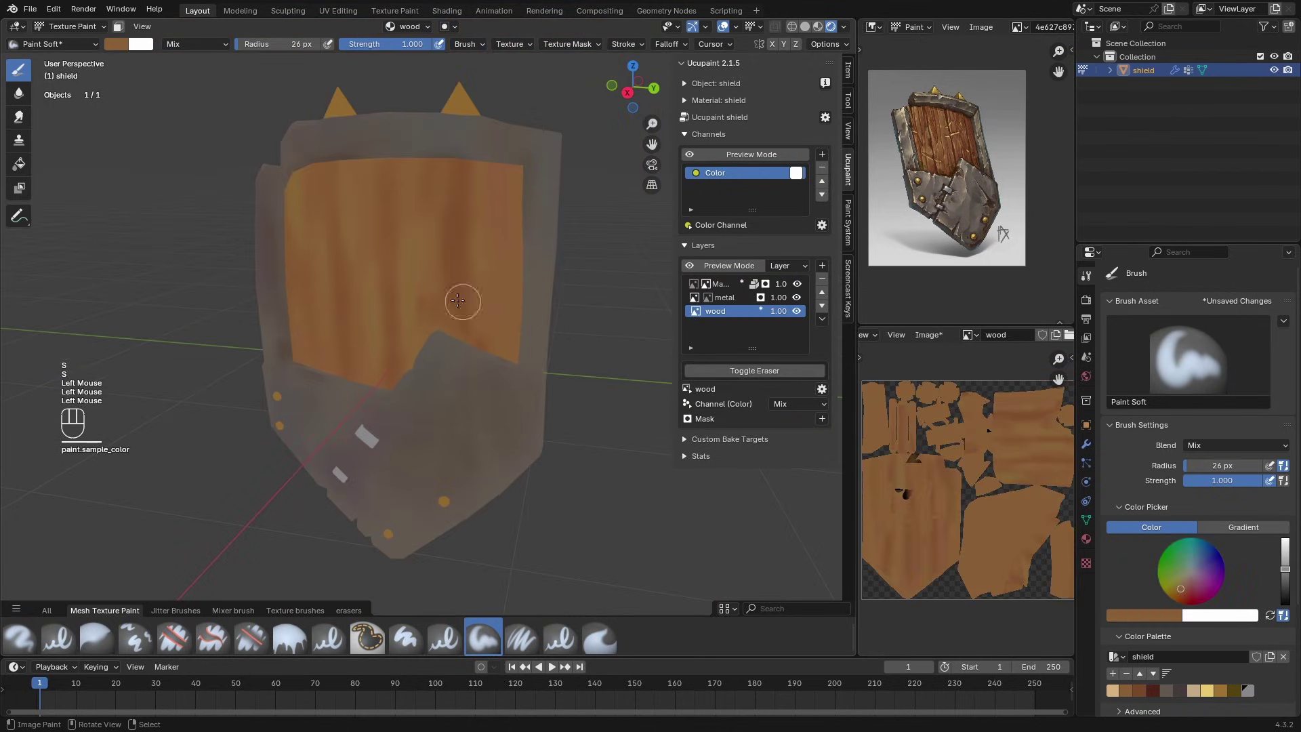
pyautogui.press('s')
pyautogui.moveTo(464, 301); pyautogui.dragTo(473, 324)
pyautogui.moveTo(470, 360); pyautogui.dragTo(459, 308, button='middle')
pyautogui.keyDown('ctrl'); pyautogui.moveTo(374, 180); pyautogui.dragTo(400, 149, button='middle'); pyautogui.keyUp('ctrl')
# Step: Try a stroke with a sampled color on the details mask below the back strap panel
pyautogui.click(709, 284)
pyautogui.press('s')
pyautogui.moveTo(400, 332)
pyautogui.mouseDown(button='middle')
pyautogui.moveTo(348, 307)
pyautogui.moveTo(433, 237)
pyautogui.mouseUp(button='middle')
pyautogui.moveTo(501, 217)
pyautogui.keyDown('shift'); pyautogui.mouseDown(button='middle')
pyautogui.moveTo(549, 192)
pyautogui.moveTo(518, 180)
pyautogui.moveTo(326, 284)
pyautogui.mouseUp(button='middle'); pyautogui.keyUp('shift')
pyautogui.moveTo(352, 305)
pyautogui.keyDown('ctrl'); pyautogui.mouseDown(button='middle')
pyautogui.moveTo(380, 465)
pyautogui.moveTo(365, 352)
pyautogui.mouseUp(button='middle'); pyautogui.keyUp('ctrl')
pyautogui.keyDown('ctrl'); pyautogui.moveTo(366, 352); pyautogui.dragTo(386, 291, button='middle'); pyautogui.keyUp('ctrl')
pyautogui.moveTo(385, 288)
pyautogui.mouseDown()
pyautogui.moveTo(390, 323)
pyautogui.moveTo(433, 269)
pyautogui.mouseUp()
pyautogui.hotkey('ctrl', 'z')
pyautogui.hotkey('ctrl', 'z')
# Step: Set the brush radius to 56 px and blend sampled browns into the wood layer below the back strap panel
pyautogui.click(708, 297)
pyautogui.press('s')
pyautogui.press('f')
pyautogui.click(364, 380)
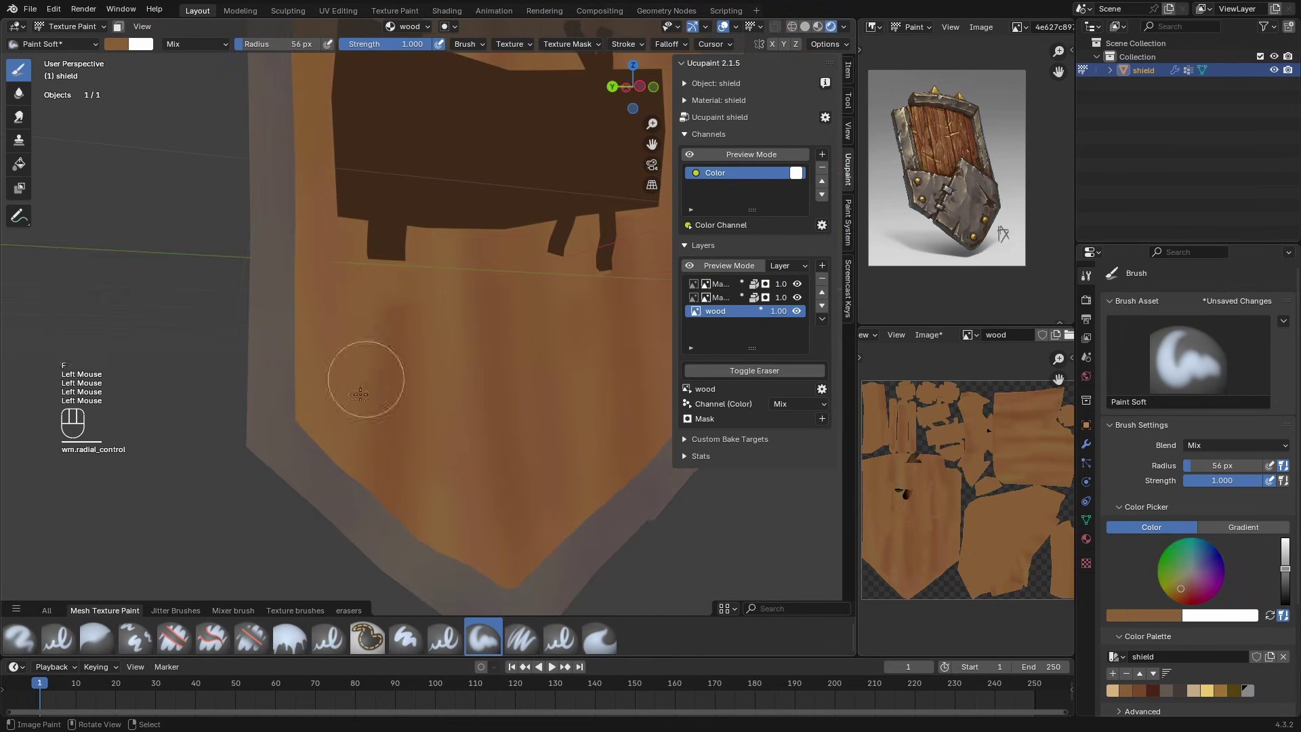
pyautogui.press('s')
pyautogui.moveTo(395, 297); pyautogui.dragTo(375, 380)
pyautogui.keyDown('ctrl'); pyautogui.moveTo(374, 380); pyautogui.dragTo(385, 305, button='middle'); pyautogui.keyUp('ctrl')
pyautogui.moveTo(384, 304); pyautogui.dragTo(357, 348)
pyautogui.moveTo(357, 348)
pyautogui.mouseDown(button='middle')
pyautogui.moveTo(486, 319)
pyautogui.moveTo(452, 339)
pyautogui.mouseUp(button='middle')
# Step: Hide the floor grid and the X and Y axes in the viewport overlays
pyautogui.moveTo(453, 339)
pyautogui.keyDown('ctrl'); pyautogui.mouseDown(button='middle')
pyautogui.moveTo(438, 303)
pyautogui.moveTo(471, 321)
pyautogui.mouseUp(button='middle'); pyautogui.keyUp('ctrl')
pyautogui.moveTo(471, 321); pyautogui.dragTo(456, 306, button='middle')
pyautogui.click(737, 27)
pyautogui.click(706, 92)
pyautogui.click(778, 94)
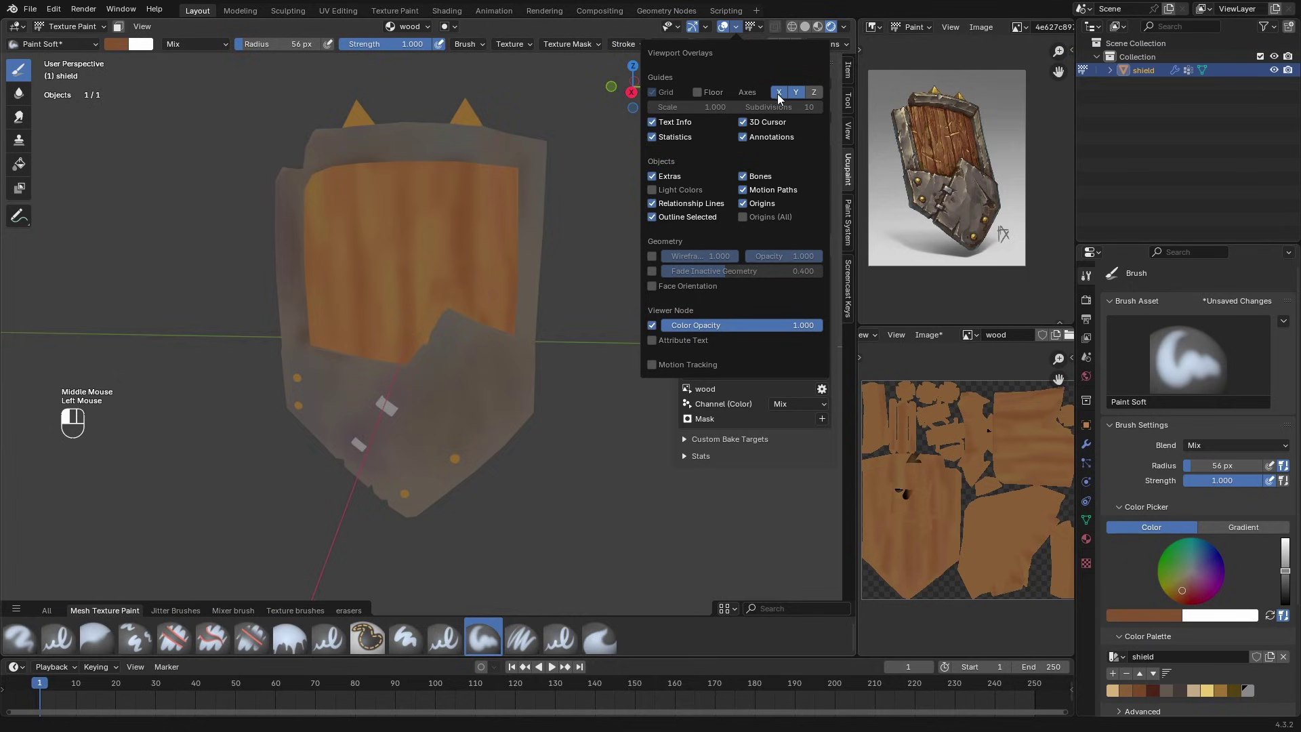
pyautogui.click(795, 93)
pyautogui.moveTo(440, 387); pyautogui.dragTo(447, 366, button='middle')
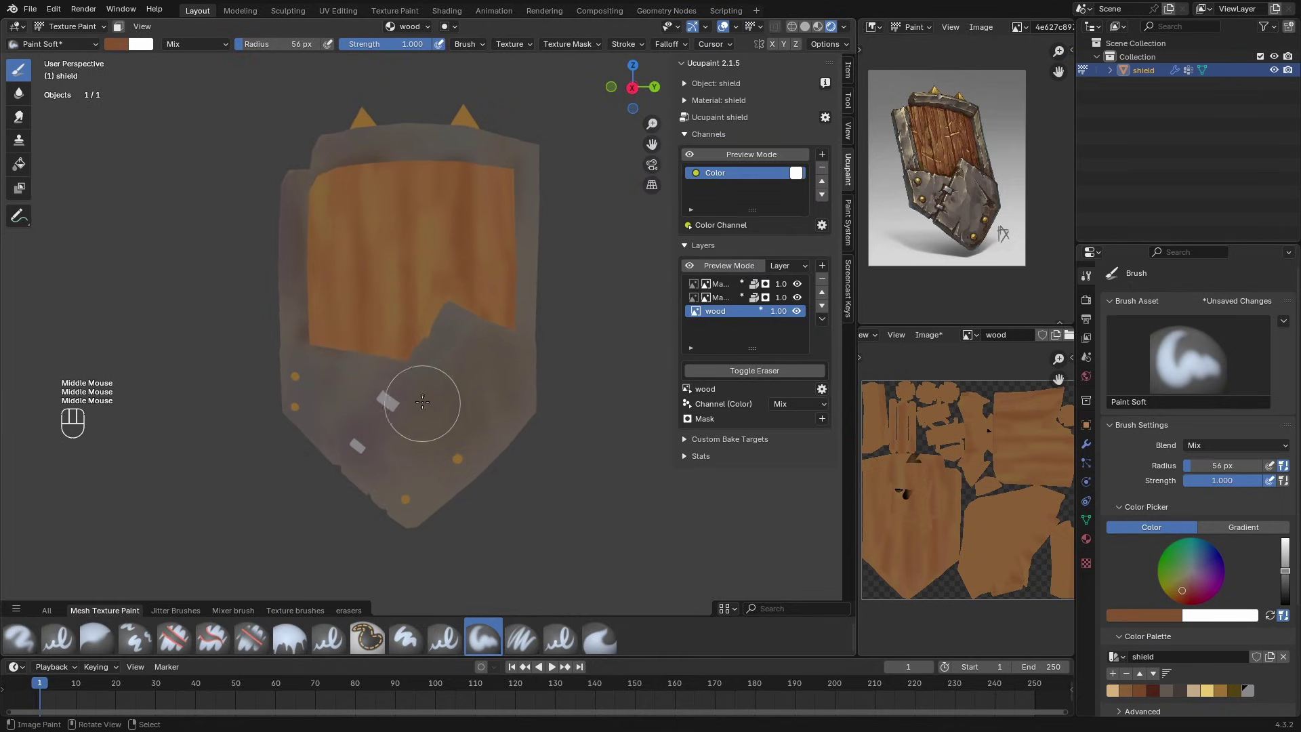
# Step: Dab a sampled grey-brown onto the metal layer and blend it around the metal plate's peak
pyautogui.press('s')
pyautogui.click(696, 298)
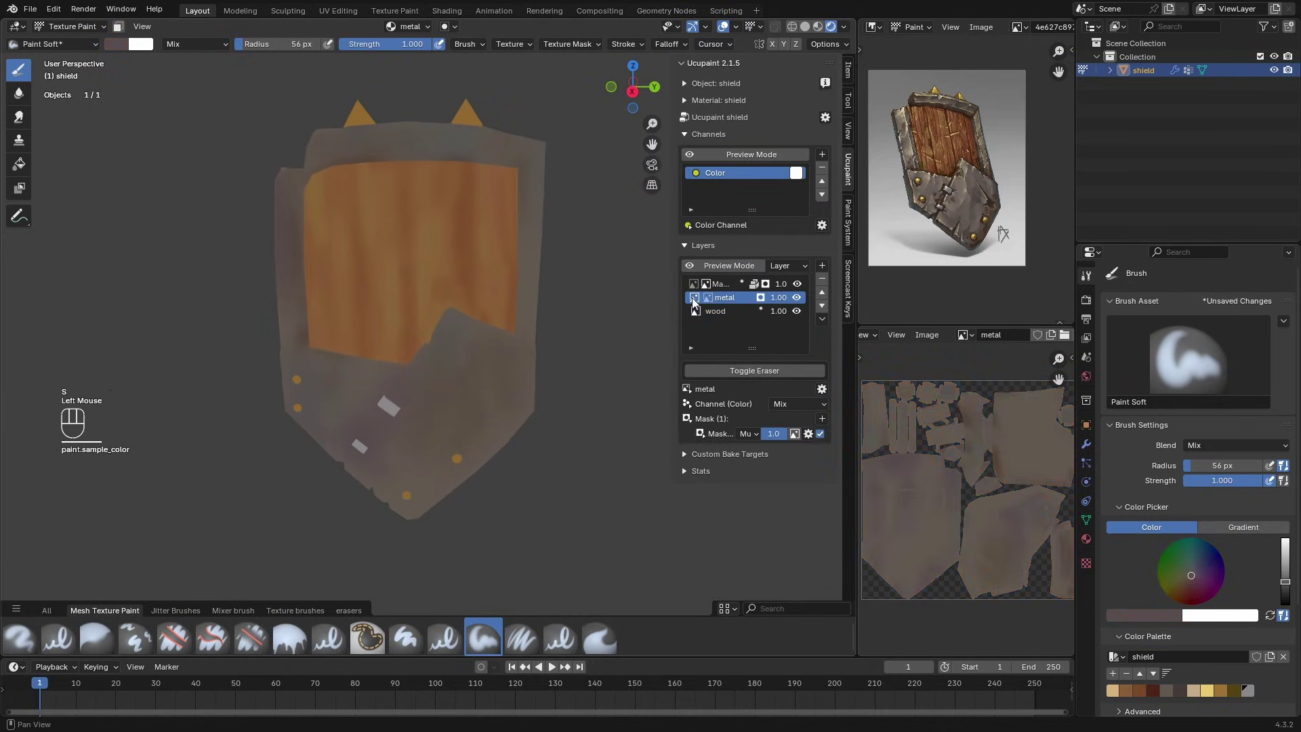
pyautogui.click(707, 298)
pyautogui.click(707, 298)
pyautogui.click(707, 299)
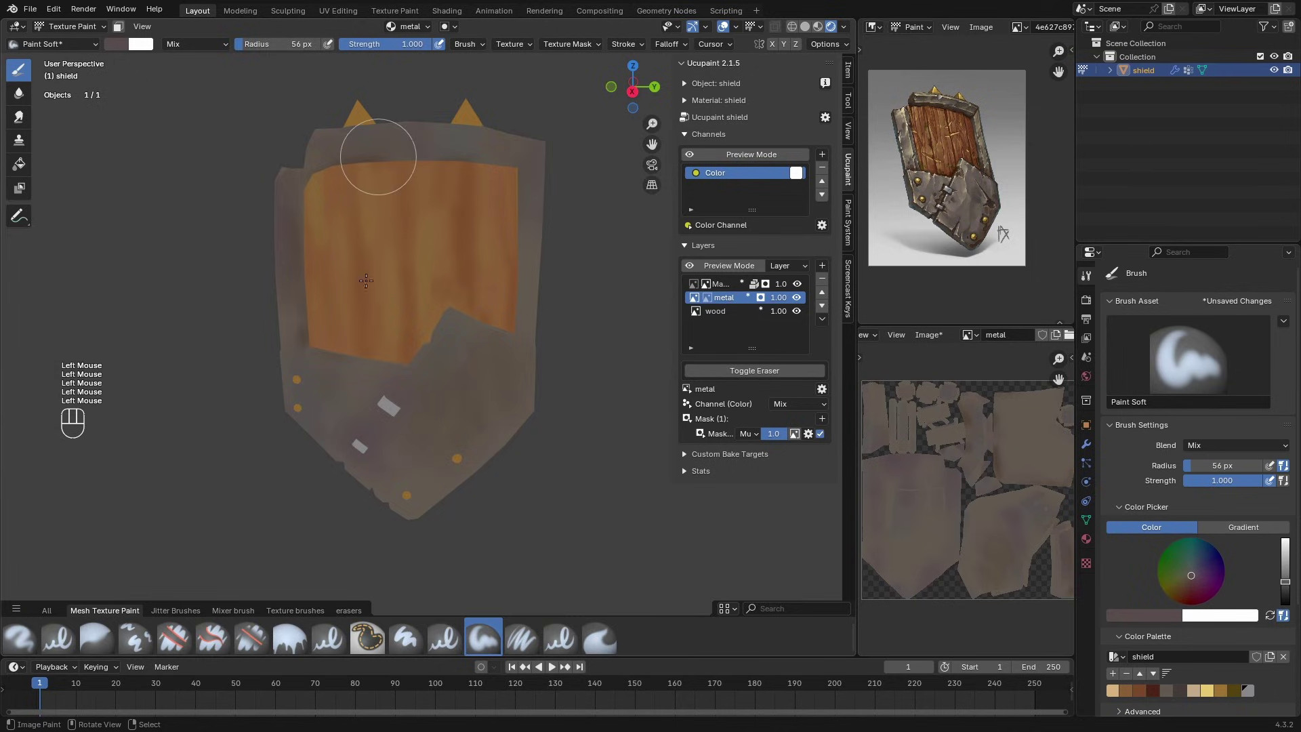
pyautogui.moveTo(449, 358)
pyautogui.mouseDown(button='middle')
pyautogui.moveTo(429, 310)
pyautogui.moveTo(461, 321)
pyautogui.mouseUp(button='middle')
pyautogui.moveTo(459, 324); pyautogui.dragTo(438, 352)
pyautogui.moveTo(424, 448)
pyautogui.mouseDown(button='middle')
pyautogui.moveTo(450, 448)
pyautogui.moveTo(425, 455)
pyautogui.mouseUp(button='middle')
pyautogui.keyDown('shift'); pyautogui.moveTo(425, 397); pyautogui.dragTo(444, 430, button='middle'); pyautogui.keyUp('shift')
# Step: Select the details layer's mask and save all modified images
pyautogui.click(724, 284)
pyautogui.press('q')
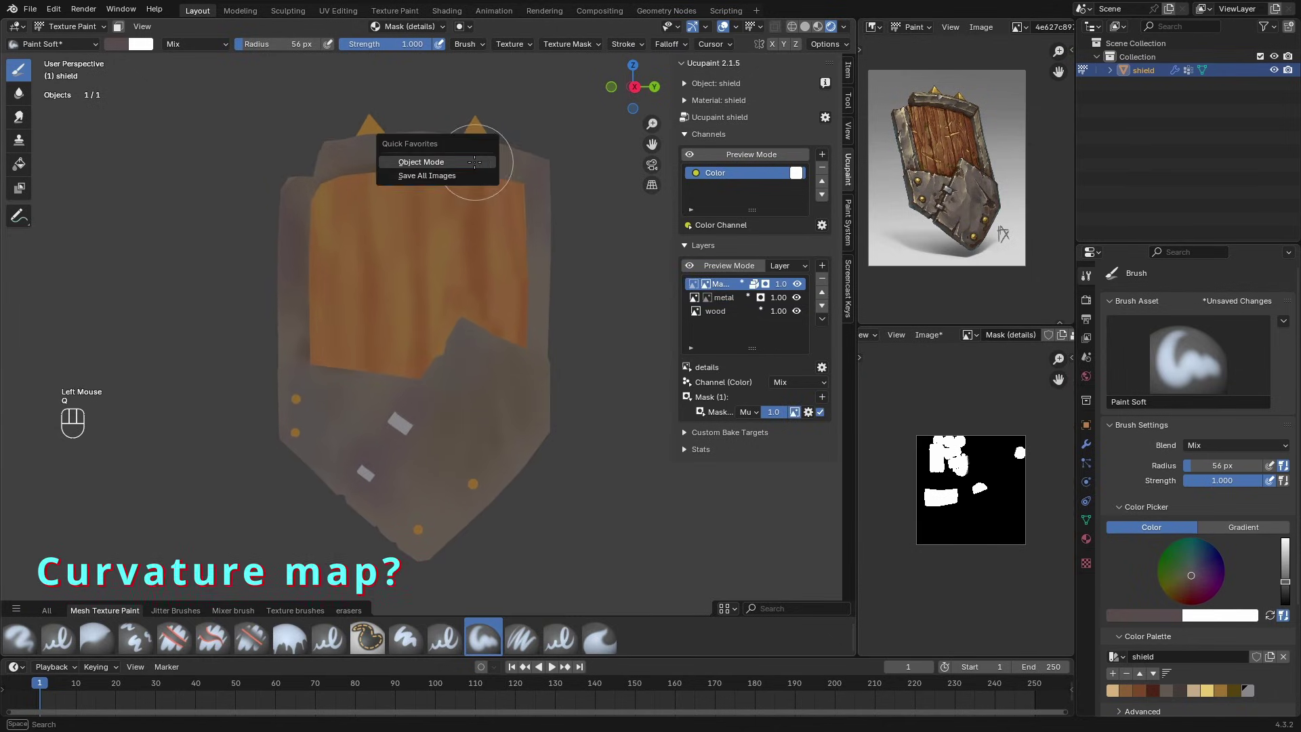
pyautogui.click(427, 176)
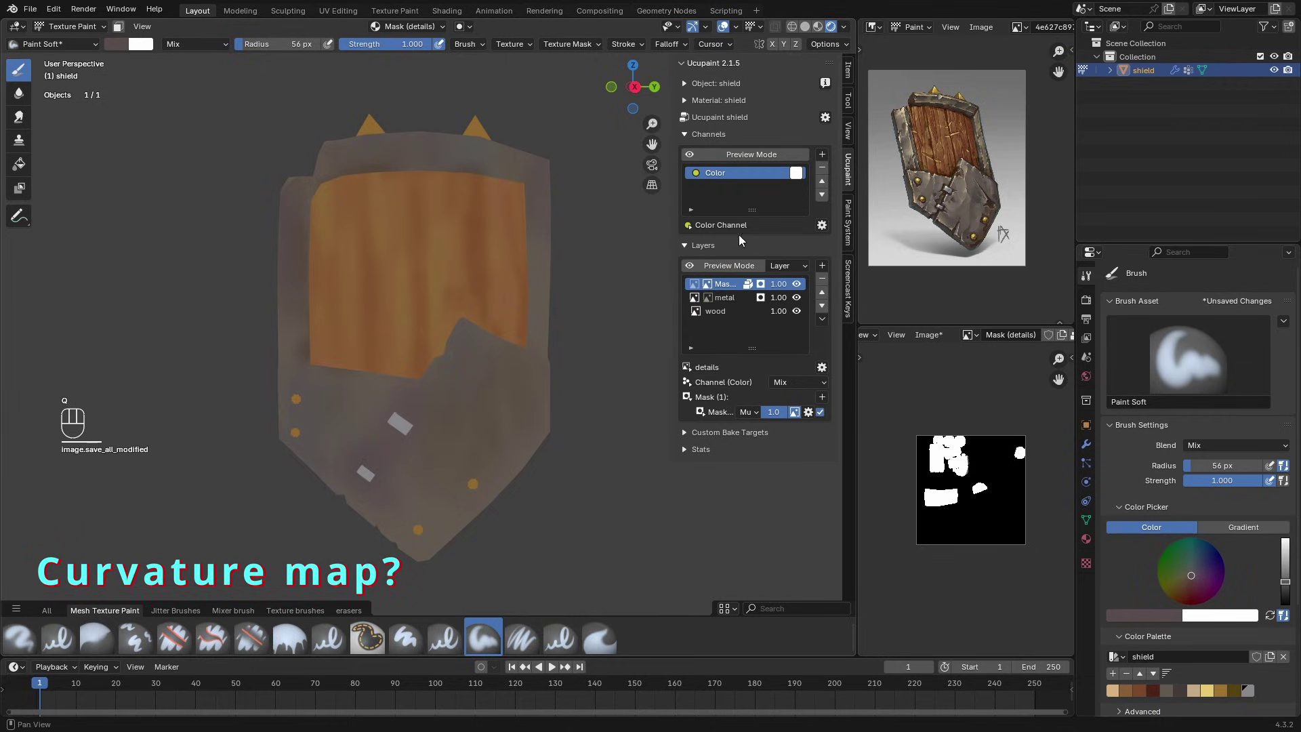
# Step: Set up a new solid color layer with an edge detect mask and name it AO n curvature
pyautogui.click(822, 266)
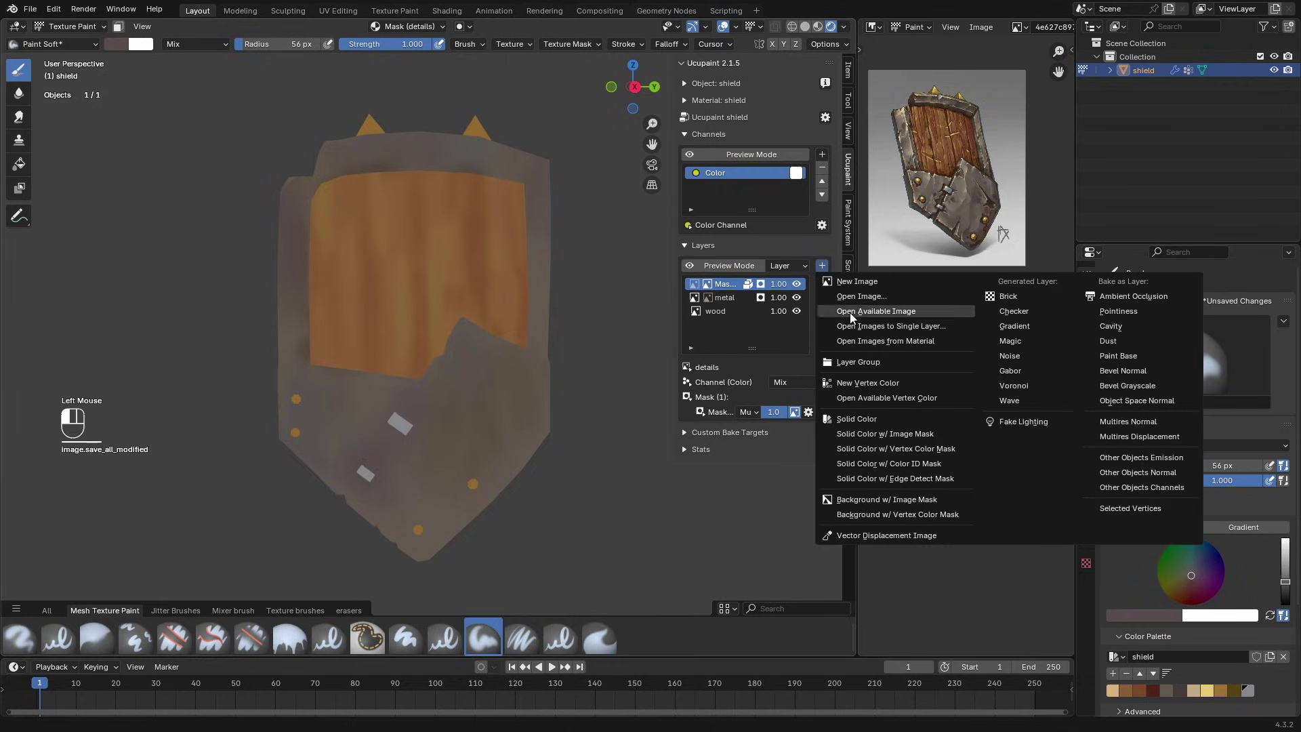
pyautogui.click(896, 476)
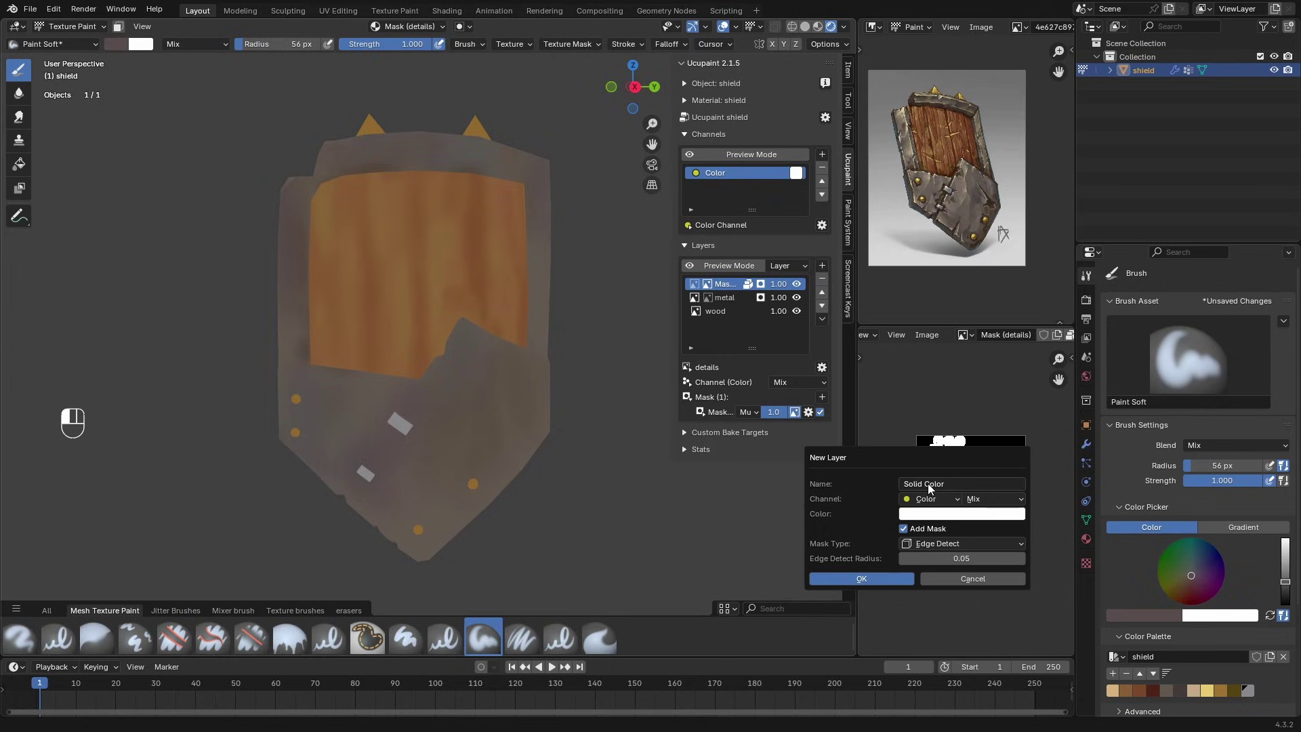
pyautogui.click(928, 482)
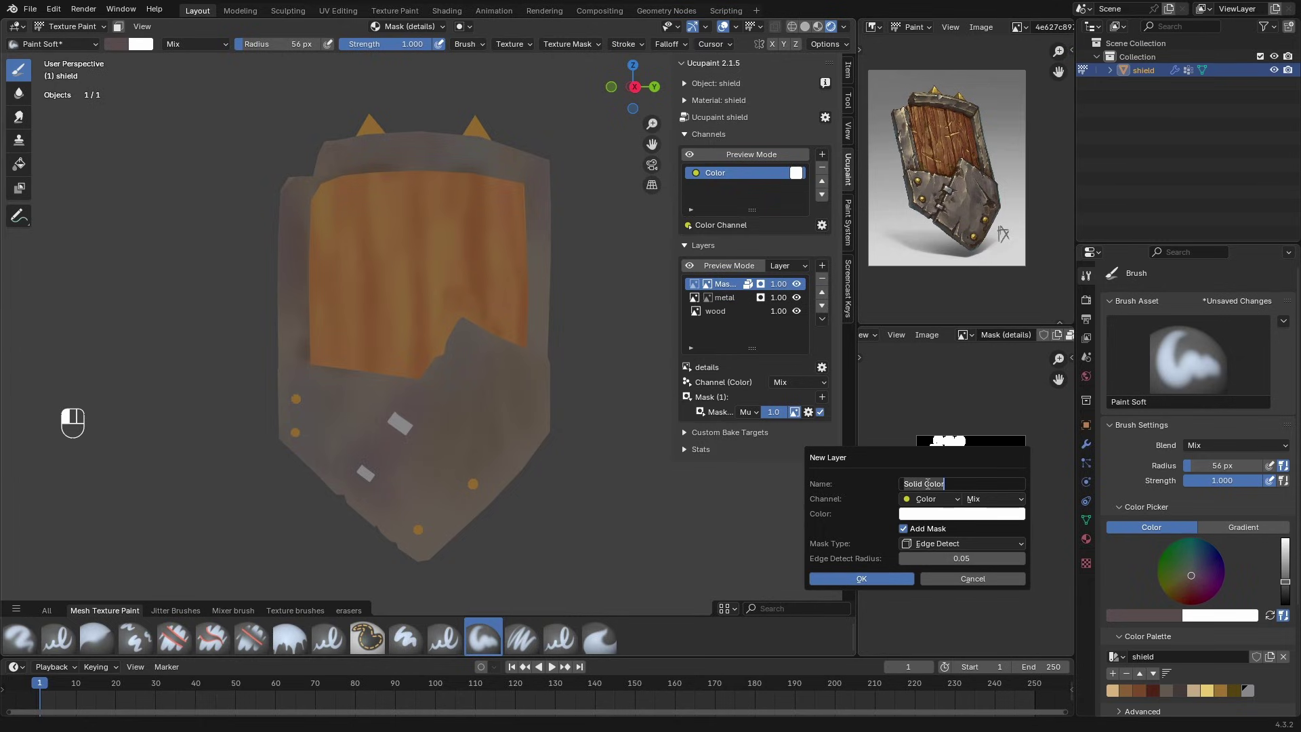
pyautogui.write('aon')
pyautogui.press('BackSpace')
pyautogui.press('BackSpace')
pyautogui.press('BackSpace')
pyautogui.press('BackSpace')
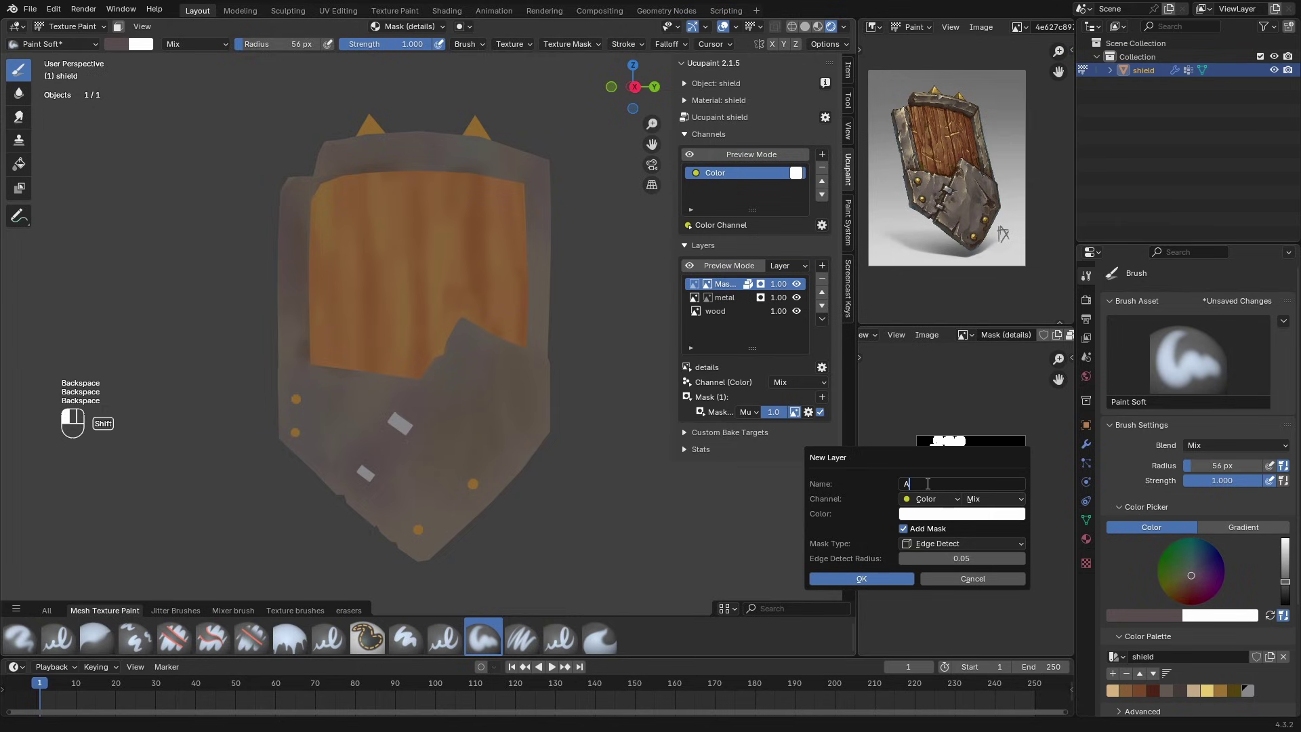
pyautogui.write('edge highlight')
# Step: Give the solid color layer a light tan color and create it
pyautogui.click(943, 514)
pyautogui.click(951, 370)
pyautogui.moveTo(1023, 327); pyautogui.dragTo(1023, 342)
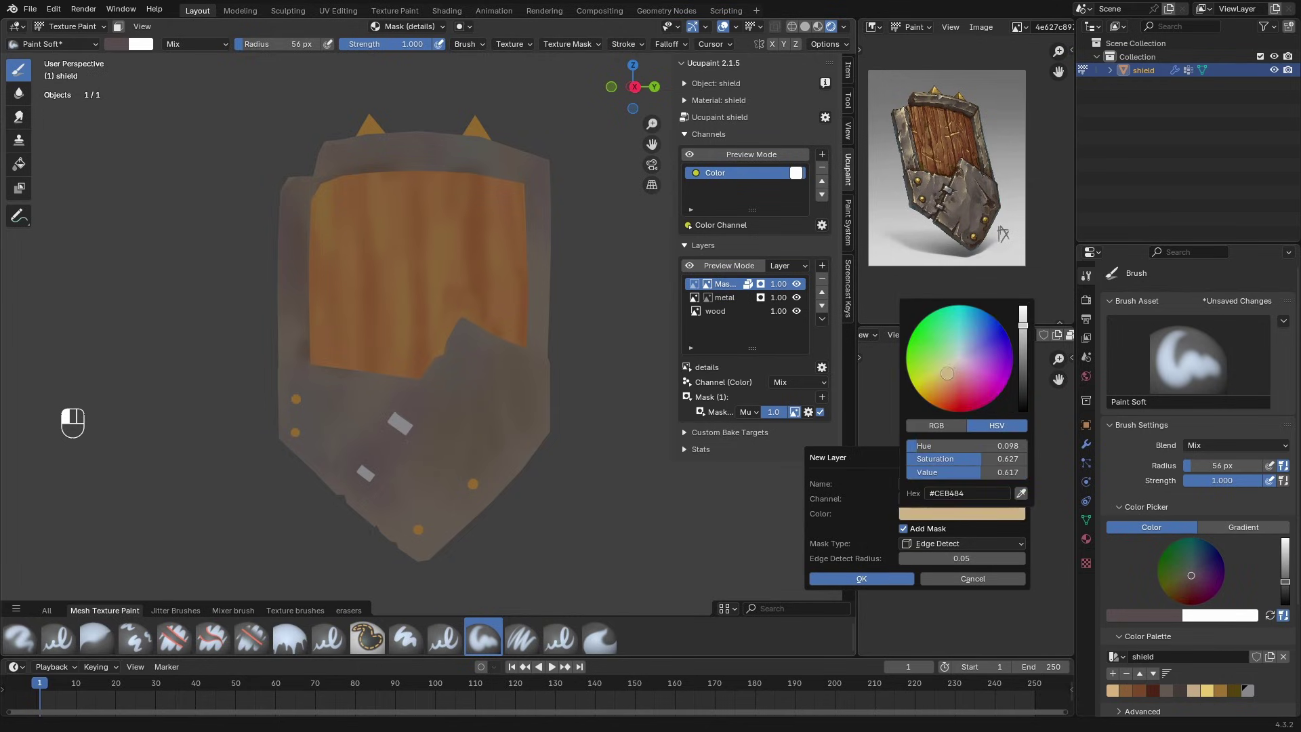
pyautogui.click(861, 578)
# Step: Reduce the AO n curvature mask's edge detect radius to 0.020 and save the file
pyautogui.keyDown('shift'); pyautogui.moveTo(802, 448); pyautogui.dragTo(779, 448); pyautogui.keyUp('shift')
pyautogui.keyDown('shift'); pyautogui.moveTo(597, 305); pyautogui.dragTo(552, 358, button='middle'); pyautogui.keyUp('shift')
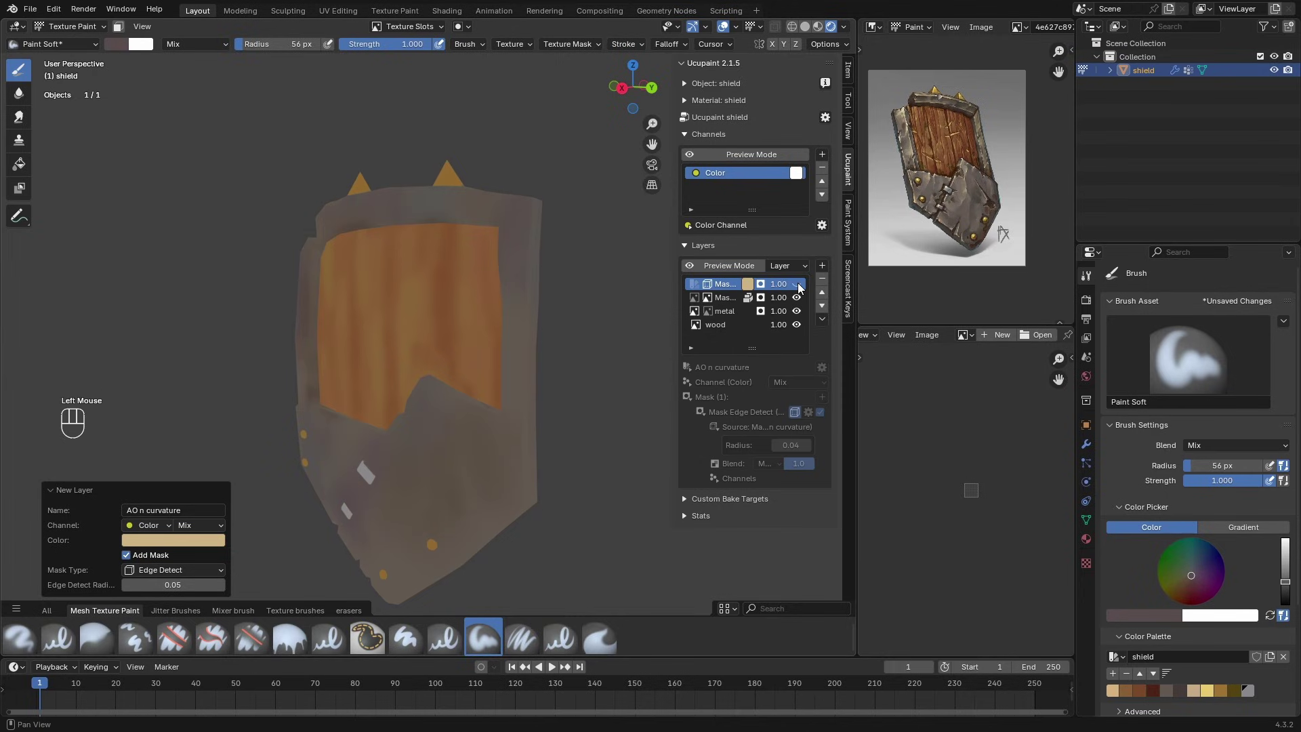
pyautogui.moveTo(380, 306)
pyautogui.mouseDown(button='middle')
pyautogui.moveTo(343, 310)
pyautogui.moveTo(388, 323)
pyautogui.moveTo(407, 358)
pyautogui.mouseUp(button='middle')
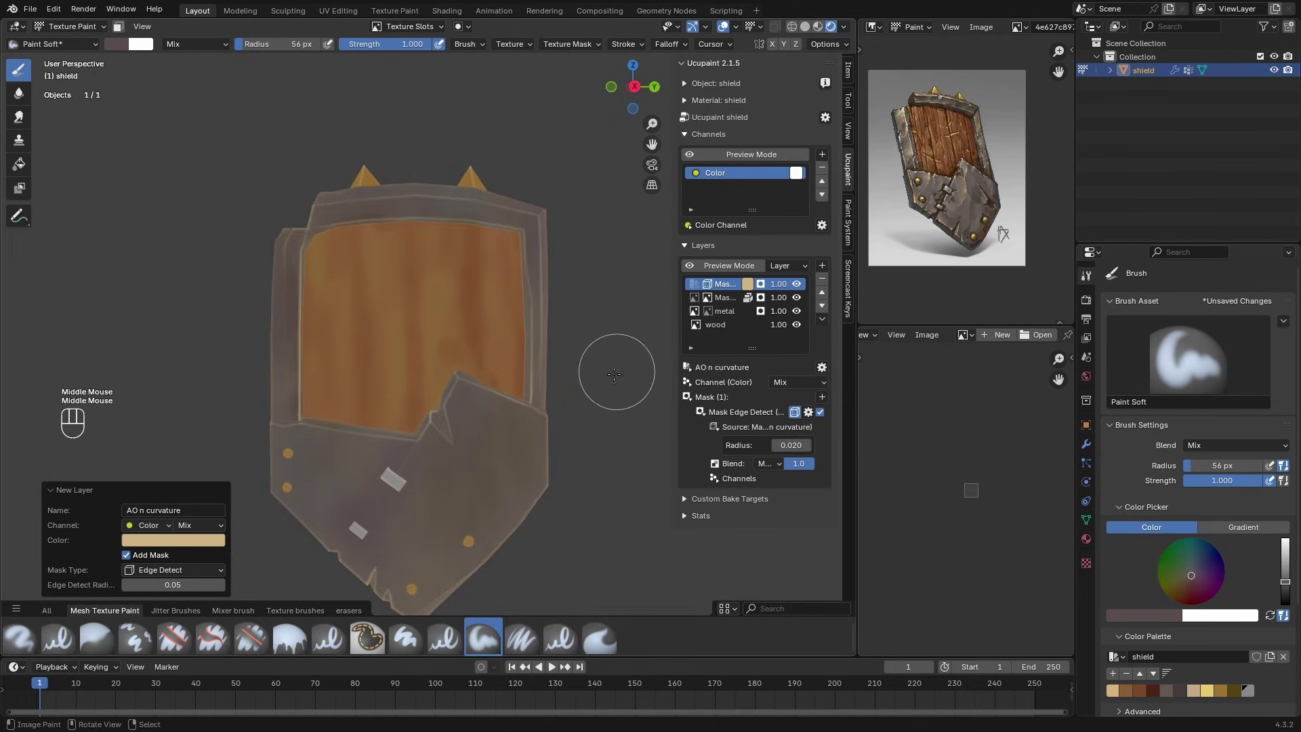
pyautogui.moveTo(565, 381); pyautogui.dragTo(531, 403, button='middle')
pyautogui.hotkey('ctrl', 's')
# Step: Compare the metal plate's edges with the AO n curvature layer hidden and shown
pyautogui.scroll(9, 468, 369)
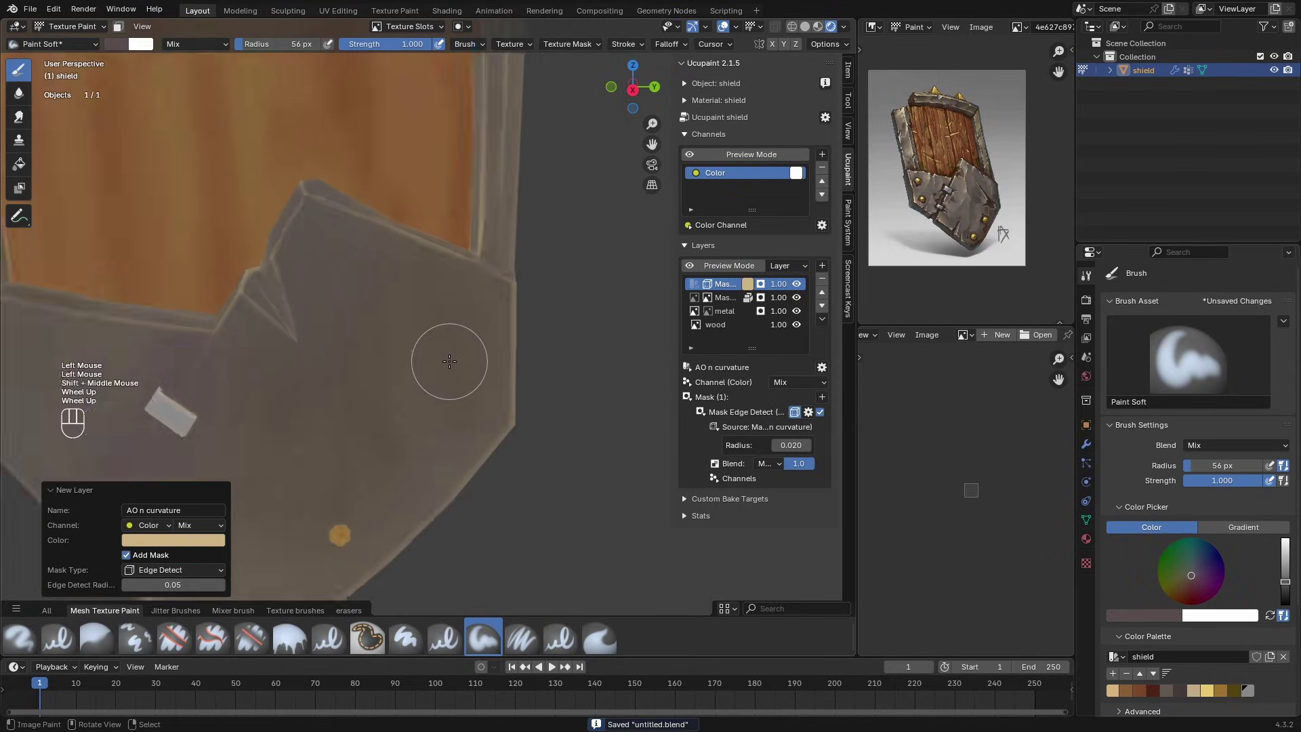
pyautogui.click(798, 284)
pyautogui.click(798, 284)
pyautogui.scroll(-6, 461, 349)
pyautogui.press('s')
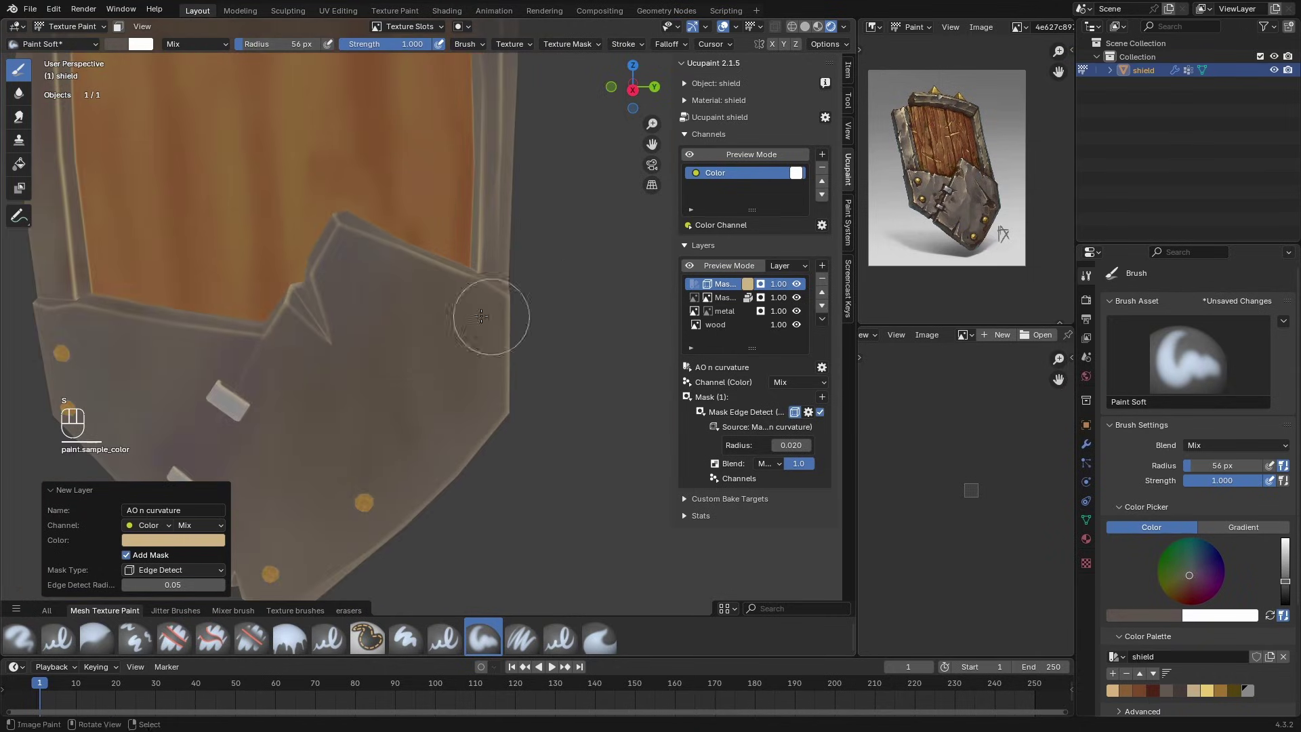
# Step: Add a new 4096 image layer named shadow n cavities above the edge detect layer
pyautogui.click(821, 264)
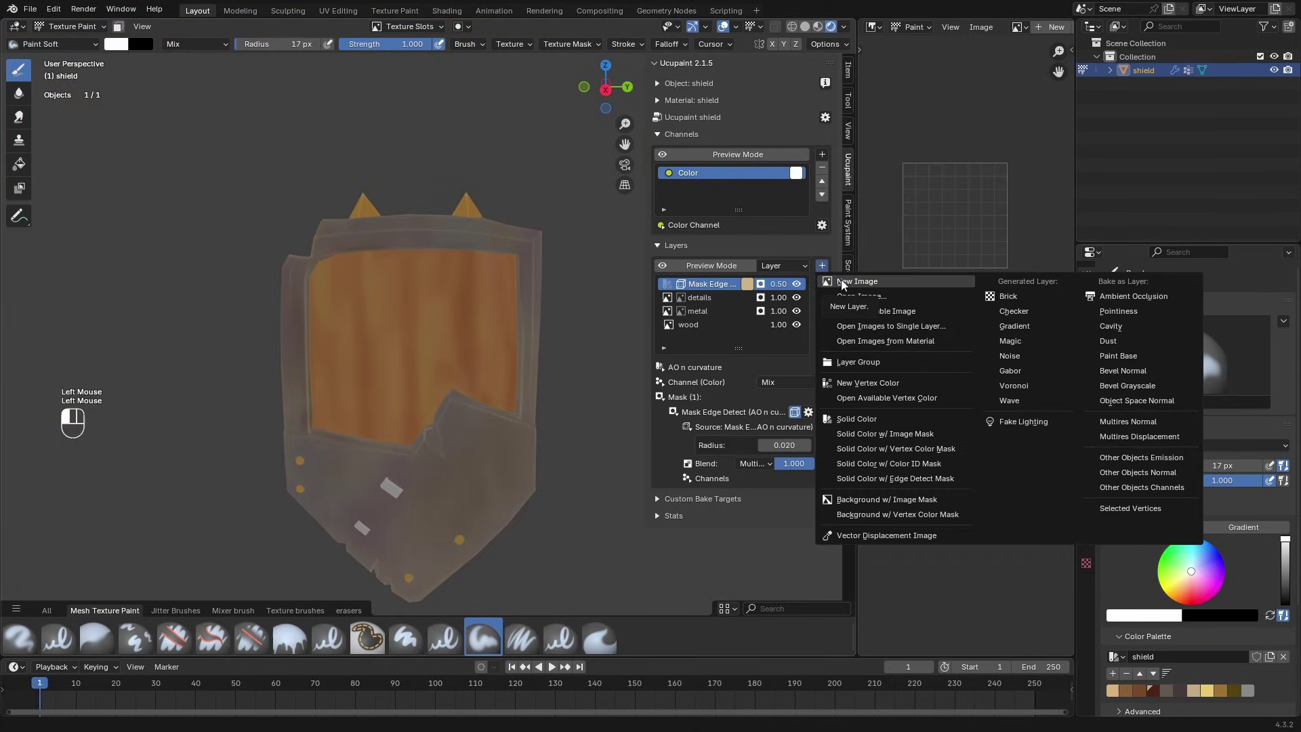
pyautogui.click(843, 282)
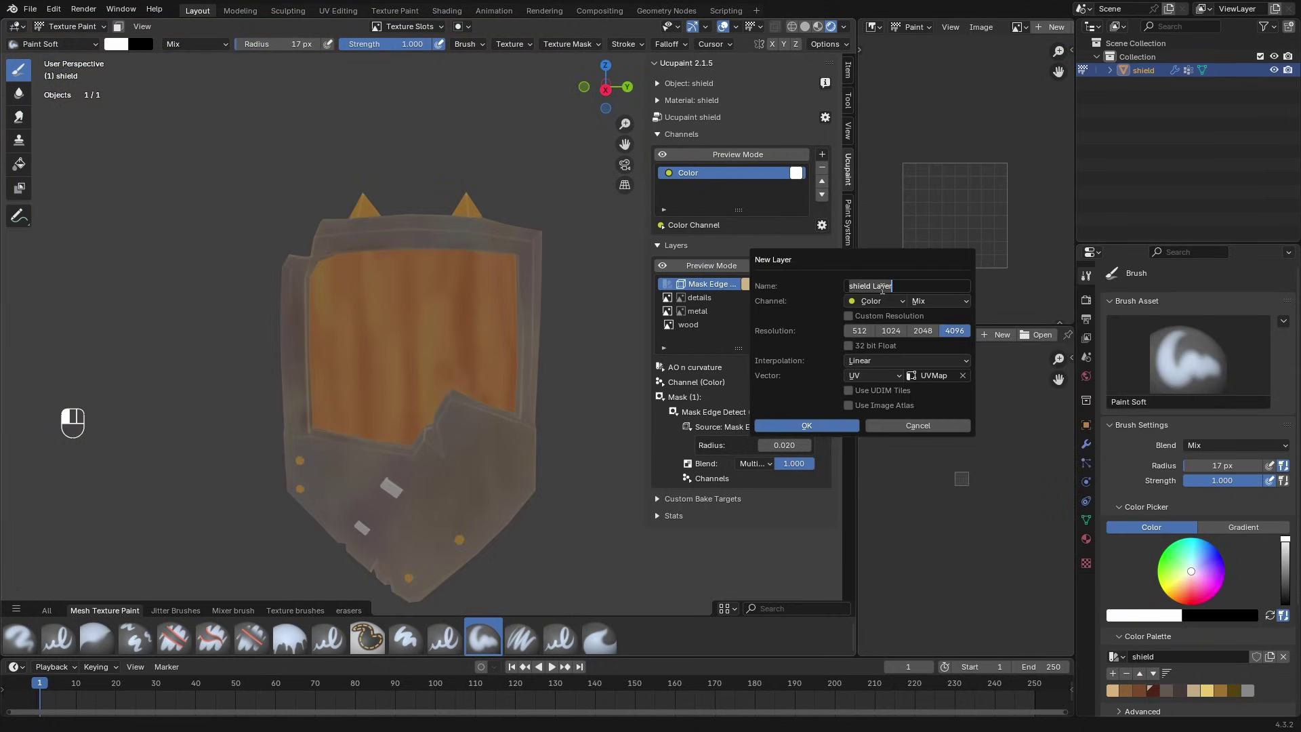
pyautogui.click(882, 286)
pyautogui.write('shadow n cavities')
pyautogui.click(806, 426)
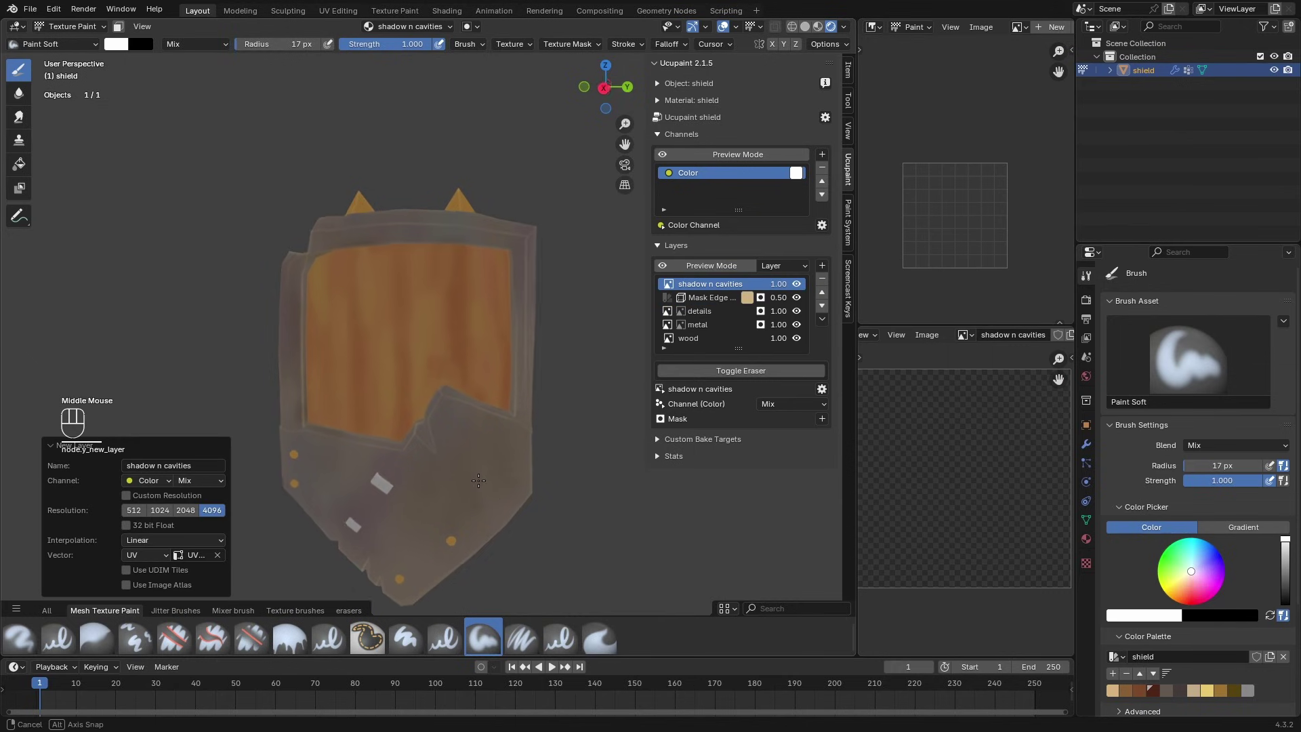
pyautogui.scroll(1, 494, 377)
# Step: Display the shield concept image in the empty reference image editor and frame its wood and metal details
pyautogui.click(1018, 26)
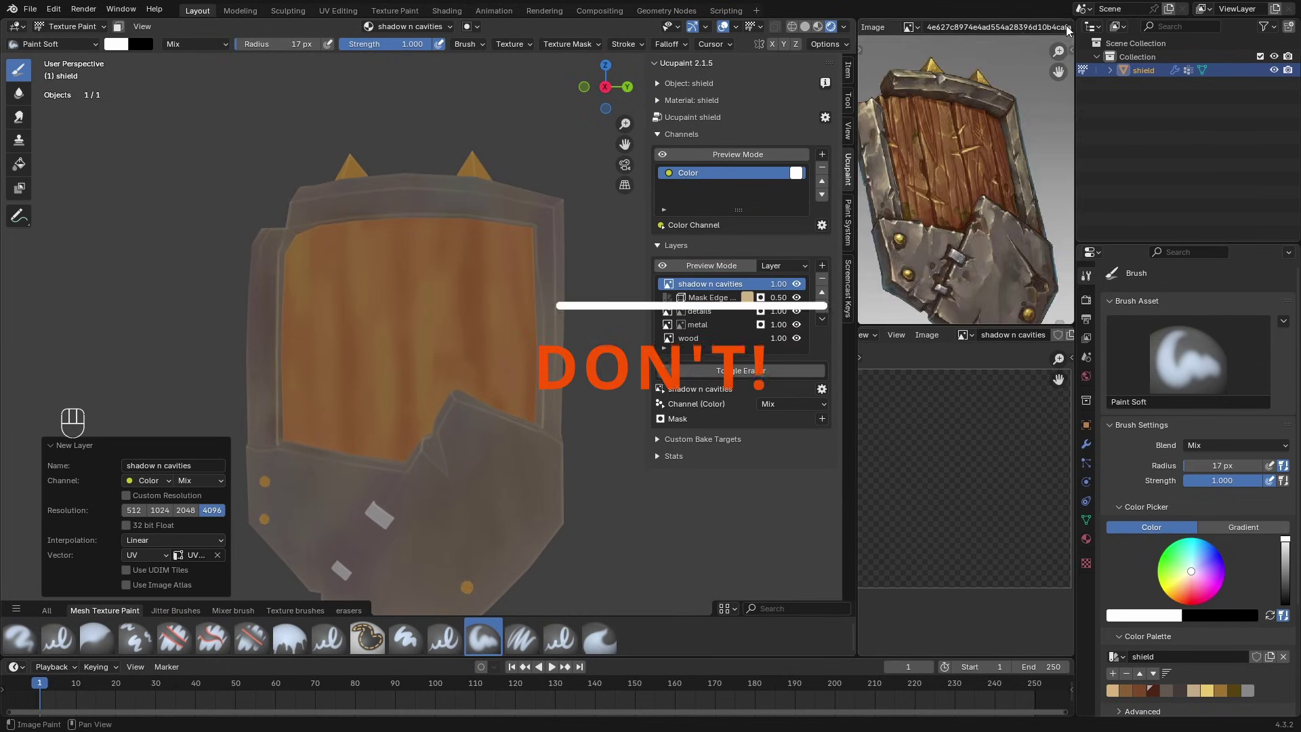
pyautogui.scroll(-4, 968, 27)
pyautogui.moveTo(982, 170); pyautogui.dragTo(965, 183, button='middle')
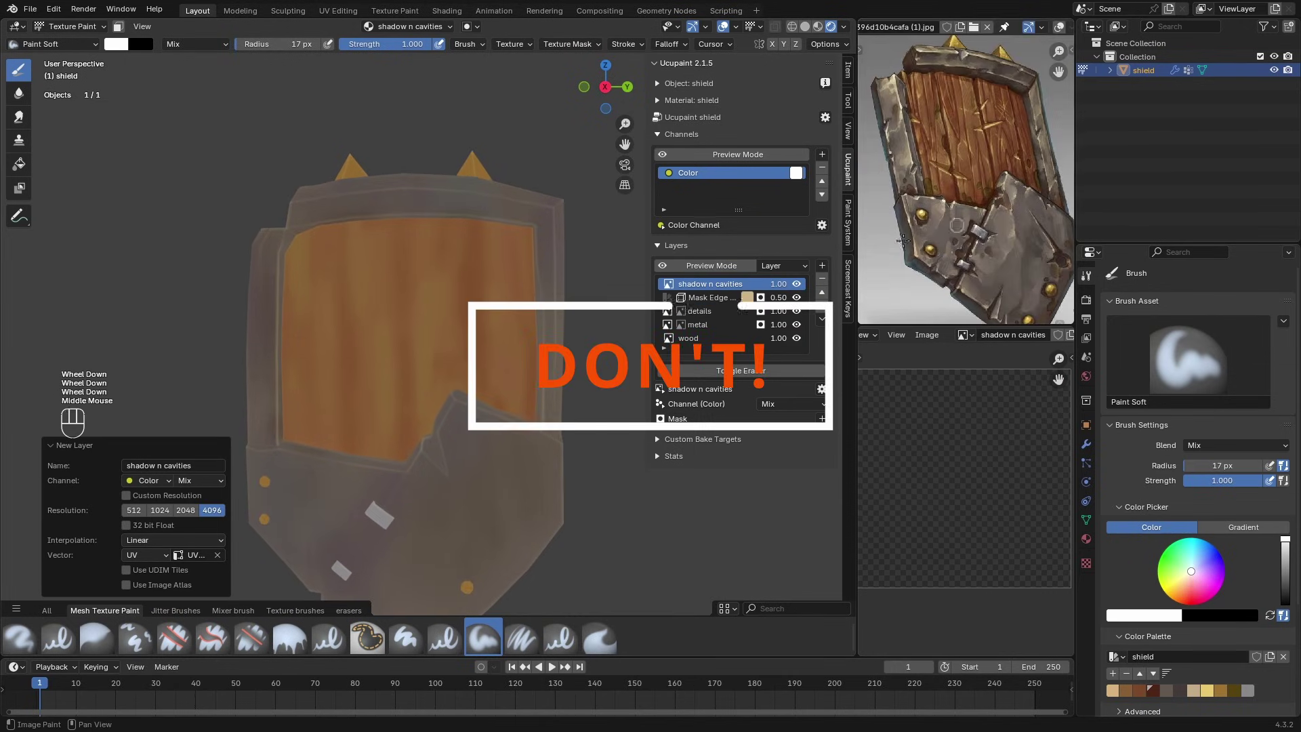
# Step: Set the brush radius to 14 px and try a sampled grey-brown stroke near the metal plate's peak on the shadow n cavities layer
pyautogui.keyDown('shift'); pyautogui.moveTo(493, 466); pyautogui.dragTo(528, 421, button='middle'); pyautogui.keyUp('shift')
pyautogui.scroll(1, 528, 421)
pyautogui.scroll(1, 512, 415)
pyautogui.moveTo(428, 391); pyautogui.dragTo(427, 324, button='middle')
pyautogui.scroll(1, 515, 331)
pyautogui.press('s')
pyautogui.press('f')
pyautogui.click(526, 332)
pyautogui.moveTo(533, 281)
pyautogui.mouseDown()
pyautogui.moveTo(527, 325)
pyautogui.moveTo(534, 317)
pyautogui.mouseUp()
# Step: Erase the trial stroke from the shadow n cavities layer using Erase Alpha
pyautogui.press('e')
pyautogui.moveTo(535, 308); pyautogui.dragTo(528, 324)
pyautogui.moveTo(529, 324); pyautogui.dragTo(525, 356)
pyautogui.moveTo(525, 356); pyautogui.dragTo(521, 332, button='middle')
pyautogui.moveTo(521, 332)
pyautogui.mouseDown(button='middle')
pyautogui.moveTo(518, 311)
pyautogui.moveTo(517, 334)
pyautogui.moveTo(532, 338)
pyautogui.mouseUp(button='middle')
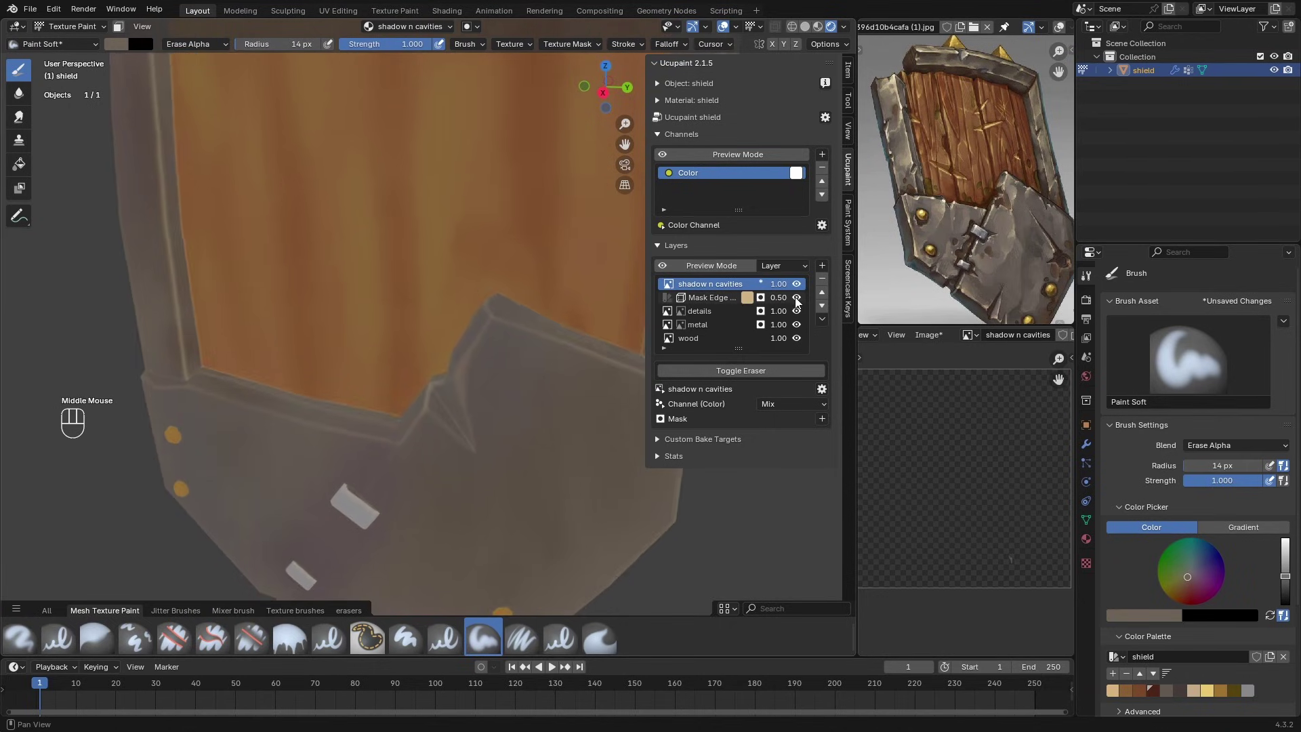
# Step: Check the edge detect layer's effect across the wood panel and metal frame by hiding and showing it
pyautogui.click(796, 297)
pyautogui.click(796, 297)
pyautogui.moveTo(765, 267)
pyautogui.keyDown('ctrl'); pyautogui.mouseDown(button='middle')
pyautogui.moveTo(755, 278)
pyautogui.moveTo(769, 264)
pyautogui.mouseUp(button='middle'); pyautogui.keyUp('ctrl')
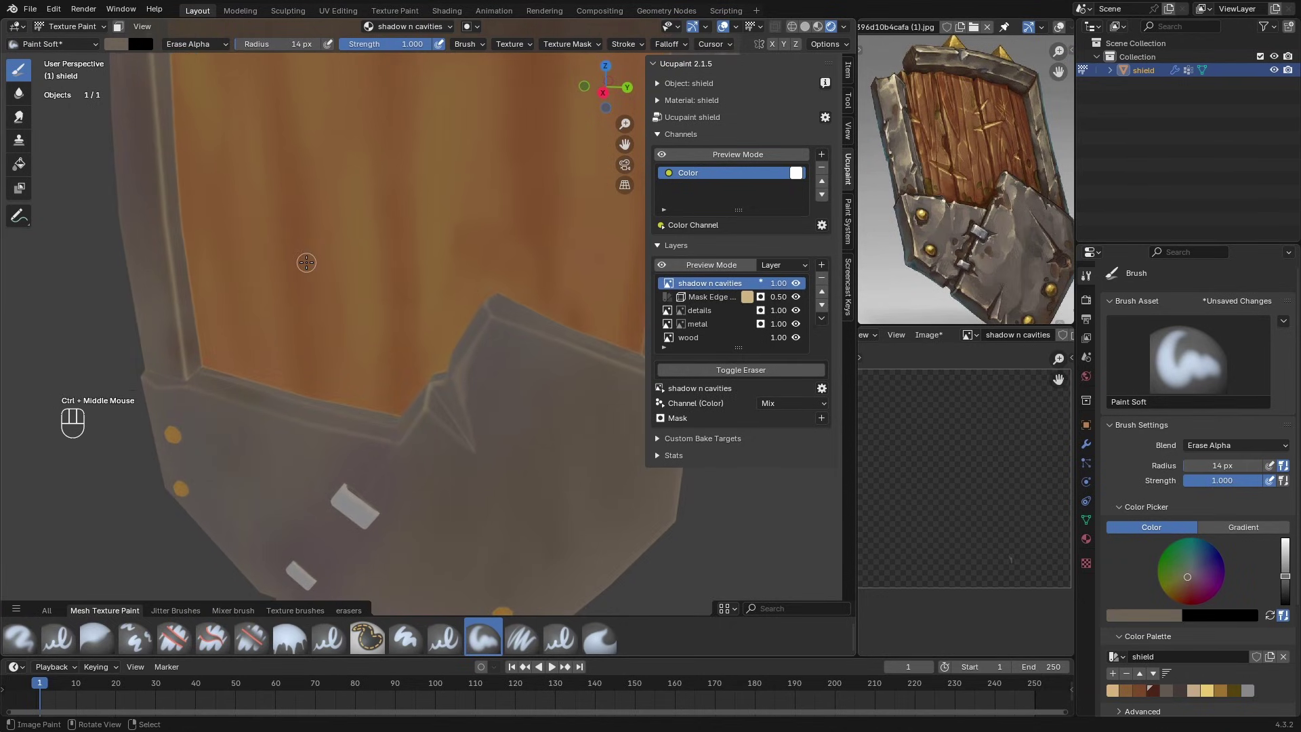
pyautogui.keyDown('ctrl'); pyautogui.scroll(-3, 306, 263); pyautogui.keyUp('ctrl')
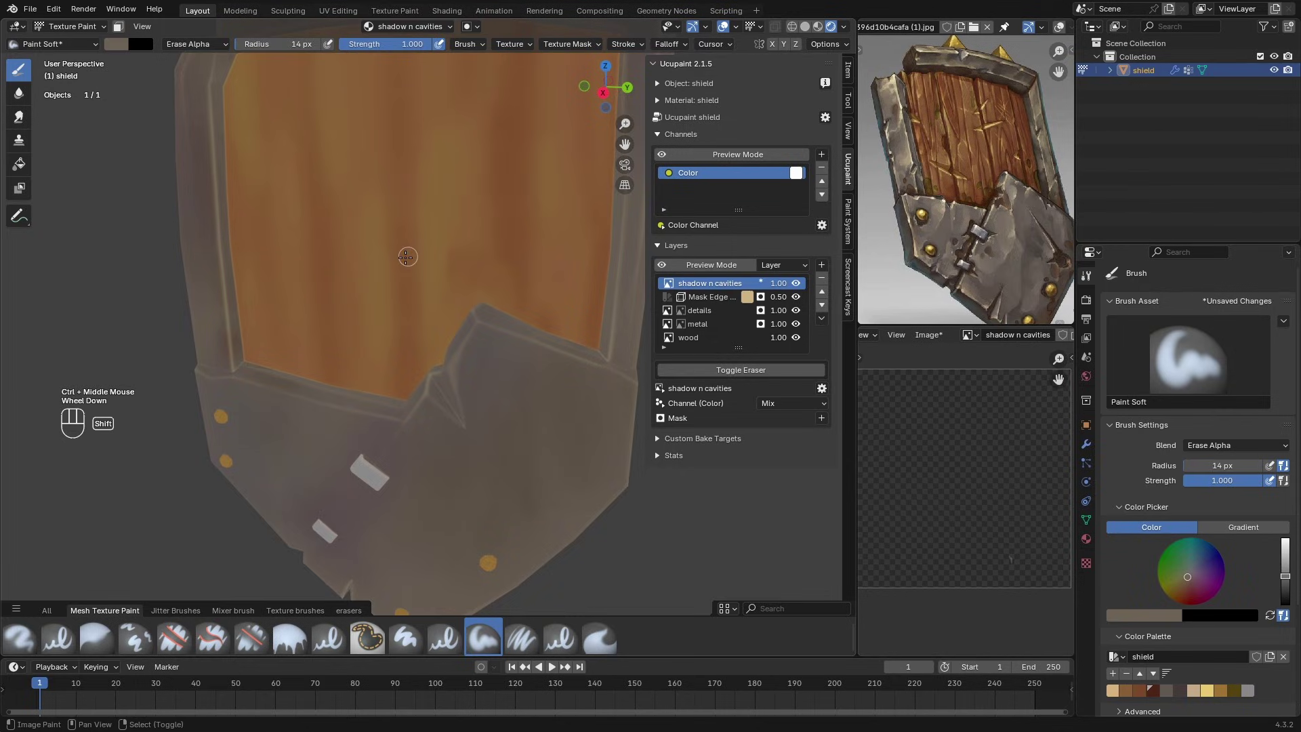
pyautogui.keyDown('shift'); pyautogui.moveTo(341, 282); pyautogui.dragTo(384, 305, button='middle'); pyautogui.keyUp('shift')
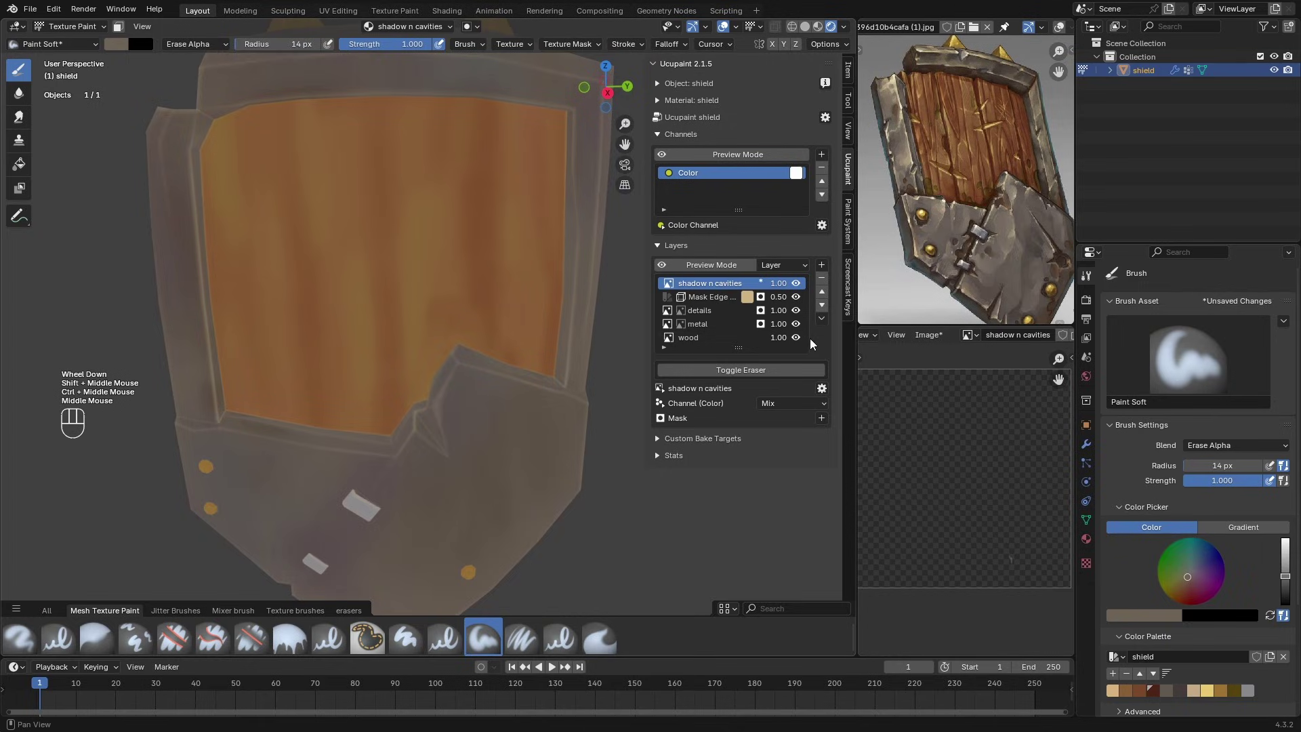
# Step: Isolate the AO n curvature layer by hiding the shadow n cavities, details, metal and wood layers, and enable the Color channel's alpha
pyautogui.click(722, 297)
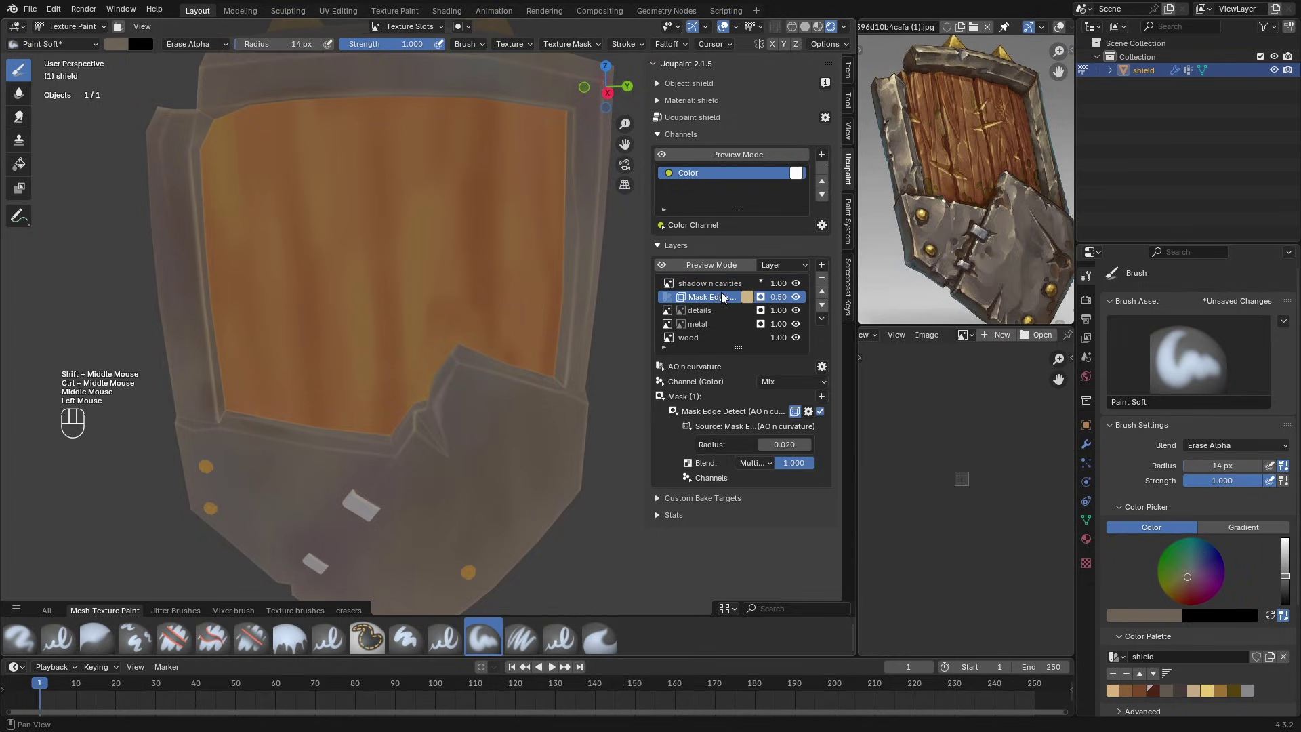
pyautogui.click(796, 284)
pyautogui.click(796, 311)
pyautogui.click(796, 324)
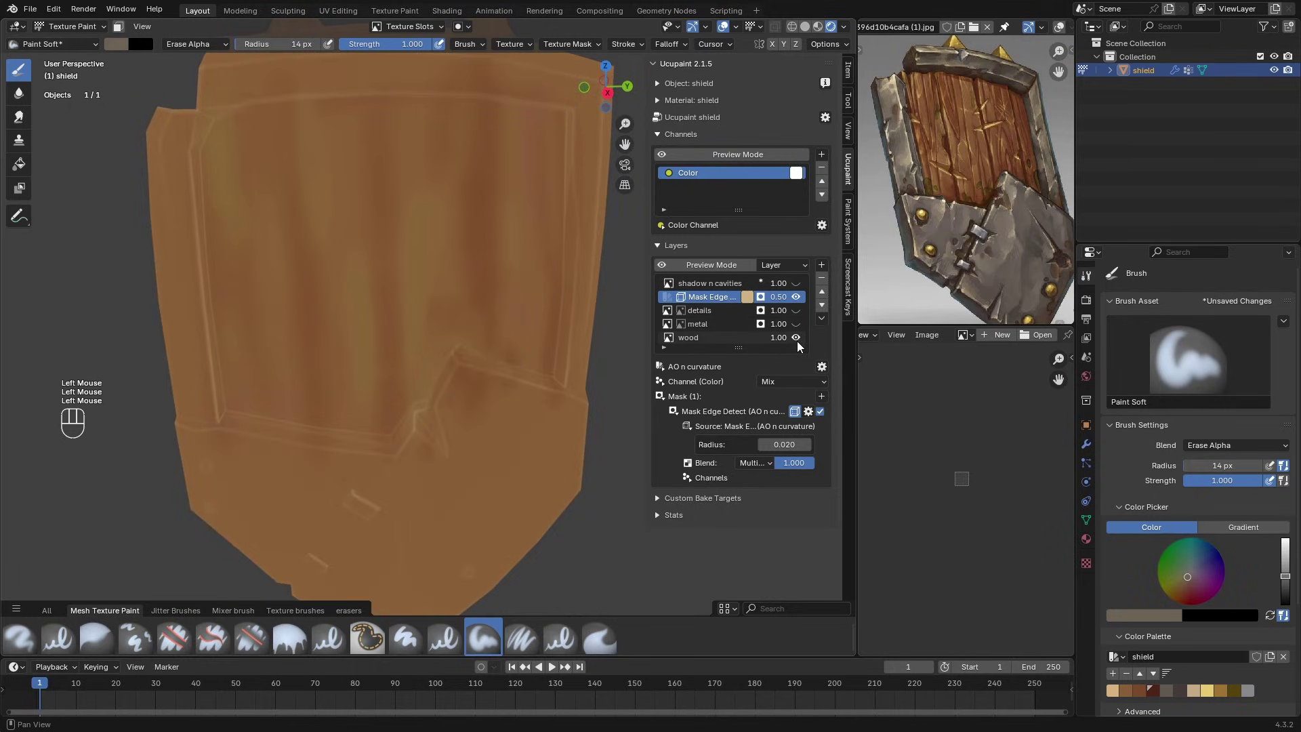
pyautogui.click(796, 337)
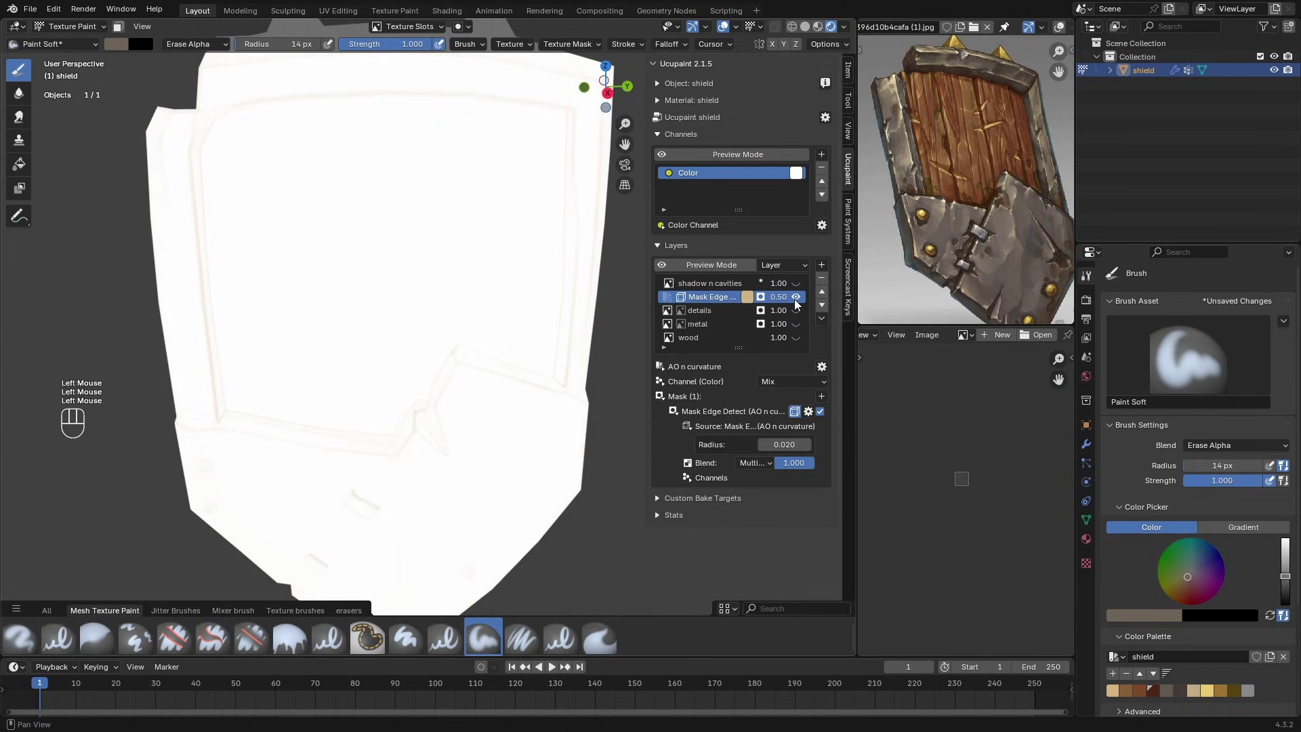
pyautogui.click(662, 225)
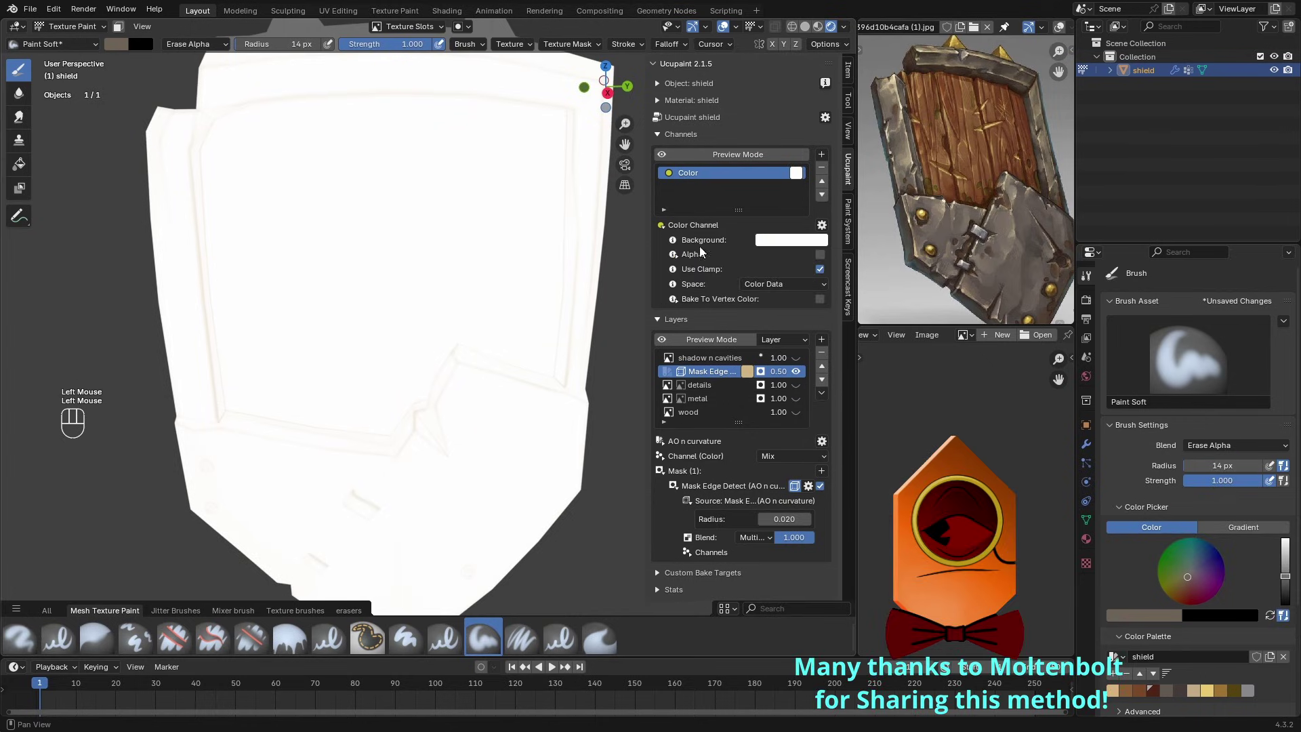
pyautogui.click(820, 254)
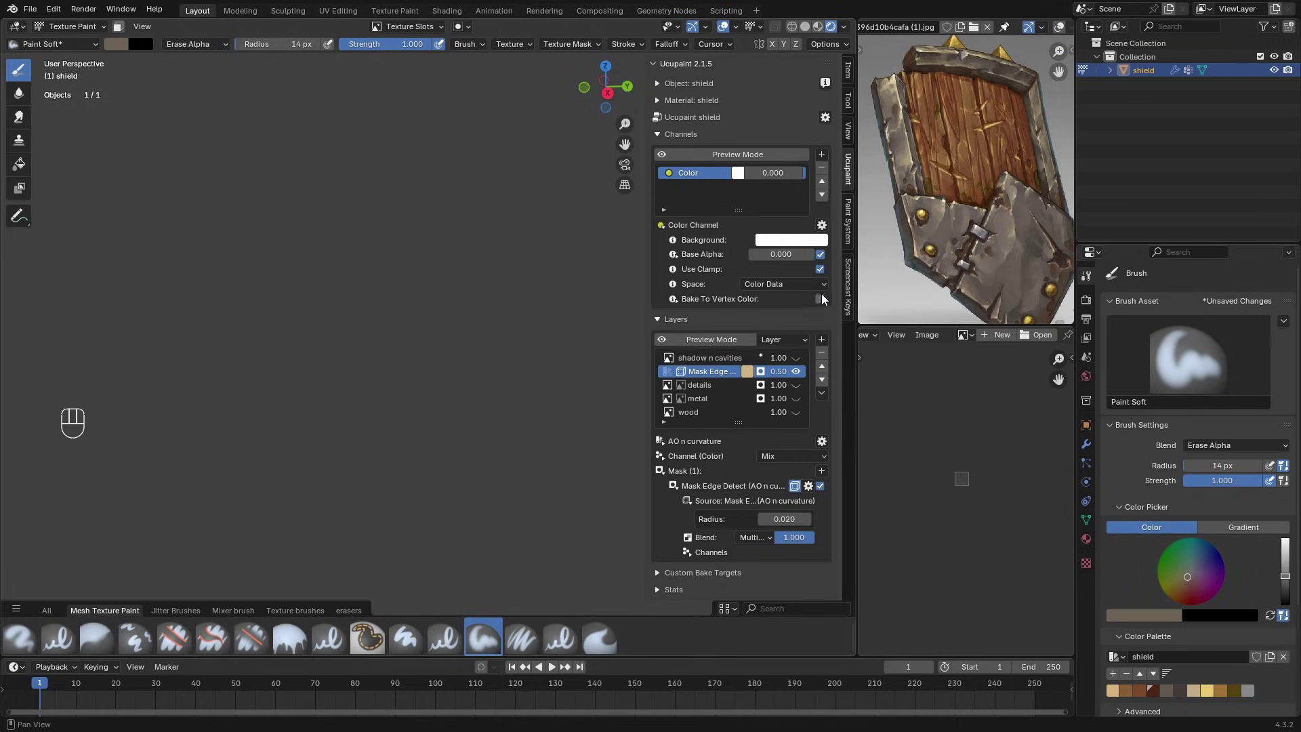
# Step: Bake the Color channel to an image with 32 samples on GPU Compute
pyautogui.click(822, 225)
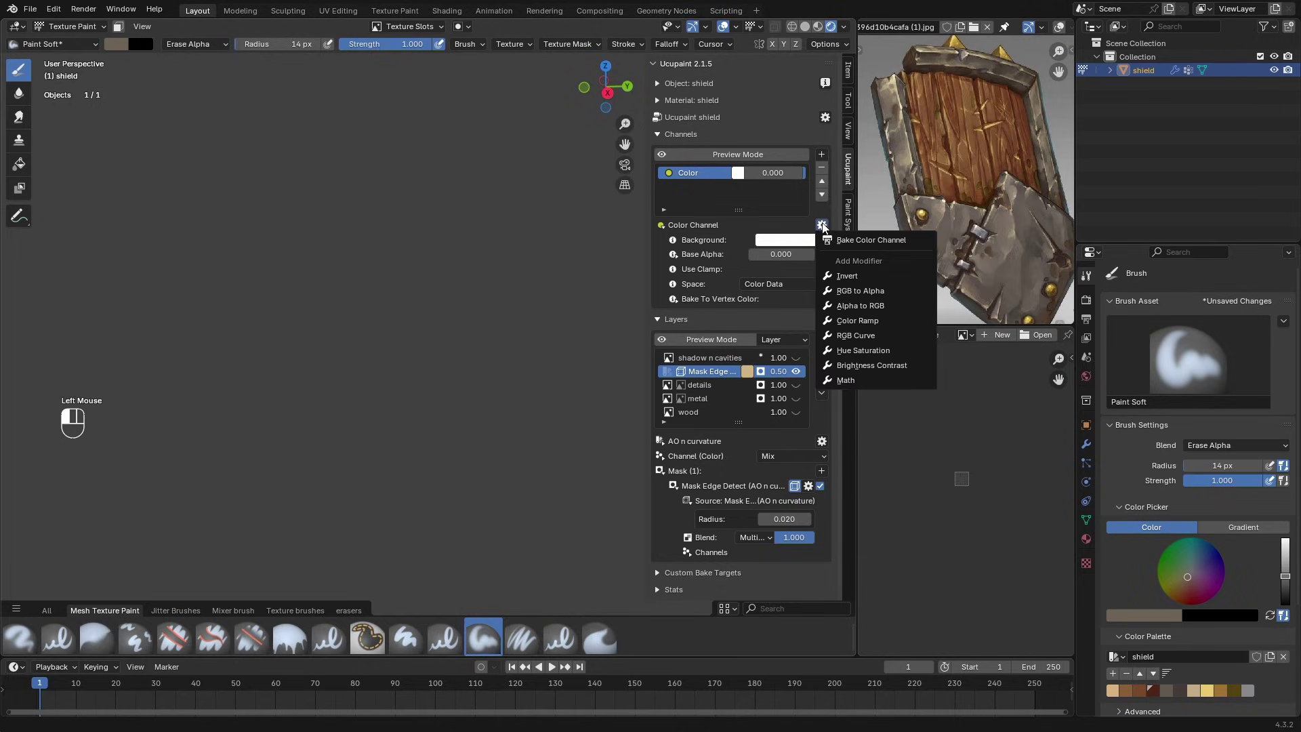
pyautogui.click(857, 240)
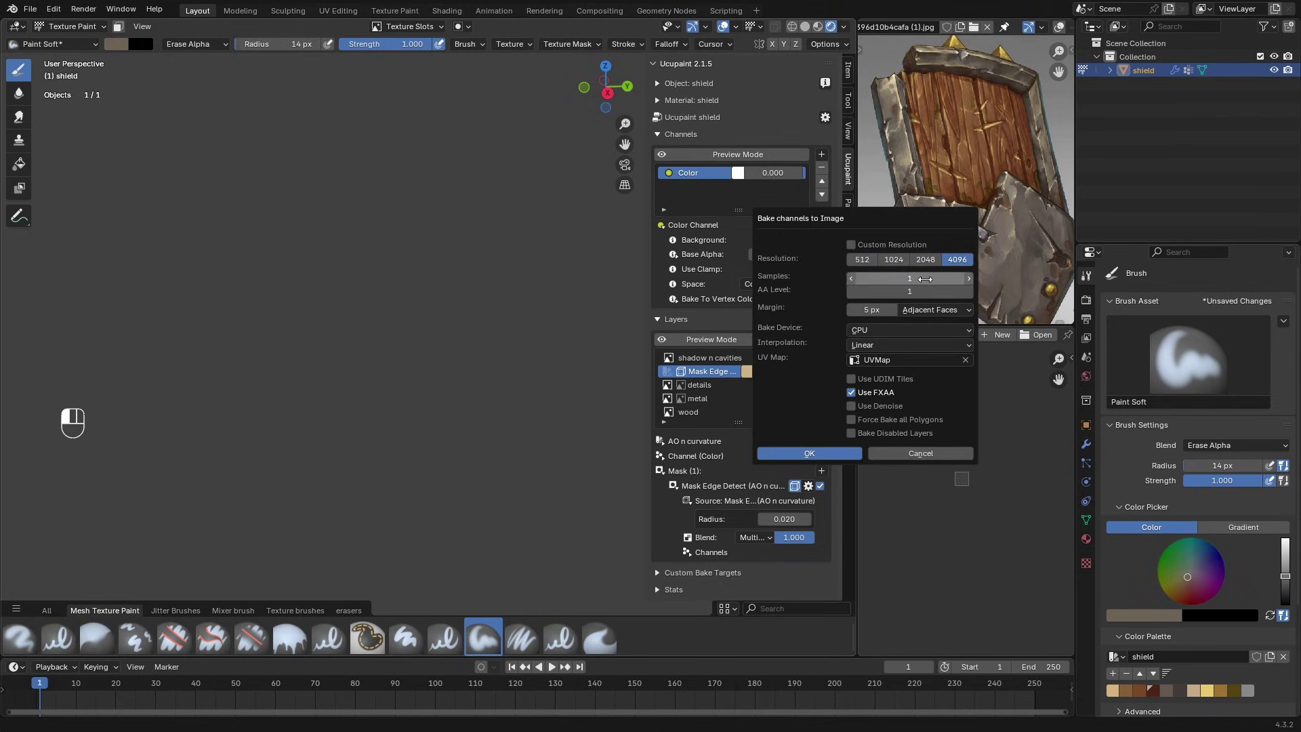
pyautogui.click(926, 278)
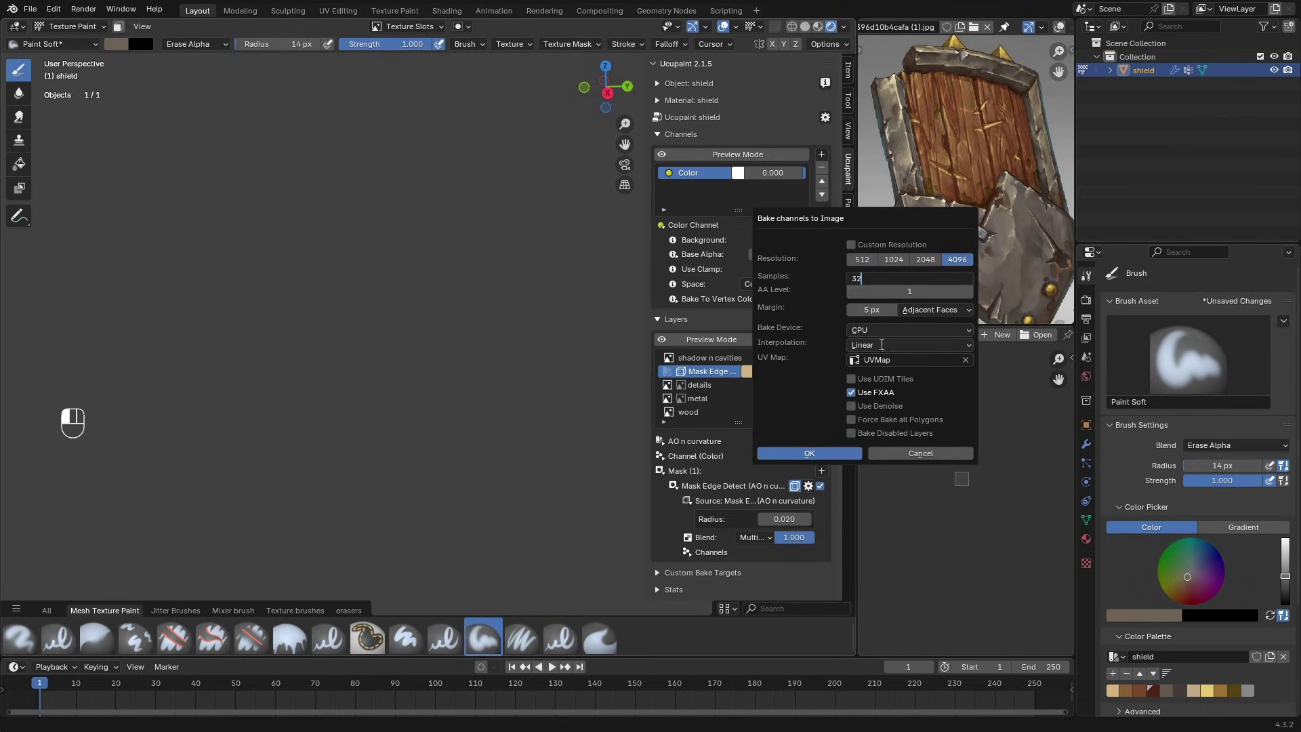
pyautogui.write('32')
pyautogui.click(881, 331)
pyautogui.click(881, 363)
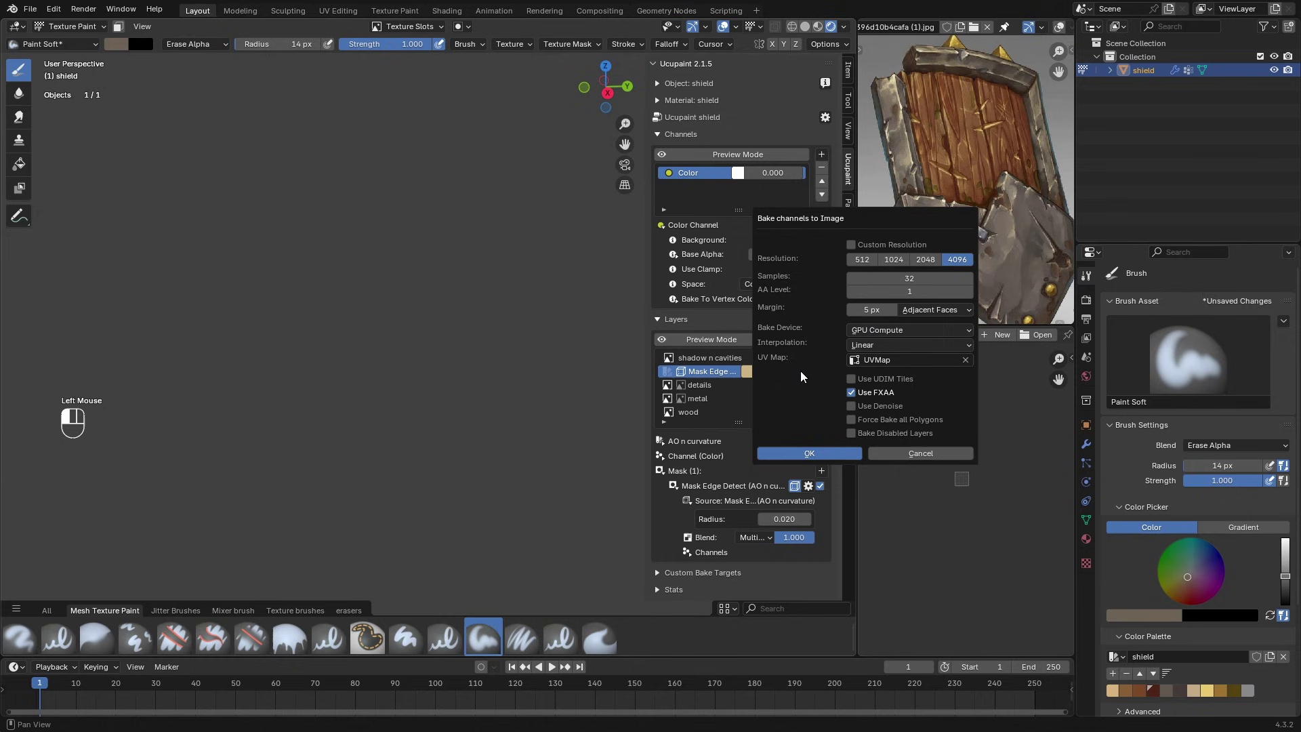
pyautogui.click(811, 453)
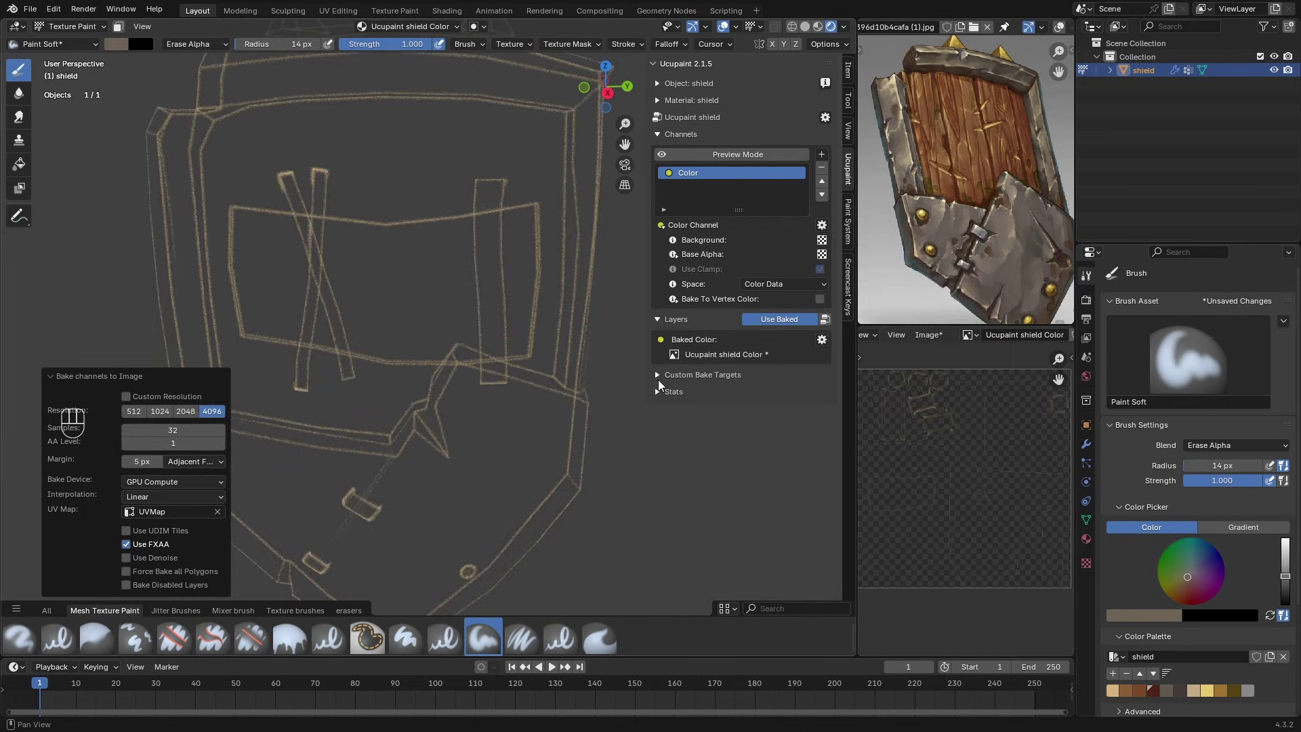
# Step: Save the baked edge image as highlights n cavities.png in the textures folder
pyautogui.scroll(-2, 937, 445)
pyautogui.scroll(1, 937, 444)
pyautogui.hotkey('alt', 's')
pyautogui.doubleClick(502, 289)
pyautogui.click(595, 526)
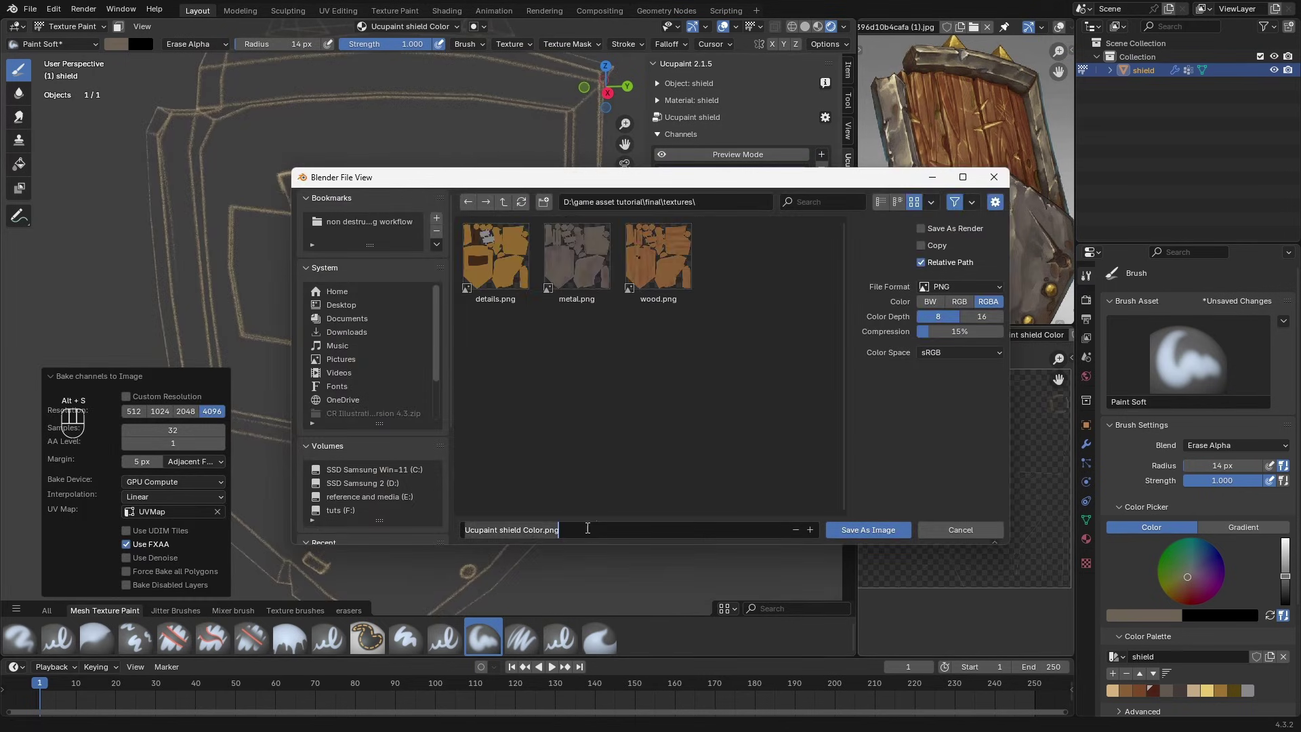
pyautogui.write('highlights n cavities')
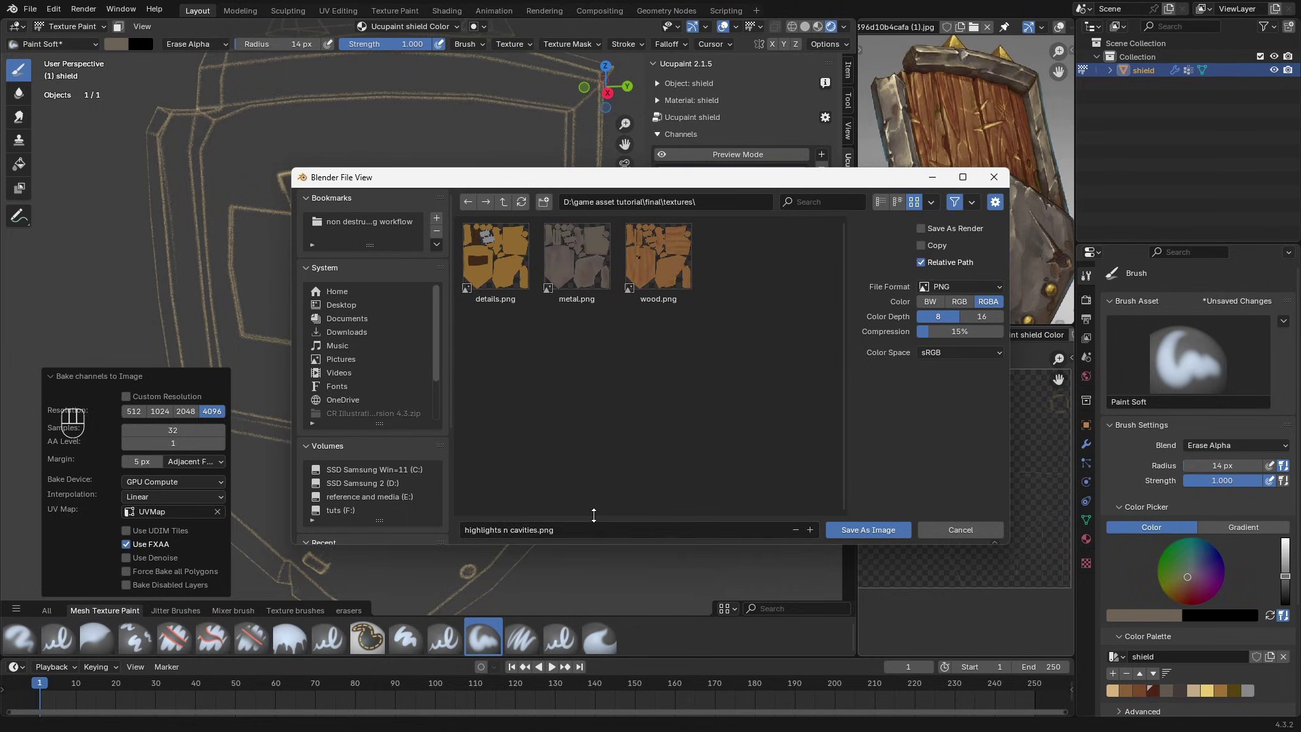
pyautogui.click(854, 529)
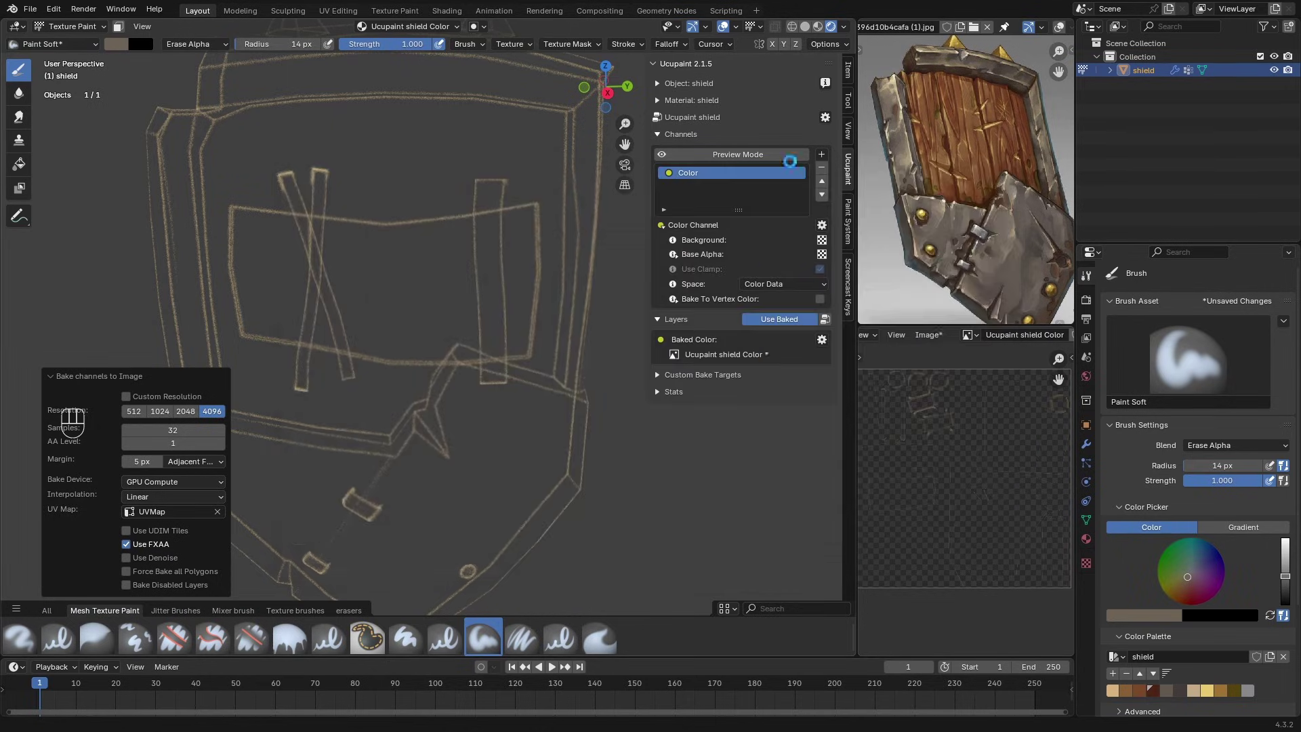
# Step: Turn off the baked result and remove the AO n curvature and shadow n cavities layers
pyautogui.click(765, 321)
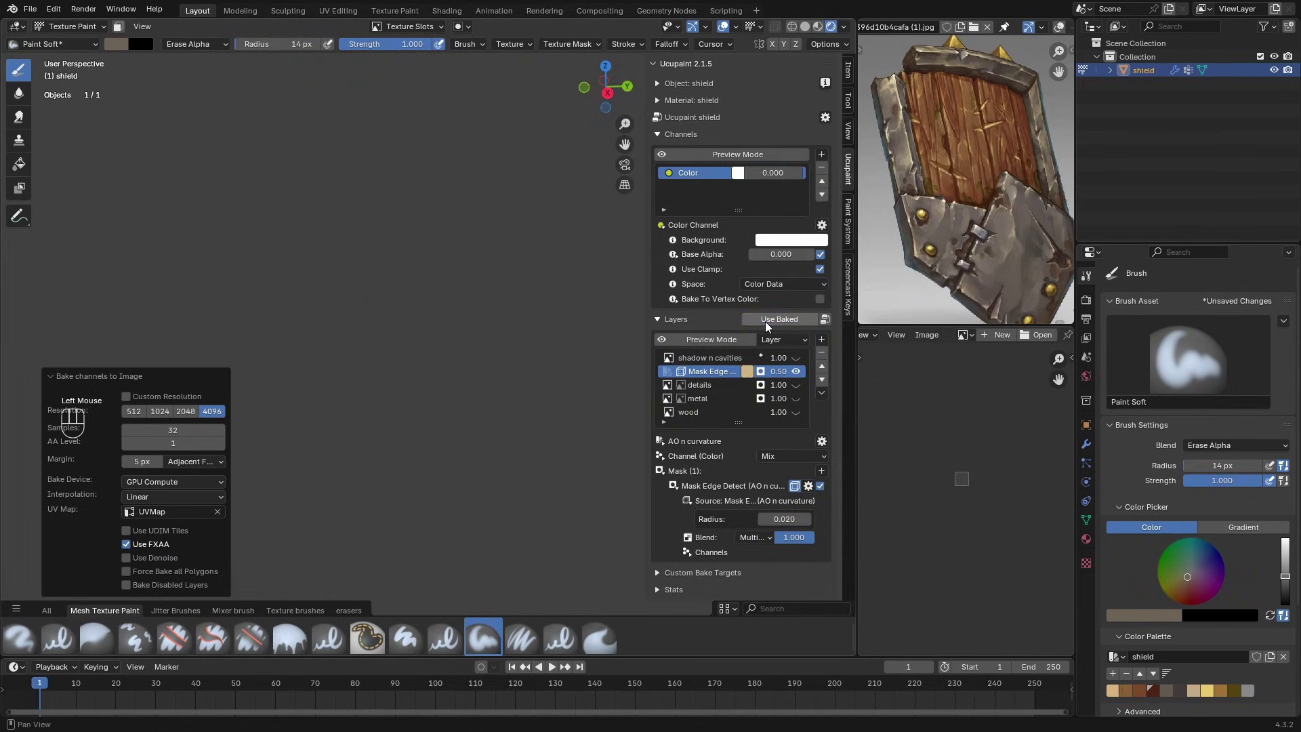
pyautogui.click(822, 355)
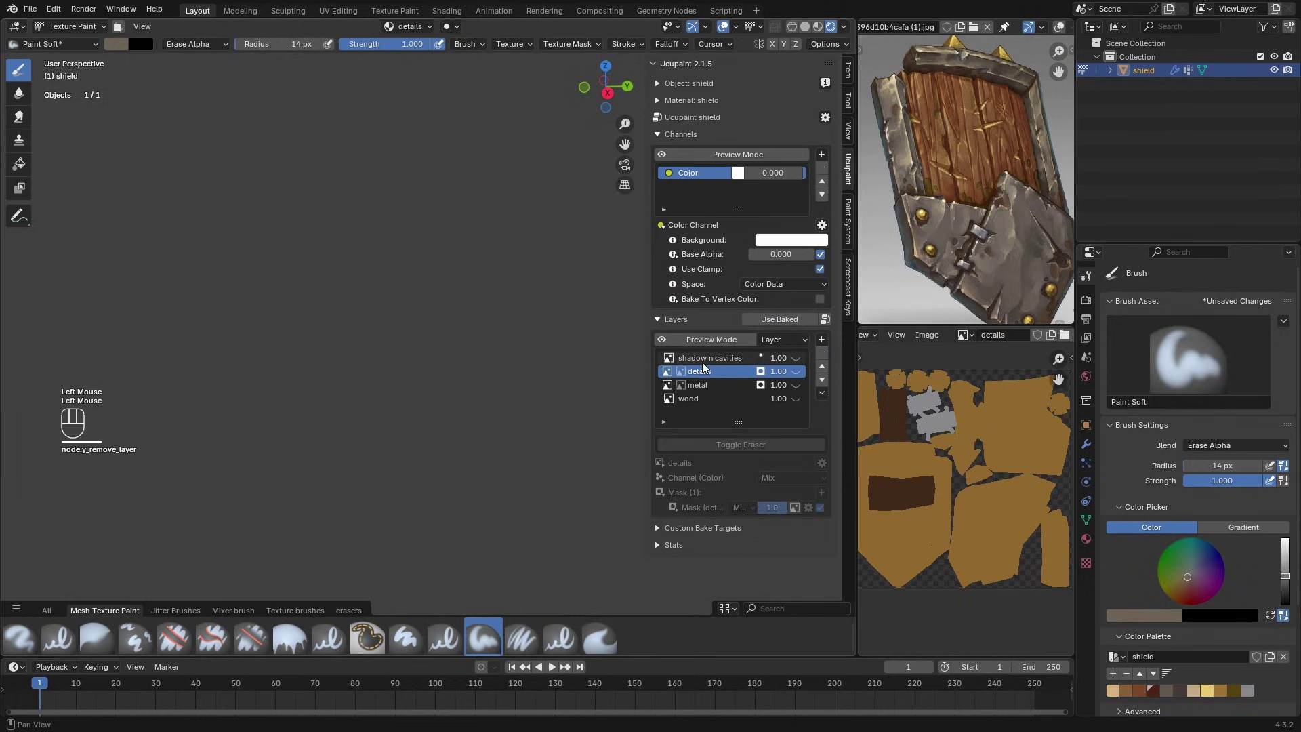
pyautogui.click(729, 359)
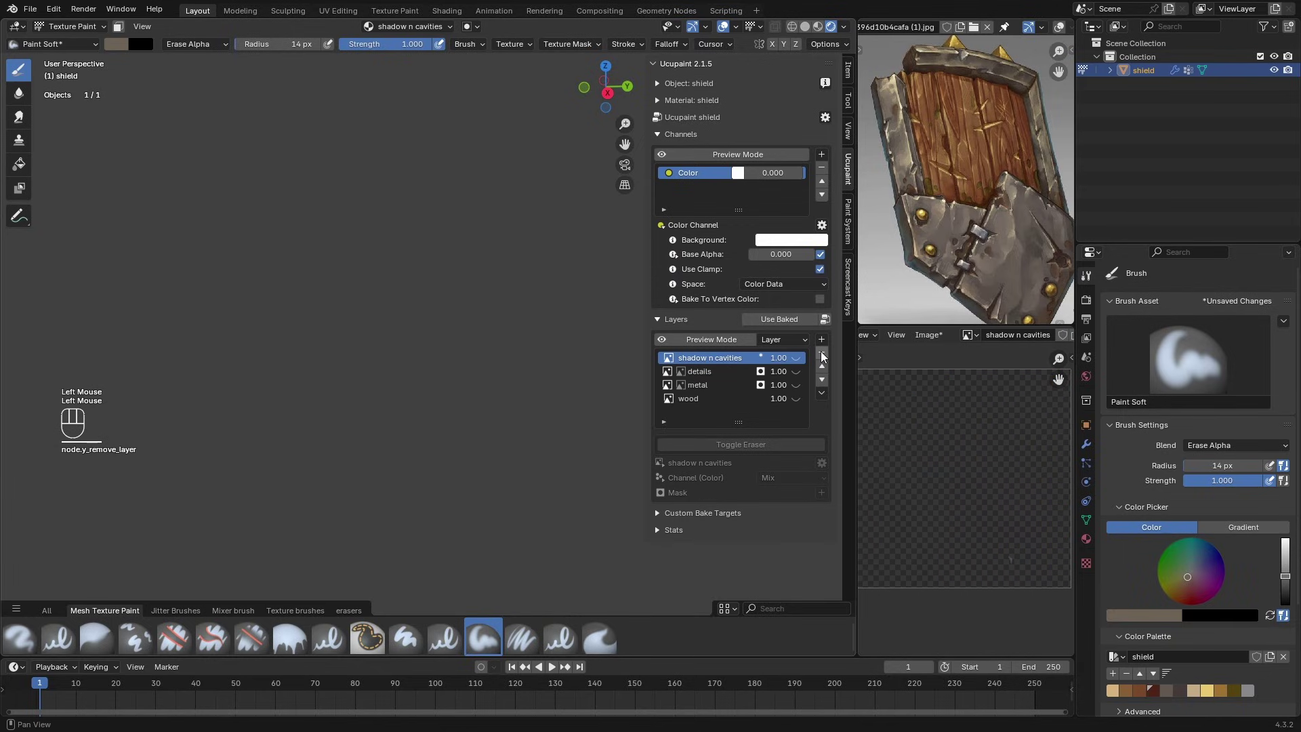
pyautogui.click(822, 355)
# Step: Add the baked Ucupaint shield Color image as the top layer and make the details, metal and wood layers visible
pyautogui.click(727, 380)
pyautogui.click(822, 340)
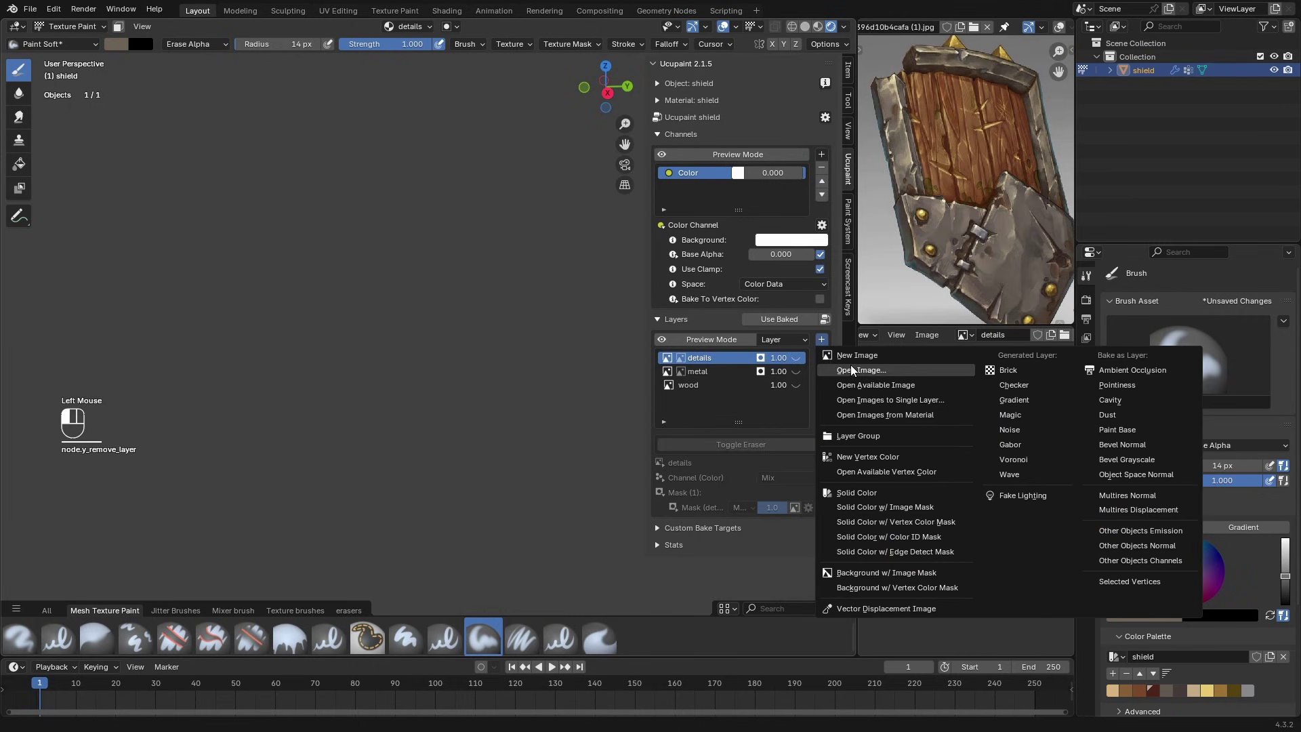
pyautogui.click(850, 364)
pyautogui.doubleClick(527, 306)
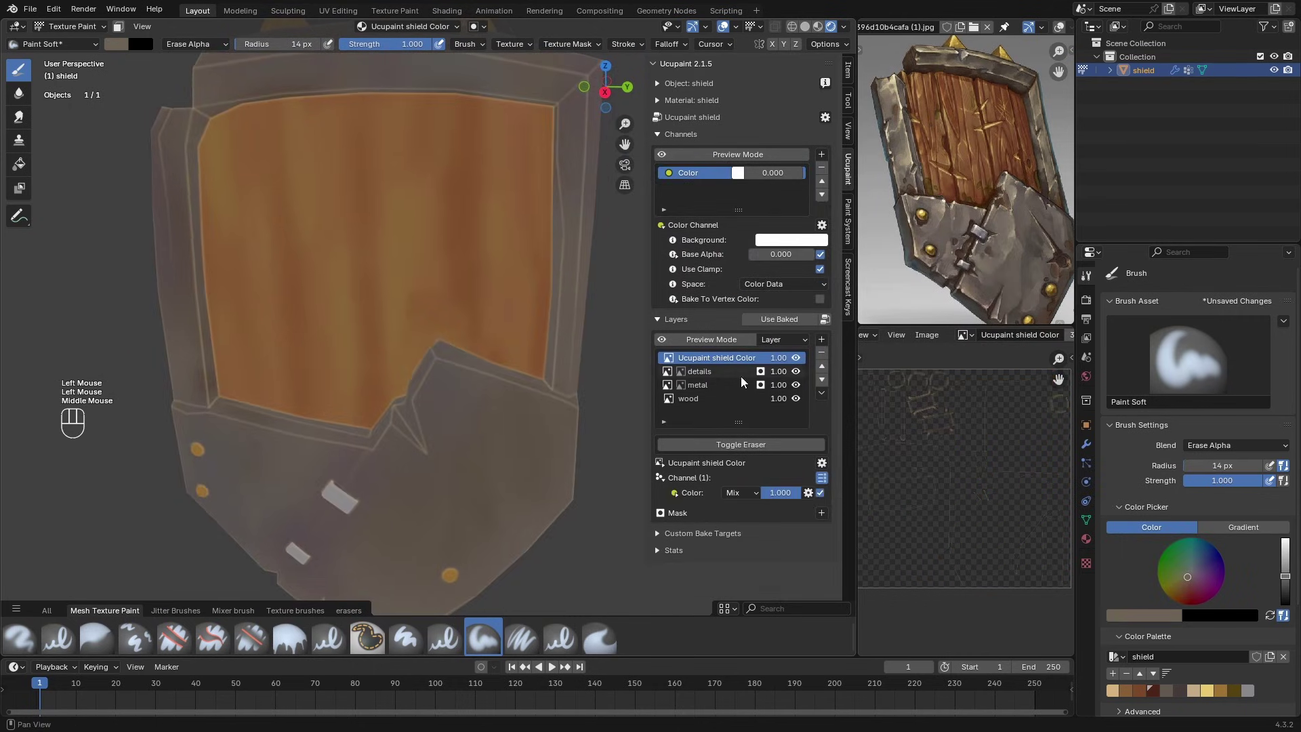
pyautogui.click(700, 371)
pyautogui.moveTo(409, 387); pyautogui.dragTo(437, 332, button='middle')
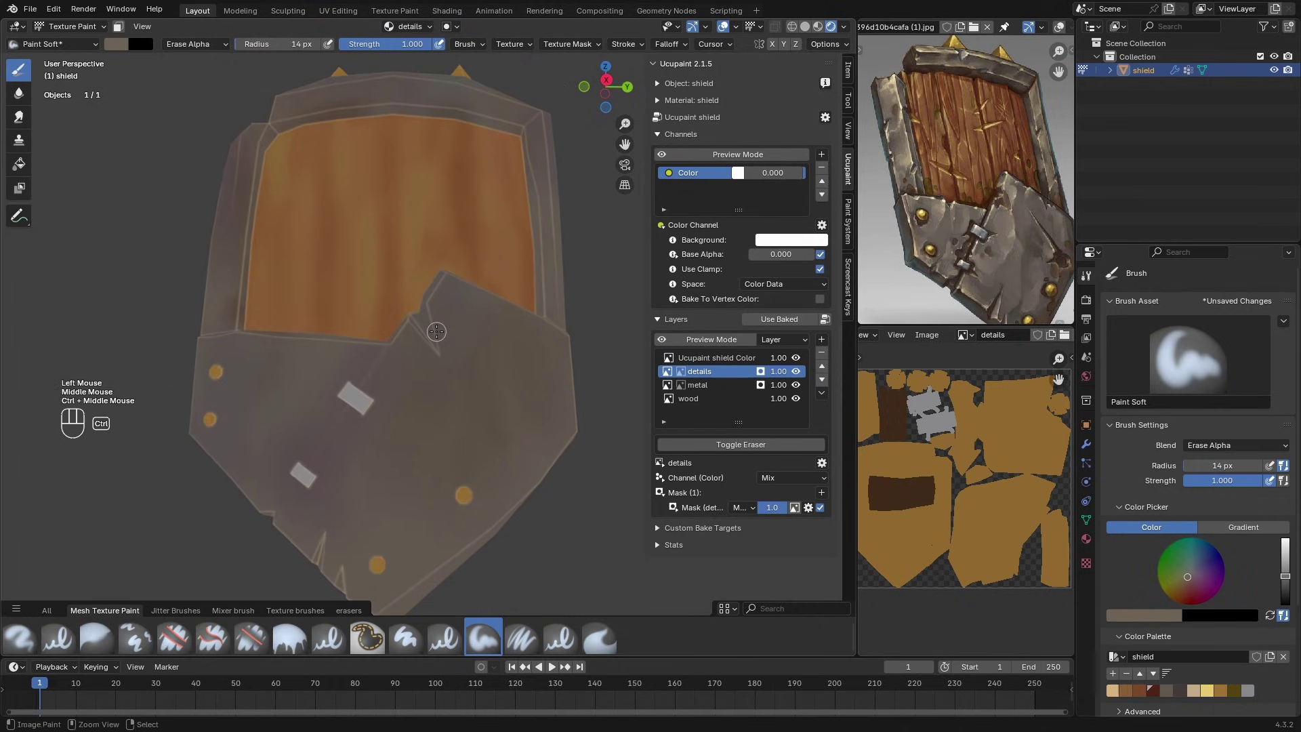
pyautogui.click(721, 361)
pyautogui.moveTo(336, 256); pyautogui.dragTo(302, 323, button='middle')
pyautogui.scroll(1, 308, 323)
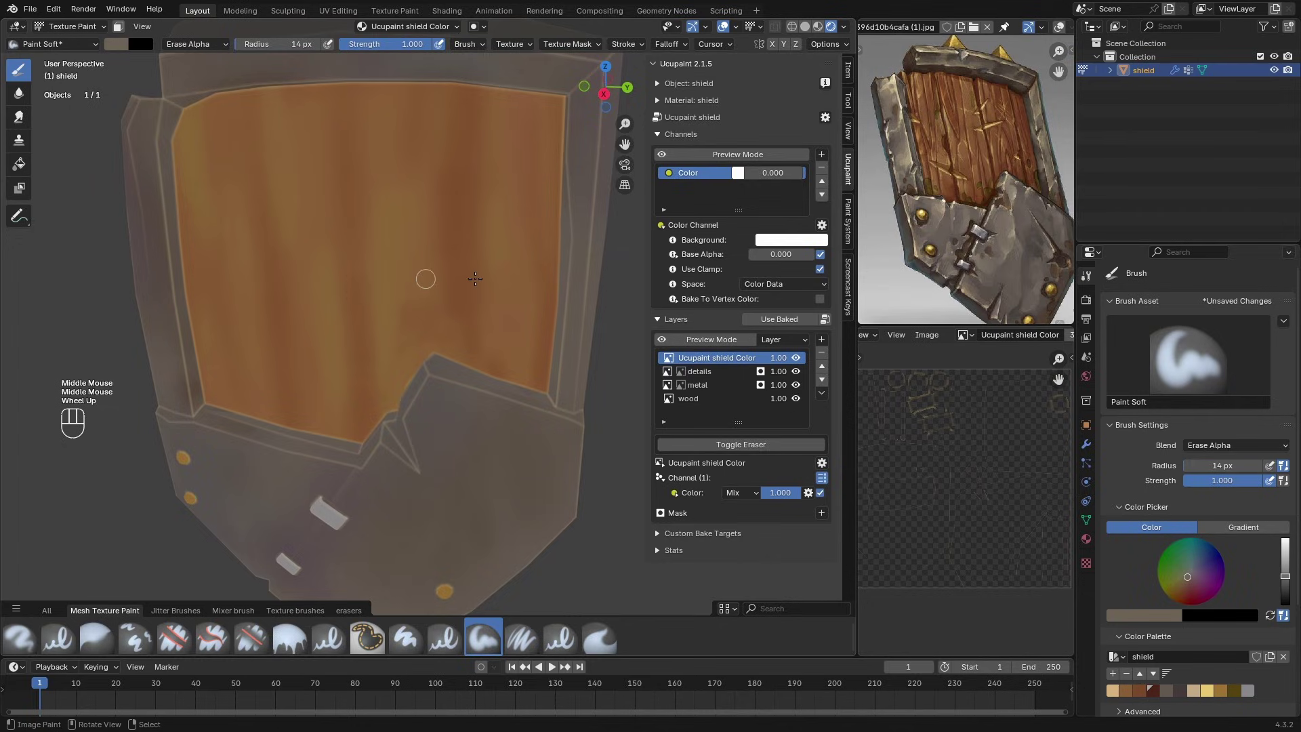
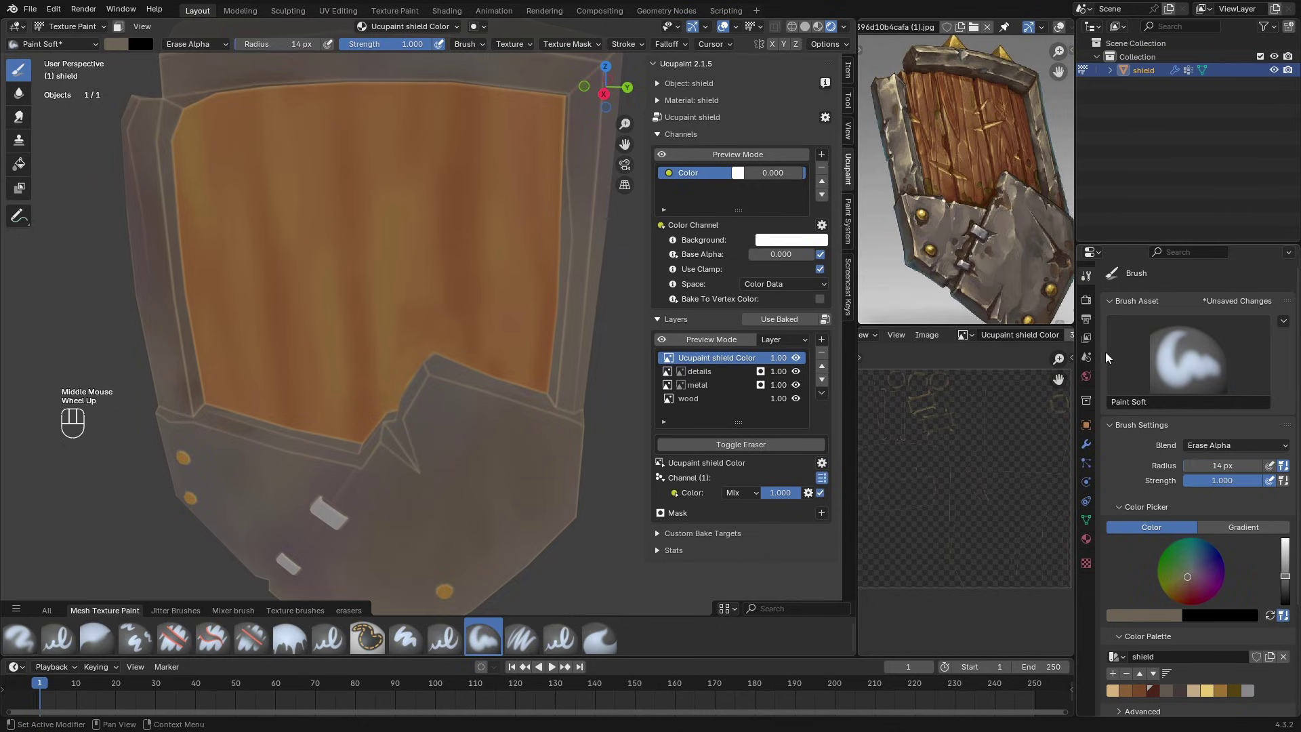
# Step: Turn off Affect Alpha in the brush's advanced settings
pyautogui.click(1083, 281)
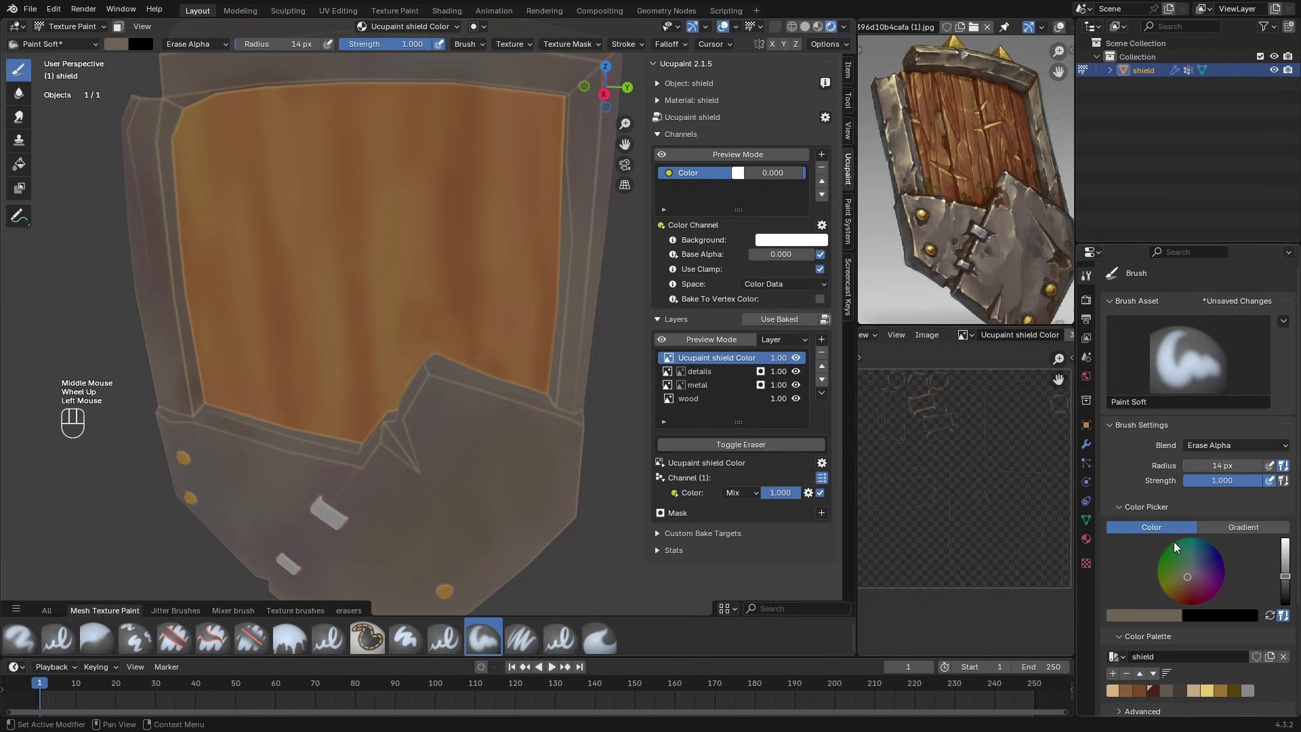
pyautogui.scroll(-1, 1169, 555)
pyautogui.scroll(-2, 1169, 556)
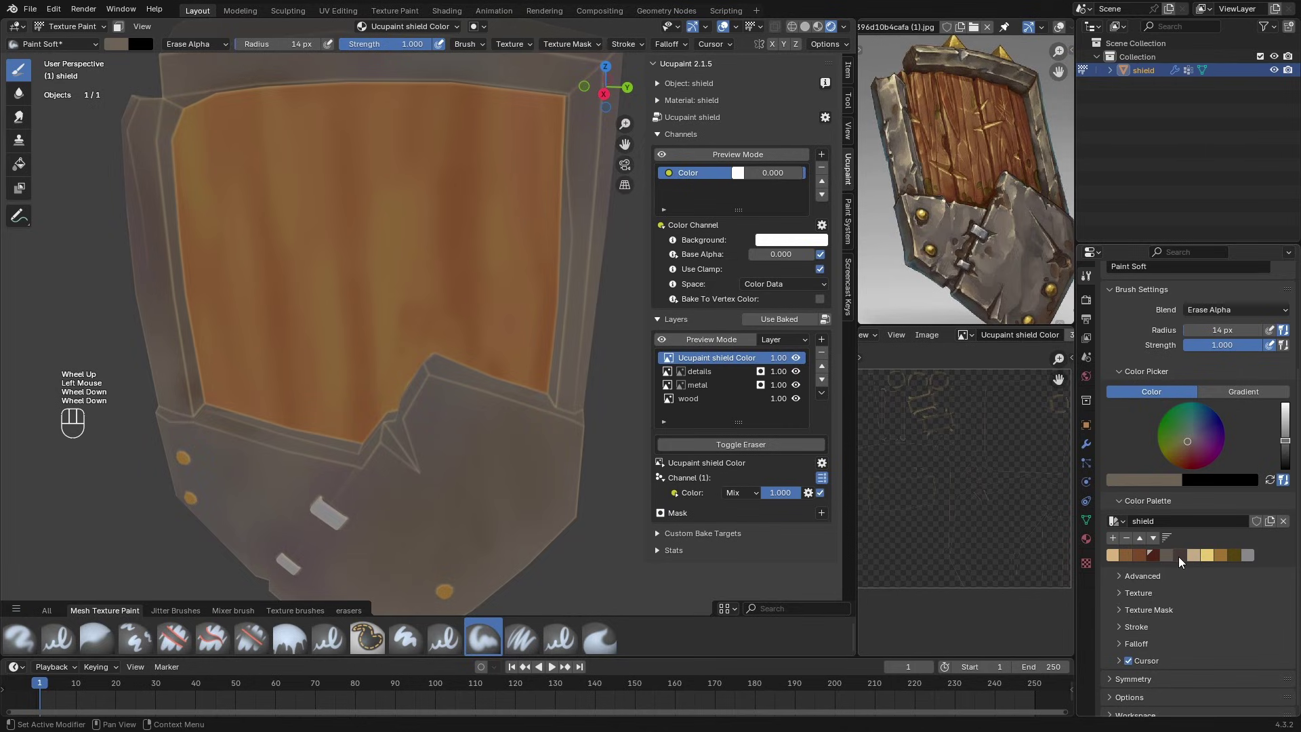
pyautogui.click(1140, 575)
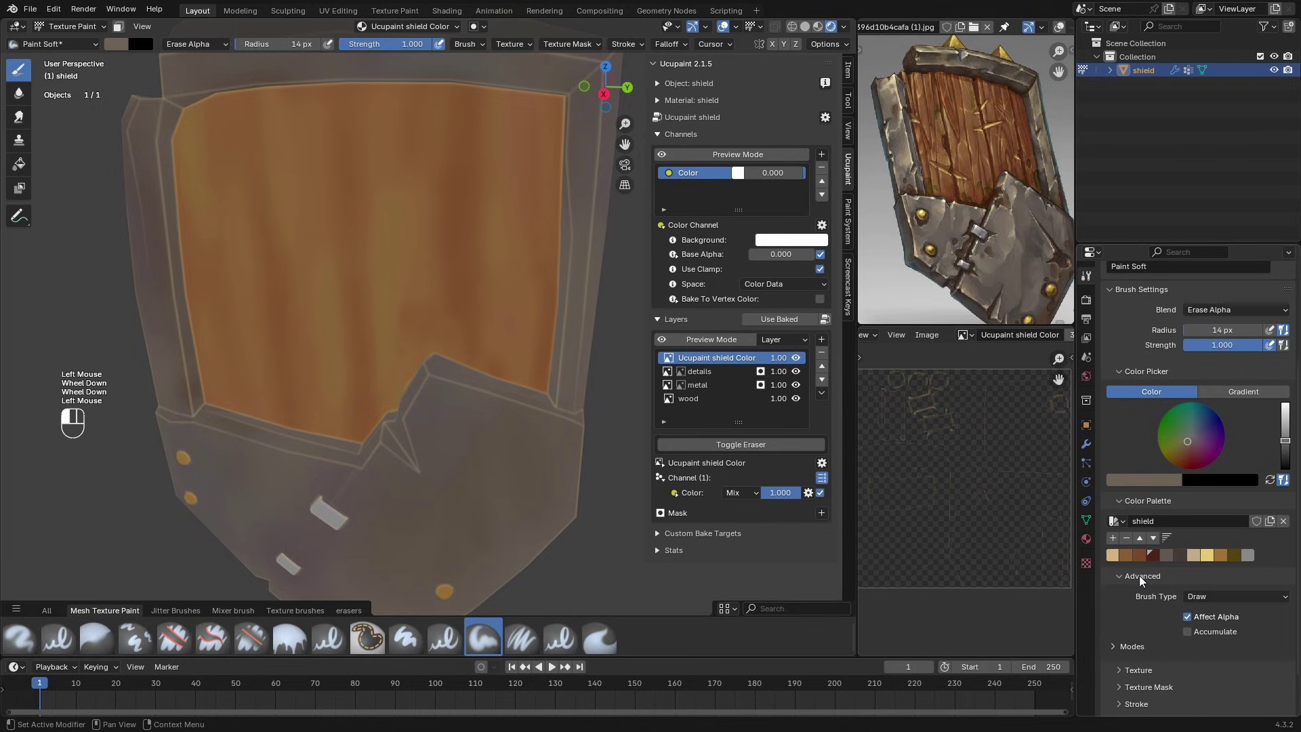
pyautogui.click(1186, 616)
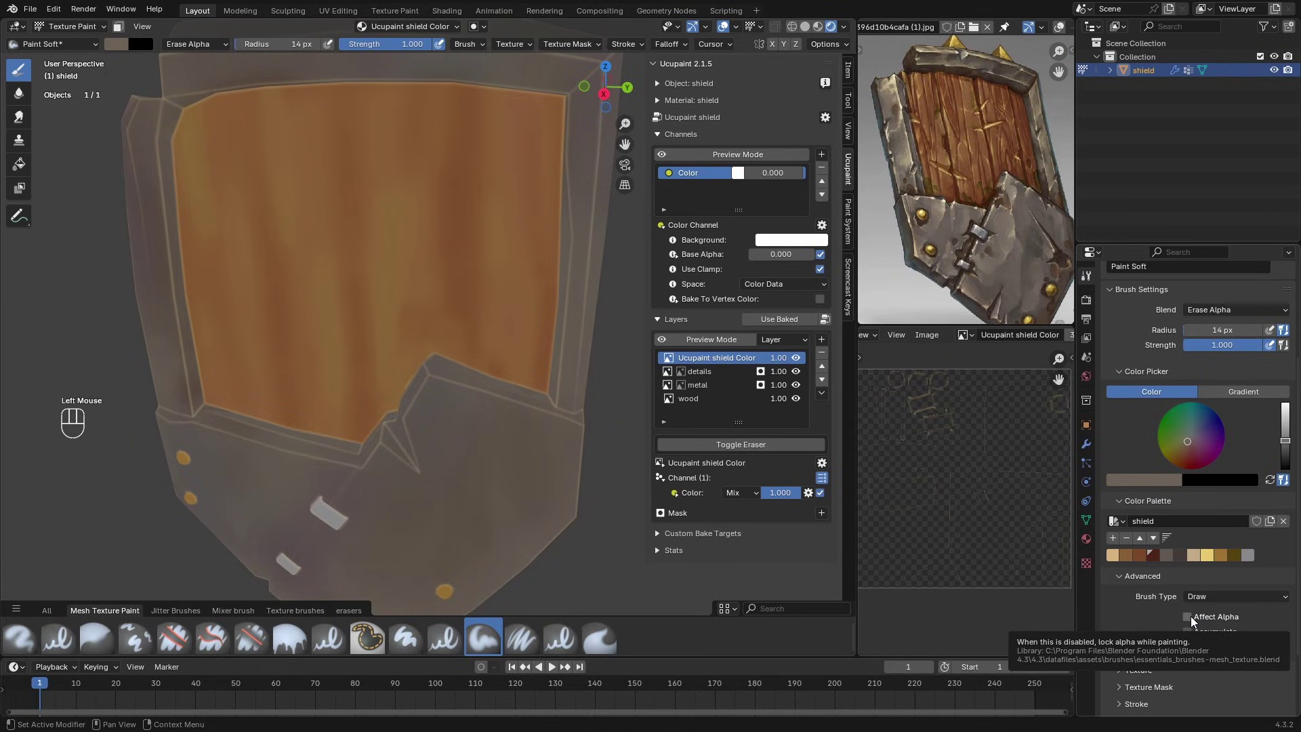
# Step: Sample a dark brown from the reference and darken the baked edge line along the wood panel's right border with a 20 px Mix brush
pyautogui.keyDown('shift'); pyautogui.moveTo(388, 267); pyautogui.dragTo(447, 302, button='middle'); pyautogui.keyUp('shift')
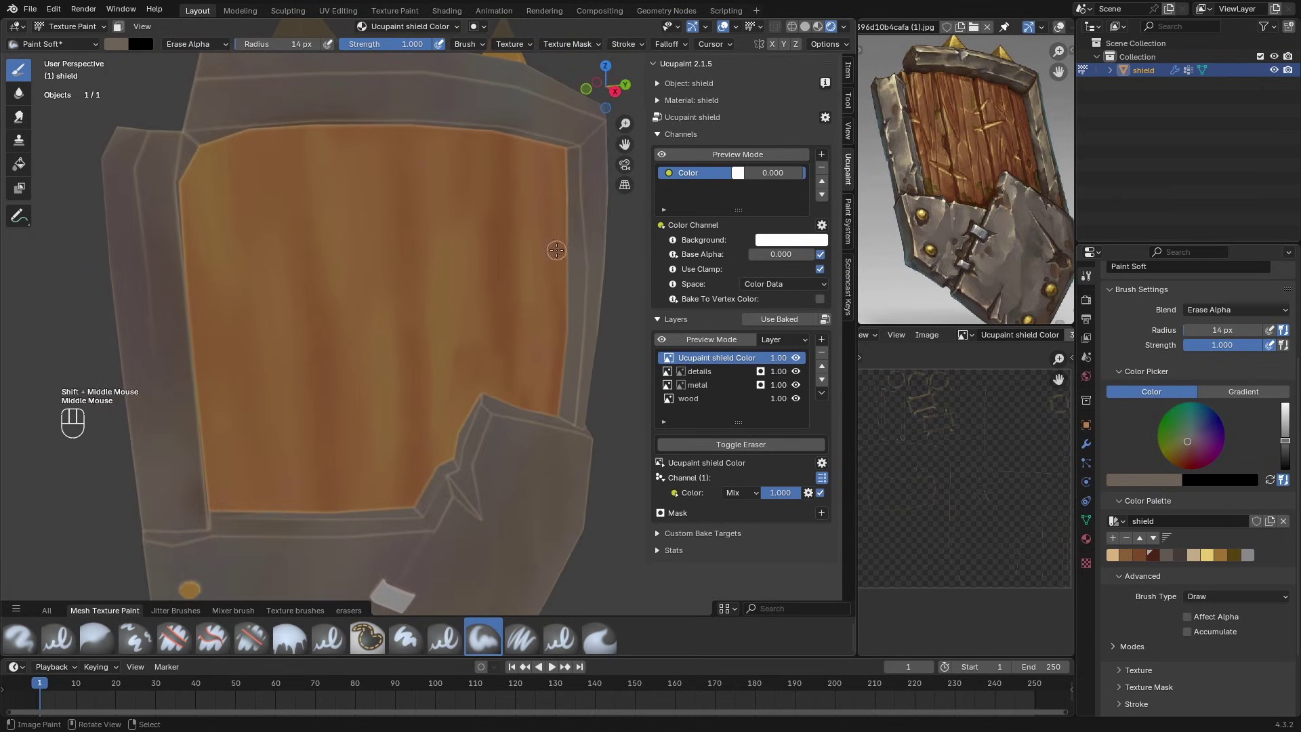
pyautogui.press('s')
pyautogui.press('s')
pyautogui.press('s')
pyautogui.press('s')
pyautogui.press('s')
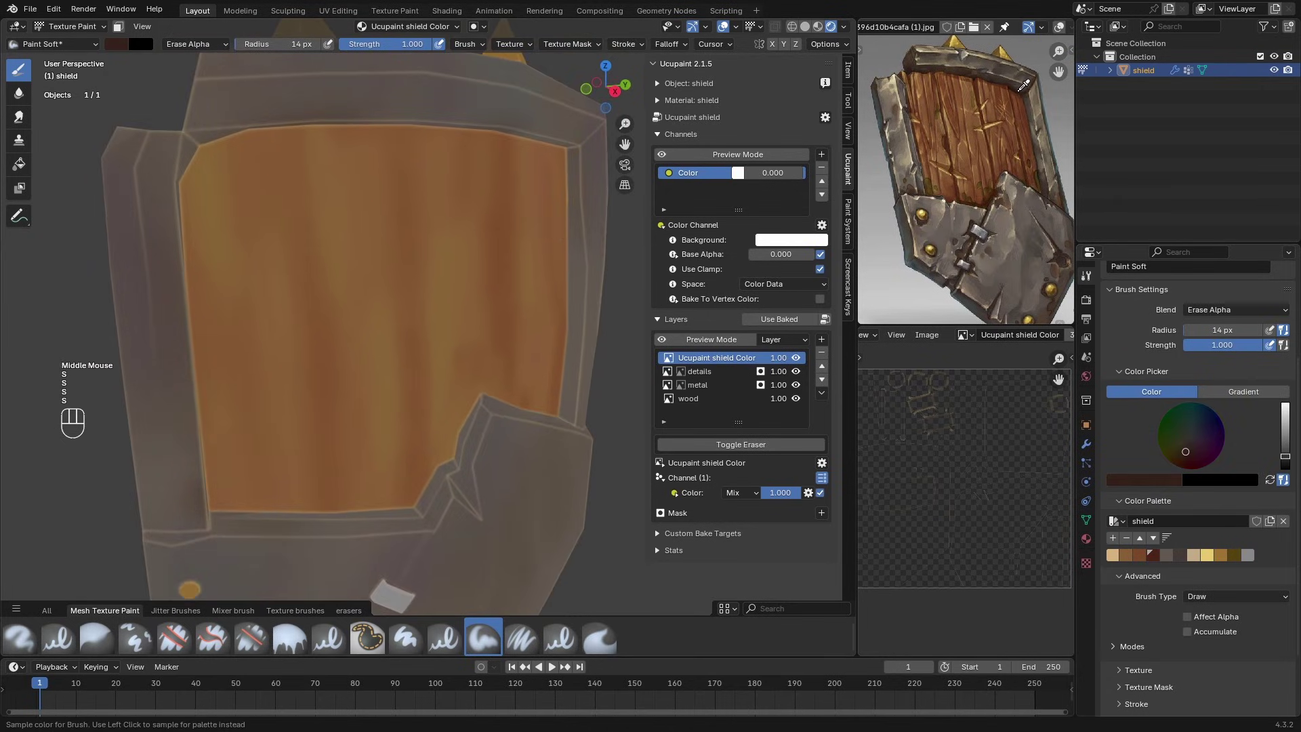
pyautogui.press('e')
pyautogui.press('f')
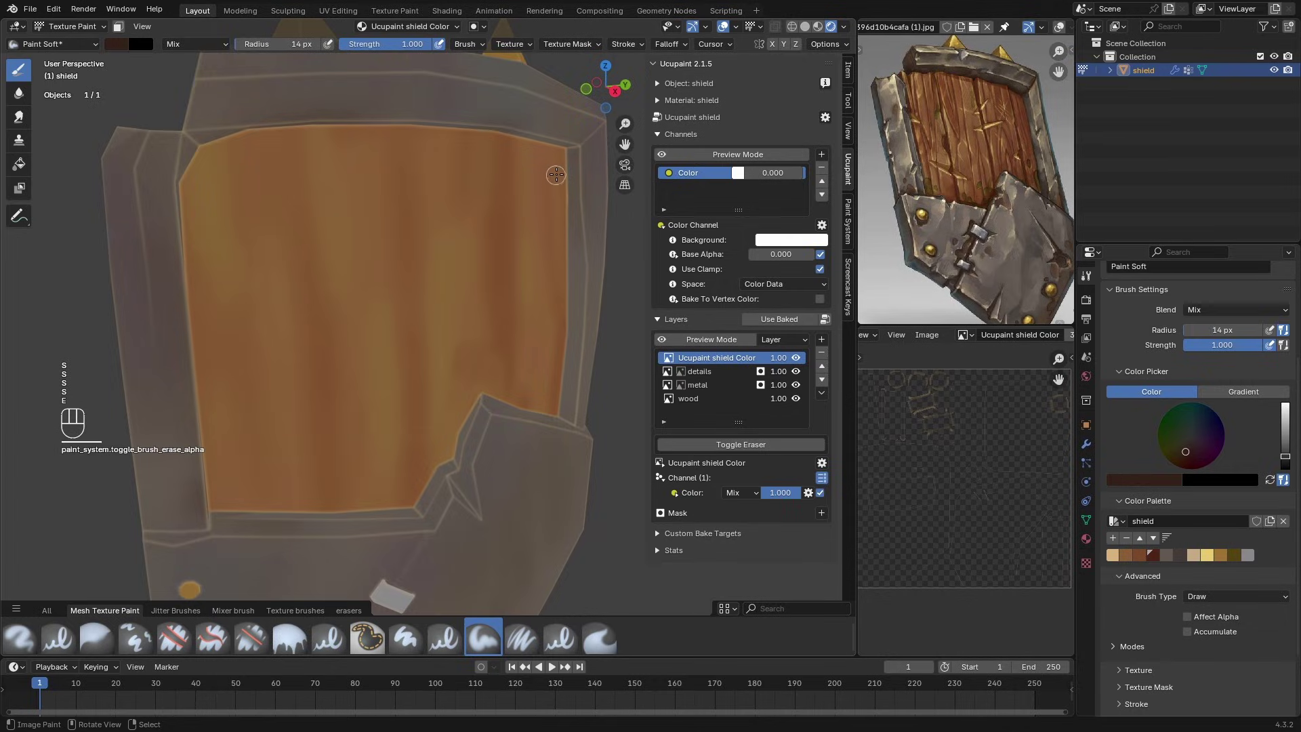
pyautogui.click(560, 175)
pyautogui.moveTo(566, 178); pyautogui.dragTo(568, 145, button='middle')
pyautogui.moveTo(561, 144)
pyautogui.mouseDown()
pyautogui.moveTo(558, 317)
pyautogui.moveTo(560, 300)
pyautogui.mouseUp()
pyautogui.hotkey('ctrl', 'space')
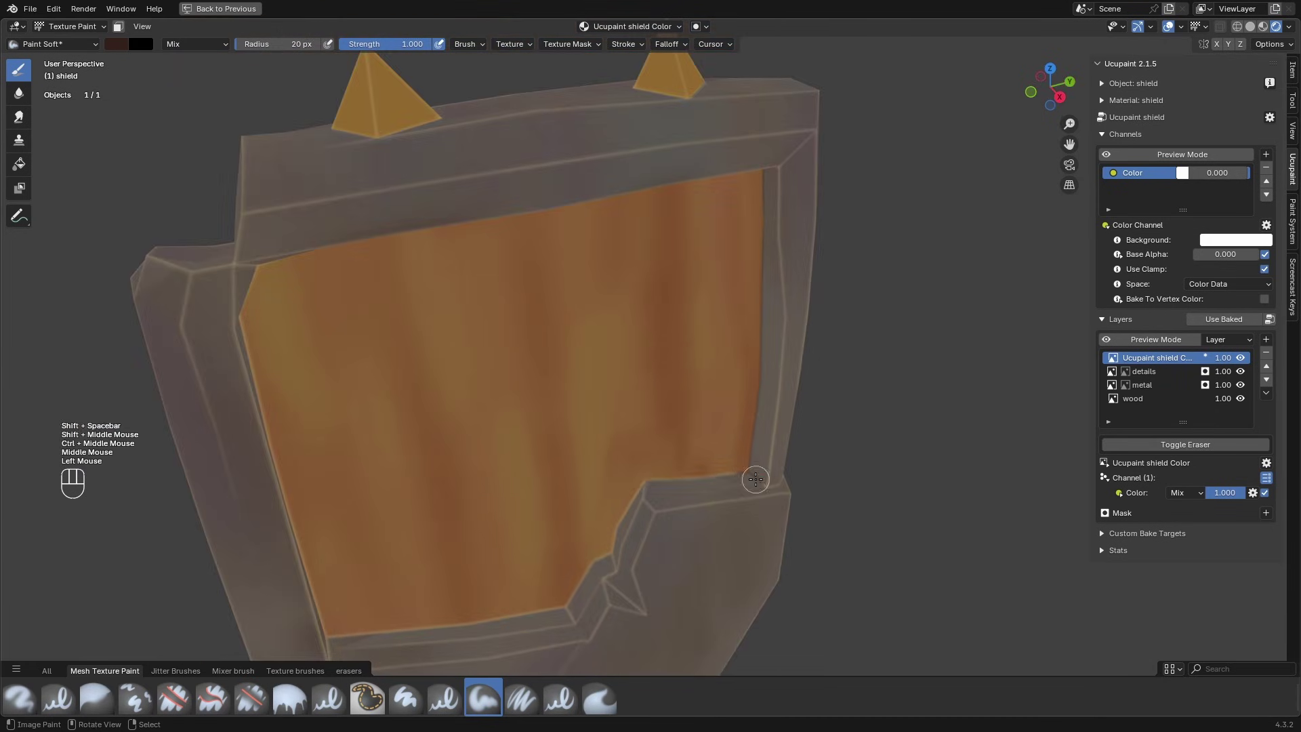
# Step: Continue the dark brown edge line along the lower border of the wood panel
pyautogui.moveTo(758, 479); pyautogui.dragTo(684, 379, button='middle')
pyautogui.scroll(2, 684, 379)
pyautogui.moveTo(721, 379); pyautogui.dragTo(682, 450)
pyautogui.moveTo(682, 450); pyautogui.dragTo(583, 474, button='middle')
pyautogui.moveTo(481, 541); pyautogui.dragTo(352, 499)
pyautogui.moveTo(352, 499); pyautogui.dragTo(474, 379, button='middle')
pyautogui.moveTo(779, 264); pyautogui.dragTo(632, 282, button='middle')
pyautogui.scroll(-3, 632, 281)
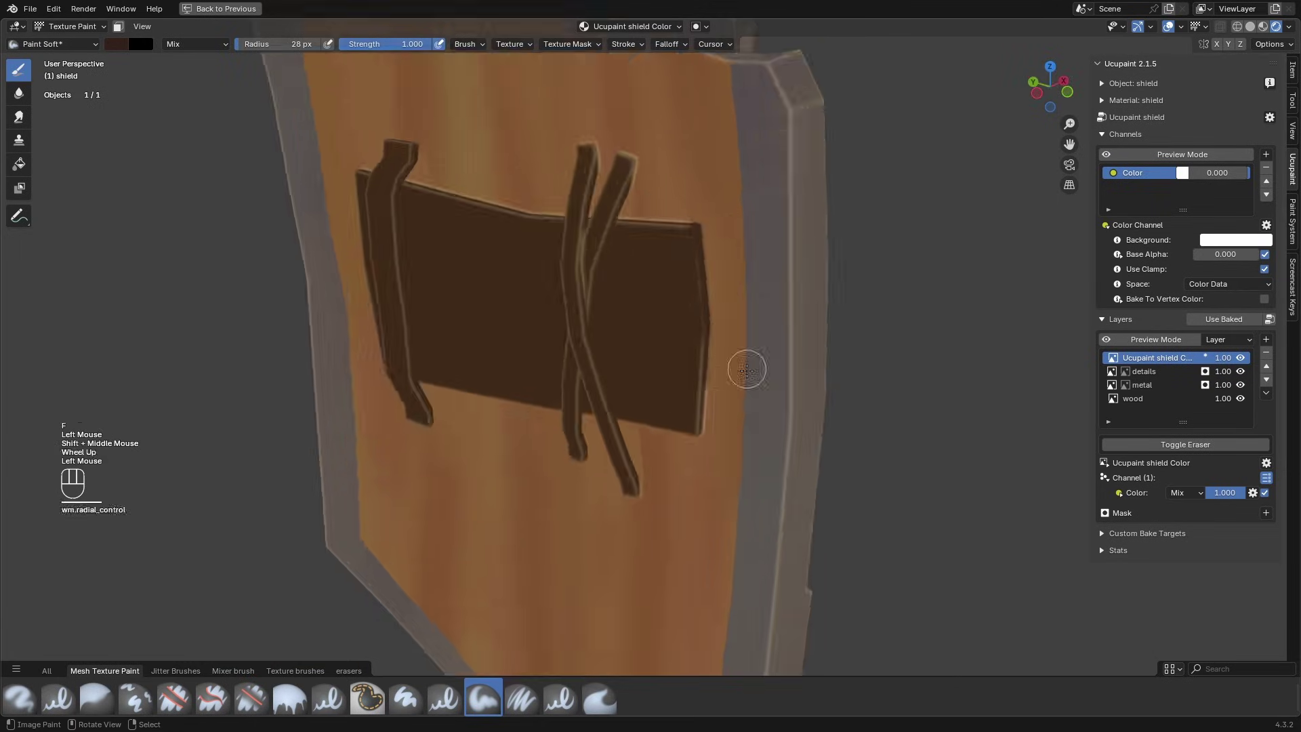
# Step: Darken the baked outlines of the leather pad and straps on the shield's back with a 28 px brush
pyautogui.moveTo(746, 369)
pyautogui.mouseDown(button='middle')
pyautogui.moveTo(328, 345)
pyautogui.moveTo(716, 262)
pyautogui.moveTo(762, 434)
pyautogui.mouseUp(button='middle')
pyautogui.moveTo(759, 518); pyautogui.dragTo(769, 543)
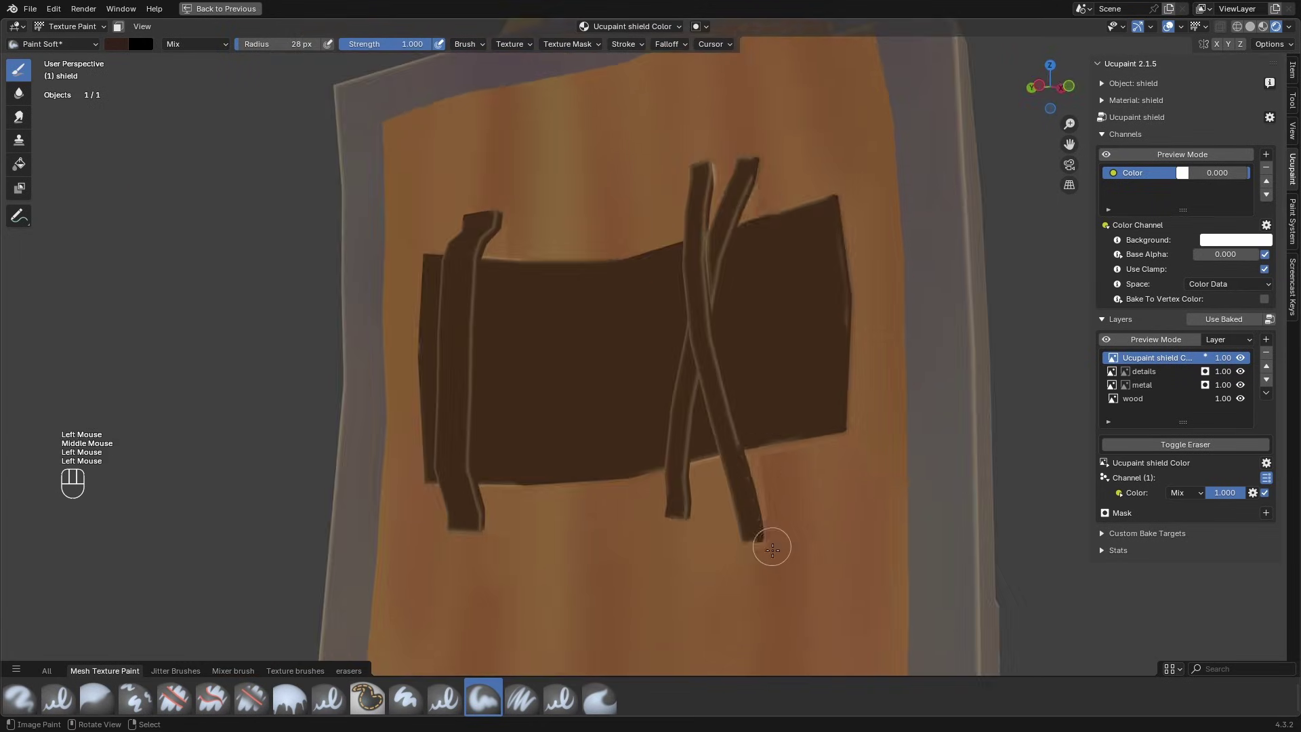
pyautogui.moveTo(769, 543); pyautogui.dragTo(699, 516, button='middle')
pyautogui.moveTo(464, 469); pyautogui.dragTo(430, 479)
# Step: Sample a lighter brown and recolour the edge lines of the straps and leather pad on the back
pyautogui.press('s')
pyautogui.moveTo(668, 458)
pyautogui.mouseDown(button='middle')
pyautogui.moveTo(595, 517)
pyautogui.moveTo(738, 485)
pyautogui.mouseUp(button='middle')
pyautogui.moveTo(759, 478); pyautogui.dragTo(807, 483)
pyautogui.moveTo(807, 482); pyautogui.dragTo(684, 468, button='middle')
pyautogui.press('w')
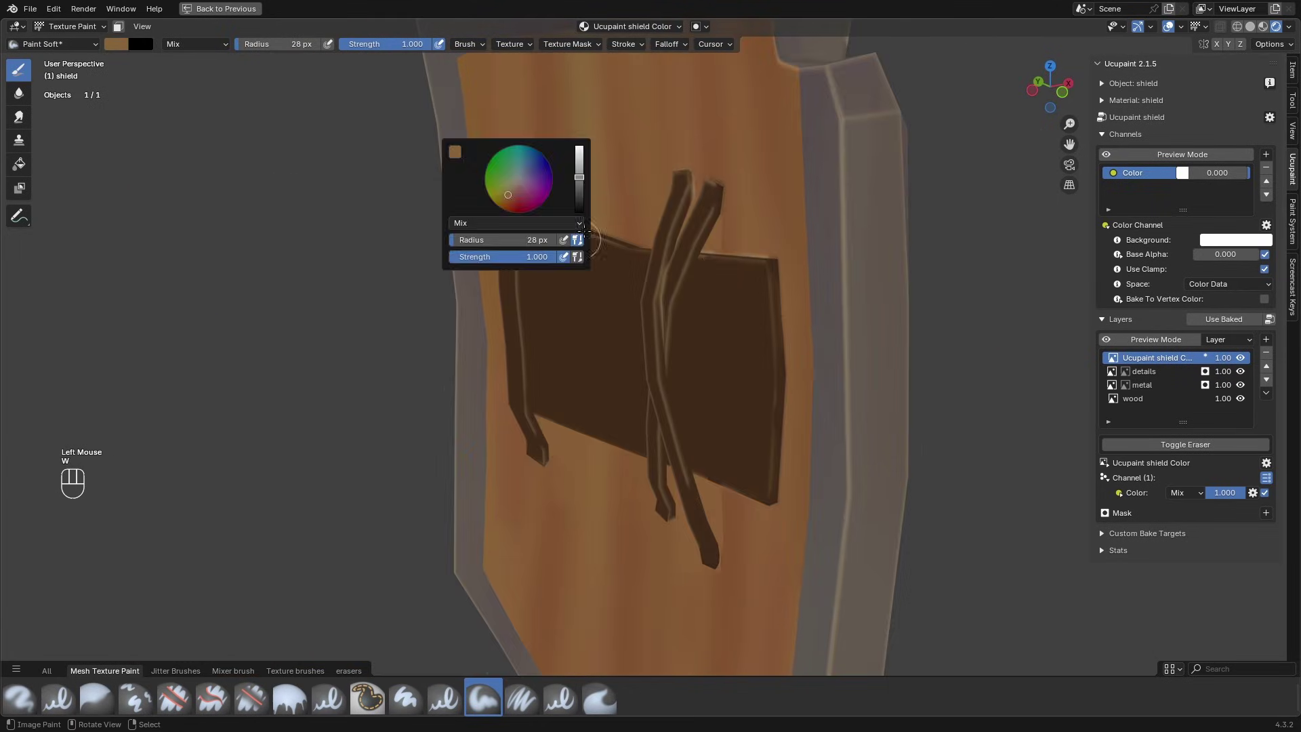
pyautogui.click(576, 205)
pyautogui.moveTo(745, 380); pyautogui.dragTo(881, 305, button='middle')
# Step: Set the brush to white with a 13 px radius and enable Affect Alpha
pyautogui.click(1125, 372)
pyautogui.press('w')
pyautogui.click(475, 96)
pyautogui.press('f')
pyautogui.moveTo(806, 244); pyautogui.dragTo(677, 305, button='middle')
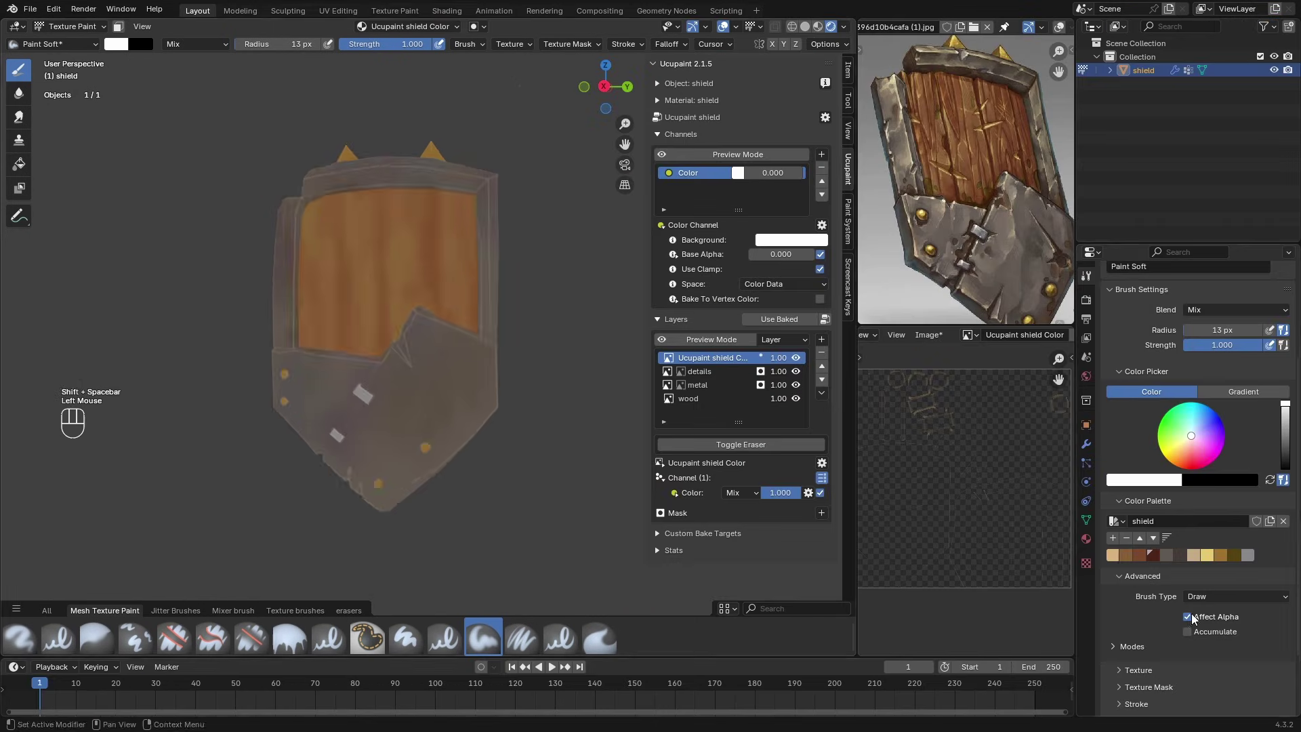
# Step: Pick a darker brush colour and paint over the baked edge lines on the metal frame
pyautogui.scroll(5, 406, 339)
pyautogui.press('w')
pyautogui.click(267, 311)
pyautogui.moveTo(298, 406); pyautogui.dragTo(325, 359)
pyautogui.moveTo(325, 359)
pyautogui.mouseDown(button='middle')
pyautogui.moveTo(433, 435)
pyautogui.moveTo(386, 426)
pyautogui.moveTo(369, 325)
pyautogui.moveTo(602, 354)
pyautogui.mouseUp(button='middle')
pyautogui.scroll(3, 601, 355)
pyautogui.scroll(-2, 601, 354)
pyautogui.moveTo(434, 284)
pyautogui.mouseDown(button='middle')
pyautogui.moveTo(582, 271)
pyautogui.moveTo(474, 244)
pyautogui.mouseUp(button='middle')
pyautogui.keyDown('shift'); pyautogui.moveTo(474, 159); pyautogui.dragTo(395, 195, button='middle'); pyautogui.keyUp('shift')
# Step: Switch the brush to Erase Alpha and thin out the edge lines along the metal frame
pyautogui.press('e')
pyautogui.moveTo(377, 423); pyautogui.dragTo(392, 446)
pyautogui.hotkey('ctrl', 'space')
pyautogui.keyDown('shift'); pyautogui.moveTo(392, 271); pyautogui.dragTo(375, 427, button='middle'); pyautogui.keyUp('shift')
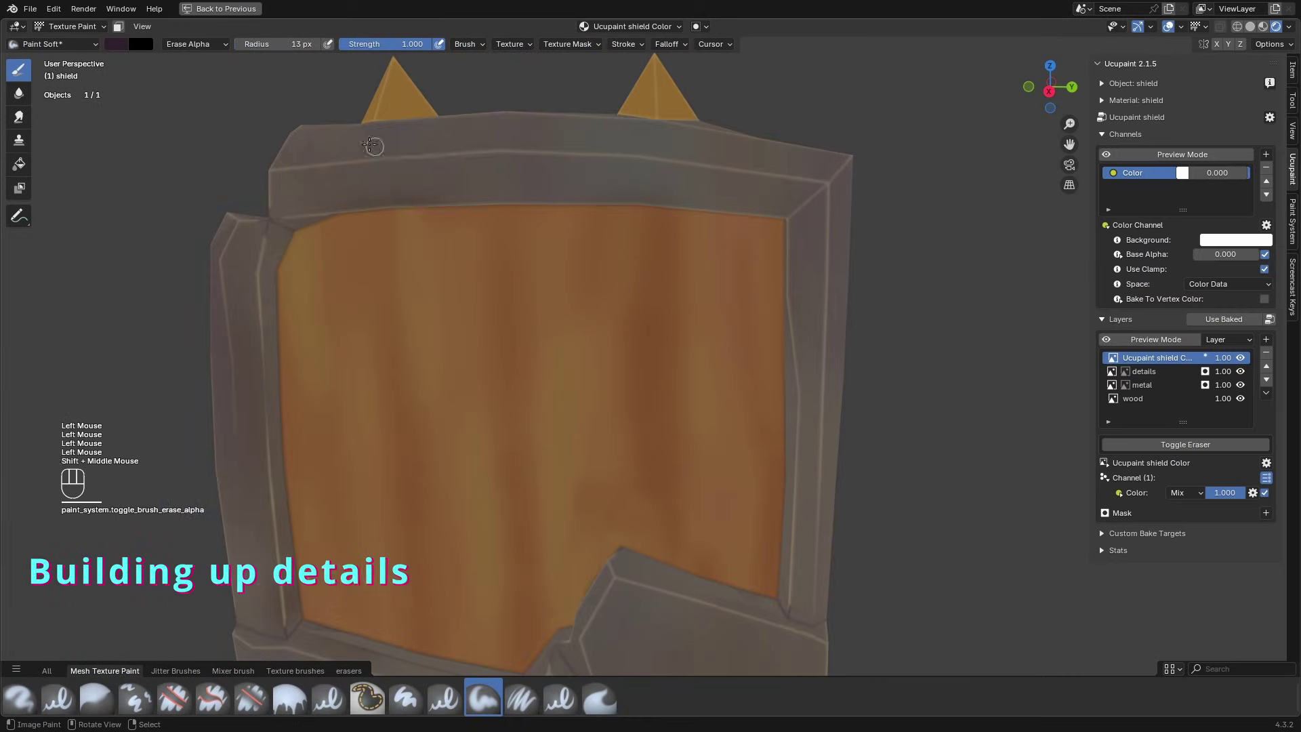
pyautogui.moveTo(374, 143); pyautogui.dragTo(474, 258, button='middle')
pyautogui.moveTo(474, 259); pyautogui.dragTo(572, 258)
pyautogui.moveTo(571, 258); pyautogui.dragTo(822, 334, button='middle')
pyautogui.moveTo(806, 325); pyautogui.dragTo(822, 334)
pyautogui.moveTo(822, 334)
pyautogui.mouseDown(button='middle')
pyautogui.moveTo(732, 408)
pyautogui.moveTo(610, 352)
pyautogui.moveTo(572, 380)
pyautogui.mouseUp(button='middle')
# Step: Rename the top layer to high lights cavities and save the file and its painted images
pyautogui.doubleClick(1156, 357)
pyautogui.write('high lights cavities')
pyautogui.press('Return')
pyautogui.keyDown('ctrl'); pyautogui.moveTo(573, 379); pyautogui.dragTo(573, 423, button='middle'); pyautogui.keyUp('ctrl')
pyautogui.hotkey('ctrl', 's')
pyautogui.press('q')
pyautogui.click(573, 428)
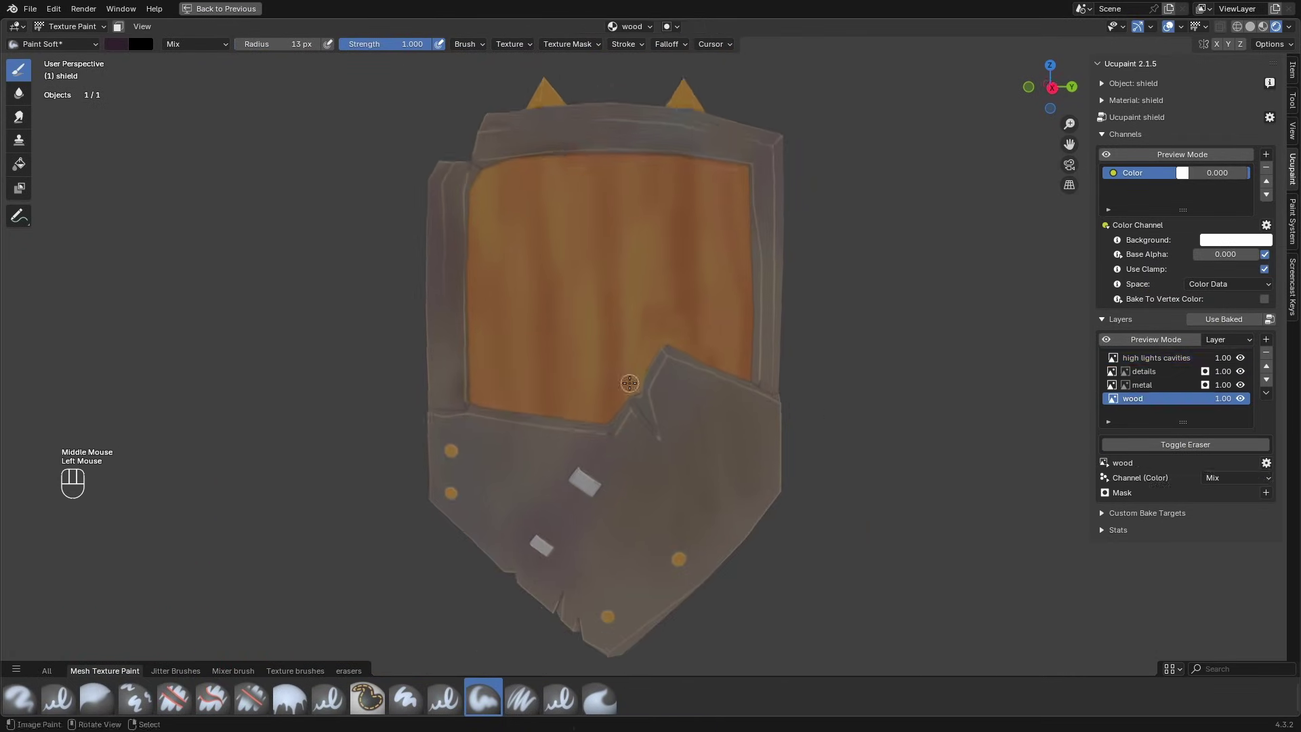
# Step: Paint three dark vertical plank seams down the wood panel on the wood layer using the dark red palette swatch
pyautogui.hotkey('ctrl', 'space')
pyautogui.click(688, 398)
pyautogui.click(1153, 555)
pyautogui.moveTo(392, 123); pyautogui.dragTo(394, 471)
pyautogui.moveTo(380, 338); pyautogui.dragTo(387, 333, button='middle')
pyautogui.moveTo(304, 112); pyautogui.dragTo(304, 173)
pyautogui.hotkey('ctrl', 'z')
pyautogui.keyDown('shift'); pyautogui.moveTo(305, 176); pyautogui.dragTo(304, 154, button='middle'); pyautogui.keyUp('shift')
pyautogui.moveTo(301, 99); pyautogui.dragTo(299, 430)
pyautogui.keyDown('shift'); pyautogui.moveTo(407, 271); pyautogui.dragTo(376, 285, button='middle'); pyautogui.keyUp('shift')
pyautogui.moveTo(463, 110); pyautogui.dragTo(475, 371)
pyautogui.moveTo(474, 365); pyautogui.dragTo(461, 379, button='middle')
# Step: Paint a dark brown ring around the right rivet of the lower metal plate on the metal layer
pyautogui.click(698, 385)
pyautogui.keyDown('shift'); pyautogui.moveTo(352, 569); pyautogui.dragTo(379, 474, button='middle'); pyautogui.keyUp('shift')
pyautogui.moveTo(379, 474); pyautogui.dragTo(346, 478, button='middle')
pyautogui.keyDown('shift'); pyautogui.moveTo(526, 549); pyautogui.dragTo(417, 388, button='middle'); pyautogui.keyUp('shift')
pyautogui.scroll(2, 416, 389)
pyautogui.moveTo(404, 395)
pyautogui.mouseDown()
pyautogui.moveTo(395, 412)
pyautogui.moveTo(420, 432)
pyautogui.mouseUp()
pyautogui.moveTo(461, 363); pyautogui.dragTo(438, 351, button='middle')
pyautogui.moveTo(332, 376)
pyautogui.mouseDown()
pyautogui.moveTo(379, 376)
pyautogui.moveTo(348, 336)
pyautogui.mouseUp()
pyautogui.press('s')
pyautogui.press('s')
pyautogui.scroll(-2, 359, 333)
pyautogui.moveTo(434, 318); pyautogui.dragTo(462, 377, button='middle')
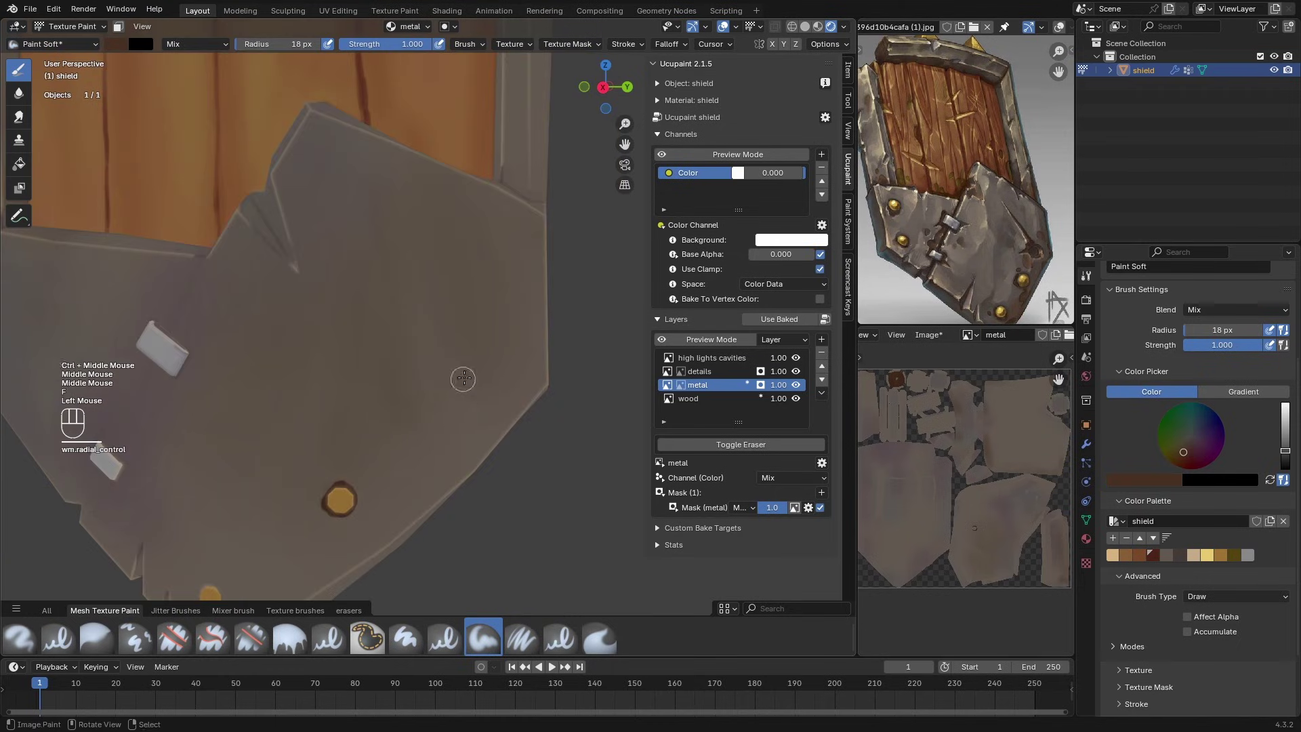
# Step: Paint a diagonal brown rust streak on the metal plate's right side and a ring around the bottom rivet with a 13 px brush
pyautogui.scroll(1, 462, 377)
pyautogui.press('f')
pyautogui.click(473, 386)
pyautogui.press('s')
pyautogui.moveTo(378, 220); pyautogui.dragTo(449, 351)
pyautogui.moveTo(449, 351); pyautogui.dragTo(634, 351, button='middle')
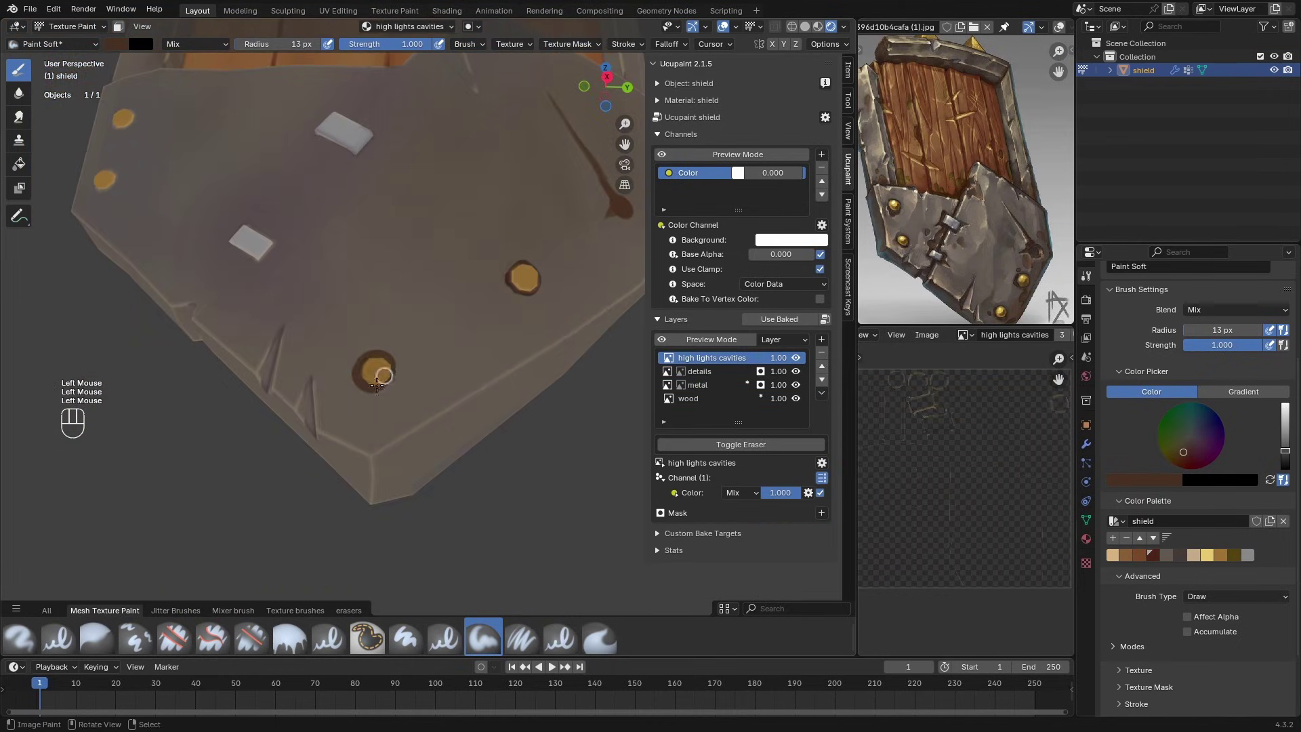
# Step: Paint a rust drip below the right rivet and small rust spots on the metal plate
pyautogui.moveTo(376, 372)
pyautogui.keyDown('ctrl'); pyautogui.mouseDown(button='middle')
pyautogui.moveTo(347, 352)
pyautogui.moveTo(280, 386)
pyautogui.moveTo(515, 346)
pyautogui.mouseUp(button='middle'); pyautogui.keyUp('ctrl')
pyautogui.press('s')
pyautogui.press('f')
pyautogui.click(557, 340)
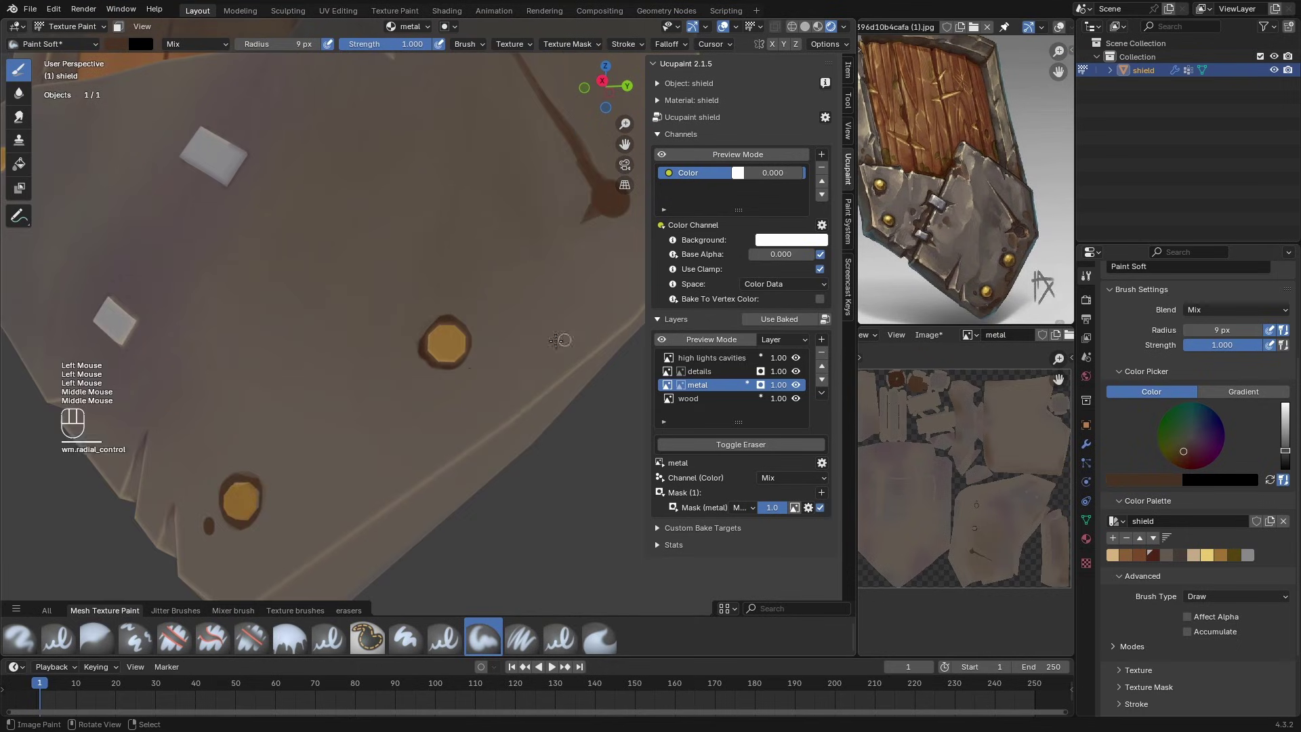
pyautogui.moveTo(457, 383); pyautogui.dragTo(451, 460)
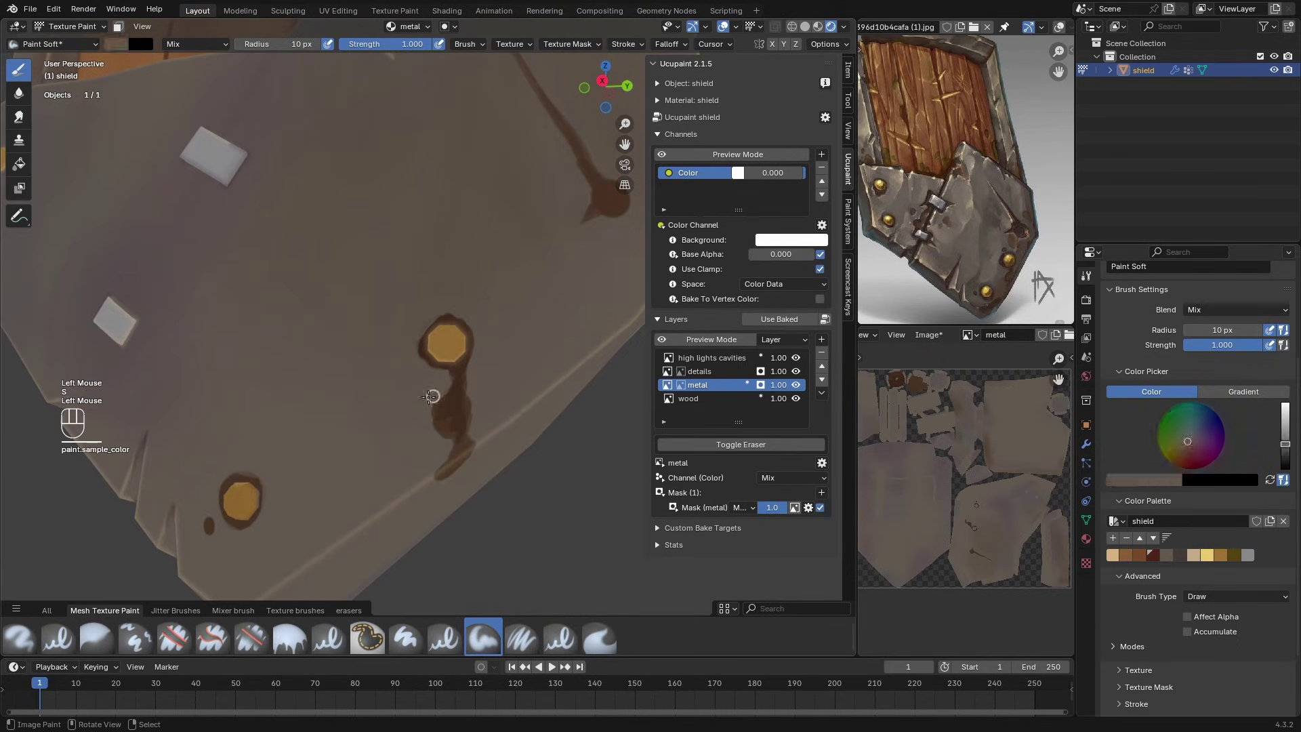
pyautogui.moveTo(449, 425)
pyautogui.keyDown('shift'); pyautogui.mouseDown(button='middle')
pyautogui.moveTo(381, 386)
pyautogui.moveTo(399, 413)
pyautogui.mouseUp(button='middle'); pyautogui.keyUp('shift')
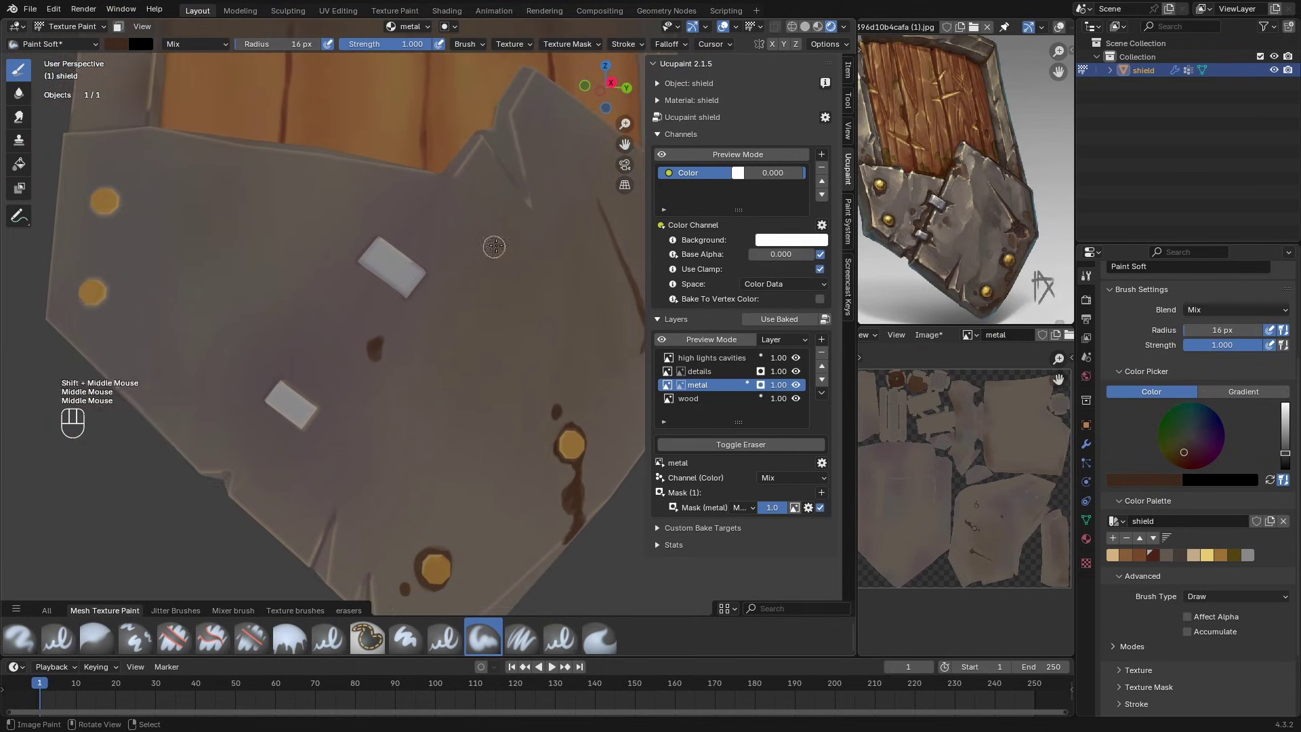
# Step: Paint grey strokes over the cracked notch of the plate on the high lights cavities layer with a 20 px brush and Affect Alpha enabled
pyautogui.hotkey('shift', 'x')
pyautogui.click(711, 358)
pyautogui.click(1188, 617)
pyautogui.moveTo(475, 224); pyautogui.dragTo(467, 254, button='middle')
pyautogui.press('f')
pyautogui.click(440, 217)
pyautogui.moveTo(424, 233); pyautogui.dragTo(445, 210)
pyautogui.hotkey('shift', 'x')
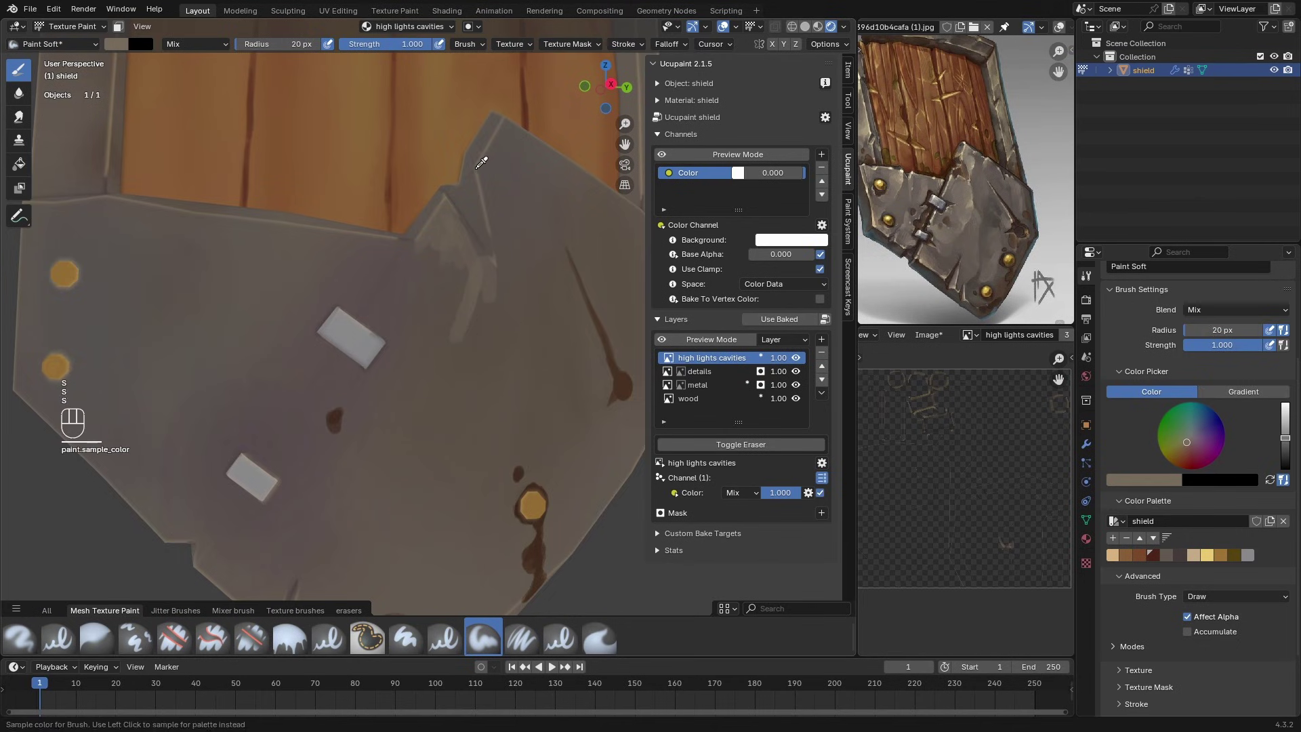
pyautogui.keyDown('shift'); pyautogui.moveTo(485, 156); pyautogui.dragTo(482, 179, button='middle'); pyautogui.keyUp('shift')
# Step: Paint a dark notch and a diagonal seam through both staples to the plate's lower edge on the metal layer
pyautogui.hotkey('shift', 'x')
pyautogui.press('f')
pyautogui.moveTo(415, 316)
pyautogui.mouseDown(button='middle')
pyautogui.moveTo(419, 299)
pyautogui.moveTo(468, 325)
pyautogui.mouseUp(button='middle')
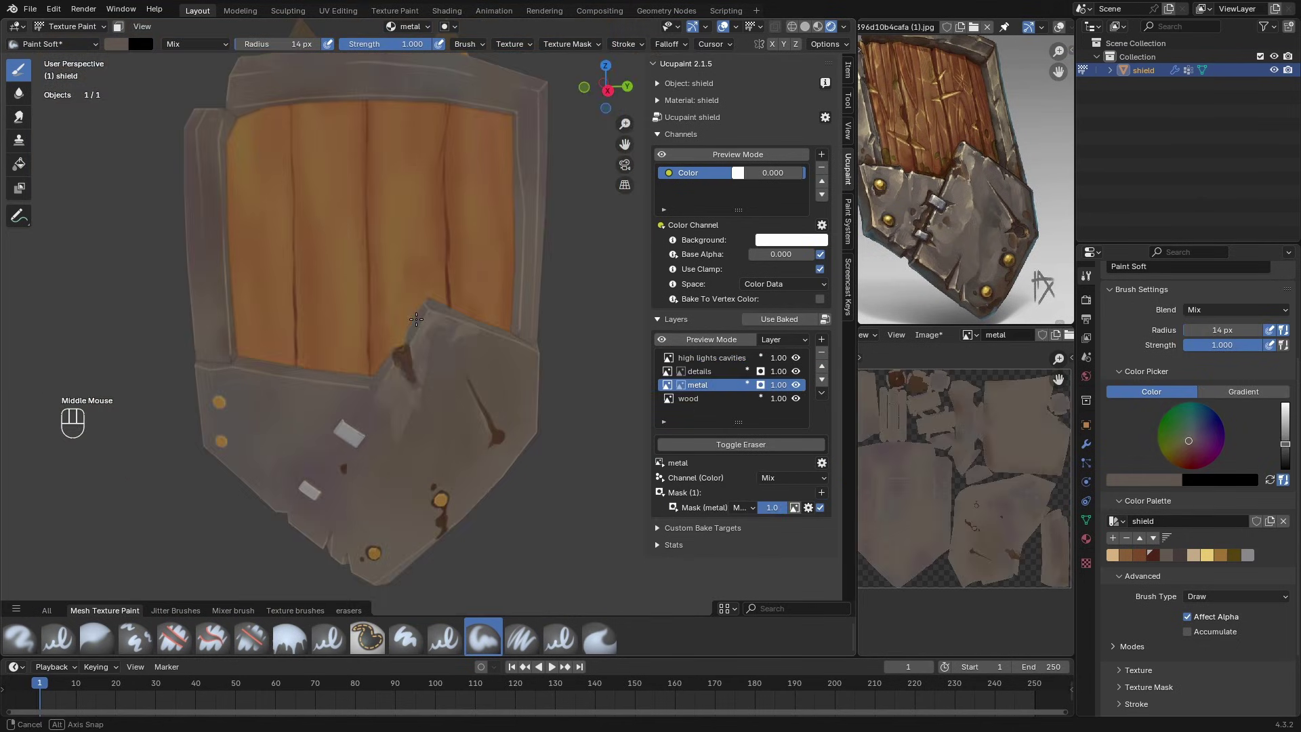
pyautogui.hotkey('shift', 'x')
pyautogui.keyDown('ctrl'); pyautogui.moveTo(467, 325); pyautogui.dragTo(478, 315, button='middle'); pyautogui.keyUp('ctrl')
pyautogui.moveTo(477, 315); pyautogui.dragTo(504, 351, button='middle')
pyautogui.moveTo(479, 398); pyautogui.dragTo(368, 391, button='middle')
pyautogui.press('s')
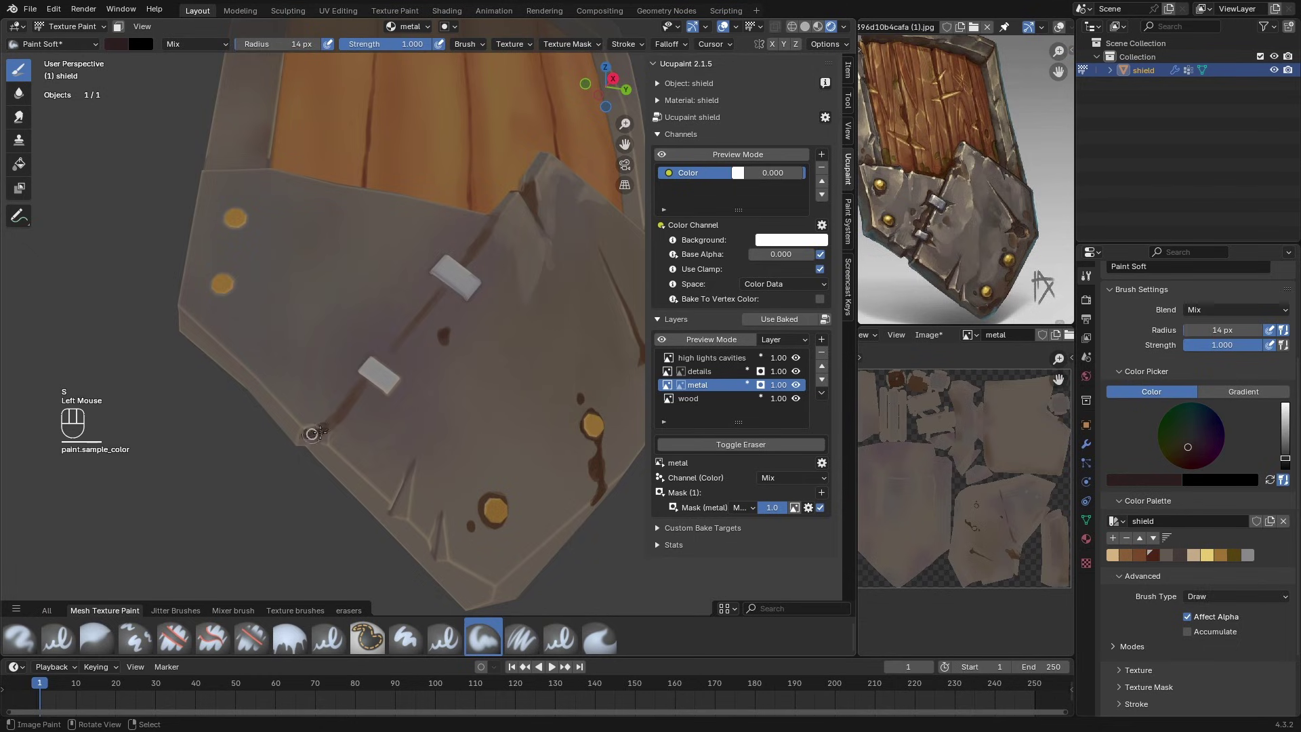
pyautogui.moveTo(403, 367); pyautogui.dragTo(474, 388, button='middle')
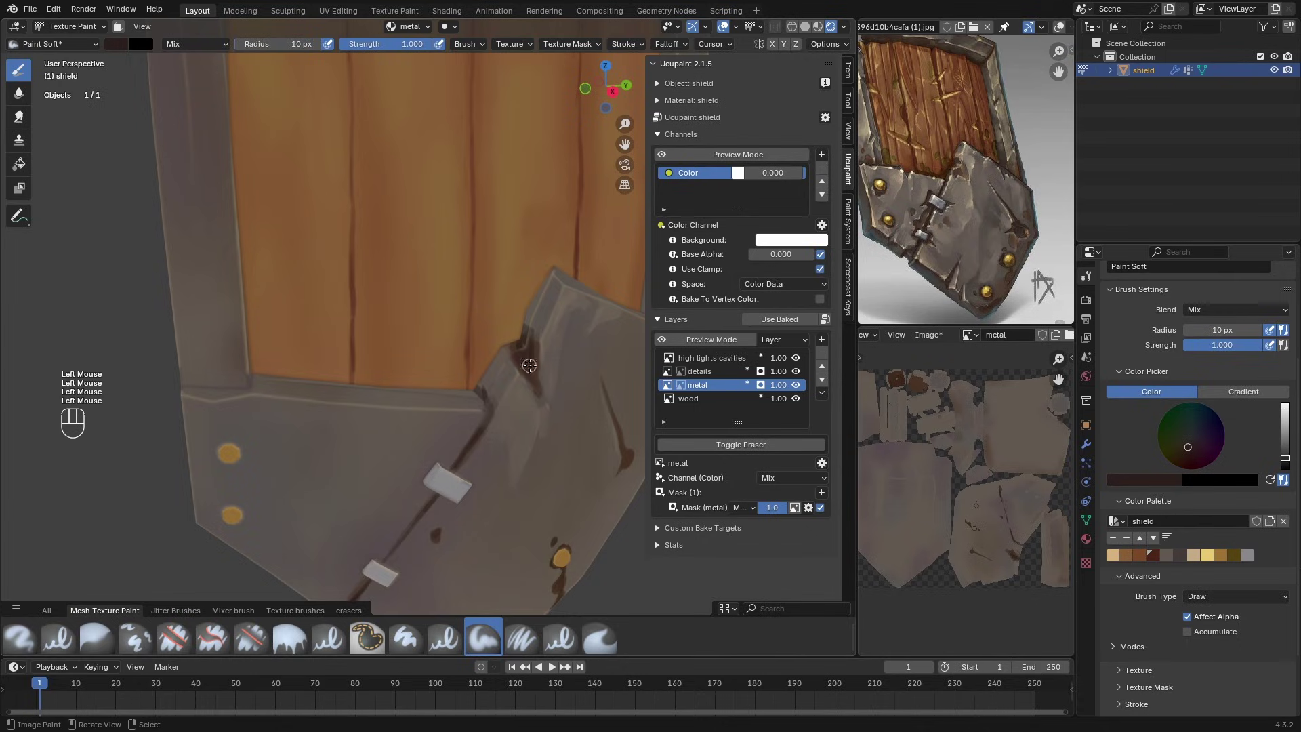
# Step: Deepen the notch at the top of the plate seam with sampled dark browns and a 10 px brush
pyautogui.moveTo(544, 368); pyautogui.dragTo(500, 353, button='middle')
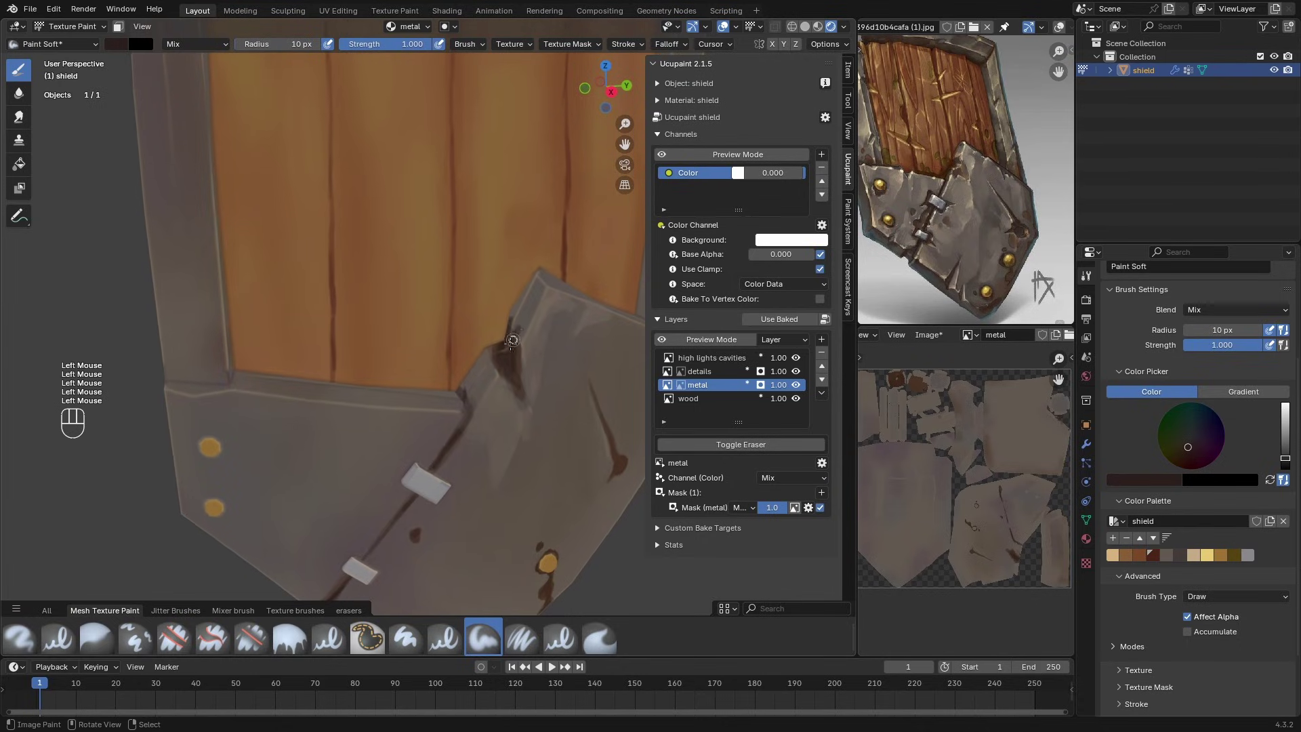
pyautogui.press('s')
pyautogui.moveTo(512, 341); pyautogui.dragTo(520, 317)
pyautogui.press('s')
pyautogui.keyDown('ctrl'); pyautogui.moveTo(518, 324); pyautogui.dragTo(520, 332, button='middle'); pyautogui.keyUp('ctrl')
pyautogui.moveTo(521, 331); pyautogui.dragTo(550, 319, button='middle')
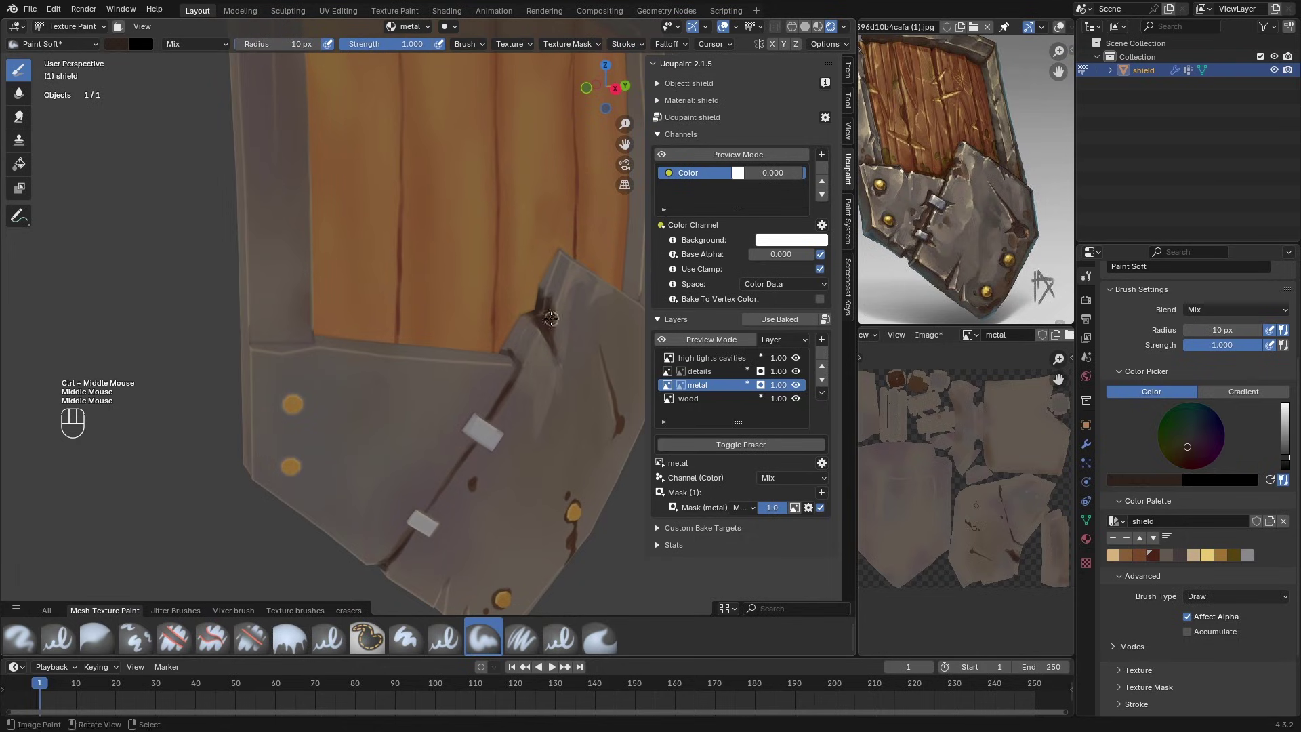
pyautogui.press('s')
pyautogui.moveTo(523, 332)
pyautogui.mouseDown()
pyautogui.moveTo(514, 354)
pyautogui.moveTo(531, 321)
pyautogui.mouseUp()
pyautogui.press('s')
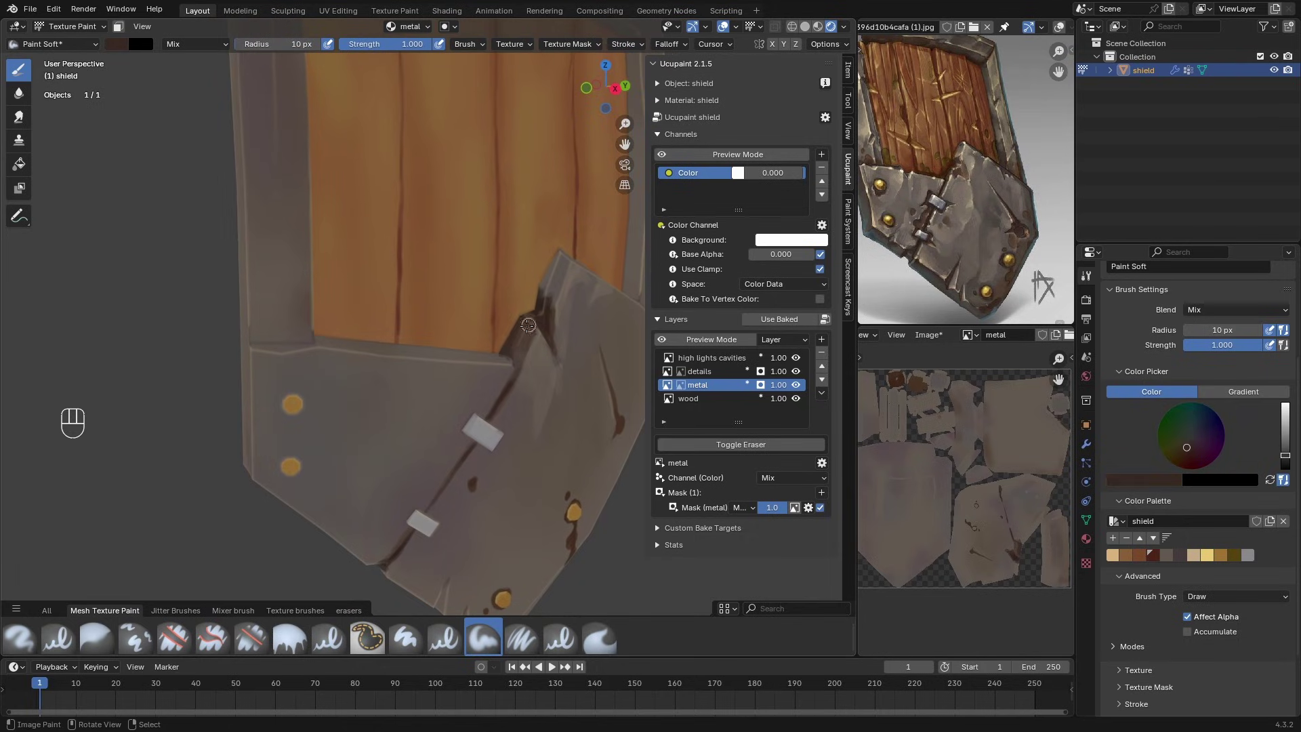
# Step: Paint a dark brown edge around the upper staple and along the seam just below it with a sampled brown
pyautogui.moveTo(546, 339); pyautogui.dragTo(538, 301, button='middle')
pyautogui.keyDown('ctrl'); pyautogui.moveTo(459, 413); pyautogui.dragTo(466, 407, button='middle'); pyautogui.keyUp('ctrl')
pyautogui.moveTo(466, 407); pyautogui.dragTo(474, 401, button='middle')
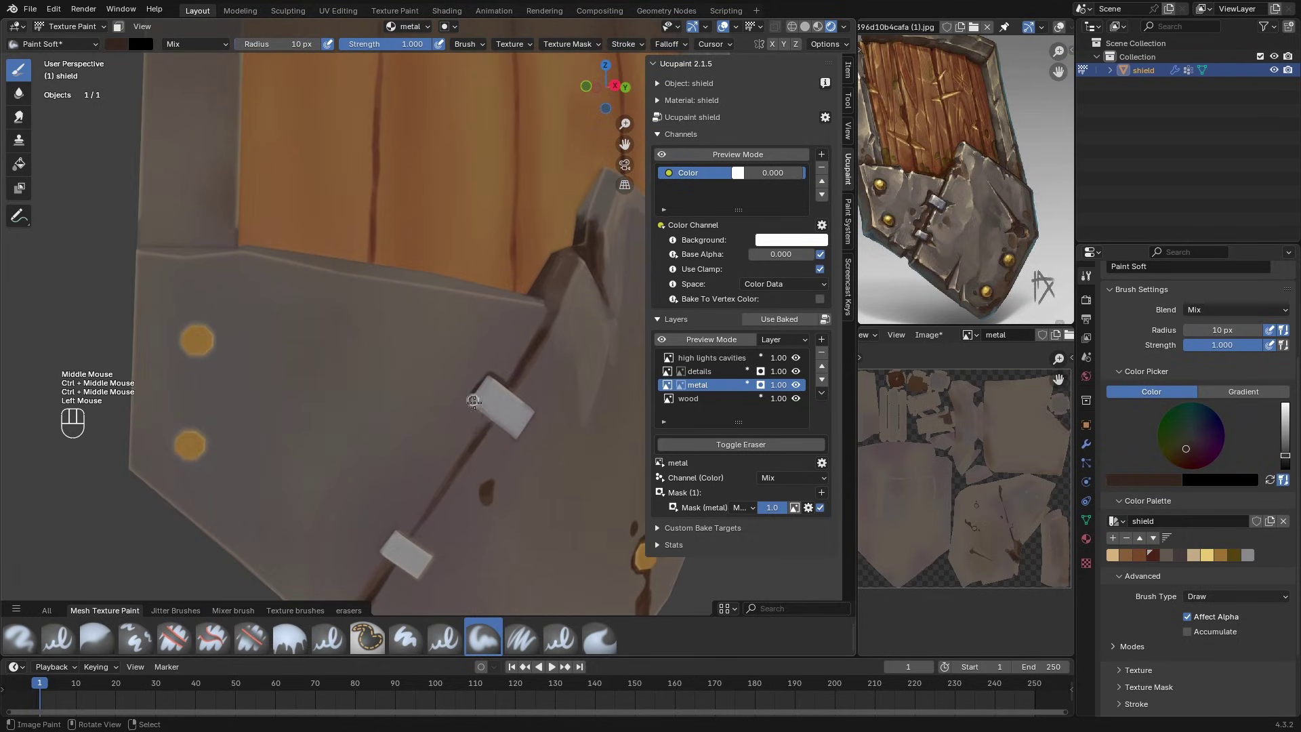
pyautogui.press('s')
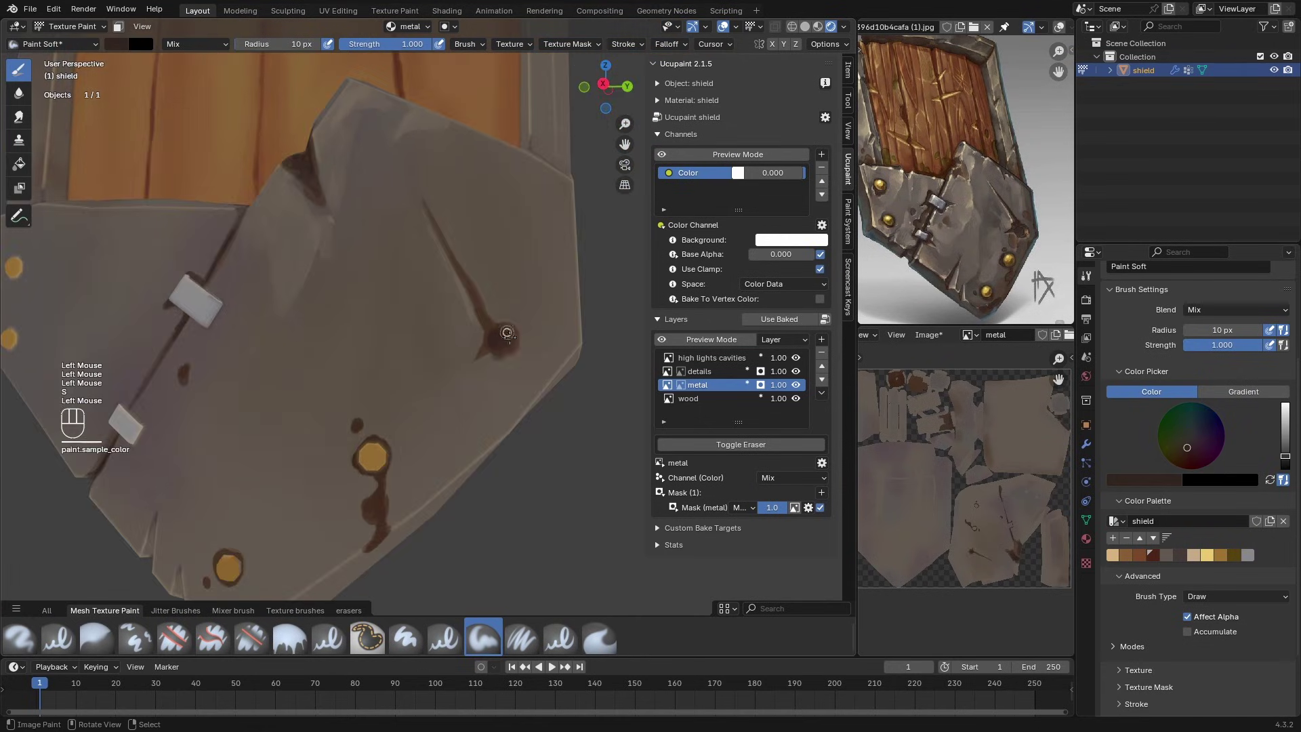
pyautogui.keyDown('ctrl'); pyautogui.moveTo(507, 333); pyautogui.dragTo(321, 235, button='middle'); pyautogui.keyUp('ctrl')
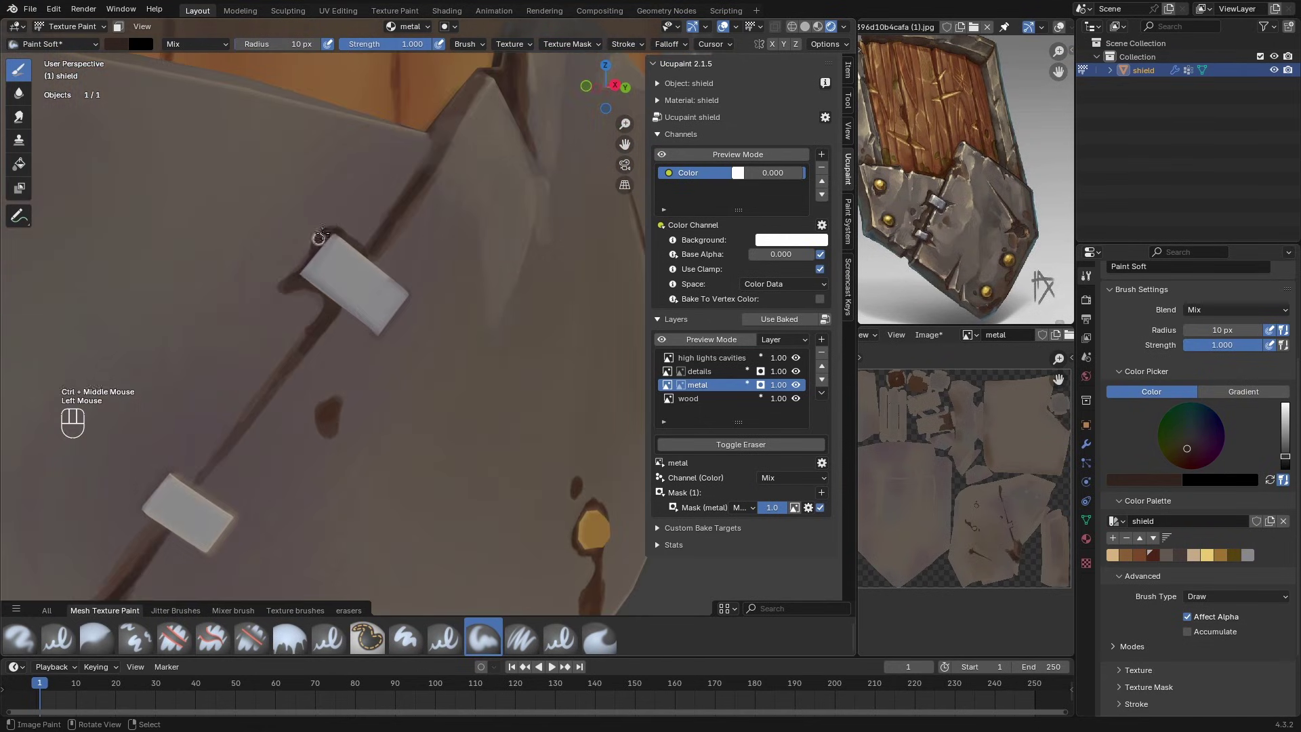
pyautogui.moveTo(328, 302); pyautogui.dragTo(290, 363)
pyautogui.keyDown('ctrl'); pyautogui.moveTo(298, 352); pyautogui.dragTo(300, 384, button='middle'); pyautogui.keyUp('ctrl')
pyautogui.keyDown('shift'); pyautogui.moveTo(300, 379); pyautogui.dragTo(347, 285, button='middle'); pyautogui.keyUp('shift')
# Step: Thicken the seam between the two staples with irregular dark brown strokes and blotches
pyautogui.moveTo(366, 245); pyautogui.dragTo(341, 285)
pyautogui.moveTo(322, 315); pyautogui.dragTo(344, 279)
pyautogui.keyDown('shift'); pyautogui.moveTo(315, 326); pyautogui.dragTo(364, 272, button='middle'); pyautogui.keyUp('shift')
pyautogui.moveTo(364, 245); pyautogui.dragTo(355, 274)
pyautogui.moveTo(355, 274); pyautogui.dragTo(379, 271, button='middle')
pyautogui.moveTo(405, 262); pyautogui.dragTo(394, 281)
pyautogui.moveTo(388, 288); pyautogui.dragTo(369, 314)
pyautogui.keyDown('ctrl'); pyautogui.moveTo(351, 349); pyautogui.dragTo(386, 271, button='middle'); pyautogui.keyUp('ctrl')
pyautogui.press('s')
pyautogui.moveTo(396, 237); pyautogui.dragTo(356, 282)
# Step: Paint dark brown cracks around the lower staple with sampled browns and widen the seam's end at the plate edge
pyautogui.moveTo(356, 281)
pyautogui.keyDown('ctrl'); pyautogui.mouseDown(button='middle')
pyautogui.moveTo(318, 352)
pyautogui.moveTo(309, 339)
pyautogui.mouseUp(button='middle'); pyautogui.keyUp('ctrl')
pyautogui.moveTo(302, 359); pyautogui.dragTo(314, 374)
pyautogui.keyDown('ctrl'); pyautogui.moveTo(314, 375); pyautogui.dragTo(317, 339, button='middle'); pyautogui.keyUp('ctrl')
pyautogui.press('s')
pyautogui.press('s')
pyautogui.moveTo(272, 328); pyautogui.dragTo(278, 293)
pyautogui.press('s')
pyautogui.press('s')
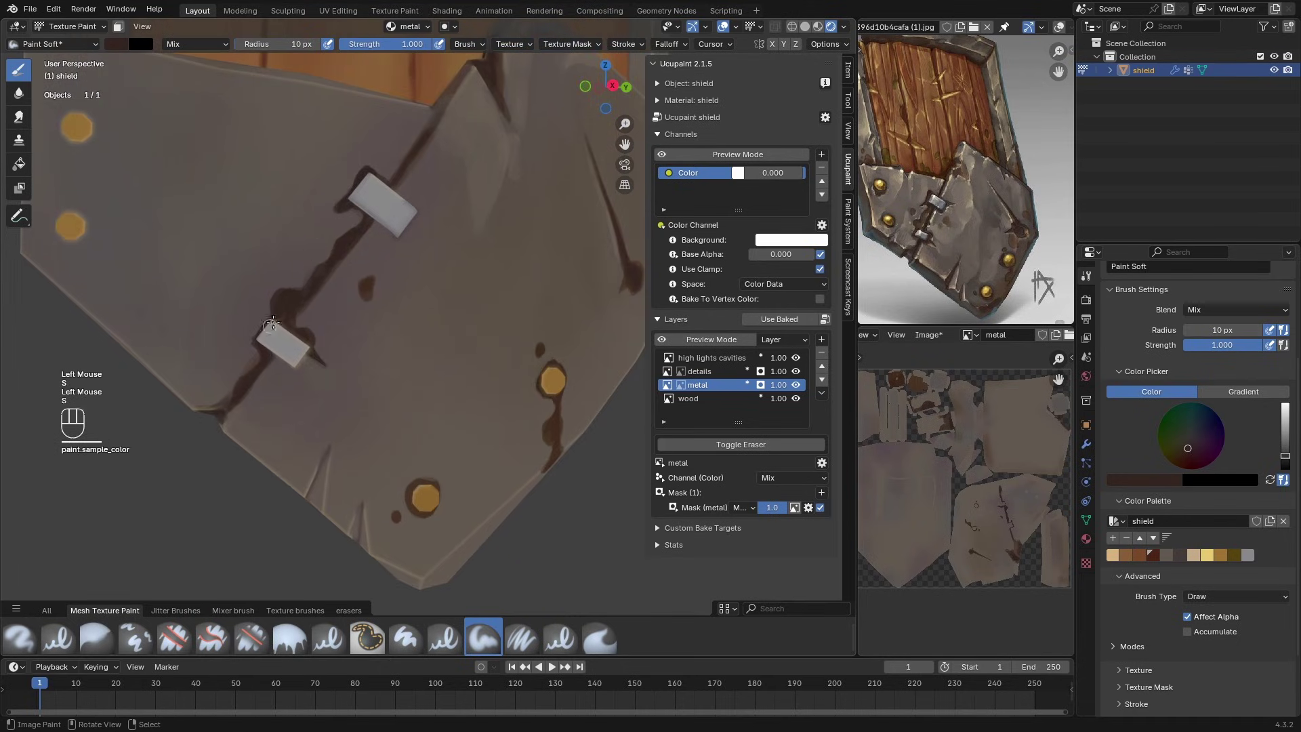
pyautogui.moveTo(298, 338); pyautogui.dragTo(318, 318, button='middle')
pyautogui.moveTo(311, 303); pyautogui.dragTo(356, 328)
# Step: Darken the crack at the plate's lower edge on the metal layer and undo the last stroke
pyautogui.click(711, 357)
pyautogui.moveTo(438, 196); pyautogui.dragTo(444, 221, button='middle')
pyautogui.click(697, 385)
pyautogui.keyDown('shift'); pyautogui.moveTo(379, 433); pyautogui.dragTo(397, 251, button='middle'); pyautogui.keyUp('shift')
pyautogui.moveTo(393, 230); pyautogui.dragTo(369, 276)
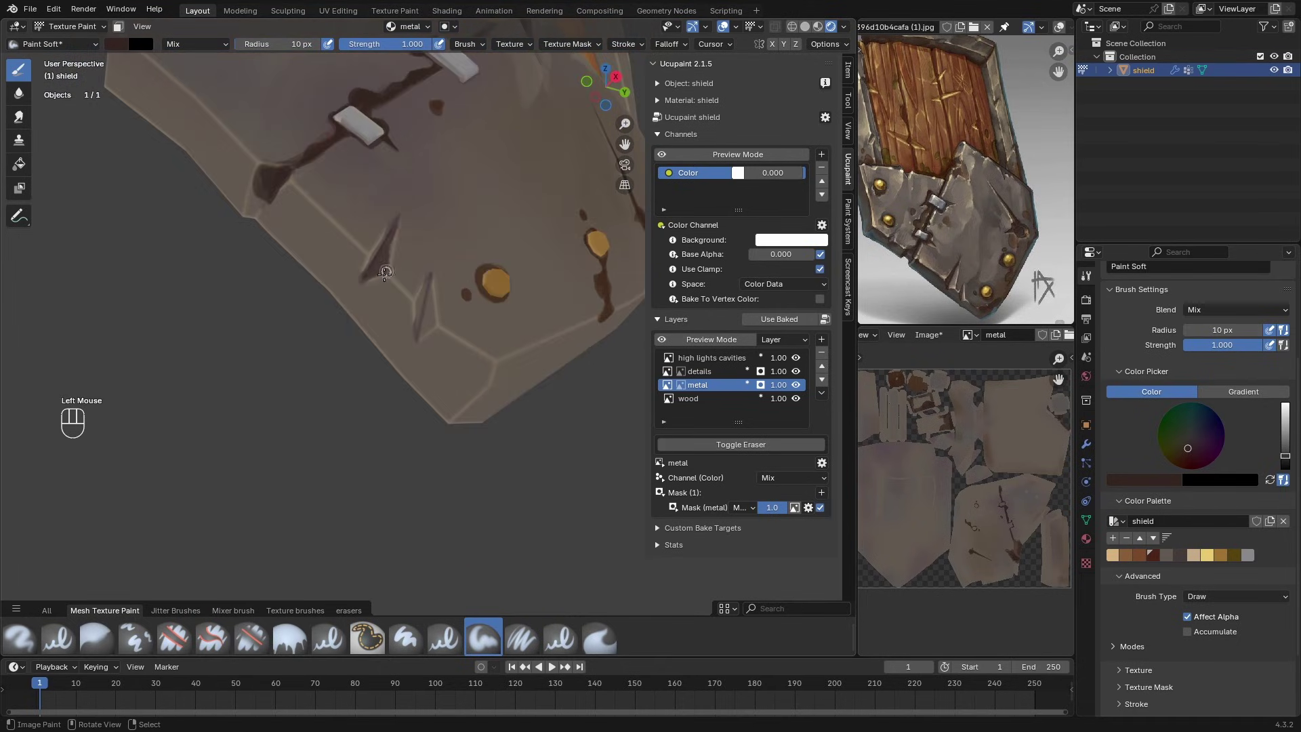
pyautogui.moveTo(375, 271); pyautogui.dragTo(399, 251, button='middle')
pyautogui.hotkey('ctrl', 'z')
# Step: Paint soft dark grey shading right of the seam and above the lower rivet with a 34 px brush and sampled greys
pyautogui.moveTo(305, 250); pyautogui.dragTo(413, 247, button='middle')
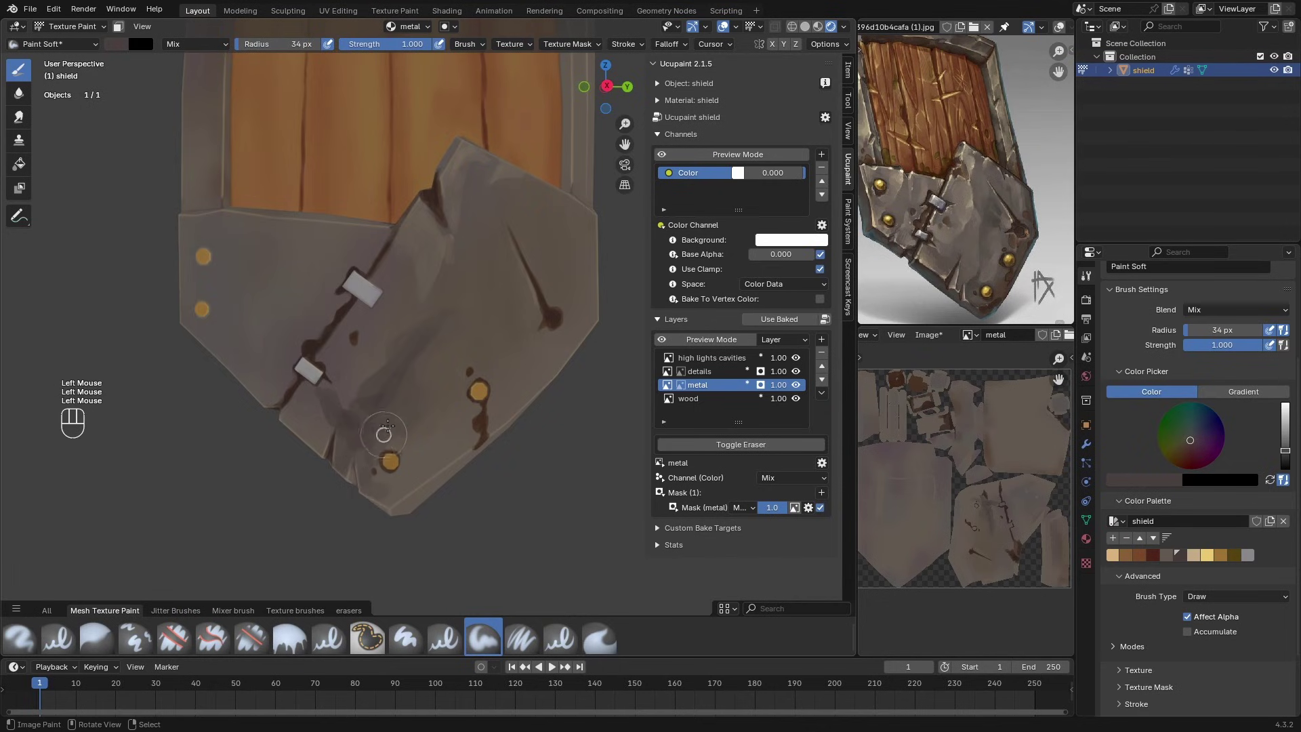
pyautogui.press('s')
pyautogui.press('s')
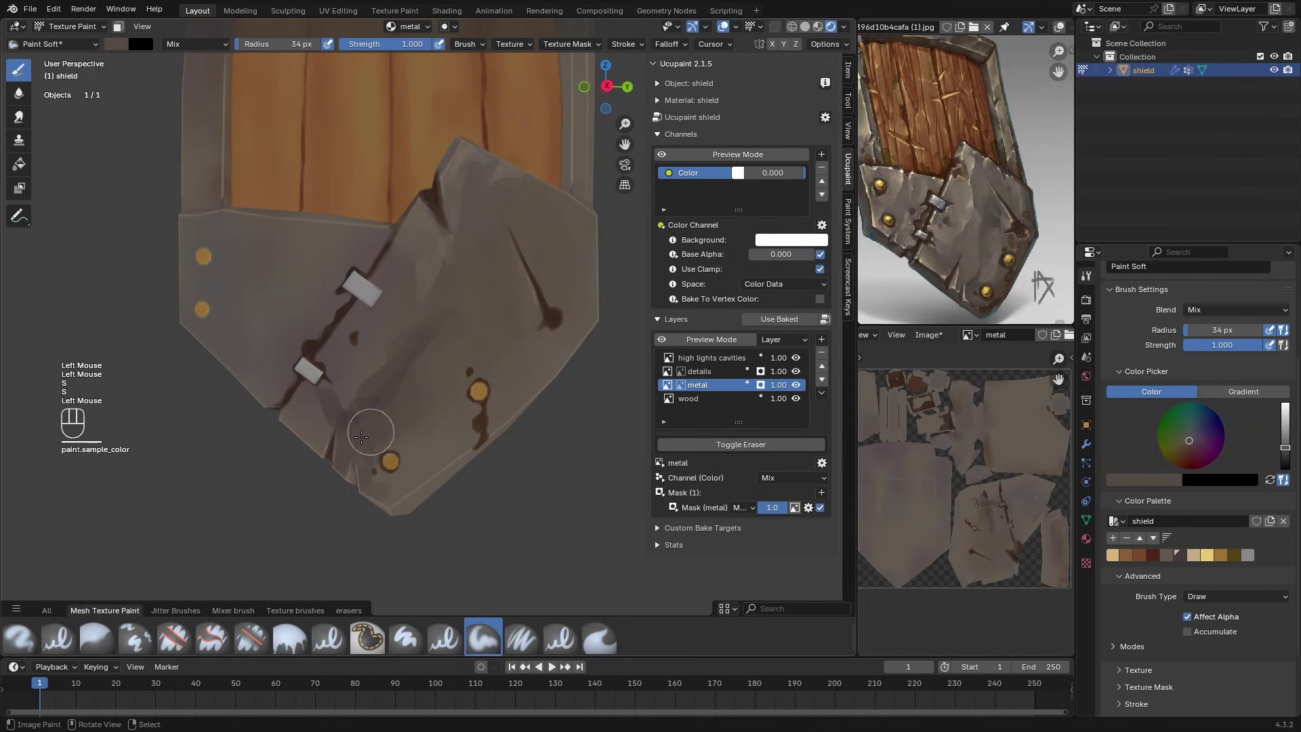
pyautogui.press('s')
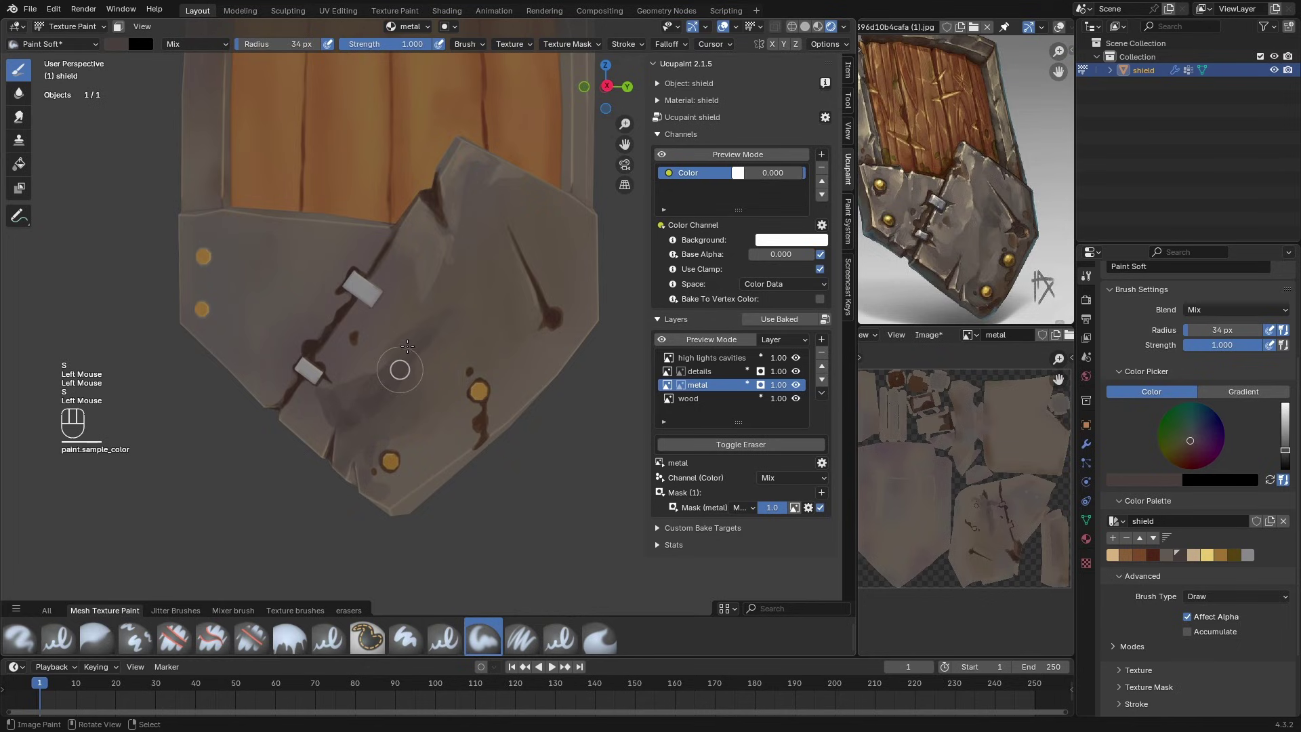
# Step: Paint and blend a broad diagonal dark grey streak on the left metal plate between the rivets and the seam
pyautogui.moveTo(386, 369); pyautogui.dragTo(326, 293, button='middle')
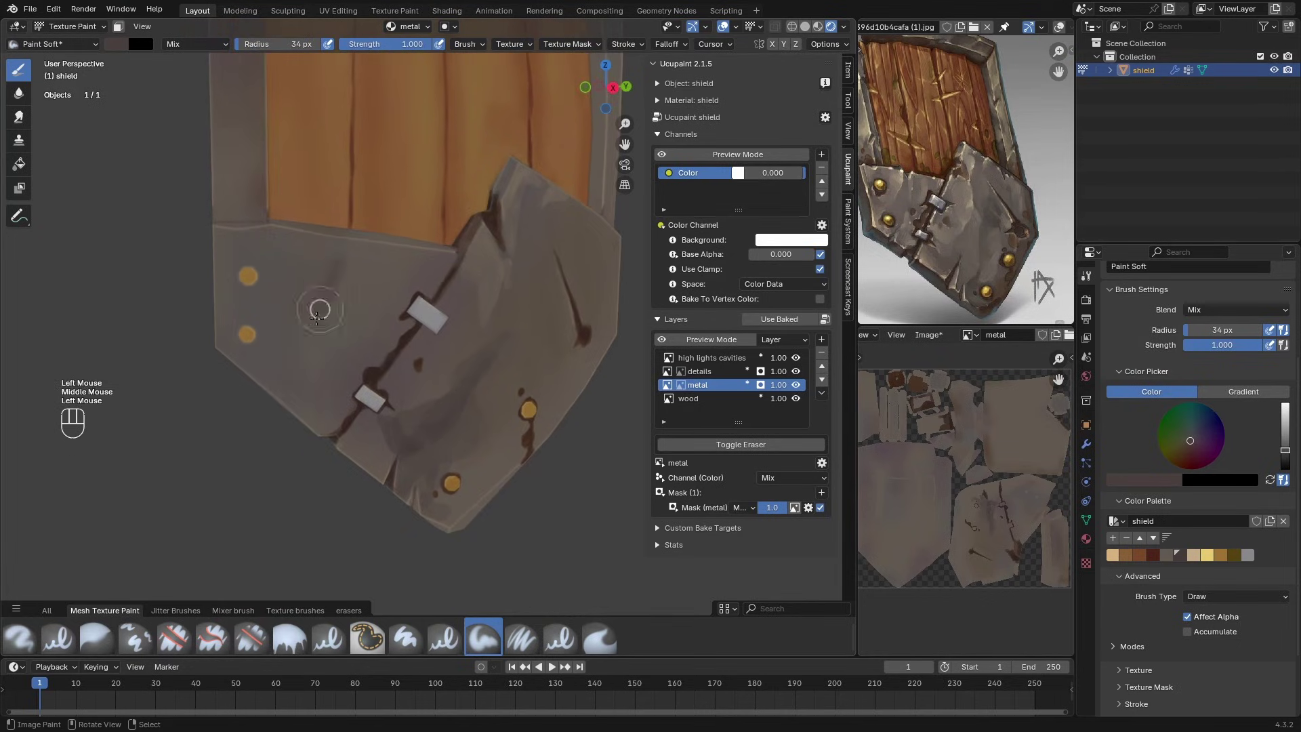
pyautogui.moveTo(318, 313); pyautogui.dragTo(330, 326)
pyautogui.moveTo(349, 254); pyautogui.dragTo(321, 336)
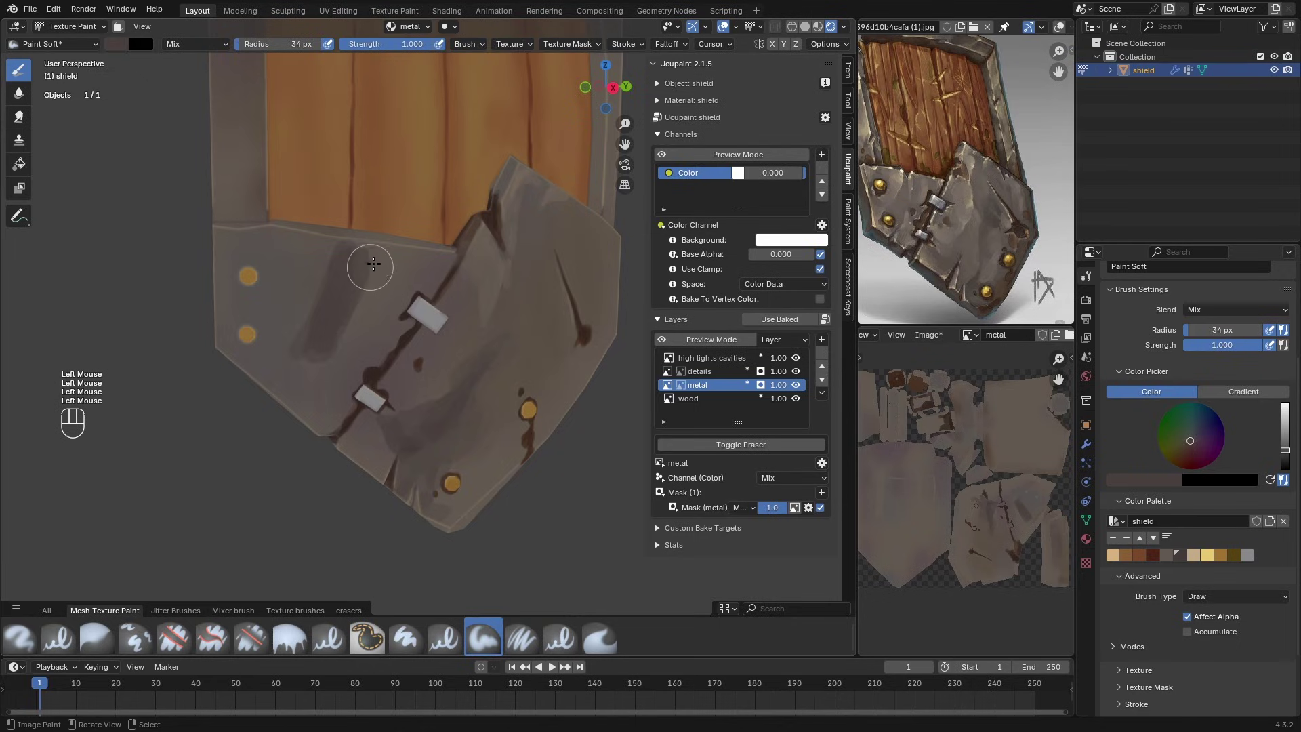
pyautogui.press('s')
pyautogui.click(366, 254)
pyautogui.moveTo(342, 353); pyautogui.dragTo(337, 362)
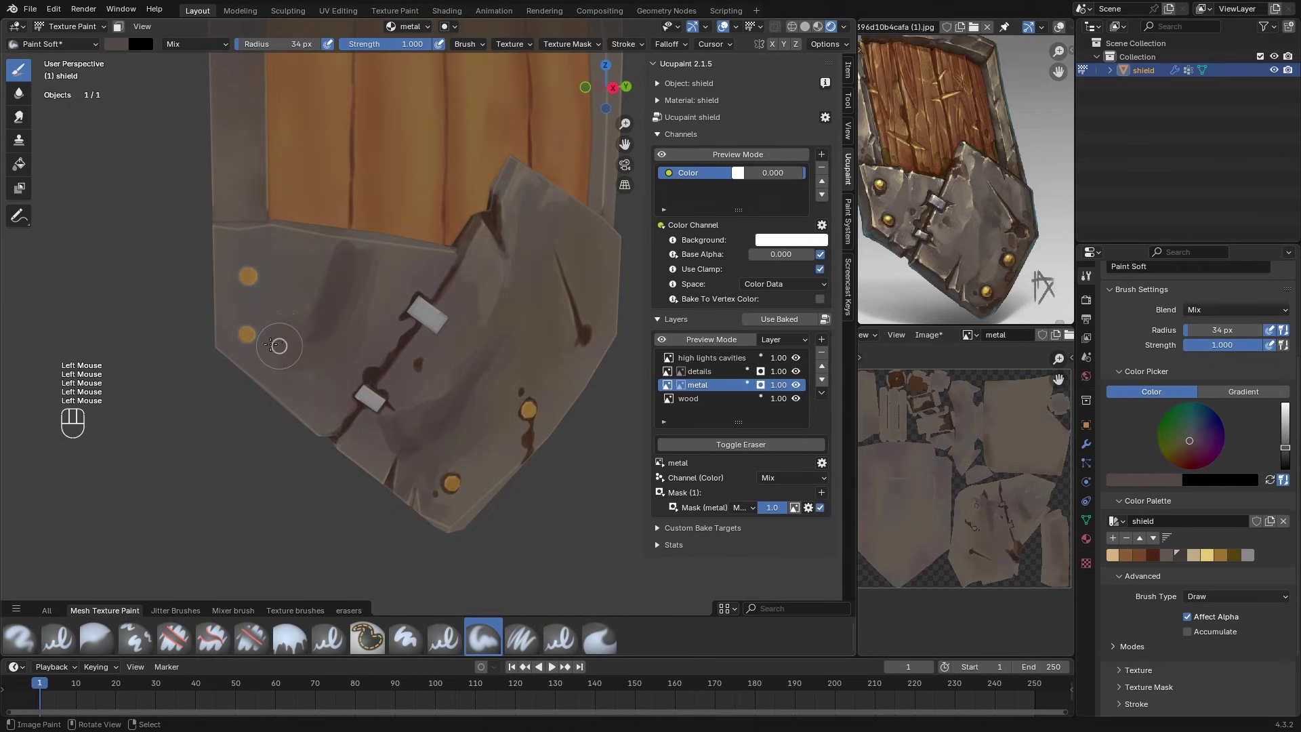
pyautogui.press('s')
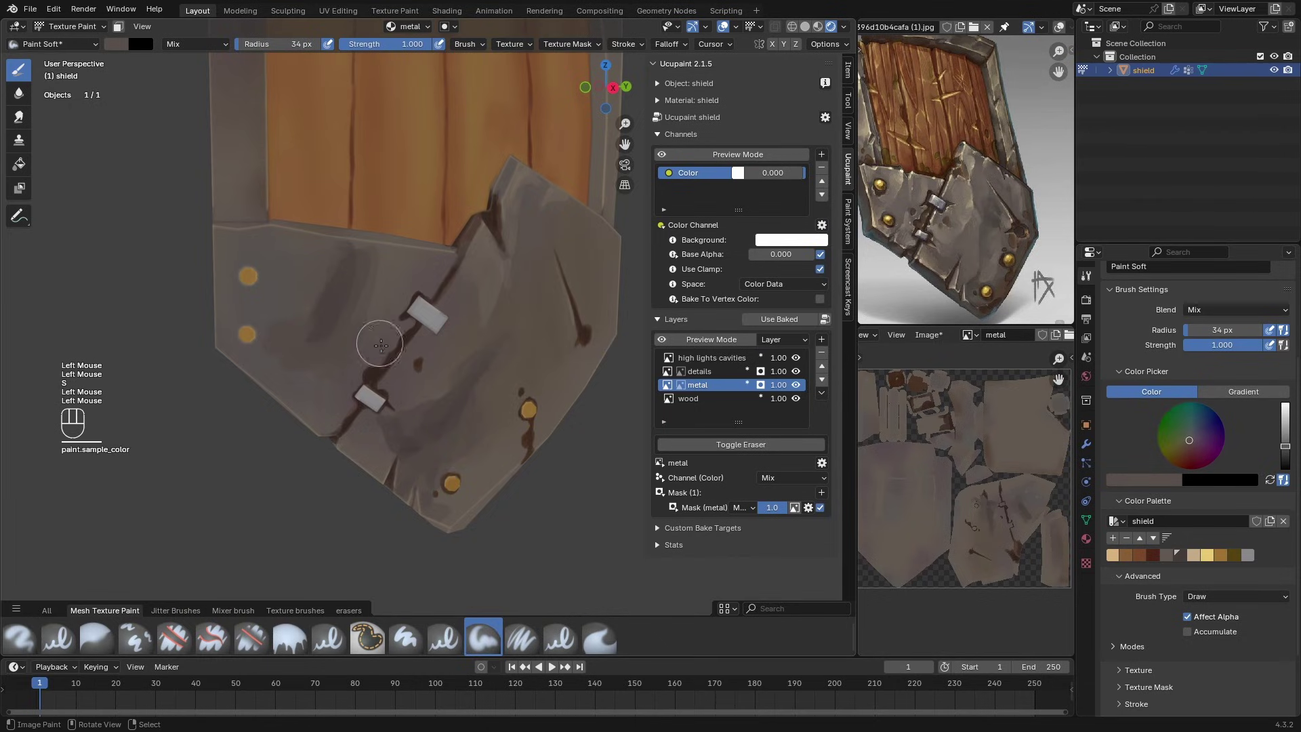
# Step: Try to paint dark brown around the two left rivets on the high lights cavities layer
pyautogui.click(734, 359)
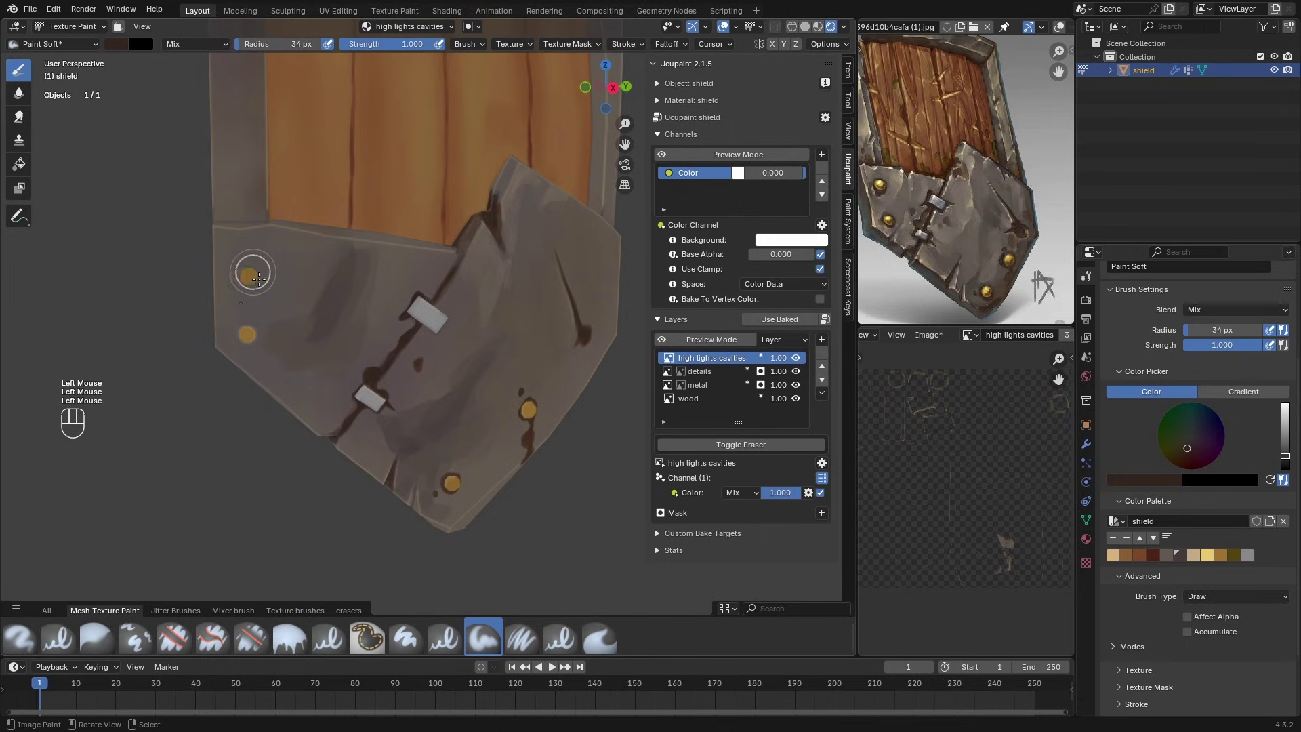
pyautogui.click(249, 332)
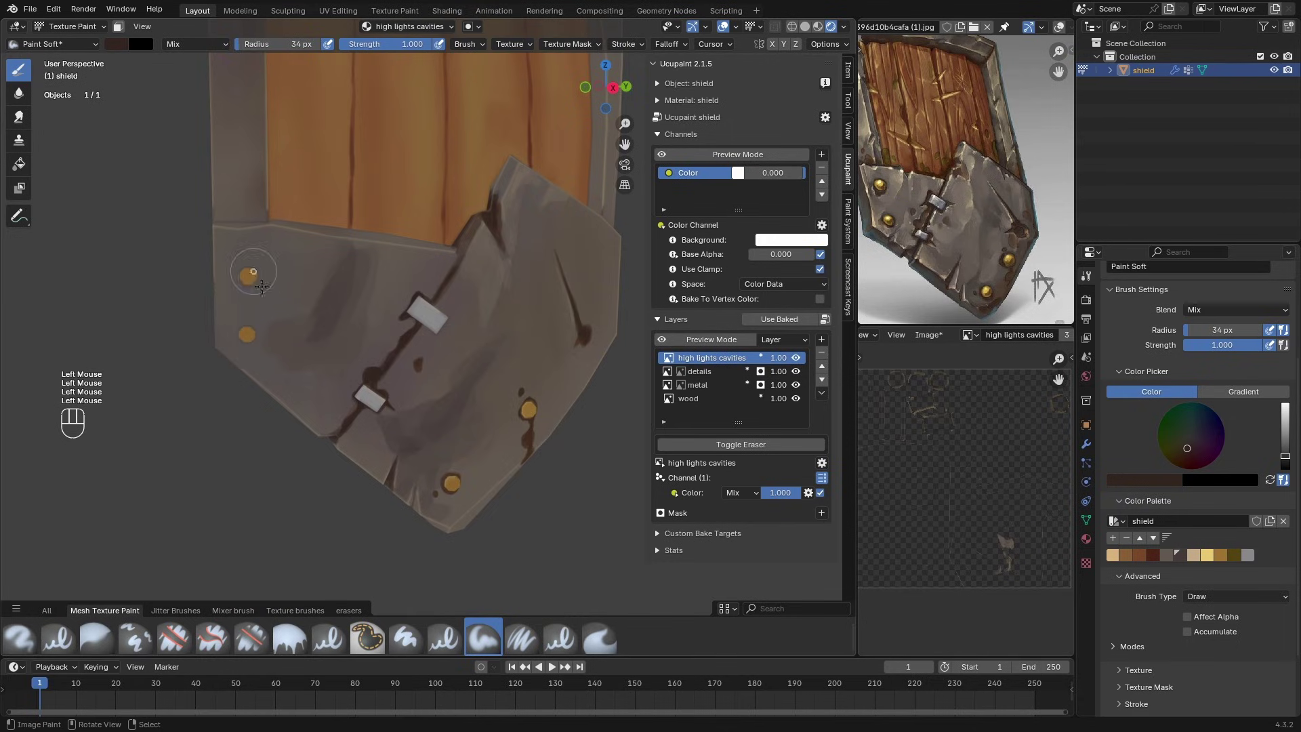
pyautogui.moveTo(262, 292); pyautogui.dragTo(301, 311, button='middle')
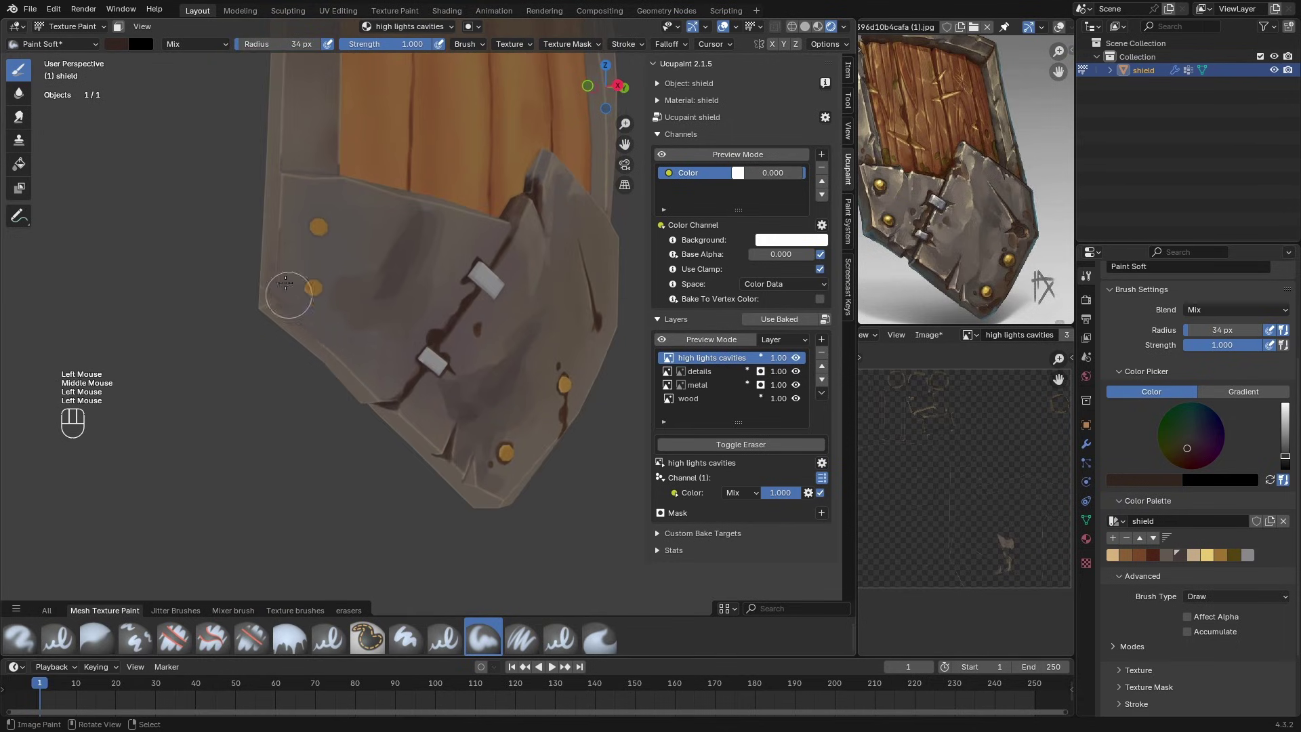
pyautogui.click(285, 282)
pyautogui.moveTo(352, 339); pyautogui.dragTo(312, 359, button='middle')
pyautogui.click(266, 311)
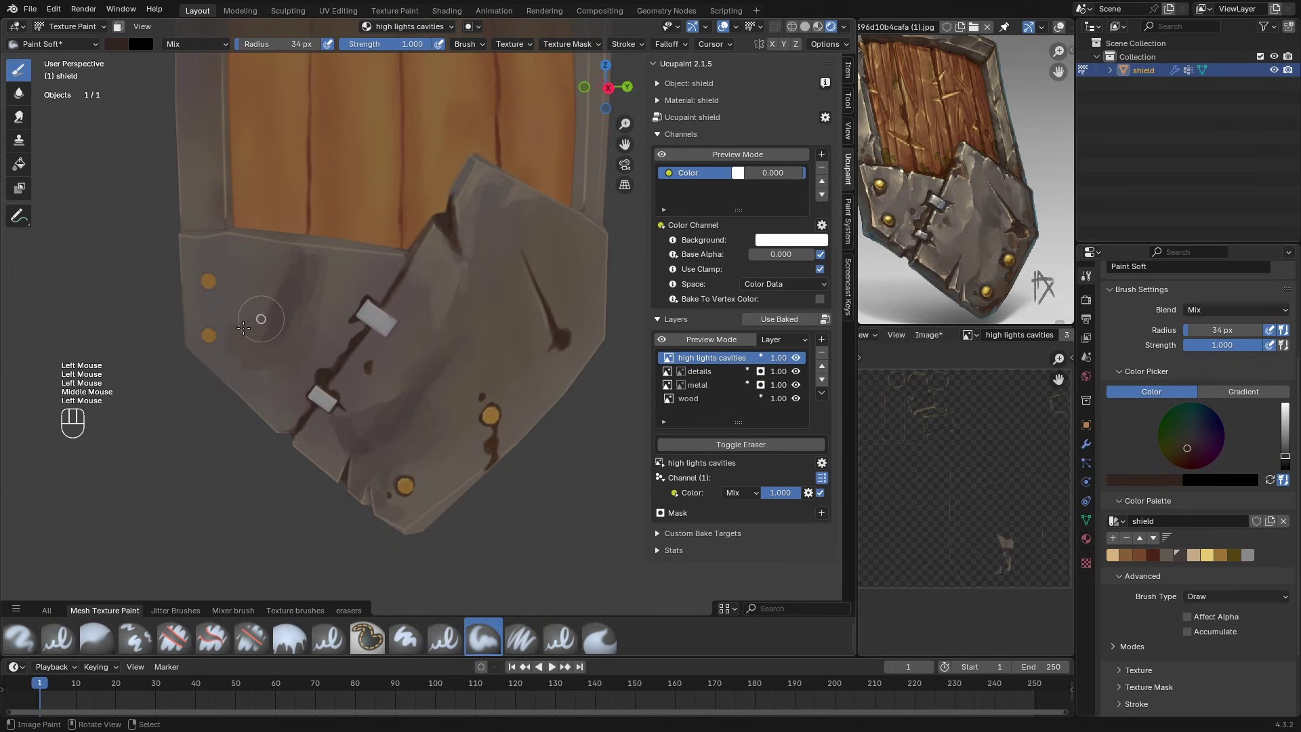
pyautogui.click(250, 336)
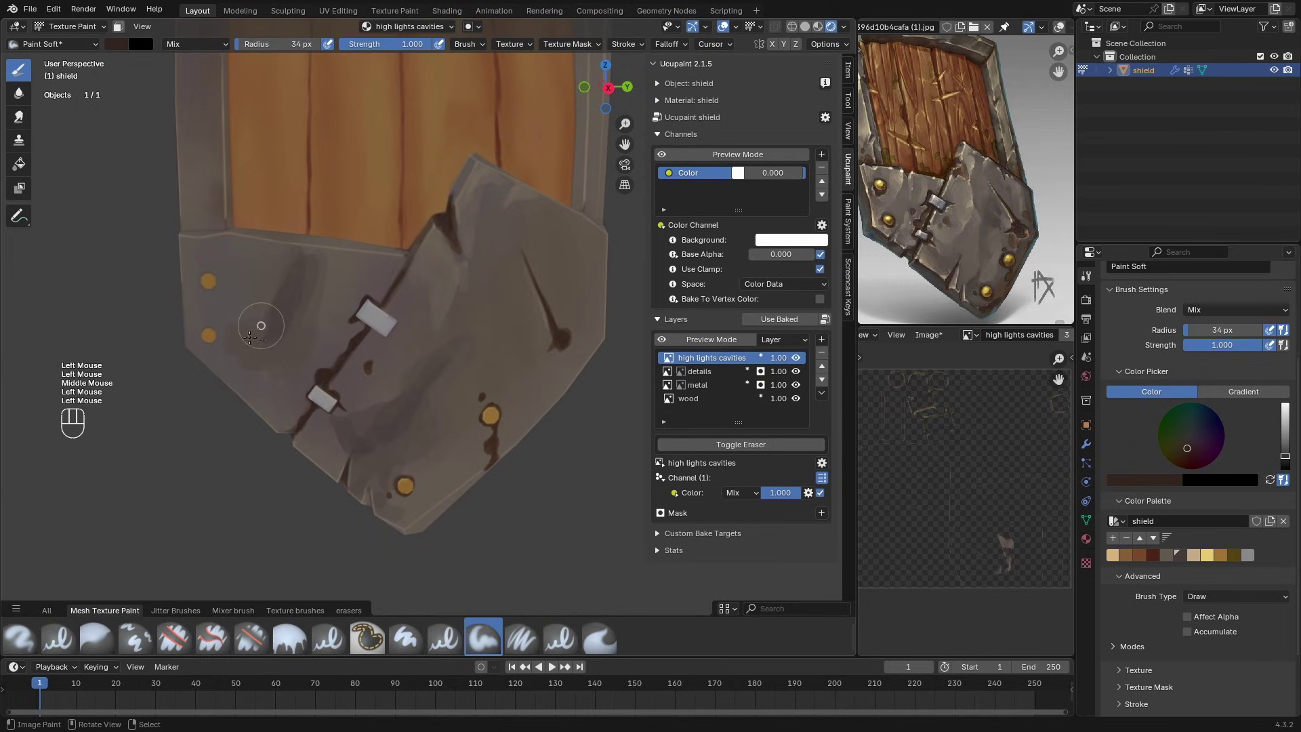
# Step: Paint a darker brown streak over the left plate's shading on the metal layer with a 29 px brush
pyautogui.click(713, 385)
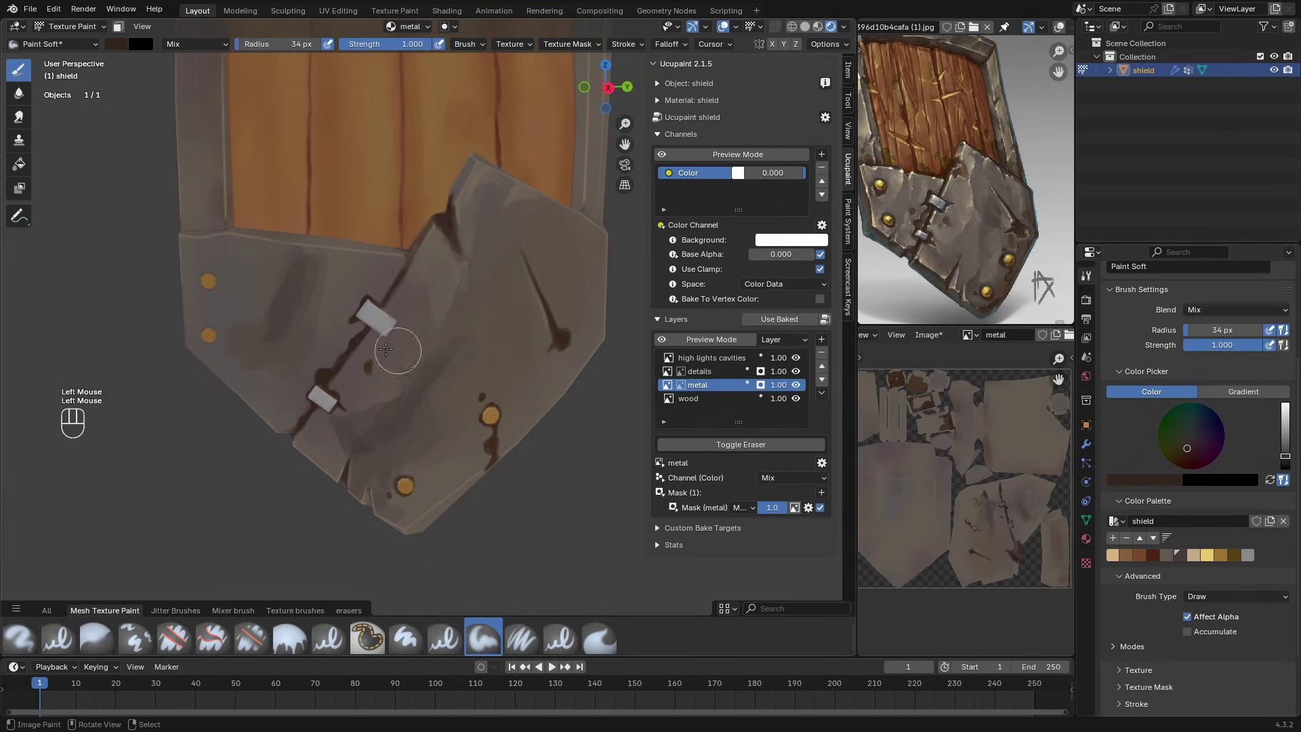
pyautogui.moveTo(349, 350)
pyautogui.mouseDown(button='middle')
pyautogui.moveTo(353, 365)
pyautogui.moveTo(328, 339)
pyautogui.mouseUp(button='middle')
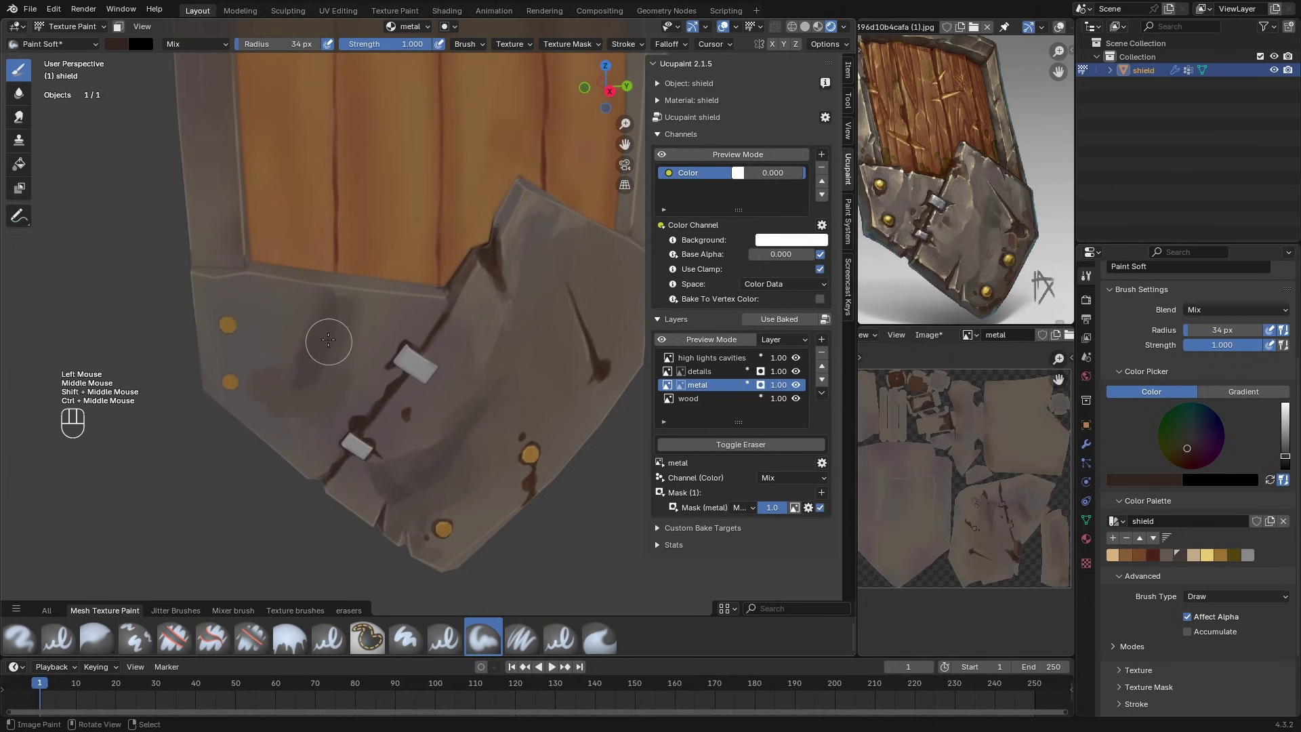
pyautogui.press('f')
pyautogui.click(325, 336)
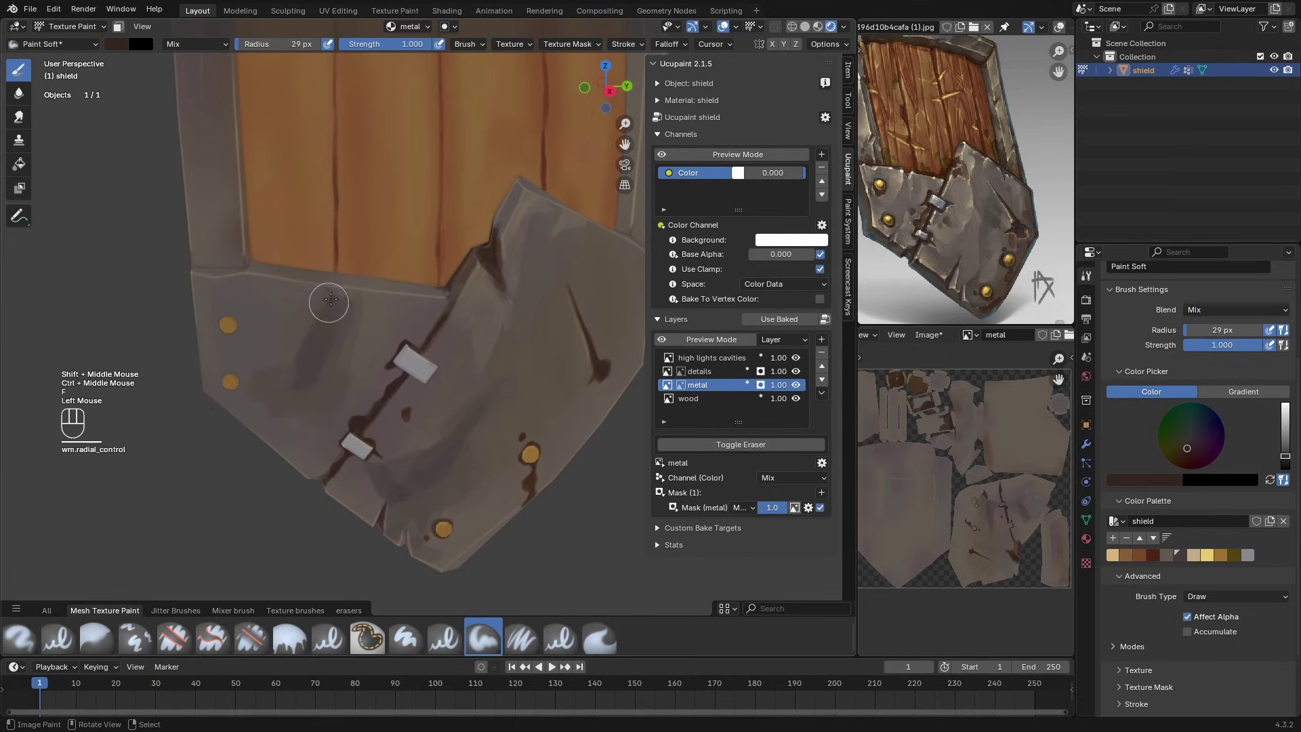
pyautogui.click(330, 300)
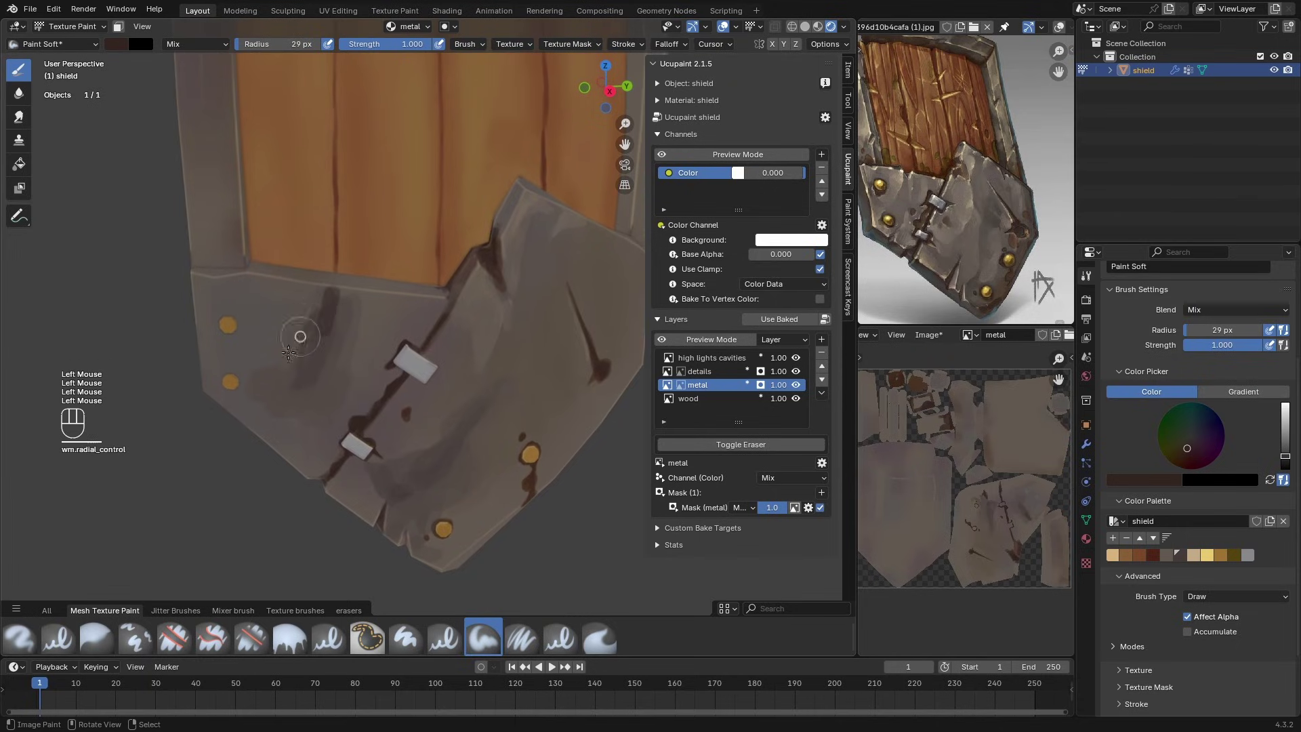
pyautogui.moveTo(289, 352); pyautogui.dragTo(319, 314)
# Step: Soften the left plate's dark streak with sampled greys
pyautogui.press('s')
pyautogui.click(322, 296)
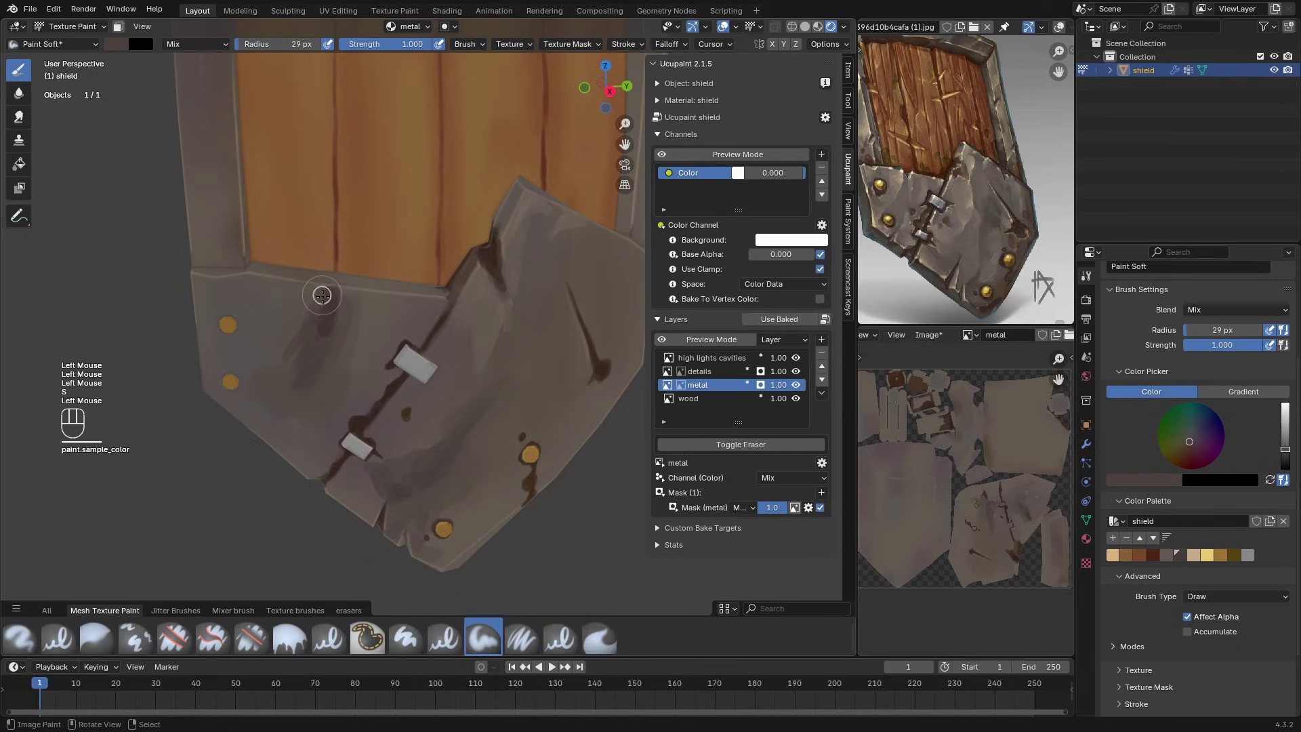
pyautogui.press('s')
pyautogui.moveTo(321, 288); pyautogui.dragTo(315, 347)
pyautogui.moveTo(368, 328); pyautogui.dragTo(357, 316, button='middle')
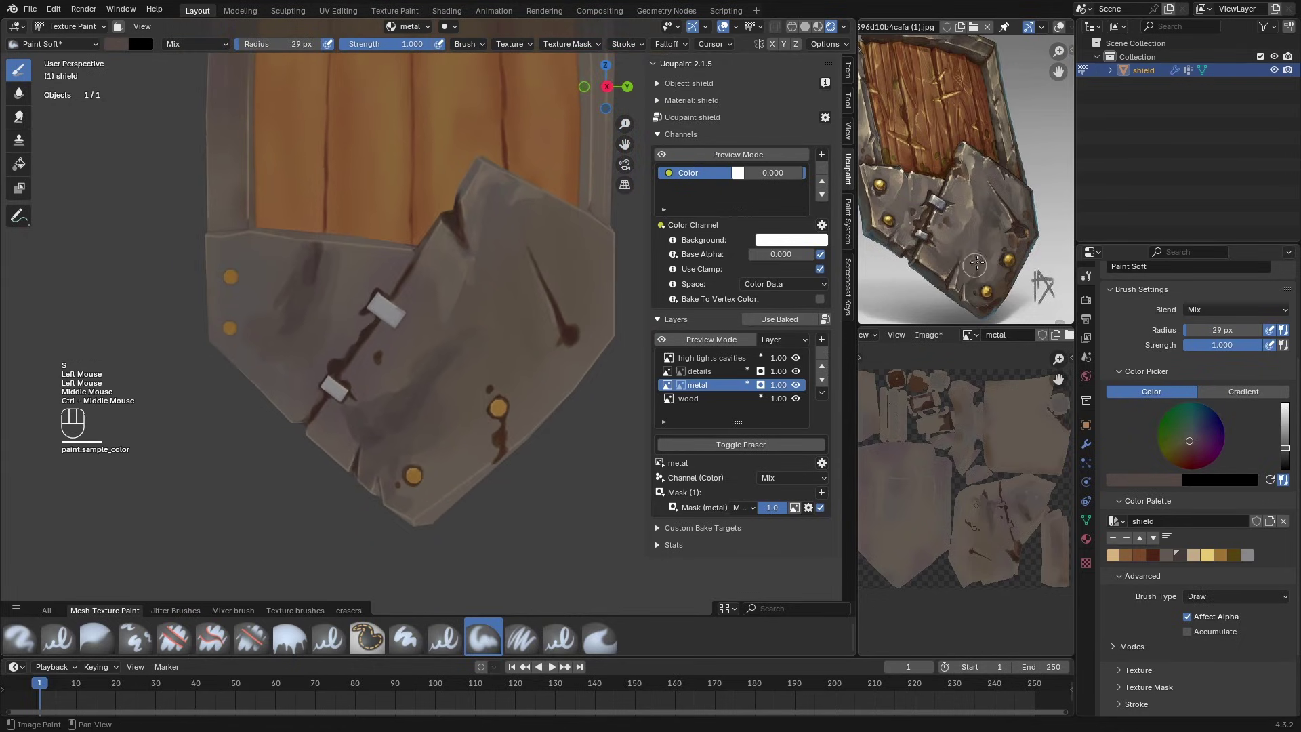
# Step: Pick a darker purplish grey and shade the right half of the plate's bottom rim from its lower tip upward
pyautogui.moveTo(976, 264); pyautogui.dragTo(1000, 232, button='middle')
pyautogui.click(1177, 557)
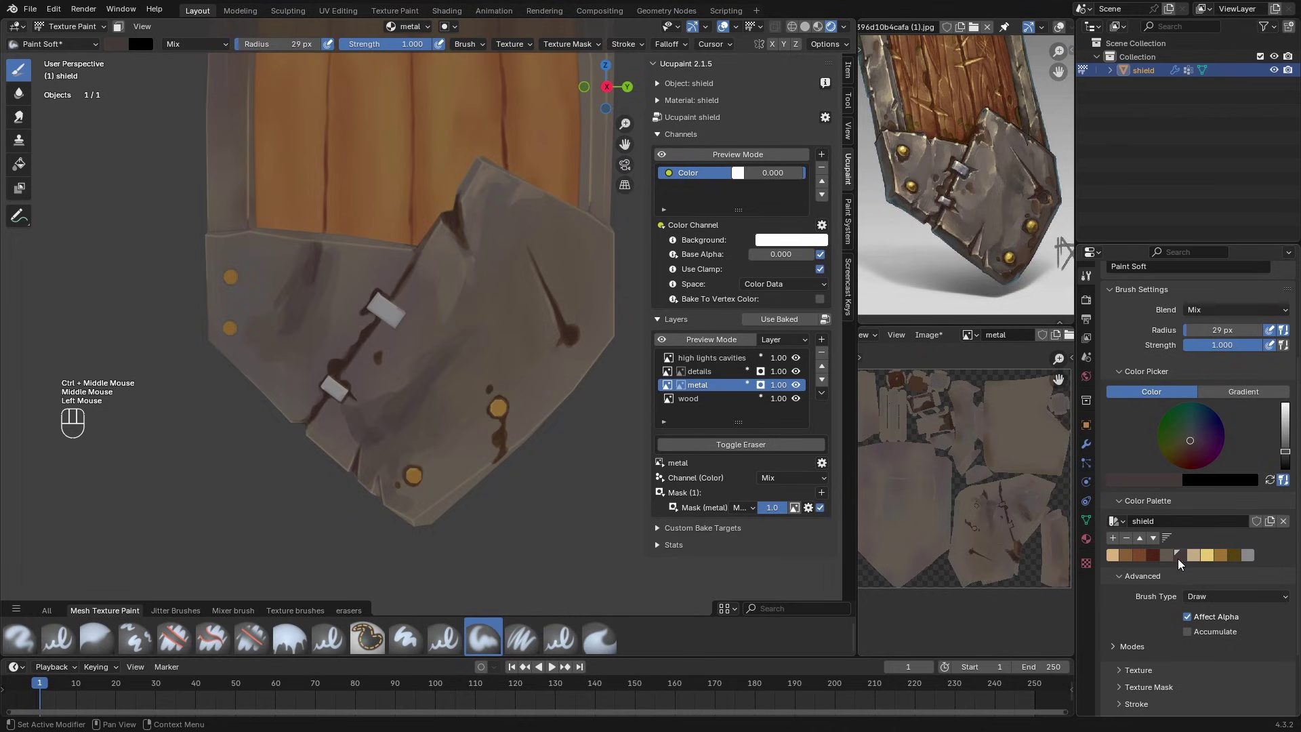
pyautogui.click(1289, 459)
pyautogui.click(1195, 441)
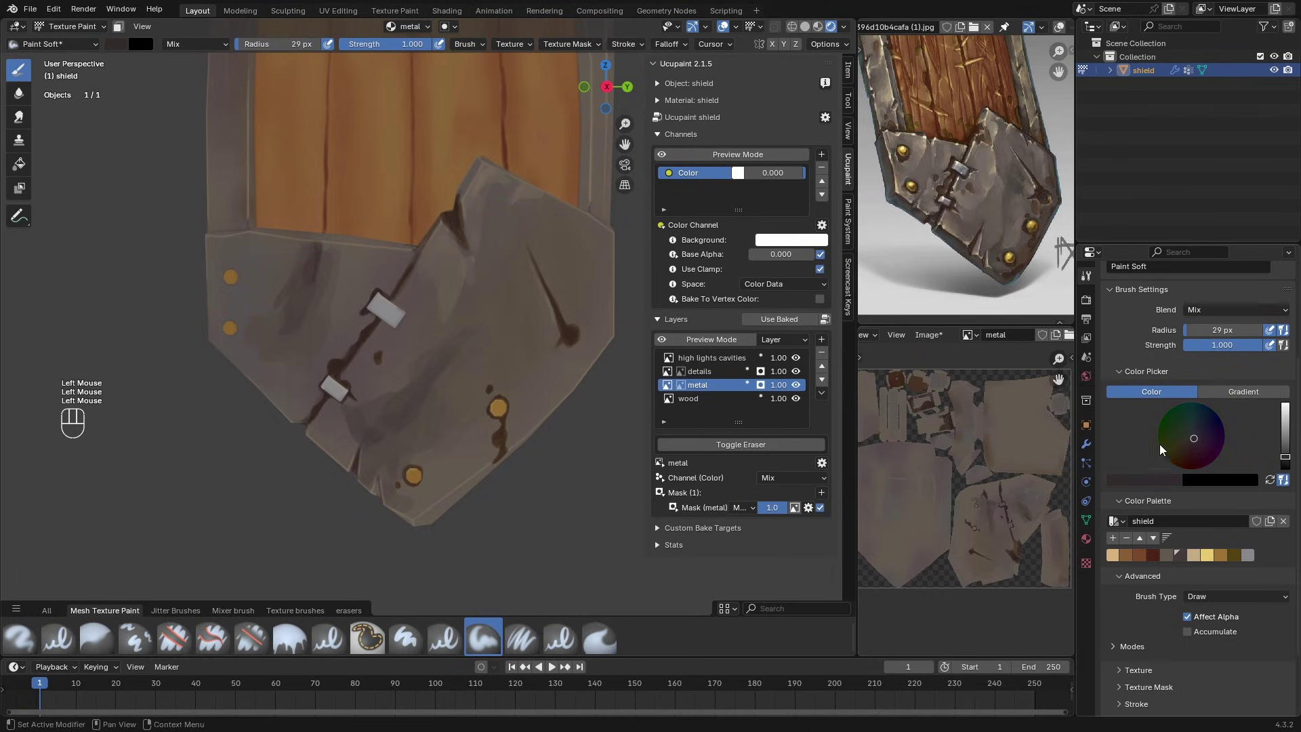
pyautogui.moveTo(422, 474); pyautogui.dragTo(400, 421, button='middle')
pyautogui.moveTo(384, 404)
pyautogui.mouseDown()
pyautogui.moveTo(370, 407)
pyautogui.moveTo(450, 351)
pyautogui.moveTo(434, 386)
pyautogui.mouseUp()
pyautogui.moveTo(402, 409); pyautogui.dragTo(340, 381, button='middle')
pyautogui.moveTo(340, 380)
pyautogui.mouseDown()
pyautogui.moveTo(406, 303)
pyautogui.moveTo(317, 393)
pyautogui.mouseUp()
pyautogui.moveTo(367, 345); pyautogui.dragTo(334, 371)
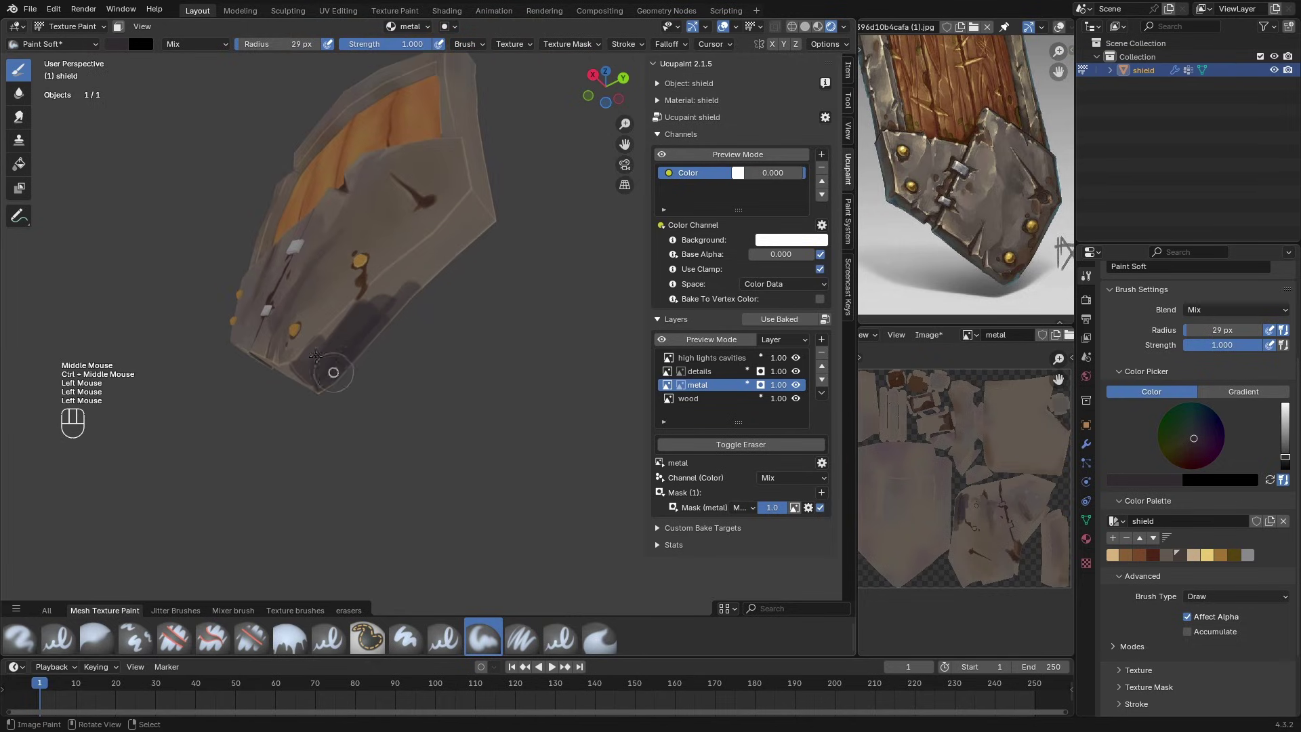
pyautogui.moveTo(360, 312); pyautogui.dragTo(320, 360)
# Step: Clean up the rim edge below the lower rivet with sampled grey and extend the dark rim shading to the right corner
pyautogui.press('s')
pyautogui.click(296, 353)
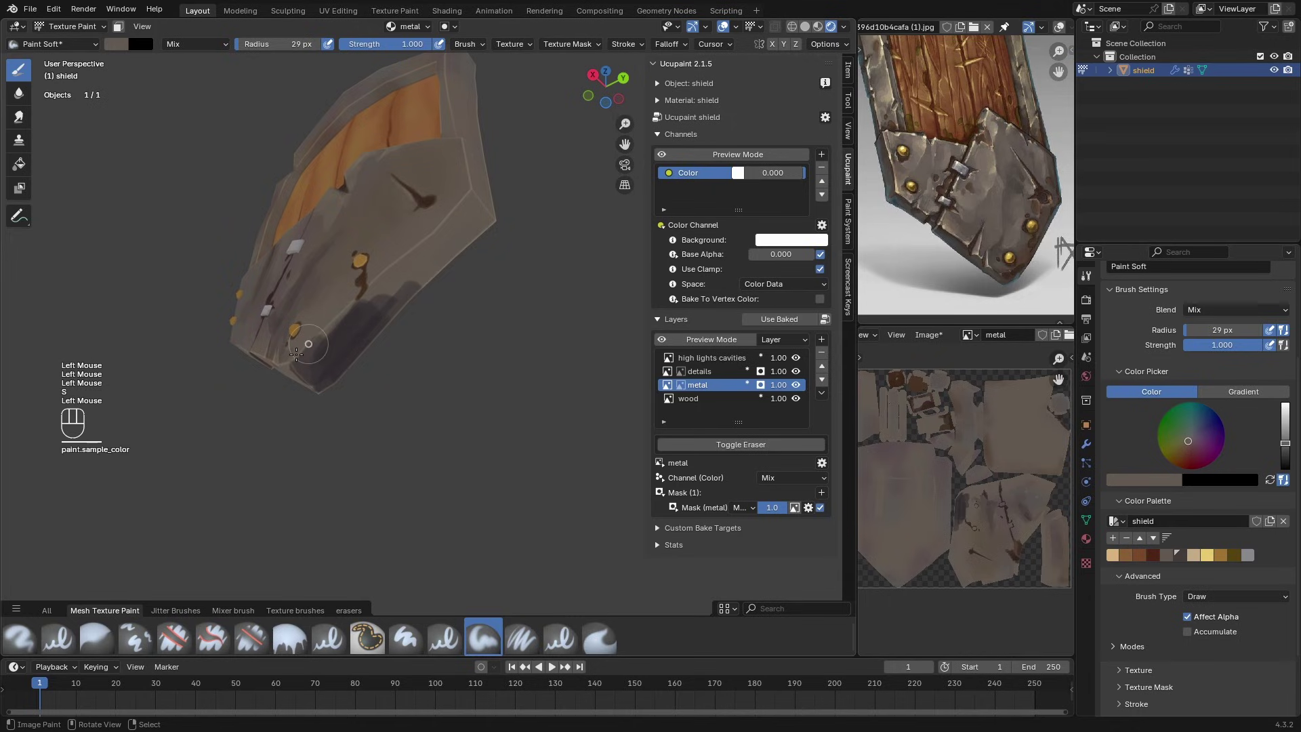
pyautogui.moveTo(349, 304)
pyautogui.mouseDown()
pyautogui.moveTo(475, 223)
pyautogui.moveTo(435, 252)
pyautogui.mouseUp()
pyautogui.moveTo(443, 233); pyautogui.dragTo(455, 255, button='middle')
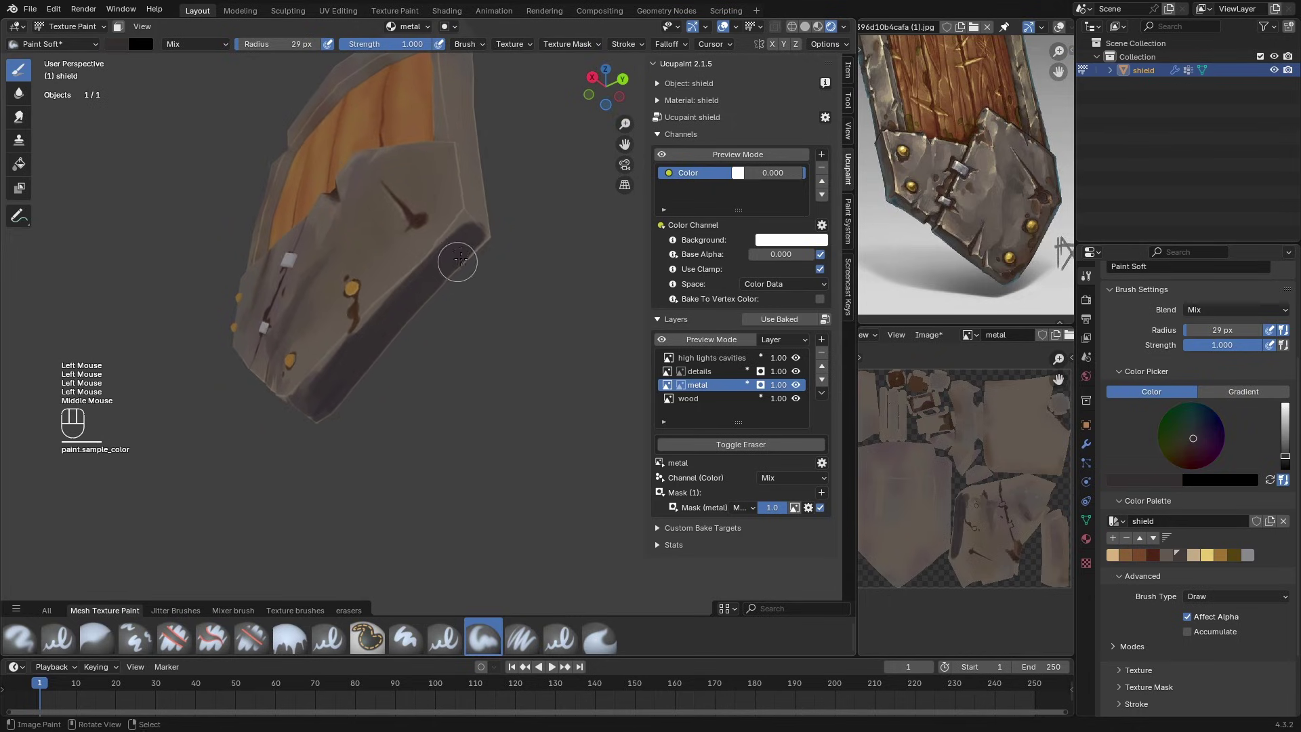
pyautogui.moveTo(456, 256)
pyautogui.mouseDown()
pyautogui.moveTo(461, 223)
pyautogui.moveTo(473, 246)
pyautogui.mouseUp()
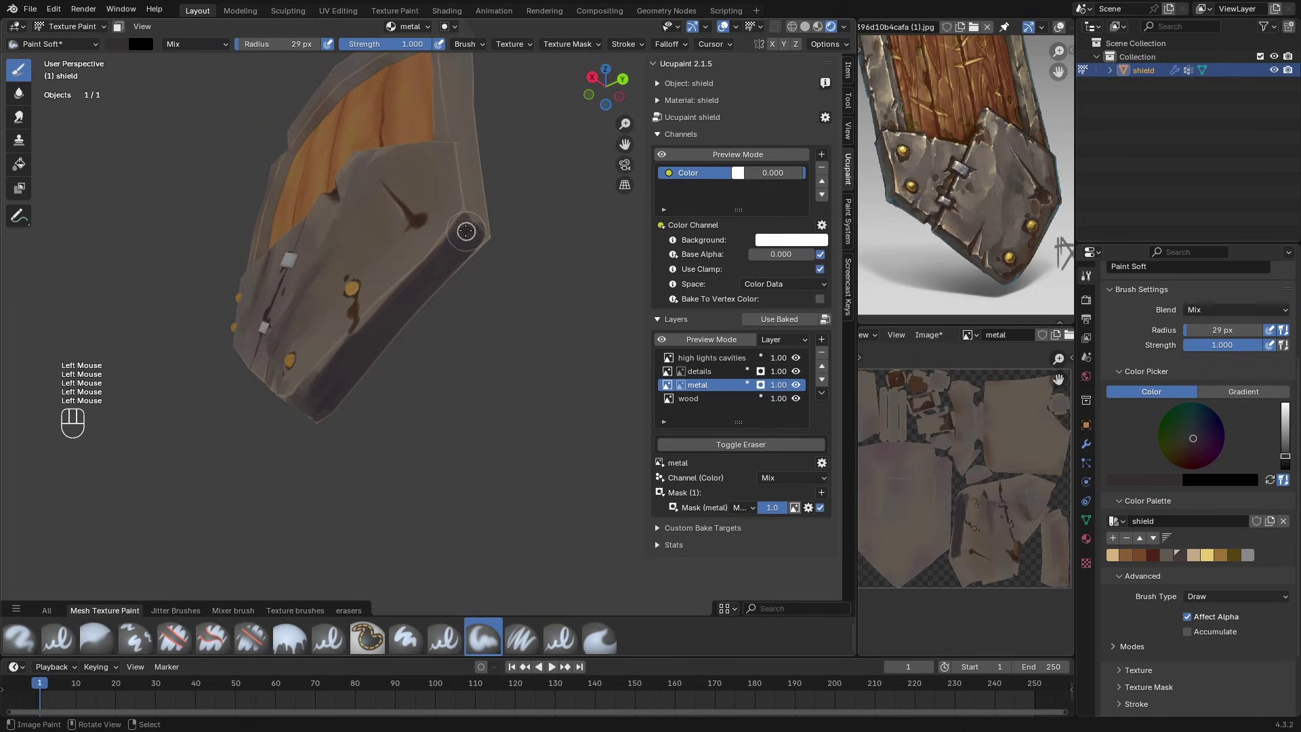
# Step: Paint dark shading on the left half of the plate's bottom rim beside the lower tip
pyautogui.moveTo(421, 296); pyautogui.dragTo(478, 291, button='middle')
pyautogui.press('space')
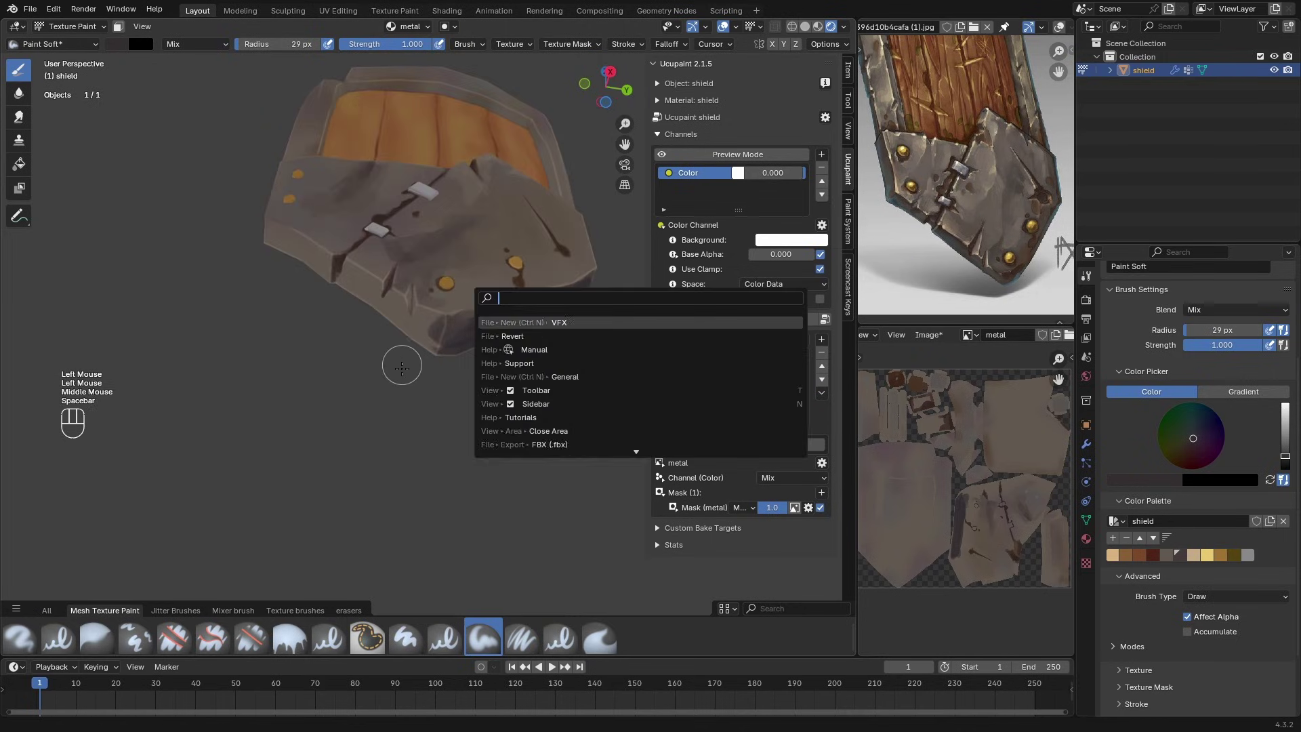
pyautogui.moveTo(372, 323); pyautogui.dragTo(389, 317)
pyautogui.moveTo(392, 319); pyautogui.dragTo(407, 332)
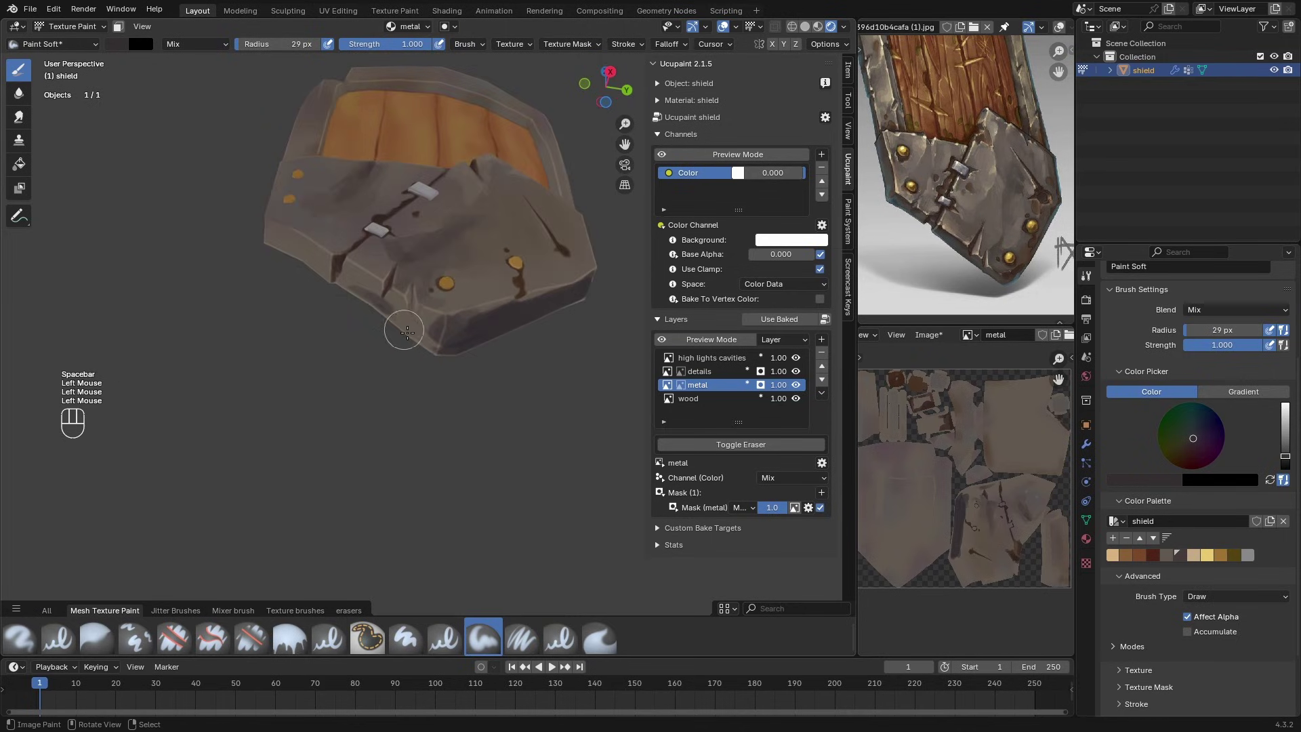
pyautogui.moveTo(410, 333); pyautogui.dragTo(398, 277, button='middle')
# Step: Pick a more neutral dark grey and deepen the rim shading between the notches and the plate's lower tip
pyautogui.press('w')
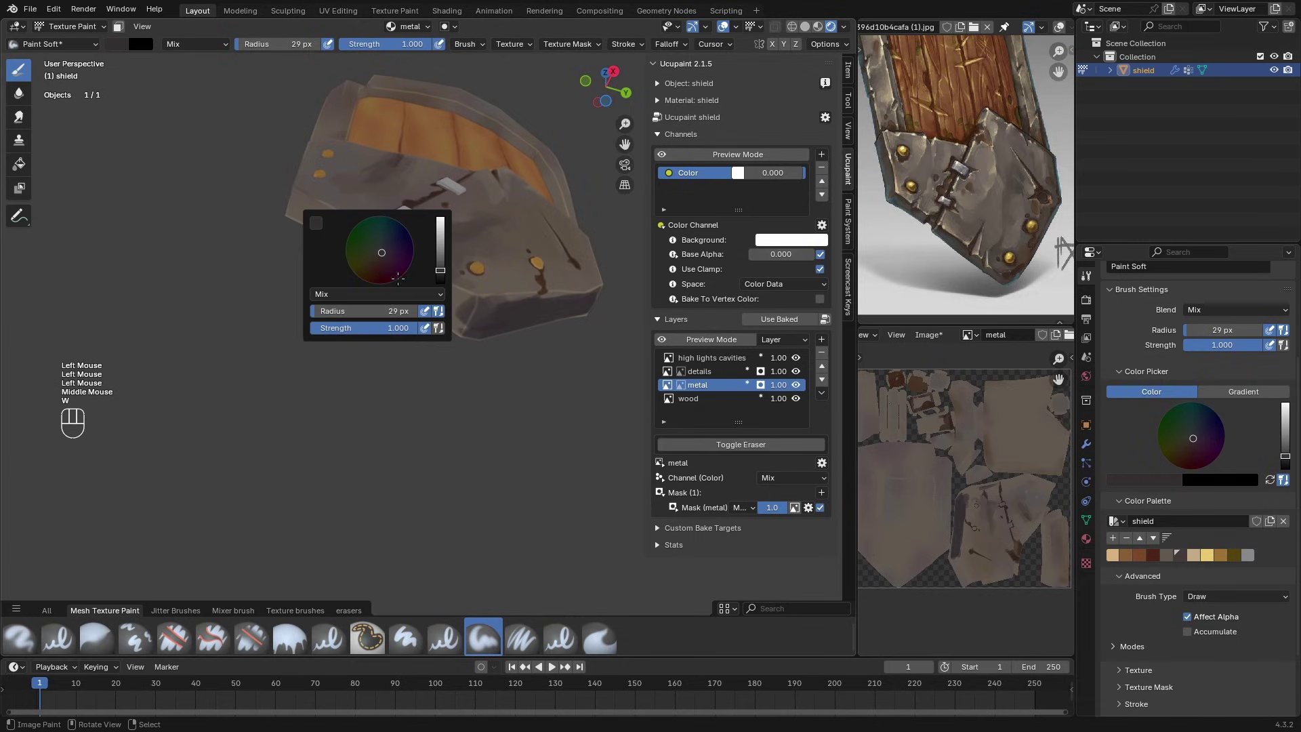
pyautogui.click(380, 251)
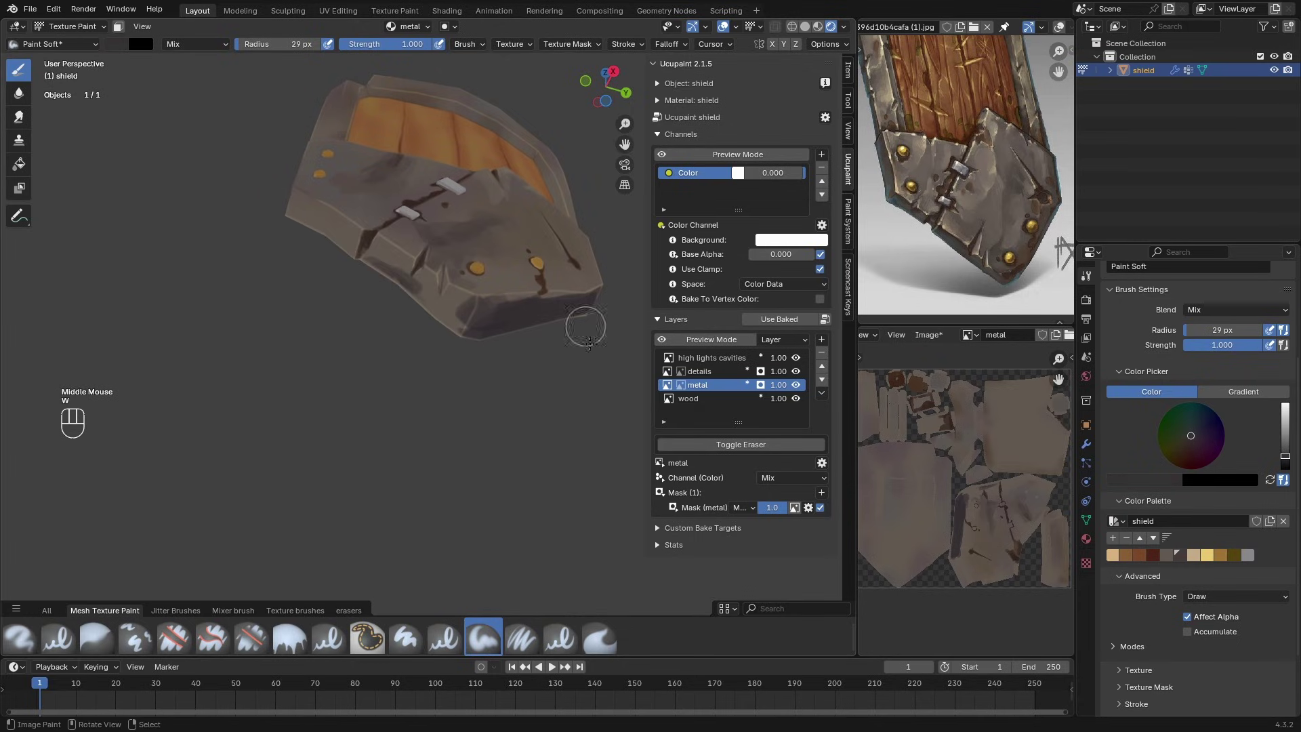
pyautogui.moveTo(399, 301); pyautogui.dragTo(430, 314)
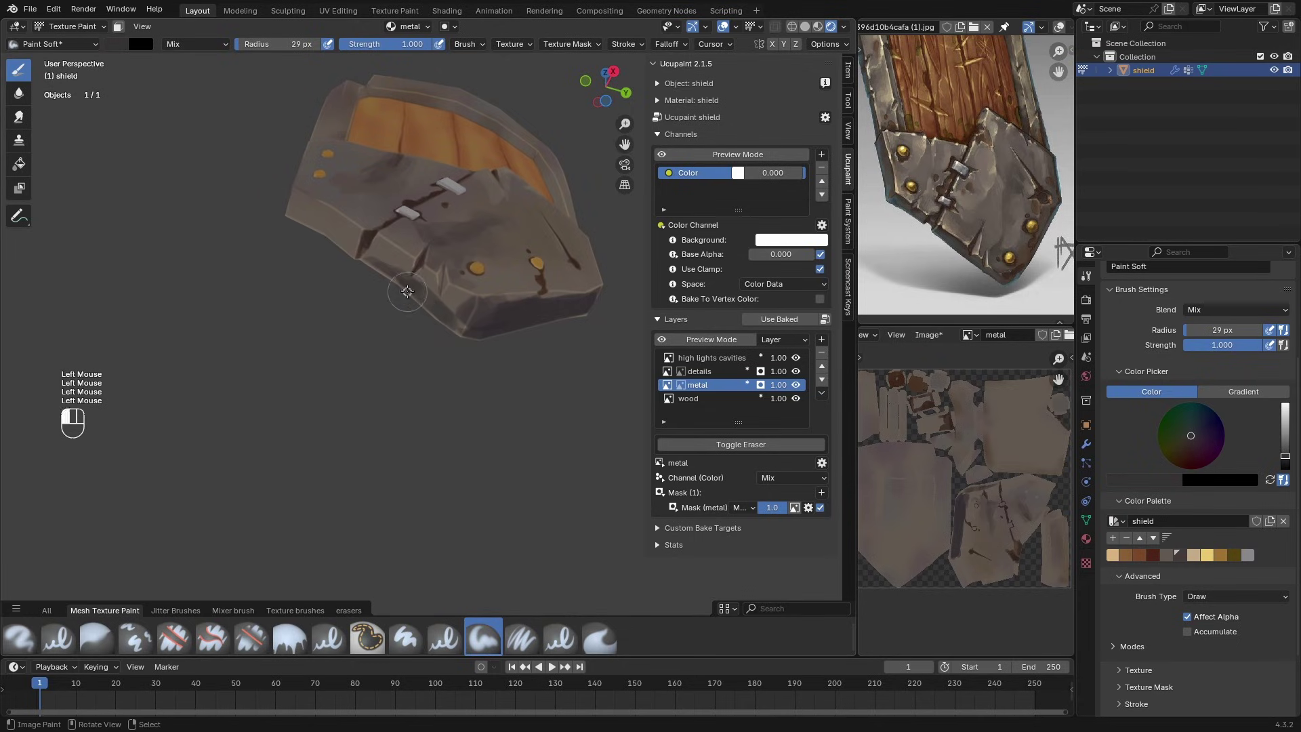
pyautogui.keyDown('ctrl'); pyautogui.moveTo(429, 291); pyautogui.dragTo(427, 234, button='middle'); pyautogui.keyUp('ctrl')
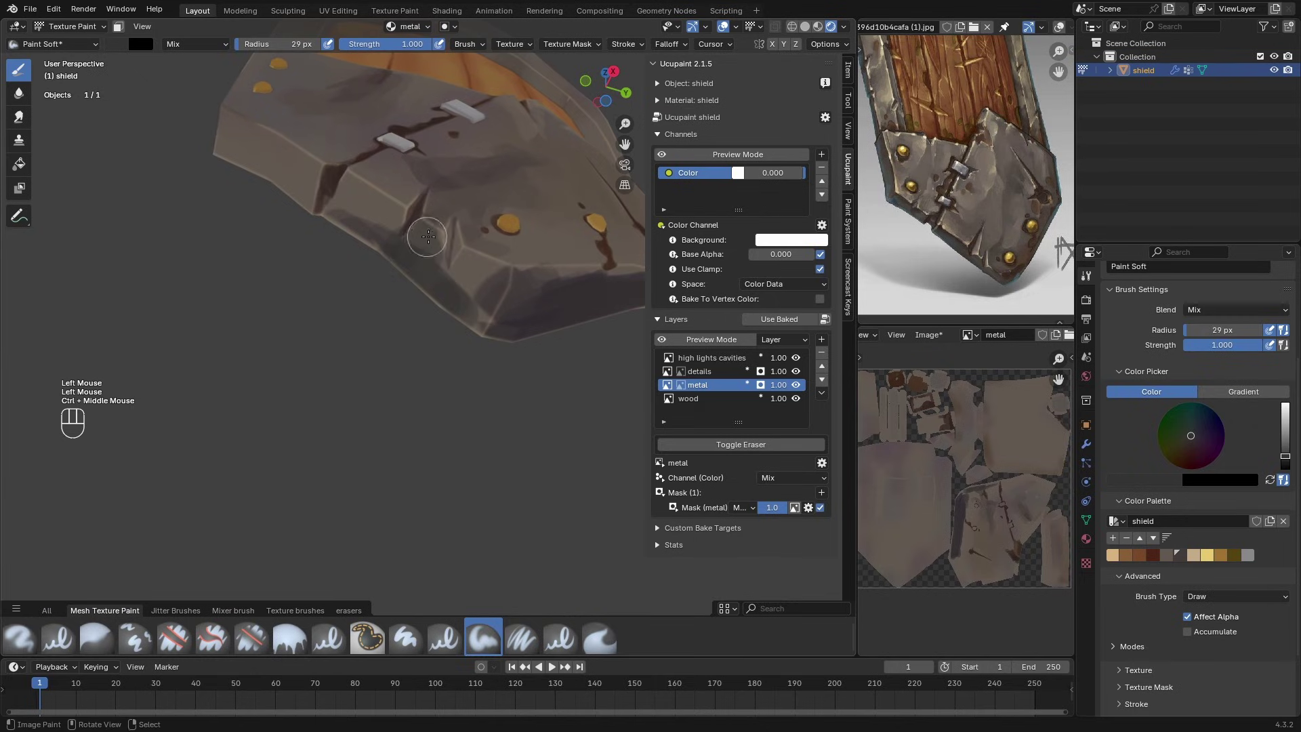
pyautogui.click(466, 275)
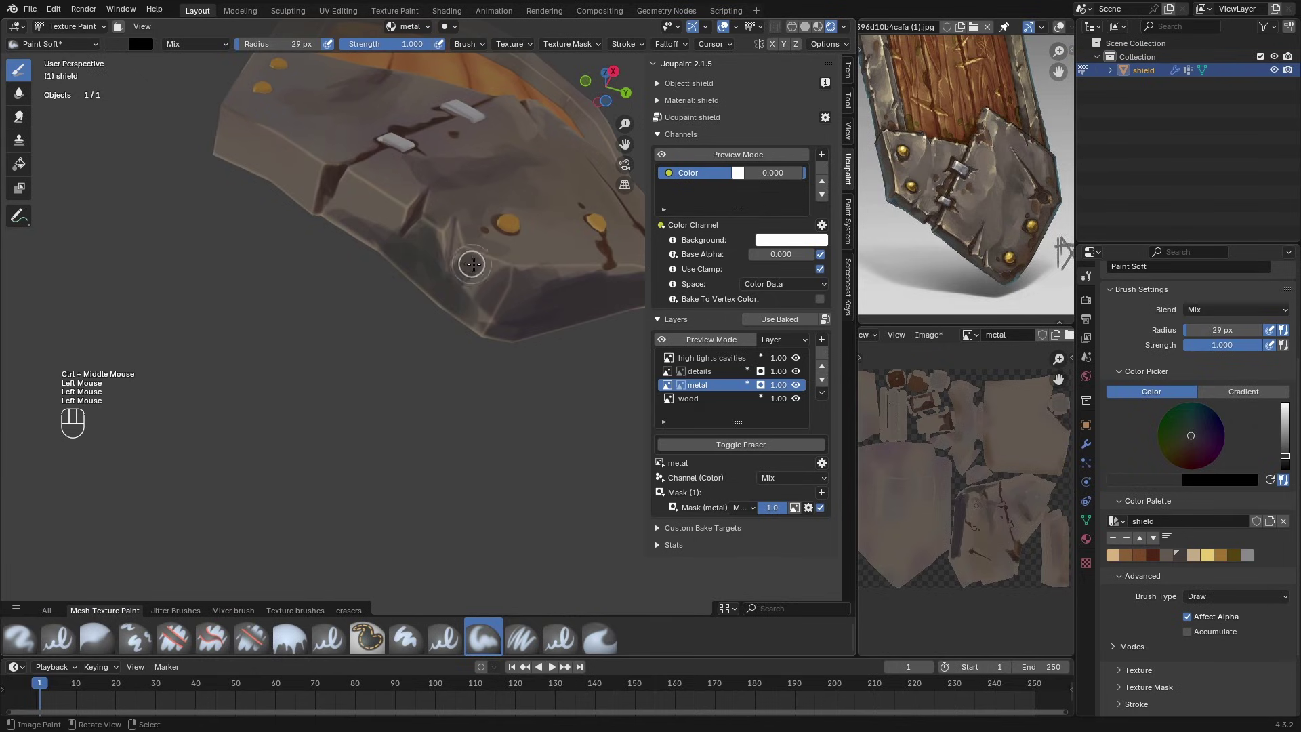
pyautogui.moveTo(473, 264); pyautogui.dragTo(495, 267)
pyautogui.press('s')
pyautogui.click(487, 299)
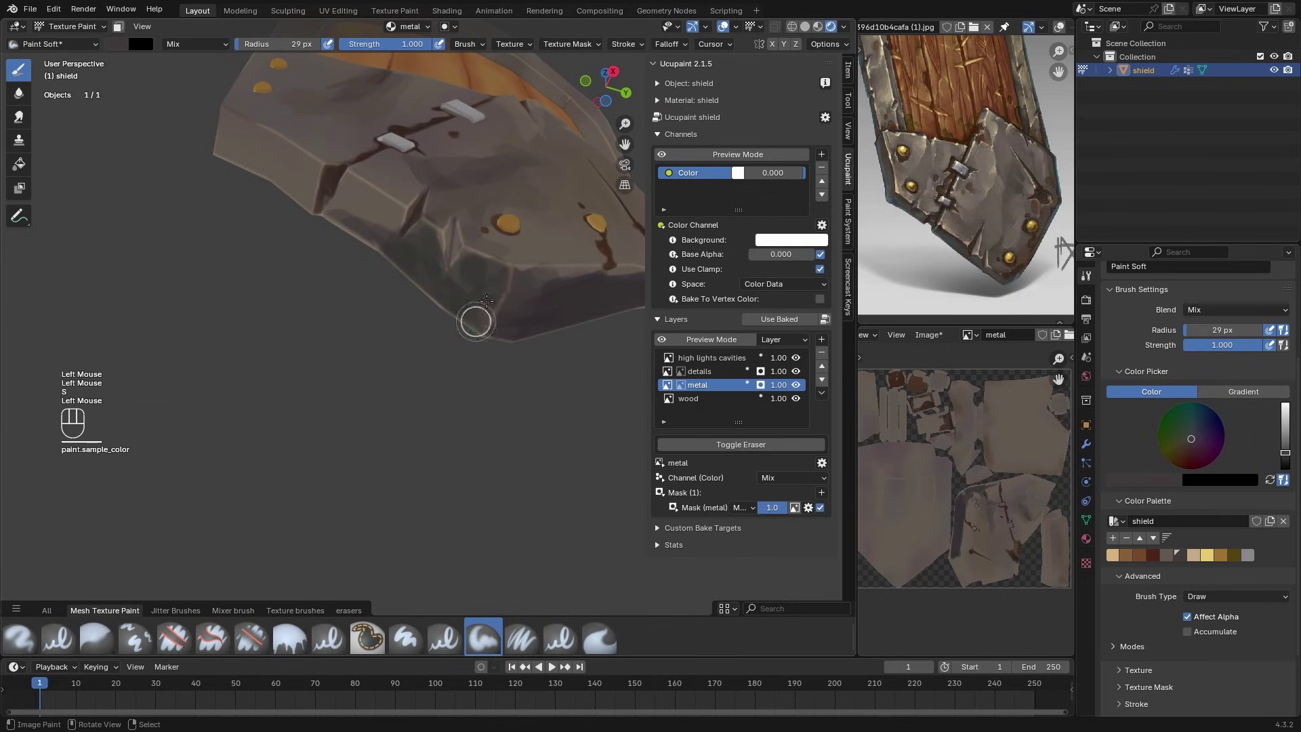
# Step: Paint dark grey shading on the short rim segment between the long diagonal crack and the lower notches
pyautogui.moveTo(407, 271)
pyautogui.mouseDown(button='middle')
pyautogui.moveTo(455, 264)
pyautogui.moveTo(430, 264)
pyautogui.moveTo(432, 296)
pyautogui.moveTo(428, 281)
pyautogui.mouseUp(button='middle')
pyautogui.click(431, 275)
pyautogui.click(439, 294)
pyautogui.click(427, 280)
pyautogui.click(426, 280)
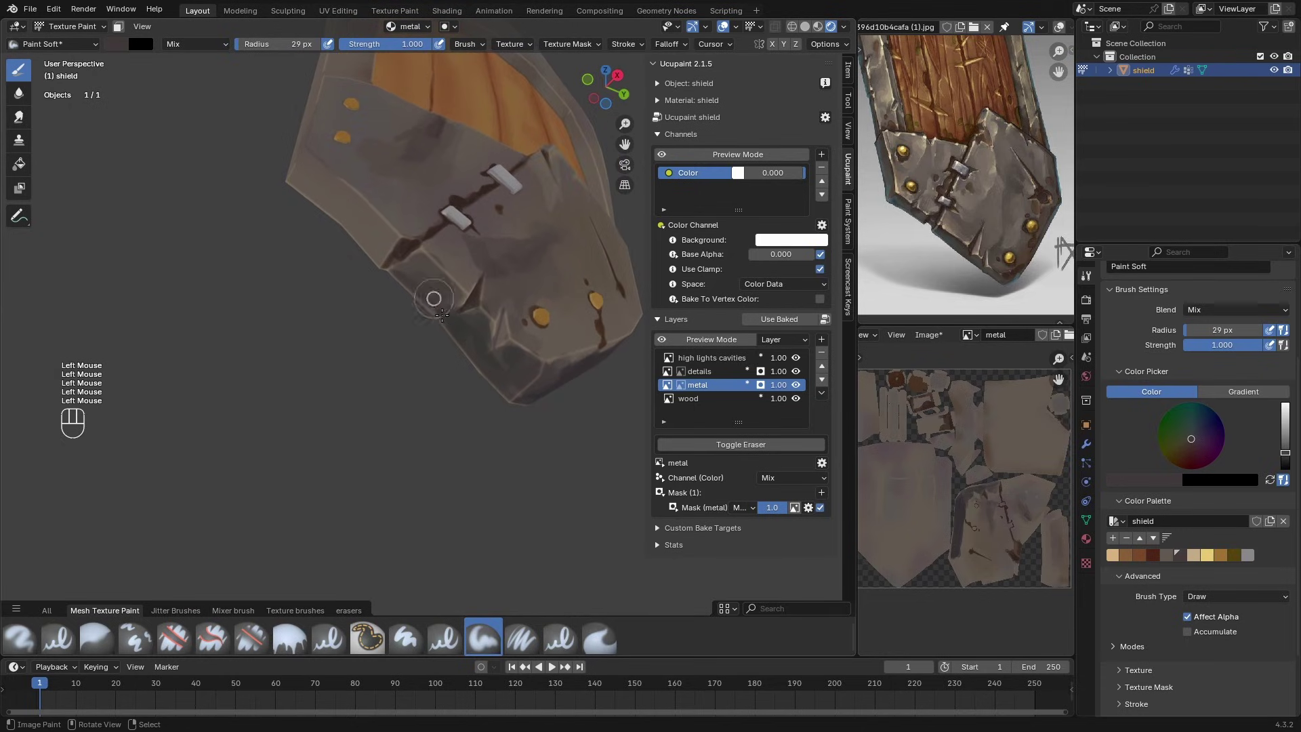
# Step: Select the high lights cavities layer and paint sampled dark grey along the outer edge of the bottom rim
pyautogui.click(716, 359)
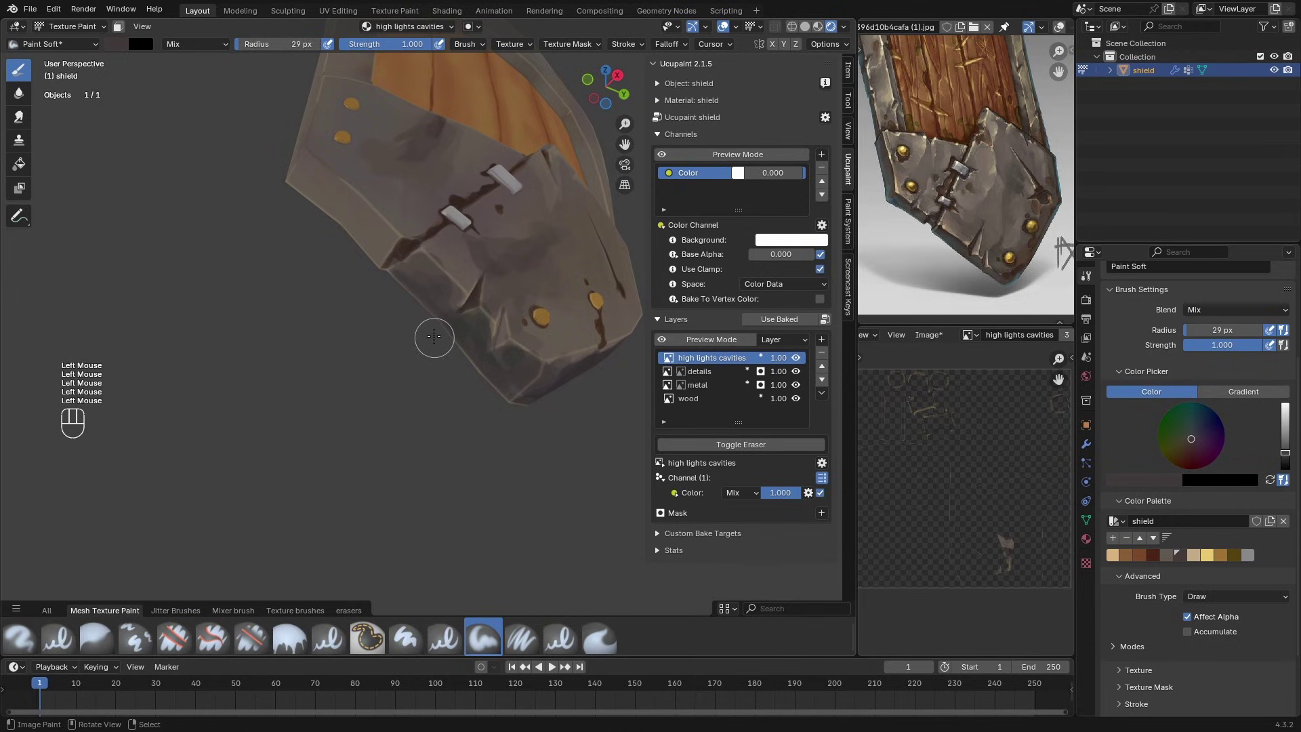
pyautogui.moveTo(433, 336); pyautogui.dragTo(394, 261, button='middle')
pyautogui.press('s')
pyautogui.click(410, 253)
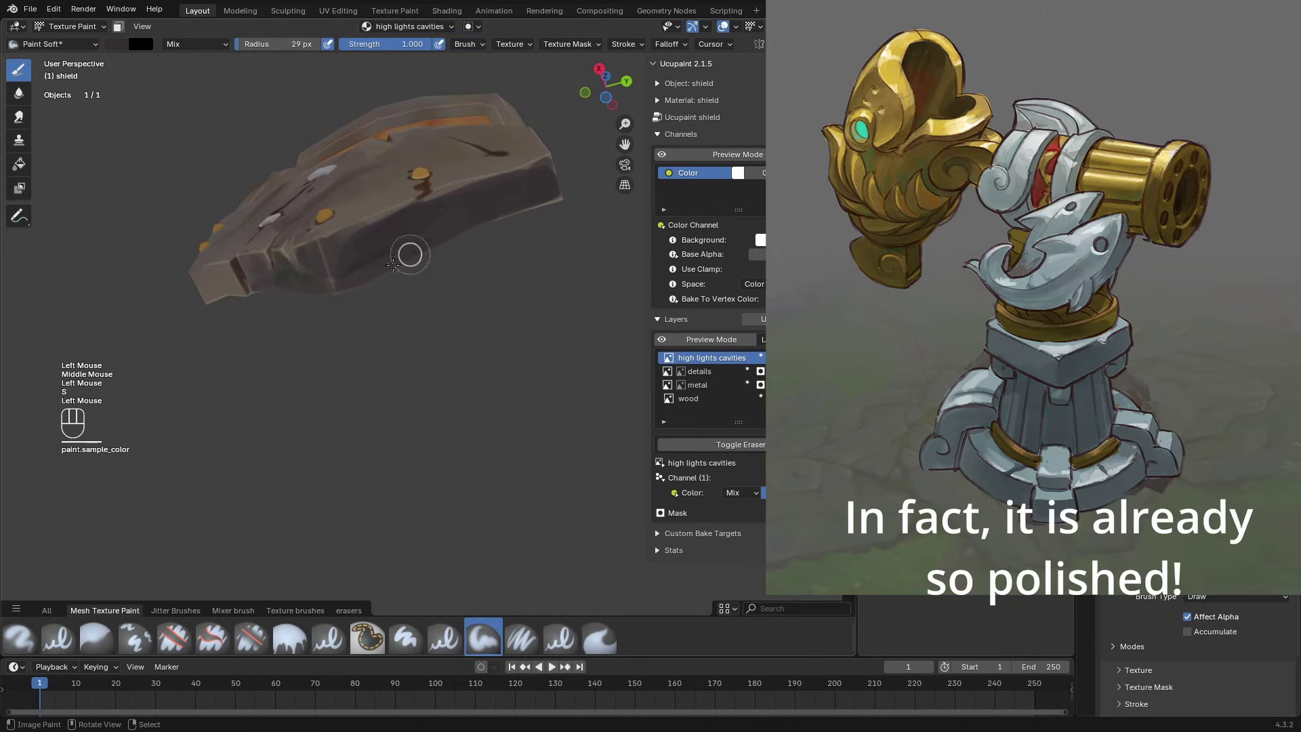
pyautogui.moveTo(523, 213); pyautogui.dragTo(378, 283, button='middle')
pyautogui.moveTo(337, 304)
pyautogui.mouseDown()
pyautogui.moveTo(436, 197)
pyautogui.moveTo(421, 201)
pyautogui.mouseUp()
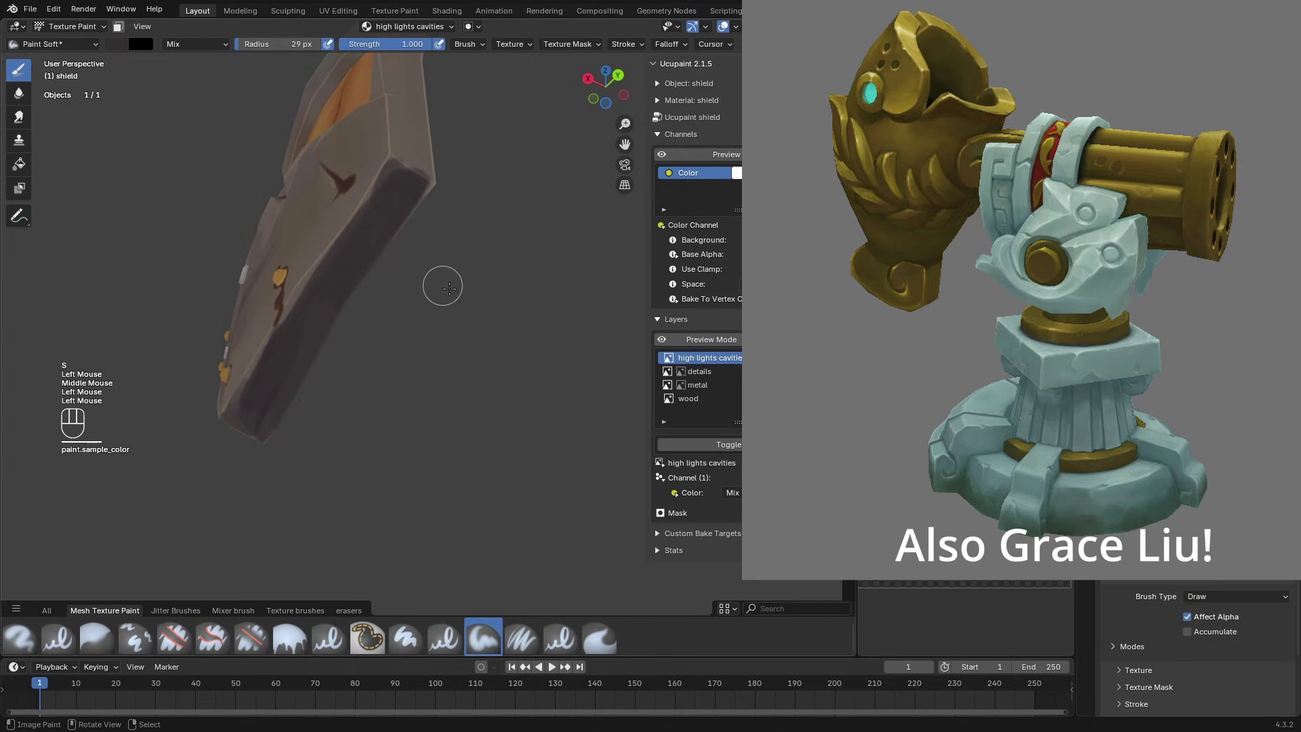
# Step: Erase paint along the right bottom rim on the high lights cavities layer, then restore the Mix blend mode
pyautogui.press('ctrl')
pyautogui.press('e')
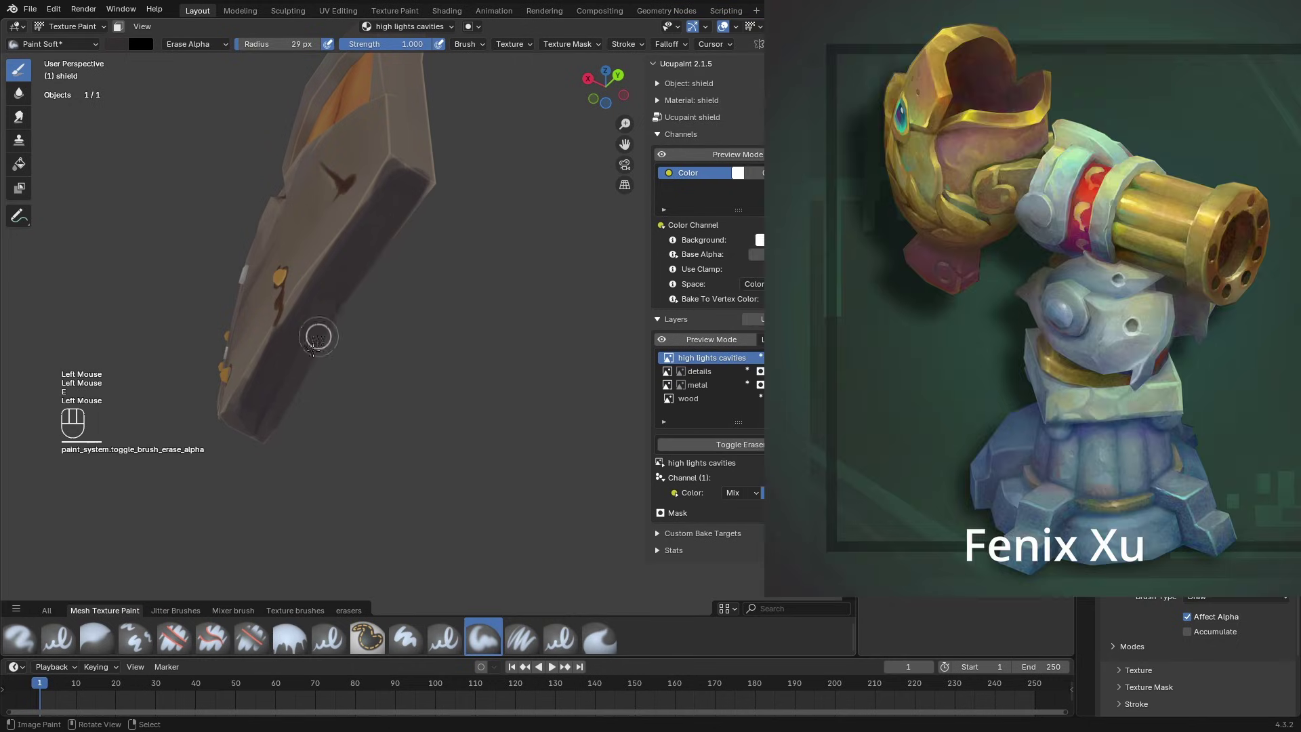
pyautogui.moveTo(319, 334); pyautogui.dragTo(270, 400)
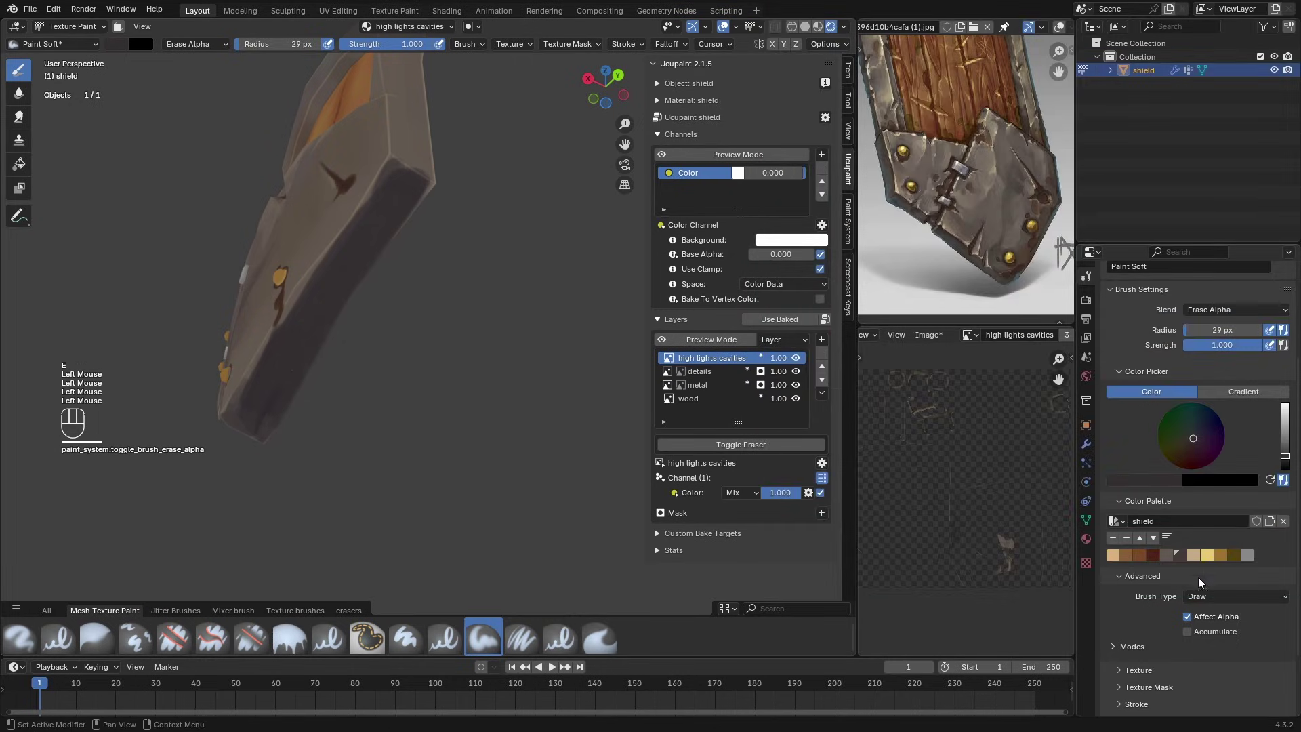
pyautogui.moveTo(379, 272)
pyautogui.mouseDown(button='middle')
pyautogui.moveTo(262, 327)
pyautogui.moveTo(299, 345)
pyautogui.moveTo(328, 221)
pyautogui.moveTo(407, 285)
pyautogui.mouseUp(button='middle')
pyautogui.press('e')
pyautogui.moveTo(407, 285)
pyautogui.keyDown('shift'); pyautogui.mouseDown(button='middle')
pyautogui.moveTo(393, 246)
pyautogui.moveTo(433, 238)
pyautogui.moveTo(386, 284)
pyautogui.mouseUp(button='middle'); pyautogui.keyUp('shift')
# Step: Return to painting on the metal layer, set the brush radius to 32 px and sample the rim's dark grey
pyautogui.click(705, 386)
pyautogui.click(681, 385)
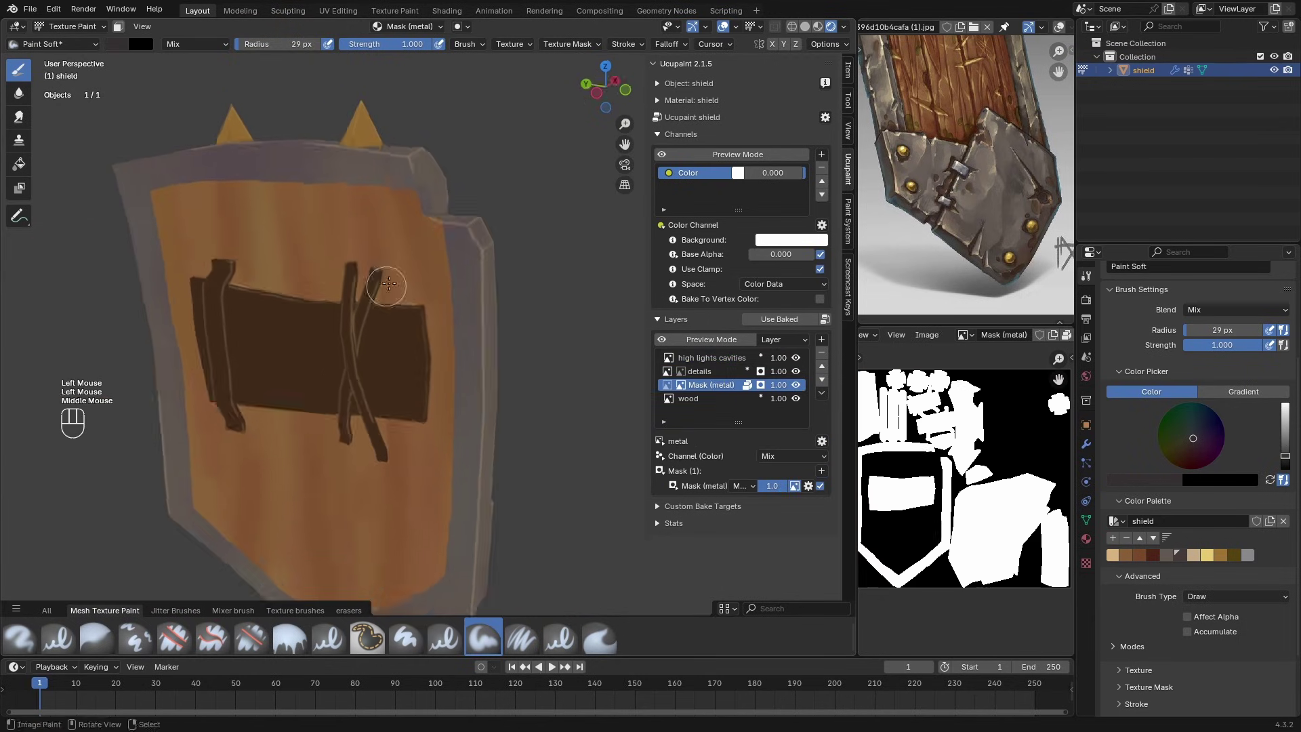
pyautogui.rightClick(377, 169)
pyautogui.click(434, 122)
pyautogui.click(378, 147)
pyautogui.keyDown('shift'); pyautogui.moveTo(413, 183); pyautogui.dragTo(467, 203, button='middle'); pyautogui.keyUp('shift')
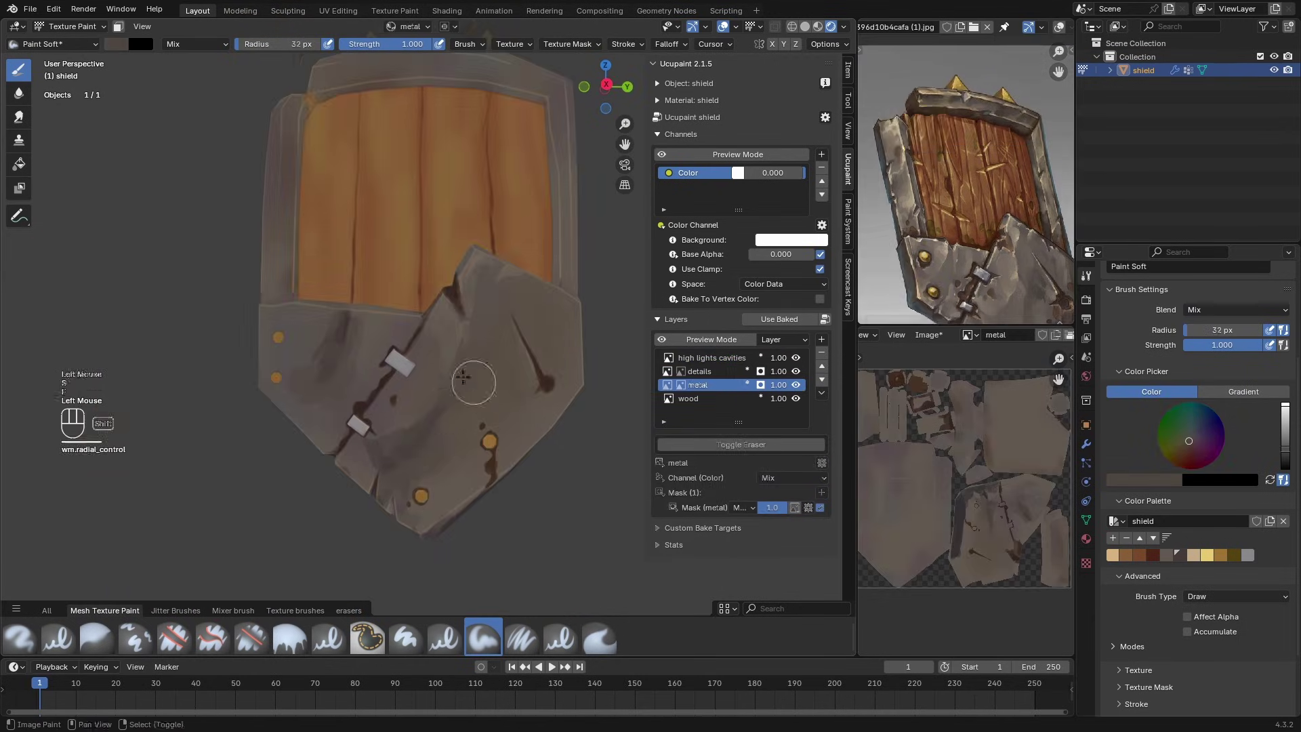
pyautogui.press('s')
pyautogui.press('s')
pyautogui.moveTo(518, 504); pyautogui.dragTo(598, 401, button='middle')
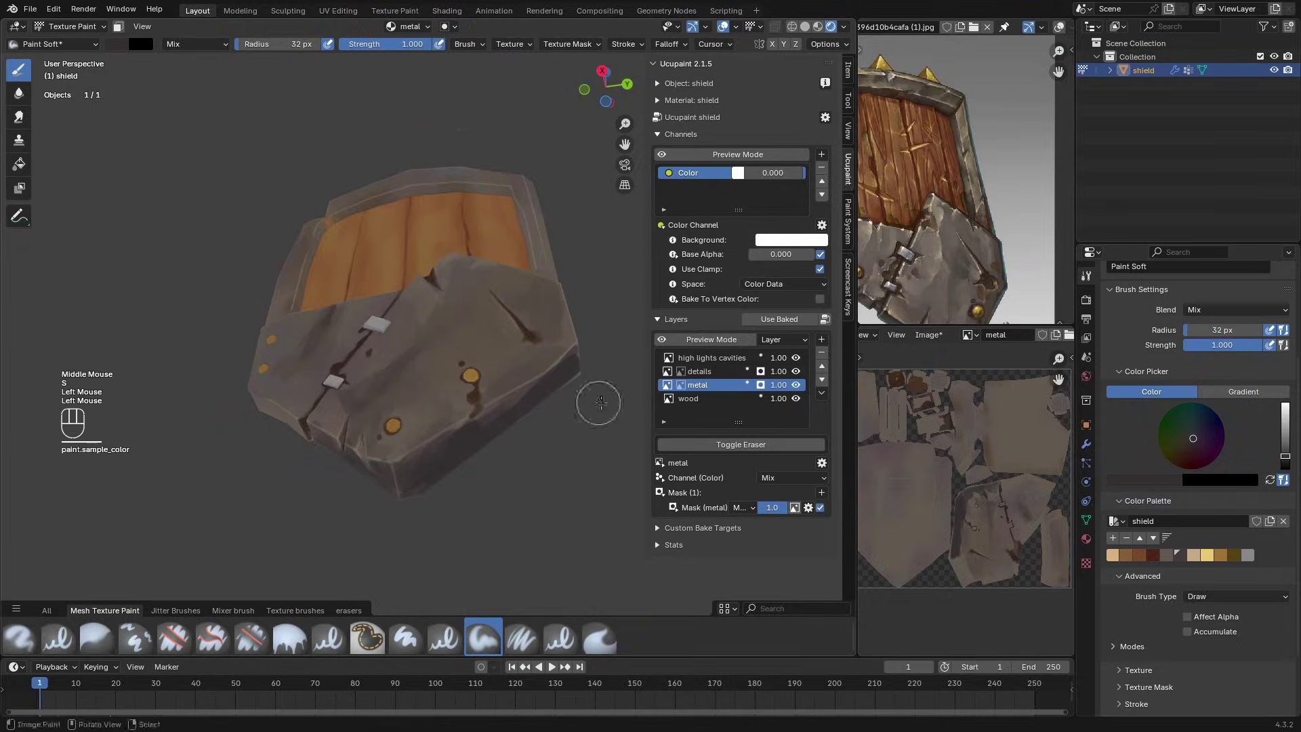
# Step: Maximize the 3D viewport and paint dark shading on the metal plate's left side rim
pyautogui.moveTo(976, 291); pyautogui.dragTo(996, 129, button='middle')
pyautogui.press('s')
pyautogui.keyDown('ctrl'); pyautogui.moveTo(434, 380); pyautogui.dragTo(441, 325, button='middle'); pyautogui.keyUp('ctrl')
pyautogui.keyDown('shift'); pyautogui.moveTo(441, 326); pyautogui.dragTo(475, 379, button='middle'); pyautogui.keyUp('shift')
pyautogui.hotkey('shift', 'space')
pyautogui.moveTo(501, 515)
pyautogui.keyDown('ctrl'); pyautogui.mouseDown(button='middle')
pyautogui.moveTo(507, 467)
pyautogui.moveTo(639, 473)
pyautogui.moveTo(725, 421)
pyautogui.moveTo(750, 525)
pyautogui.moveTo(832, 235)
pyautogui.moveTo(569, 430)
pyautogui.moveTo(621, 204)
pyautogui.moveTo(758, 275)
pyautogui.moveTo(752, 296)
pyautogui.mouseUp(button='middle'); pyautogui.keyUp('ctrl')
pyautogui.click(832, 235)
# Step: Fill out the dark shading along the left side rim with sampled grey, down toward the diagonal crack
pyautogui.press('s')
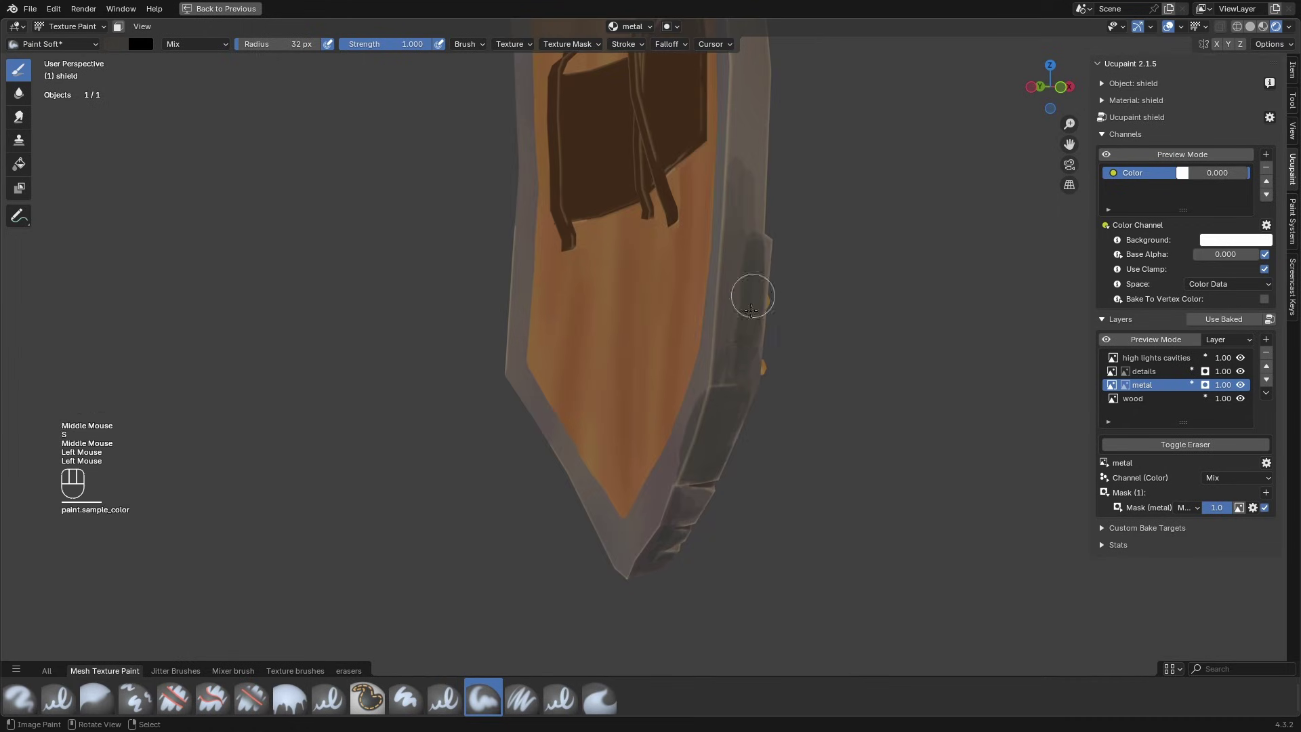
pyautogui.keyDown('shift'); pyautogui.moveTo(693, 416); pyautogui.dragTo(687, 430, button='middle'); pyautogui.keyUp('shift')
pyautogui.moveTo(737, 271); pyautogui.dragTo(726, 339)
pyautogui.moveTo(730, 298); pyautogui.dragTo(718, 366)
pyautogui.moveTo(718, 369); pyautogui.dragTo(590, 381, button='middle')
pyautogui.moveTo(588, 383); pyautogui.dragTo(598, 374)
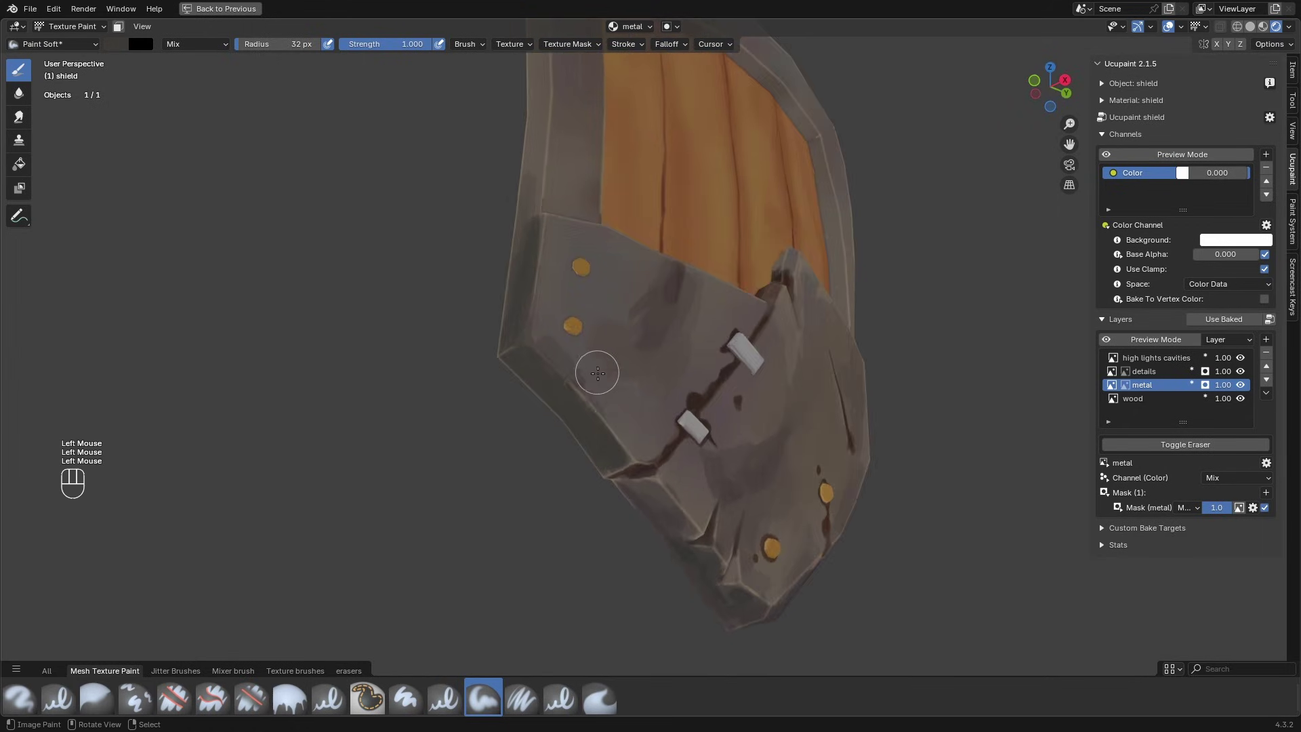
# Step: Paint dark shading into the corner where the left frame meets the metal plate's upper edge
pyautogui.press('s')
pyautogui.keyDown('ctrl'); pyautogui.moveTo(603, 374); pyautogui.dragTo(563, 342, button='middle'); pyautogui.keyUp('ctrl')
pyautogui.keyDown('shift'); pyautogui.moveTo(564, 342); pyautogui.dragTo(571, 414, button='middle'); pyautogui.keyUp('shift')
pyautogui.moveTo(452, 352); pyautogui.dragTo(542, 352)
pyautogui.press('s')
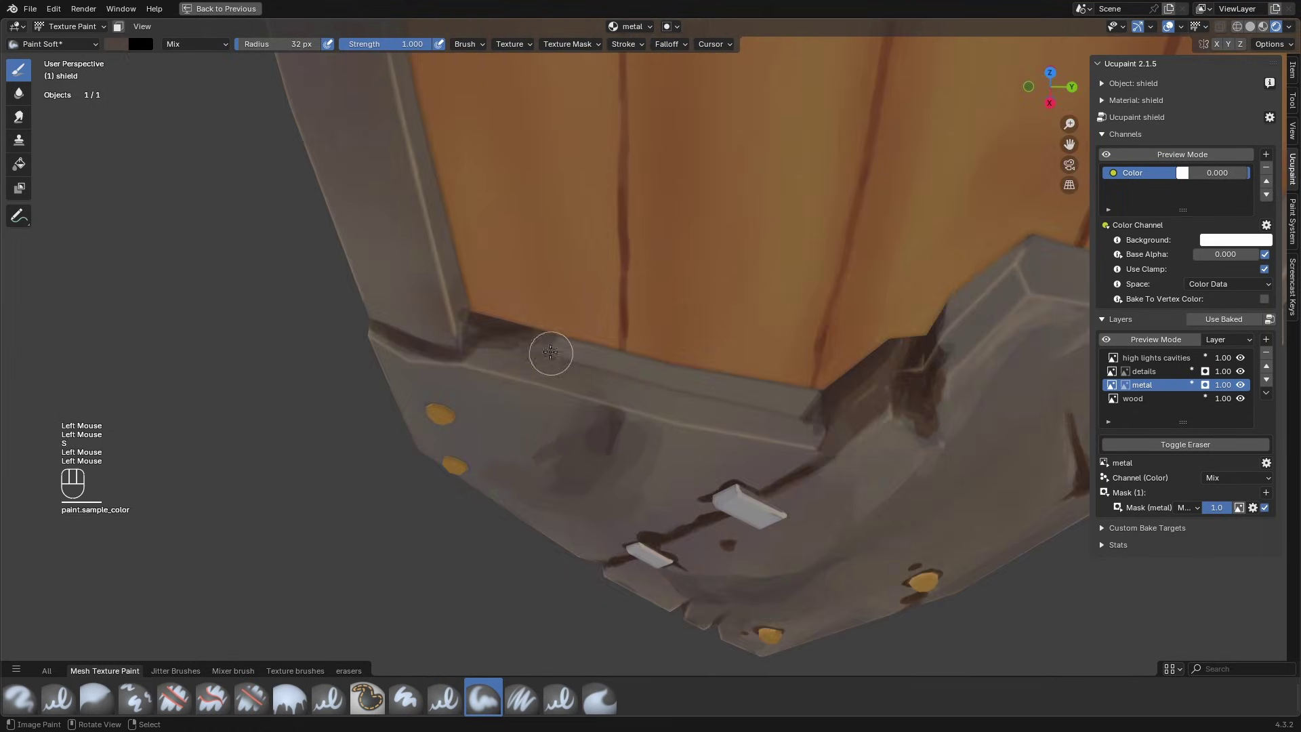
pyautogui.moveTo(551, 355); pyautogui.dragTo(596, 345, button='middle')
# Step: Blend sampled grey along the left plate's upper edge below the wooden planks
pyautogui.press('s')
pyautogui.moveTo(460, 391); pyautogui.dragTo(735, 406)
pyautogui.moveTo(765, 408); pyautogui.dragTo(752, 421)
pyautogui.moveTo(752, 422); pyautogui.dragTo(570, 429, button='middle')
pyautogui.press('s')
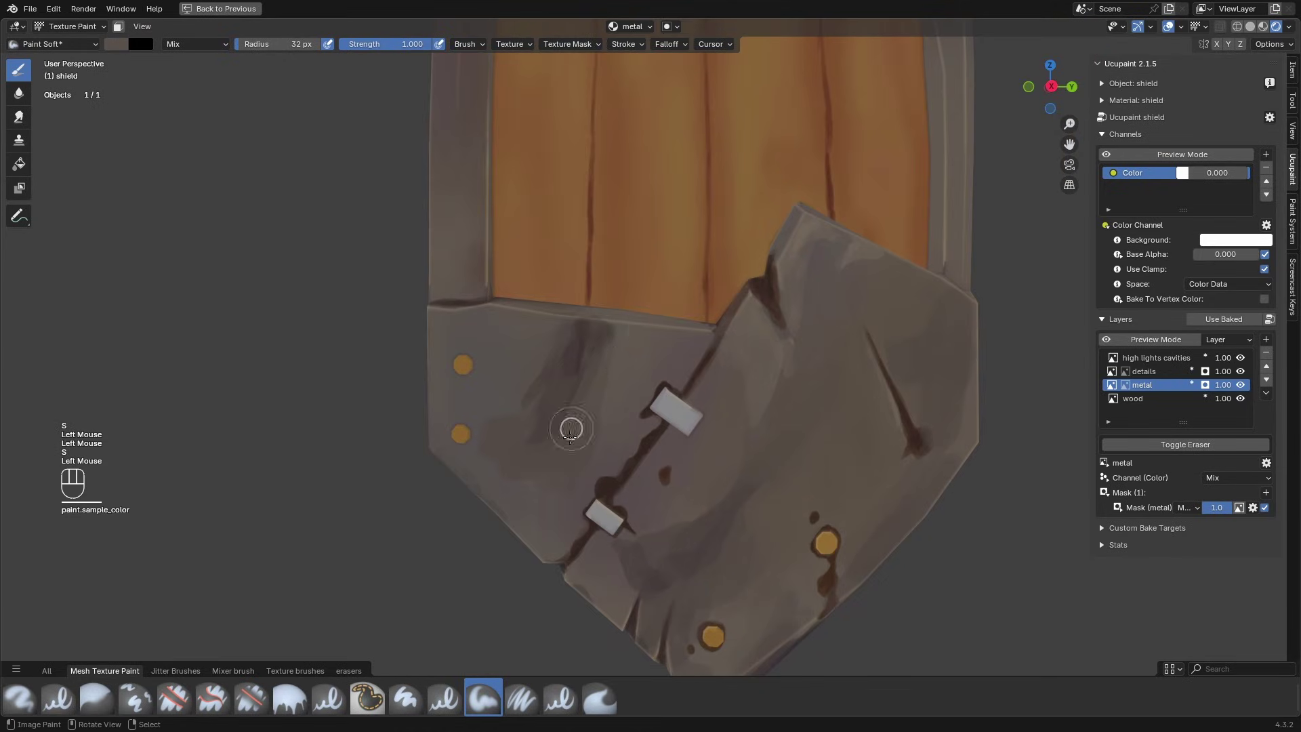
# Step: Enlarge the brush to 44 px and soften the left plate's face beside the rivets with sampled greys
pyautogui.press('s')
pyautogui.moveTo(576, 430); pyautogui.dragTo(533, 401)
pyautogui.moveTo(504, 387); pyautogui.dragTo(527, 385, button='middle')
pyautogui.moveTo(525, 419); pyautogui.dragTo(465, 434)
pyautogui.moveTo(464, 409); pyautogui.dragTo(434, 413, button='middle')
pyautogui.moveTo(475, 461); pyautogui.dragTo(552, 456)
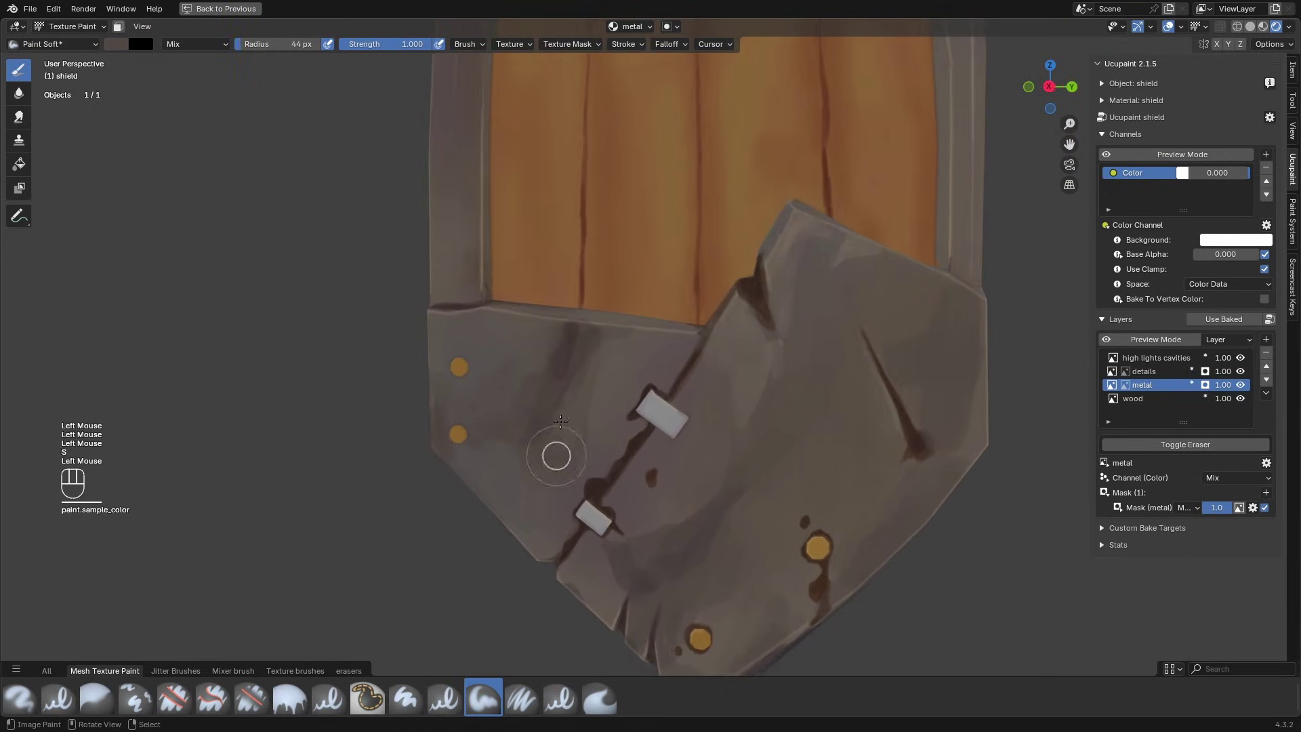
# Step: Paint sampled dark brown-grey shading along the recessed upper edge of the lower metal plate, including its jagged notch
pyautogui.scroll(-1, 569, 440)
pyautogui.press('s')
pyautogui.moveTo(654, 355); pyautogui.dragTo(677, 350)
pyautogui.moveTo(667, 352); pyautogui.dragTo(667, 420, button='middle')
pyautogui.moveTo(732, 349); pyautogui.dragTo(610, 378)
pyautogui.keyDown('ctrl'); pyautogui.moveTo(610, 377); pyautogui.dragTo(623, 325, button='middle'); pyautogui.keyUp('ctrl')
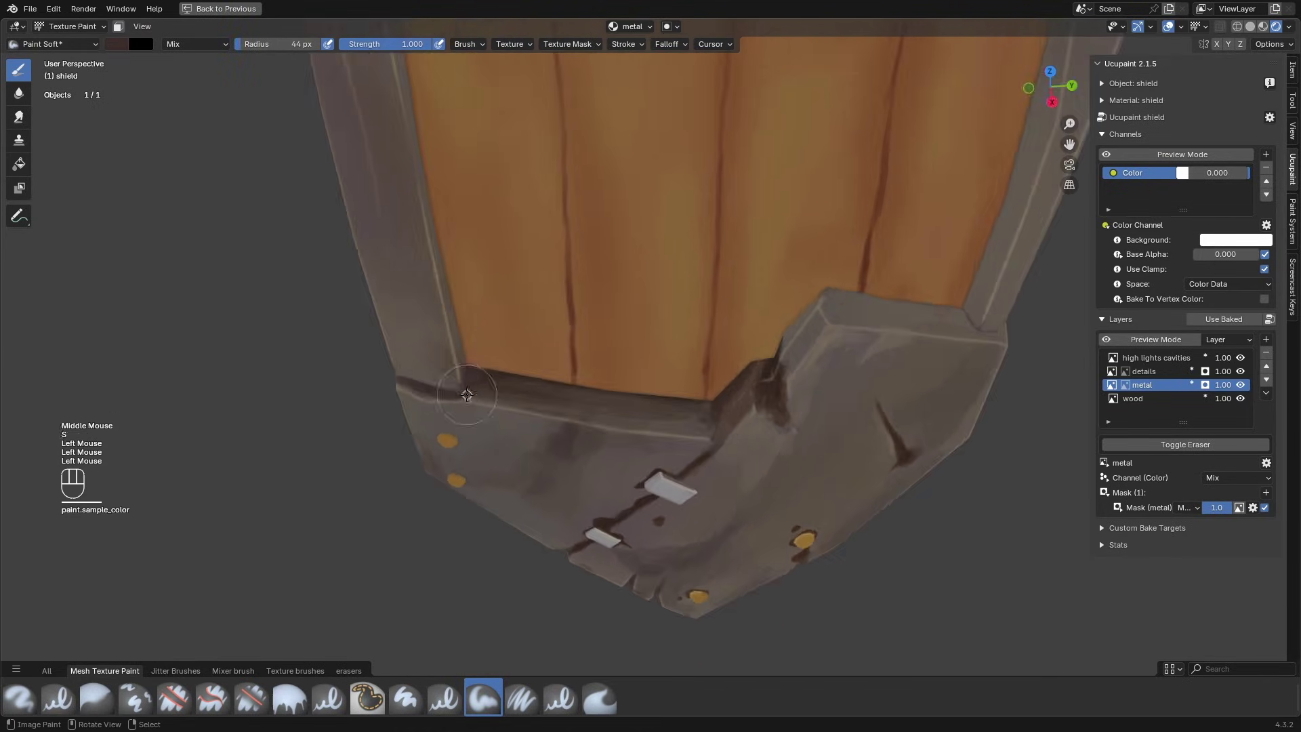
pyautogui.press('s')
pyautogui.moveTo(704, 379); pyautogui.dragTo(796, 416, button='middle')
pyautogui.moveTo(829, 372); pyautogui.dragTo(937, 388)
pyautogui.moveTo(931, 380); pyautogui.dragTo(880, 271, button='middle')
# Step: Shade the inner edges of the right and left metal side frames with the dark tone
pyautogui.moveTo(853, 104); pyautogui.dragTo(861, 451)
pyautogui.moveTo(870, 317); pyautogui.dragTo(864, 224)
pyautogui.moveTo(840, 196)
pyautogui.keyDown('ctrl'); pyautogui.mouseDown(button='middle')
pyautogui.moveTo(782, 288)
pyautogui.moveTo(728, 288)
pyautogui.mouseUp(button='middle'); pyautogui.keyUp('ctrl')
pyautogui.keyDown('ctrl'); pyautogui.moveTo(677, 325); pyautogui.dragTo(644, 258, button='middle'); pyautogui.keyUp('ctrl')
pyautogui.moveTo(456, 169)
pyautogui.mouseDown()
pyautogui.moveTo(461, 326)
pyautogui.moveTo(456, 277)
pyautogui.mouseUp()
pyautogui.press('s')
pyautogui.moveTo(459, 148); pyautogui.dragTo(505, 156, button='middle')
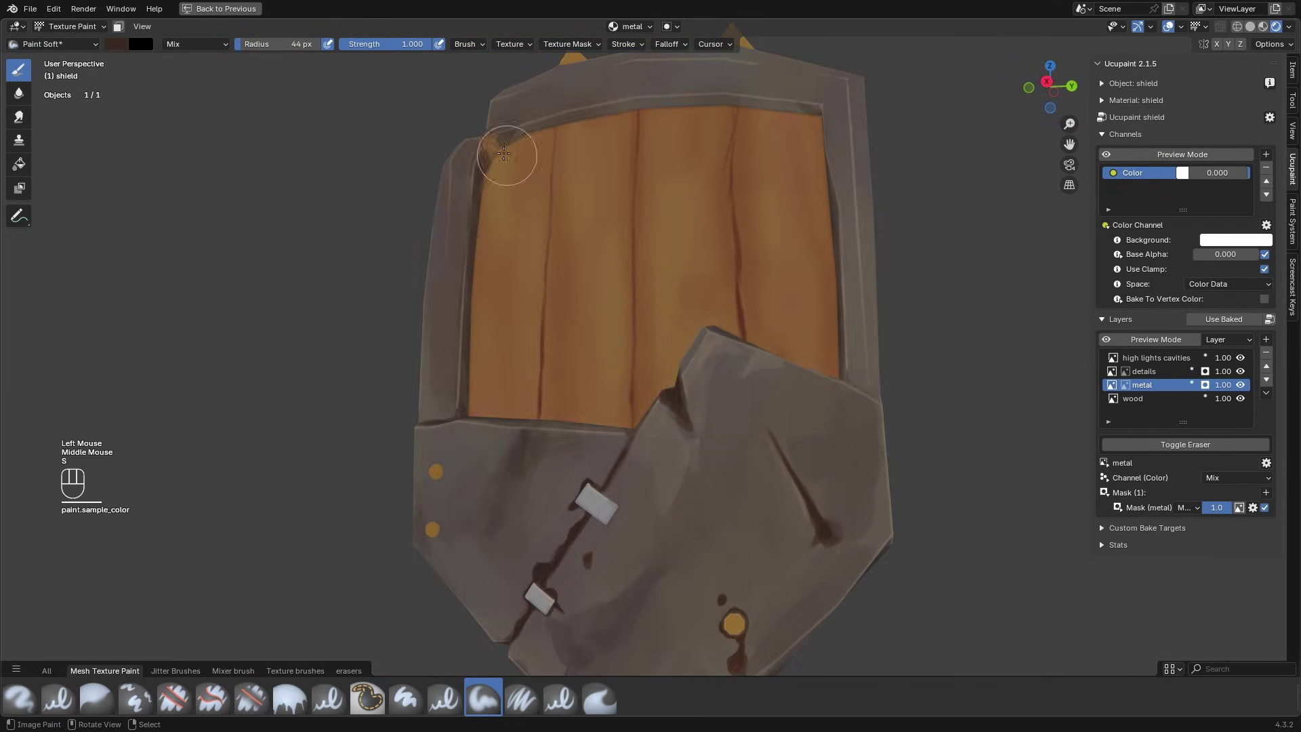
# Step: Shade the inner edge of the top metal frame and its upper-right corner with sampled dark tones
pyautogui.moveTo(506, 151); pyautogui.dragTo(667, 105)
pyautogui.moveTo(691, 108)
pyautogui.mouseDown(button='middle')
pyautogui.moveTo(761, 123)
pyautogui.moveTo(719, 138)
pyautogui.mouseUp(button='middle')
pyautogui.moveTo(717, 139); pyautogui.dragTo(848, 133)
pyautogui.moveTo(848, 133); pyautogui.dragTo(806, 157, button='middle')
pyautogui.press('s')
pyautogui.moveTo(630, 162)
pyautogui.mouseDown()
pyautogui.moveTo(885, 162)
pyautogui.moveTo(874, 152)
pyautogui.mouseUp()
pyautogui.moveTo(887, 159)
pyautogui.mouseDown(button='middle')
pyautogui.moveTo(913, 140)
pyautogui.moveTo(931, 146)
pyautogui.mouseUp(button='middle')
pyautogui.moveTo(852, 143); pyautogui.dragTo(868, 233)
# Step: Blend the shading along the lower plate's upper edge and sample a color from the metal
pyautogui.moveTo(868, 271); pyautogui.dragTo(914, 299, button='middle')
pyautogui.moveTo(747, 458)
pyautogui.keyDown('shift'); pyautogui.mouseDown(button='middle')
pyautogui.moveTo(775, 424)
pyautogui.moveTo(742, 434)
pyautogui.mouseUp(button='middle'); pyautogui.keyUp('shift')
pyautogui.moveTo(644, 475); pyautogui.dragTo(728, 472)
pyautogui.press('s')
pyautogui.keyDown('ctrl'); pyautogui.moveTo(719, 474); pyautogui.dragTo(719, 508, button='middle'); pyautogui.keyUp('ctrl')
pyautogui.moveTo(719, 508)
pyautogui.mouseDown(button='middle')
pyautogui.moveTo(691, 522)
pyautogui.moveTo(752, 528)
pyautogui.mouseUp(button='middle')
# Step: Restore the full workspace layout and paint sampled shading on the upper end of the left side frame, near the top frame's corner
pyautogui.hotkey('ctrl', 'space')
pyautogui.keyDown('shift'); pyautogui.moveTo(420, 271); pyautogui.dragTo(440, 234, button='middle'); pyautogui.keyUp('shift')
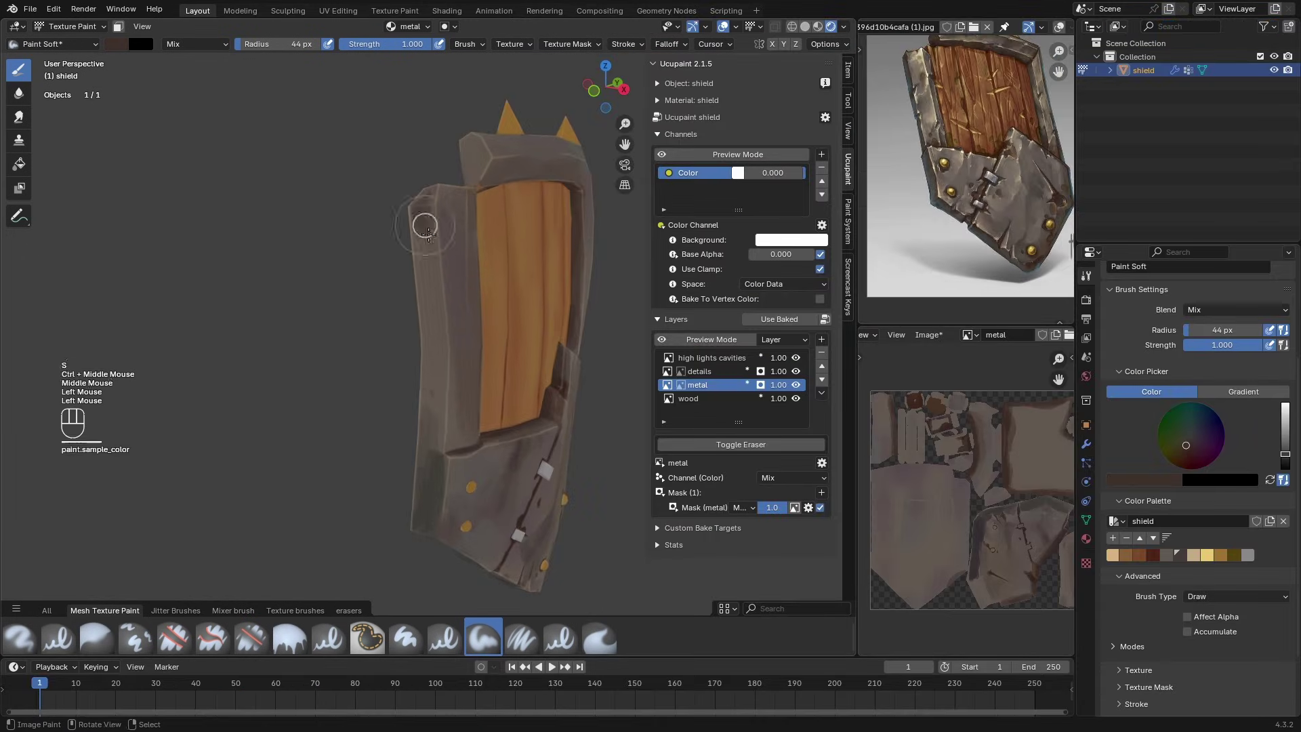
pyautogui.moveTo(424, 220); pyautogui.dragTo(410, 265)
pyautogui.press('s')
pyautogui.moveTo(415, 237)
pyautogui.mouseDown()
pyautogui.moveTo(413, 201)
pyautogui.moveTo(424, 220)
pyautogui.mouseUp()
pyautogui.press('s')
pyautogui.moveTo(424, 220)
pyautogui.mouseDown(button='middle')
pyautogui.moveTo(429, 286)
pyautogui.moveTo(542, 366)
pyautogui.moveTo(509, 407)
pyautogui.mouseUp(button='middle')
pyautogui.press('s')
pyautogui.press('s')
pyautogui.moveTo(508, 216); pyautogui.dragTo(516, 200)
pyautogui.moveTo(517, 200)
pyautogui.mouseDown(button='middle')
pyautogui.moveTo(407, 365)
pyautogui.moveTo(379, 298)
pyautogui.mouseUp(button='middle')
# Step: Reduce the brush radius to 21 px and paint dark brown shadows around the left rivets and spots beside the staples
pyautogui.press('f')
pyautogui.click(331, 357)
pyautogui.press('f')
pyautogui.click(319, 395)
pyautogui.moveTo(379, 298)
pyautogui.keyDown('shift'); pyautogui.mouseDown(button='middle')
pyautogui.moveTo(332, 360)
pyautogui.moveTo(347, 304)
pyautogui.mouseUp(button='middle'); pyautogui.keyUp('shift')
pyautogui.moveTo(325, 317); pyautogui.dragTo(290, 346)
pyautogui.click(287, 348)
pyautogui.keyDown('shift'); pyautogui.moveTo(576, 400); pyautogui.dragTo(423, 364, button='middle'); pyautogui.keyUp('shift')
pyautogui.click(453, 359)
pyautogui.keyDown('shift'); pyautogui.moveTo(522, 271); pyautogui.dragTo(376, 321, button='middle'); pyautogui.keyUp('shift')
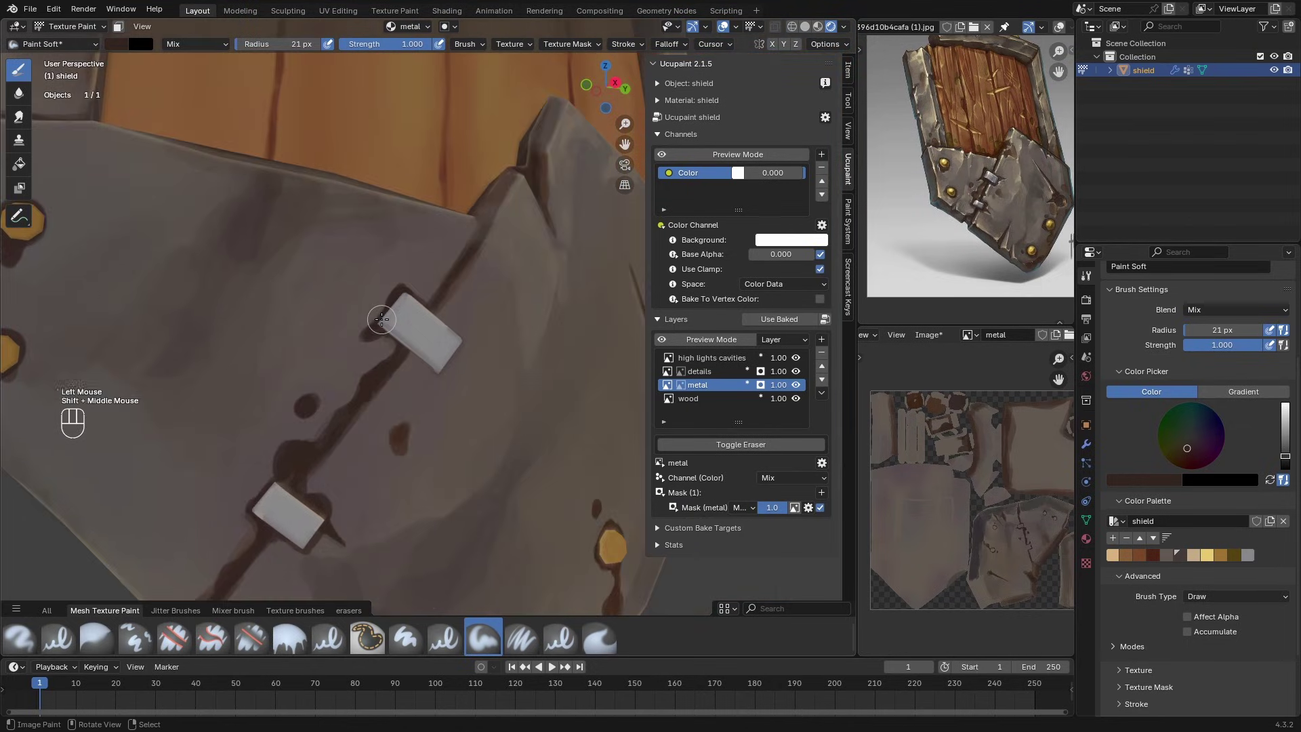
pyautogui.moveTo(328, 511); pyautogui.dragTo(366, 420, button='middle')
# Step: Shade the golden rivets on the details layer with the dark olive palette color
pyautogui.click(699, 371)
pyautogui.click(1221, 555)
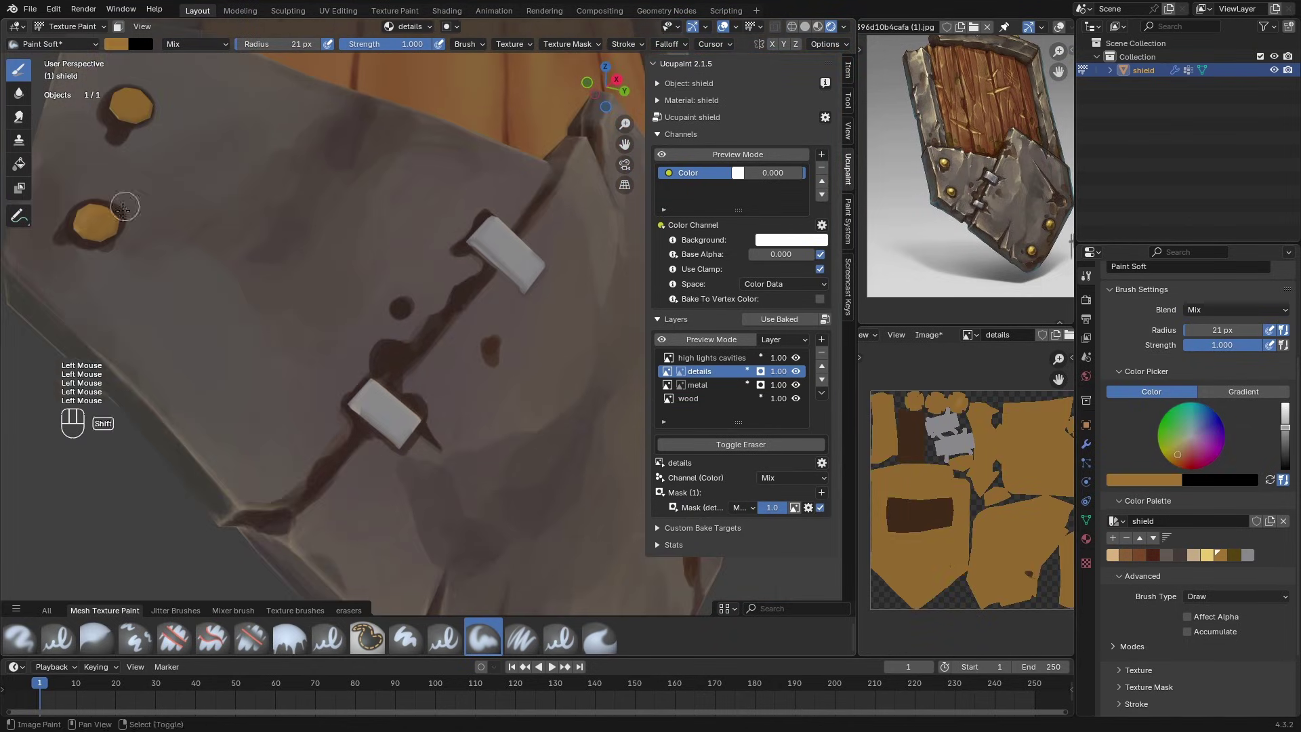
pyautogui.click(1234, 555)
pyautogui.moveTo(136, 352); pyautogui.dragTo(159, 351)
pyautogui.keyDown('ctrl'); pyautogui.moveTo(178, 223); pyautogui.dragTo(271, 326, button='middle'); pyautogui.keyUp('ctrl')
pyautogui.moveTo(271, 325); pyautogui.dragTo(406, 366, button='middle')
pyautogui.moveTo(418, 401); pyautogui.dragTo(405, 413)
# Step: On the metal layer, paint a dark chip into the lower plate's left beveled edge and blend it with sampled tones
pyautogui.click(711, 357)
pyautogui.moveTo(407, 380)
pyautogui.mouseDown(button='middle')
pyautogui.moveTo(460, 420)
pyautogui.moveTo(456, 447)
pyautogui.moveTo(424, 430)
pyautogui.mouseUp(button='middle')
pyautogui.click(699, 372)
pyautogui.click(712, 358)
pyautogui.click(697, 385)
pyautogui.moveTo(287, 335); pyautogui.dragTo(249, 364)
pyautogui.click(711, 358)
pyautogui.click(698, 385)
pyautogui.press('s')
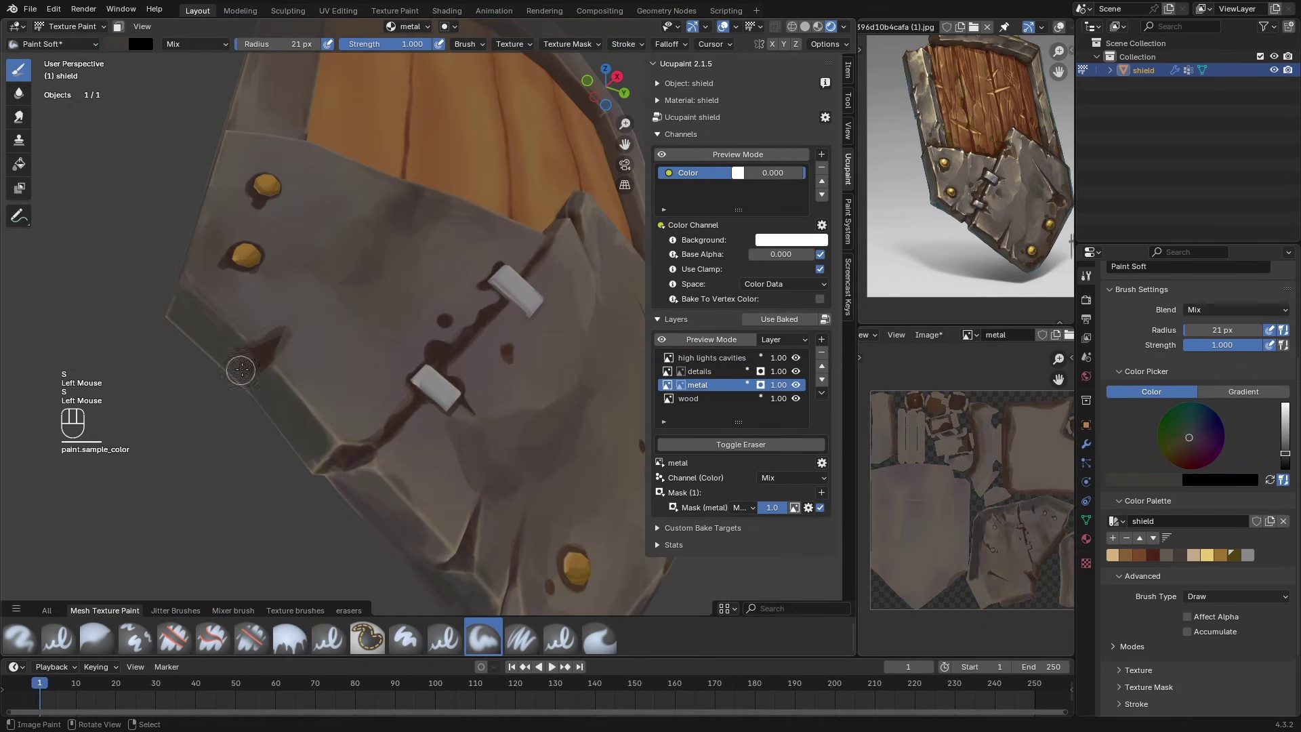
pyautogui.moveTo(242, 369); pyautogui.dragTo(285, 407, button='middle')
pyautogui.keyDown('ctrl'); pyautogui.moveTo(248, 476); pyautogui.dragTo(271, 434, button='middle'); pyautogui.keyUp('ctrl')
pyautogui.press('s')
pyautogui.moveTo(271, 434)
pyautogui.mouseDown(button='middle')
pyautogui.moveTo(291, 440)
pyautogui.moveTo(305, 380)
pyautogui.mouseUp(button='middle')
# Step: On the metal layer, refine the shading of the top and right frames with sampled tones
pyautogui.click(688, 398)
pyautogui.press('s')
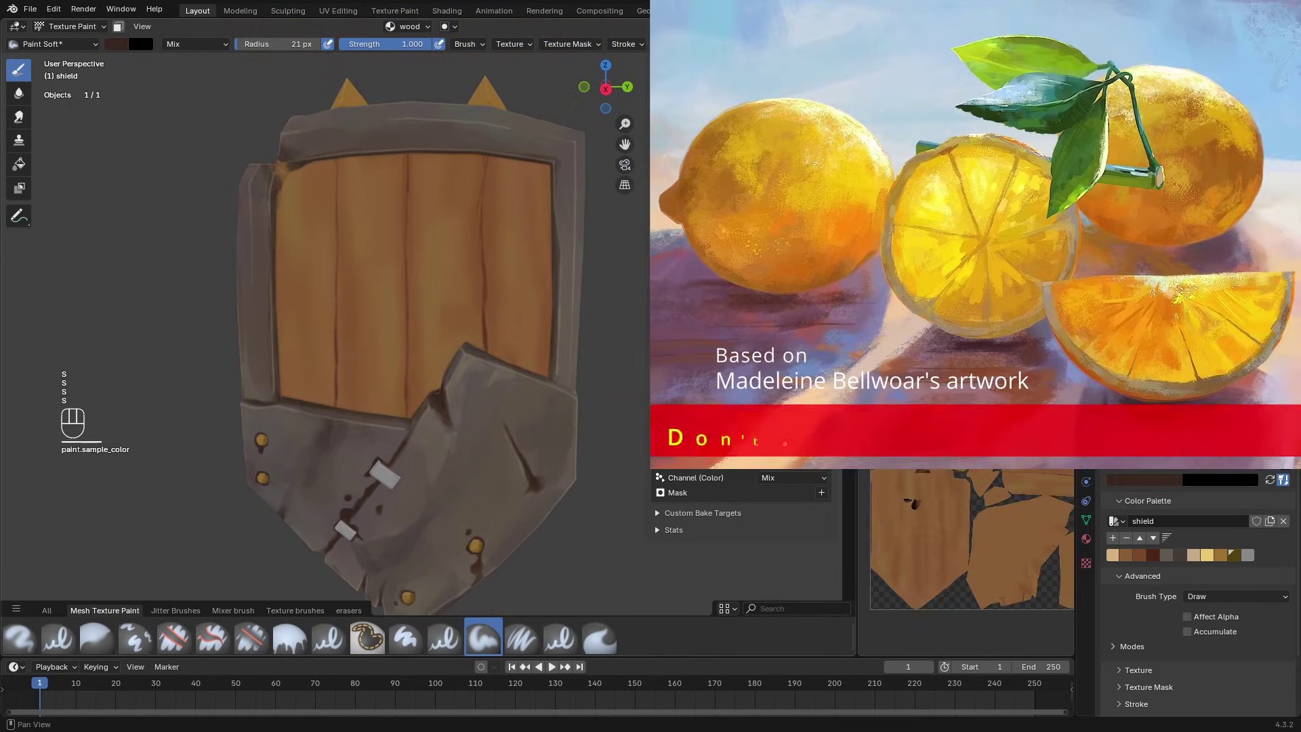
pyautogui.click(698, 384)
pyautogui.moveTo(434, 224); pyautogui.dragTo(413, 204, button='middle')
pyautogui.moveTo(352, 146); pyautogui.dragTo(413, 144)
pyautogui.moveTo(413, 203); pyautogui.dragTo(447, 209, button='middle')
pyautogui.moveTo(557, 224); pyautogui.dragTo(562, 288)
pyautogui.moveTo(501, 281); pyautogui.dragTo(546, 279, button='middle')
pyautogui.press('s')
pyautogui.moveTo(577, 254); pyautogui.dragTo(578, 217)
pyautogui.moveTo(515, 366)
pyautogui.keyDown('shift'); pyautogui.mouseDown(button='middle')
pyautogui.moveTo(509, 291)
pyautogui.moveTo(407, 319)
pyautogui.mouseUp(button='middle'); pyautogui.keyUp('shift')
# Step: Touch up the metal beside the lower staple and near the upper frame with sampled grey tones
pyautogui.press('s')
pyautogui.moveTo(339, 494); pyautogui.dragTo(328, 508)
pyautogui.moveTo(326, 510); pyautogui.dragTo(488, 175, button='middle')
pyautogui.press('s')
pyautogui.click(407, 209)
pyautogui.click(433, 325)
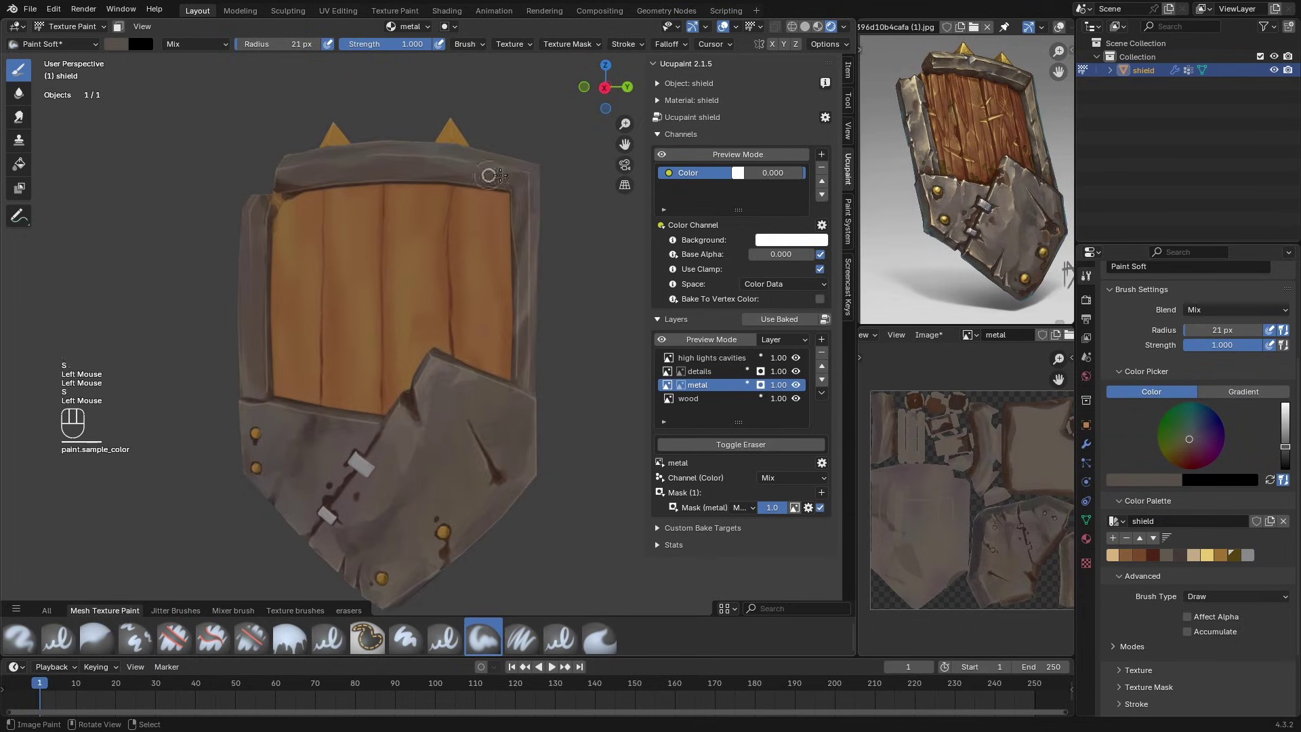
# Step: On the wood layer, paint the dark red-brown palette color along the wood's left edge and upper-left corner
pyautogui.click(688, 399)
pyautogui.keyDown('ctrl'); pyautogui.moveTo(433, 339); pyautogui.dragTo(447, 305, button='middle'); pyautogui.keyUp('ctrl')
pyautogui.click(1153, 555)
pyautogui.moveTo(297, 157); pyautogui.dragTo(274, 206)
pyautogui.moveTo(274, 182); pyautogui.dragTo(276, 380)
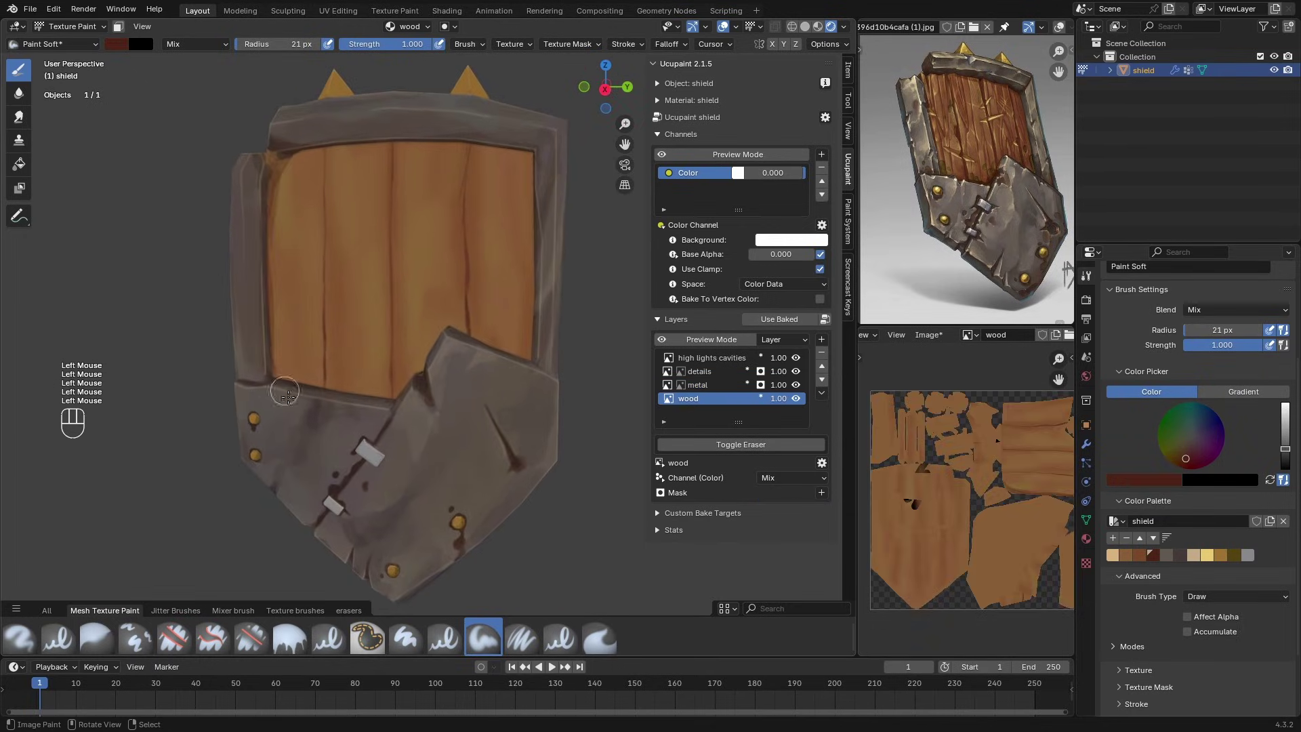
# Step: Maximize the 3D viewport and darken the wood's top edge and right plank gap with the red-brown color
pyautogui.hotkey('ctrl', 'space')
pyautogui.moveTo(596, 258); pyautogui.dragTo(603, 285, button='middle')
pyautogui.moveTo(501, 128); pyautogui.dragTo(608, 128)
pyautogui.moveTo(609, 135); pyautogui.dragTo(613, 115, button='middle')
pyautogui.moveTo(724, 122); pyautogui.dragTo(729, 389)
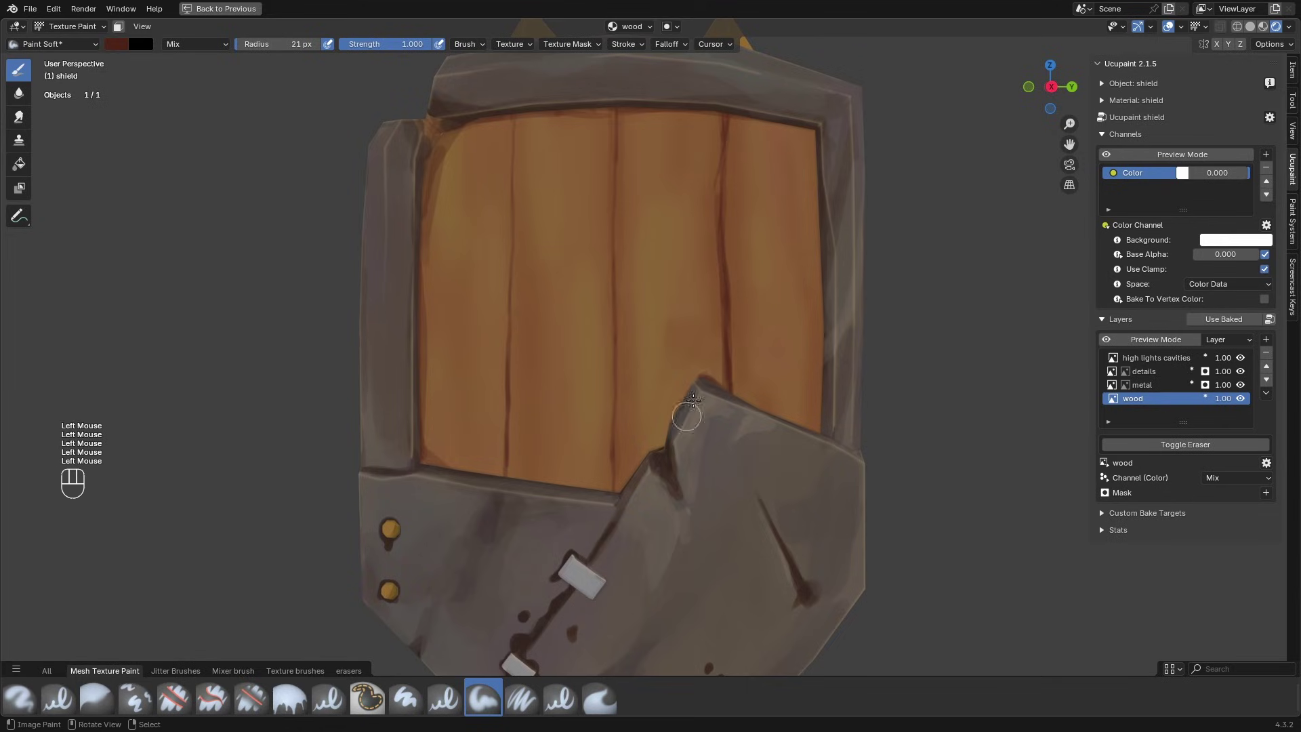
# Step: Outline the wood's lower edge along the metal plate and its right edge with sampled red-brown tones
pyautogui.press('s')
pyautogui.moveTo(665, 433); pyautogui.dragTo(614, 490)
pyautogui.moveTo(425, 462); pyautogui.dragTo(611, 491)
pyautogui.keyDown('ctrl'); pyautogui.moveTo(602, 441); pyautogui.dragTo(603, 481, button='middle'); pyautogui.keyUp('ctrl')
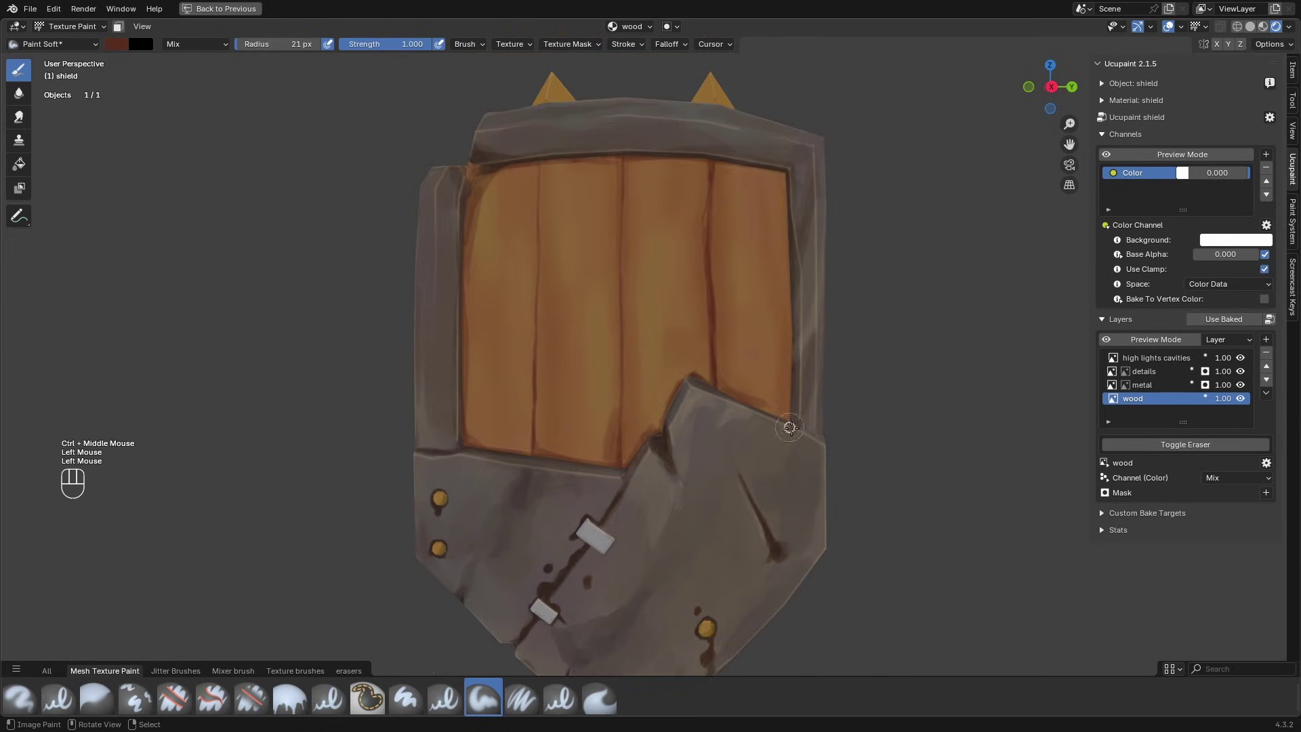
pyautogui.press('s')
pyautogui.moveTo(779, 183); pyautogui.dragTo(780, 328)
# Step: Darken the wood's upper-left corner and top edge, and deepen the three plank gaps with an 11 px brush
pyautogui.press('s')
pyautogui.moveTo(464, 180); pyautogui.dragTo(501, 204)
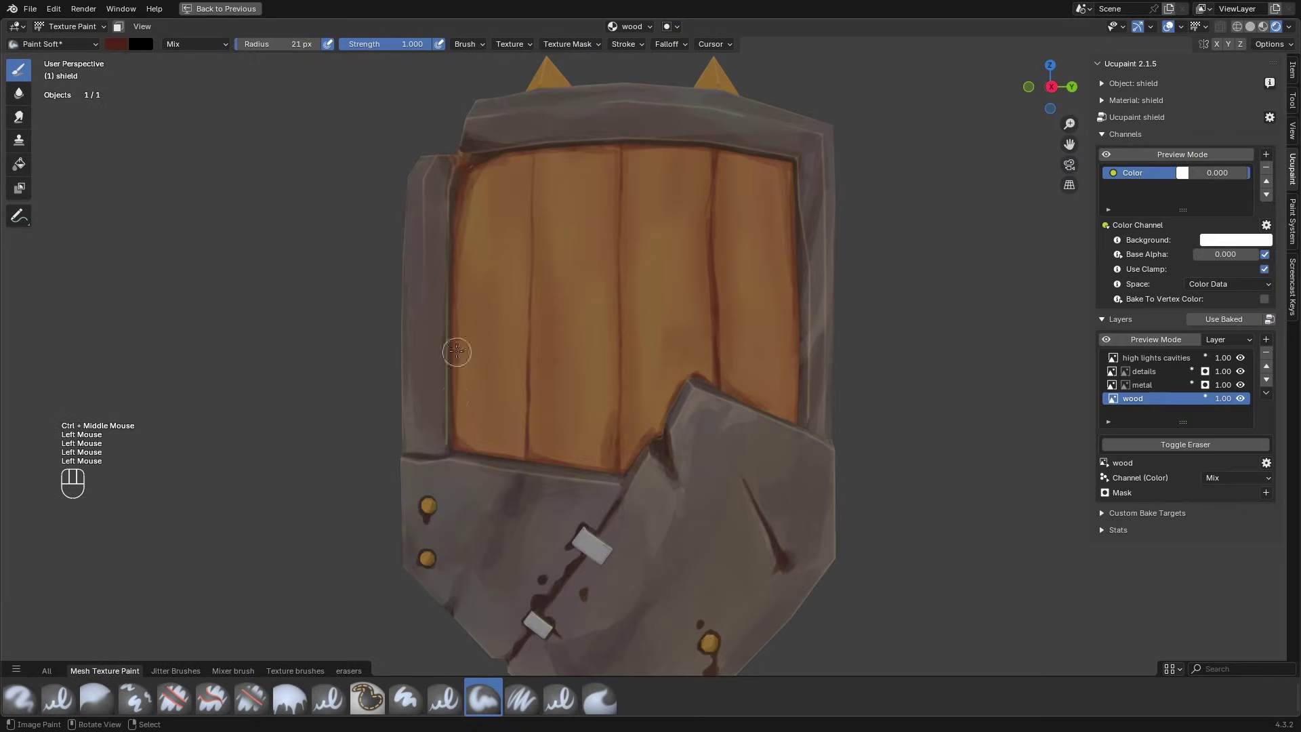
pyautogui.moveTo(516, 148); pyautogui.dragTo(698, 159)
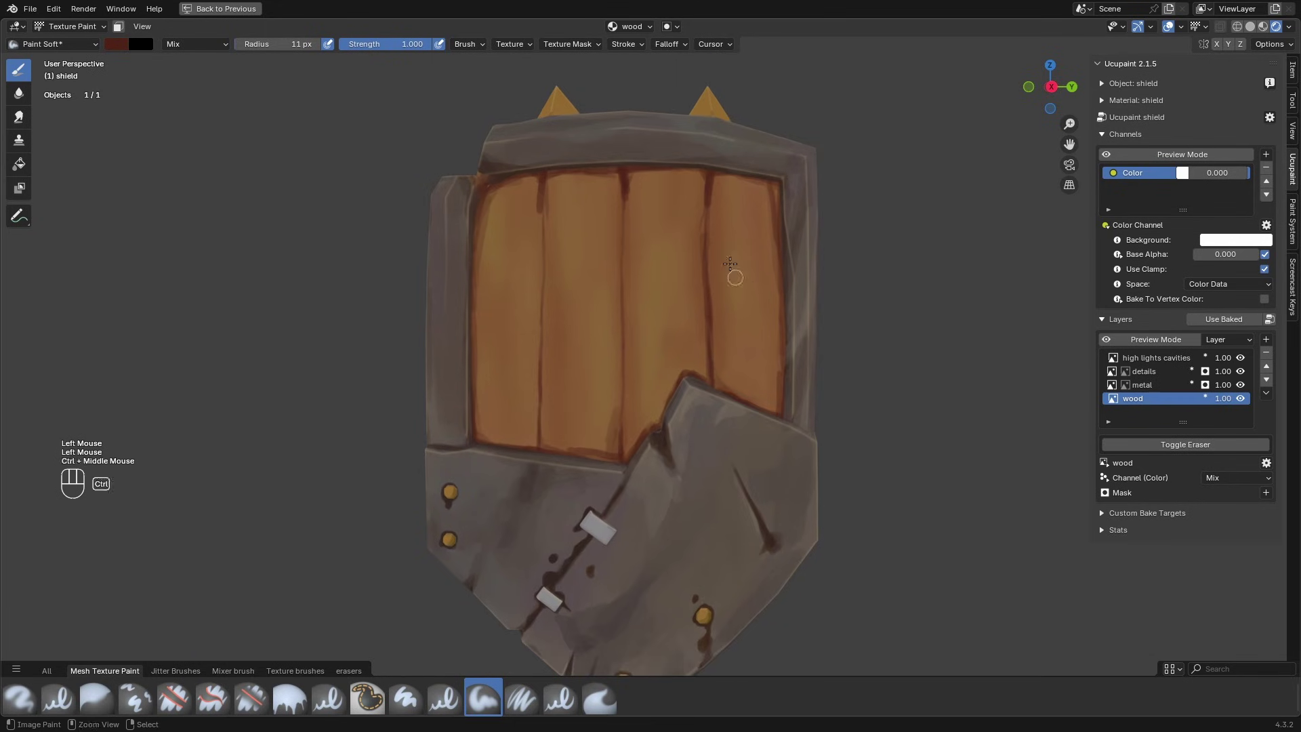
pyautogui.moveTo(620, 196); pyautogui.dragTo(626, 439)
pyautogui.moveTo(542, 209); pyautogui.dragTo(542, 447)
pyautogui.moveTo(708, 180); pyautogui.dragTo(701, 385)
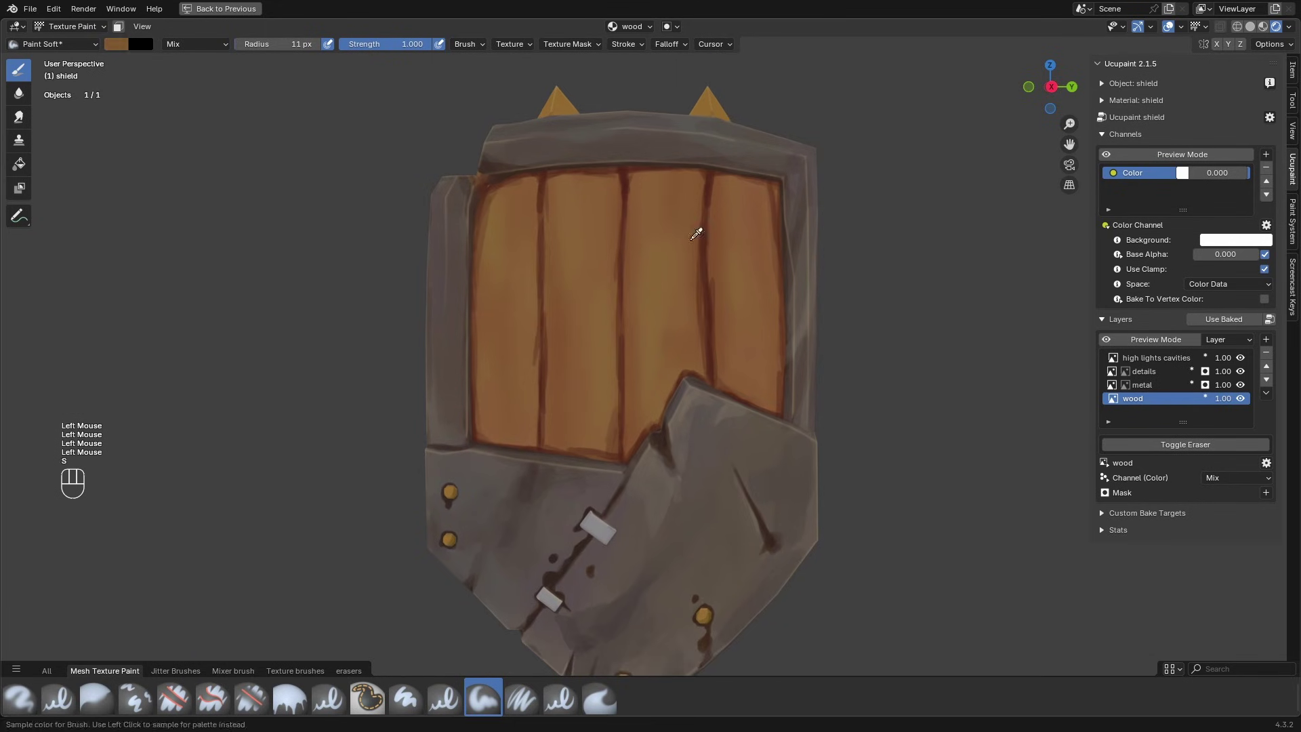
# Step: Paint a diagonal red-brown crack across the central plank gap and shape its edges with sampled wood colors
pyautogui.press('s')
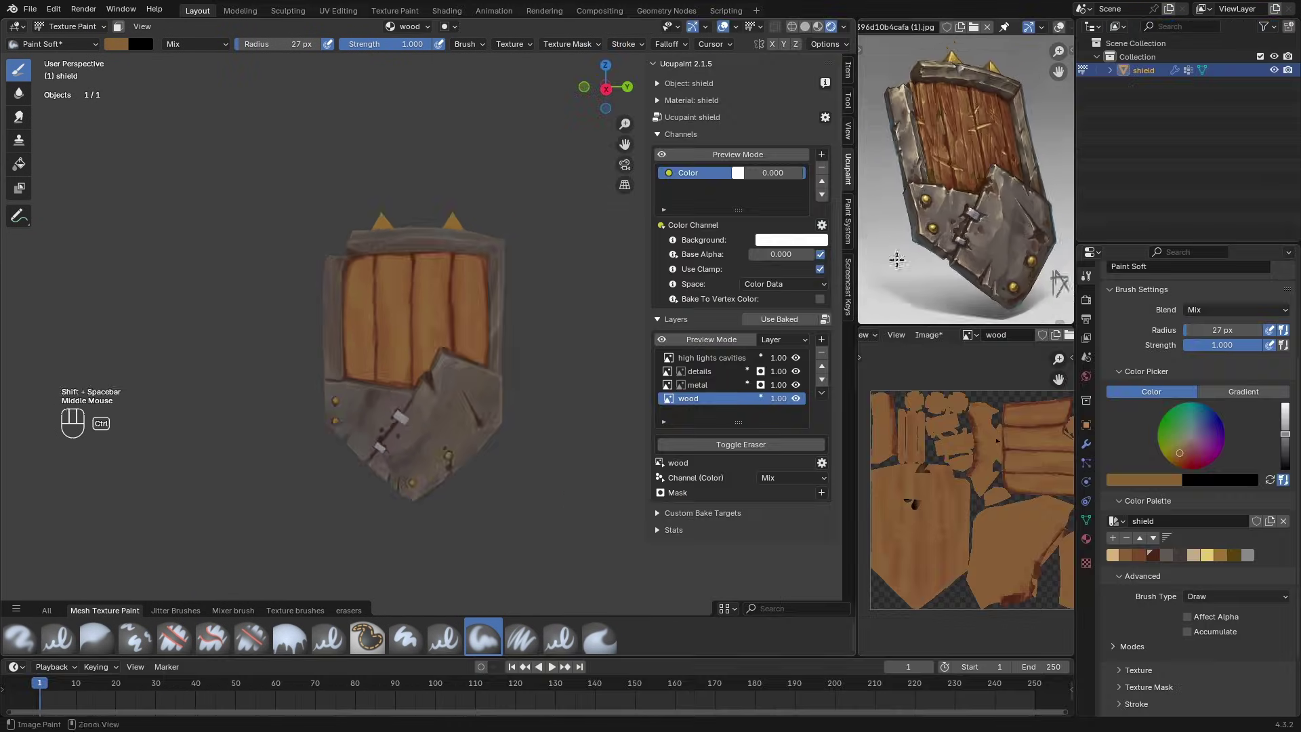
pyautogui.scroll(4, 501, 340)
pyautogui.moveTo(354, 278); pyautogui.dragTo(418, 241)
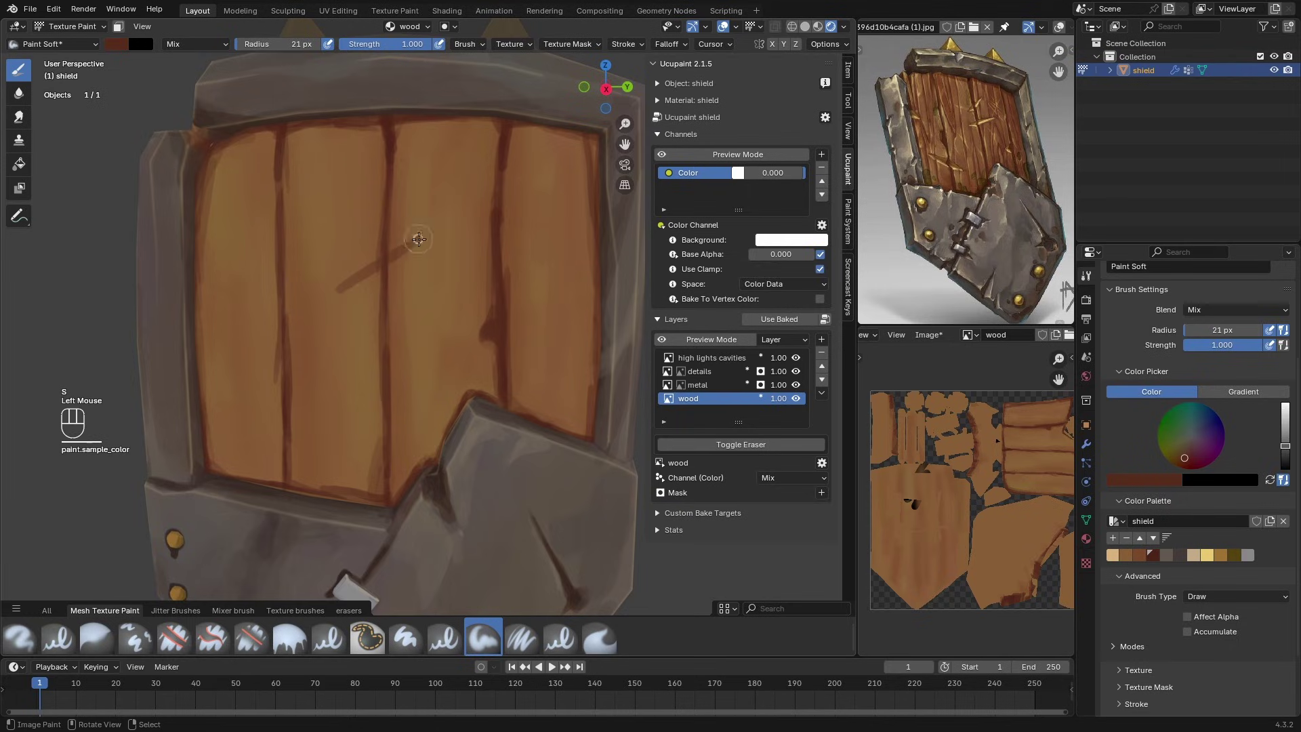
pyautogui.press('s')
pyautogui.click(348, 271)
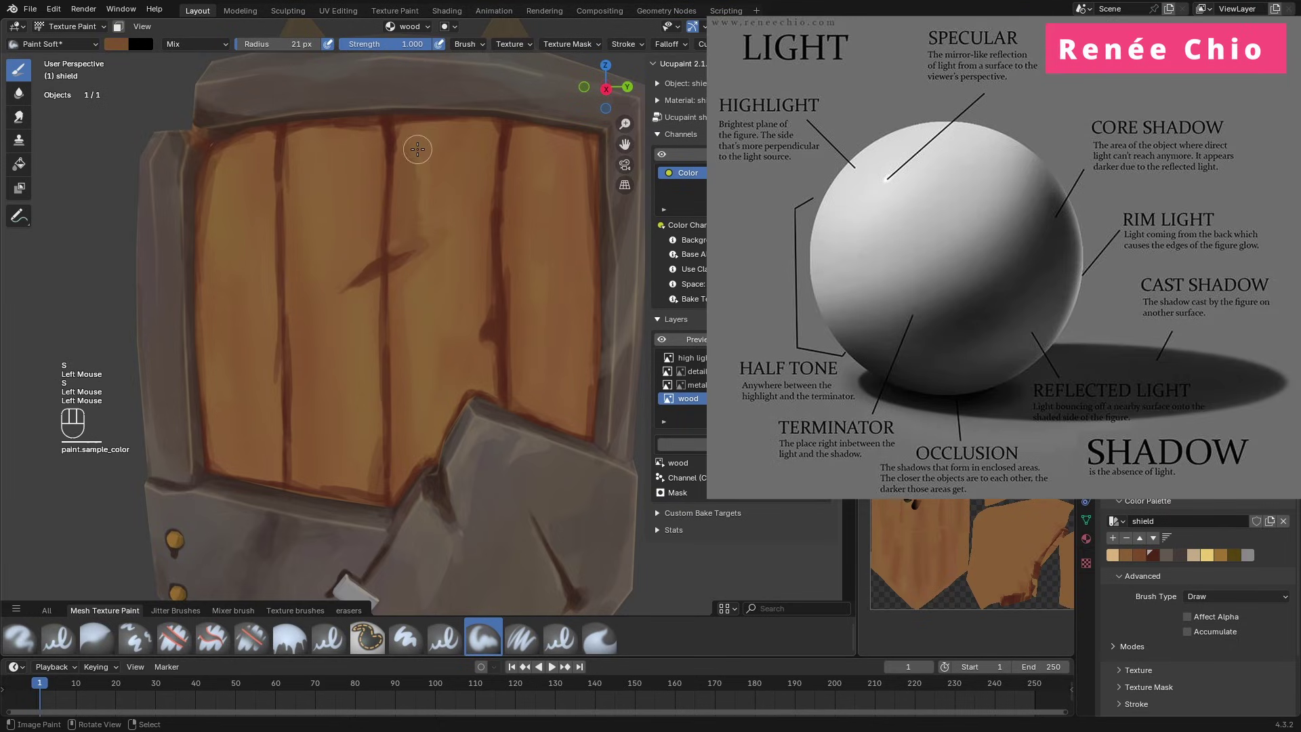
pyautogui.press('s')
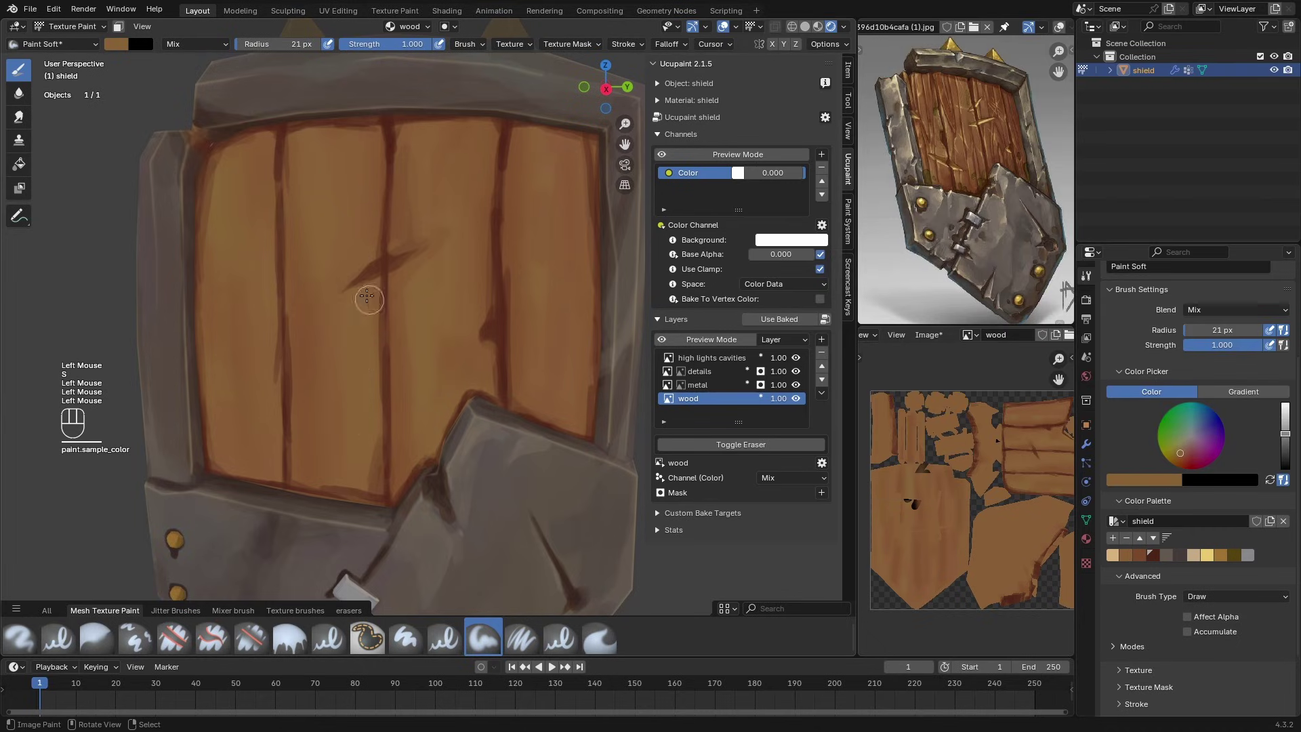
pyautogui.press('s')
pyautogui.press('s')
pyautogui.press('s')
pyautogui.press('s')
# Step: Set the brush radius to 7 px and paint a notch and a diagonal crack on the left plank gap
pyautogui.press('f')
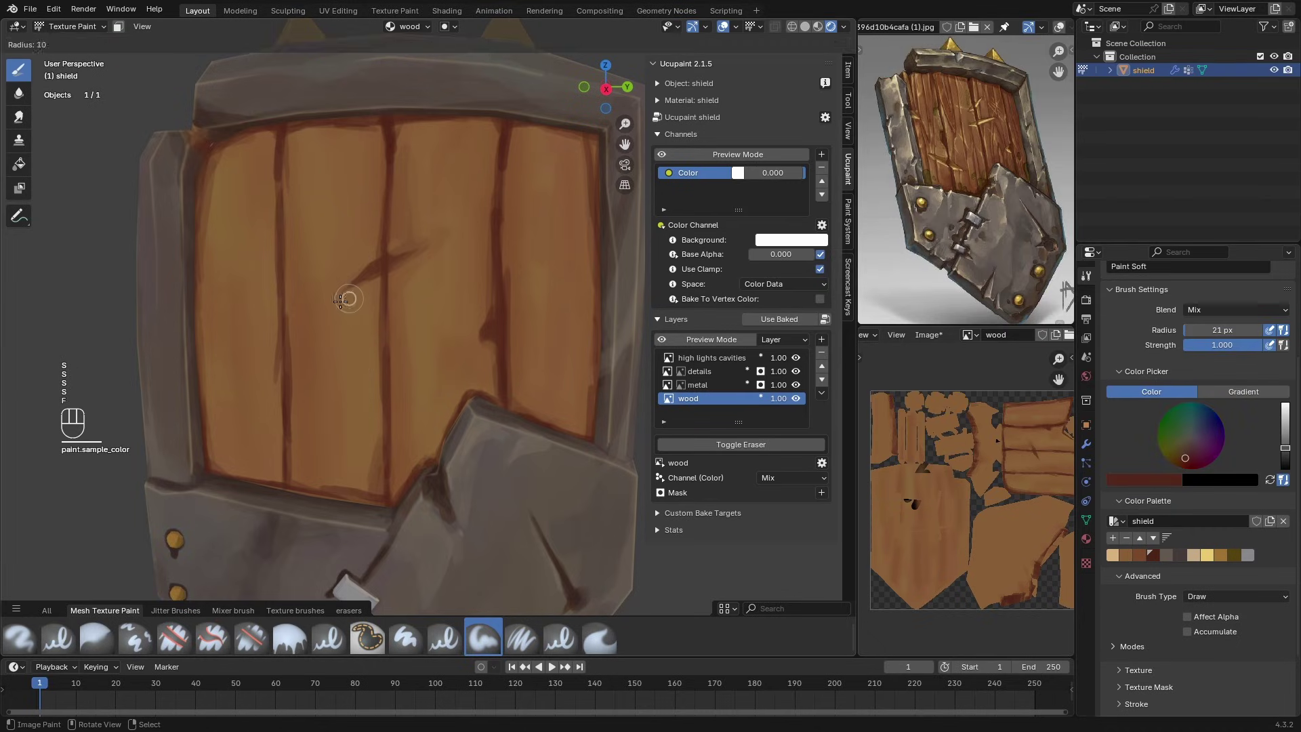
pyautogui.click(343, 298)
pyautogui.moveTo(355, 280); pyautogui.dragTo(313, 322, button='middle')
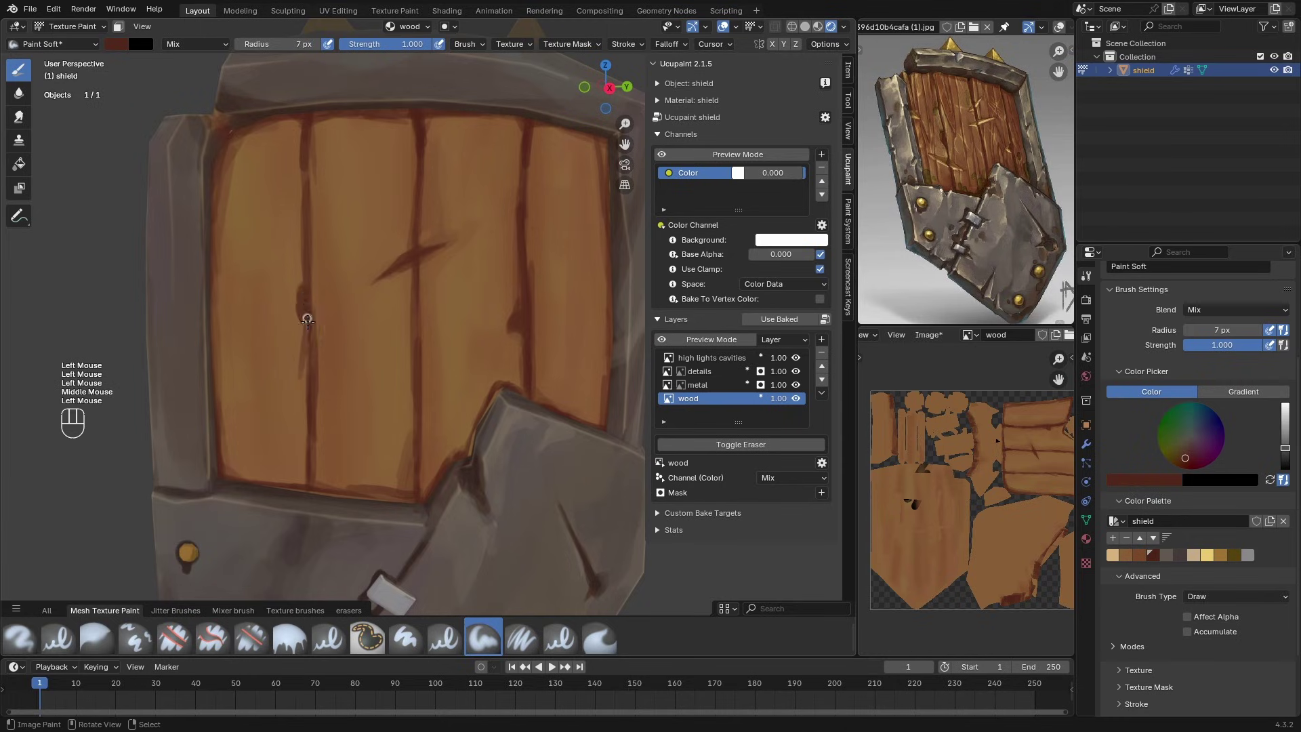
pyautogui.moveTo(311, 450); pyautogui.dragTo(324, 444, button='middle')
pyautogui.moveTo(350, 418)
pyautogui.mouseDown()
pyautogui.moveTo(289, 376)
pyautogui.moveTo(360, 427)
pyautogui.moveTo(328, 400)
pyautogui.moveTo(318, 416)
pyautogui.mouseUp()
pyautogui.press('s')
pyautogui.press('s')
pyautogui.keyDown('shift'); pyautogui.moveTo(369, 439); pyautogui.dragTo(364, 459, button='middle'); pyautogui.keyUp('shift')
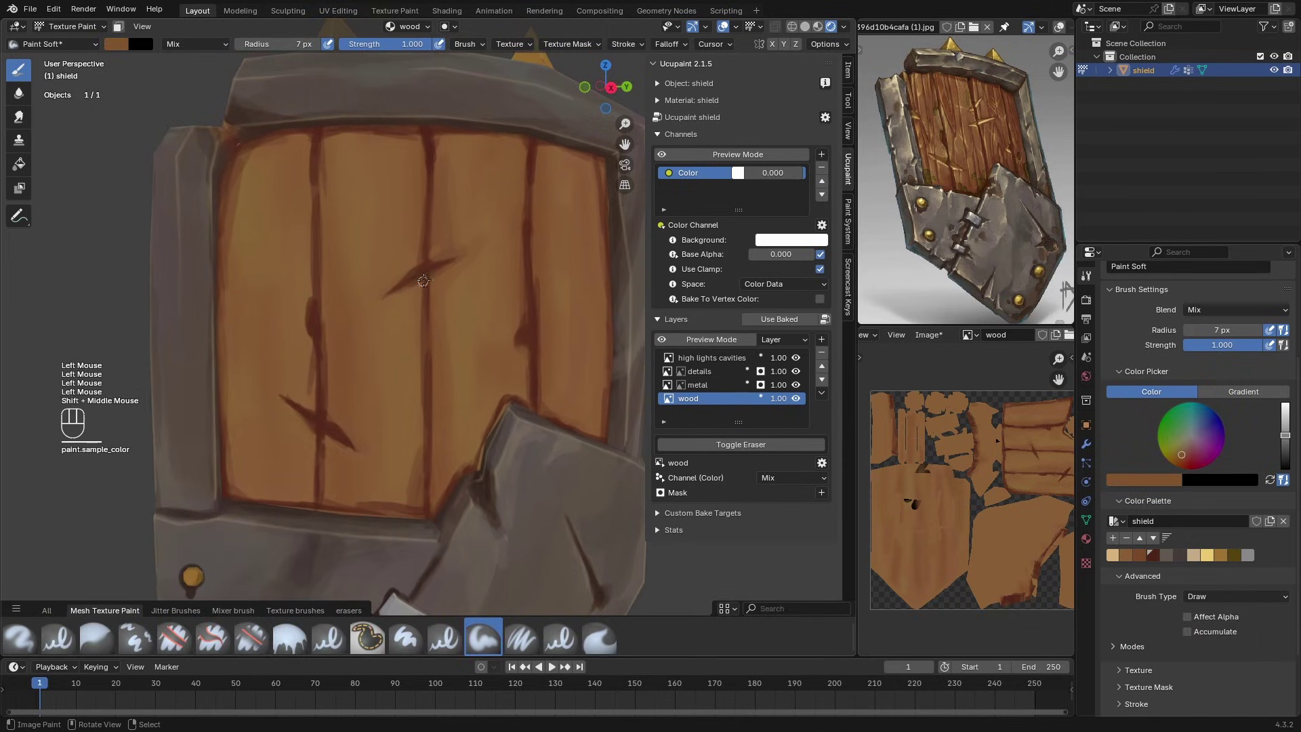
# Step: Paint a second diagonal crack above the first on the central plank gap, tapering it with sampled wood colors
pyautogui.press('s')
pyautogui.press('s')
pyautogui.moveTo(453, 186); pyautogui.dragTo(409, 215)
pyautogui.press('s')
pyautogui.press('s')
pyautogui.moveTo(408, 223); pyautogui.dragTo(397, 232)
pyautogui.press('s')
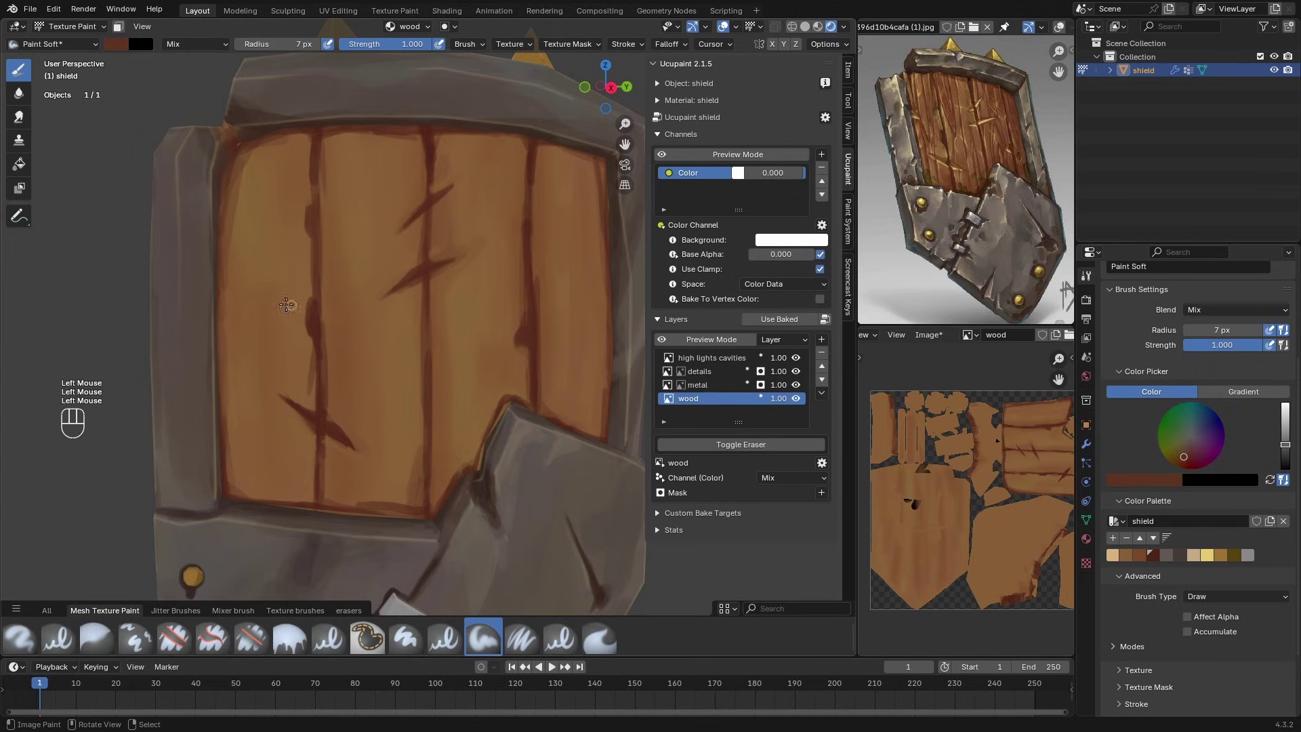
# Step: Paint a small crack on the wood's left edge and trim it with sampled wood colors
pyautogui.press('s')
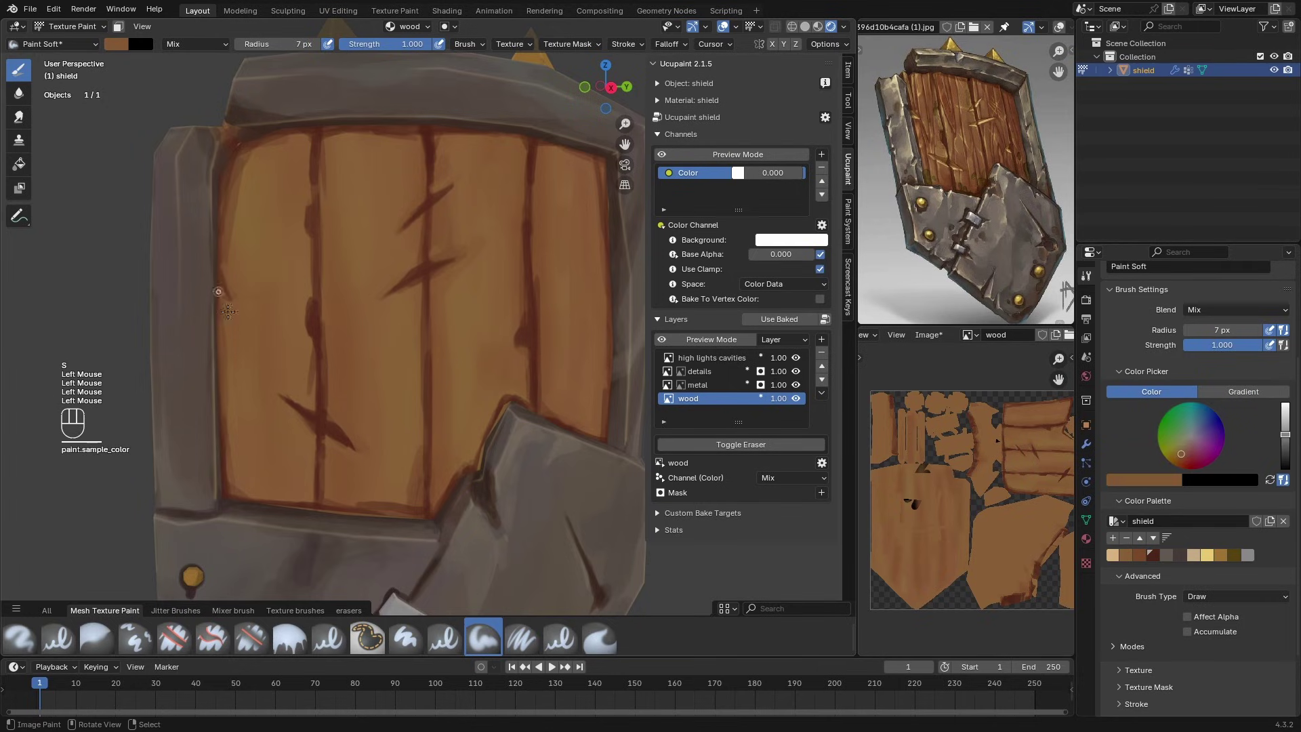
pyautogui.press('s')
pyautogui.moveTo(553, 306); pyautogui.dragTo(539, 306, button='middle')
pyautogui.moveTo(486, 416)
pyautogui.keyDown('shift'); pyautogui.mouseDown(button='middle')
pyautogui.moveTo(451, 399)
pyautogui.moveTo(477, 413)
pyautogui.mouseUp(button='middle'); pyautogui.keyUp('shift')
pyautogui.press('s')
# Step: Deepen the red-brown outline around the wood and thicken the right plank gap with a 14 px brush
pyautogui.moveTo(508, 359); pyautogui.dragTo(485, 421, button='middle')
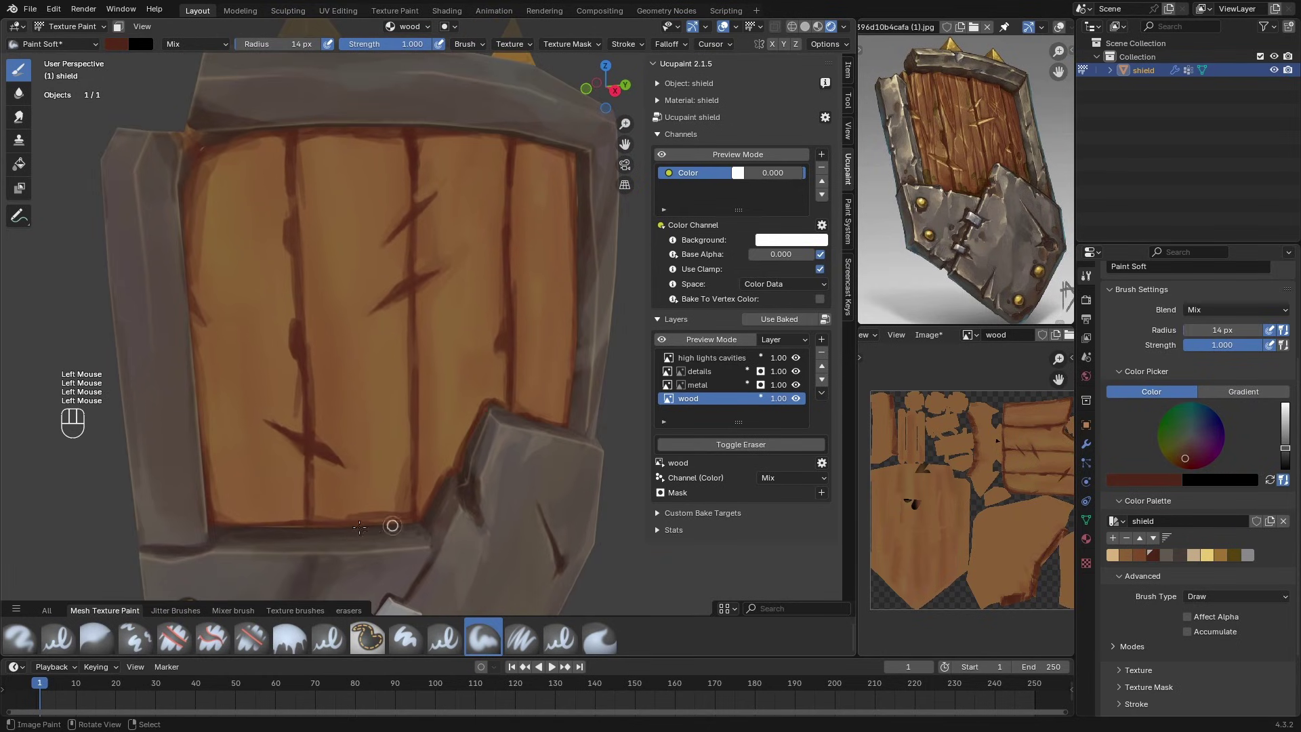
pyautogui.moveTo(255, 535); pyautogui.dragTo(184, 500, button='middle')
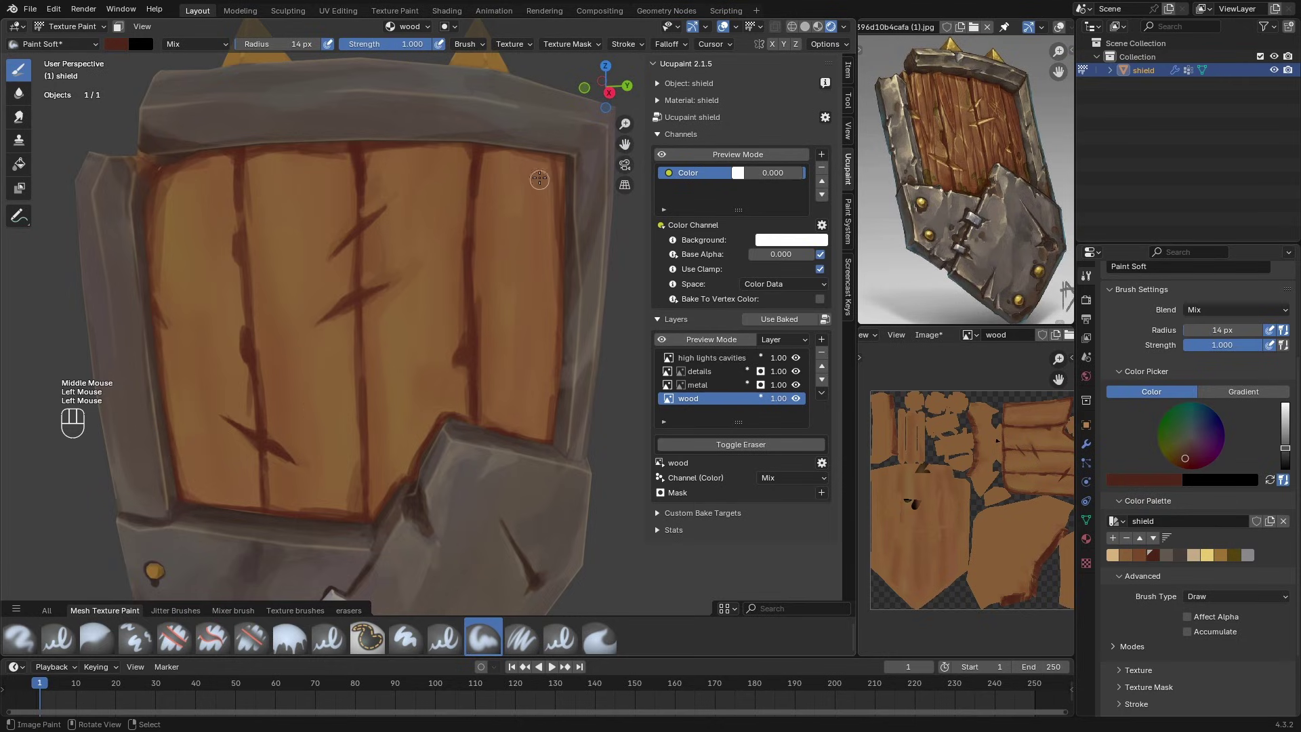
pyautogui.moveTo(564, 161); pyautogui.dragTo(489, 262, button='middle')
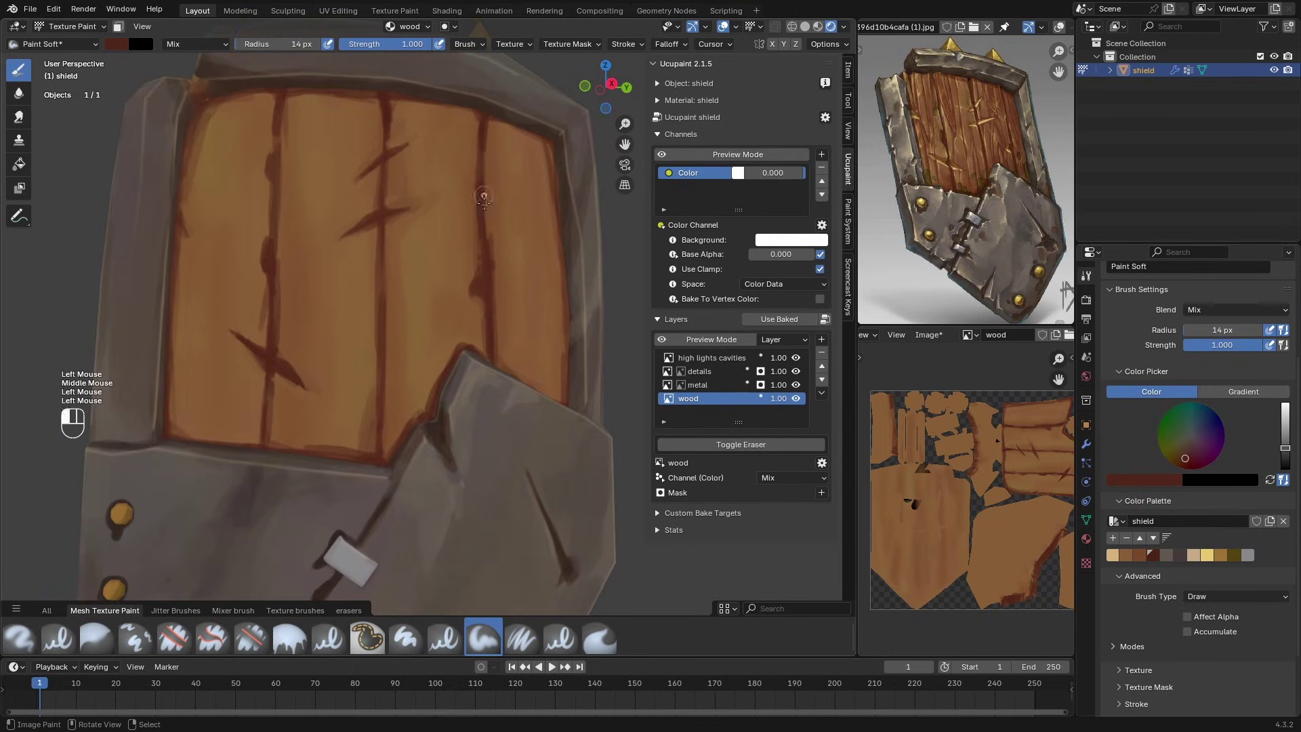
pyautogui.moveTo(483, 204); pyautogui.dragTo(483, 220)
# Step: Switch to the light brown palette color and sharpen the edges of the lower diagonal crack on the left plank gap
pyautogui.hotkey('shift', 'x')
pyautogui.click(1127, 555)
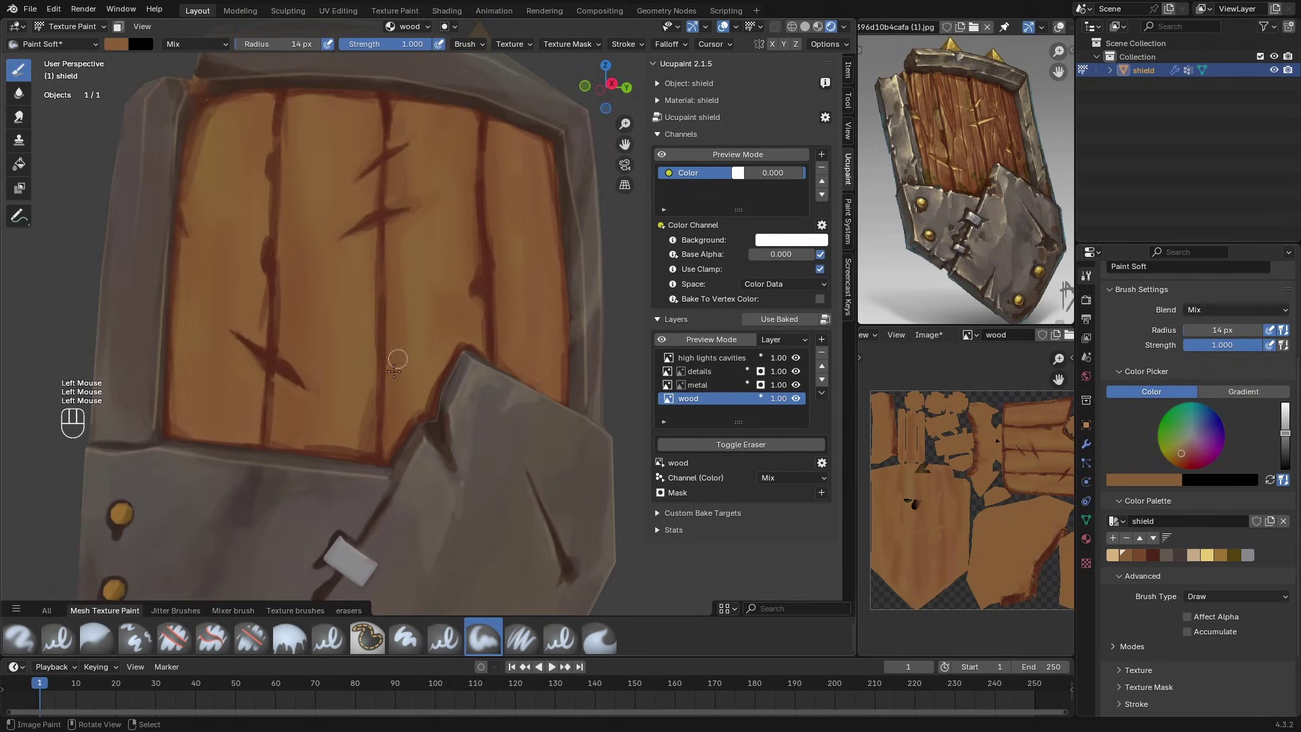
pyautogui.keyDown('ctrl'); pyautogui.moveTo(282, 371); pyautogui.dragTo(280, 308, button='middle'); pyautogui.keyUp('ctrl')
pyautogui.keyDown('shift'); pyautogui.moveTo(279, 310); pyautogui.dragTo(229, 311, button='middle'); pyautogui.keyUp('shift')
pyautogui.moveTo(226, 371); pyautogui.dragTo(265, 393)
pyautogui.keyDown('shift'); pyautogui.moveTo(223, 271); pyautogui.dragTo(255, 357, button='middle'); pyautogui.keyUp('shift')
pyautogui.moveTo(249, 307)
pyautogui.mouseDown()
pyautogui.moveTo(241, 290)
pyautogui.moveTo(249, 332)
pyautogui.mouseUp()
pyautogui.hotkey('ctrl', 'z')
pyautogui.hotkey('ctrl', 'z')
# Step: Trim the edges of the diagonal cracks on the central plank gap with light brown strokes
pyautogui.keyDown('shift'); pyautogui.moveTo(260, 323); pyautogui.dragTo(233, 337, button='middle'); pyautogui.keyUp('shift')
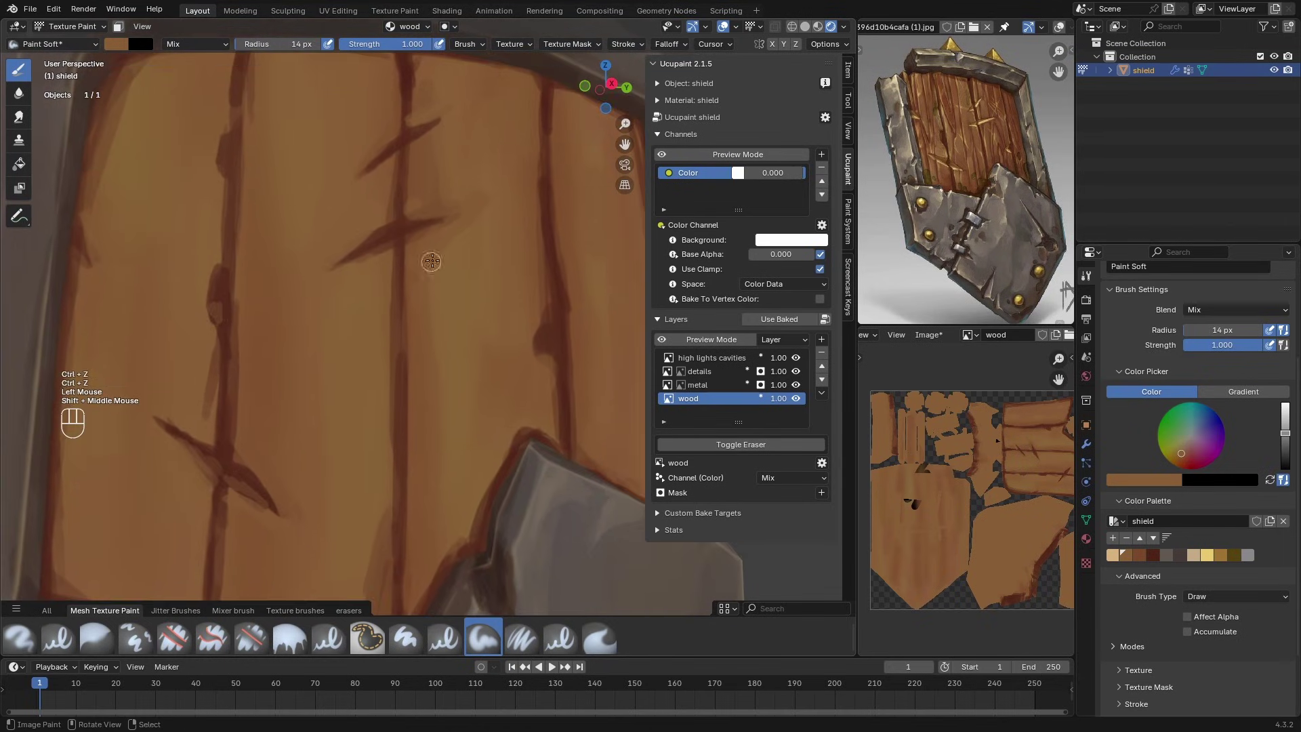
pyautogui.keyDown('shift'); pyautogui.moveTo(412, 150); pyautogui.dragTo(359, 235, button='middle'); pyautogui.keyUp('shift')
pyautogui.moveTo(345, 241); pyautogui.dragTo(366, 229)
pyautogui.moveTo(347, 238); pyautogui.dragTo(372, 227)
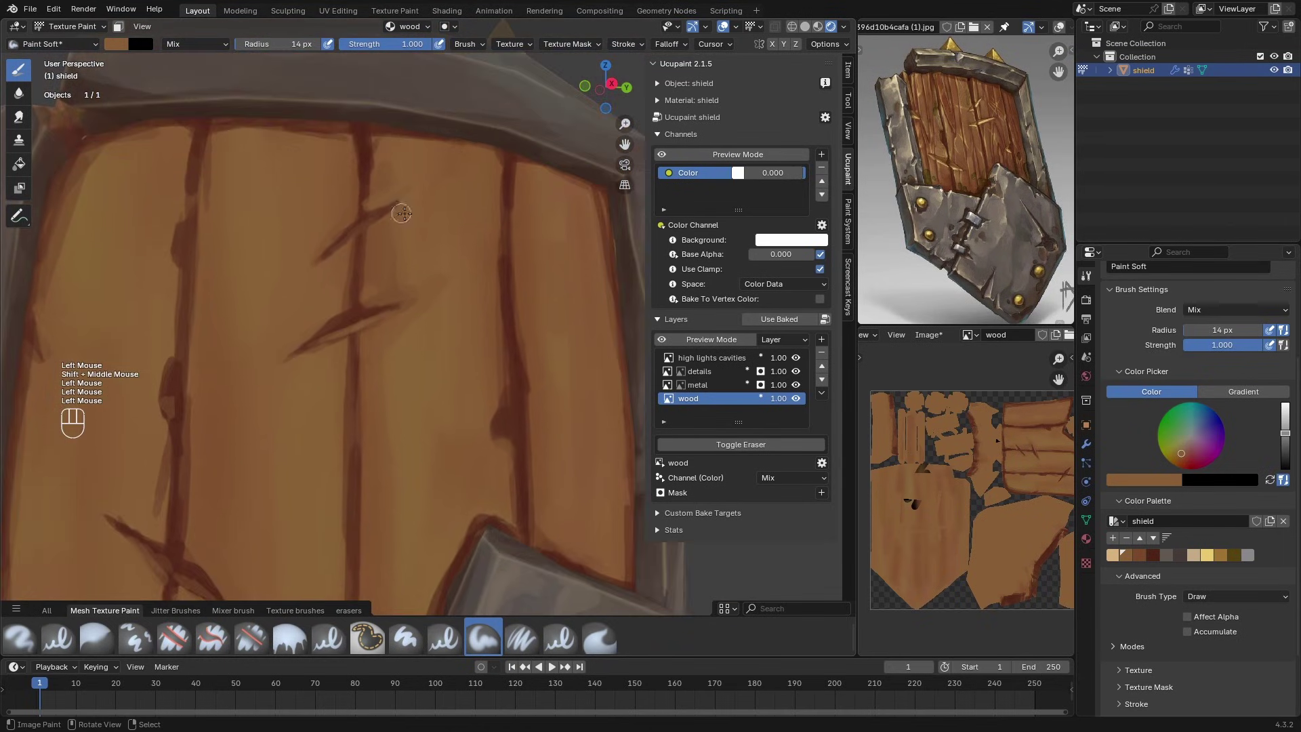
# Step: Paint sampled brown strokes below the notch on the right plank gap, just above the metal plate's tip, with a 14 px brush
pyautogui.keyDown('shift'); pyautogui.moveTo(533, 435); pyautogui.dragTo(476, 374, button='middle'); pyautogui.keyUp('shift')
pyautogui.scroll(-1, 448, 432)
pyautogui.press('s')
pyautogui.click(432, 407)
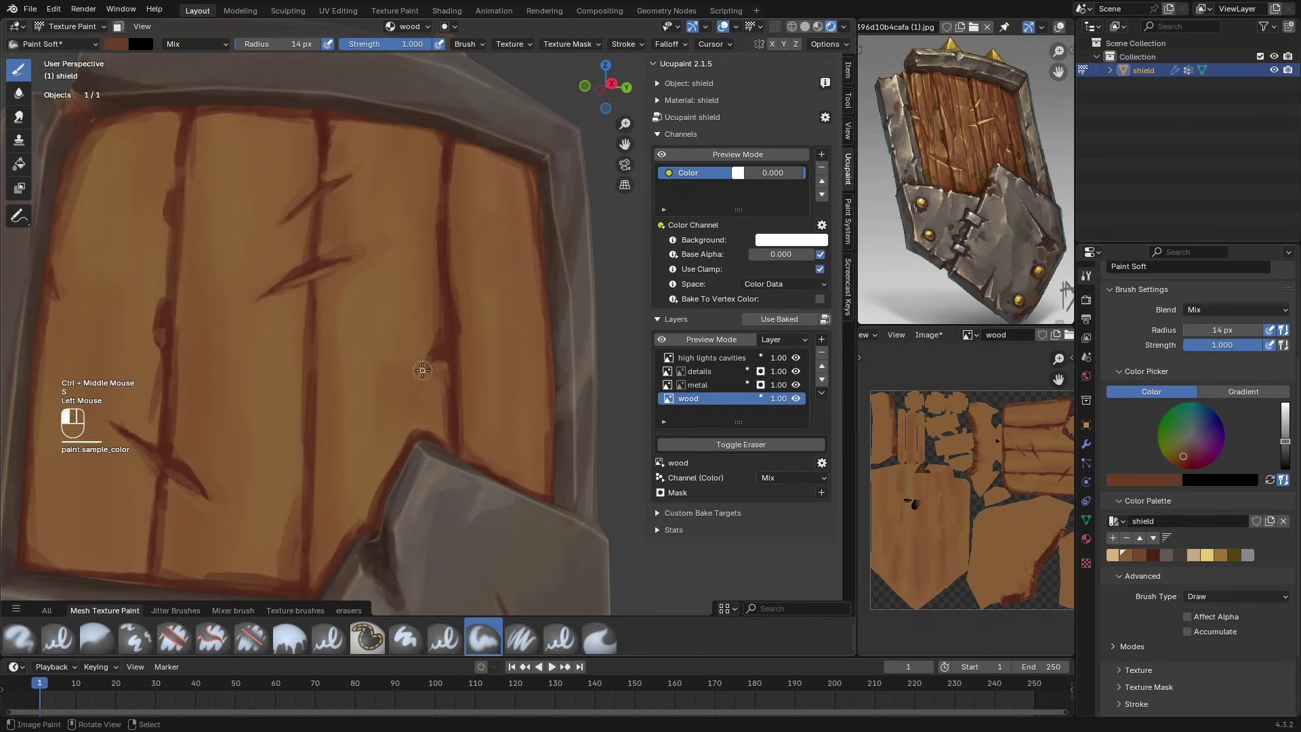
pyautogui.press('s')
pyautogui.click(433, 407)
# Step: Paint vertical grain strokes in sampled wood browns along the central plank gap
pyautogui.press('s')
pyautogui.click(282, 478)
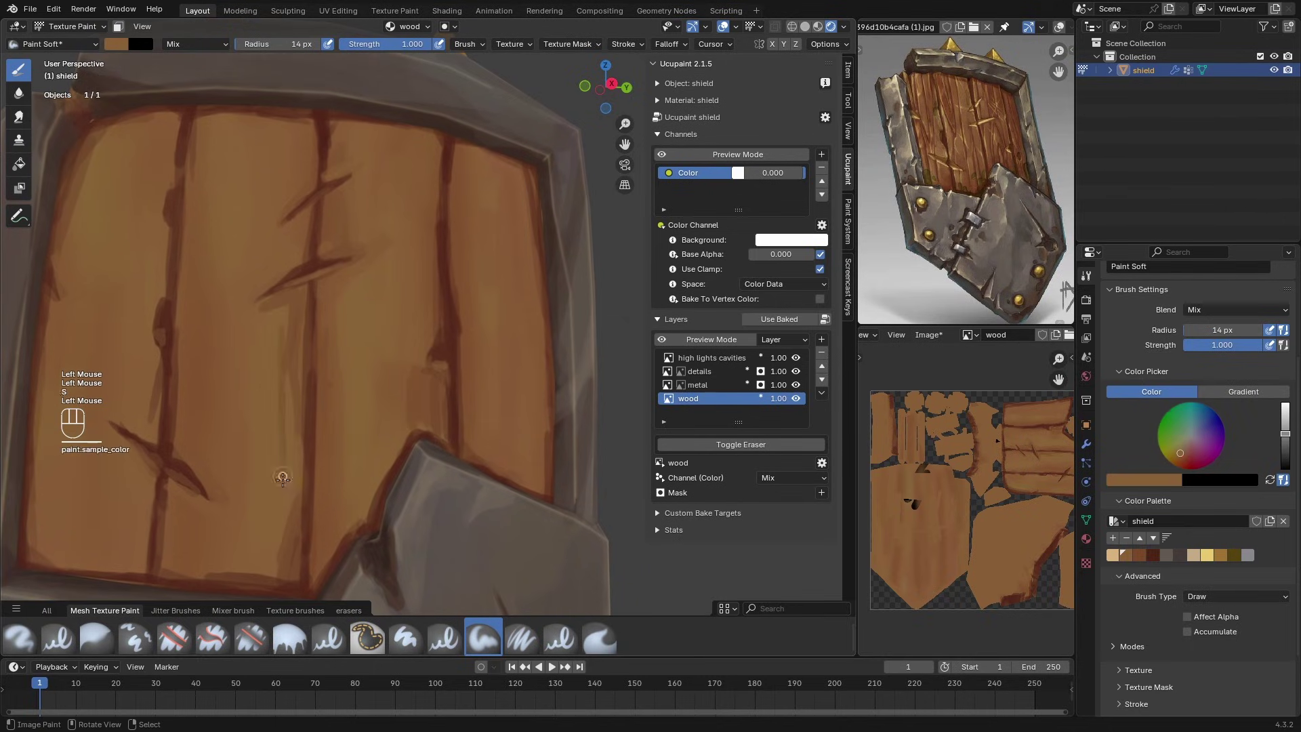
pyautogui.press('s')
pyautogui.scroll(-2, 300, 391)
pyautogui.moveTo(300, 390)
pyautogui.mouseDown(button='middle')
pyautogui.moveTo(334, 339)
pyautogui.moveTo(345, 379)
pyautogui.moveTo(377, 363)
pyautogui.mouseUp(button='middle')
pyautogui.click(386, 259)
pyautogui.press('s')
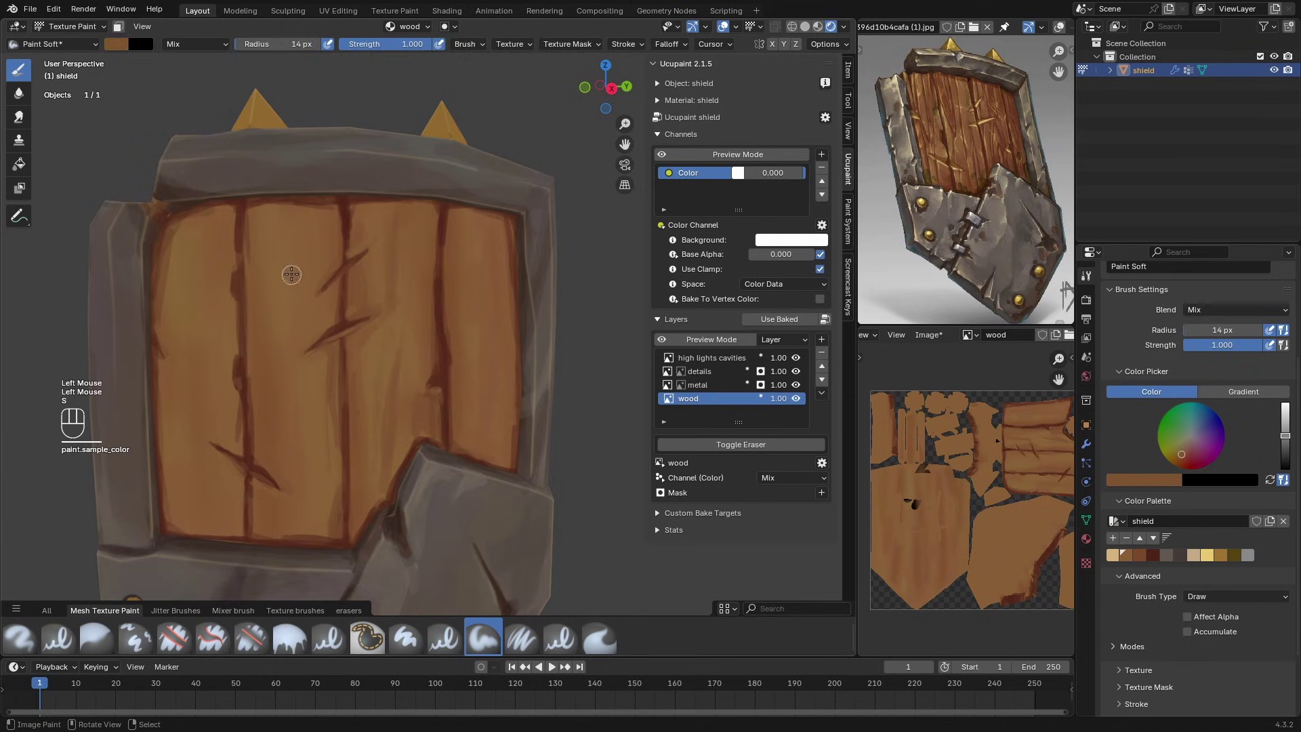
# Step: Paint fine vertical wood grain streaks across all the planks with an 8 px brush and sampled browns
pyautogui.moveTo(297, 331); pyautogui.dragTo(291, 353, button='middle')
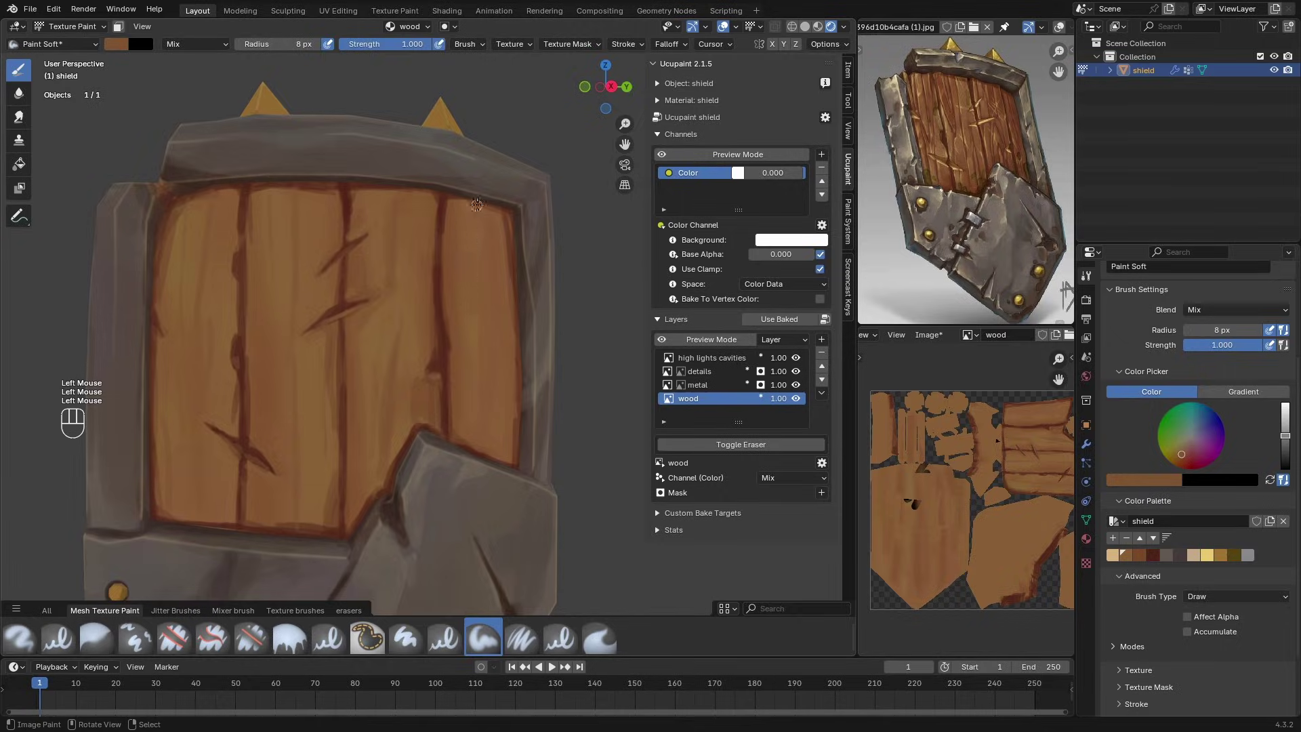
pyautogui.moveTo(483, 398); pyautogui.dragTo(495, 365, button='middle')
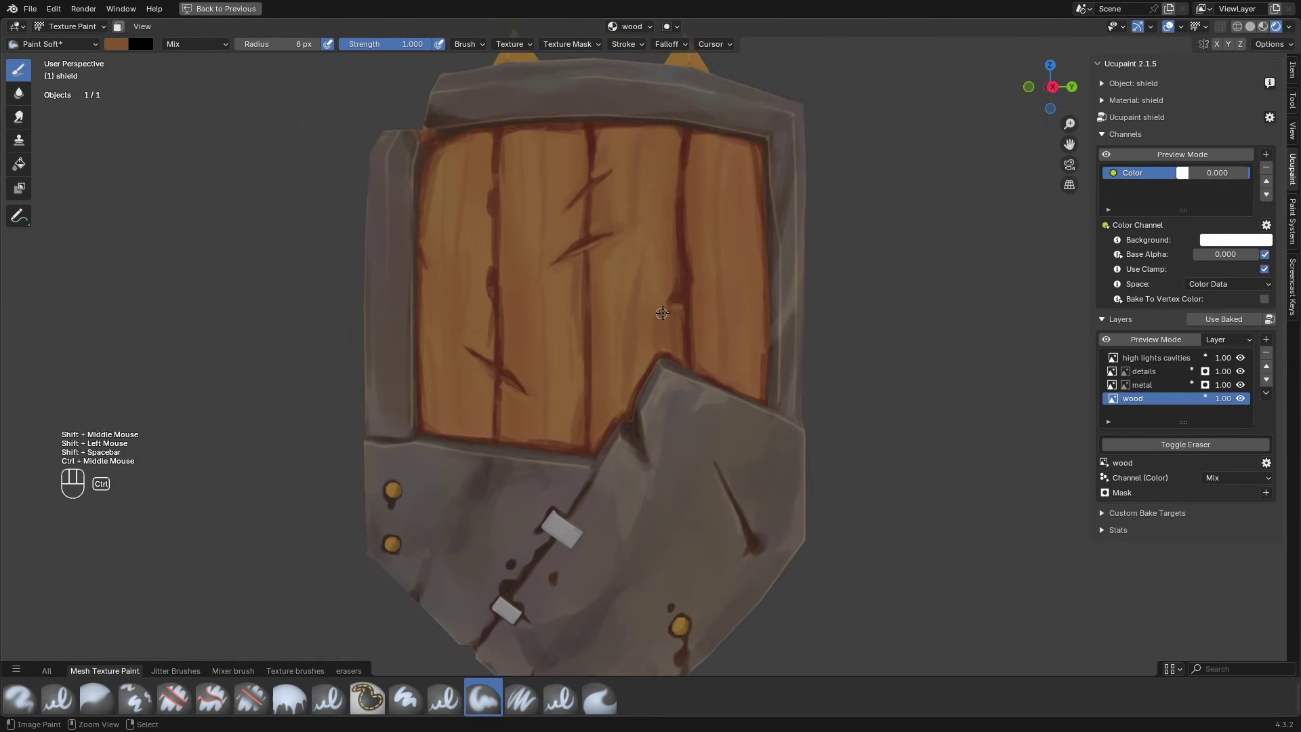
pyautogui.press('s')
pyautogui.press('s')
pyautogui.hotkey('shift', 'f')
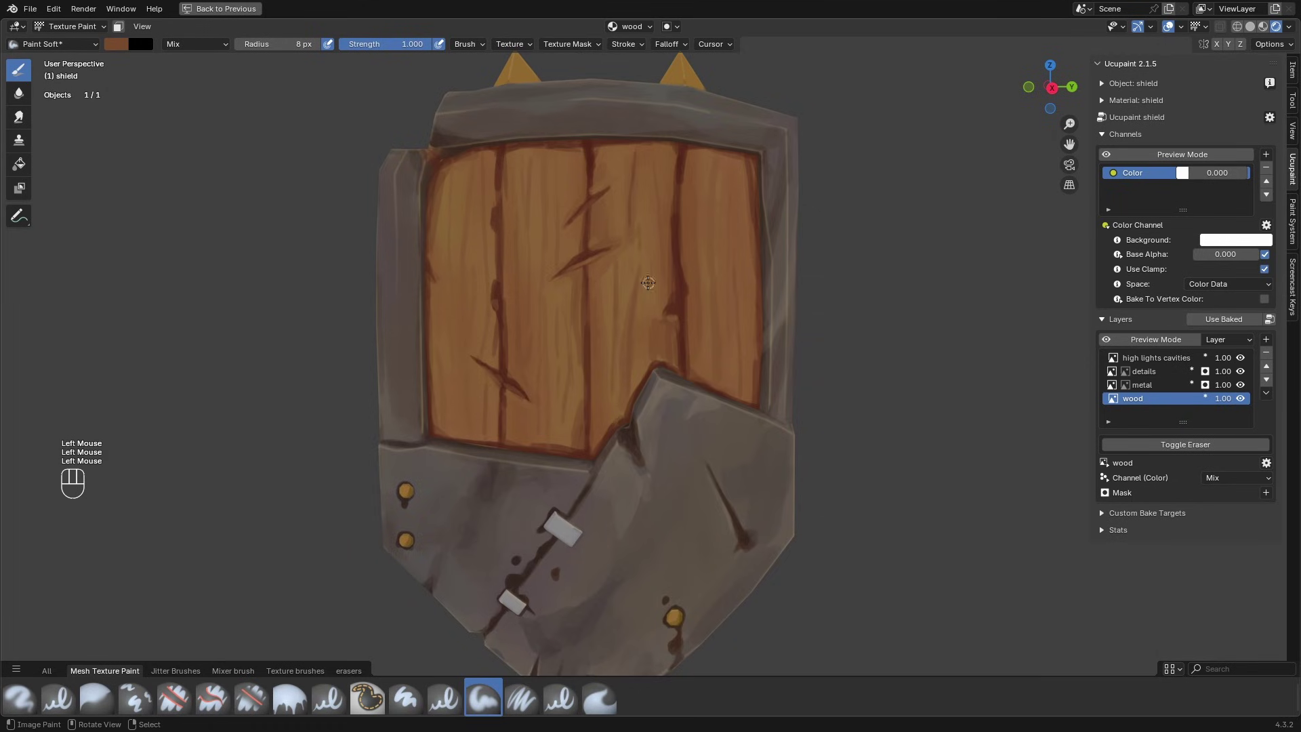
pyautogui.keyDown('ctrl'); pyautogui.moveTo(699, 250); pyautogui.dragTo(699, 284, button='middle'); pyautogui.keyUp('ctrl')
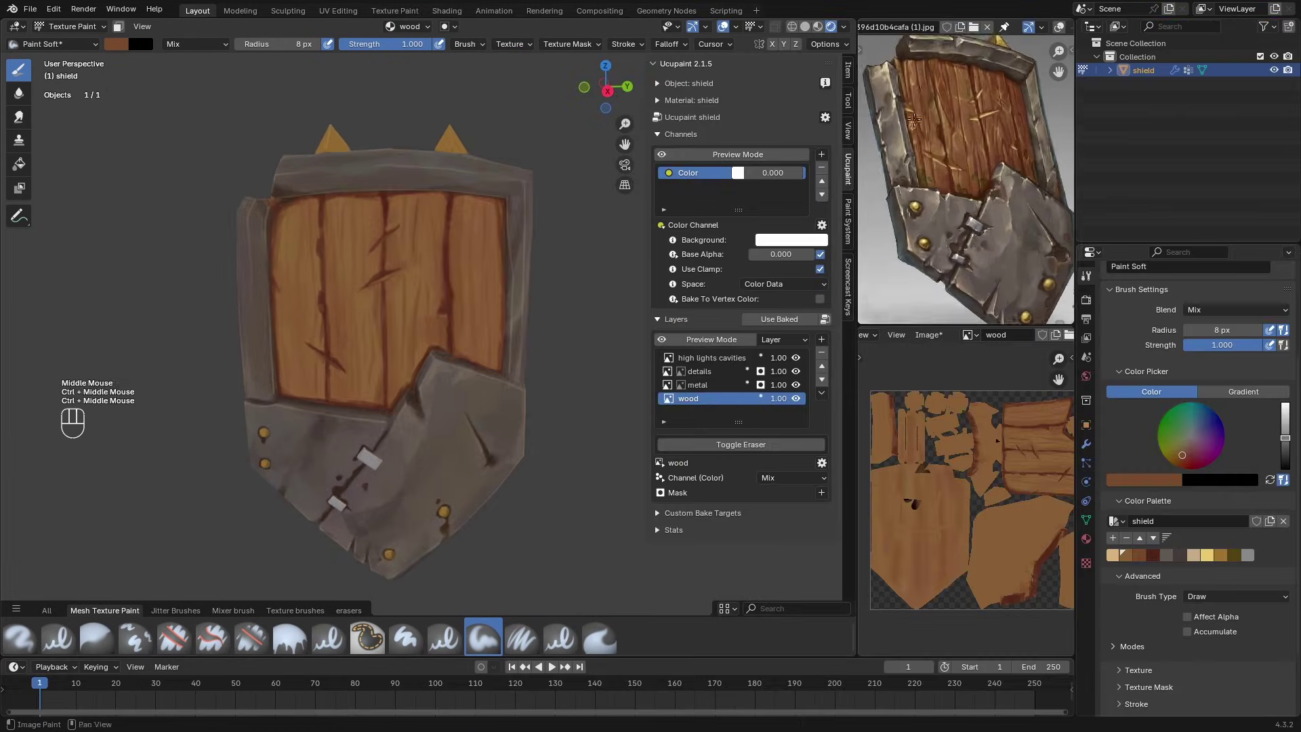
# Step: Paint dark red-brown streaks at the left plank's upper corner and along the wood's top edge with a 12 px brush
pyautogui.hotkey('shift', 'x')
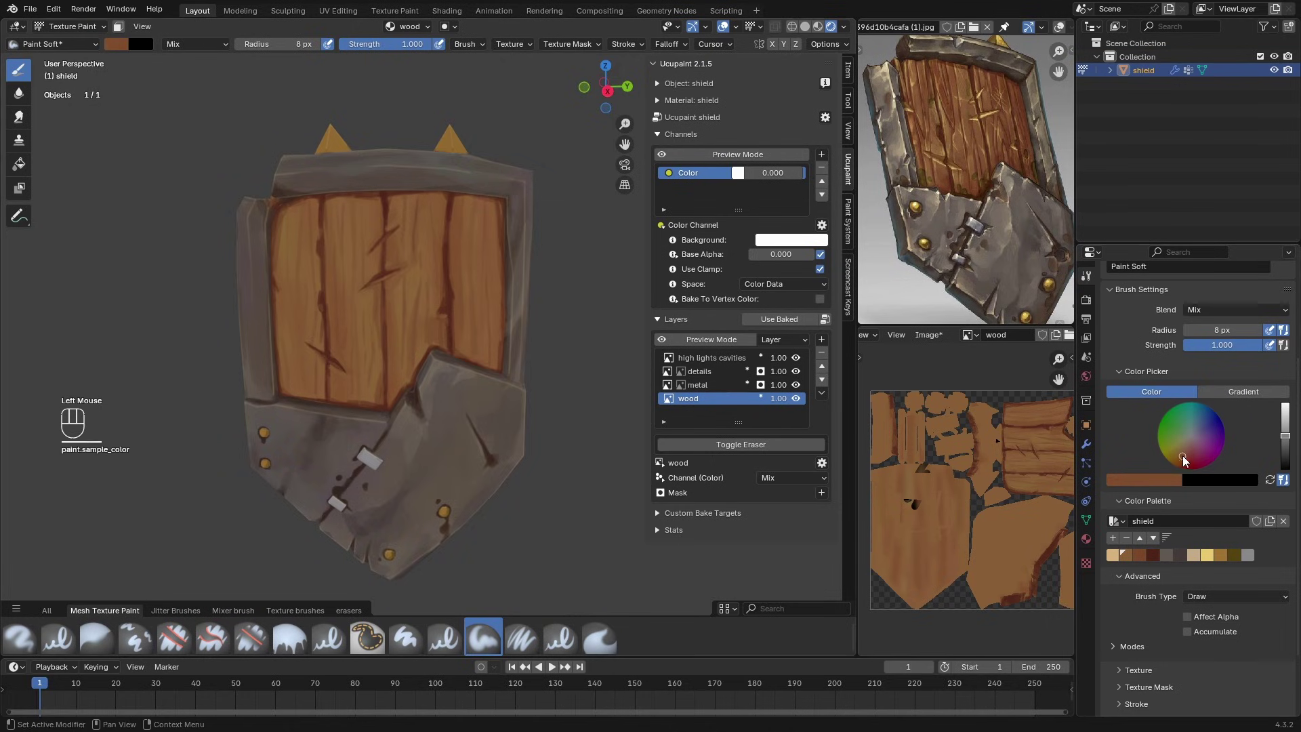
pyautogui.press('f')
pyautogui.moveTo(318, 271)
pyautogui.keyDown('ctrl'); pyautogui.mouseDown(button='middle')
pyautogui.moveTo(302, 214)
pyautogui.moveTo(379, 261)
pyautogui.mouseUp(button='middle'); pyautogui.keyUp('ctrl')
pyautogui.click(337, 348)
pyautogui.moveTo(337, 349); pyautogui.dragTo(320, 209, button='middle')
pyautogui.hotkey('shift', 'x')
pyautogui.moveTo(313, 197); pyautogui.dragTo(313, 223)
pyautogui.hotkey('shift', 'x')
pyautogui.hotkey('shift', 'x')
pyautogui.moveTo(312, 210); pyautogui.dragTo(333, 192, button='middle')
pyautogui.press('s')
pyautogui.press('s')
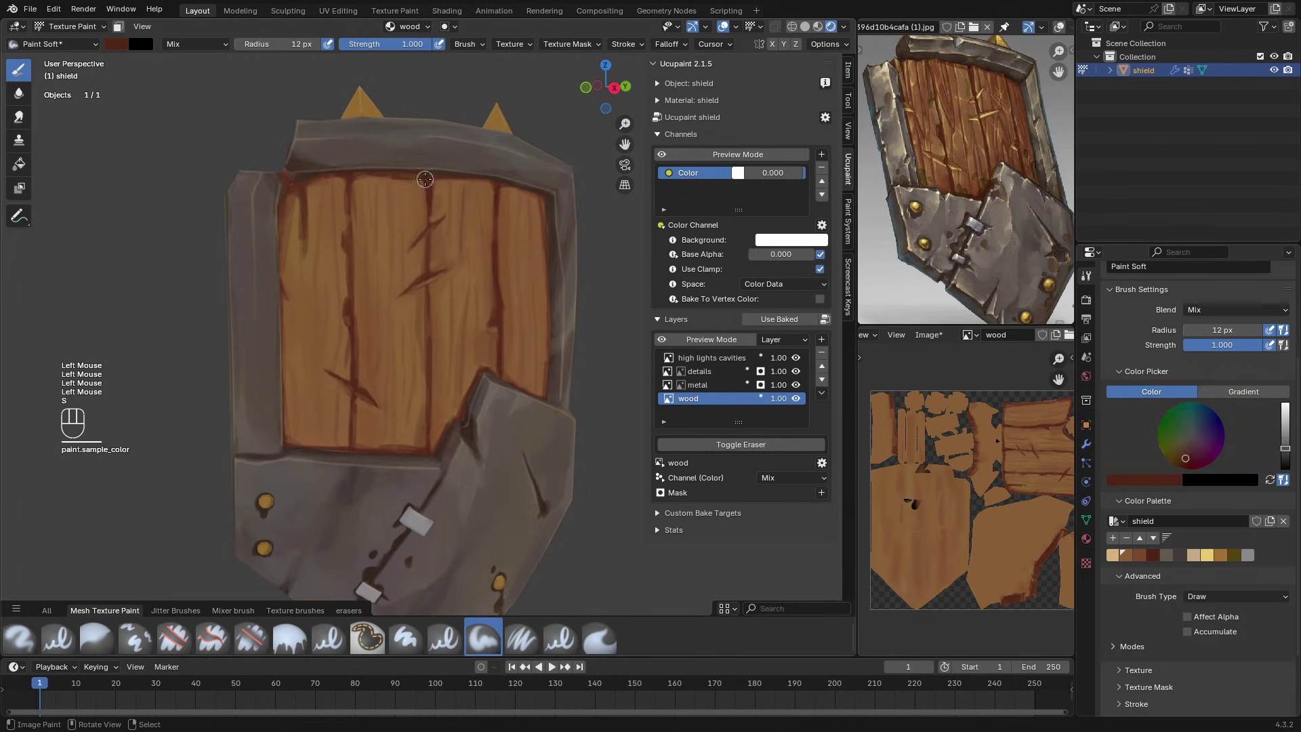
# Step: Shade the left plank's outer edge with sampled darker browns using a 20 px brush
pyautogui.press('f')
pyautogui.press('s')
pyautogui.moveTo(296, 232)
pyautogui.mouseDown()
pyautogui.moveTo(294, 210)
pyautogui.moveTo(290, 288)
pyautogui.mouseUp()
pyautogui.moveTo(306, 269); pyautogui.dragTo(300, 274, button='middle')
pyautogui.press('s')
pyautogui.moveTo(294, 275); pyautogui.dragTo(294, 227)
pyautogui.press('s')
pyautogui.moveTo(332, 185); pyautogui.dragTo(324, 187, button='middle')
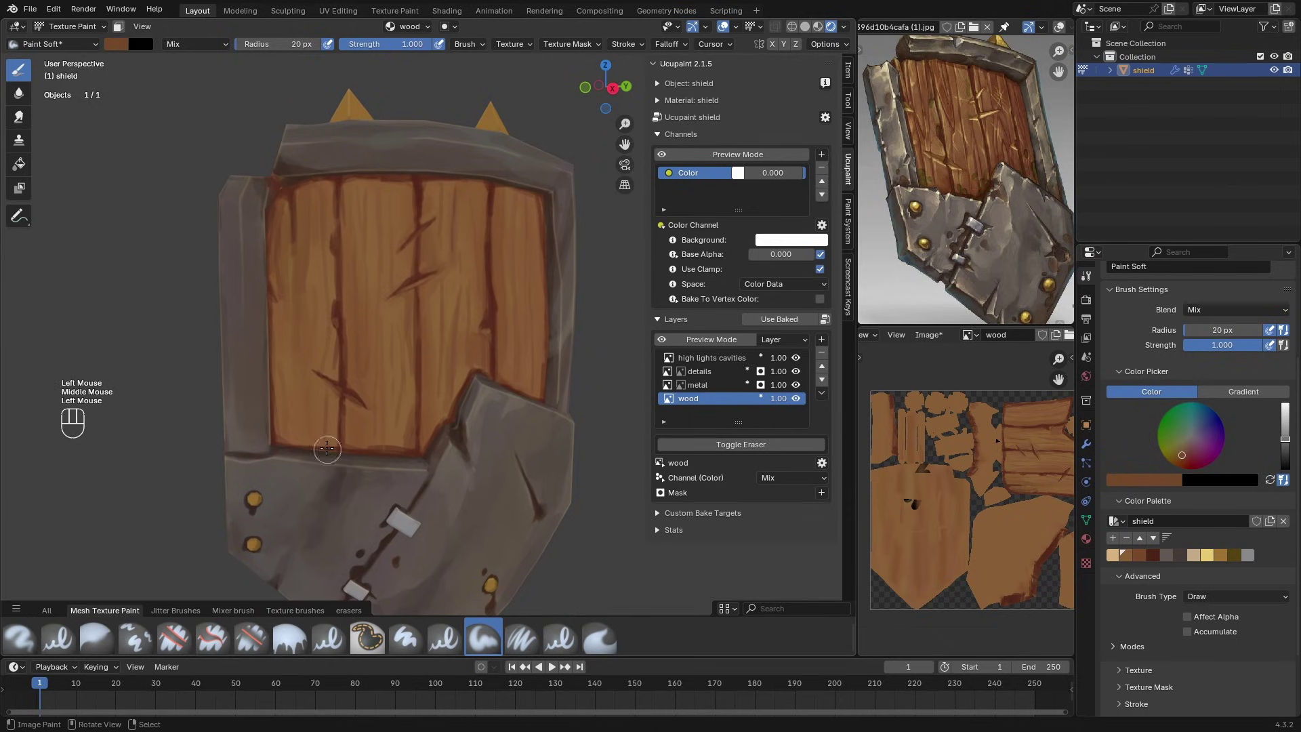
# Step: Shade the bottom of the left planks with sampled brown, and the left plank's upper corner with a 28 px brush
pyautogui.press('s')
pyautogui.moveTo(327, 449)
pyautogui.mouseDown()
pyautogui.moveTo(345, 420)
pyautogui.moveTo(325, 396)
pyautogui.mouseUp()
pyautogui.press('s')
pyautogui.press('f')
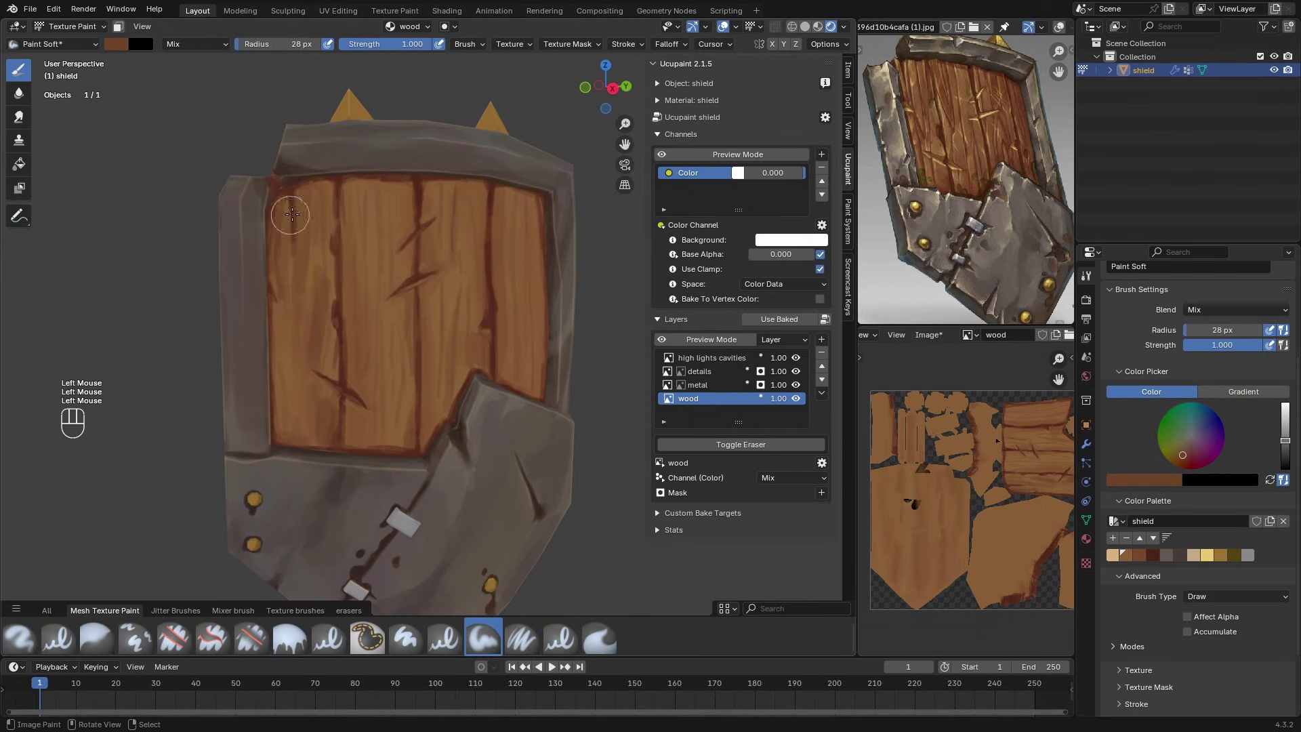
pyautogui.press('s')
pyautogui.press('s')
# Step: Darken the upper corner of the right plank with sampled red-brown strokes
pyautogui.press('s')
pyautogui.moveTo(532, 203); pyautogui.dragTo(531, 203)
pyautogui.press('s')
pyautogui.moveTo(527, 210); pyautogui.dragTo(525, 195)
pyautogui.moveTo(523, 201); pyautogui.dragTo(516, 190)
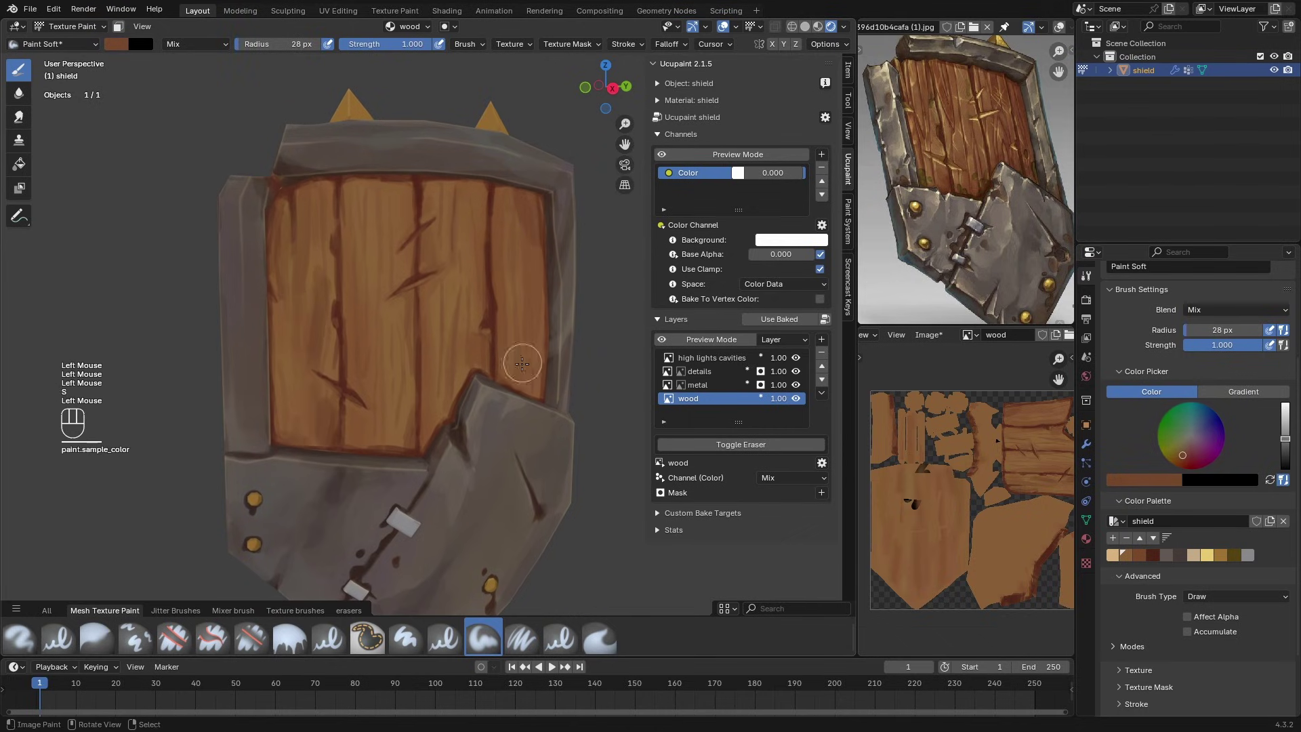
# Step: Shade the right plank's lower end and outer edge above the metal plate with sampled browns
pyautogui.press('s')
pyautogui.moveTo(511, 383); pyautogui.dragTo(526, 391)
pyautogui.press('s')
pyautogui.moveTo(529, 392); pyautogui.dragTo(535, 377)
pyautogui.moveTo(536, 373); pyautogui.dragTo(539, 357)
pyautogui.press('s')
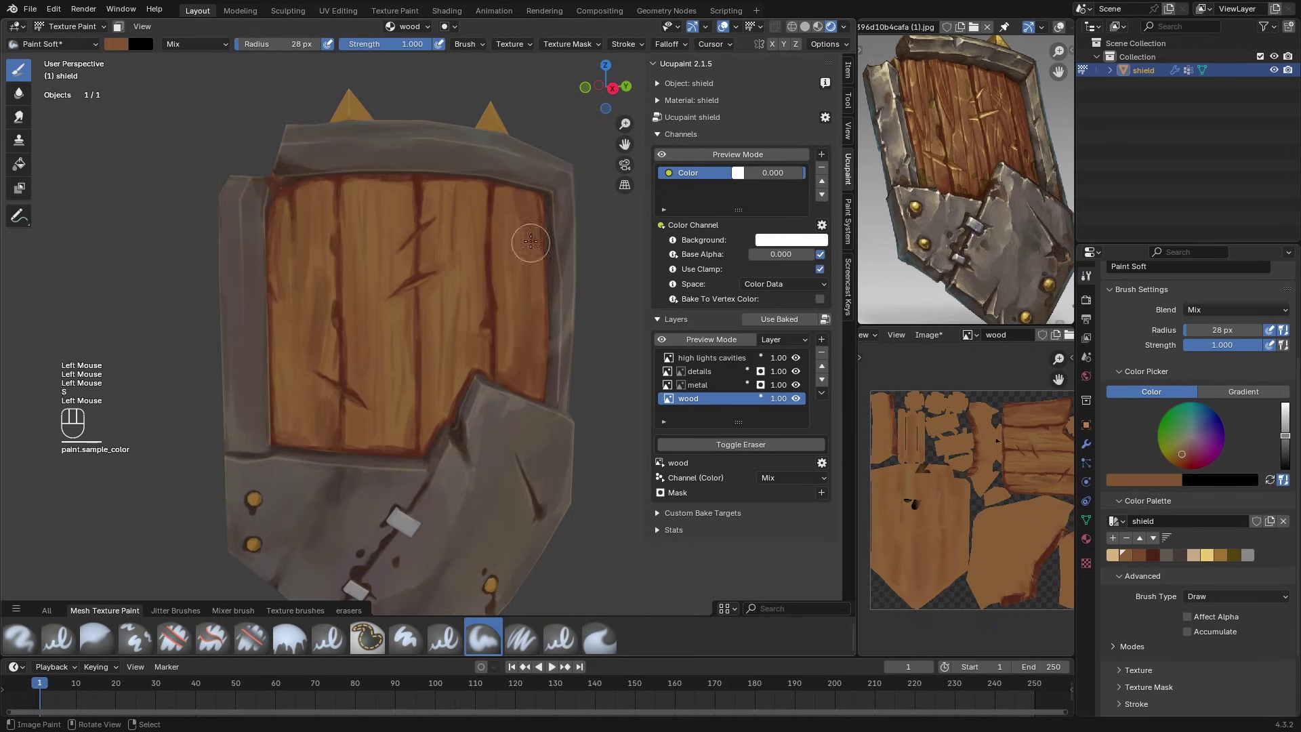
pyautogui.press('s')
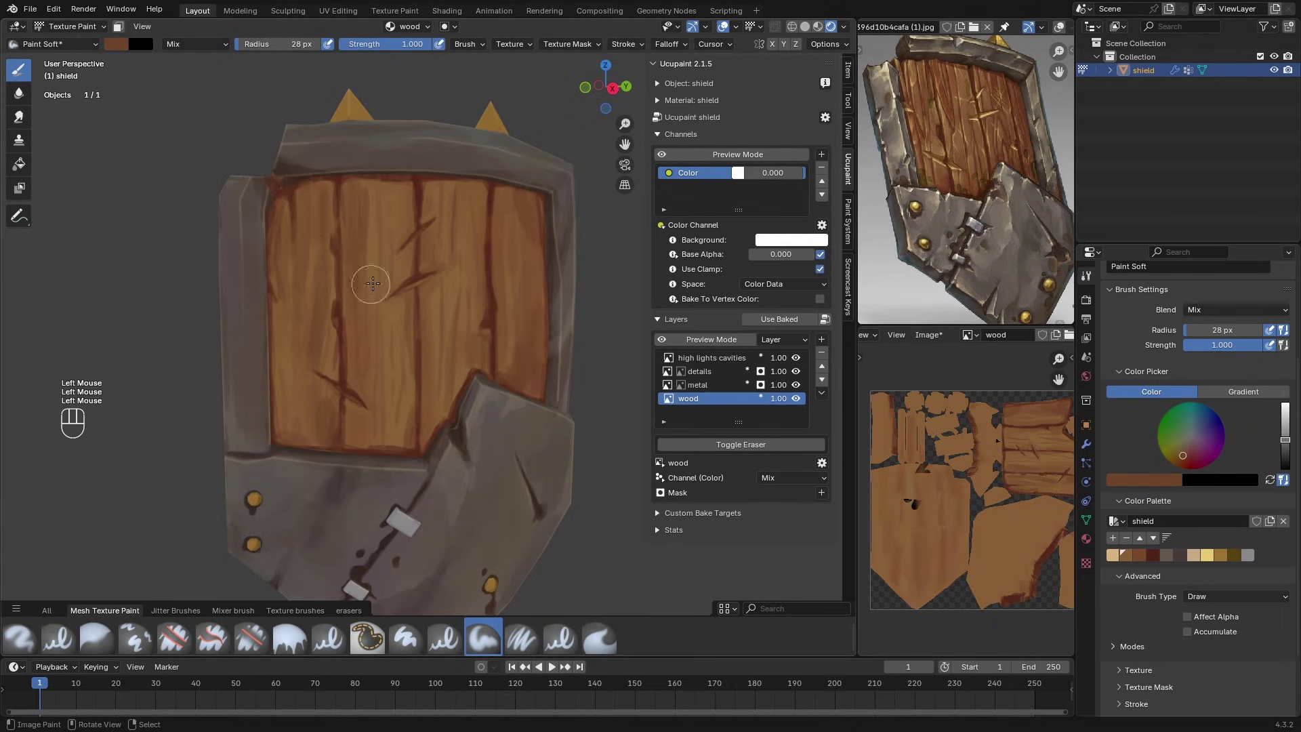
# Step: Shade the middle and top of the left plank with sampled medium and dark brown strokes at 28 px
pyautogui.moveTo(397, 325); pyautogui.dragTo(390, 310, button='middle')
pyautogui.press('s')
pyautogui.moveTo(310, 279); pyautogui.dragTo(309, 293)
pyautogui.press('s')
pyautogui.press('s')
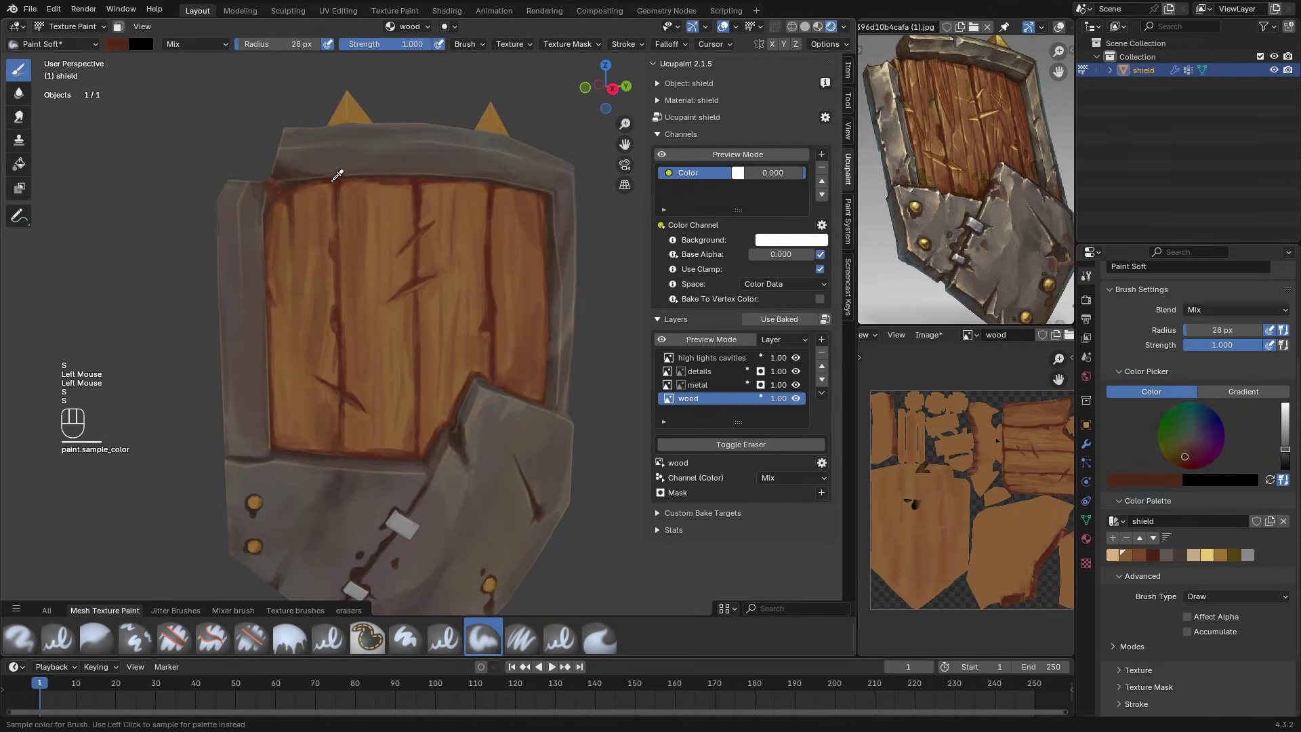
pyautogui.moveTo(314, 190); pyautogui.dragTo(313, 205)
pyautogui.moveTo(315, 201); pyautogui.dragTo(313, 224)
pyautogui.press('s')
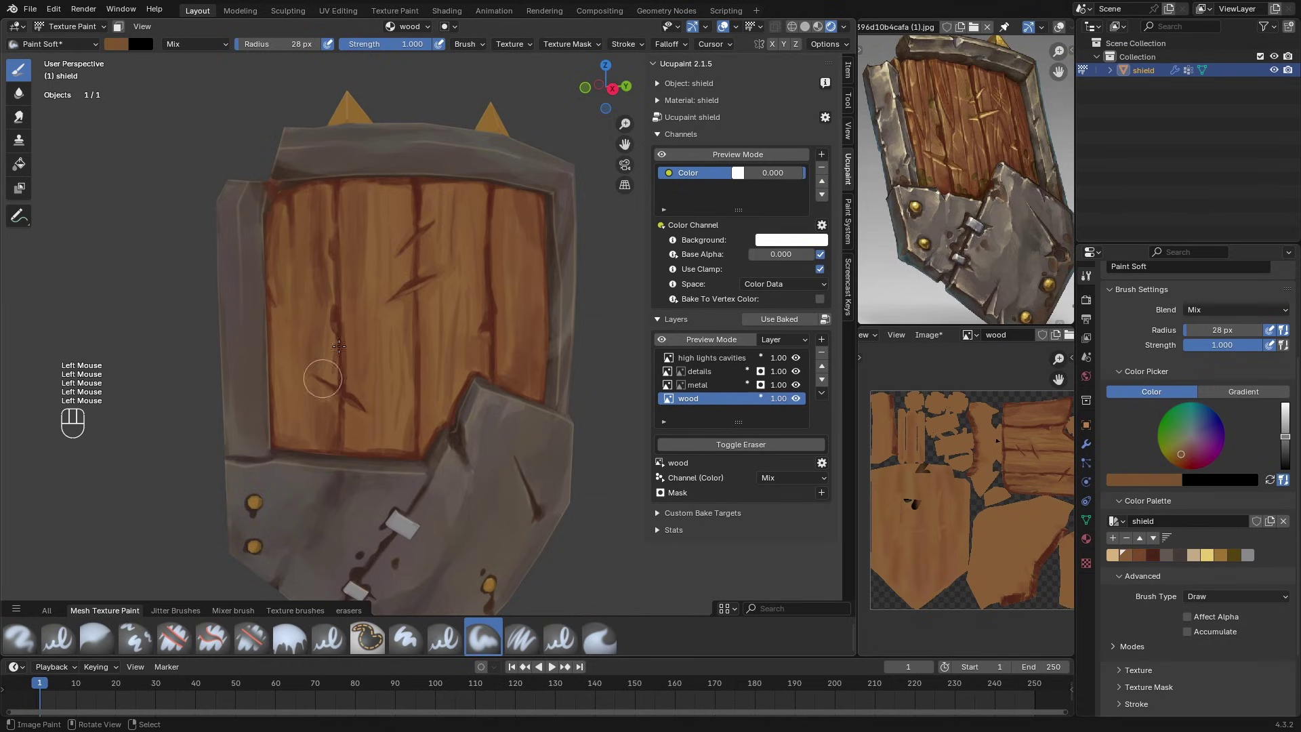
# Step: Draw thin dark red-brown grain lines down the planks with an 8 px brush
pyautogui.press('s')
pyautogui.press('s')
pyautogui.press('s')
pyautogui.press('s')
pyautogui.press('s')
pyautogui.moveTo(375, 377)
pyautogui.keyDown('shift'); pyautogui.mouseDown(button='middle')
pyautogui.moveTo(385, 343)
pyautogui.moveTo(409, 395)
pyautogui.mouseUp(button='middle'); pyautogui.keyUp('shift')
pyautogui.press('s')
pyautogui.moveTo(411, 278); pyautogui.dragTo(411, 379)
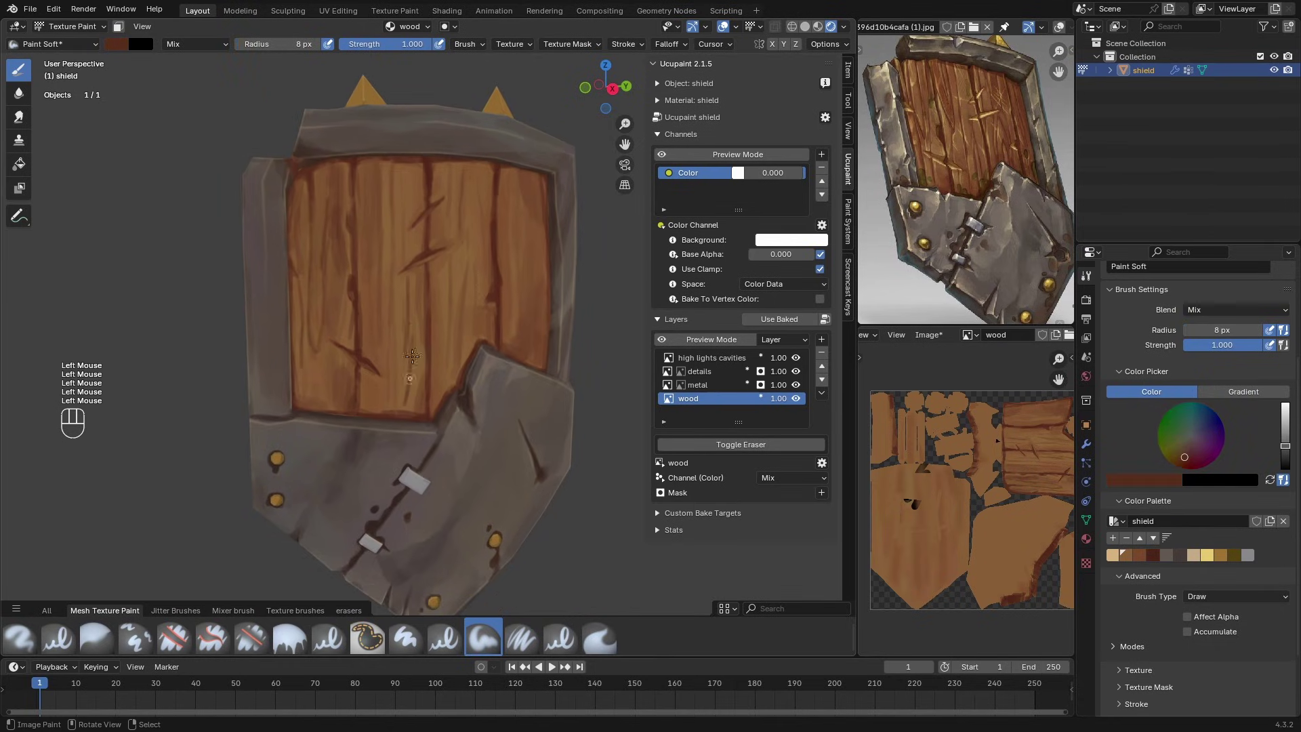
pyautogui.moveTo(453, 248); pyautogui.dragTo(417, 246, button='middle')
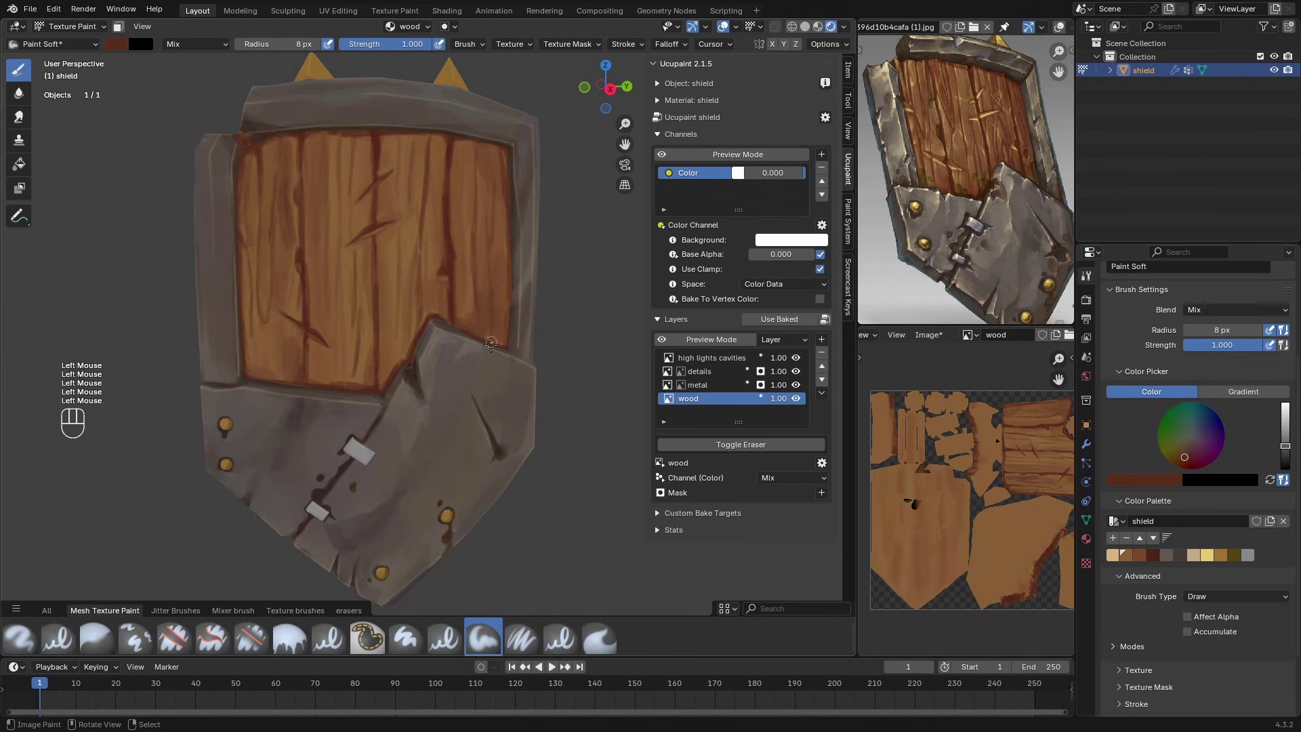
# Step: Darken the world background color to near black and return to the brush settings
pyautogui.keyDown('ctrl'); pyautogui.moveTo(491, 344); pyautogui.dragTo(490, 379, button='middle'); pyautogui.keyUp('ctrl')
pyautogui.click(1086, 375)
pyautogui.click(1225, 391)
pyautogui.moveTo(1266, 237); pyautogui.dragTo(1265, 264)
pyautogui.keyDown('ctrl'); pyautogui.moveTo(433, 305); pyautogui.dragTo(434, 295, button='middle'); pyautogui.keyUp('ctrl')
pyautogui.click(1085, 275)
pyautogui.moveTo(416, 291)
pyautogui.keyDown('ctrl'); pyautogui.mouseDown(button='middle')
pyautogui.moveTo(415, 259)
pyautogui.moveTo(424, 302)
pyautogui.mouseUp(button='middle'); pyautogui.keyUp('ctrl')
# Step: Add thin dark red-brown strokes to the top of the right plank gap and to the crack on the wood's left edge
pyautogui.press('s')
pyautogui.moveTo(449, 169)
pyautogui.mouseDown()
pyautogui.moveTo(450, 197)
pyautogui.moveTo(448, 183)
pyautogui.mouseUp()
pyautogui.moveTo(434, 271); pyautogui.dragTo(423, 272, button='middle')
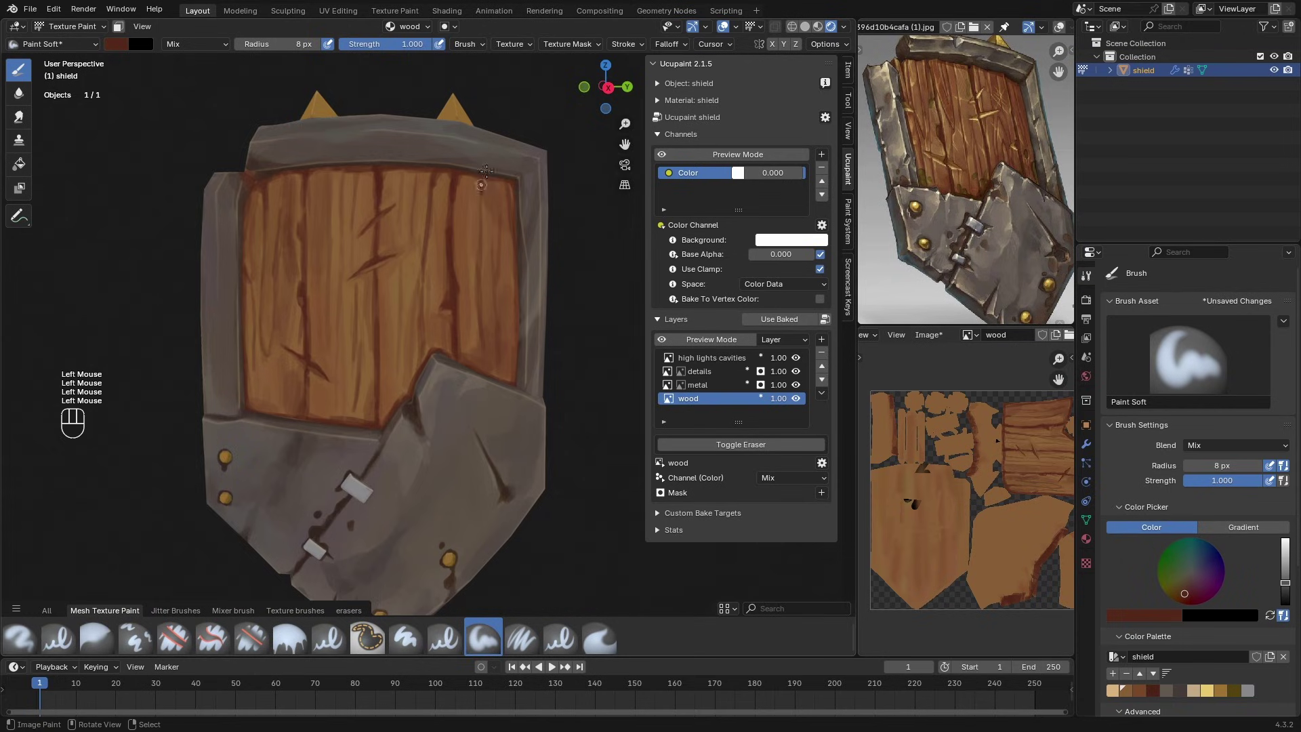
pyautogui.moveTo(311, 400); pyautogui.dragTo(311, 396, button='middle')
pyautogui.press('s')
pyautogui.moveTo(246, 261); pyautogui.dragTo(246, 275)
pyautogui.press('s')
pyautogui.moveTo(244, 261); pyautogui.dragTo(244, 276)
pyautogui.moveTo(243, 271); pyautogui.dragTo(244, 282)
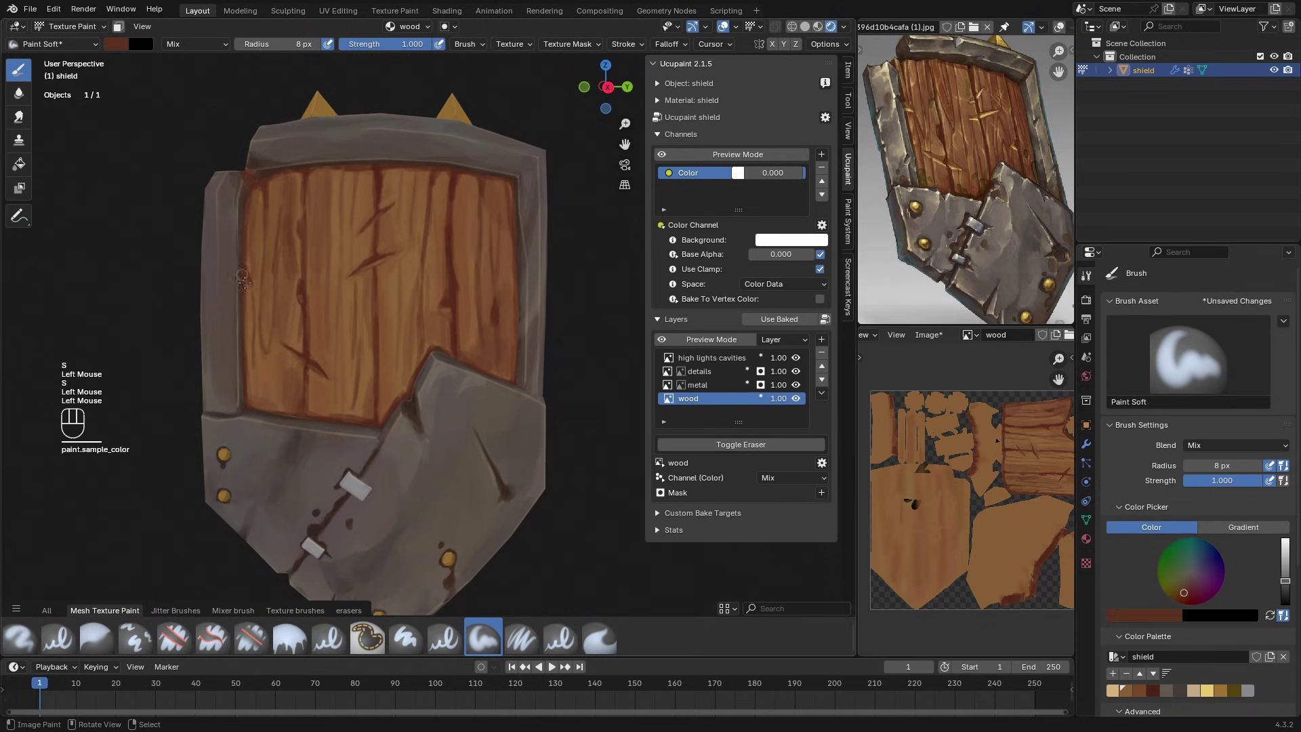
# Step: On the high lights cavities layer, paint sampled grey highlights on the left metal plate around the rivets and lower edge, softening them with Erase Alpha
pyautogui.click(711, 357)
pyautogui.keyDown('ctrl'); pyautogui.moveTo(271, 379); pyautogui.dragTo(271, 352, button='middle'); pyautogui.keyUp('ctrl')
pyautogui.press('e')
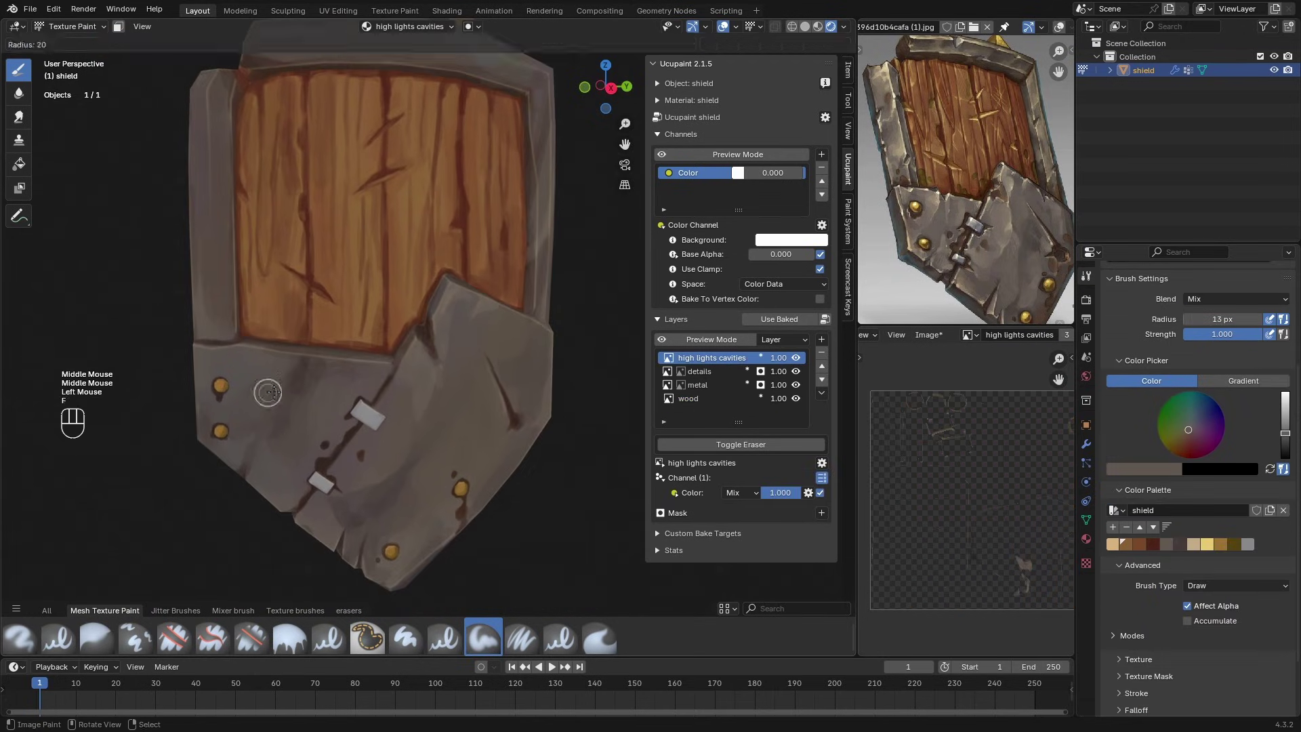
pyautogui.press('s')
pyautogui.click(264, 412)
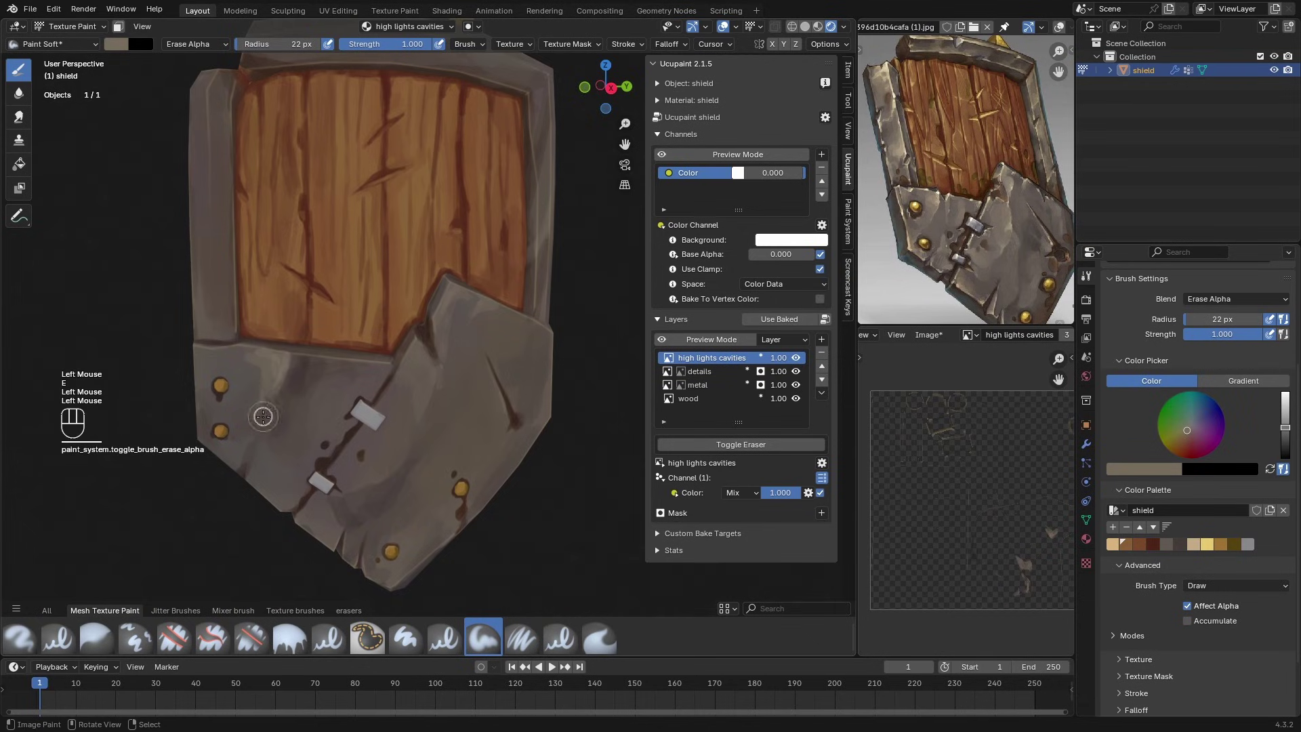
pyautogui.moveTo(265, 411)
pyautogui.mouseDown(button='middle')
pyautogui.moveTo(274, 354)
pyautogui.moveTo(311, 443)
pyautogui.moveTo(297, 437)
pyautogui.mouseUp(button='middle')
pyautogui.press('e')
pyautogui.press('e')
pyautogui.press('e')
pyautogui.moveTo(249, 463); pyautogui.dragTo(287, 485)
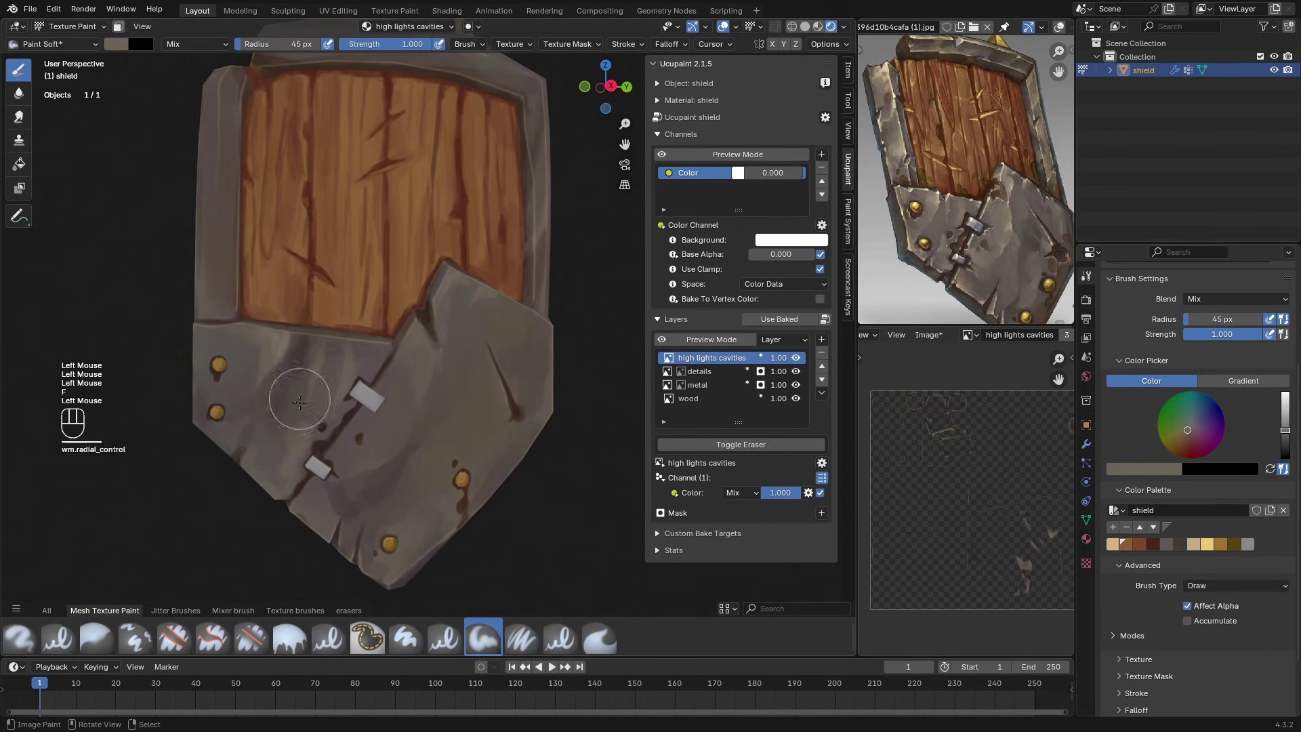
# Step: Brush broad grey highlights over the left and central parts of the lower metal plate with a 45 px brush
pyautogui.keyDown('shift'); pyautogui.moveTo(300, 402); pyautogui.dragTo(291, 411, button='middle'); pyautogui.keyUp('shift')
pyautogui.moveTo(291, 411); pyautogui.dragTo(261, 392)
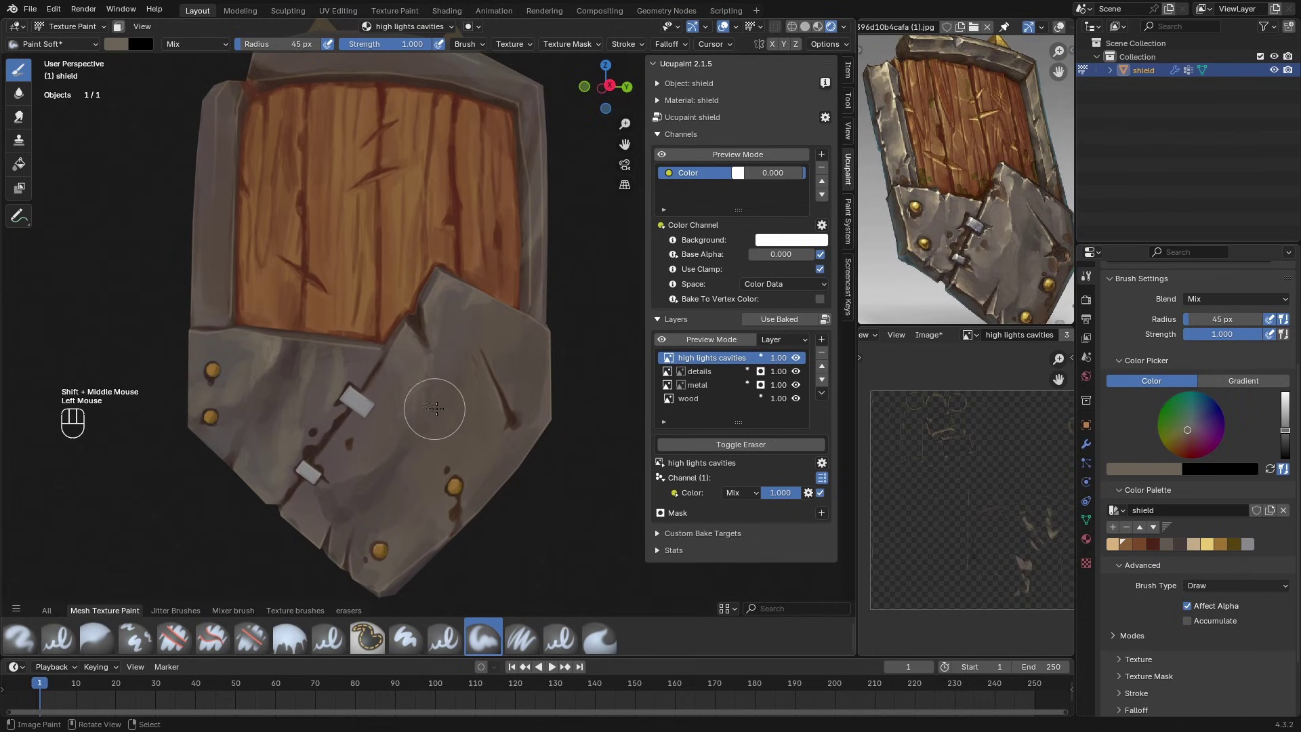
pyautogui.moveTo(407, 433); pyautogui.dragTo(392, 447)
pyautogui.moveTo(392, 448); pyautogui.dragTo(417, 437, button='middle')
# Step: Paint sampled grey highlights on the right metal plate, compare the layer on and off, and erase the excess with a 28 px brush
pyautogui.press('s')
pyautogui.press('e')
pyautogui.moveTo(437, 389)
pyautogui.mouseDown(button='middle')
pyautogui.moveTo(473, 415)
pyautogui.moveTo(473, 374)
pyautogui.mouseUp(button='middle')
pyautogui.press('s')
pyautogui.moveTo(473, 374)
pyautogui.keyDown('shift'); pyautogui.mouseDown(button='middle')
pyautogui.moveTo(450, 371)
pyautogui.moveTo(468, 366)
pyautogui.mouseUp(button='middle'); pyautogui.keyUp('shift')
pyautogui.click(796, 357)
pyautogui.click(796, 358)
pyautogui.press('f')
pyautogui.keyDown('ctrl'); pyautogui.moveTo(468, 365); pyautogui.dragTo(479, 325, button='middle'); pyautogui.keyUp('ctrl')
pyautogui.press('e')
pyautogui.moveTo(478, 380); pyautogui.dragTo(491, 423)
pyautogui.press('e')
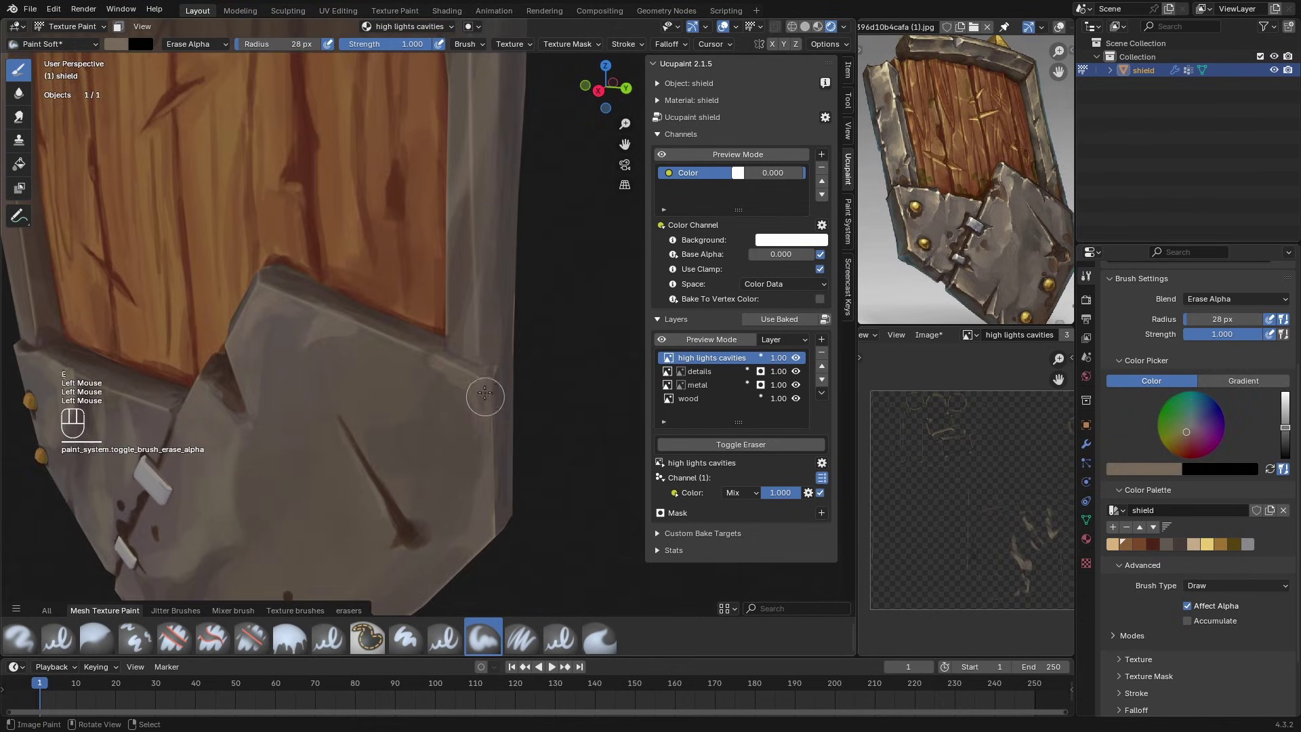
# Step: Refine the highlights along the right metal plate's outer edge, alternating between painting and erasing alpha
pyautogui.moveTo(485, 394); pyautogui.dragTo(450, 403, button='middle')
pyautogui.press('e')
pyautogui.press('e')
pyautogui.moveTo(407, 359)
pyautogui.mouseDown(button='middle')
pyautogui.moveTo(386, 346)
pyautogui.moveTo(407, 318)
pyautogui.mouseUp(button='middle')
pyautogui.press('e')
pyautogui.press('e')
pyautogui.moveTo(479, 366)
pyautogui.keyDown('ctrl'); pyautogui.mouseDown(button='middle')
pyautogui.moveTo(488, 420)
pyautogui.moveTo(497, 414)
pyautogui.mouseUp(button='middle'); pyautogui.keyUp('ctrl')
pyautogui.moveTo(474, 406); pyautogui.dragTo(489, 437, button='middle')
pyautogui.press('e')
pyautogui.press('s')
# Step: Touch up the highlights on the left metal frame strip's upper end, alternating between painting and Erase Alpha
pyautogui.keyDown('shift'); pyautogui.moveTo(348, 441); pyautogui.dragTo(360, 462, button='middle'); pyautogui.keyUp('shift')
pyautogui.click(253, 231)
pyautogui.click(252, 226)
pyautogui.moveTo(272, 285); pyautogui.dragTo(282, 214, button='middle')
pyautogui.press('e')
pyautogui.click(282, 214)
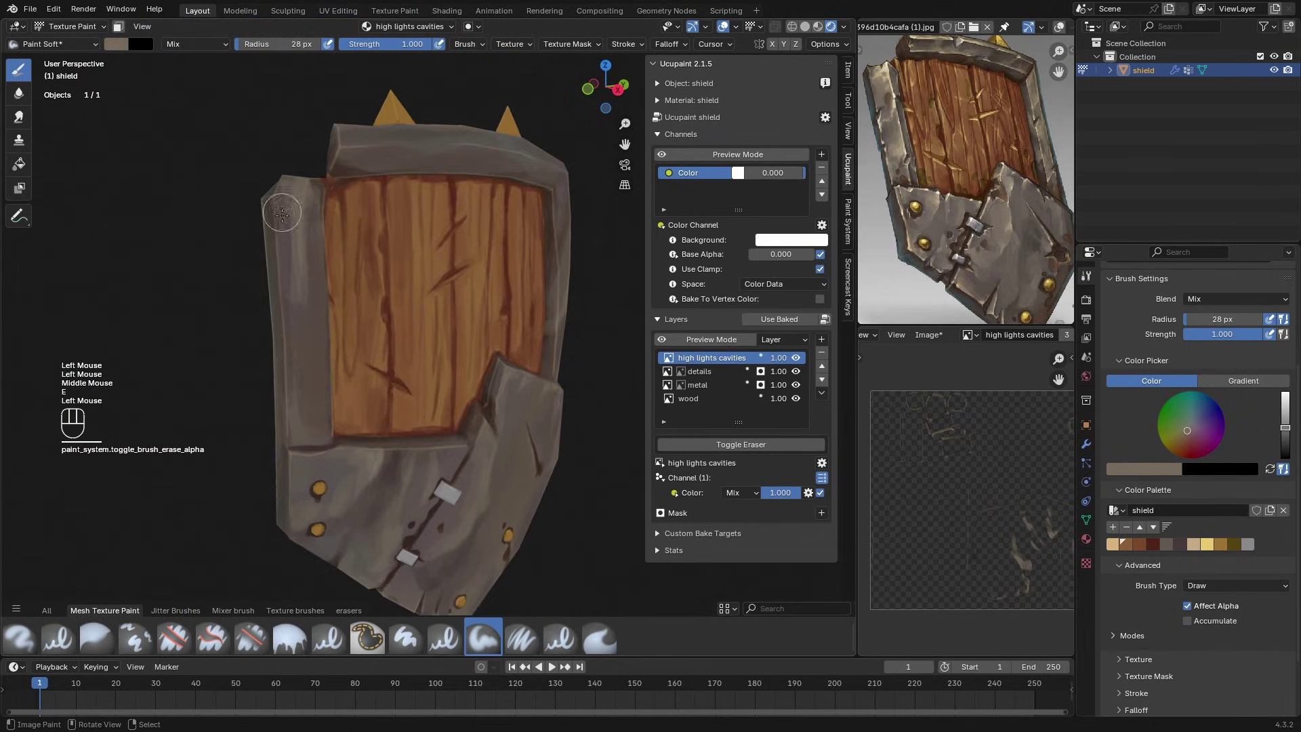
pyautogui.moveTo(288, 324)
pyautogui.mouseDown(button='middle')
pyautogui.moveTo(377, 304)
pyautogui.moveTo(415, 247)
pyautogui.moveTo(436, 247)
pyautogui.moveTo(241, 316)
pyautogui.moveTo(306, 466)
pyautogui.moveTo(269, 185)
pyautogui.mouseUp(button='middle')
pyautogui.press('e')
pyautogui.click(267, 202)
# Step: Paint light tan palette highlights along the left frame strip's top corner and inner edge with a 16 px brush, alternating with Erase Alpha
pyautogui.keyDown('ctrl'); pyautogui.moveTo(269, 184); pyautogui.dragTo(288, 242, button='middle'); pyautogui.keyUp('ctrl')
pyautogui.press('f')
pyautogui.click(284, 241)
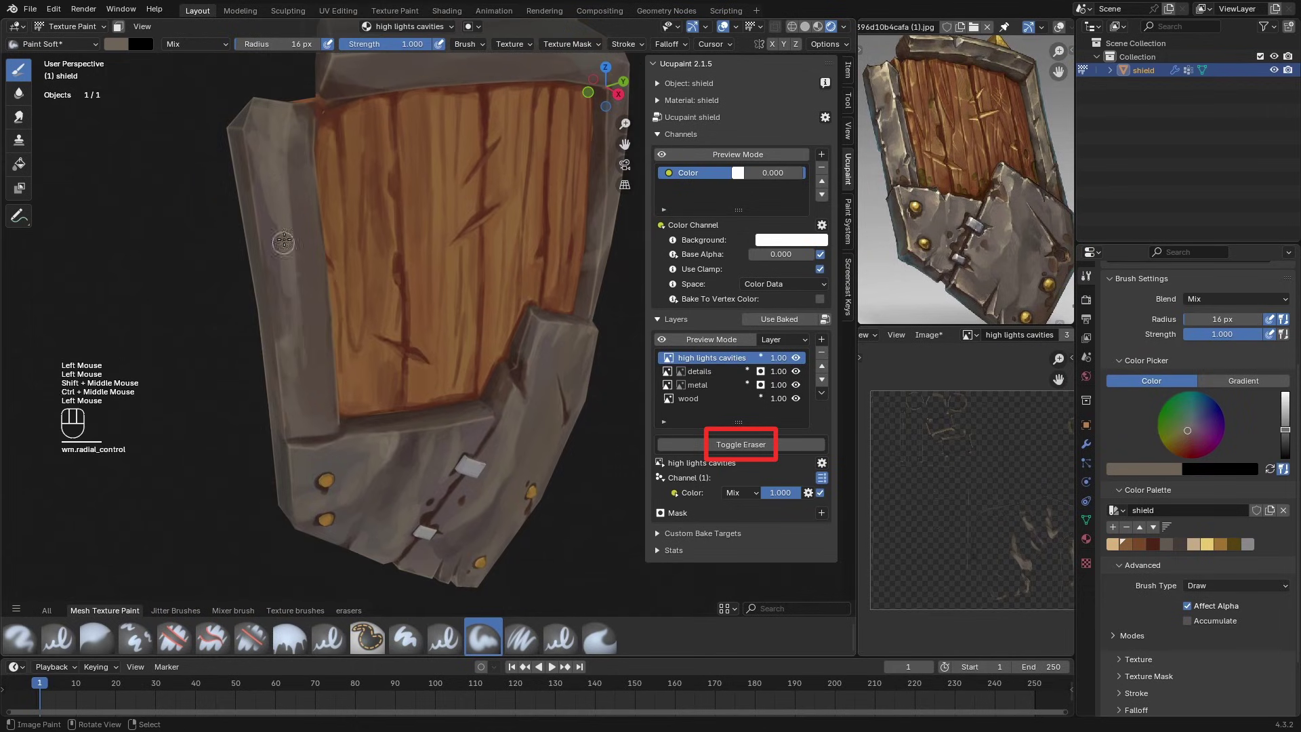
pyautogui.moveTo(275, 308); pyautogui.dragTo(291, 417, button='middle')
pyautogui.moveTo(291, 417)
pyautogui.mouseDown(button='middle')
pyautogui.moveTo(433, 334)
pyautogui.moveTo(444, 406)
pyautogui.mouseUp(button='middle')
pyautogui.moveTo(444, 406)
pyautogui.keyDown('shift'); pyautogui.mouseDown(button='middle')
pyautogui.moveTo(456, 332)
pyautogui.moveTo(498, 318)
pyautogui.moveTo(498, 251)
pyautogui.mouseUp(button='middle'); pyautogui.keyUp('shift')
pyautogui.keyDown('shift'); pyautogui.moveTo(498, 250); pyautogui.dragTo(522, 325, button='middle'); pyautogui.keyUp('shift')
pyautogui.click(1193, 544)
pyautogui.press('e')
pyautogui.press('f')
pyautogui.click(356, 203)
pyautogui.keyDown('shift'); pyautogui.moveTo(354, 268); pyautogui.dragTo(348, 217, button='middle'); pyautogui.keyUp('shift')
pyautogui.moveTo(348, 218); pyautogui.dragTo(356, 288)
pyautogui.moveTo(357, 288)
pyautogui.keyDown('shift'); pyautogui.mouseDown(button='middle')
pyautogui.moveTo(365, 227)
pyautogui.moveTo(349, 221)
pyautogui.mouseUp(button='middle'); pyautogui.keyUp('shift')
pyautogui.moveTo(347, 102); pyautogui.dragTo(350, 166)
# Step: On the metal layer, paint sampled dark shades on the metal frame around the wood
pyautogui.moveTo(424, 395); pyautogui.dragTo(421, 402, button='middle')
pyautogui.keyDown('ctrl'); pyautogui.moveTo(422, 403); pyautogui.dragTo(449, 407, button='middle'); pyautogui.keyUp('ctrl')
pyautogui.keyDown('ctrl'); pyautogui.moveTo(449, 407); pyautogui.dragTo(457, 389, button='middle'); pyautogui.keyUp('ctrl')
pyautogui.moveTo(458, 390)
pyautogui.keyDown('shift'); pyautogui.mouseDown(button='middle')
pyautogui.moveTo(498, 355)
pyautogui.moveTo(482, 387)
pyautogui.moveTo(488, 353)
pyautogui.mouseUp(button='middle'); pyautogui.keyUp('shift')
pyautogui.press('e')
pyautogui.keyDown('ctrl'); pyautogui.moveTo(488, 237); pyautogui.dragTo(706, 389, button='middle'); pyautogui.keyUp('ctrl')
pyautogui.click(706, 390)
pyautogui.press('s')
pyautogui.moveTo(434, 271)
pyautogui.keyDown('shift'); pyautogui.mouseDown(button='middle')
pyautogui.moveTo(461, 332)
pyautogui.moveTo(474, 271)
pyautogui.mouseUp(button='middle'); pyautogui.keyUp('shift')
pyautogui.press('e')
pyautogui.press('s')
pyautogui.click(551, 315)
pyautogui.moveTo(550, 315)
pyautogui.mouseDown(button='middle')
pyautogui.moveTo(189, 205)
pyautogui.moveTo(495, 205)
pyautogui.mouseUp(button='middle')
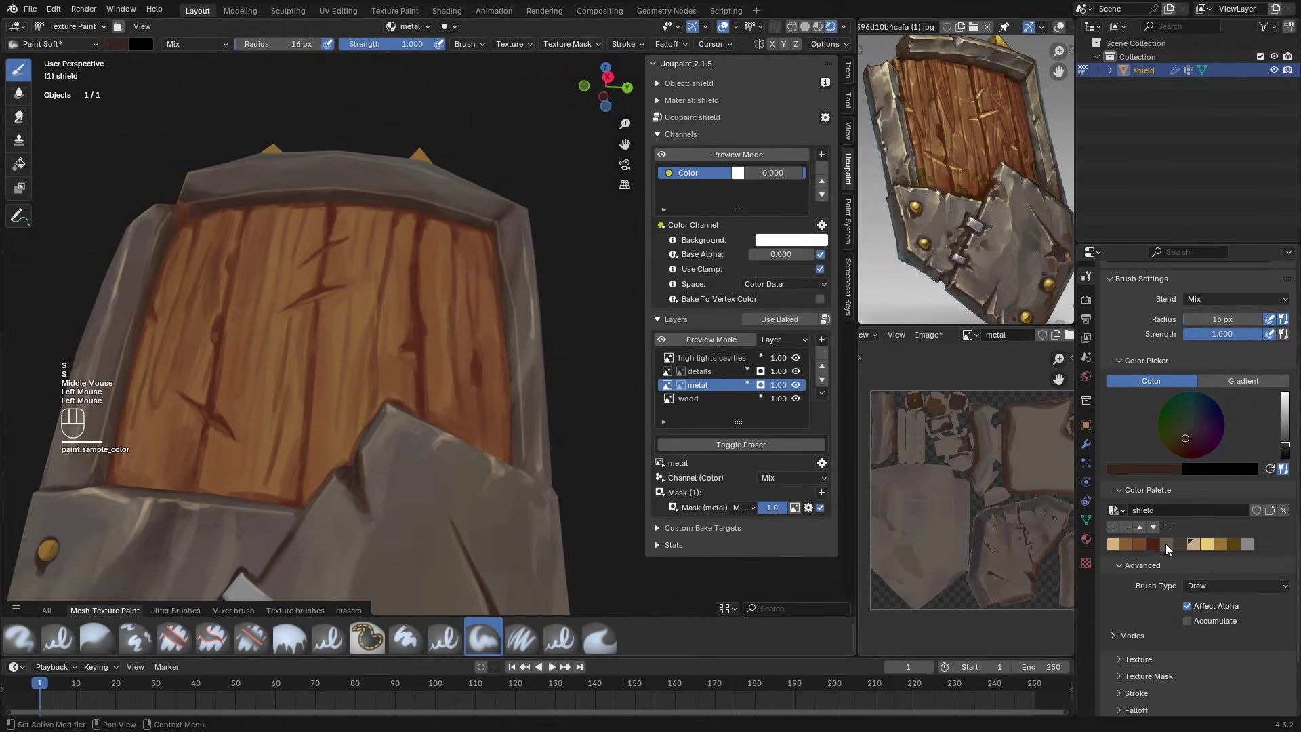
pyautogui.press('w')
pyautogui.moveTo(397, 211)
pyautogui.mouseDown(button='middle')
pyautogui.moveTo(500, 273)
pyautogui.moveTo(430, 424)
pyautogui.moveTo(447, 380)
pyautogui.moveTo(355, 416)
pyautogui.moveTo(291, 406)
pyautogui.moveTo(431, 386)
pyautogui.mouseUp(button='middle')
# Step: On the high lights cavities layer, touch up the right plate's upper edge and the frame with dark brown, trimming strokes with Erase Alpha
pyautogui.click(711, 357)
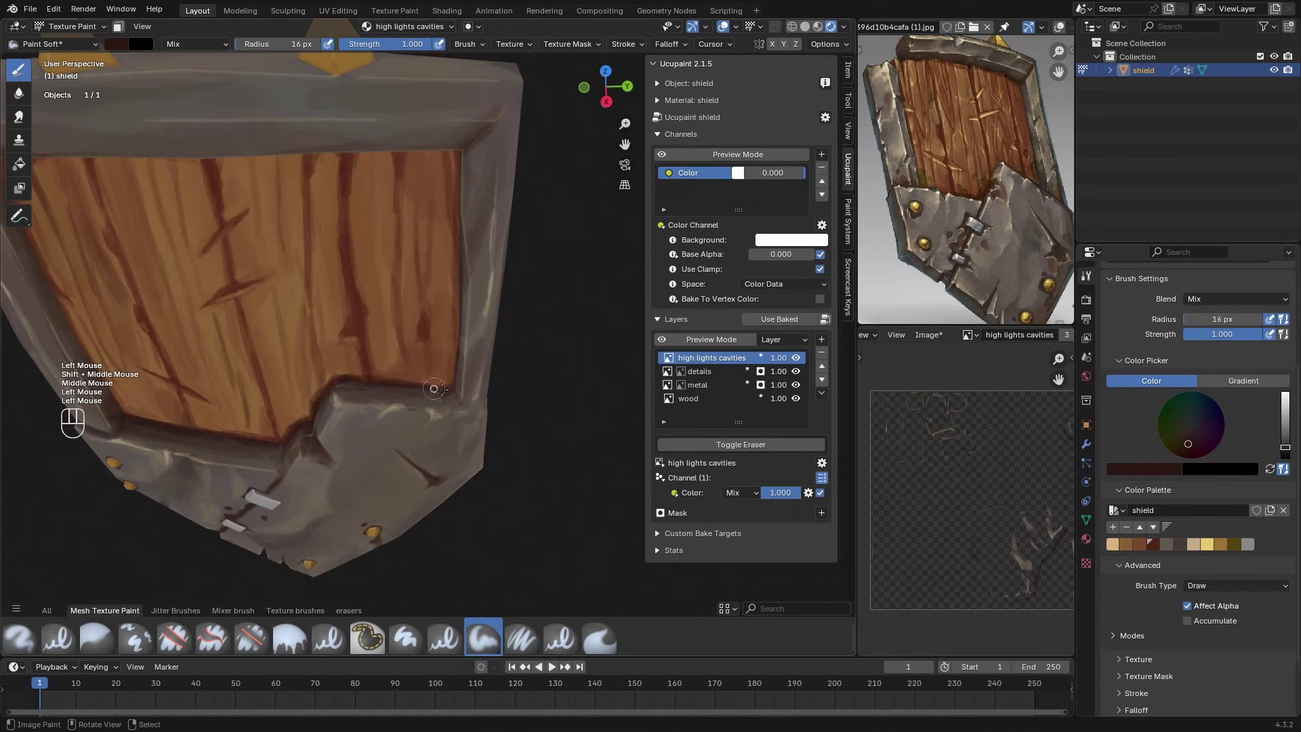
pyautogui.moveTo(431, 386); pyautogui.dragTo(446, 391)
pyautogui.press('e')
pyautogui.click(446, 391)
pyautogui.keyDown('ctrl'); pyautogui.moveTo(433, 380); pyautogui.dragTo(420, 399, button='middle'); pyautogui.keyUp('ctrl')
pyautogui.moveTo(420, 399)
pyautogui.mouseDown(button='middle')
pyautogui.moveTo(347, 371)
pyautogui.moveTo(359, 393)
pyautogui.mouseUp(button='middle')
pyautogui.keyDown('shift'); pyautogui.moveTo(359, 393); pyautogui.dragTo(380, 434, button='middle'); pyautogui.keyUp('shift')
pyautogui.moveTo(271, 183); pyautogui.dragTo(236, 159, button='middle')
pyautogui.press('e')
pyautogui.moveTo(236, 150); pyautogui.dragTo(236, 168)
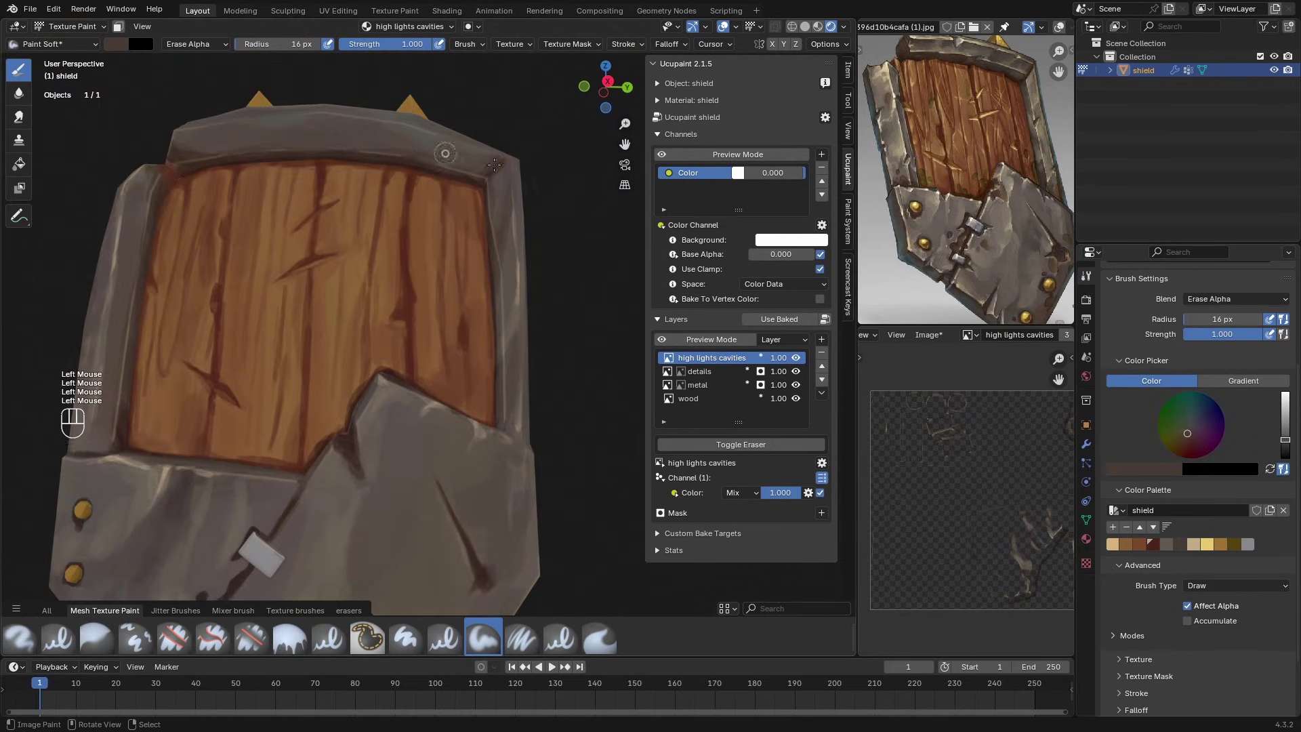
# Step: Soften the highlights along the left and right frame strips with the 16 px brush in Erase Alpha mode
pyautogui.moveTo(474, 292)
pyautogui.mouseDown(button='middle')
pyautogui.moveTo(502, 310)
pyautogui.moveTo(474, 285)
pyautogui.mouseUp(button='middle')
pyautogui.moveTo(169, 313); pyautogui.dragTo(169, 382)
pyautogui.moveTo(363, 459)
pyautogui.mouseDown(button='middle')
pyautogui.moveTo(450, 430)
pyautogui.moveTo(433, 522)
pyautogui.moveTo(367, 453)
pyautogui.mouseUp(button='middle')
pyautogui.moveTo(380, 318); pyautogui.dragTo(304, 325, button='middle')
pyautogui.keyDown('shift'); pyautogui.moveTo(366, 271); pyautogui.dragTo(338, 420, button='middle'); pyautogui.keyUp('shift')
pyautogui.moveTo(542, 158); pyautogui.dragTo(544, 176)
pyautogui.keyDown('ctrl'); pyautogui.moveTo(433, 271); pyautogui.dragTo(420, 319, button='middle'); pyautogui.keyUp('ctrl')
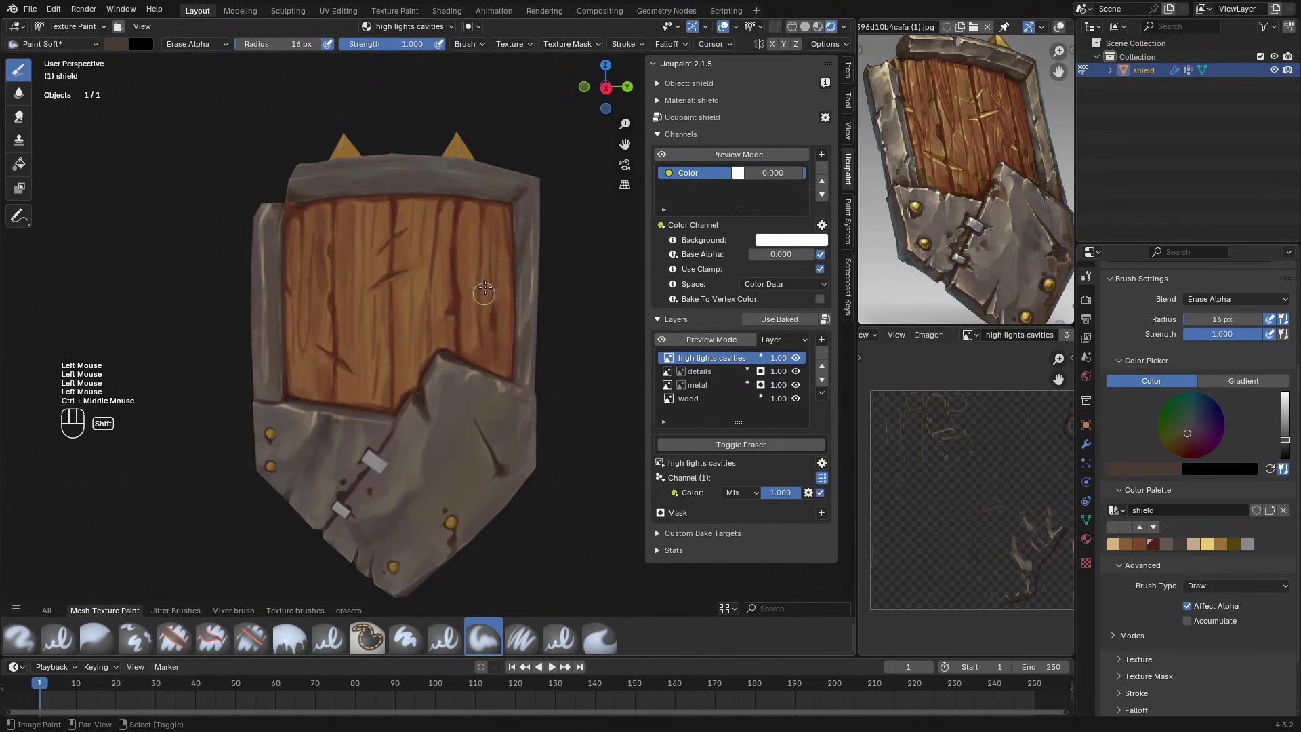
# Step: Return to the metal layer and paint a sampled dark tone across the middle of the top frame strip
pyautogui.click(704, 385)
pyautogui.hotkey('shift', 'x')
pyautogui.keyDown('ctrl'); pyautogui.moveTo(338, 224); pyautogui.dragTo(339, 190, button='middle'); pyautogui.keyUp('ctrl')
pyautogui.keyDown('shift'); pyautogui.moveTo(319, 159); pyautogui.dragTo(315, 193, button='middle'); pyautogui.keyUp('shift')
pyautogui.press('s')
pyautogui.press('e')
pyautogui.moveTo(377, 174); pyautogui.dragTo(409, 176)
pyautogui.moveTo(409, 271); pyautogui.dragTo(415, 263, button='middle')
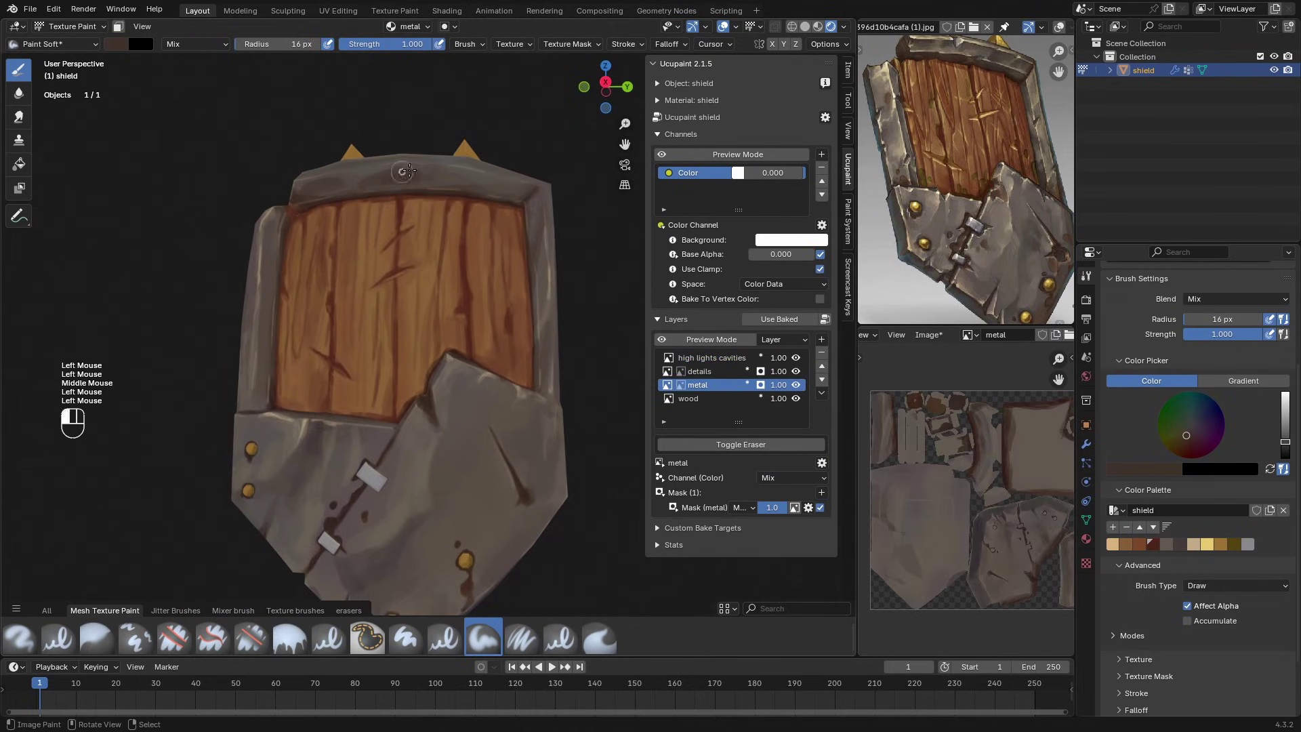
# Step: Enlarge the brush to 20 px and blend repeatedly sampled greys along the top frame strip
pyautogui.press('f')
pyautogui.click(436, 389)
pyautogui.press('s')
pyautogui.moveTo(465, 183)
pyautogui.mouseDown()
pyautogui.moveTo(486, 182)
pyautogui.moveTo(475, 193)
pyautogui.mouseUp()
pyautogui.press('s')
pyautogui.click(481, 188)
pyautogui.press('s')
pyautogui.press('s')
pyautogui.moveTo(433, 224); pyautogui.dragTo(399, 229, button='middle')
pyautogui.press('s')
pyautogui.press('s')
pyautogui.press('s')
pyautogui.moveTo(369, 179); pyautogui.dragTo(337, 187)
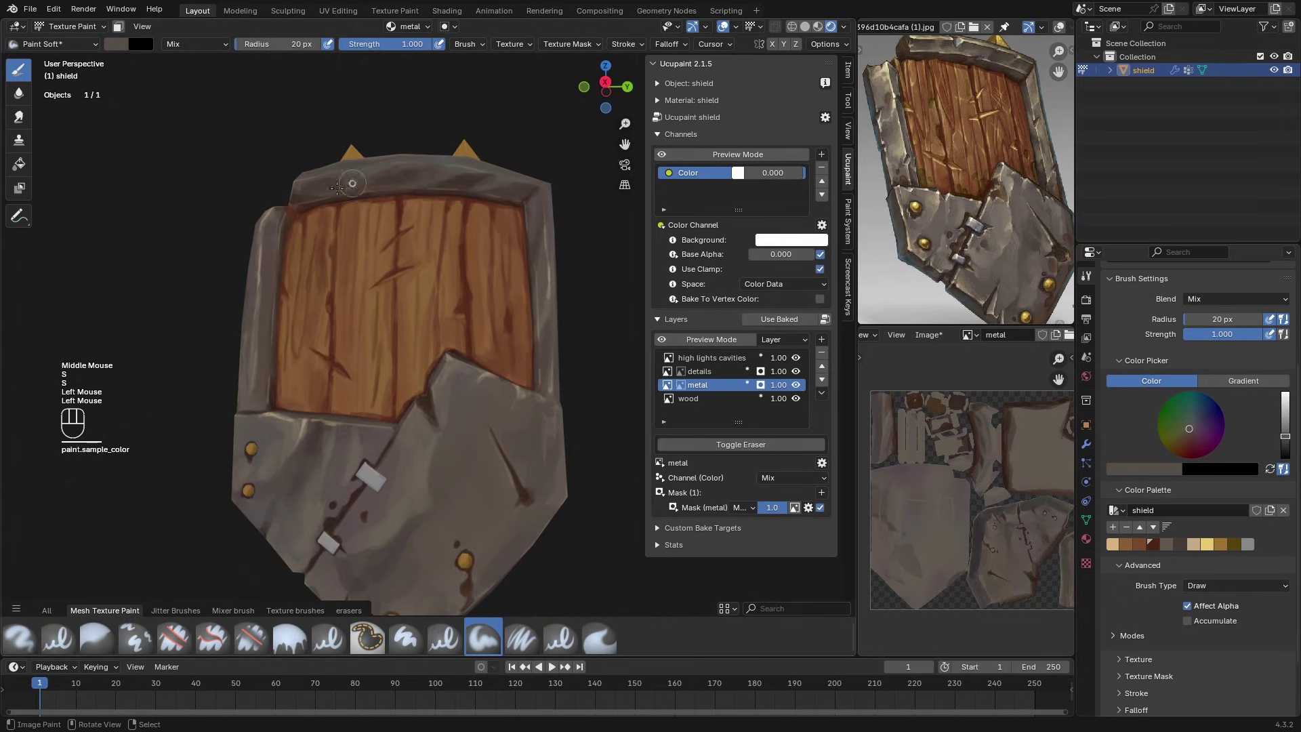
# Step: Paint a small dark brown dent in the middle of the top frame strip with a 14 px brush and sampled colours
pyautogui.moveTo(337, 187)
pyautogui.keyDown('ctrl'); pyautogui.mouseDown(button='middle')
pyautogui.moveTo(386, 282)
pyautogui.moveTo(397, 342)
pyautogui.mouseUp(button='middle'); pyautogui.keyUp('ctrl')
pyautogui.press('s')
pyautogui.press('s')
pyautogui.press('s')
pyautogui.press('s')
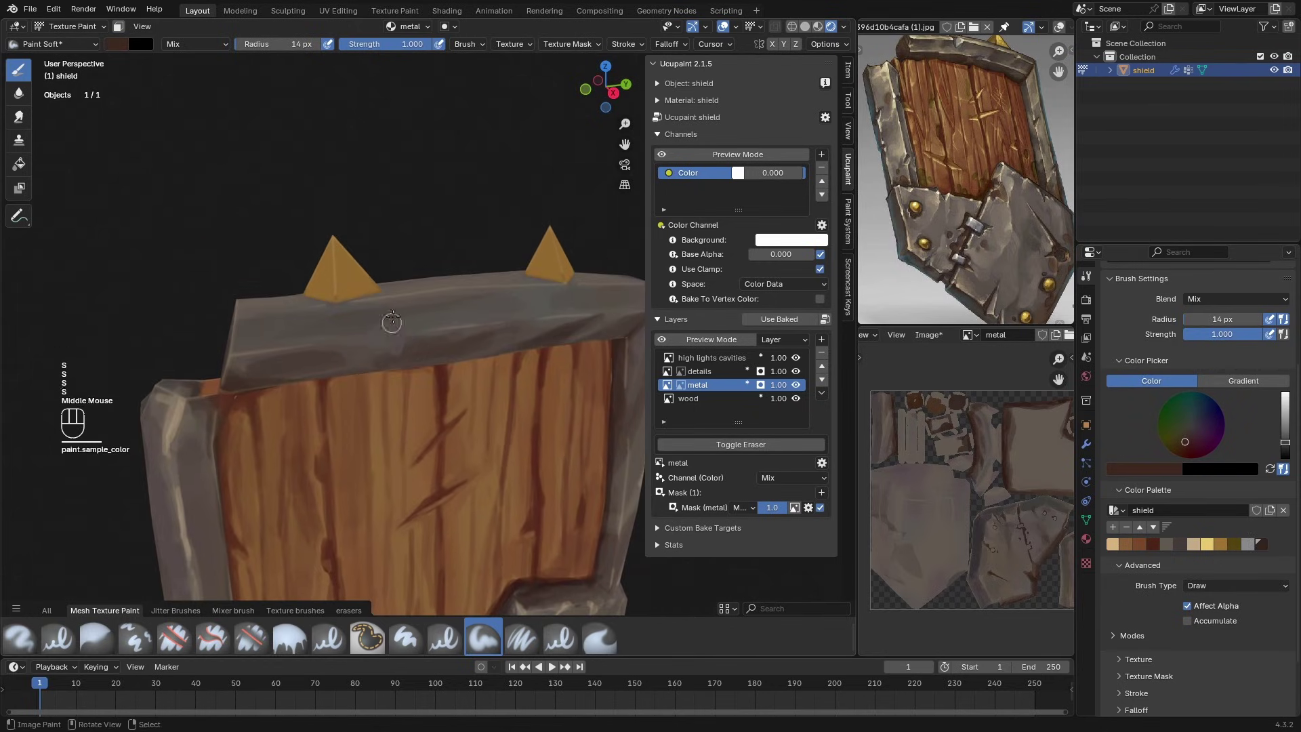
pyautogui.press('s')
pyautogui.press('s')
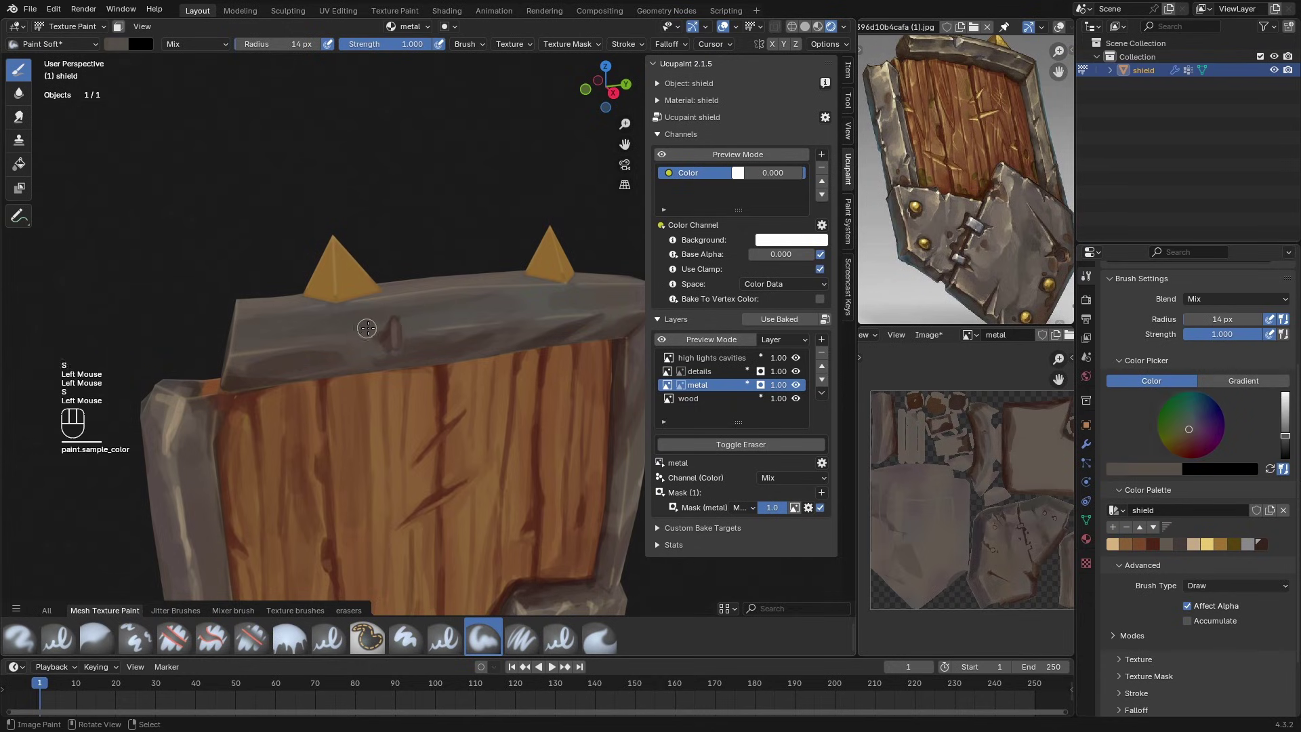
# Step: Paint broader colour variation on the right metal plate with a brush up to 42 px, including a brown stain at its crack's lower end
pyautogui.moveTo(378, 349)
pyautogui.keyDown('ctrl'); pyautogui.mouseDown(button='middle')
pyautogui.moveTo(393, 413)
pyautogui.moveTo(433, 414)
pyautogui.moveTo(461, 386)
pyautogui.mouseUp(button='middle'); pyautogui.keyUp('ctrl')
pyautogui.press('s')
pyautogui.press('f')
pyautogui.click(474, 387)
pyautogui.moveTo(477, 387); pyautogui.dragTo(477, 396)
pyautogui.moveTo(1021, 212)
pyautogui.mouseDown(button='middle')
pyautogui.moveTo(974, 193)
pyautogui.moveTo(981, 167)
pyautogui.mouseUp(button='middle')
pyautogui.press('f')
pyautogui.click(585, 318)
pyautogui.rightClick(444, 271)
pyautogui.click(438, 272)
pyautogui.click(506, 290)
pyautogui.moveTo(465, 382); pyautogui.dragTo(467, 379)
pyautogui.rightClick(474, 332)
pyautogui.click(474, 330)
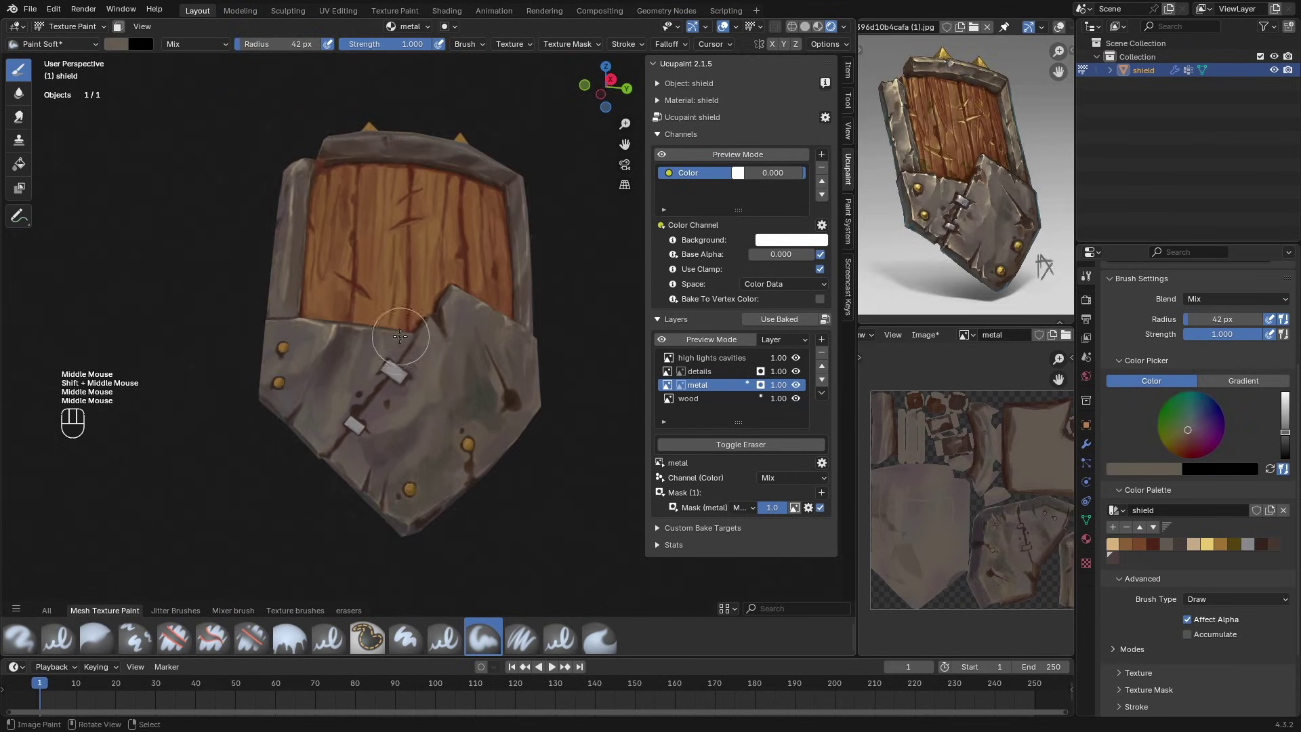
# Step: On the details layer, shade the upper staple with blue-grey tones using a 22 px brush
pyautogui.moveTo(400, 337)
pyautogui.mouseDown(button='middle')
pyautogui.moveTo(398, 374)
pyautogui.moveTo(407, 285)
pyautogui.mouseUp(button='middle')
pyautogui.click(699, 372)
pyautogui.keyDown('ctrl'); pyautogui.moveTo(573, 173); pyautogui.dragTo(515, 231, button='middle'); pyautogui.keyUp('ctrl')
pyautogui.moveTo(515, 231)
pyautogui.keyDown('shift'); pyautogui.mouseDown(button='middle')
pyautogui.moveTo(468, 282)
pyautogui.moveTo(438, 221)
pyautogui.mouseUp(button='middle'); pyautogui.keyUp('shift')
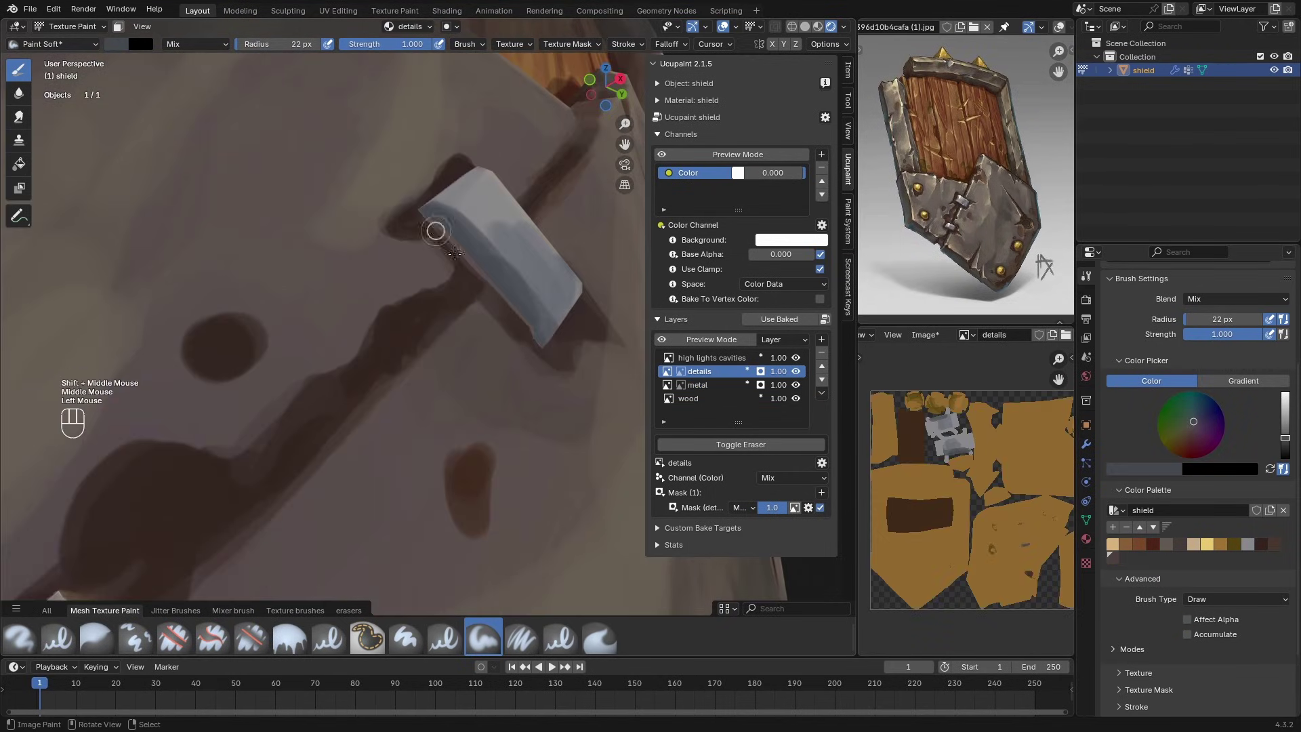
# Step: Clean up the upper staple's edge with black on the details mask and white on the metal mask, and reselect the details layer
pyautogui.click(680, 372)
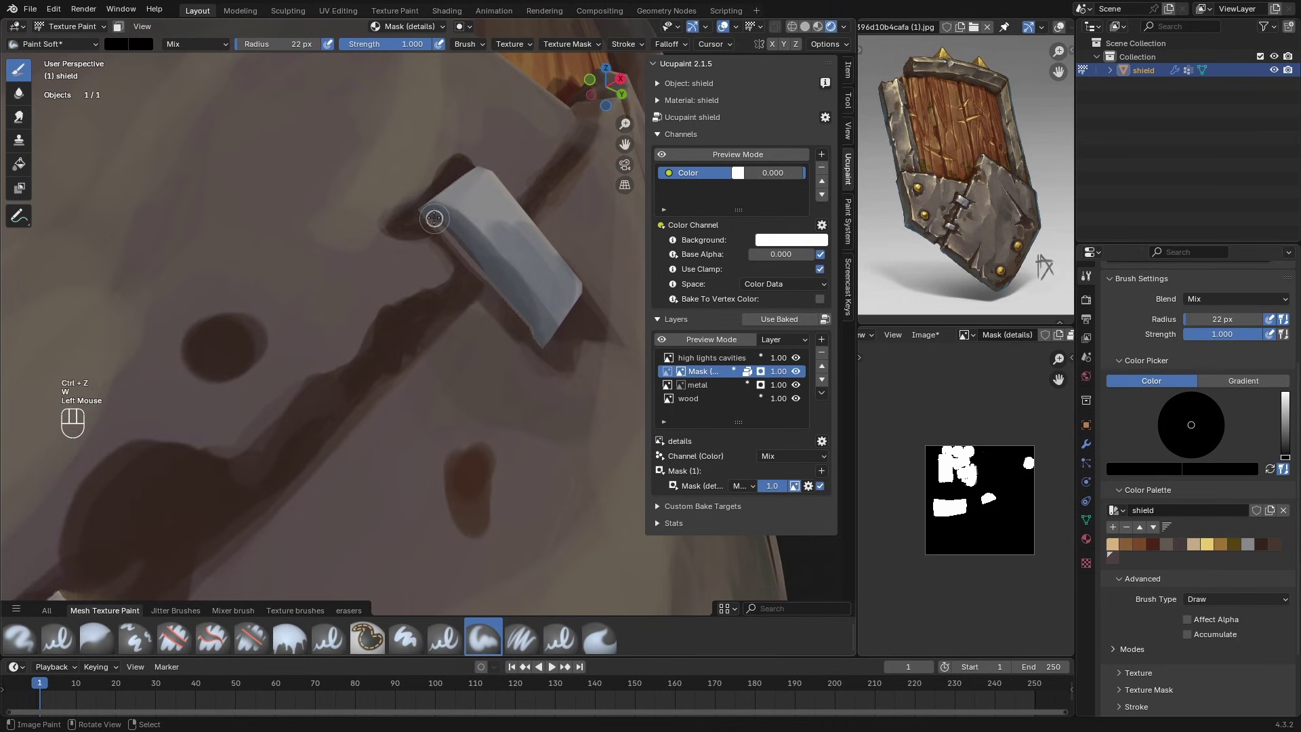
pyautogui.click(691, 384)
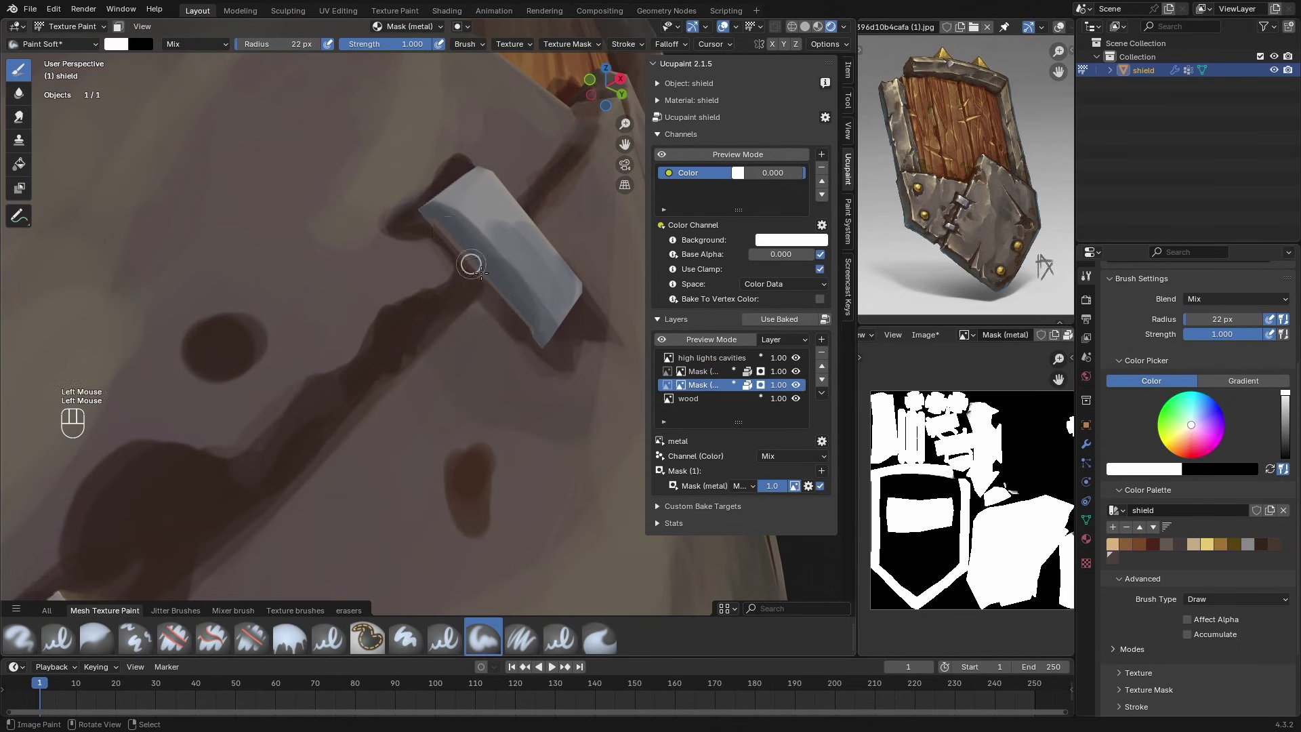
pyautogui.click(682, 371)
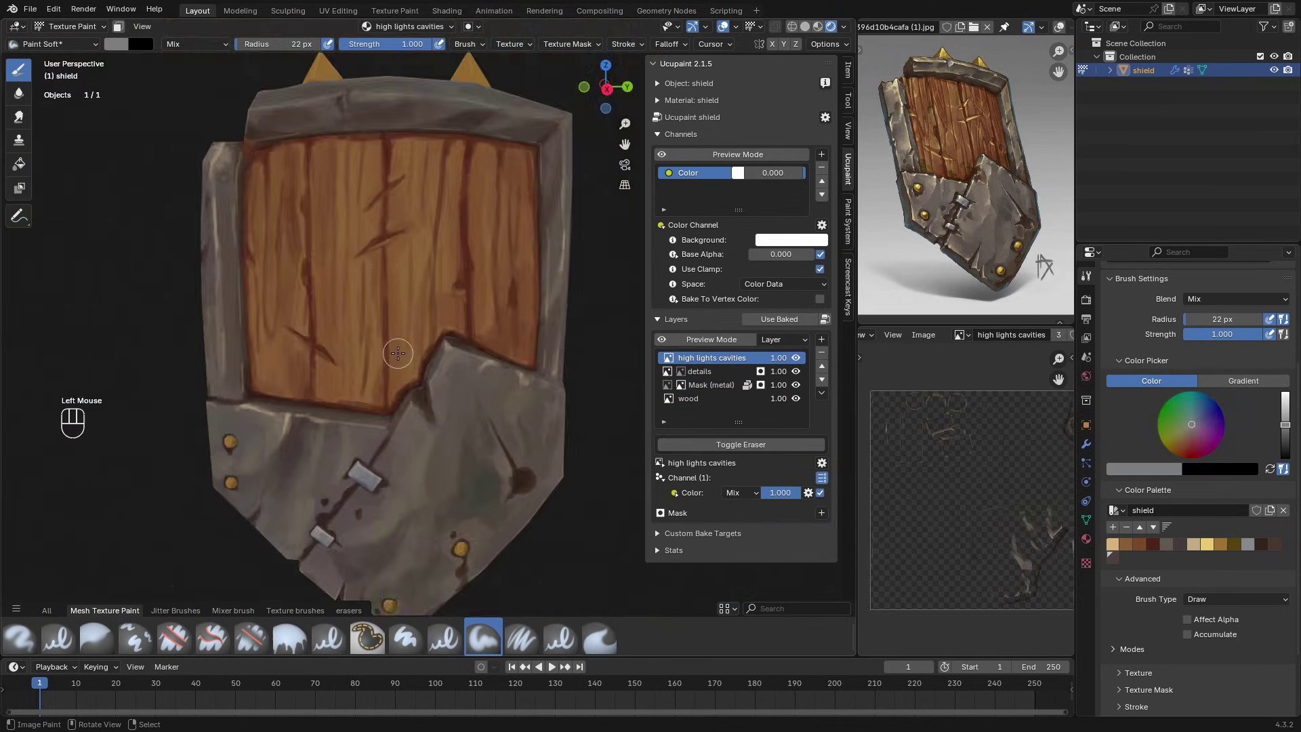
# Step: On the high lights cavities layer, paint light tan highlights along the wood's central diagonal crack and the gap below it with a 15 px brush
pyautogui.keyDown('ctrl'); pyautogui.moveTo(420, 339); pyautogui.dragTo(420, 277, button='middle'); pyautogui.keyUp('ctrl')
pyautogui.moveTo(916, 169); pyautogui.dragTo(919, 180, button='middle')
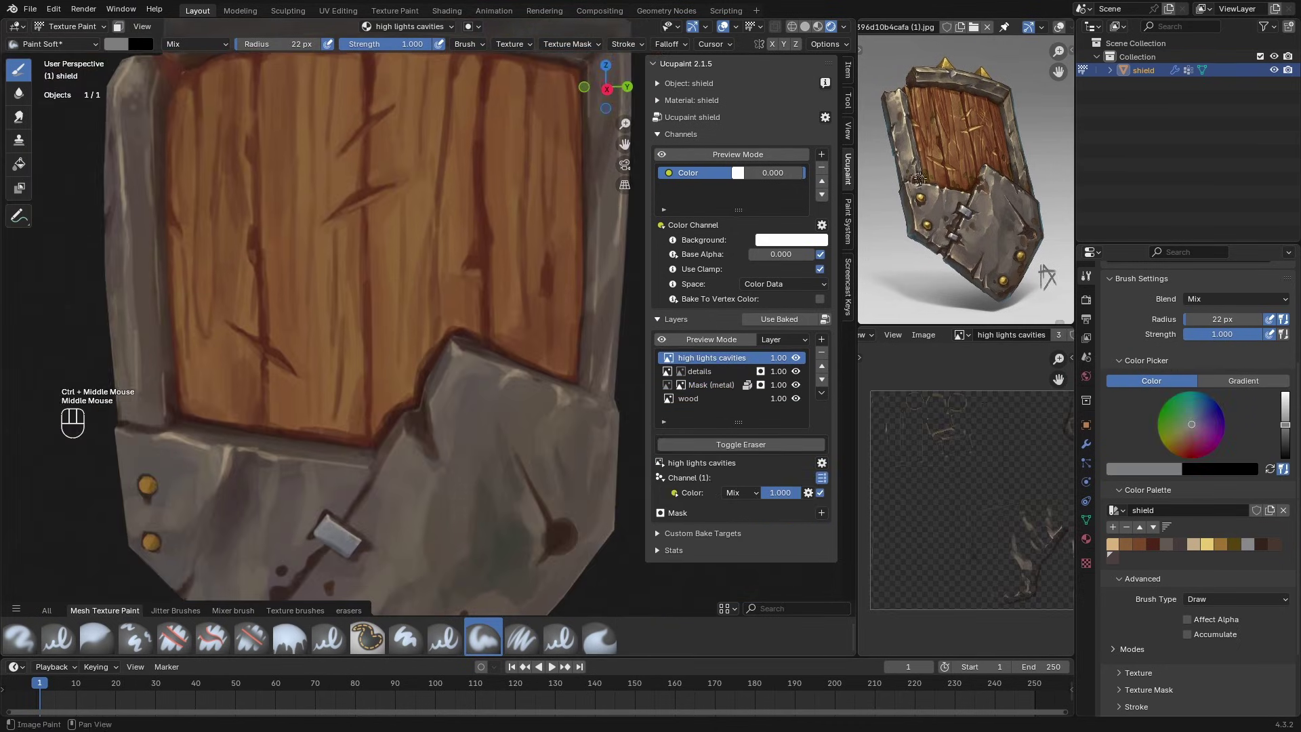
pyautogui.scroll(3, 339, 305)
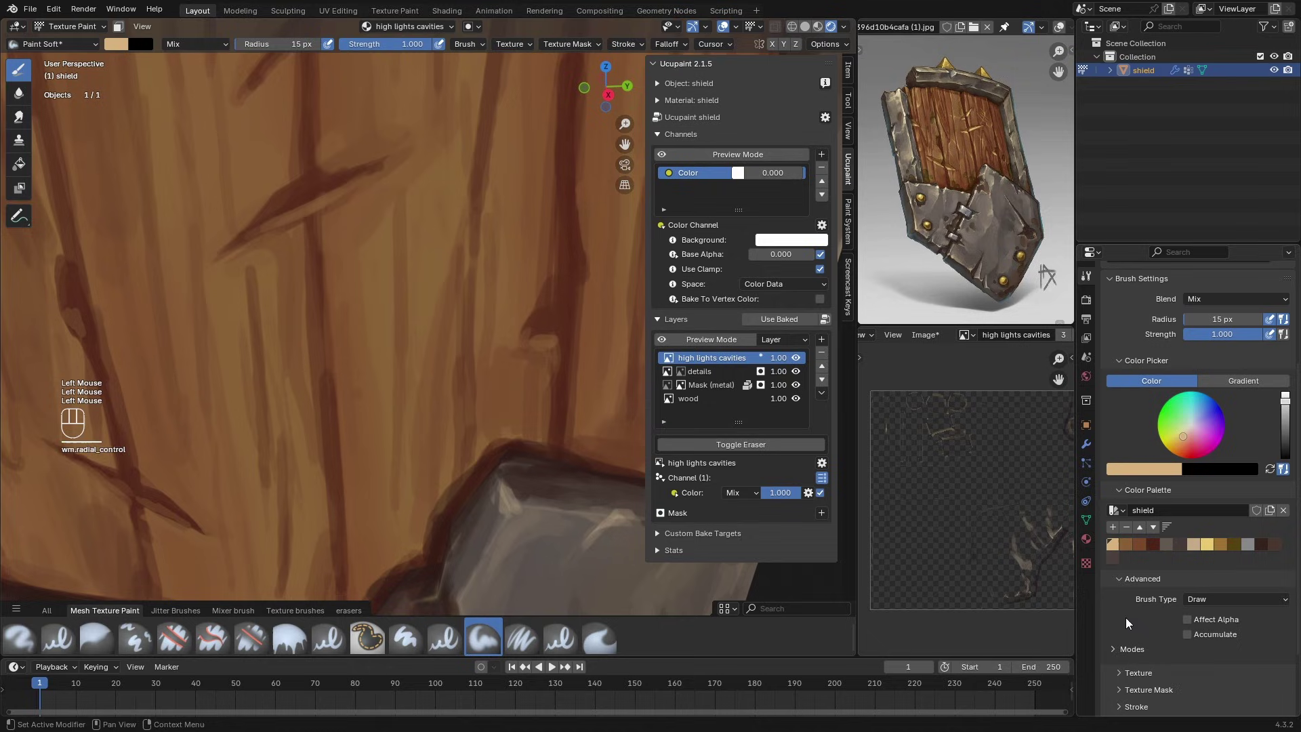
pyautogui.moveTo(361, 182)
pyautogui.mouseDown()
pyautogui.moveTo(320, 201)
pyautogui.moveTo(391, 169)
pyautogui.mouseUp()
pyautogui.press('s')
pyautogui.moveTo(318, 206); pyautogui.dragTo(279, 221)
pyautogui.moveTo(286, 221); pyautogui.dragTo(242, 237)
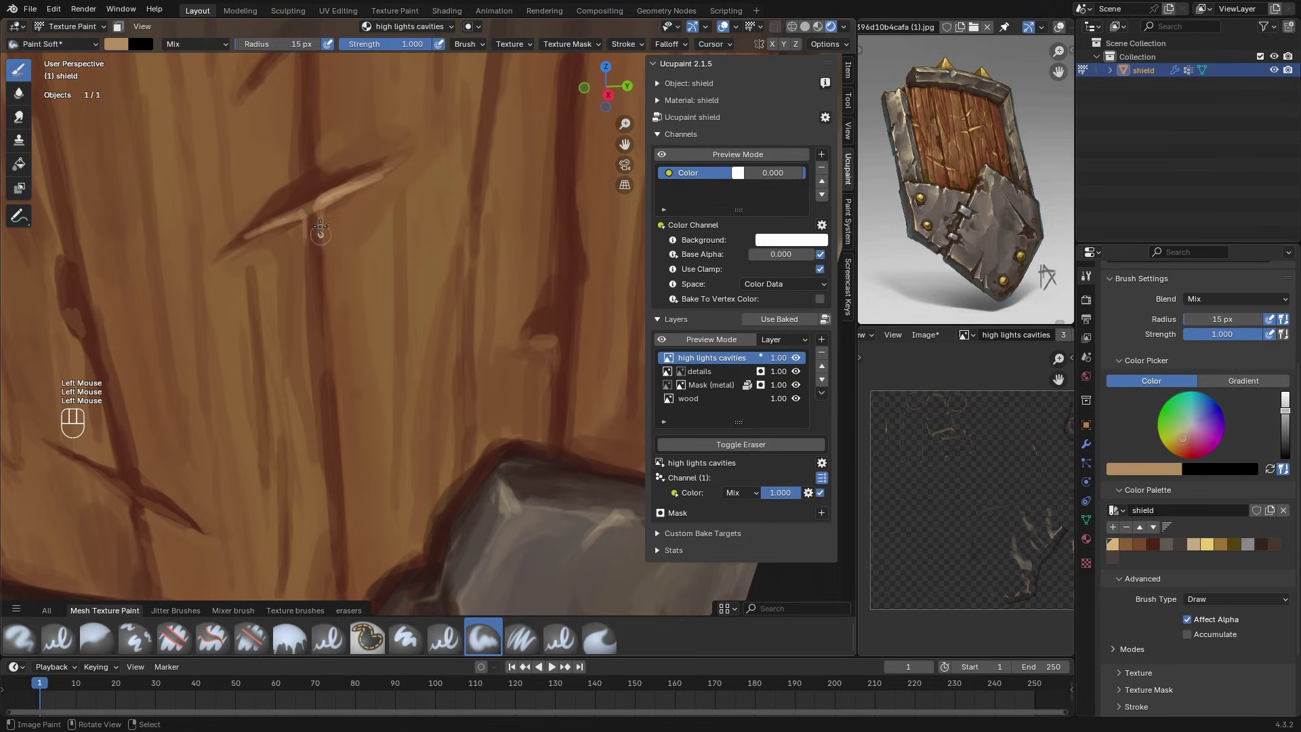
pyautogui.moveTo(321, 226); pyautogui.dragTo(322, 259)
# Step: Highlight the ledge on the right plank gap and the upper diagonal crack in tan, trimming the strokes with Erase Alpha
pyautogui.keyDown('ctrl'); pyautogui.moveTo(325, 260); pyautogui.dragTo(328, 308, button='middle'); pyautogui.keyUp('ctrl')
pyautogui.keyDown('shift'); pyautogui.moveTo(352, 271); pyautogui.dragTo(264, 302, button='middle'); pyautogui.keyUp('shift')
pyautogui.keyDown('ctrl'); pyautogui.moveTo(339, 352); pyautogui.dragTo(339, 298, button='middle'); pyautogui.keyUp('ctrl')
pyautogui.moveTo(370, 375); pyautogui.dragTo(395, 371)
pyautogui.keyDown('shift'); pyautogui.moveTo(325, 257); pyautogui.dragTo(396, 382, button='middle'); pyautogui.keyUp('shift')
pyautogui.moveTo(259, 237); pyautogui.dragTo(236, 251)
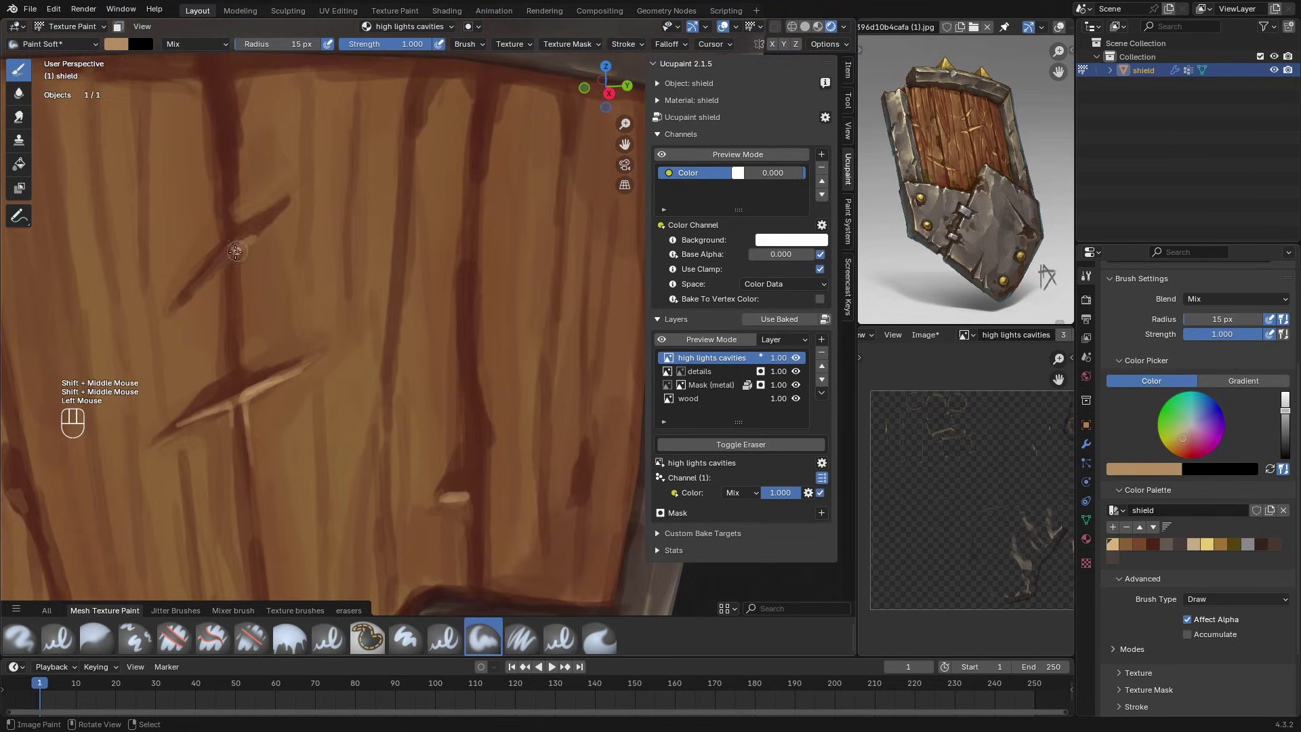
pyautogui.press('e')
pyautogui.moveTo(298, 200); pyautogui.dragTo(246, 258)
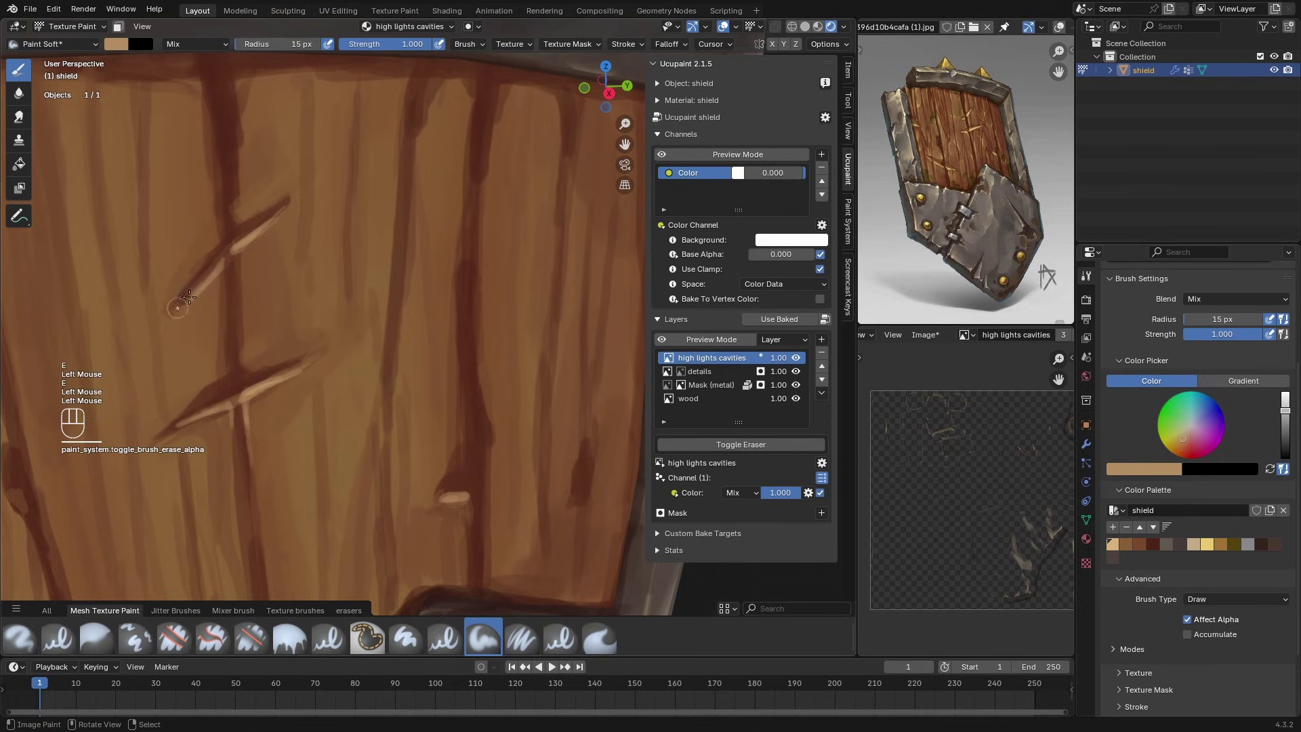
# Step: Paint a yellowish tan highlight along the lower-left diagonal wood crack and thin it with Erase Alpha
pyautogui.keyDown('ctrl'); pyautogui.moveTo(228, 305); pyautogui.dragTo(231, 353, button='middle'); pyautogui.keyUp('ctrl')
pyautogui.moveTo(234, 339)
pyautogui.keyDown('shift'); pyautogui.mouseDown(button='middle')
pyautogui.moveTo(237, 217)
pyautogui.moveTo(250, 298)
pyautogui.mouseUp(button='middle'); pyautogui.keyUp('shift')
pyautogui.rightClick(170, 215)
pyautogui.click(193, 176)
pyautogui.keyDown('shift'); pyautogui.moveTo(224, 339); pyautogui.dragTo(233, 311, button='middle'); pyautogui.keyUp('shift')
pyautogui.press('e')
pyautogui.moveTo(233, 310); pyautogui.dragTo(265, 338)
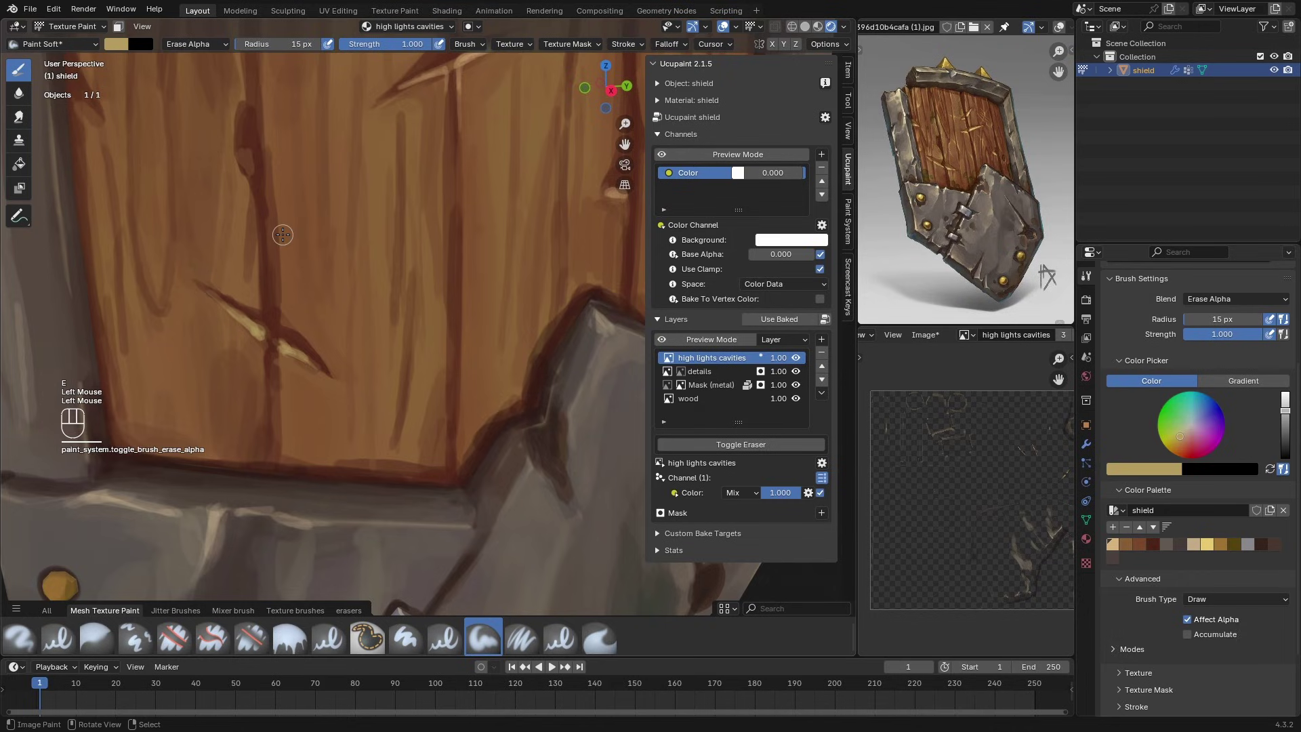
# Step: Paint thin yellowish highlights down the left plank gap's edge, alternating between painting and Erase Alpha
pyautogui.keyDown('shift'); pyautogui.moveTo(101, 112); pyautogui.dragTo(255, 203, button='middle'); pyautogui.keyUp('shift')
pyautogui.moveTo(255, 202)
pyautogui.mouseDown()
pyautogui.moveTo(262, 228)
pyautogui.moveTo(241, 204)
pyautogui.moveTo(254, 220)
pyautogui.mouseUp()
pyautogui.press('e')
pyautogui.moveTo(193, 223)
pyautogui.mouseDown(button='middle')
pyautogui.moveTo(167, 224)
pyautogui.moveTo(203, 257)
pyautogui.moveTo(339, 313)
pyautogui.mouseUp(button='middle')
pyautogui.press('e')
pyautogui.moveTo(351, 264); pyautogui.dragTo(354, 414)
pyautogui.press('e')
pyautogui.moveTo(348, 298); pyautogui.dragTo(346, 402)
# Step: Highlight the upper part of the central plank gap above the diagonal cracks and fade the strokes with Erase Alpha
pyautogui.keyDown('ctrl'); pyautogui.moveTo(354, 218); pyautogui.dragTo(362, 247, button='middle'); pyautogui.keyUp('ctrl')
pyautogui.press('e')
pyautogui.moveTo(367, 210); pyautogui.dragTo(365, 179)
pyautogui.moveTo(360, 228)
pyautogui.keyDown('ctrl'); pyautogui.mouseDown(button='middle')
pyautogui.moveTo(415, 250)
pyautogui.moveTo(400, 339)
pyautogui.moveTo(418, 230)
pyautogui.mouseUp(button='middle'); pyautogui.keyUp('ctrl')
pyautogui.moveTo(418, 207); pyautogui.dragTo(417, 252)
pyautogui.press('e')
pyautogui.moveTo(418, 234); pyautogui.dragTo(414, 275)
pyautogui.moveTo(414, 268); pyautogui.dragTo(414, 293)
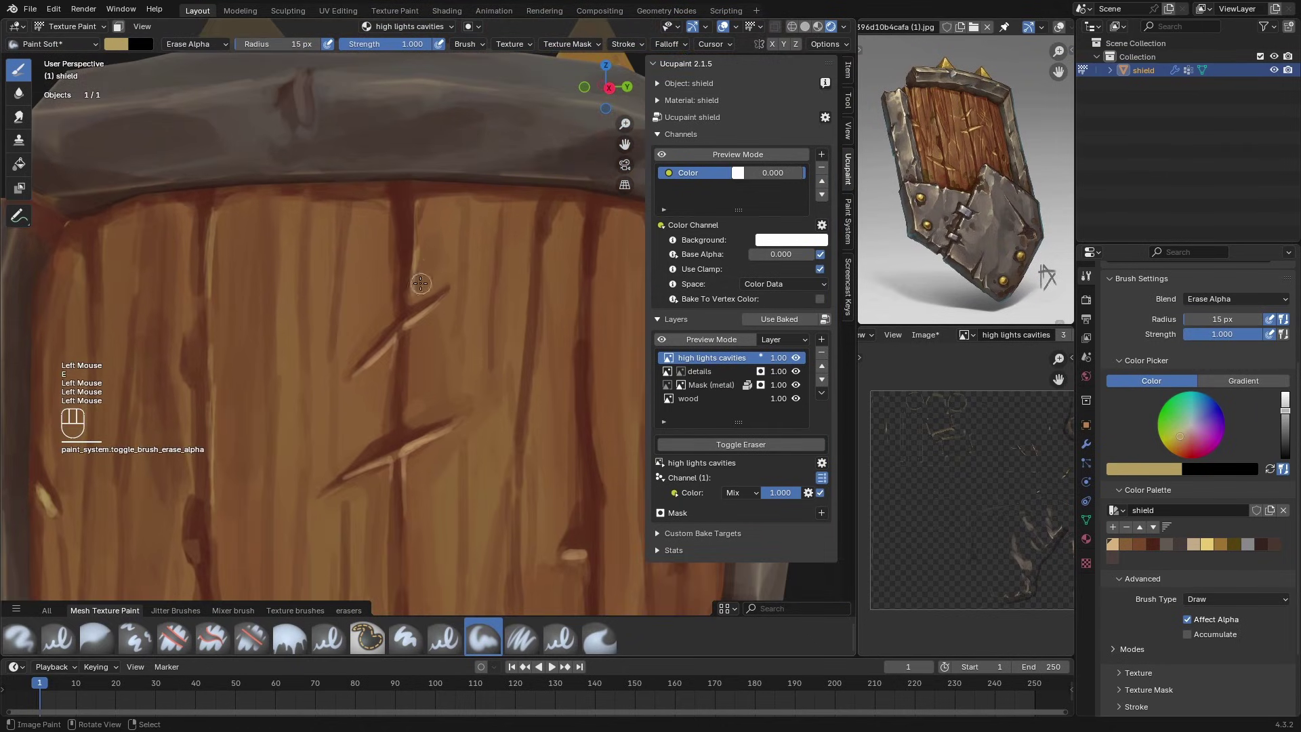
# Step: Set the brush radius to 9 px and paint thin yellowish grain highlights along the plank beside the central gap, upper and lower parts
pyautogui.press('f')
pyautogui.click(317, 258)
pyautogui.moveTo(353, 204); pyautogui.dragTo(348, 261)
pyautogui.moveTo(350, 230); pyautogui.dragTo(343, 291)
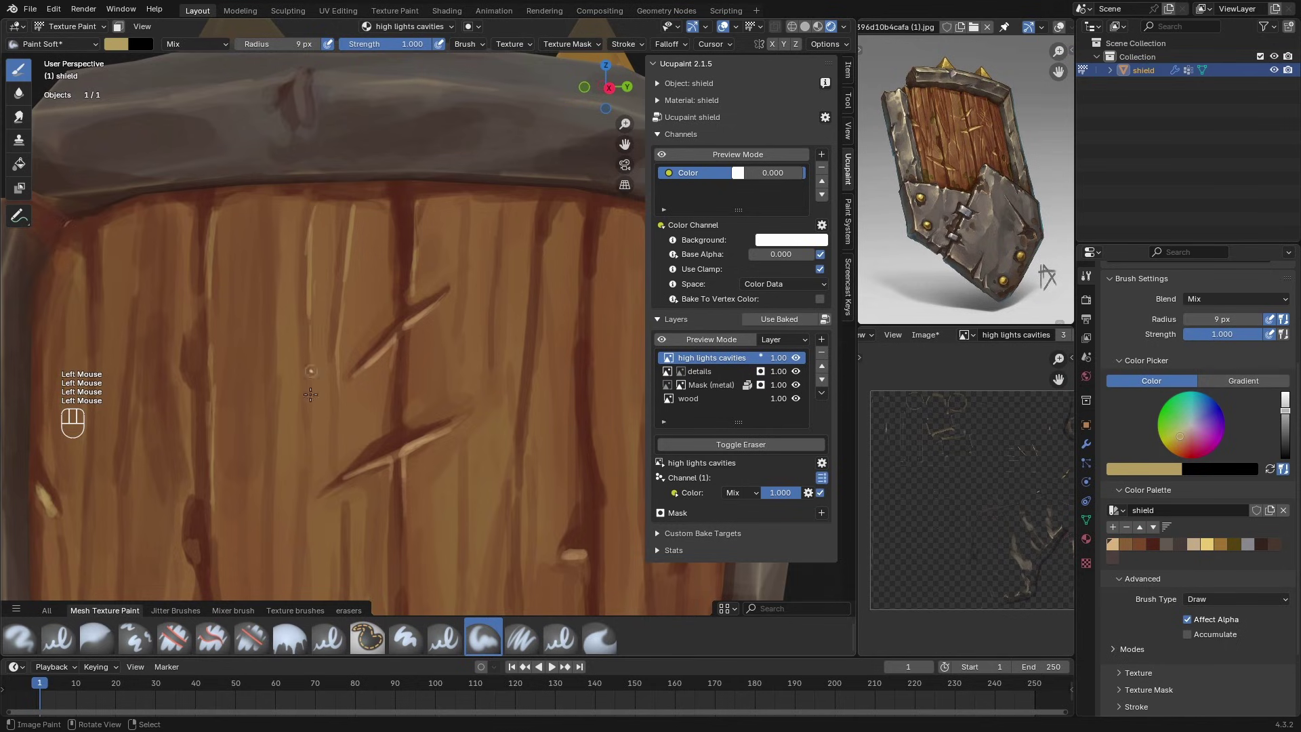
pyautogui.keyDown('ctrl'); pyautogui.moveTo(311, 394); pyautogui.dragTo(337, 451, button='middle'); pyautogui.keyUp('ctrl')
pyautogui.keyDown('shift'); pyautogui.moveTo(337, 451); pyautogui.dragTo(271, 210, button='middle'); pyautogui.keyUp('shift')
pyautogui.keyDown('ctrl'); pyautogui.moveTo(271, 210); pyautogui.dragTo(281, 170, button='middle'); pyautogui.keyUp('ctrl')
pyautogui.moveTo(308, 287); pyautogui.dragTo(308, 285)
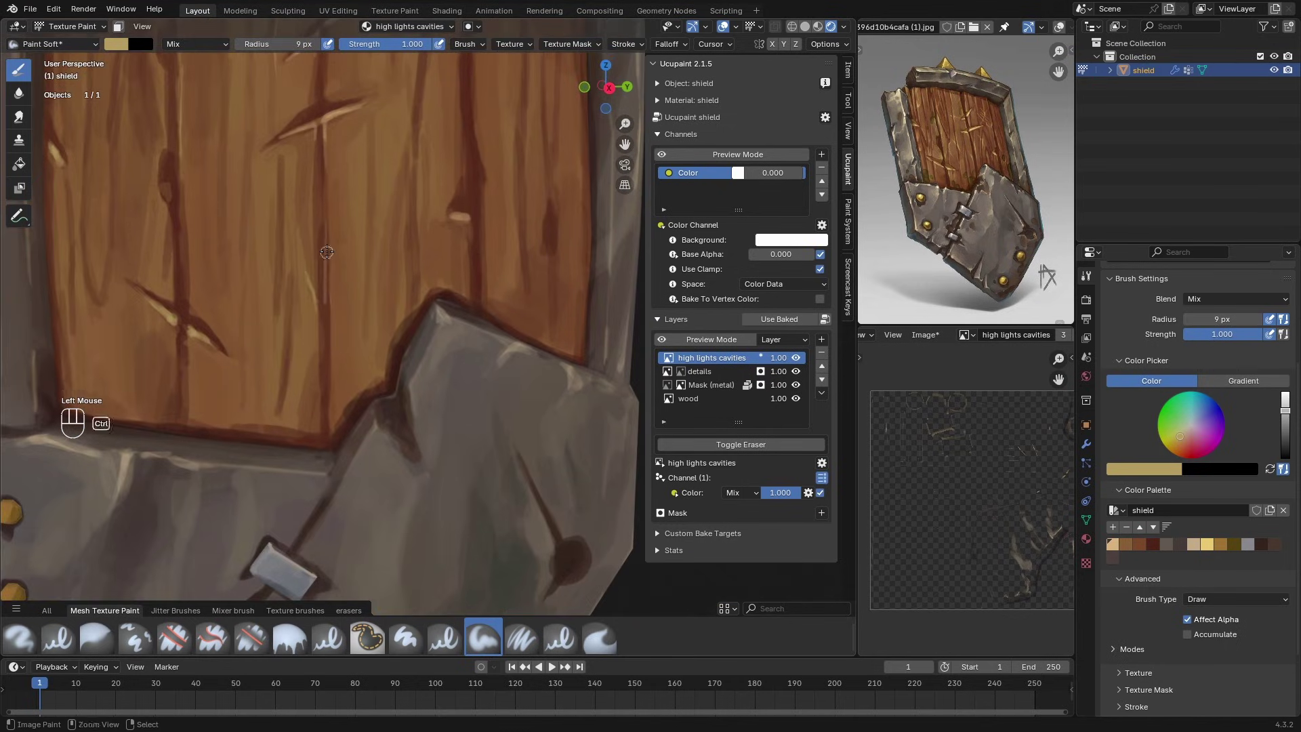
# Step: Choose a light orange-brown and highlight the edge of the small cavity in the rightmost plank
pyautogui.keyDown('ctrl'); pyautogui.moveTo(345, 306); pyautogui.dragTo(347, 352, button='middle'); pyautogui.keyUp('ctrl')
pyautogui.keyDown('shift'); pyautogui.moveTo(347, 352); pyautogui.dragTo(351, 311, button='middle'); pyautogui.keyUp('shift')
pyautogui.moveTo(351, 312); pyautogui.dragTo(237, 282, button='middle')
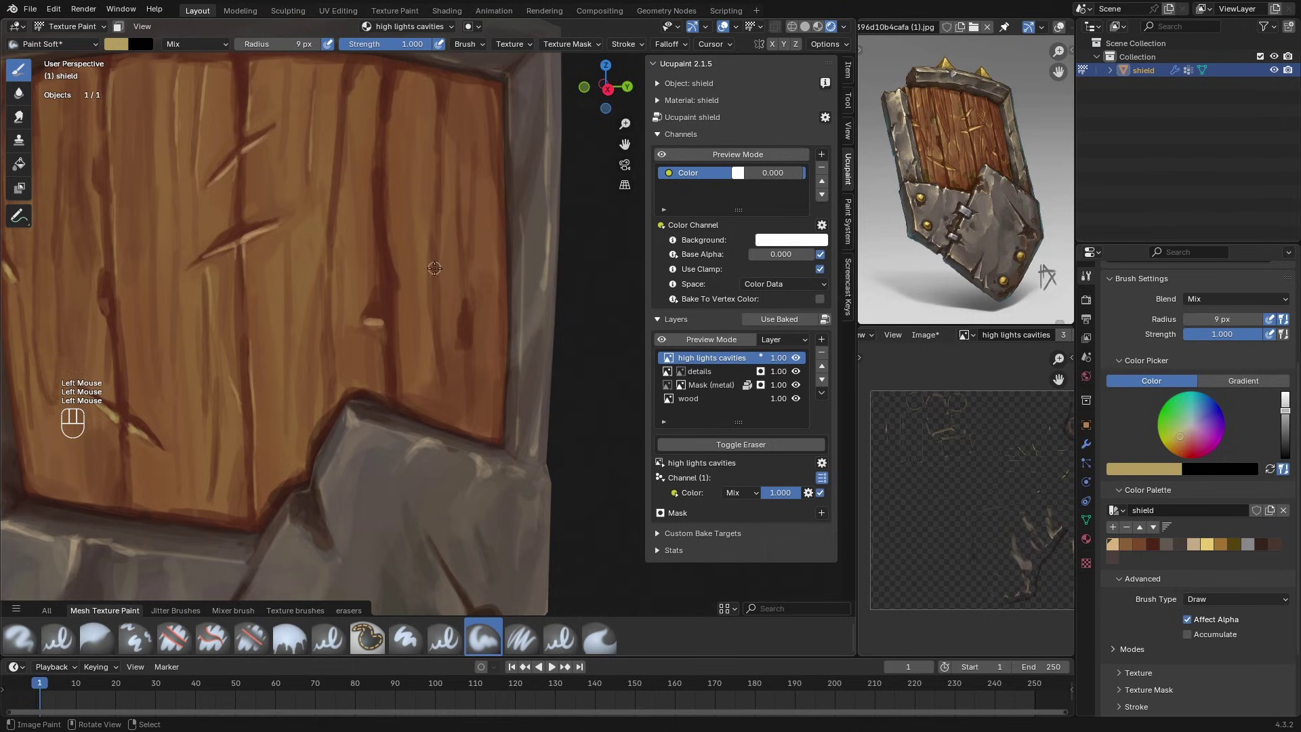
pyautogui.click(109, 46)
pyautogui.click(151, 136)
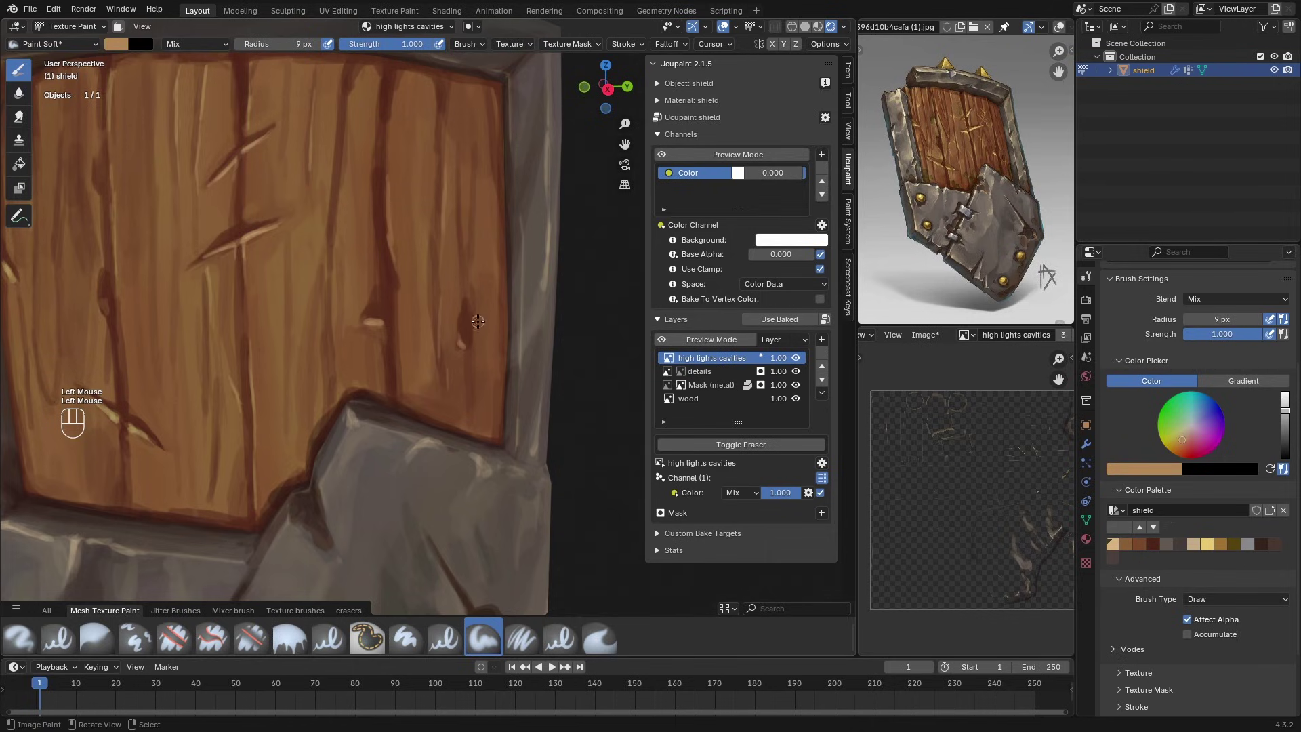
pyautogui.moveTo(441, 262); pyautogui.dragTo(450, 268, button='middle')
# Step: Trim the highlight by the left plank gap with Erase Alpha and paint a grain highlight low on the central plank
pyautogui.keyDown('ctrl'); pyautogui.moveTo(299, 434); pyautogui.dragTo(271, 460, button='middle'); pyautogui.keyUp('ctrl')
pyautogui.keyDown('shift'); pyautogui.moveTo(203, 491); pyautogui.dragTo(316, 432, button='middle'); pyautogui.keyUp('shift')
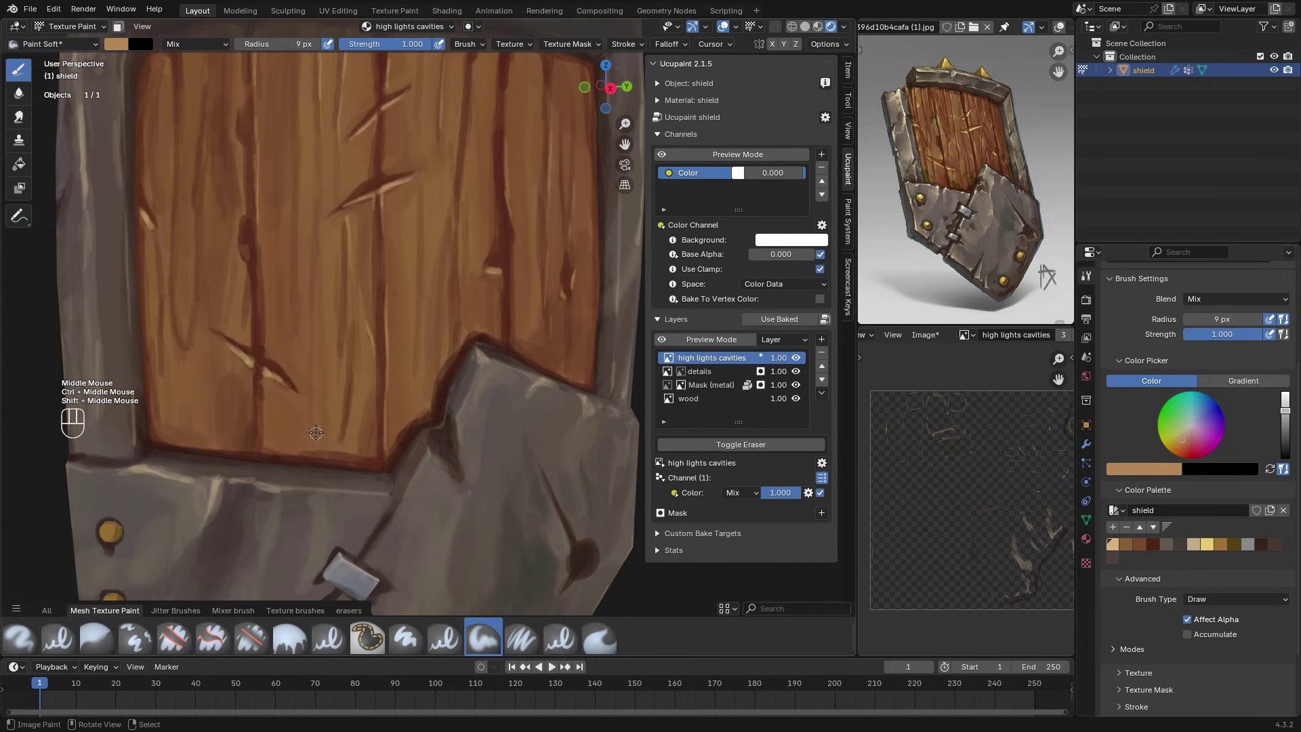
pyautogui.press('e')
pyautogui.moveTo(266, 282); pyautogui.dragTo(264, 310)
pyautogui.press('e')
pyautogui.moveTo(359, 366); pyautogui.dragTo(348, 417)
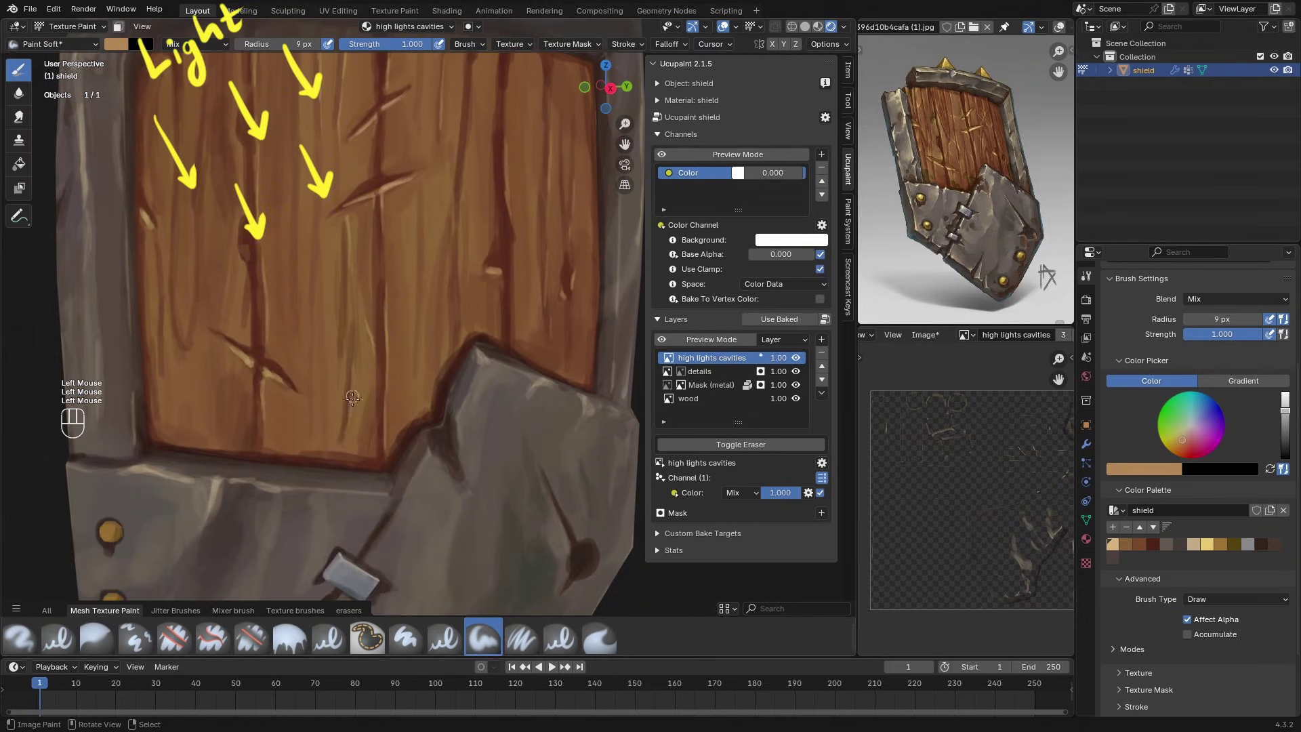
# Step: Paint faint grain highlights on the upper-left plank using a sampled yellowish brown
pyautogui.keyDown('ctrl'); pyautogui.moveTo(285, 169); pyautogui.dragTo(256, 202, button='middle'); pyautogui.keyUp('ctrl')
pyautogui.keyDown('shift'); pyautogui.moveTo(256, 202); pyautogui.dragTo(267, 261, button='middle'); pyautogui.keyUp('shift')
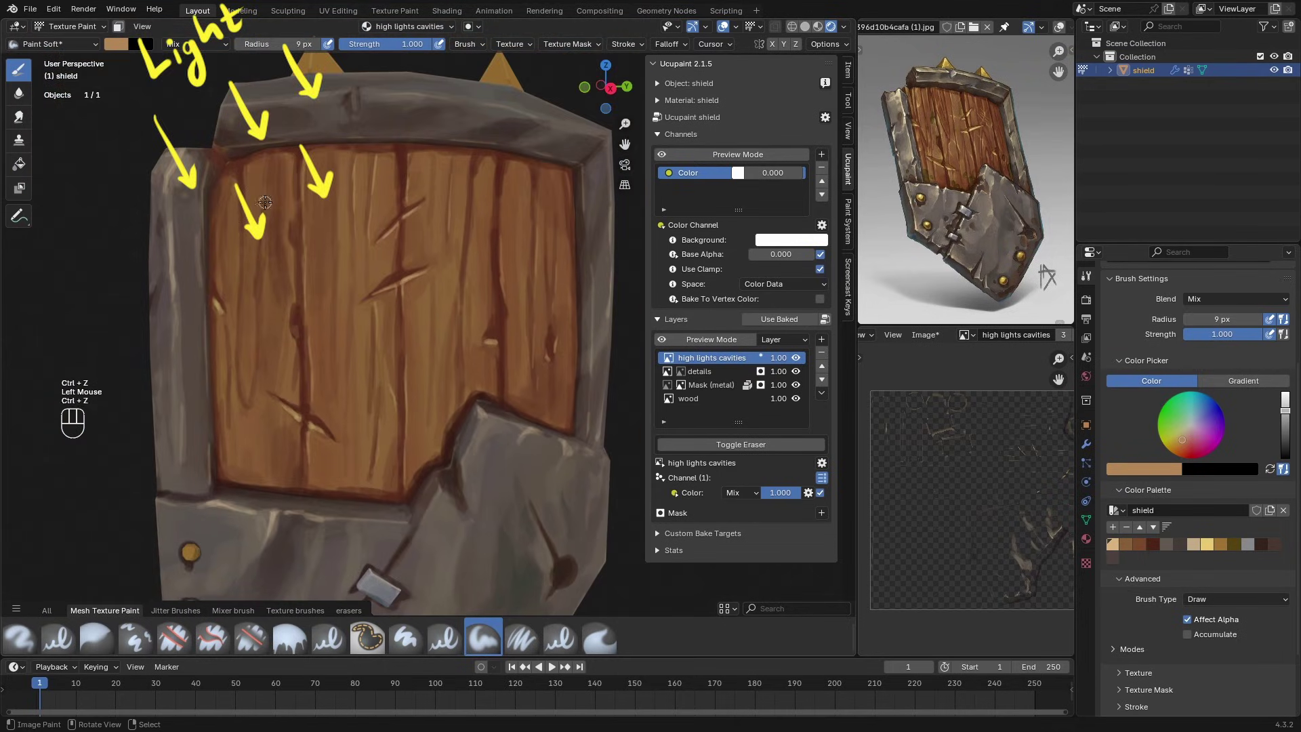
pyautogui.press('s')
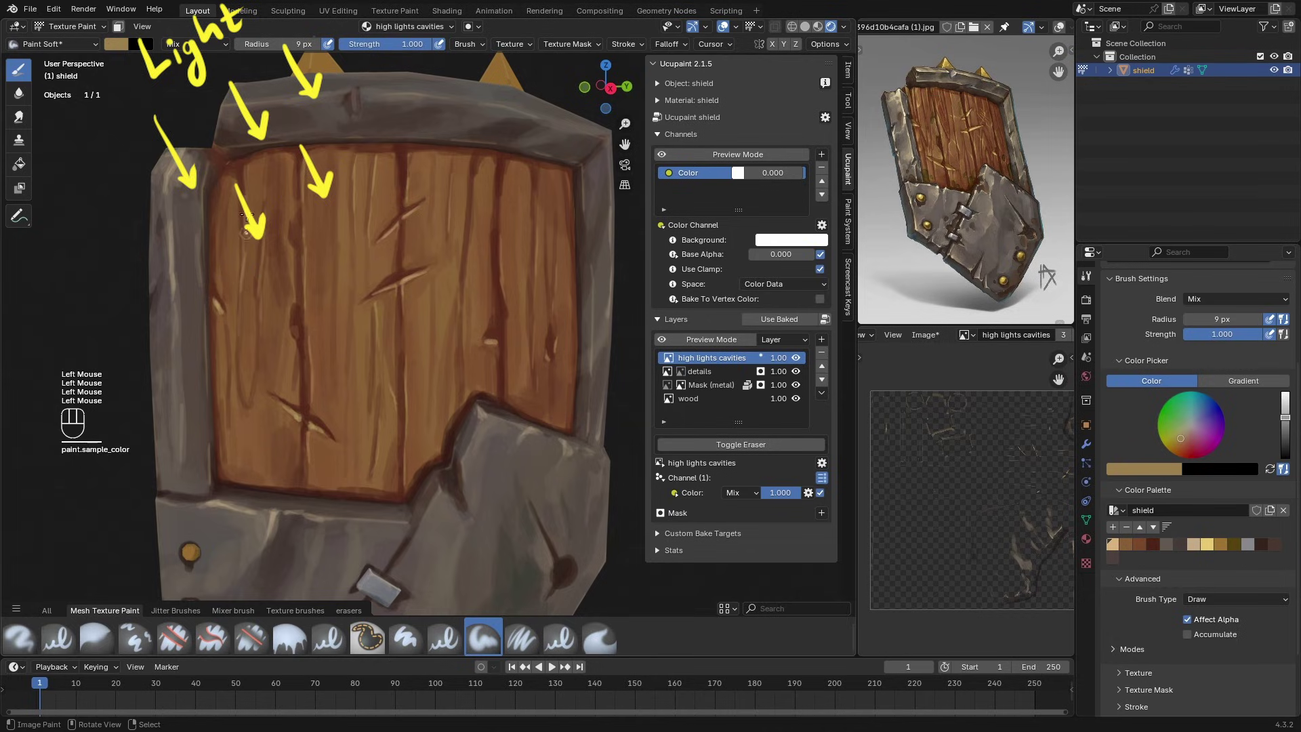
# Step: Choose a pale cream and highlight the crack and hole in the metal plate and the plate seam above the large staple
pyautogui.click(1113, 544)
pyautogui.keyDown('shift'); pyautogui.moveTo(484, 273); pyautogui.dragTo(483, 239, button='middle'); pyautogui.keyUp('shift')
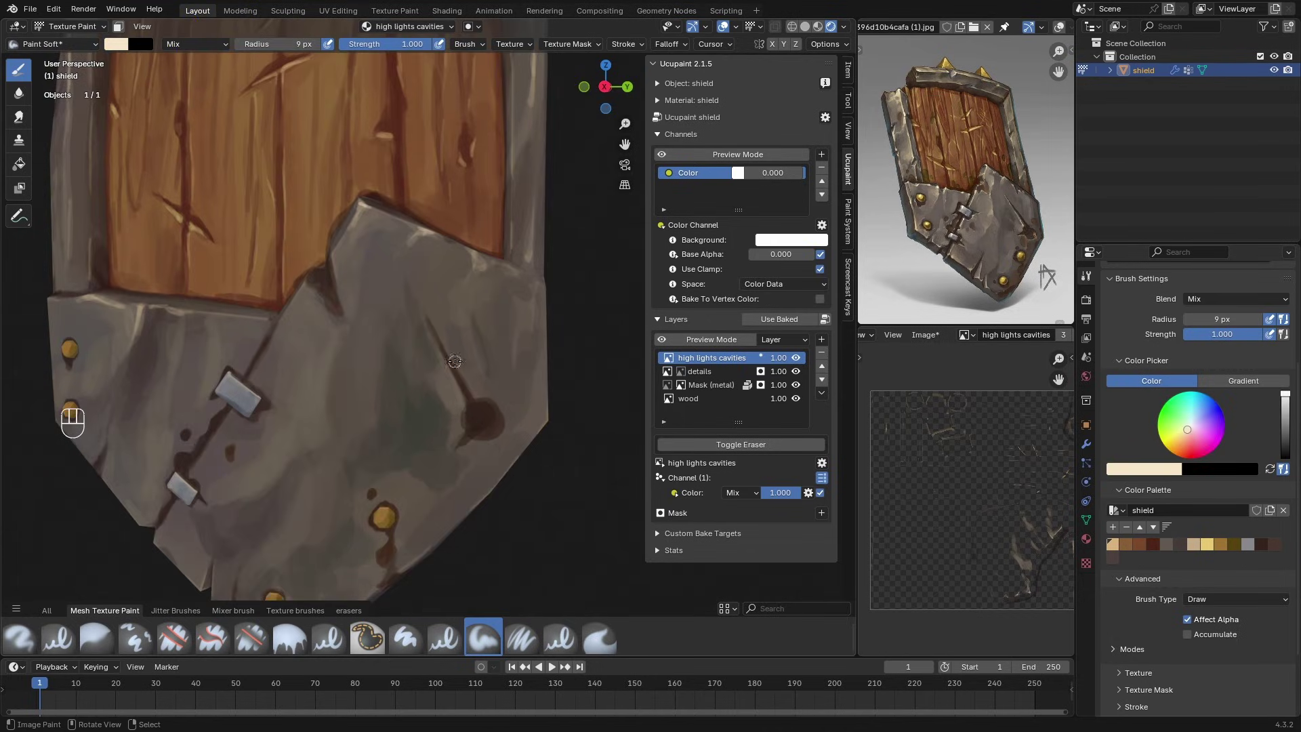
pyautogui.moveTo(502, 425); pyautogui.dragTo(507, 418)
pyautogui.moveTo(447, 379); pyautogui.dragTo(468, 383, button='middle')
pyautogui.moveTo(447, 366)
pyautogui.keyDown('ctrl'); pyautogui.mouseDown(button='middle')
pyautogui.moveTo(447, 420)
pyautogui.moveTo(407, 339)
pyautogui.mouseUp(button='middle'); pyautogui.keyUp('ctrl')
pyautogui.moveTo(360, 367); pyautogui.dragTo(336, 411)
pyautogui.moveTo(376, 334); pyautogui.dragTo(353, 387)
# Step: Paint cream highlights around the notch in the metal plate's edge and trim them with Erase Alpha
pyautogui.keyDown('shift'); pyautogui.moveTo(345, 399); pyautogui.dragTo(455, 271, button='middle'); pyautogui.keyUp('shift')
pyautogui.moveTo(491, 210); pyautogui.dragTo(502, 231)
pyautogui.press('e')
pyautogui.keyDown('ctrl'); pyautogui.moveTo(498, 271); pyautogui.dragTo(467, 223, button='middle'); pyautogui.keyUp('ctrl')
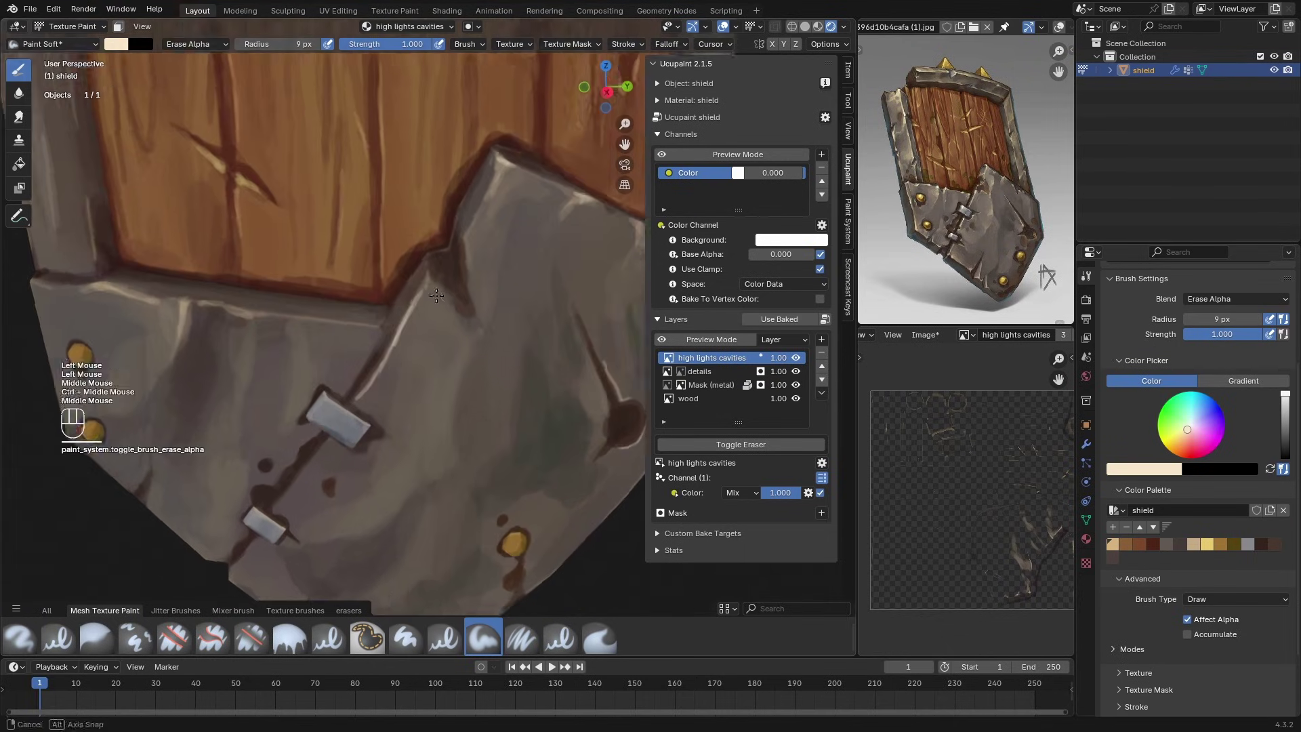
pyautogui.moveTo(447, 325); pyautogui.dragTo(440, 305, button='middle')
pyautogui.press('e')
pyautogui.moveTo(416, 310); pyautogui.dragTo(433, 312)
pyautogui.press('e')
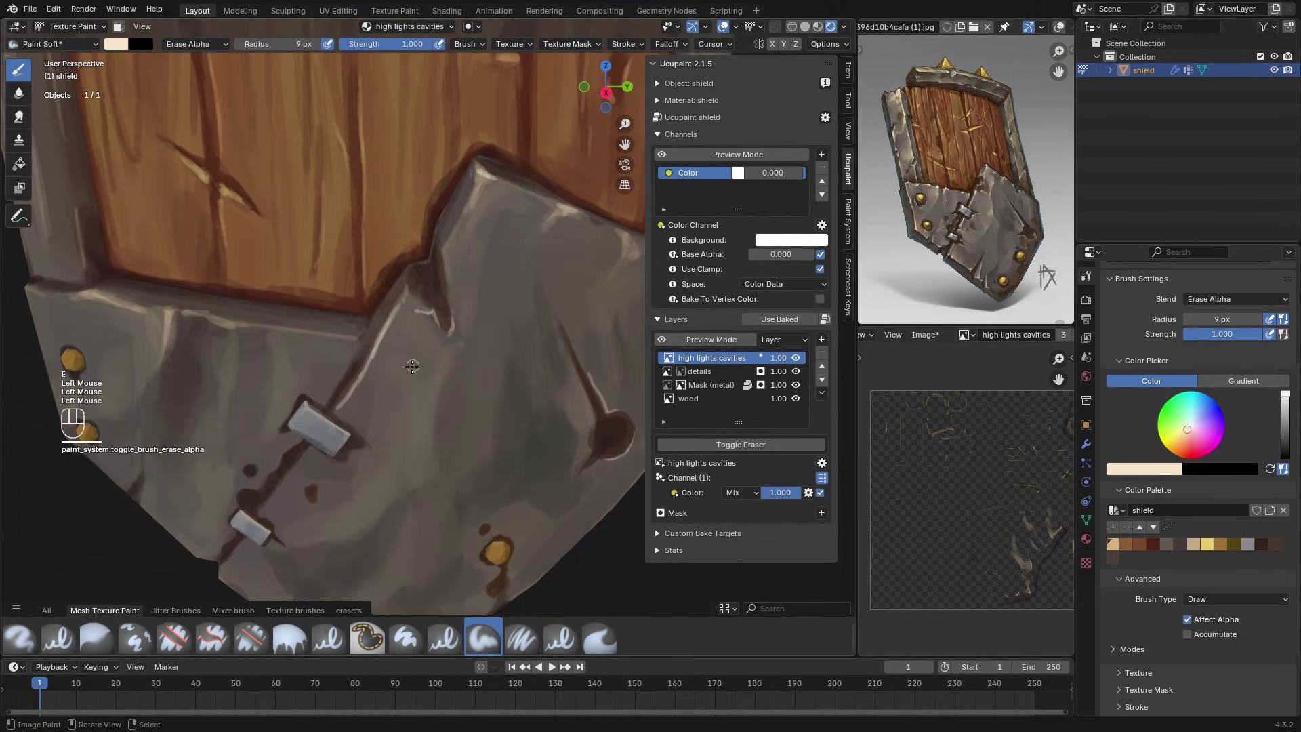
# Step: Highlight the metal plate's raised tip and the edge below the wood in cream, refining the strokes with Erase Alpha
pyautogui.moveTo(413, 363); pyautogui.dragTo(421, 355, button='middle')
pyautogui.press('e')
pyautogui.moveTo(453, 226); pyautogui.dragTo(445, 239)
pyautogui.moveTo(473, 244); pyautogui.dragTo(484, 238, button='middle')
pyautogui.moveTo(476, 211); pyautogui.dragTo(483, 230)
pyautogui.press('e')
pyautogui.moveTo(352, 308)
pyautogui.mouseDown()
pyautogui.moveTo(368, 317)
pyautogui.moveTo(357, 309)
pyautogui.mouseUp()
pyautogui.keyDown('shift'); pyautogui.moveTo(366, 319); pyautogui.dragTo(481, 271, button='middle'); pyautogui.keyUp('shift')
# Step: Paint cream highlights along the plate seam around the staples and the cracks in the lower-left metal edge
pyautogui.press('e')
pyautogui.moveTo(455, 379); pyautogui.dragTo(409, 459)
pyautogui.press('e')
pyautogui.press('e')
pyautogui.keyDown('shift'); pyautogui.moveTo(423, 499); pyautogui.dragTo(447, 332, button='middle'); pyautogui.keyUp('shift')
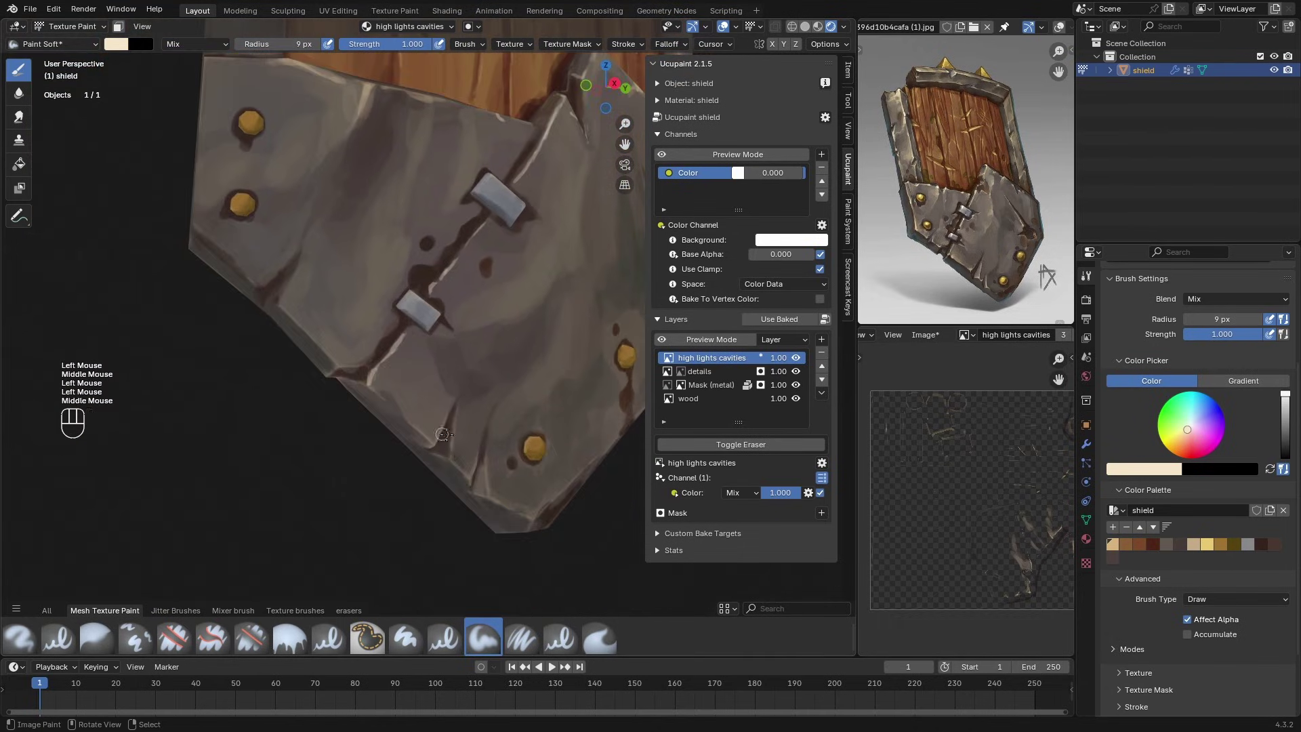
pyautogui.moveTo(441, 417); pyautogui.dragTo(456, 464)
pyautogui.moveTo(454, 433)
pyautogui.mouseDown(button='middle')
pyautogui.moveTo(433, 441)
pyautogui.moveTo(406, 353)
pyautogui.mouseUp(button='middle')
pyautogui.press('e')
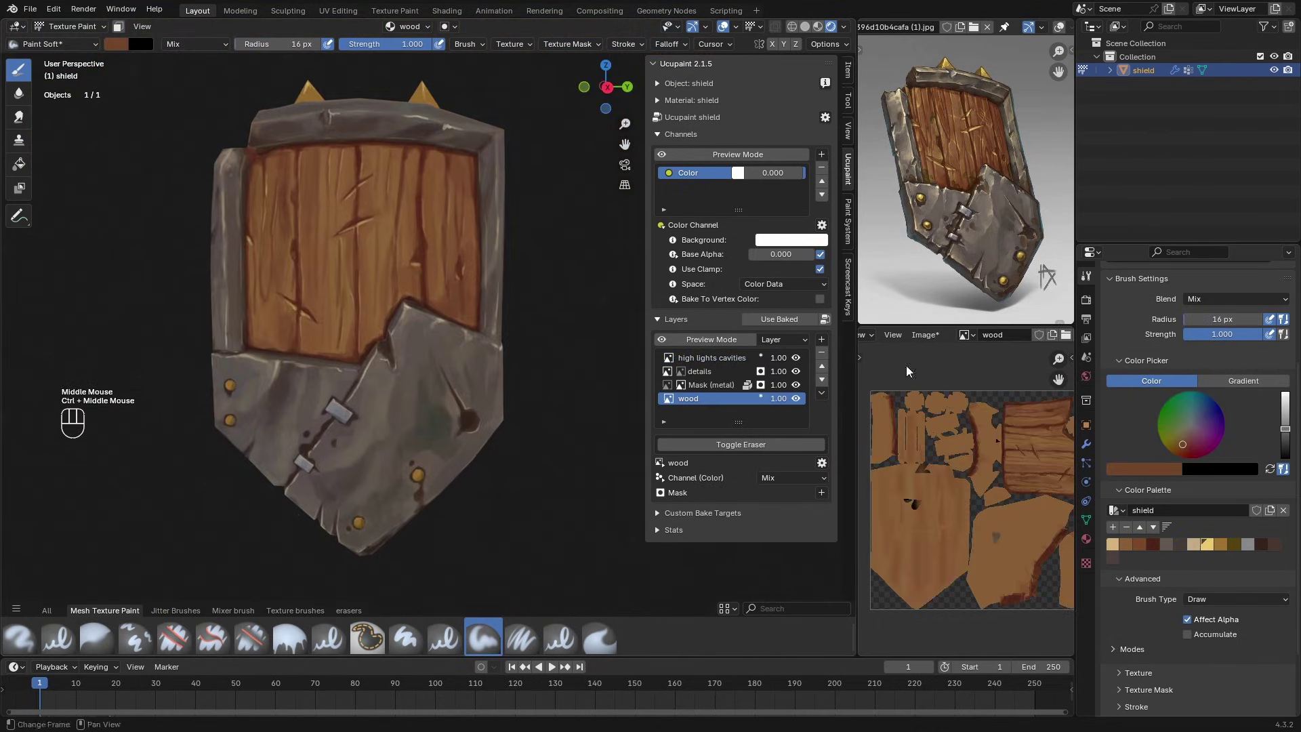
# Step: Paint bright yellow highlights on the two left rivets on the high lights cavities layer
pyautogui.click(711, 357)
pyautogui.click(1207, 544)
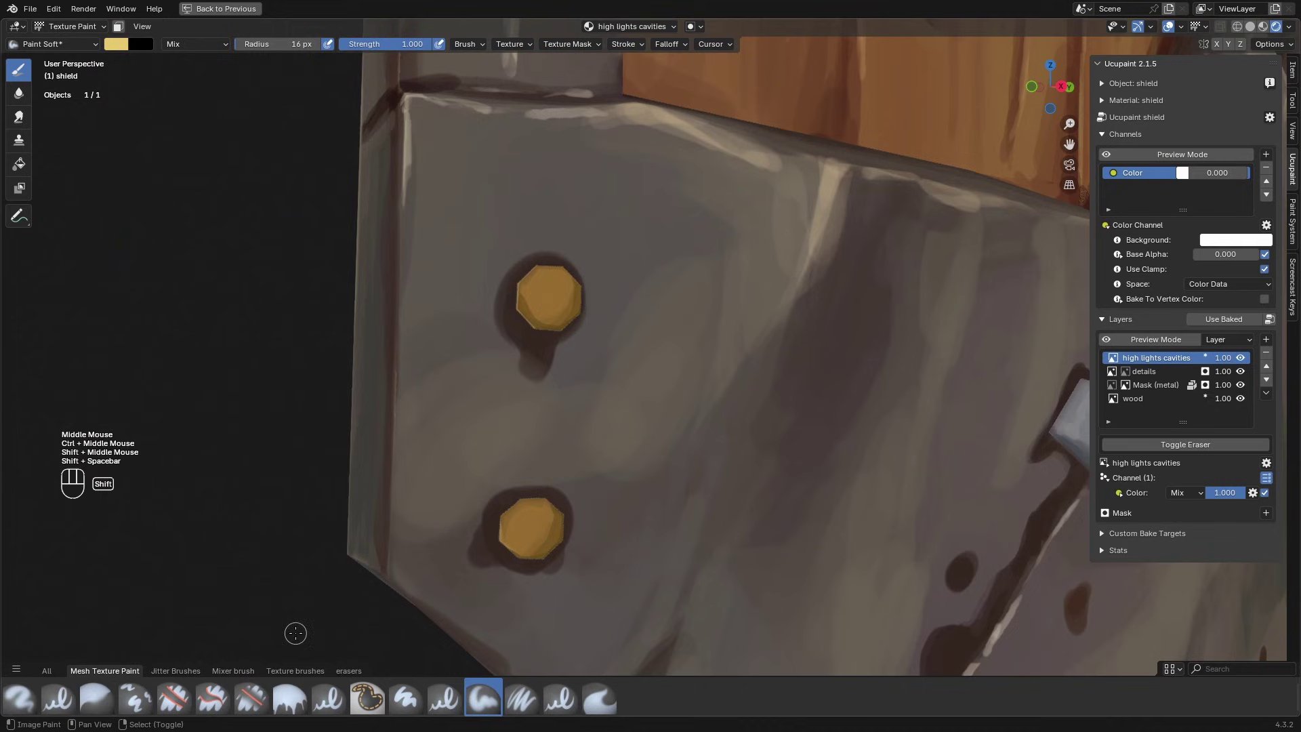
pyautogui.moveTo(537, 297); pyautogui.dragTo(547, 283)
pyautogui.click(520, 517)
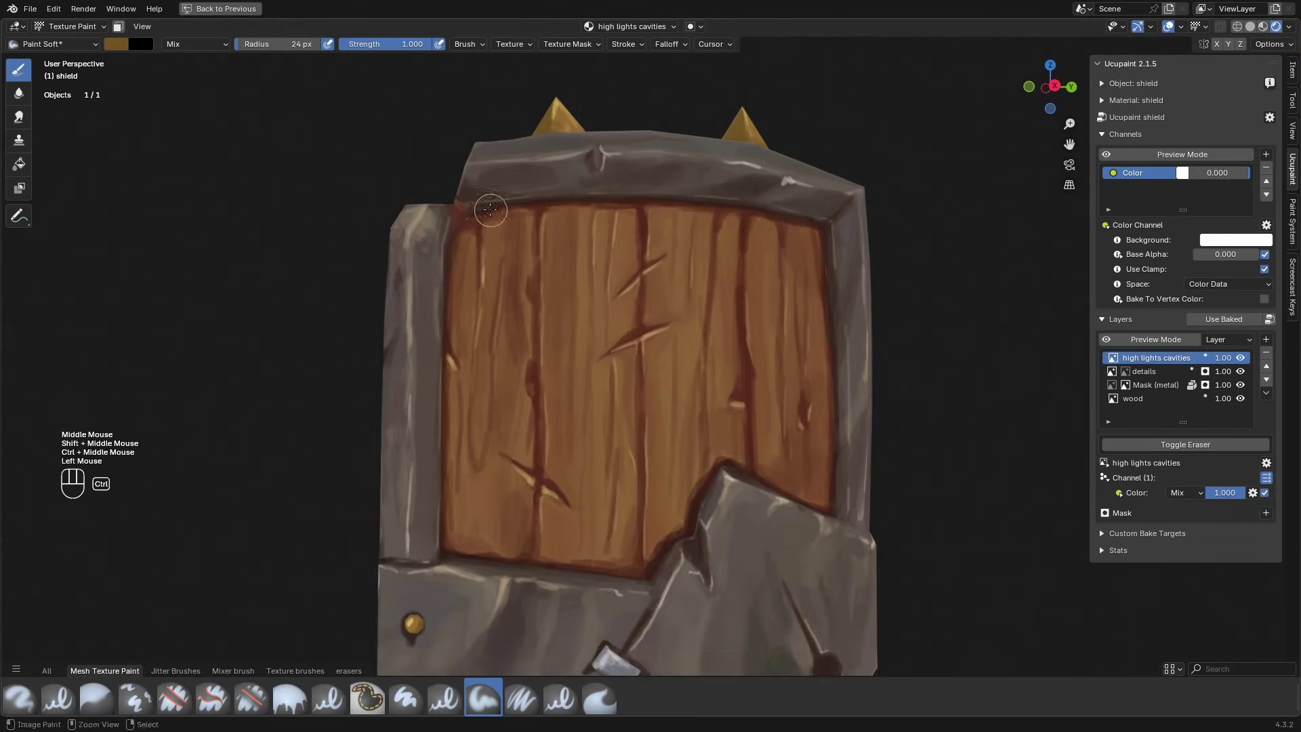
# Step: Sample greys from the metal rim and paint them over the top rim with a 24 px brush
pyautogui.keyDown('ctrl'); pyautogui.moveTo(508, 193); pyautogui.dragTo(507, 173, button='middle'); pyautogui.keyUp('ctrl')
pyautogui.press('s')
pyautogui.click(546, 148)
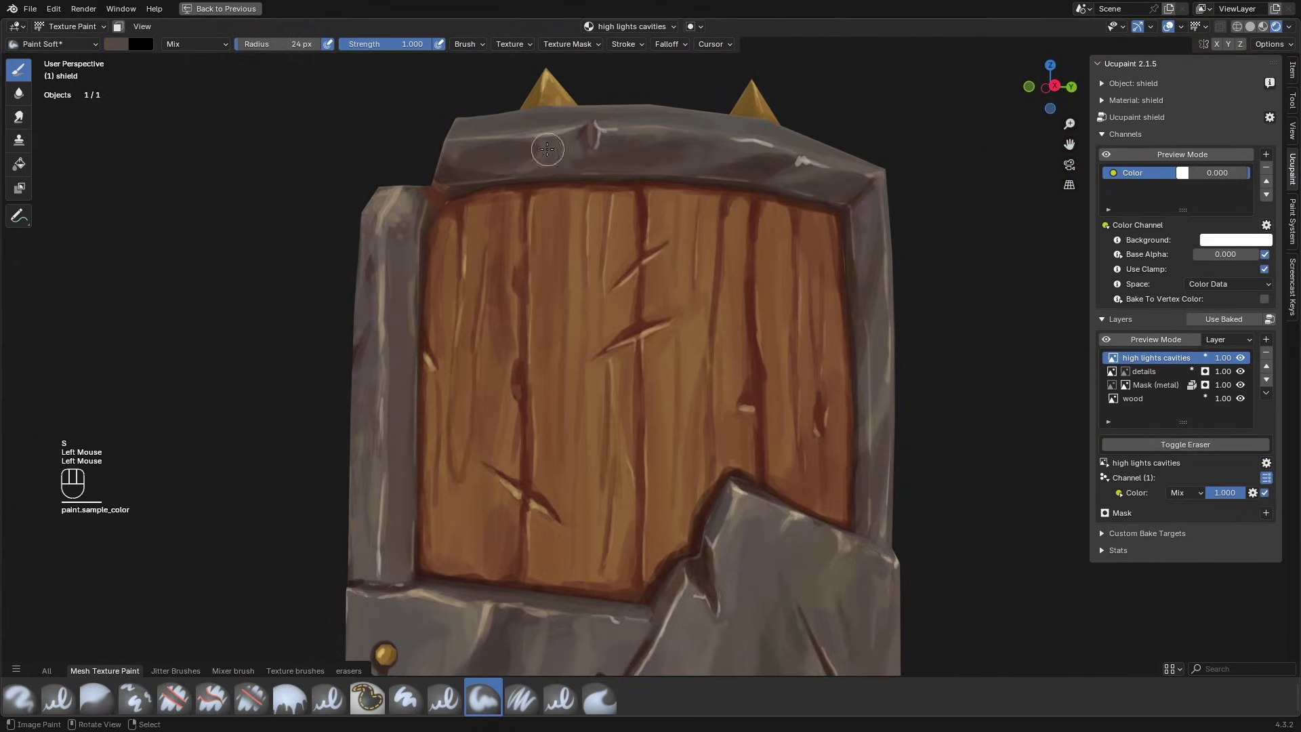
pyautogui.press('s')
pyautogui.moveTo(550, 142); pyautogui.dragTo(572, 138)
pyautogui.moveTo(670, 148); pyautogui.dragTo(734, 180)
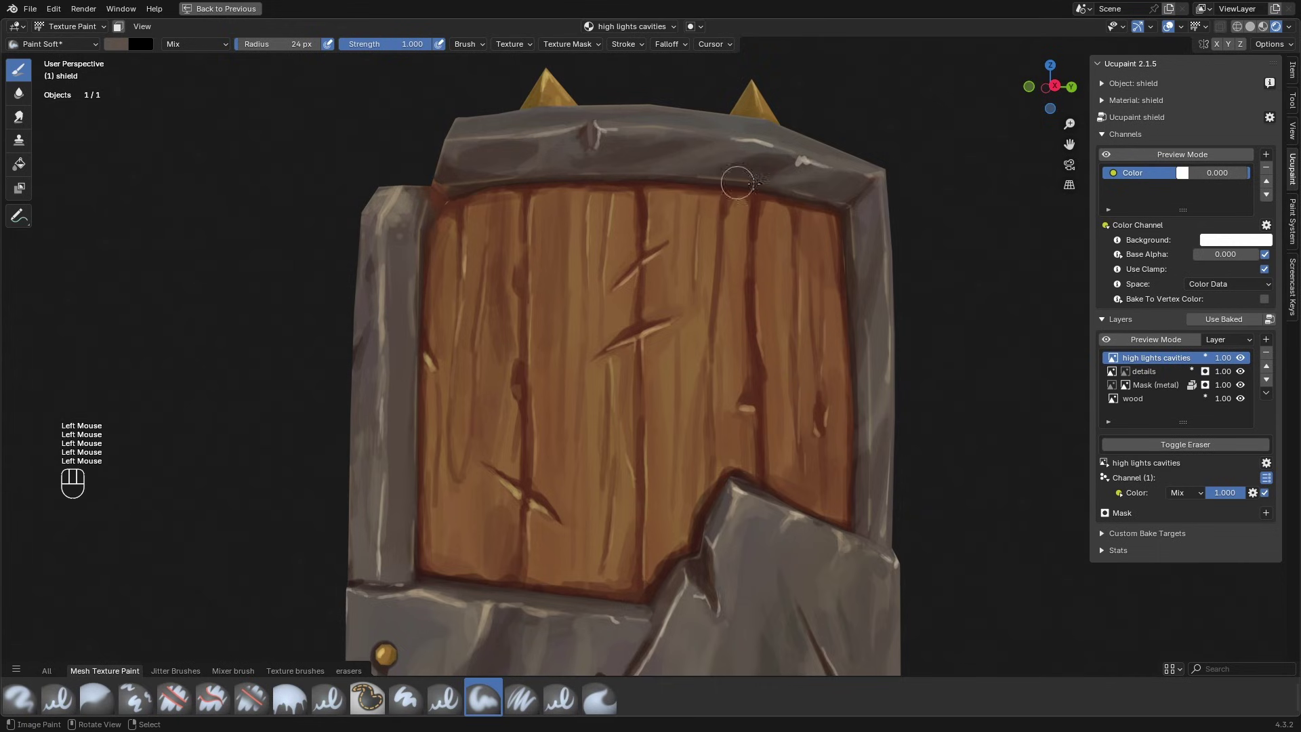
# Step: Erase the excess paint along the top metal rim's lower edge with Erase Alpha
pyautogui.moveTo(740, 178); pyautogui.dragTo(714, 151, button='middle')
pyautogui.press('e')
pyautogui.moveTo(727, 182); pyautogui.dragTo(711, 181)
pyautogui.moveTo(704, 181); pyautogui.dragTo(648, 181)
pyautogui.moveTo(578, 198); pyautogui.dragTo(576, 271, button='middle')
pyautogui.keyDown('ctrl'); pyautogui.moveTo(475, 224); pyautogui.dragTo(473, 204, button='middle'); pyautogui.keyUp('ctrl')
# Step: Sample a dark reddish brown and darken the upper-left corner where the side rim meets the wood
pyautogui.press('s')
pyautogui.rightClick(339, 153)
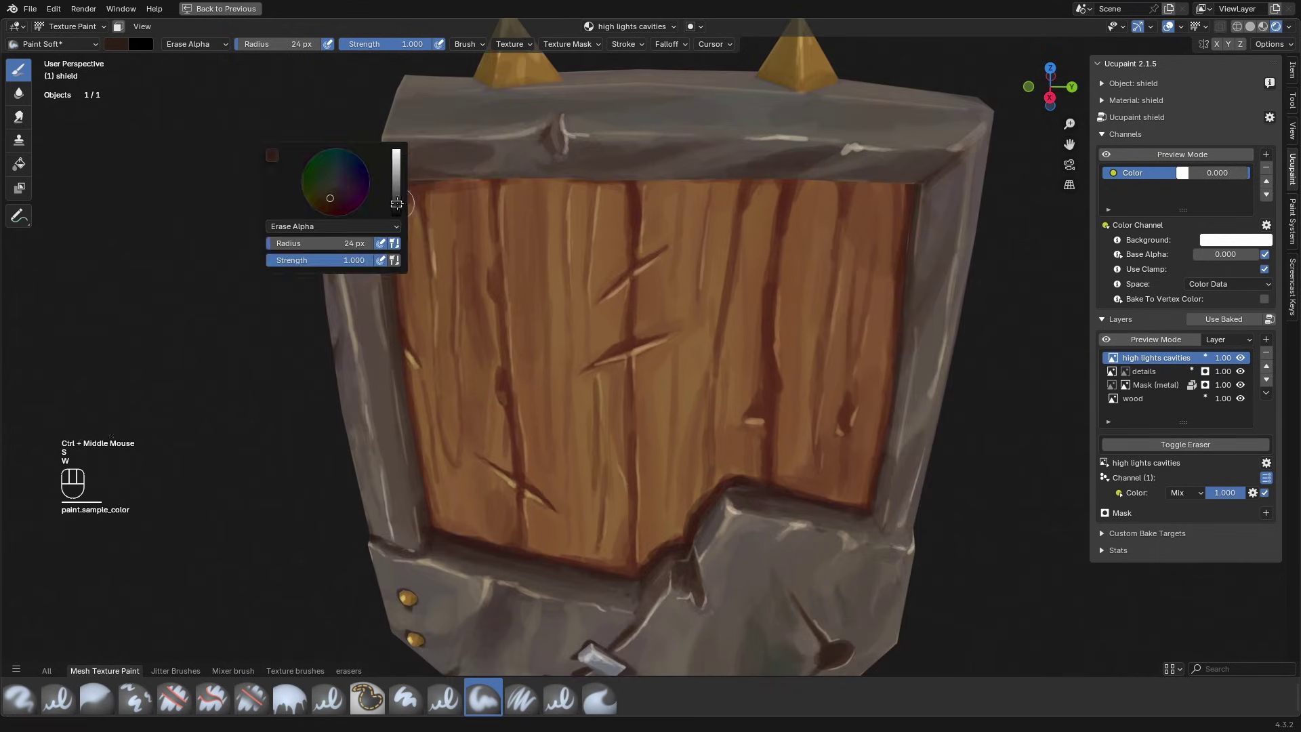
pyautogui.press('e')
pyautogui.keyDown('shift'); pyautogui.moveTo(325, 163); pyautogui.dragTo(379, 226, button='middle'); pyautogui.keyUp('shift')
pyautogui.keyDown('ctrl'); pyautogui.moveTo(380, 226); pyautogui.dragTo(377, 200, button='middle'); pyautogui.keyUp('ctrl')
pyautogui.moveTo(363, 214); pyautogui.dragTo(374, 261)
pyautogui.press('s')
pyautogui.moveTo(357, 271)
pyautogui.mouseDown(button='middle')
pyautogui.moveTo(344, 331)
pyautogui.moveTo(393, 245)
pyautogui.mouseUp(button='middle')
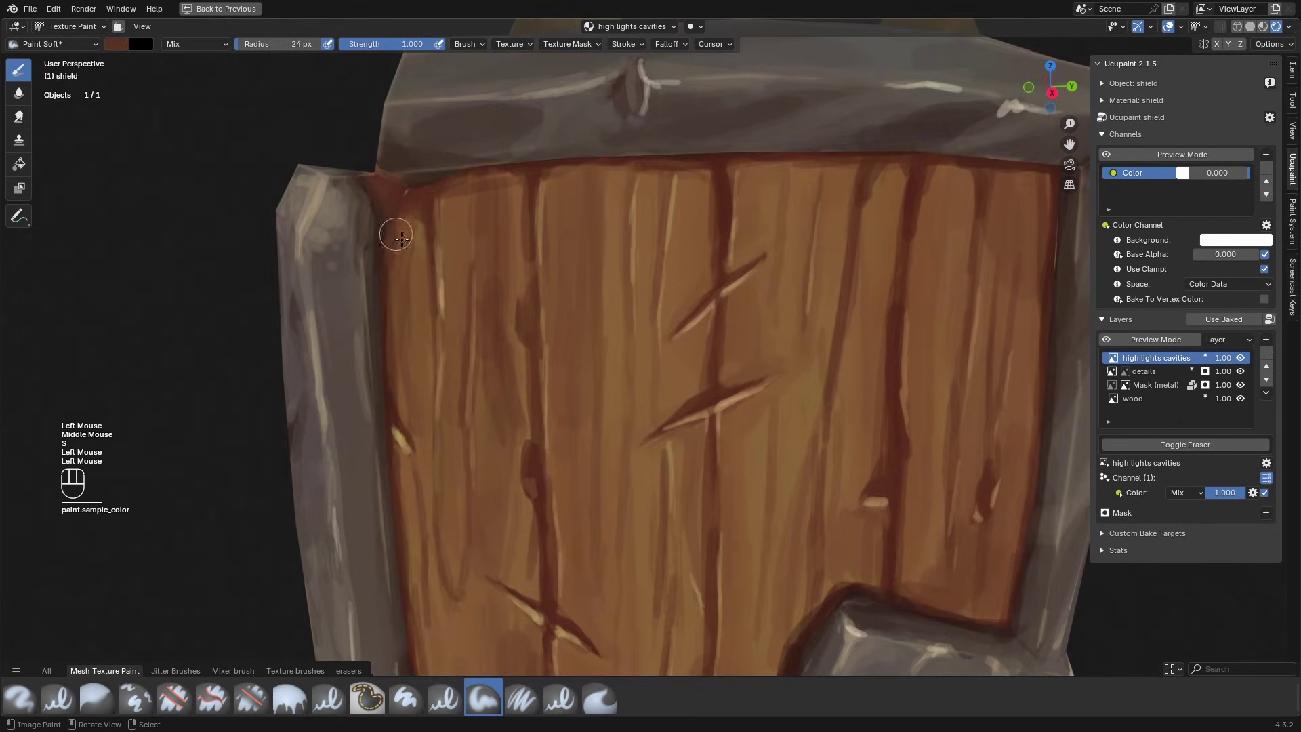
pyautogui.press('s')
pyautogui.press('s')
pyautogui.moveTo(395, 236)
pyautogui.mouseDown()
pyautogui.moveTo(390, 204)
pyautogui.moveTo(428, 230)
pyautogui.mouseUp()
pyautogui.press('s')
pyautogui.hotkey('ctrl', 'z')
pyautogui.hotkey('ctrl', 'z')
pyautogui.press('e')
# Step: Touch up the upper-left wood corner on the wood layer with sampled browns and save all images
pyautogui.click(1151, 398)
pyautogui.press('s')
pyautogui.press('e')
pyautogui.press('s')
pyautogui.moveTo(468, 203)
pyautogui.keyDown('ctrl'); pyautogui.mouseDown(button='middle')
pyautogui.moveTo(485, 226)
pyautogui.moveTo(467, 325)
pyautogui.mouseUp(button='middle'); pyautogui.keyUp('ctrl')
pyautogui.keyDown('shift'); pyautogui.moveTo(467, 325); pyautogui.dragTo(409, 267, button='middle'); pyautogui.keyUp('shift')
pyautogui.press('6')
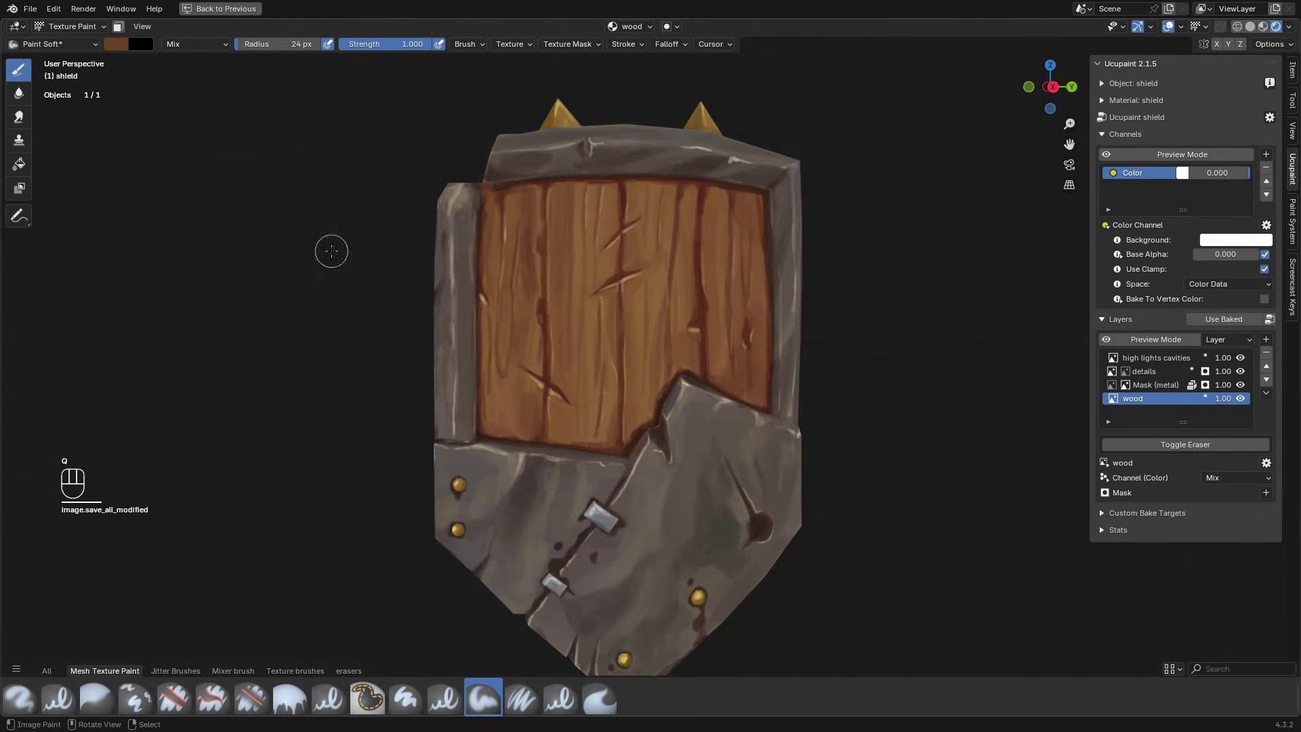
# Step: Add a 4096-resolution layer named gradient above high lights cavities and set its blending to Multiply, choosing the Fill brush
pyautogui.scroll(-1, 767, 362)
pyautogui.keyDown('shift'); pyautogui.moveTo(767, 363); pyautogui.dragTo(758, 359, button='middle'); pyautogui.keyUp('shift')
pyautogui.moveTo(758, 359)
pyautogui.mouseDown(button='middle')
pyautogui.moveTo(738, 359)
pyautogui.moveTo(768, 362)
pyautogui.mouseUp(button='middle')
pyautogui.click(1159, 357)
pyautogui.click(1264, 344)
pyautogui.click(1002, 361)
pyautogui.write('gradient')
pyautogui.click(924, 500)
pyautogui.click(290, 696)
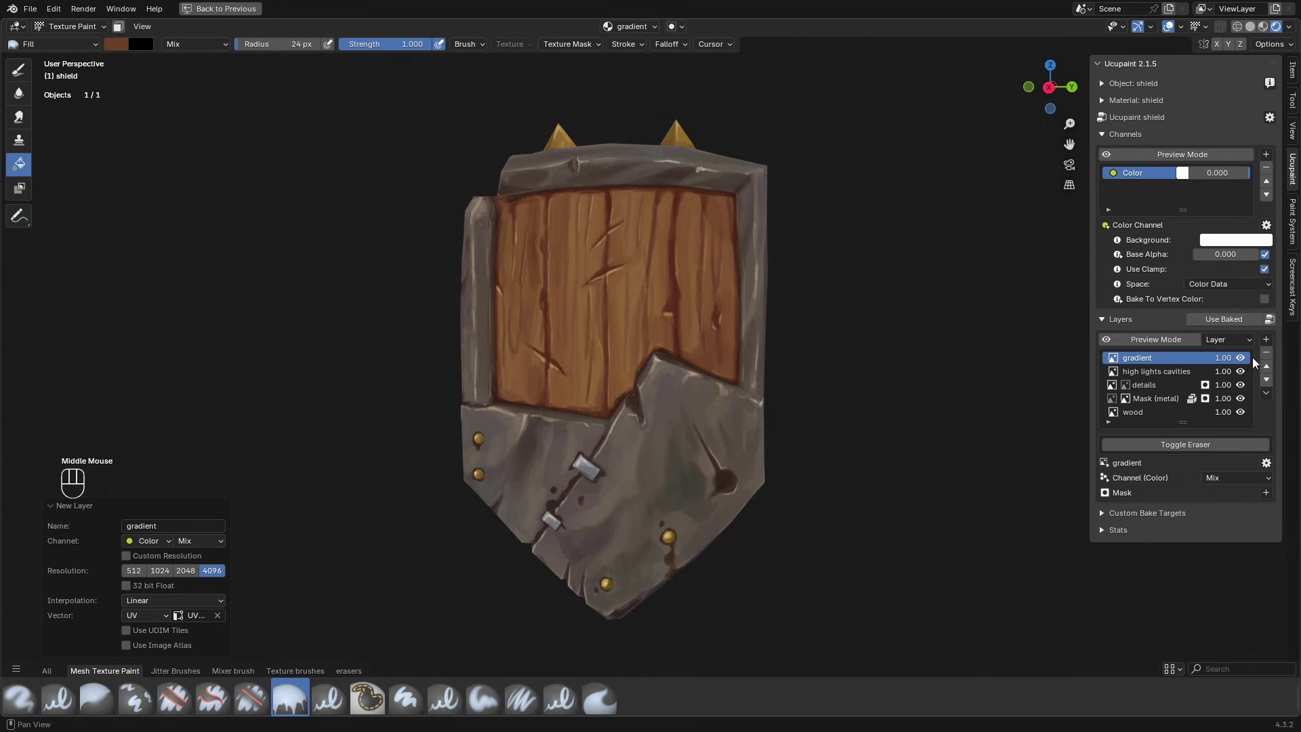
pyautogui.click(1229, 477)
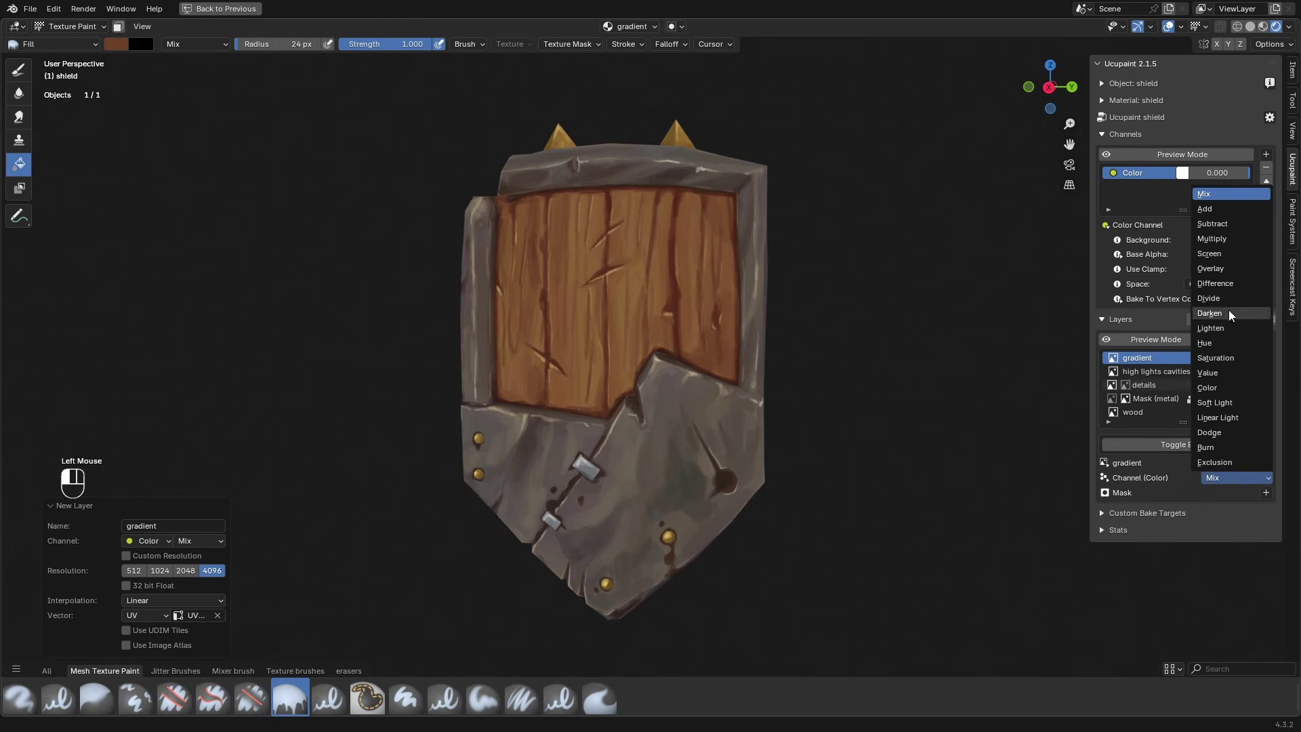
pyautogui.click(1211, 238)
# Step: Set the Fill brush to a linear gradient from dark grey-violet #433F4D to fully transparent white
pyautogui.hotkey('shift', 'space')
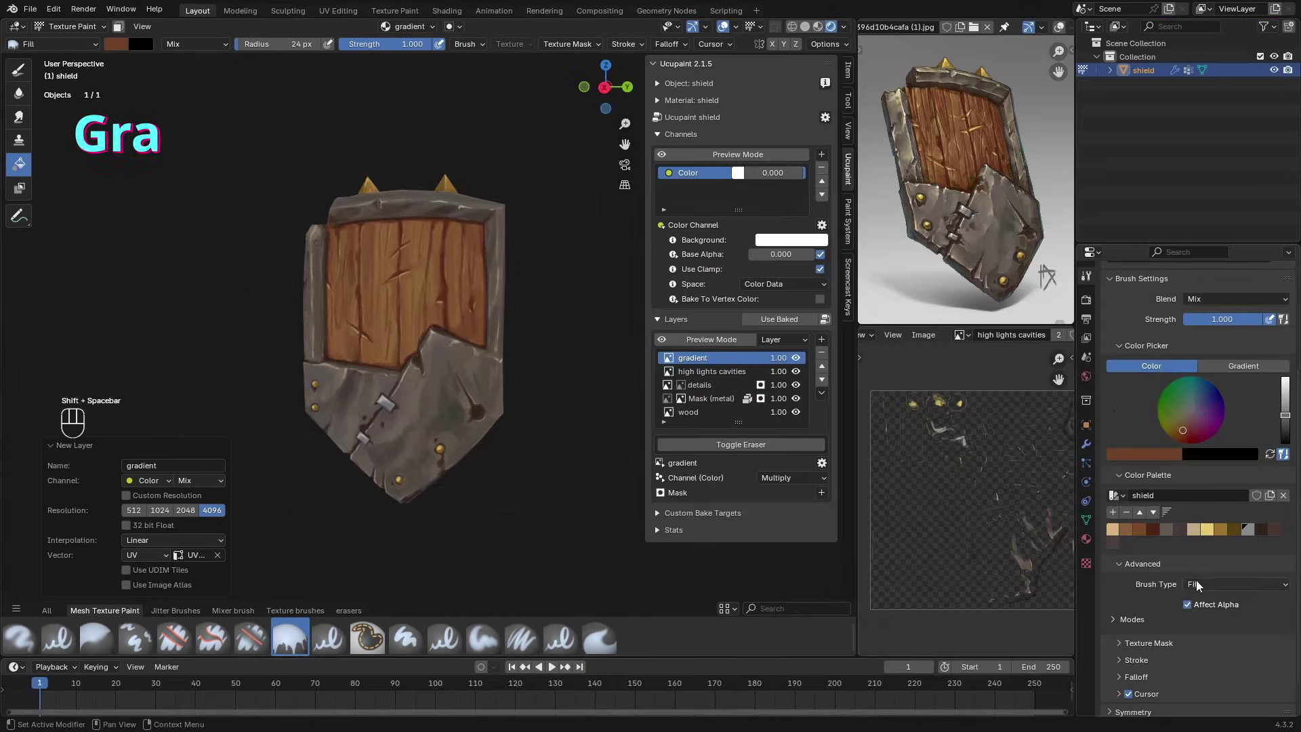
pyautogui.scroll(-3, 1141, 508)
pyautogui.click(1243, 325)
pyautogui.press('e')
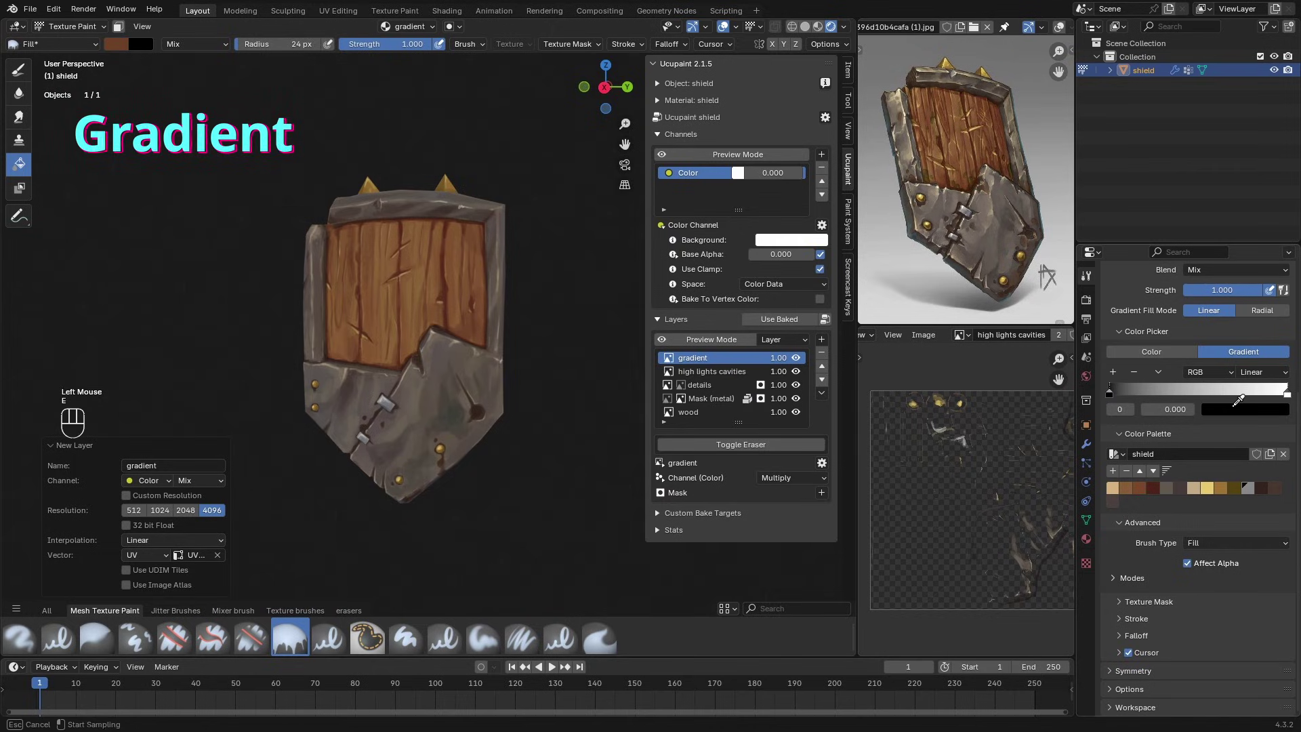
pyautogui.click(1238, 401)
pyautogui.click(1234, 409)
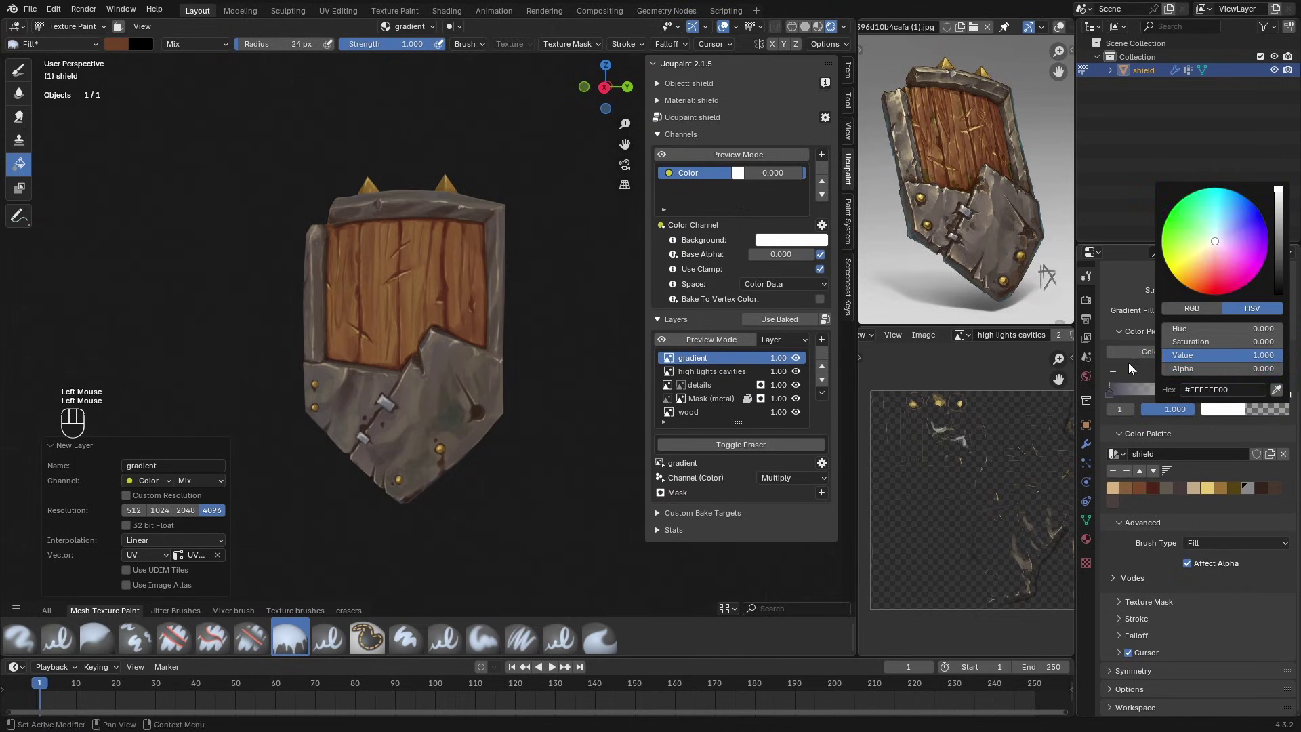
# Step: Fill the shield with the gradient from the bottom tip upward, undoing the first fill and redoing it over a longer span
pyautogui.moveTo(406, 475); pyautogui.dragTo(418, 250)
pyautogui.moveTo(418, 250); pyautogui.dragTo(452, 262, button='middle')
pyautogui.hotkey('ctrl', 'z')
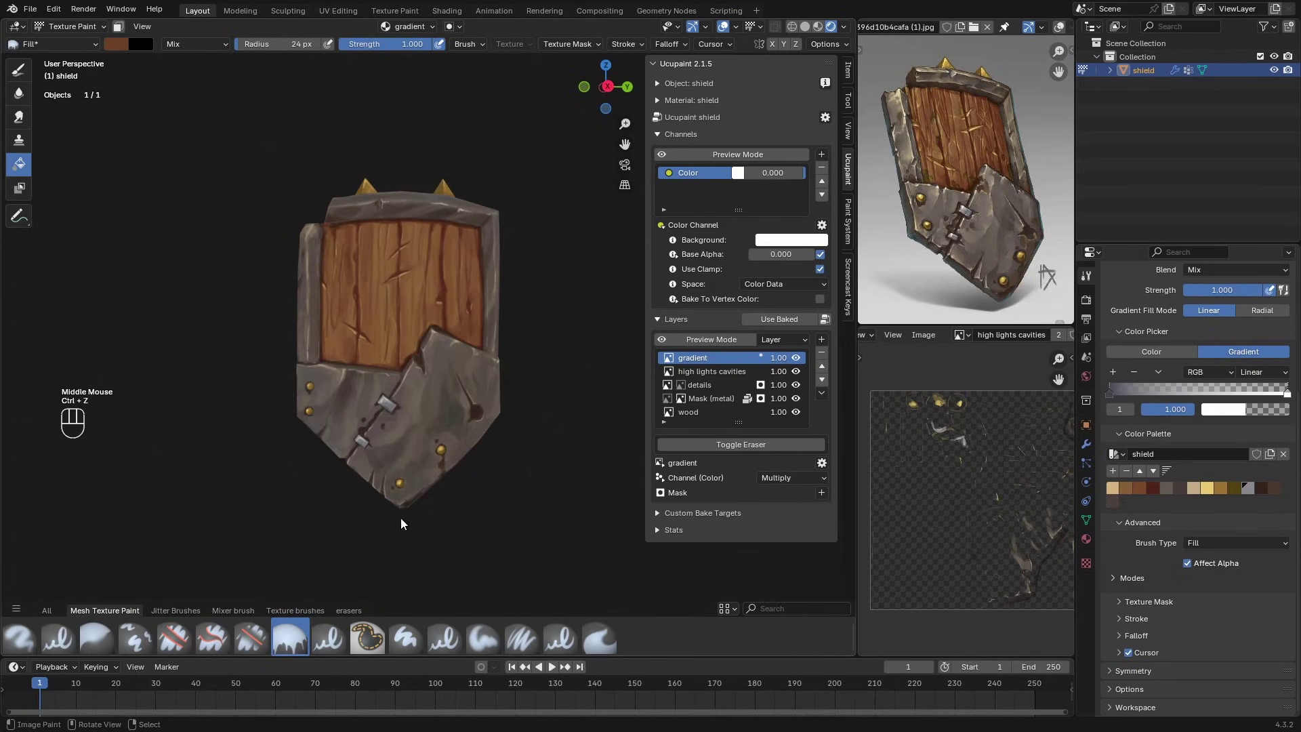
pyautogui.moveTo(401, 521); pyautogui.dragTo(412, 153)
pyautogui.moveTo(412, 152); pyautogui.dragTo(411, 205, button='middle')
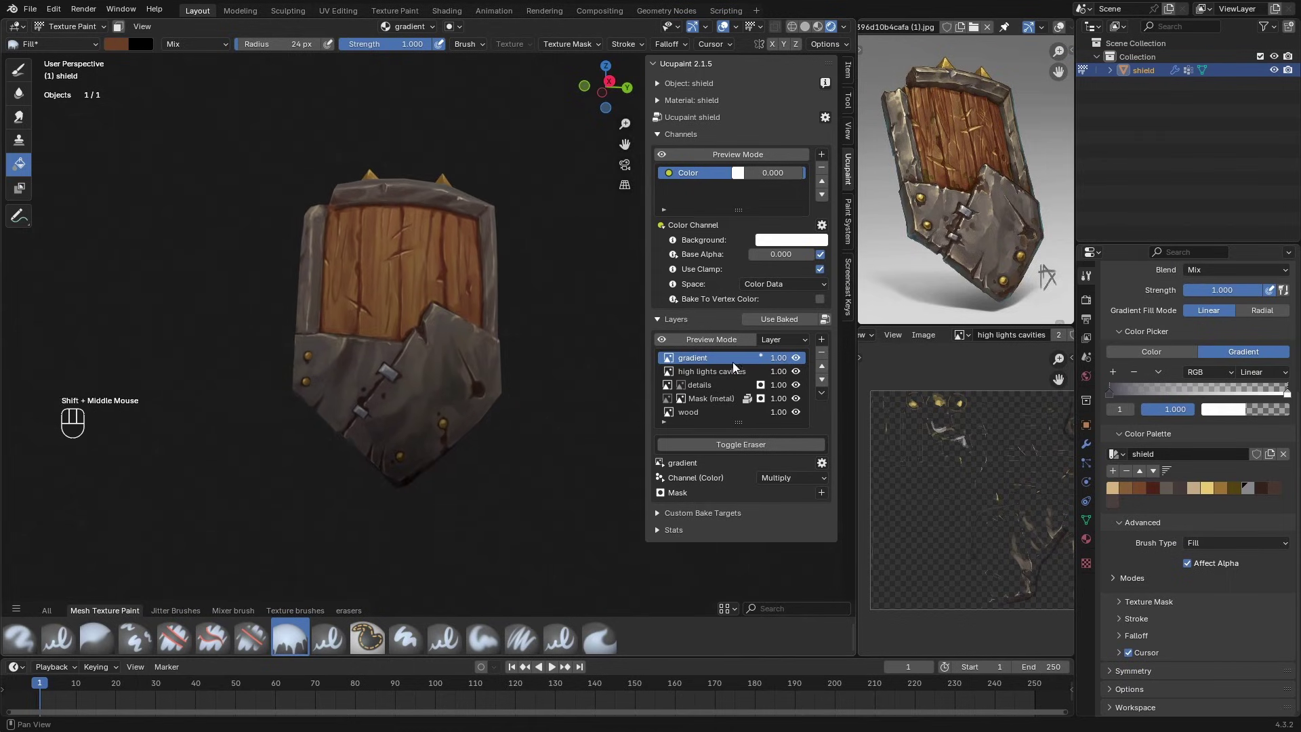
# Step: Move the gradient layer below the details layer and lower its opacity to 0.59
pyautogui.click(732, 360)
pyautogui.click(821, 379)
pyautogui.click(821, 379)
pyautogui.moveTo(784, 384); pyautogui.dragTo(762, 385)
pyautogui.moveTo(446, 342); pyautogui.dragTo(458, 372, button='middle')
# Step: Change the gradient's dark stop to a bluer tone and refill the shield from the bottom tip to above the spikes
pyautogui.scroll(1, 964, 496)
pyautogui.click(1109, 393)
pyautogui.click(1244, 409)
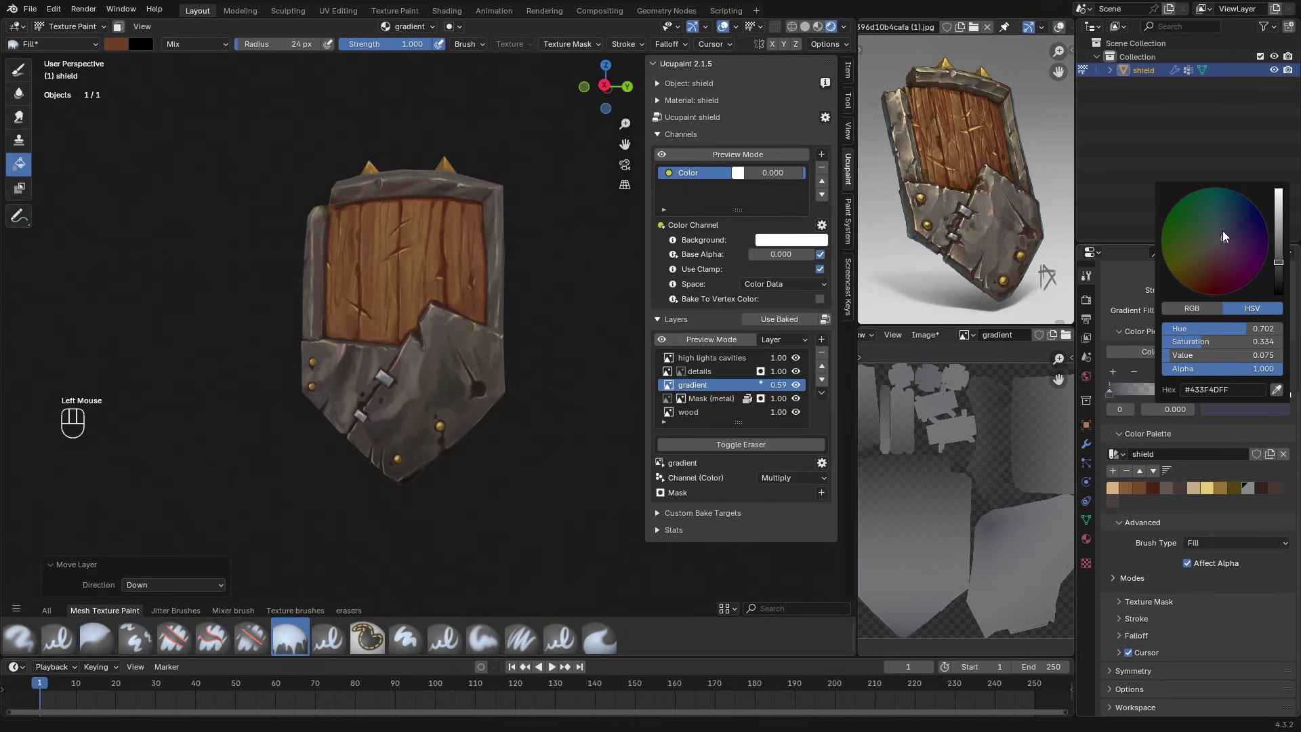
pyautogui.click(1222, 234)
pyautogui.moveTo(440, 304); pyautogui.dragTo(438, 292, button='middle')
pyautogui.moveTo(418, 468); pyautogui.dragTo(433, 154)
pyautogui.moveTo(392, 498); pyautogui.dragTo(392, 120)
pyautogui.moveTo(434, 285); pyautogui.dragTo(450, 290, button='middle')
# Step: Move the gradient layer to the top of the layer stack and set its opacity to 0.53
pyautogui.click(820, 369)
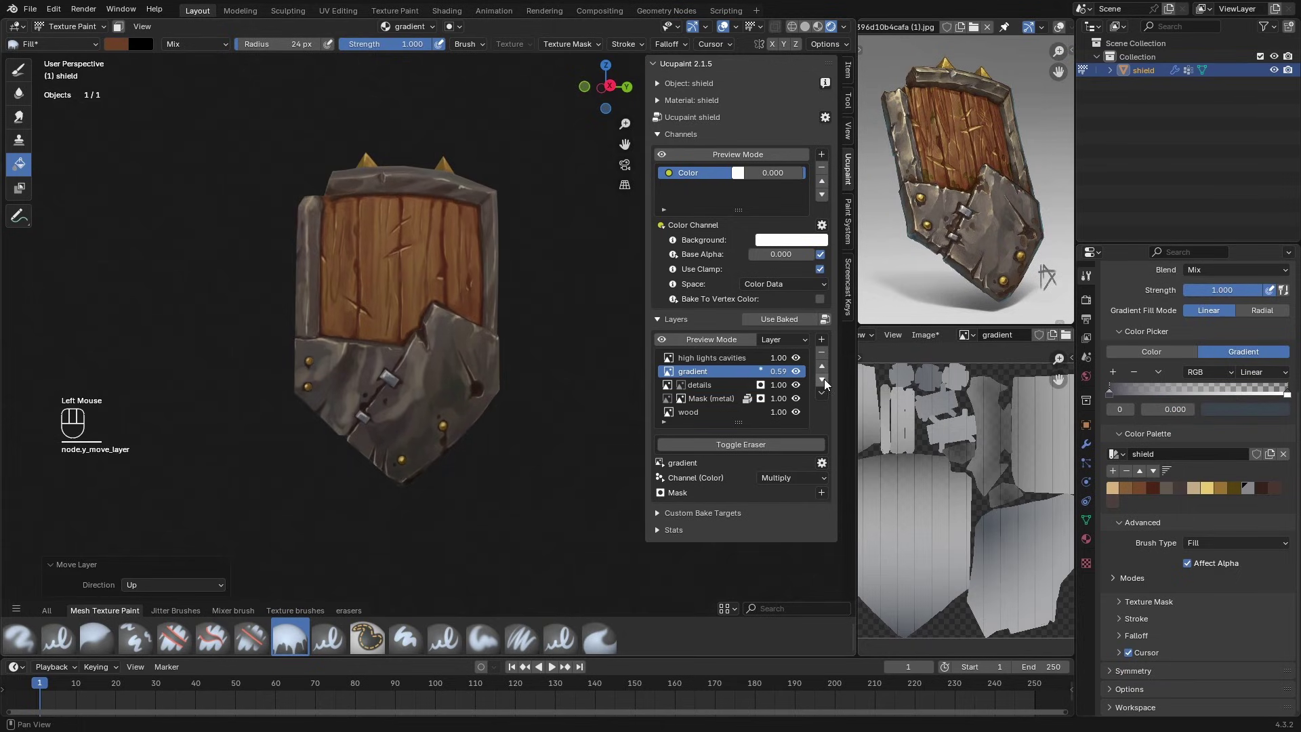
pyautogui.click(821, 380)
pyautogui.click(821, 367)
pyautogui.moveTo(460, 391)
pyautogui.mouseDown(button='middle')
pyautogui.moveTo(465, 372)
pyautogui.moveTo(450, 412)
pyautogui.moveTo(456, 398)
pyautogui.mouseUp(button='middle')
pyautogui.click(822, 369)
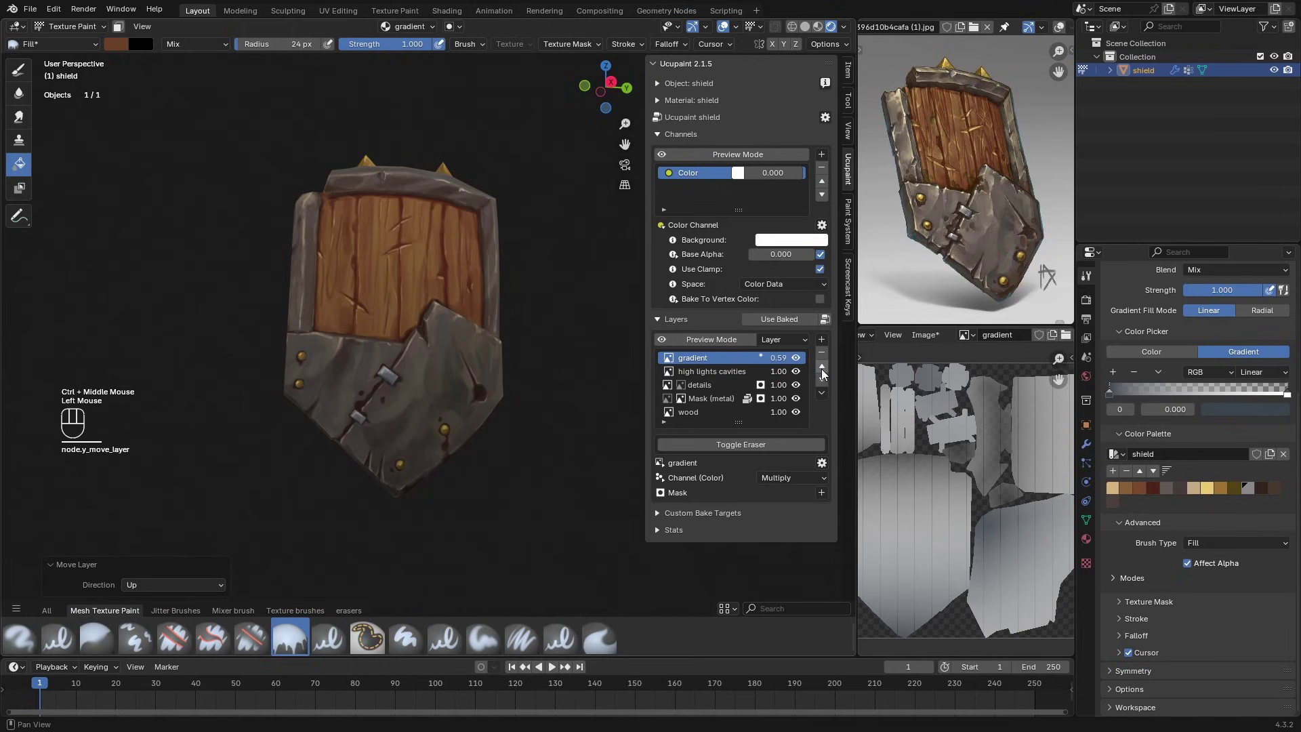
pyautogui.click(823, 380)
pyautogui.click(822, 367)
pyautogui.moveTo(745, 382); pyautogui.dragTo(744, 383, button='middle')
pyautogui.moveTo(777, 358); pyautogui.dragTo(772, 358)
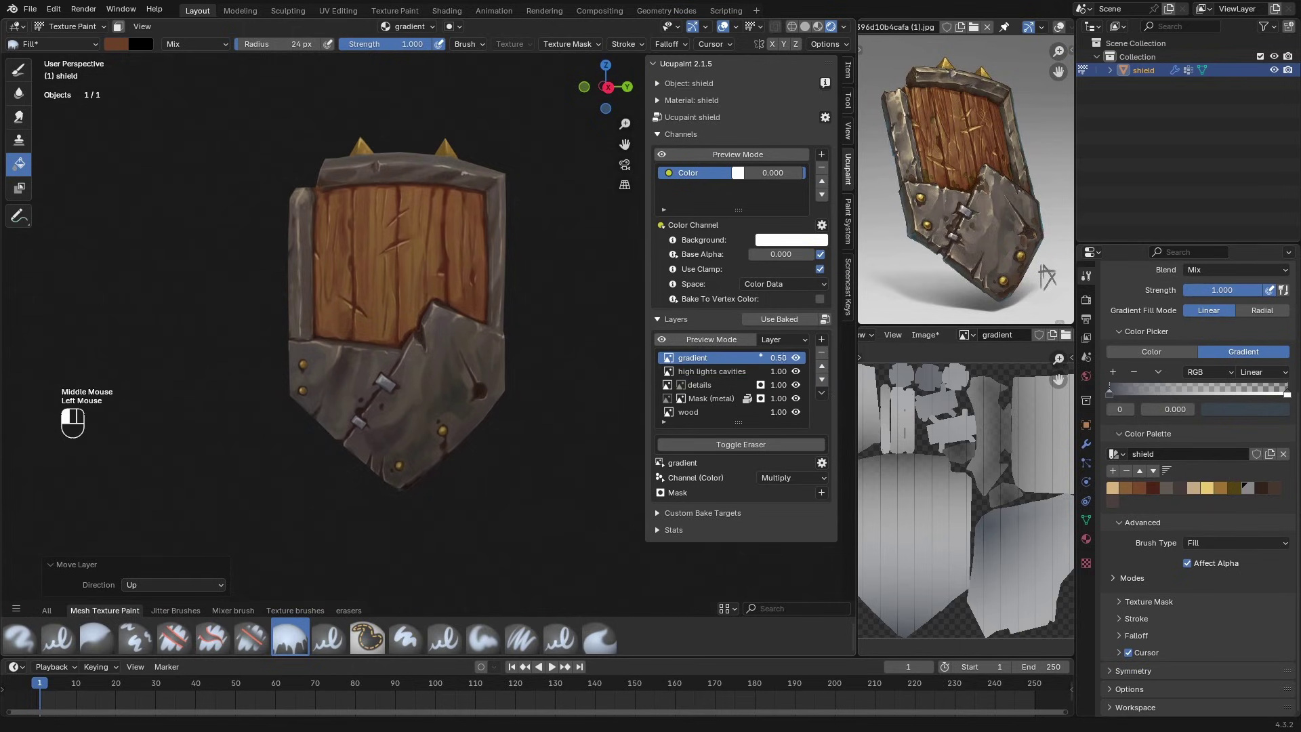
# Step: Hide the gradient layer, make high lights cavities the active layer and save all images
pyautogui.moveTo(572, 364); pyautogui.dragTo(585, 386, button='middle')
pyautogui.keyDown('ctrl'); pyautogui.moveTo(585, 386); pyautogui.dragTo(587, 366, button='middle'); pyautogui.keyUp('ctrl')
pyautogui.click(702, 374)
pyautogui.click(796, 359)
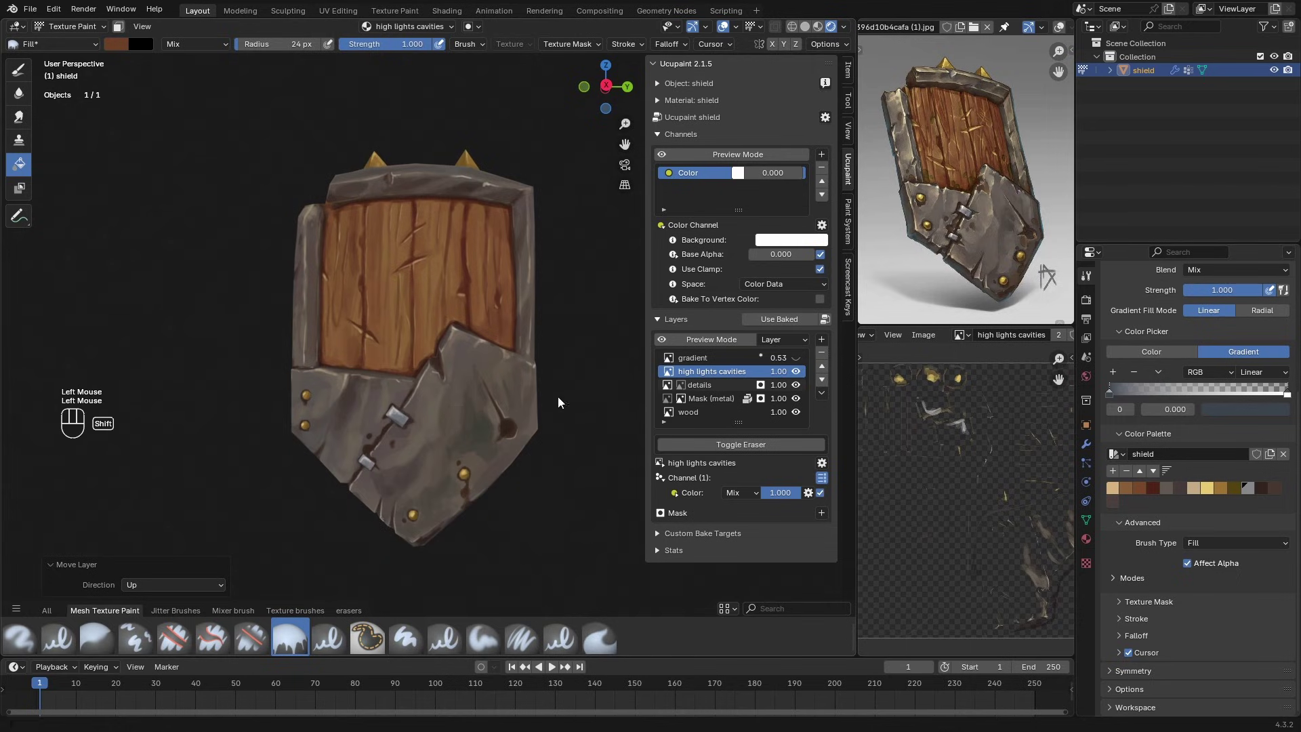
pyautogui.keyDown('shift'); pyautogui.moveTo(467, 467); pyautogui.dragTo(460, 332, button='middle'); pyautogui.keyUp('shift')
pyautogui.press('q')
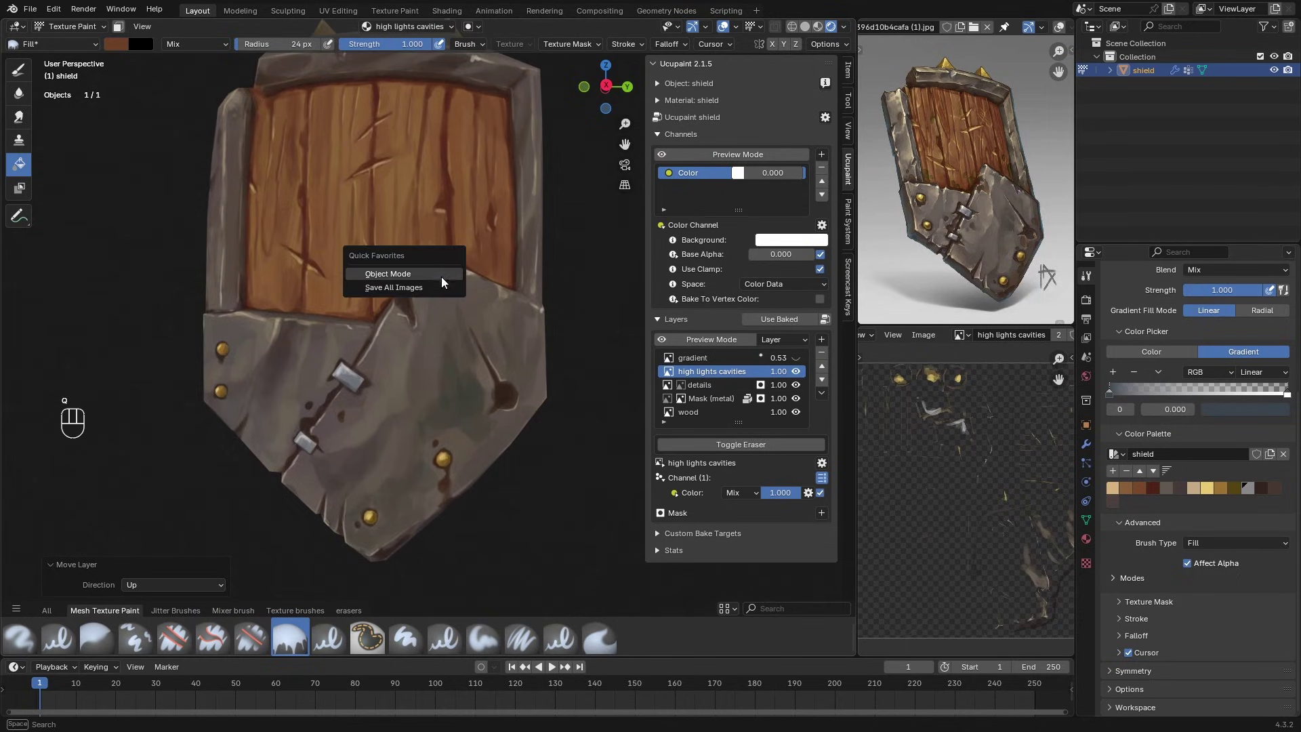
# Step: Sample a light beige, set the brush radius to 11 px and paint a highlight on the metal plate beside the staples, refining with Erase Alpha
pyautogui.press('b')
pyautogui.moveTo(509, 443); pyautogui.dragTo(516, 440, button='middle')
pyautogui.press('s')
pyautogui.press('s')
pyautogui.press('s')
pyautogui.press('s')
pyautogui.press('s')
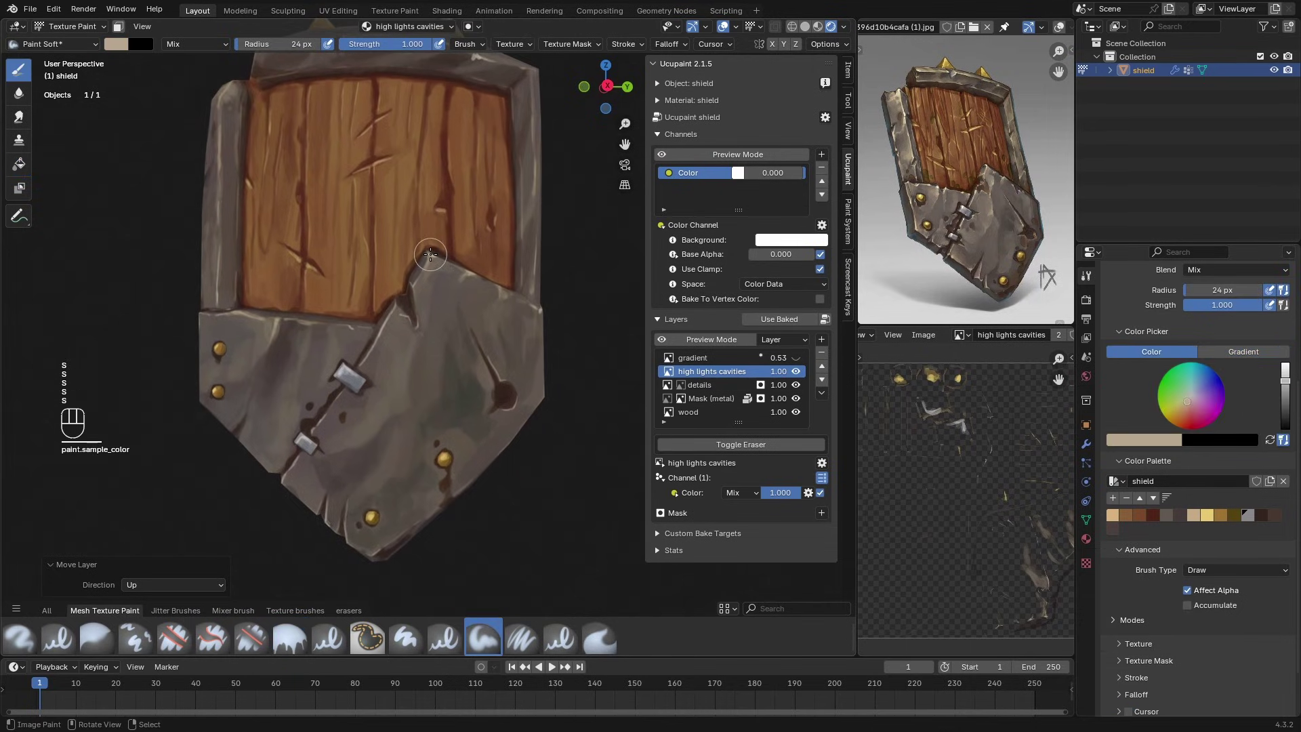
pyautogui.moveTo(394, 397); pyautogui.dragTo(401, 393, button='middle')
pyautogui.press('f')
pyautogui.click(397, 382)
pyautogui.moveTo(402, 367); pyautogui.dragTo(382, 425)
pyautogui.press('e')
pyautogui.press('e')
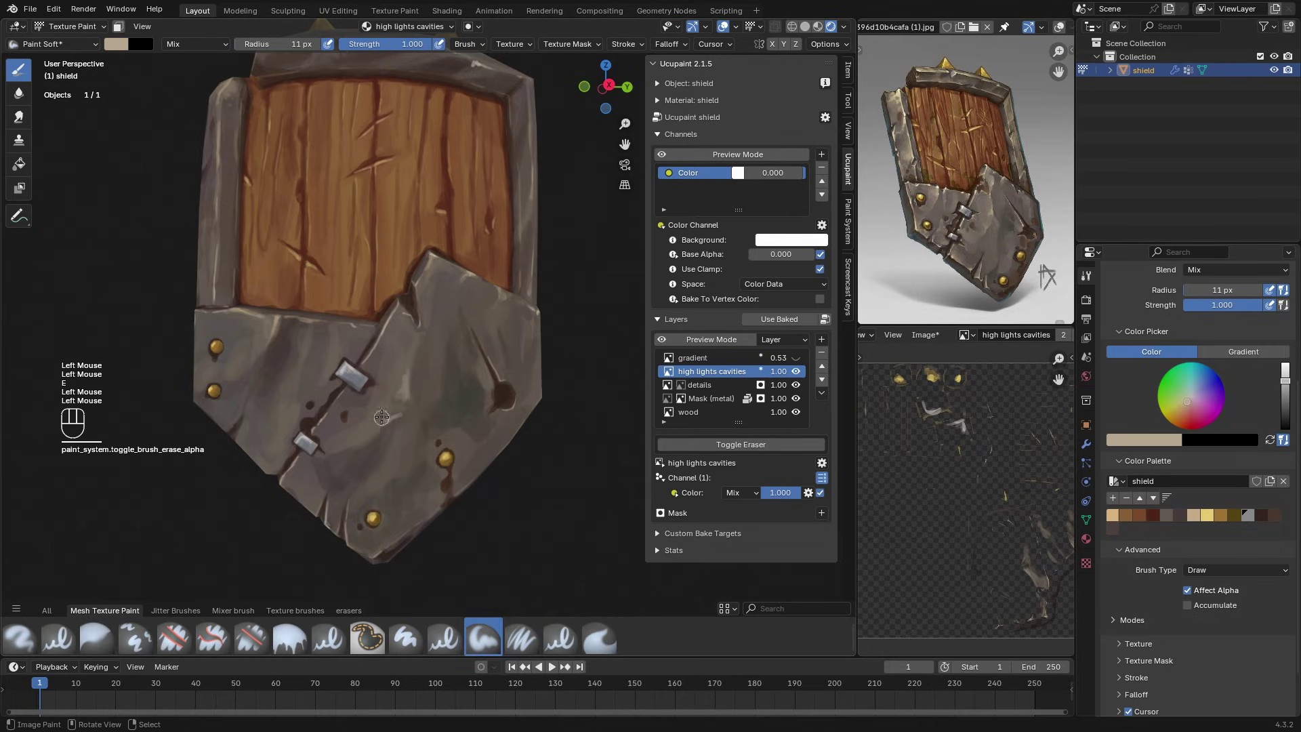
# Step: Tone down the metal plate's highlight beside the staples using Erase Alpha and a sampled darker grey-brown at 18 px radius
pyautogui.moveTo(402, 367); pyautogui.dragTo(399, 389)
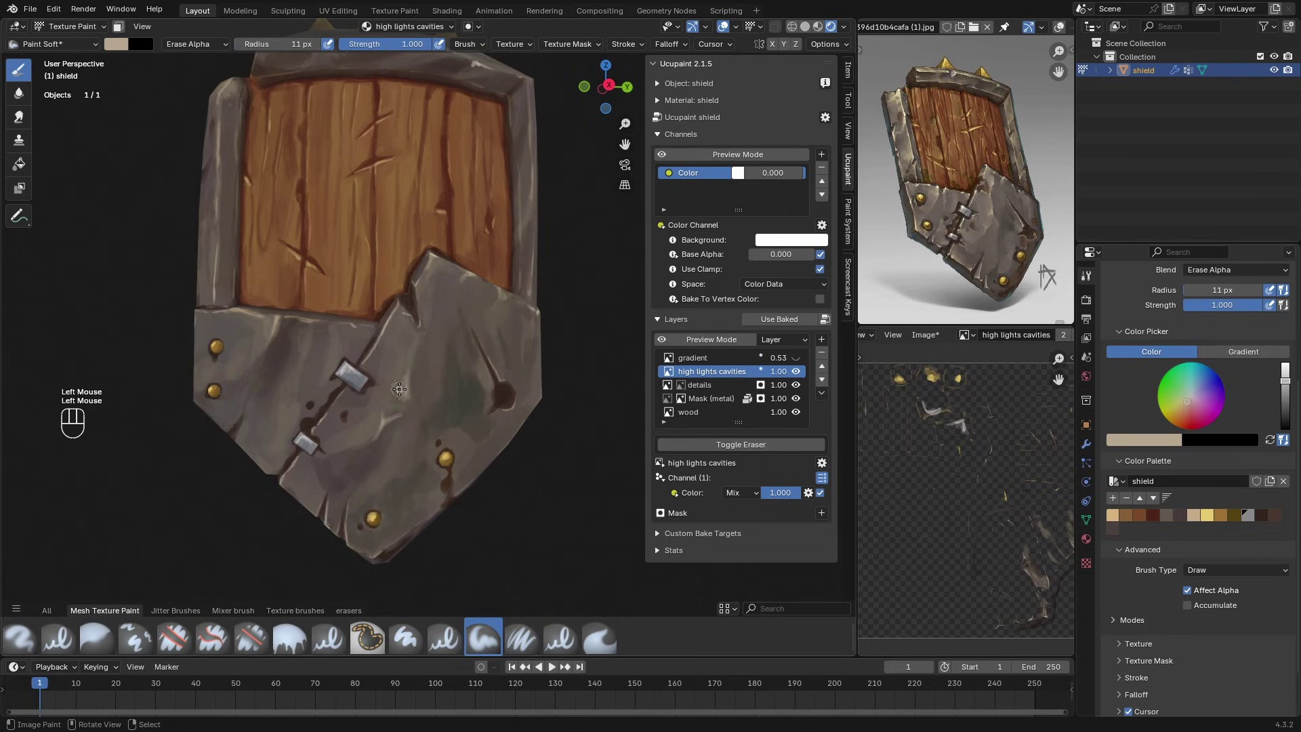
pyautogui.press('e')
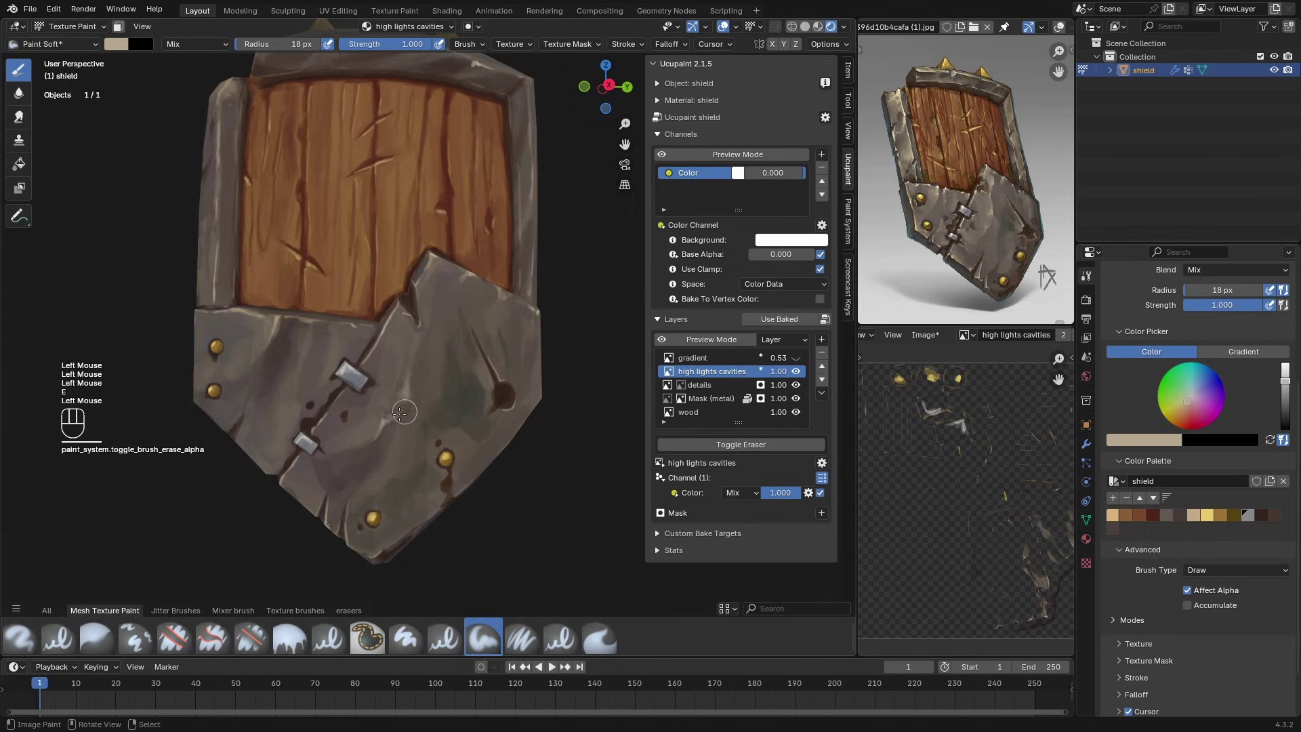
pyautogui.press('s')
pyautogui.click(391, 411)
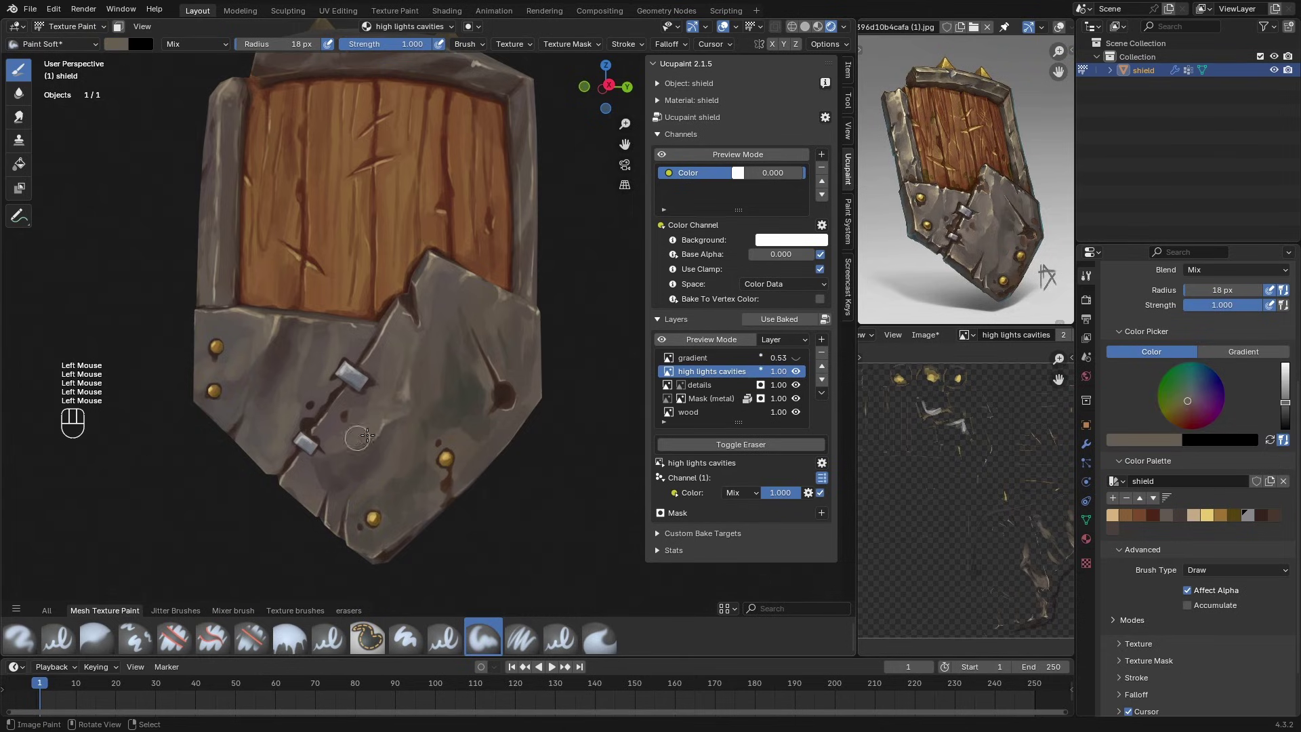
pyautogui.press('s')
pyautogui.press('f')
pyautogui.click(419, 337)
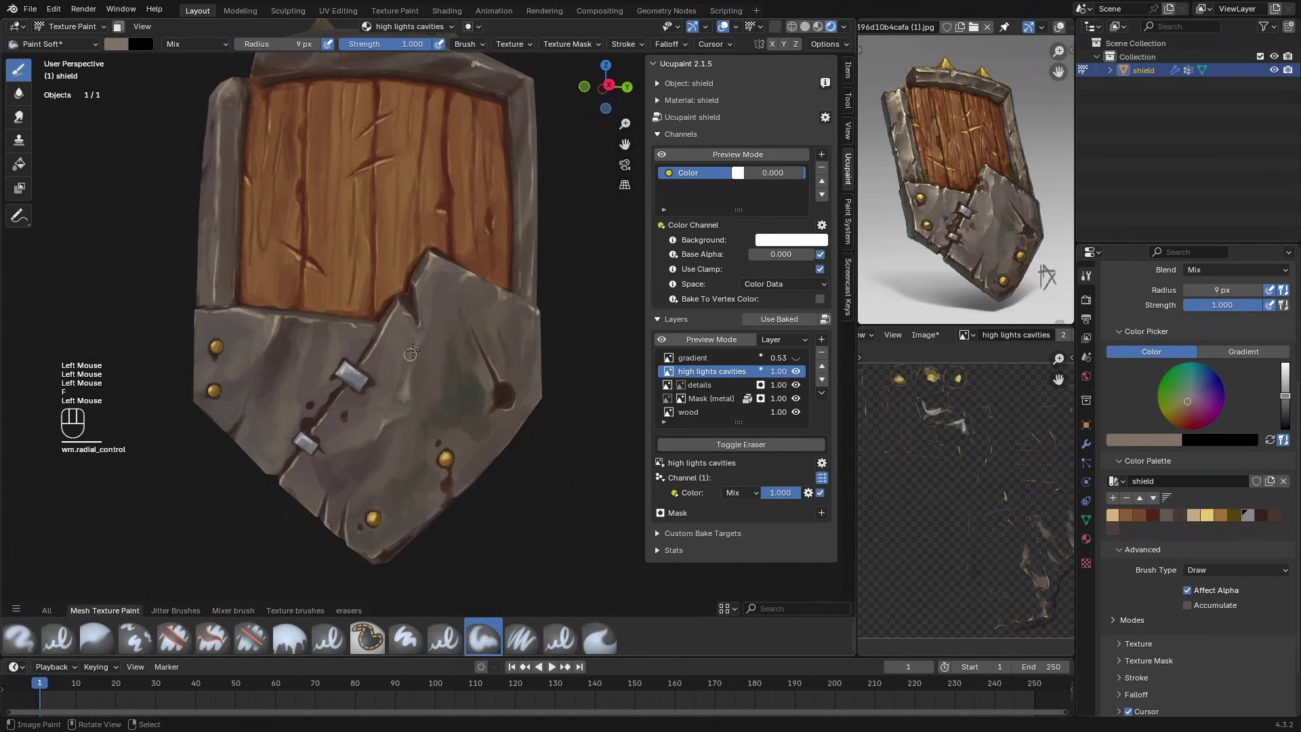
pyautogui.press('e')
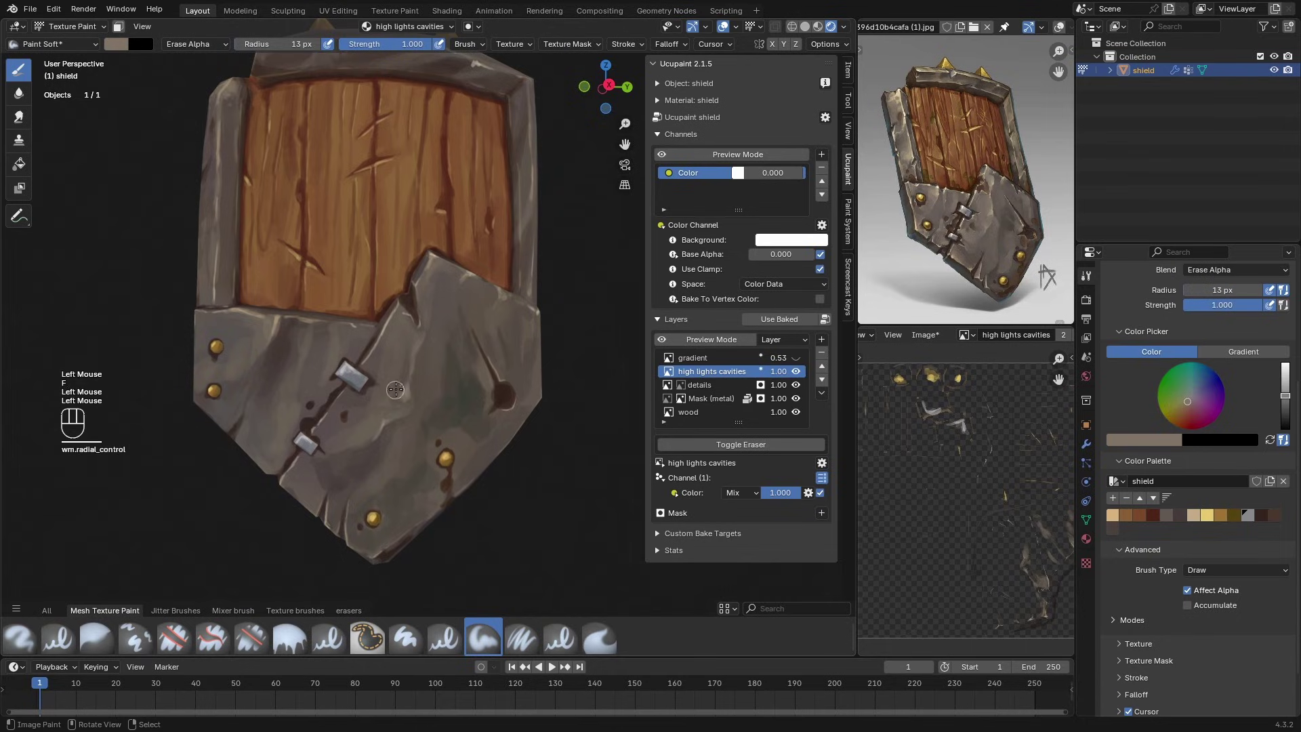
# Step: Set the brush radius to 10 px and dab small highlights beside the notch near the plate's peak, trimming them with Erase Alpha
pyautogui.moveTo(395, 390)
pyautogui.mouseDown(button='middle')
pyautogui.moveTo(452, 334)
pyautogui.moveTo(435, 322)
pyautogui.mouseUp(button='middle')
pyautogui.press('e')
pyautogui.press('f')
pyautogui.click(435, 298)
pyautogui.click(433, 301)
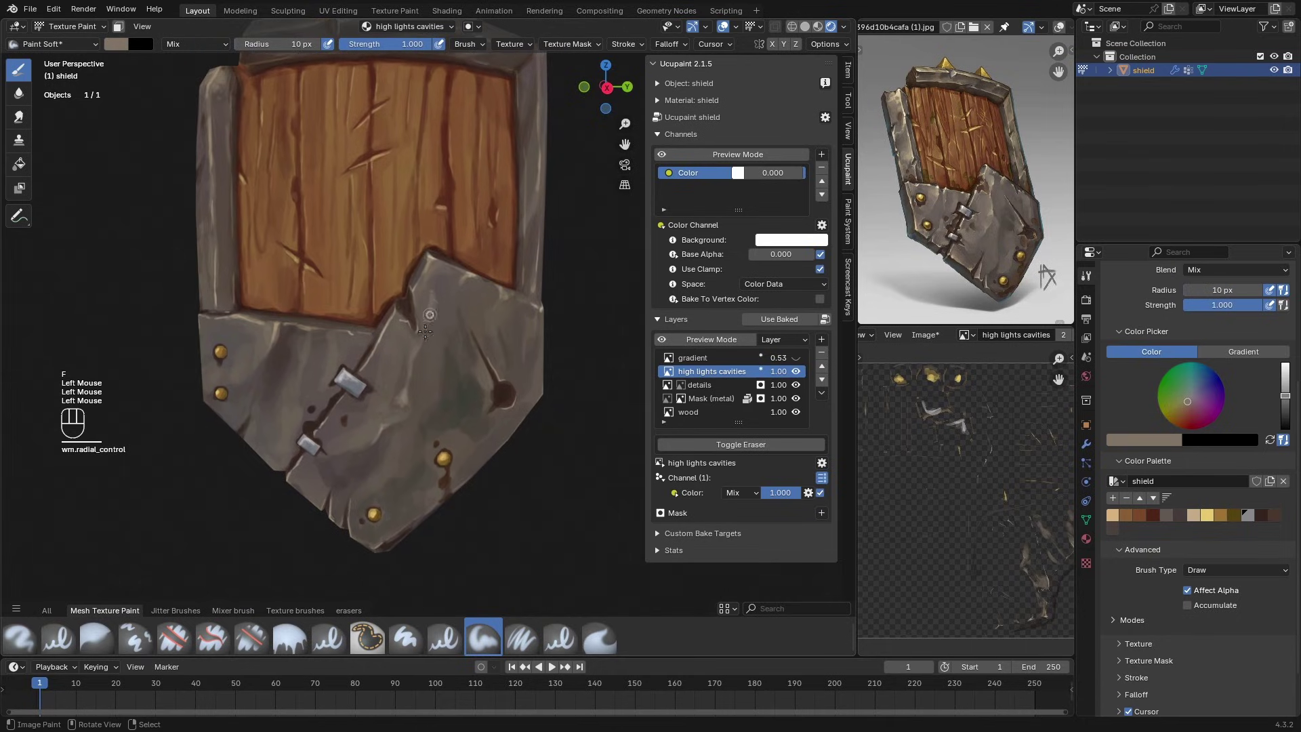
pyautogui.click(432, 305)
pyautogui.press('e')
pyautogui.click(430, 310)
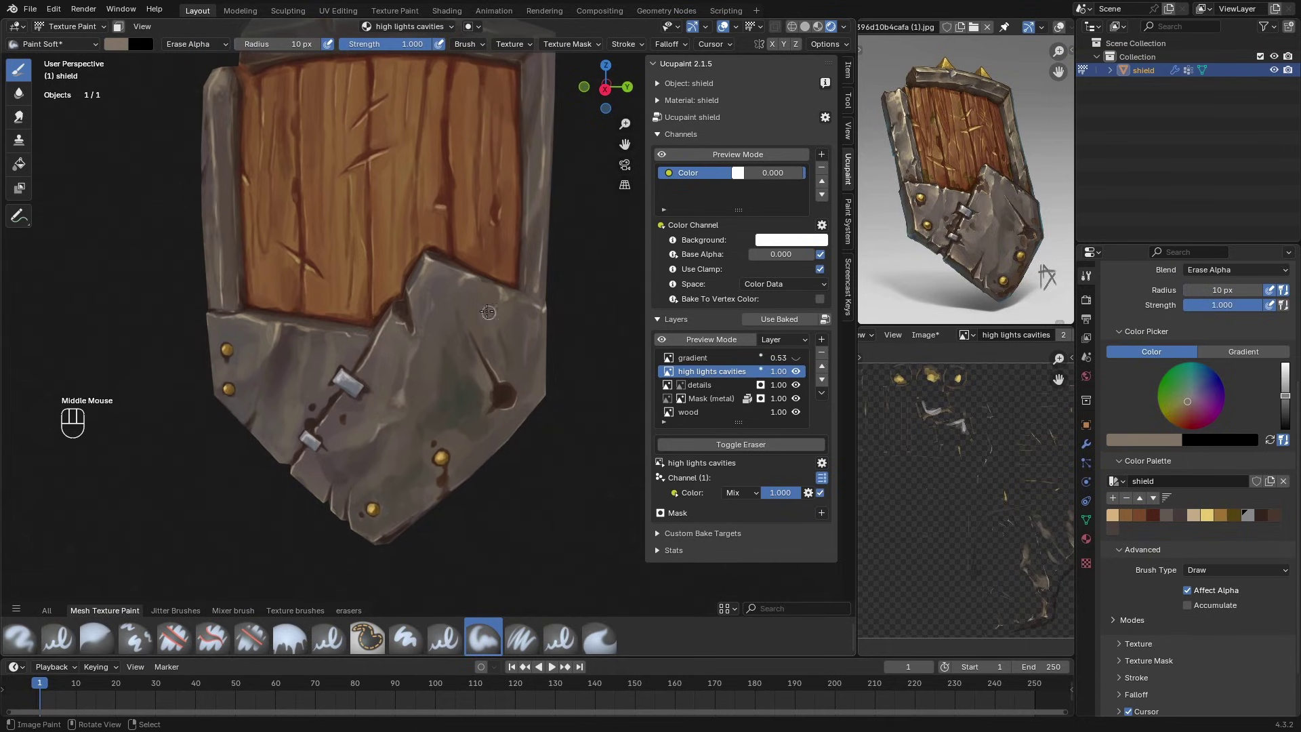
# Step: Sample a light beige and highlight the lower rim of the large dark hole in the plate, refining with Erase Alpha
pyautogui.press('e')
pyautogui.press('s')
pyautogui.moveTo(433, 298)
pyautogui.keyDown('shift'); pyautogui.mouseDown(button='middle')
pyautogui.moveTo(447, 310)
pyautogui.moveTo(434, 342)
pyautogui.mouseUp(button='middle'); pyautogui.keyUp('shift')
pyautogui.keyDown('shift'); pyautogui.moveTo(433, 342); pyautogui.dragTo(418, 377, button='middle'); pyautogui.keyUp('shift')
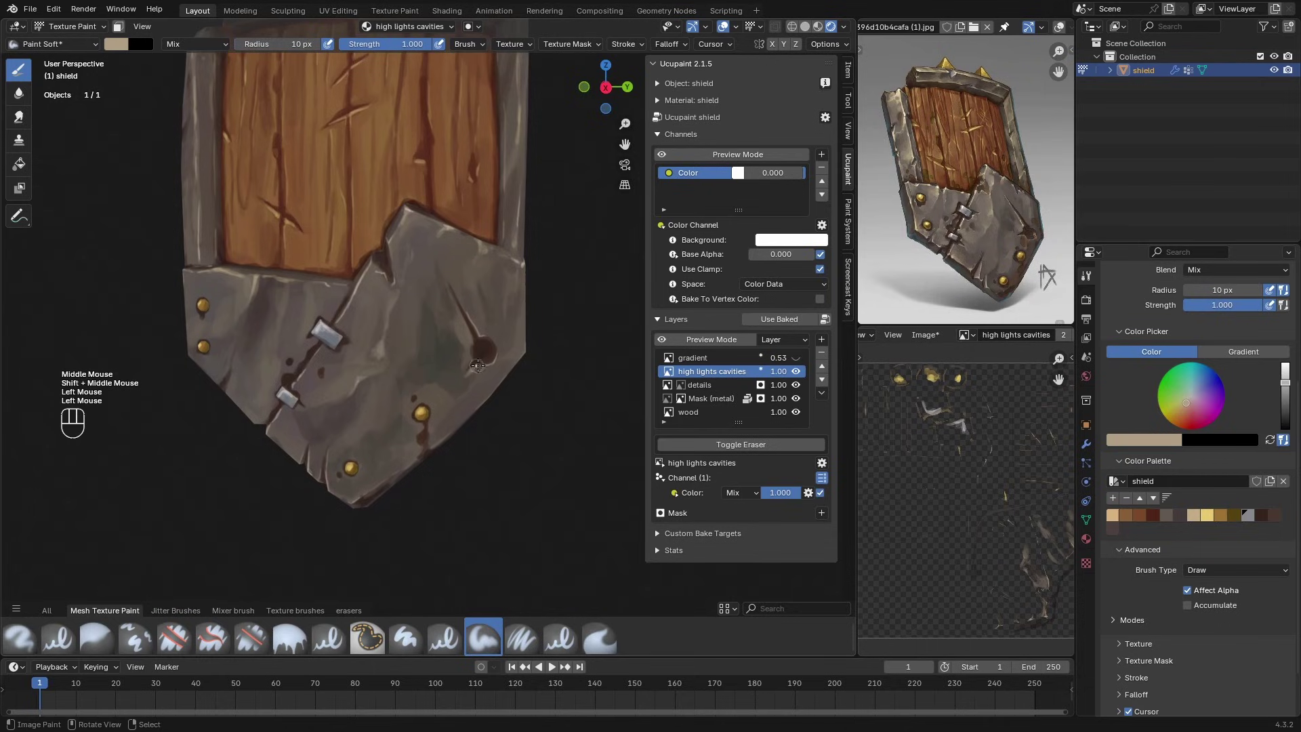
pyautogui.press('e')
pyautogui.moveTo(465, 379); pyautogui.dragTo(460, 382)
# Step: Paint a thin light beige edge beside the rust stain directly under the upper of the plate's two lower gold rivets
pyautogui.keyDown('shift'); pyautogui.moveTo(460, 382); pyautogui.dragTo(447, 315, button='middle'); pyautogui.keyUp('shift')
pyautogui.keyDown('ctrl'); pyautogui.moveTo(444, 339); pyautogui.dragTo(437, 292, button='middle'); pyautogui.keyUp('ctrl')
pyautogui.keyDown('ctrl'); pyautogui.moveTo(423, 366); pyautogui.dragTo(417, 339, button='middle'); pyautogui.keyUp('ctrl')
pyautogui.press('e')
pyautogui.moveTo(410, 362); pyautogui.dragTo(408, 372)
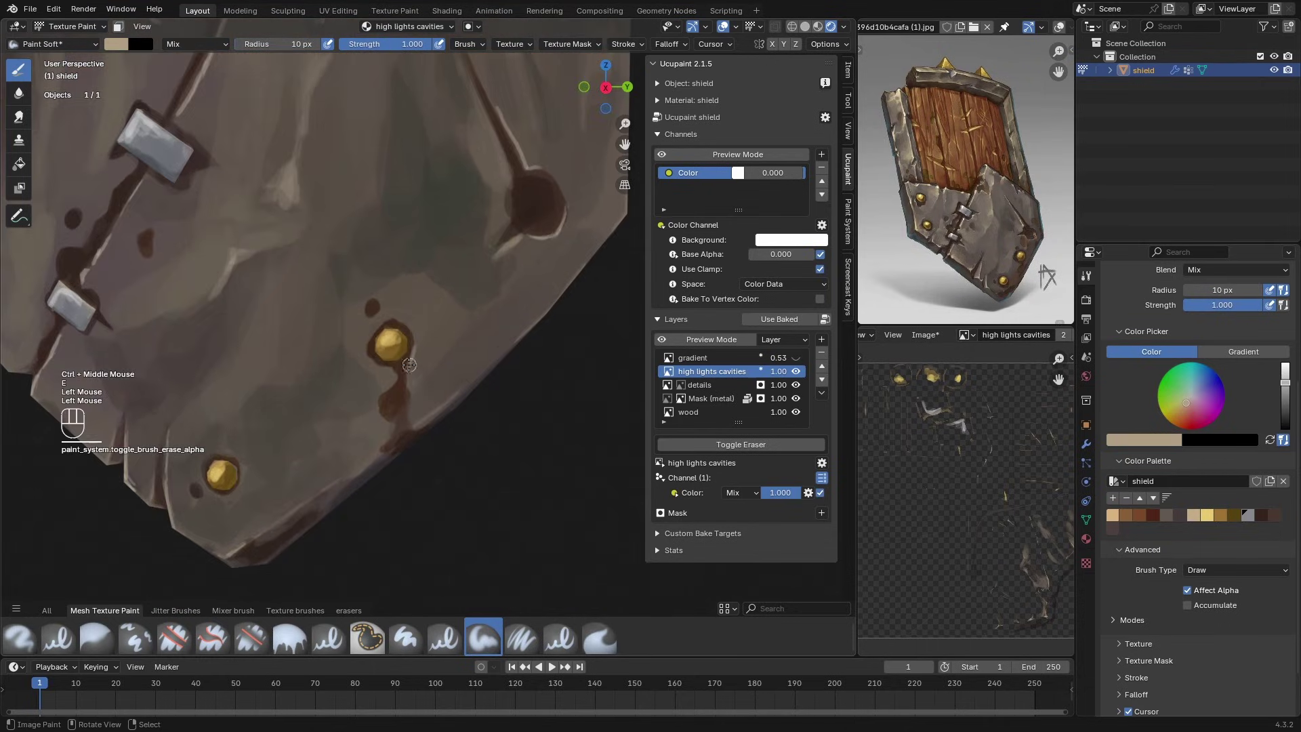
# Step: Refine the light rim around the small dark hole above the lower staple with Erase Alpha
pyautogui.moveTo(406, 380); pyautogui.dragTo(325, 407, button='middle')
pyautogui.keyDown('shift'); pyautogui.moveTo(325, 407); pyautogui.dragTo(406, 474, button='middle'); pyautogui.keyUp('shift')
pyautogui.keyDown('ctrl'); pyautogui.moveTo(406, 475); pyautogui.dragTo(374, 392, button='middle'); pyautogui.keyUp('ctrl')
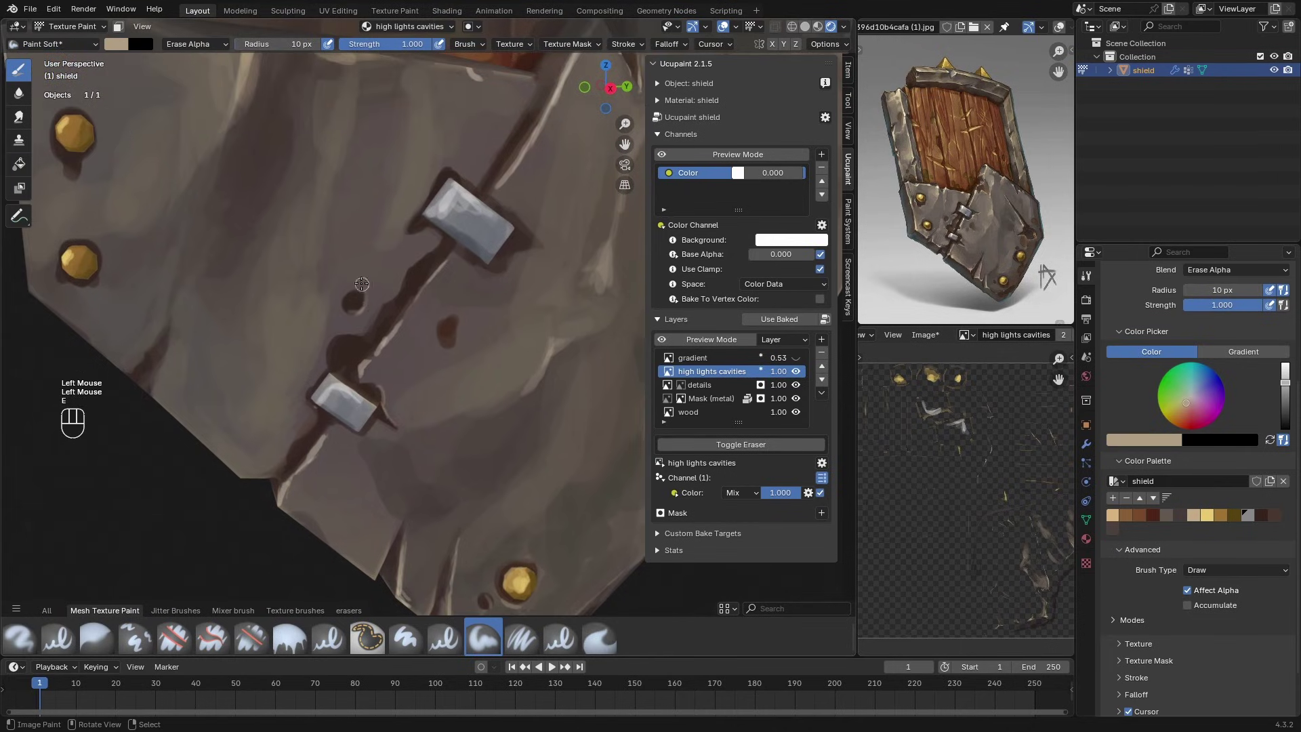
pyautogui.moveTo(362, 309); pyautogui.dragTo(351, 318)
# Step: Paint a light beige highlight along the crack in the left plate's lower edge and thin it with Erase Alpha
pyautogui.keyDown('shift'); pyautogui.moveTo(270, 318); pyautogui.dragTo(424, 297, button='middle'); pyautogui.keyUp('shift')
pyautogui.press('e')
pyautogui.moveTo(316, 360); pyautogui.dragTo(339, 342, button='middle')
pyautogui.moveTo(328, 356); pyautogui.dragTo(344, 322)
pyautogui.moveTo(336, 332); pyautogui.dragTo(351, 311)
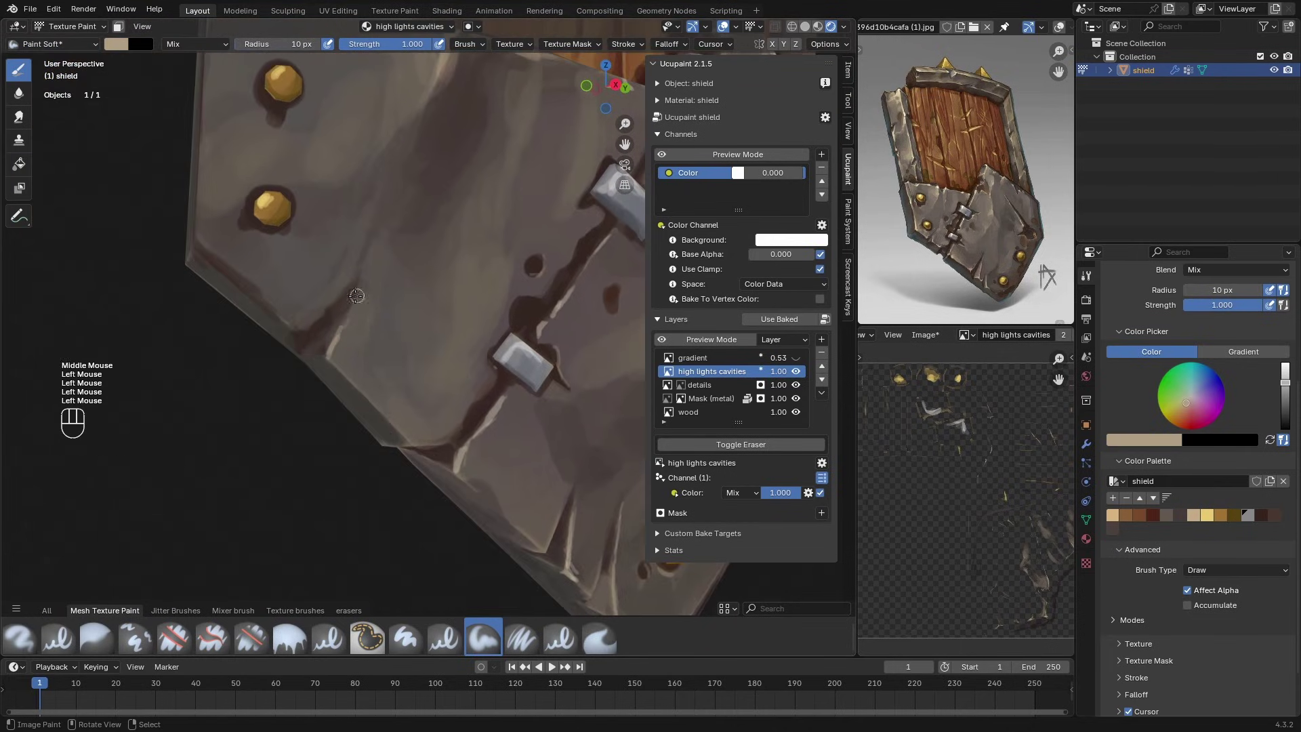
pyautogui.keyDown('ctrl'); pyautogui.moveTo(306, 327); pyautogui.dragTo(308, 317, button='middle'); pyautogui.keyUp('ctrl')
pyautogui.keyDown('shift'); pyautogui.moveTo(308, 317); pyautogui.dragTo(316, 332, button='middle'); pyautogui.keyUp('shift')
pyautogui.press('e')
pyautogui.moveTo(316, 332); pyautogui.dragTo(318, 334)
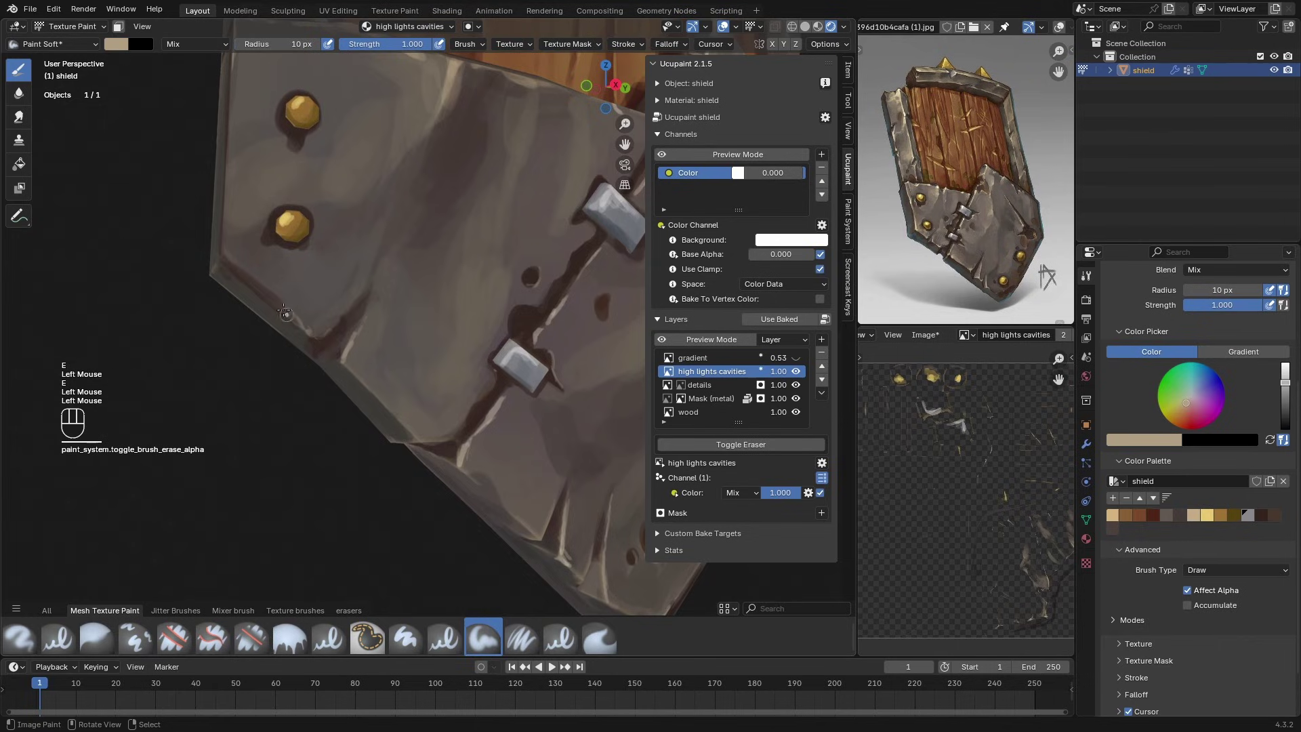
# Step: Paint a light edge highlight along the left plate's outer border near the lower gold rivet and clean it up with Erase Alpha
pyautogui.keyDown('shift'); pyautogui.moveTo(283, 310); pyautogui.dragTo(309, 356, button='middle'); pyautogui.keyUp('shift')
pyautogui.keyDown('shift'); pyautogui.moveTo(258, 288); pyautogui.dragTo(296, 361, button='middle'); pyautogui.keyUp('shift')
pyautogui.moveTo(297, 361); pyautogui.dragTo(302, 361, button='middle')
pyautogui.moveTo(290, 304); pyautogui.dragTo(287, 359)
pyautogui.press('e')
pyautogui.moveTo(281, 335); pyautogui.dragTo(280, 349)
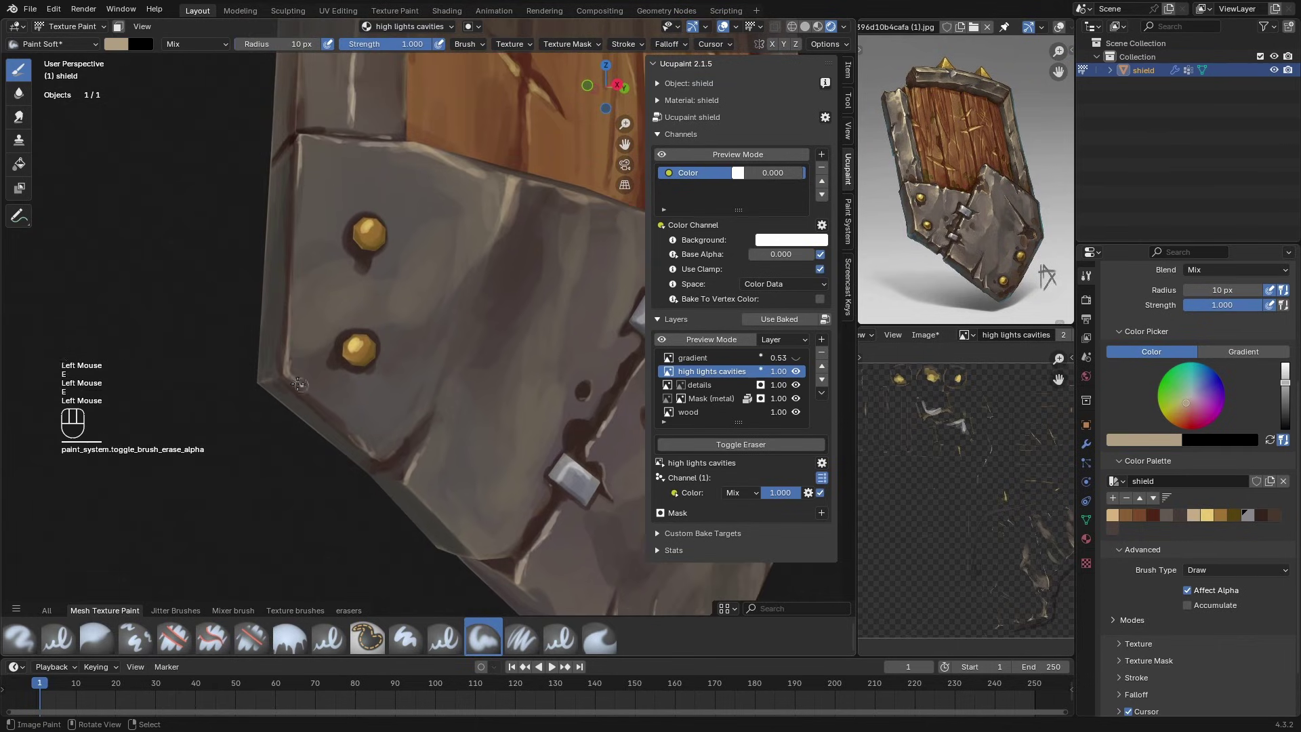
# Step: Paint a beige streak at 25 px radius running diagonally down the left plate from just below the wood
pyautogui.keyDown('shift'); pyautogui.moveTo(298, 401); pyautogui.dragTo(299, 527, button='middle'); pyautogui.keyUp('shift')
pyautogui.keyDown('shift'); pyautogui.moveTo(493, 390); pyautogui.dragTo(408, 338, button='middle'); pyautogui.keyUp('shift')
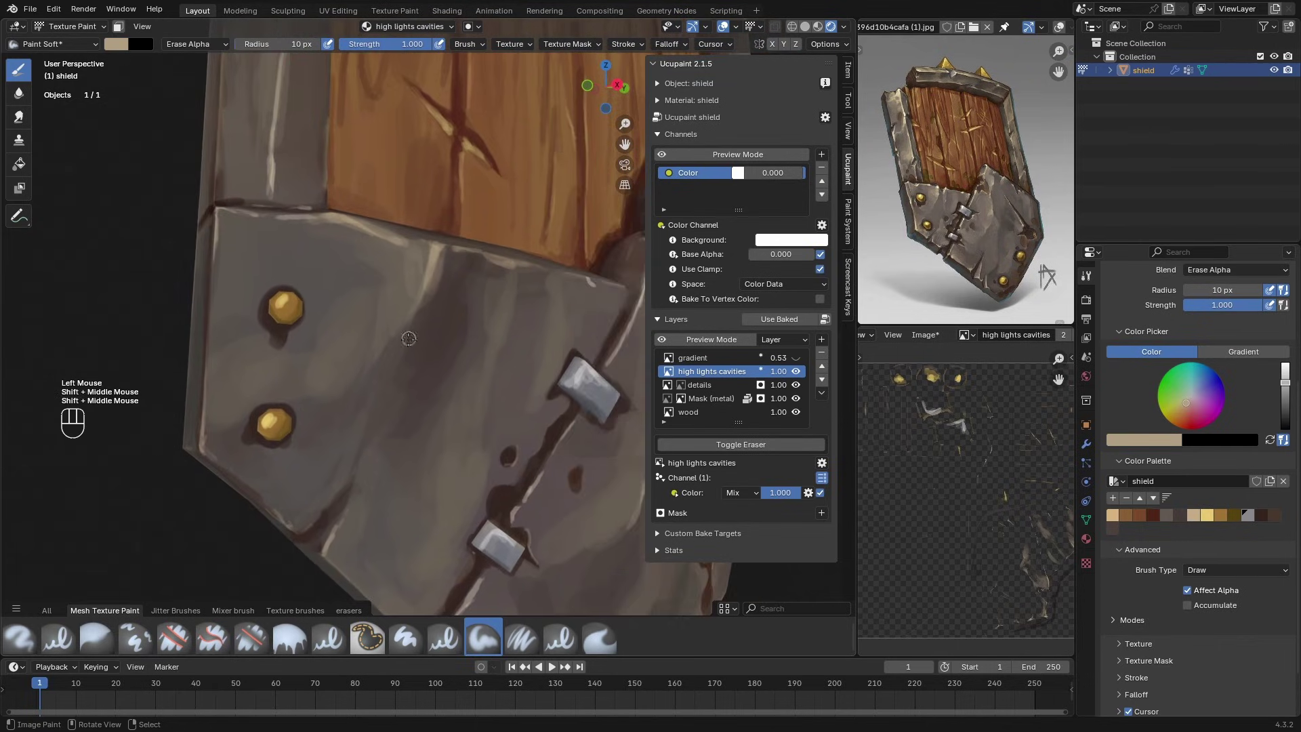
pyautogui.press('e')
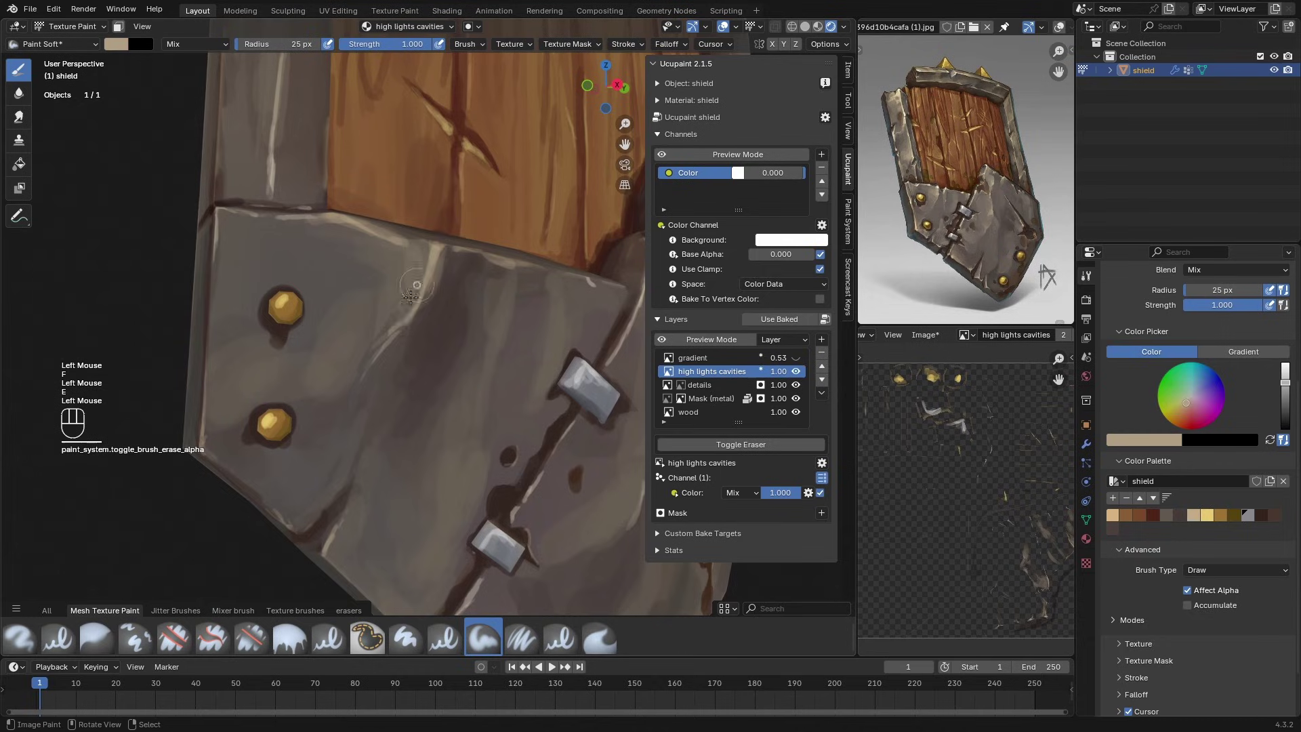
pyautogui.moveTo(409, 279); pyautogui.dragTo(340, 391)
# Step: Switch to the Airbrush brush and fade the outer side of the left plate's beige streak with Erase Alpha
pyautogui.click(22, 638)
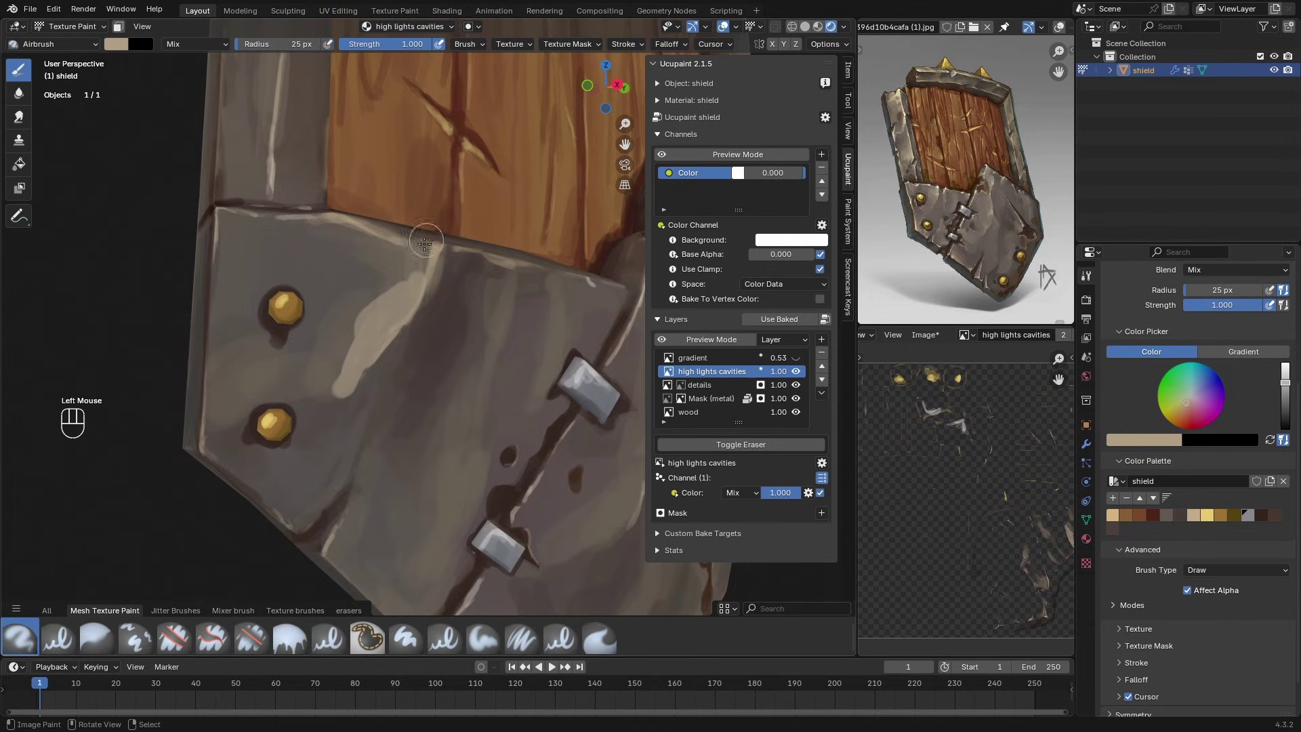
pyautogui.press('e')
pyautogui.moveTo(376, 284); pyautogui.dragTo(355, 317)
pyautogui.moveTo(392, 279); pyautogui.dragTo(364, 343)
pyautogui.moveTo(363, 342)
pyautogui.mouseDown()
pyautogui.moveTo(347, 373)
pyautogui.moveTo(348, 361)
pyautogui.mouseUp()
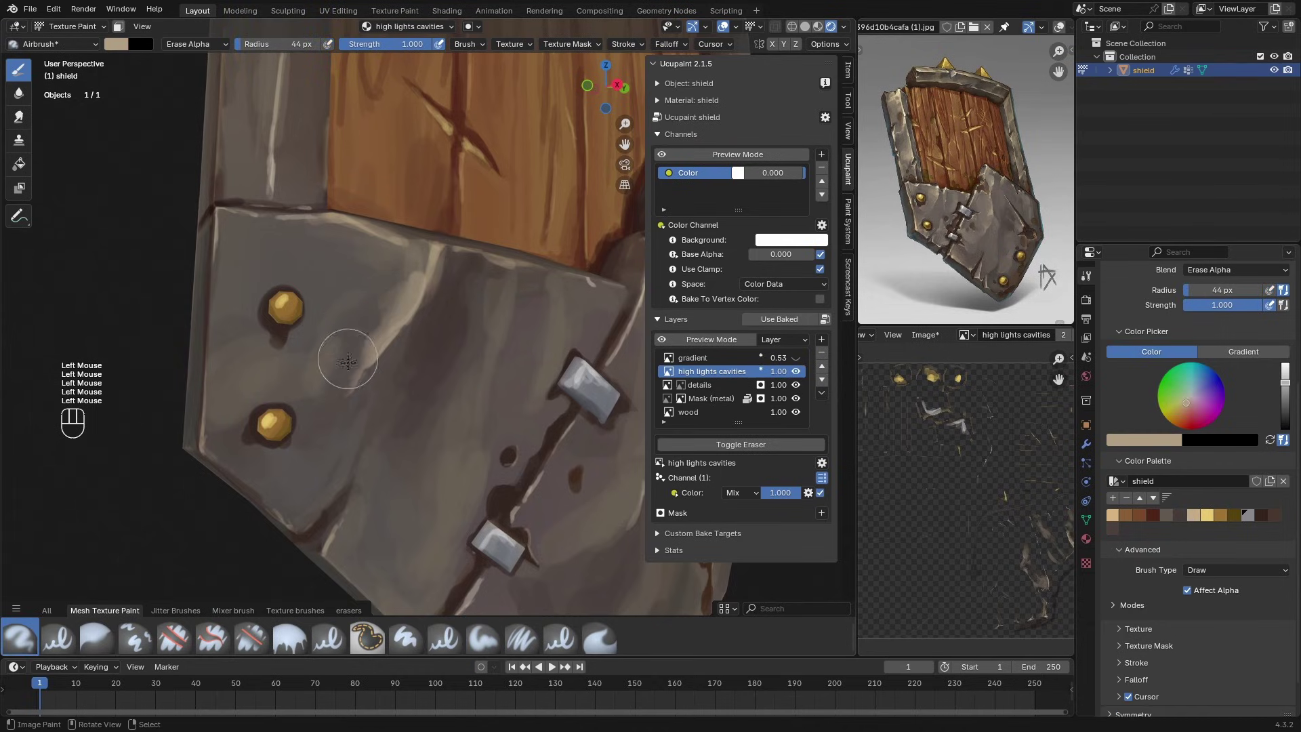
pyautogui.press('f')
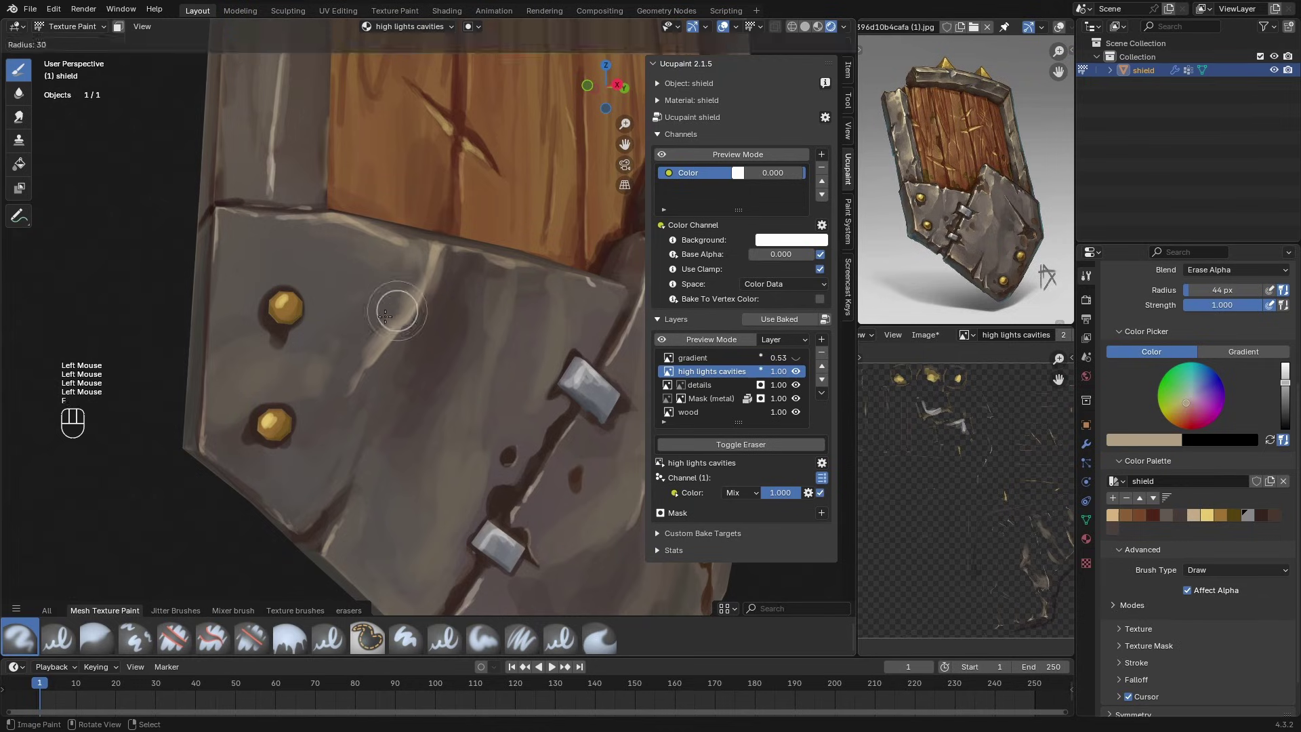
pyautogui.click(386, 327)
pyautogui.press('f')
pyautogui.moveTo(413, 285); pyautogui.dragTo(372, 362)
pyautogui.click(443, 338)
pyautogui.moveTo(398, 315); pyautogui.dragTo(330, 343)
# Step: Sample a darker grey-brown and blend the left plate's streak into the metal with the Airbrush at 73 px radius
pyautogui.press('s')
pyautogui.click(394, 306)
pyautogui.press('e')
pyautogui.press('f')
pyautogui.click(444, 309)
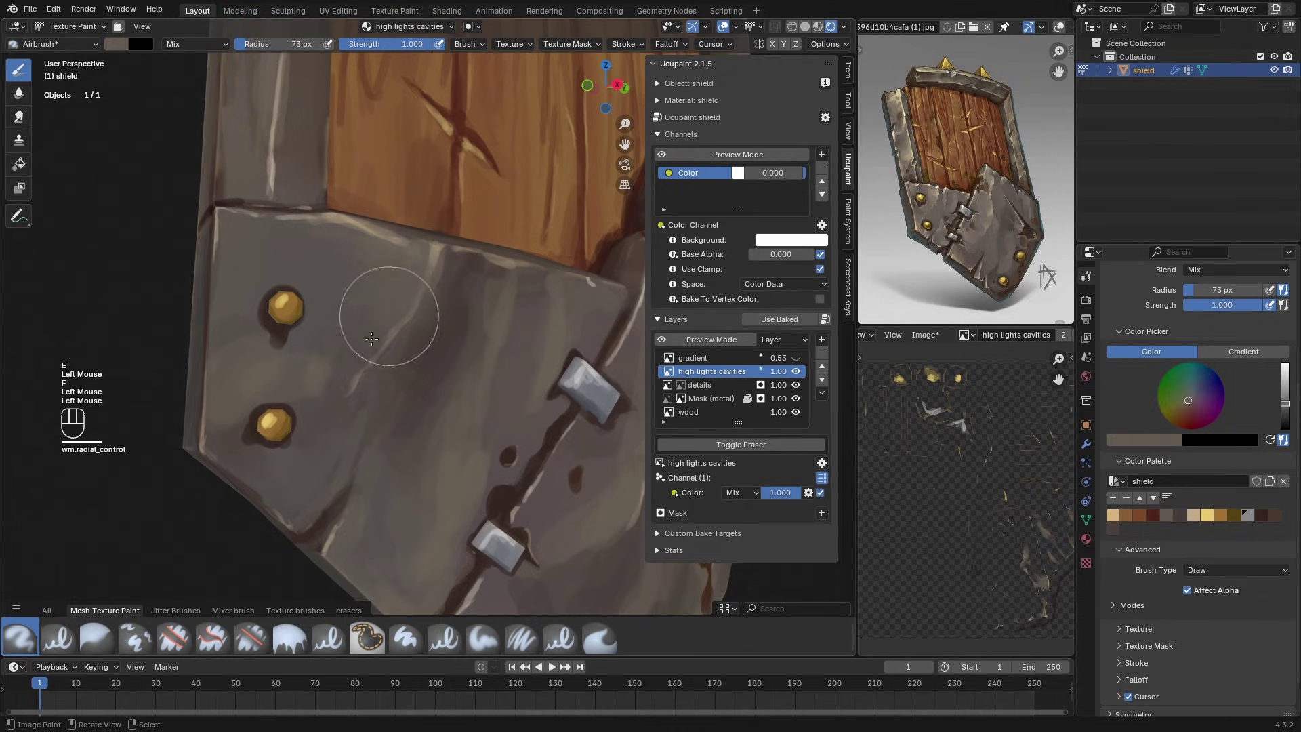
pyautogui.moveTo(406, 305); pyautogui.dragTo(372, 342)
pyautogui.press('e')
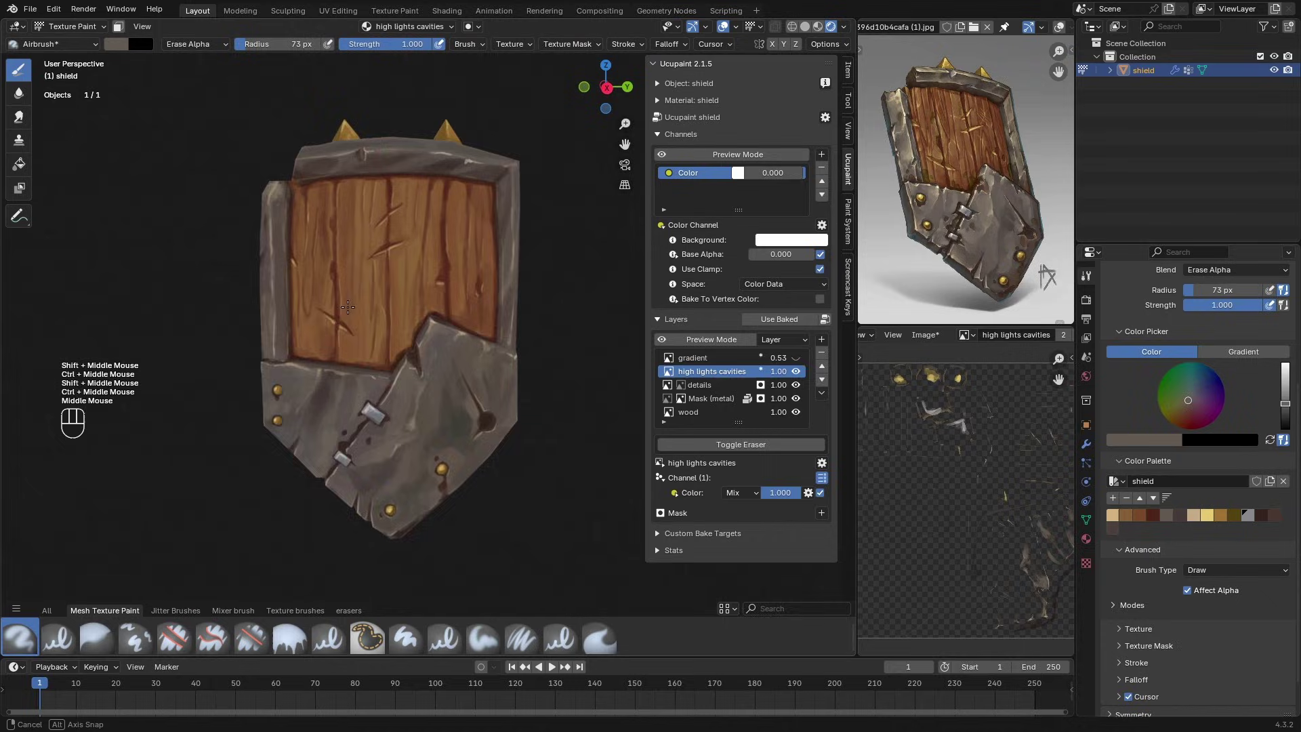
# Step: Place the gradient layer below high lights cavities at 0.25 opacity and save the images and file in Object Mode
pyautogui.click(692, 371)
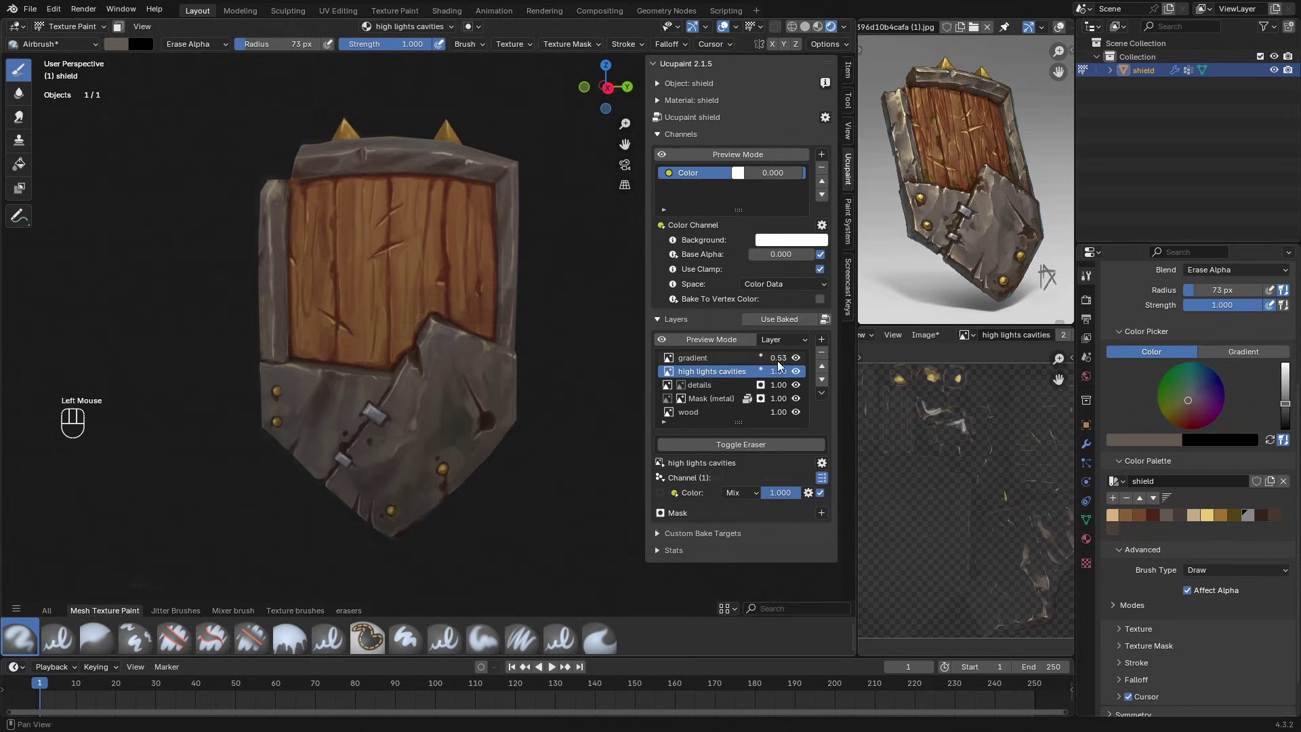
pyautogui.press('q')
pyautogui.moveTo(508, 264); pyautogui.dragTo(501, 313, button='middle')
pyautogui.click(417, 322)
pyautogui.hotkey('ctrl', 's')
pyautogui.press('a')
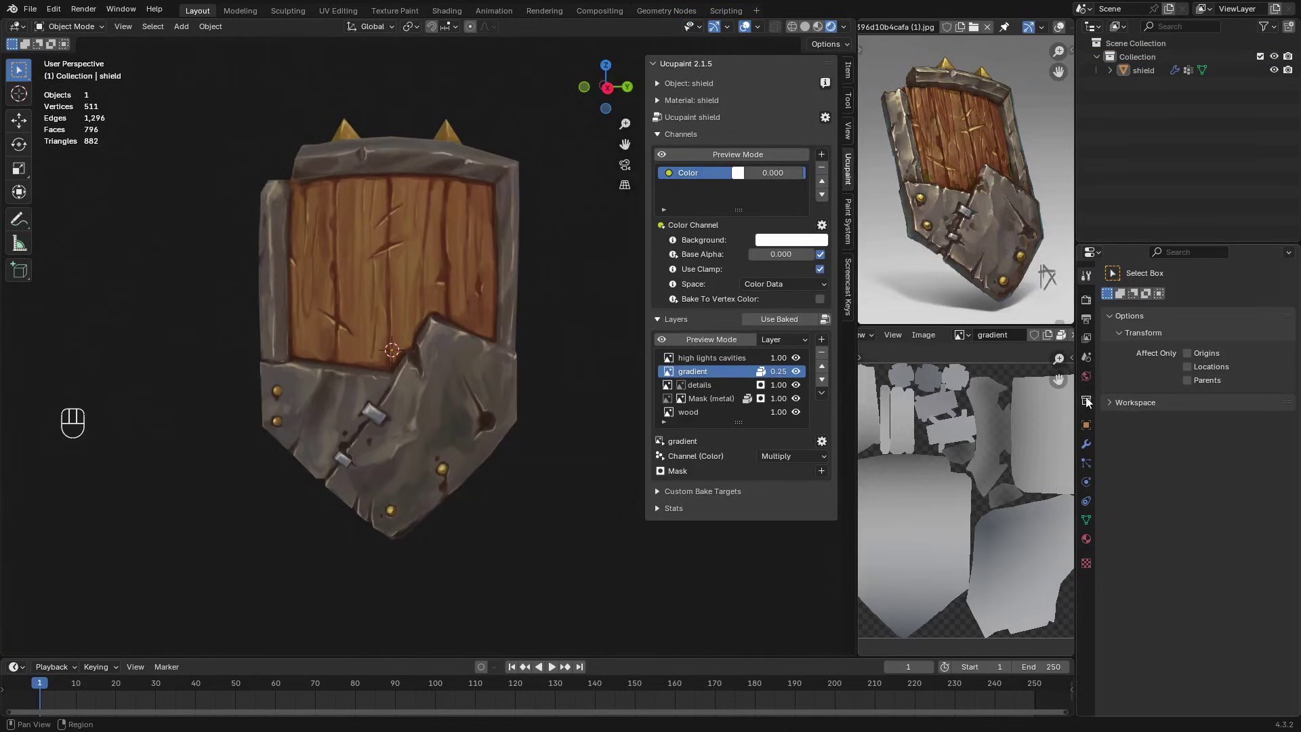
# Step: Change the image editor below the reference to a Shader Editor and hide its sidebar
pyautogui.scroll(2, 870, 341)
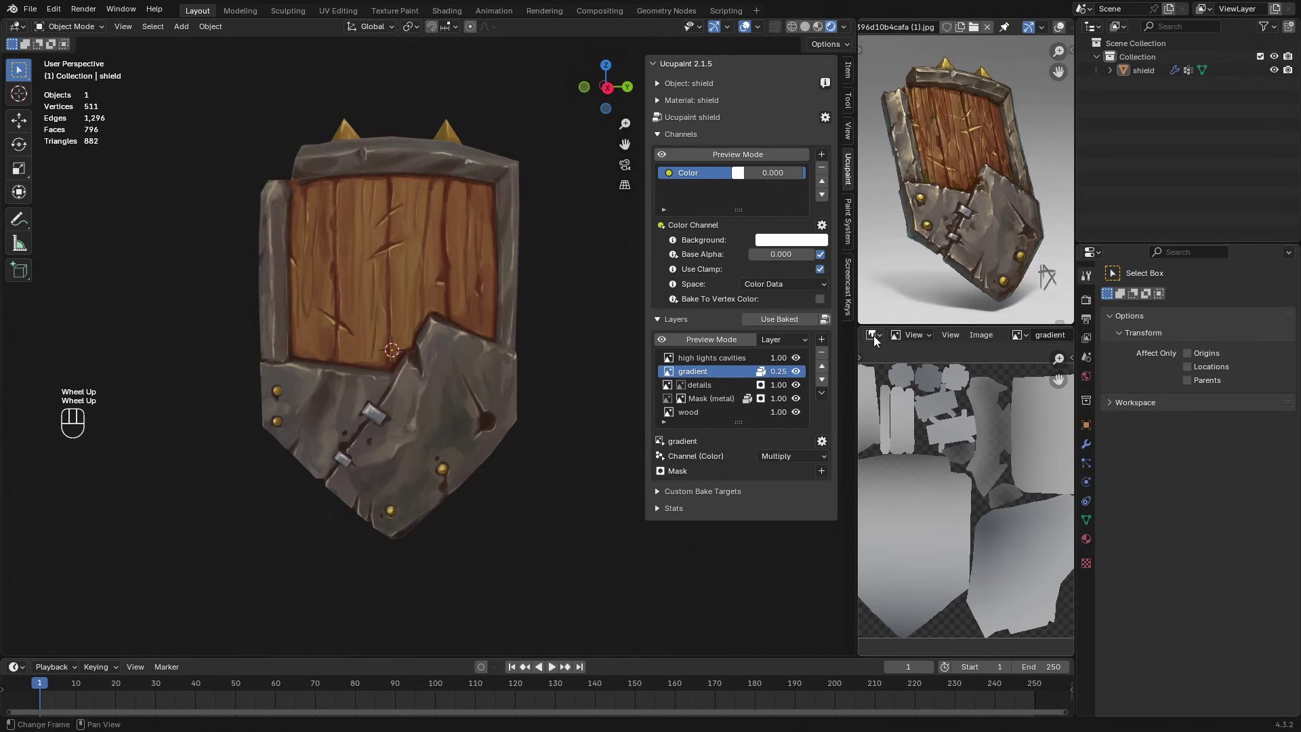
pyautogui.click(871, 335)
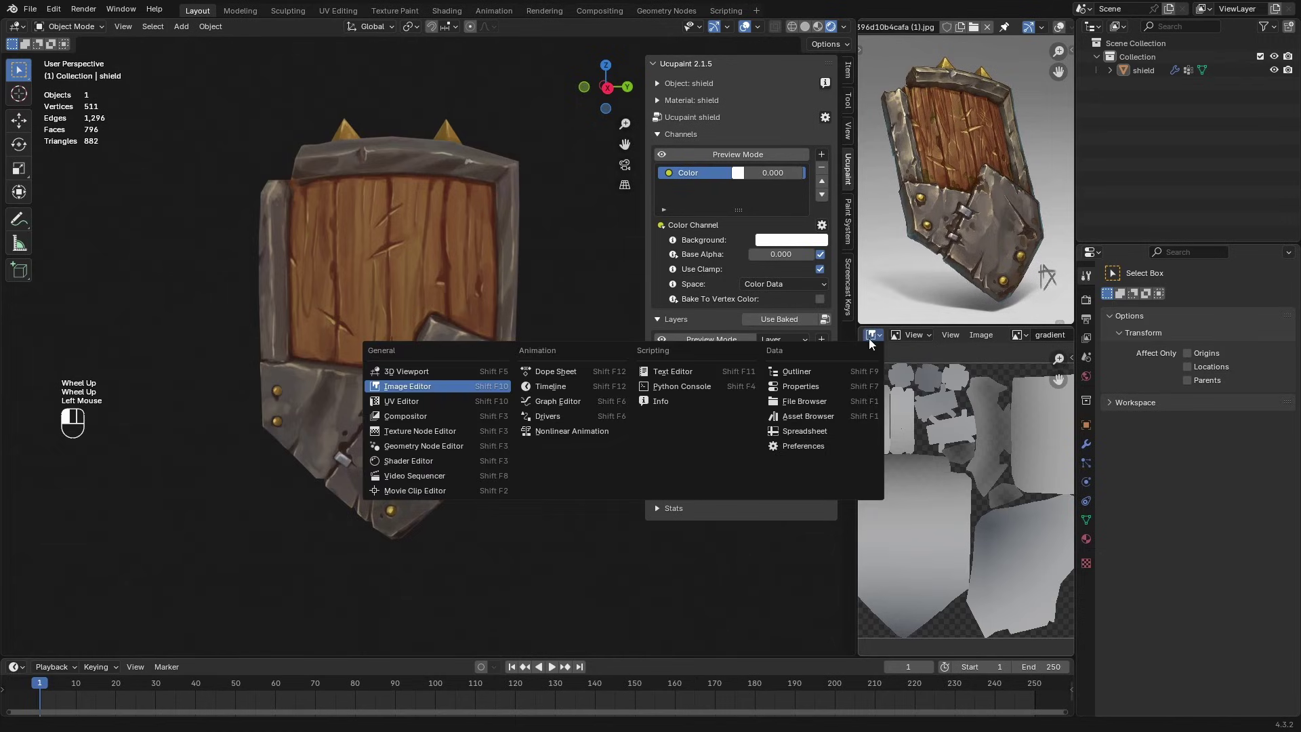
pyautogui.click(436, 461)
pyautogui.press('n')
pyautogui.scroll(4, 1036, 522)
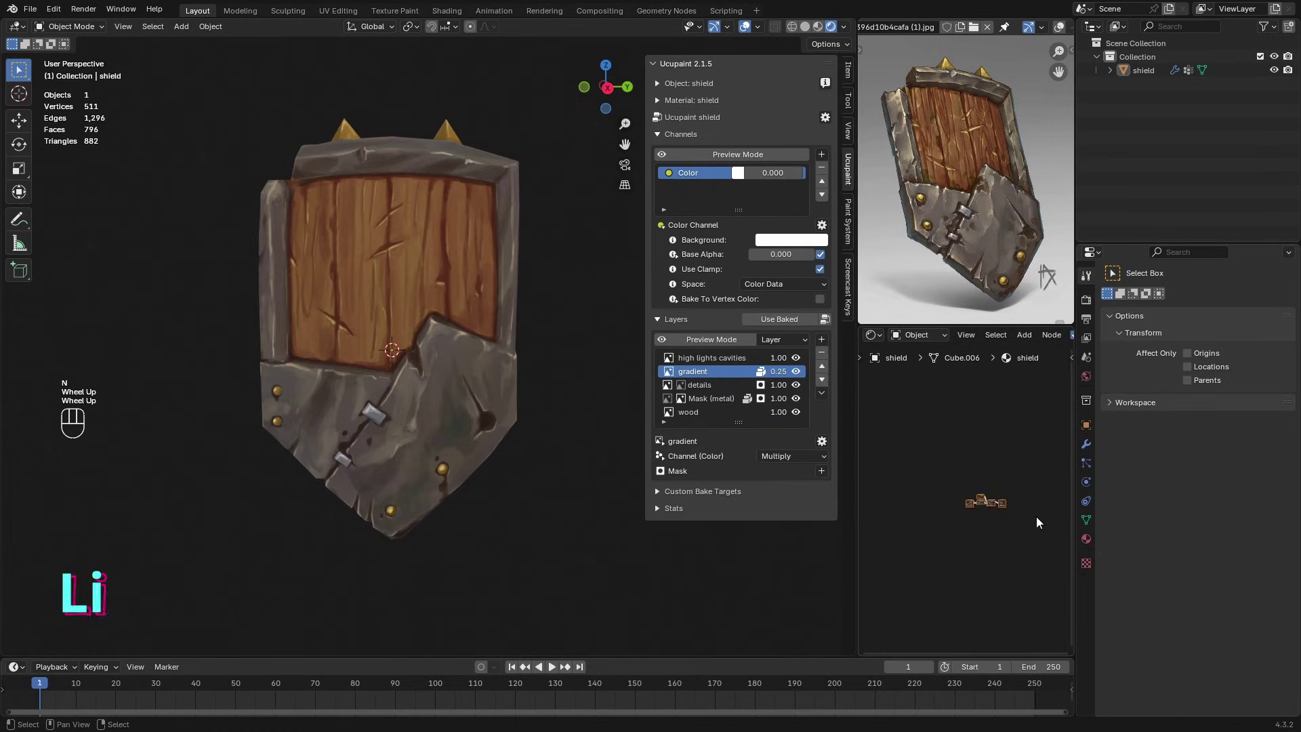
# Step: Add a Principled BSDF below the Emission node, feed the Ucupaint color into its Base Color and connect it to the material output
pyautogui.click(1010, 543)
pyautogui.moveTo(1010, 543); pyautogui.dragTo(929, 525, button='middle')
pyautogui.scroll(1, 928, 525)
pyautogui.scroll(4, 929, 525)
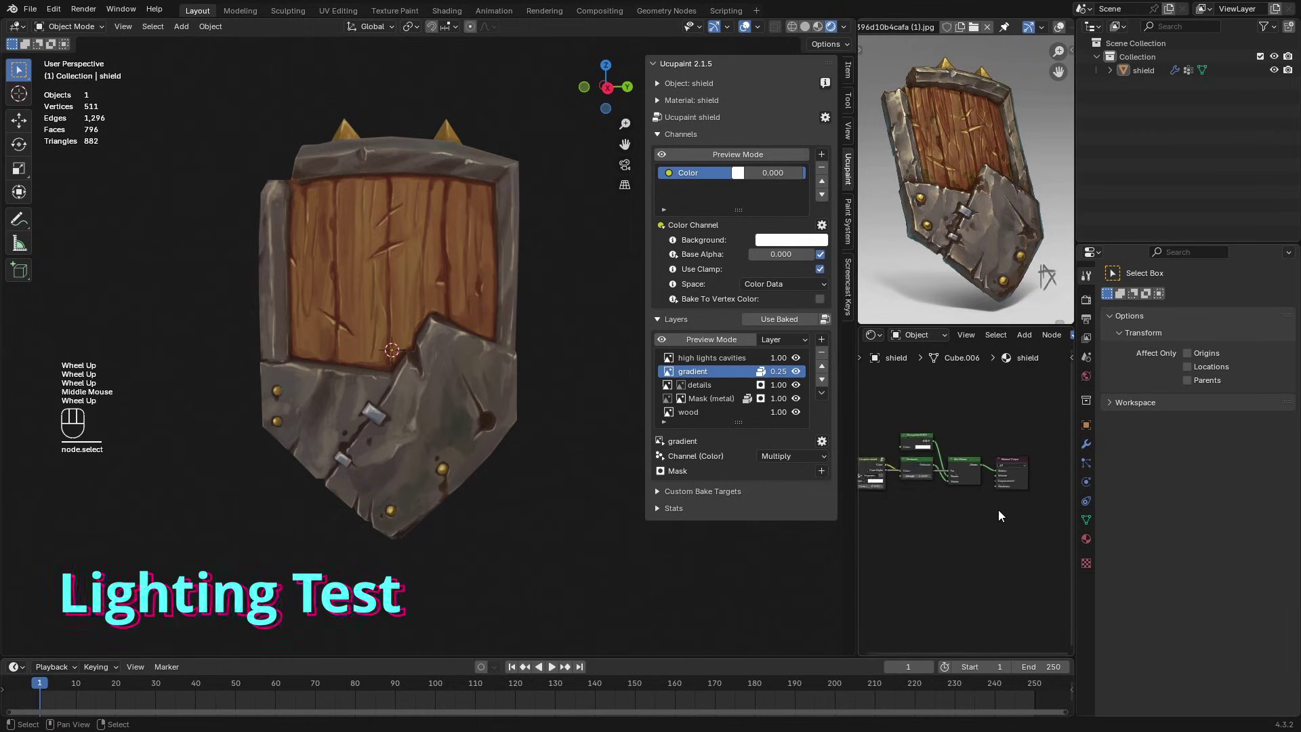
pyautogui.moveTo(981, 473); pyautogui.dragTo(1000, 503, button='middle')
pyautogui.scroll(-1, 974, 531)
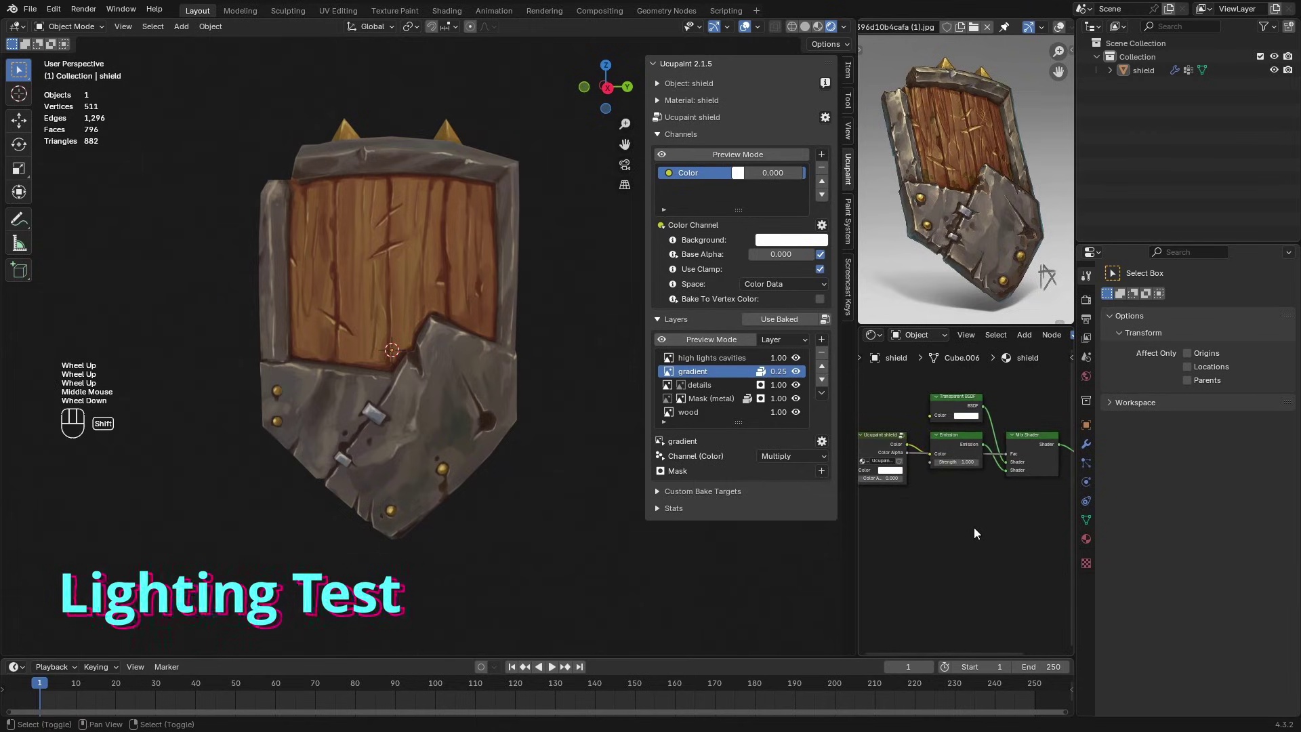
pyautogui.hotkey('shift', 'a')
pyautogui.write('pri')
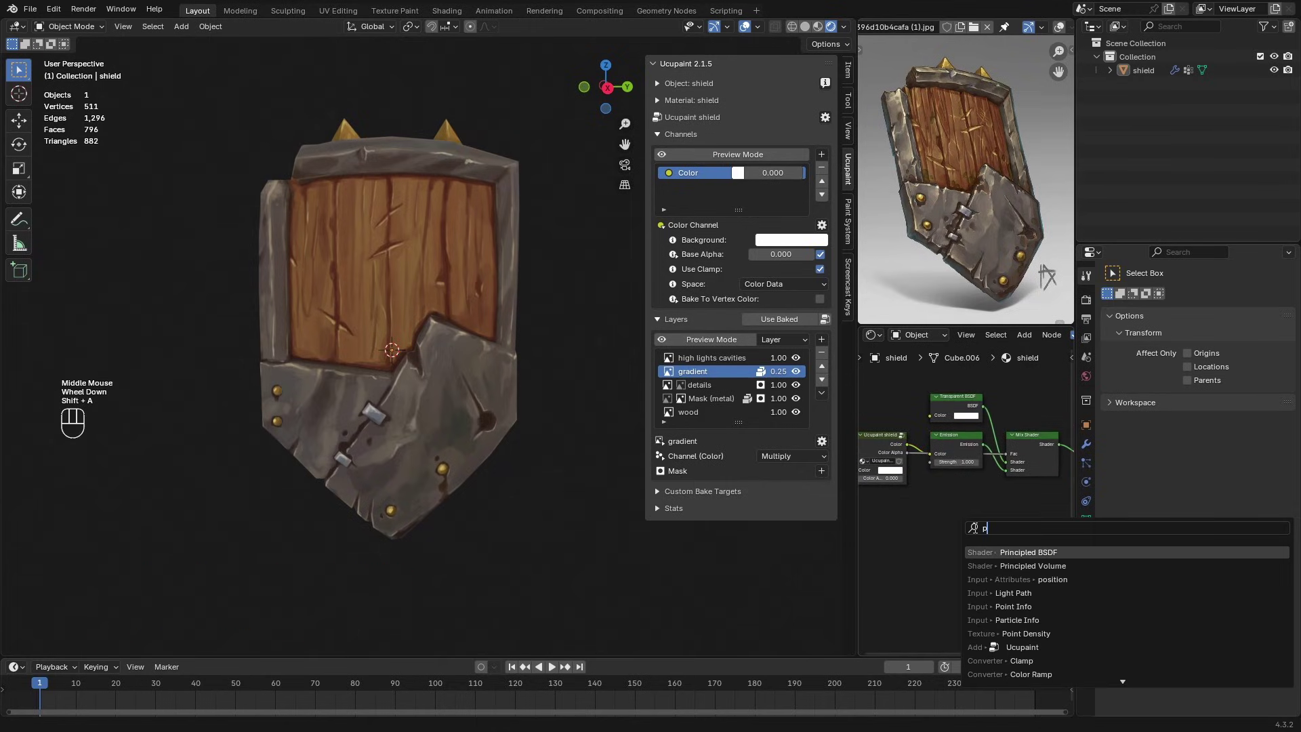
pyautogui.click(1018, 550)
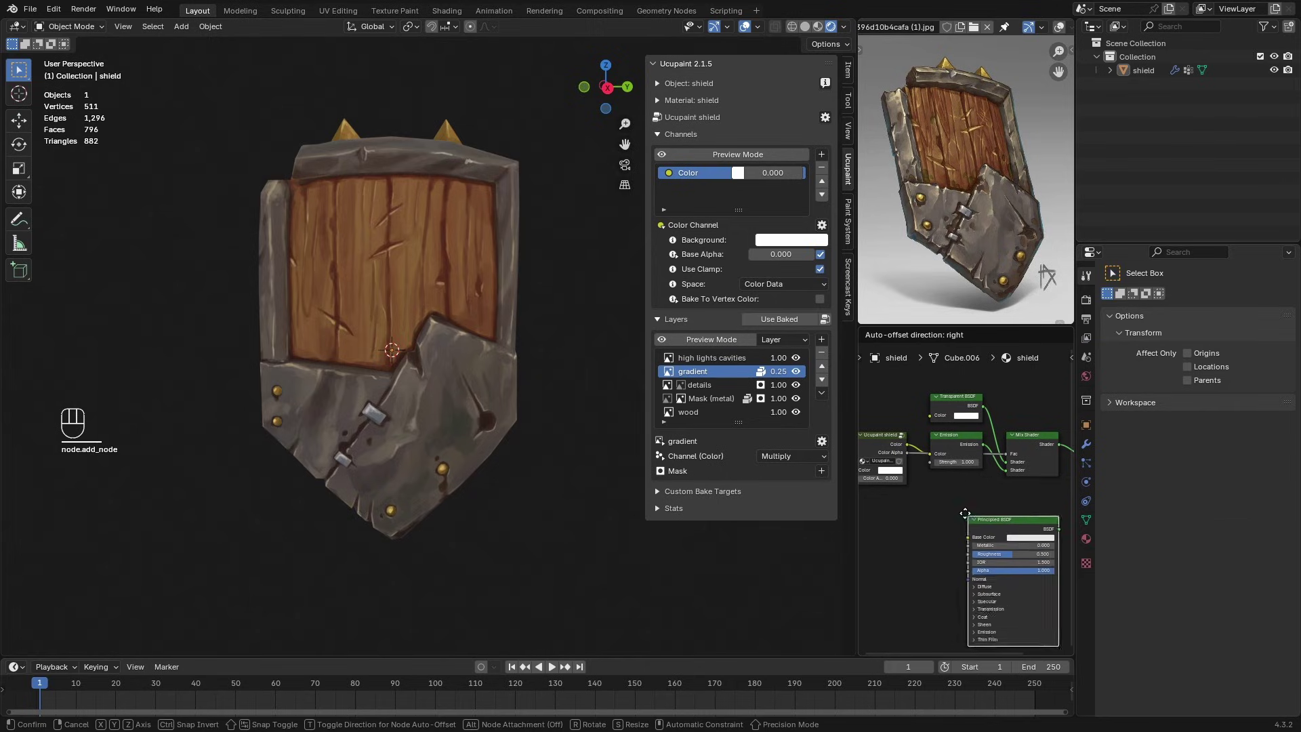
pyautogui.click(1003, 530)
pyautogui.moveTo(909, 447); pyautogui.dragTo(956, 527)
pyautogui.keyDown('ctrl'); pyautogui.keyDown('shift'); pyautogui.click(996, 519); pyautogui.keyUp('shift'); pyautogui.keyUp('ctrl')
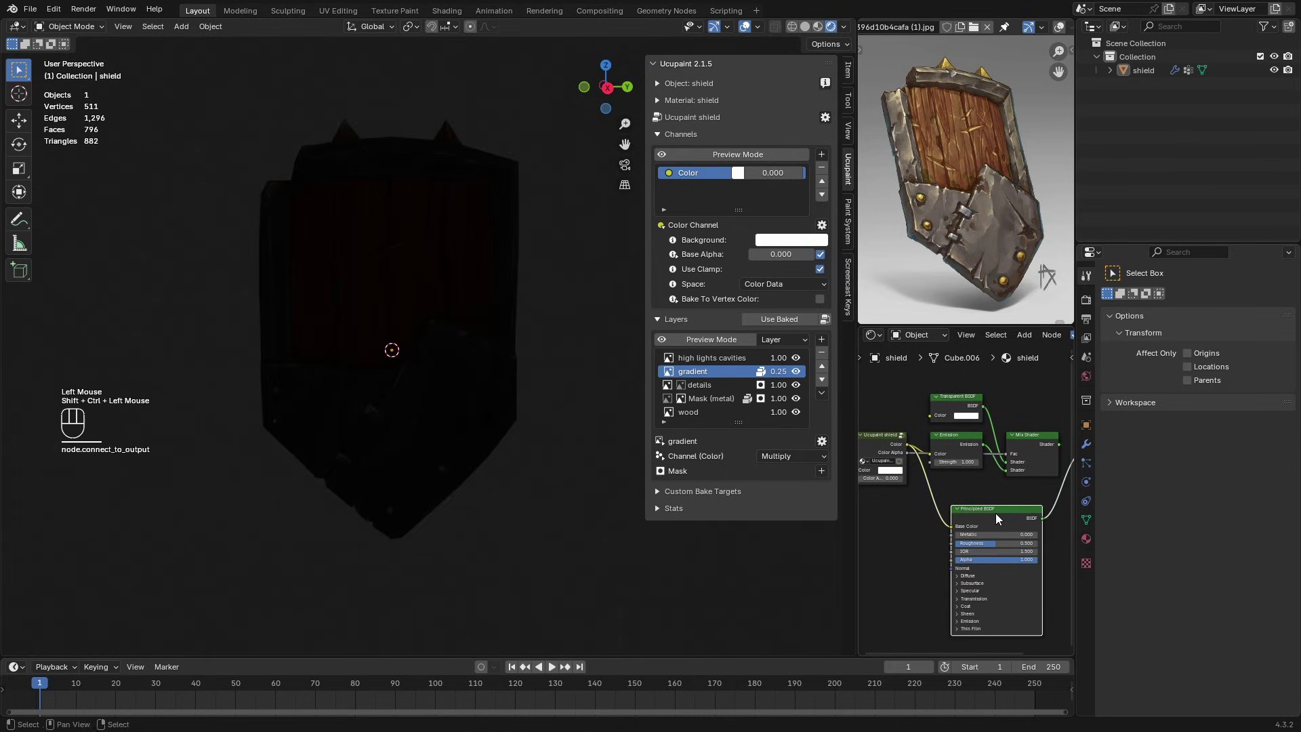
# Step: Add a point light and position it above and in front of the shield at about X 1.28, Y 1.76, Z 1.89 m
pyautogui.scroll(-3, 539, 365)
pyautogui.hotkey('shift', 'a')
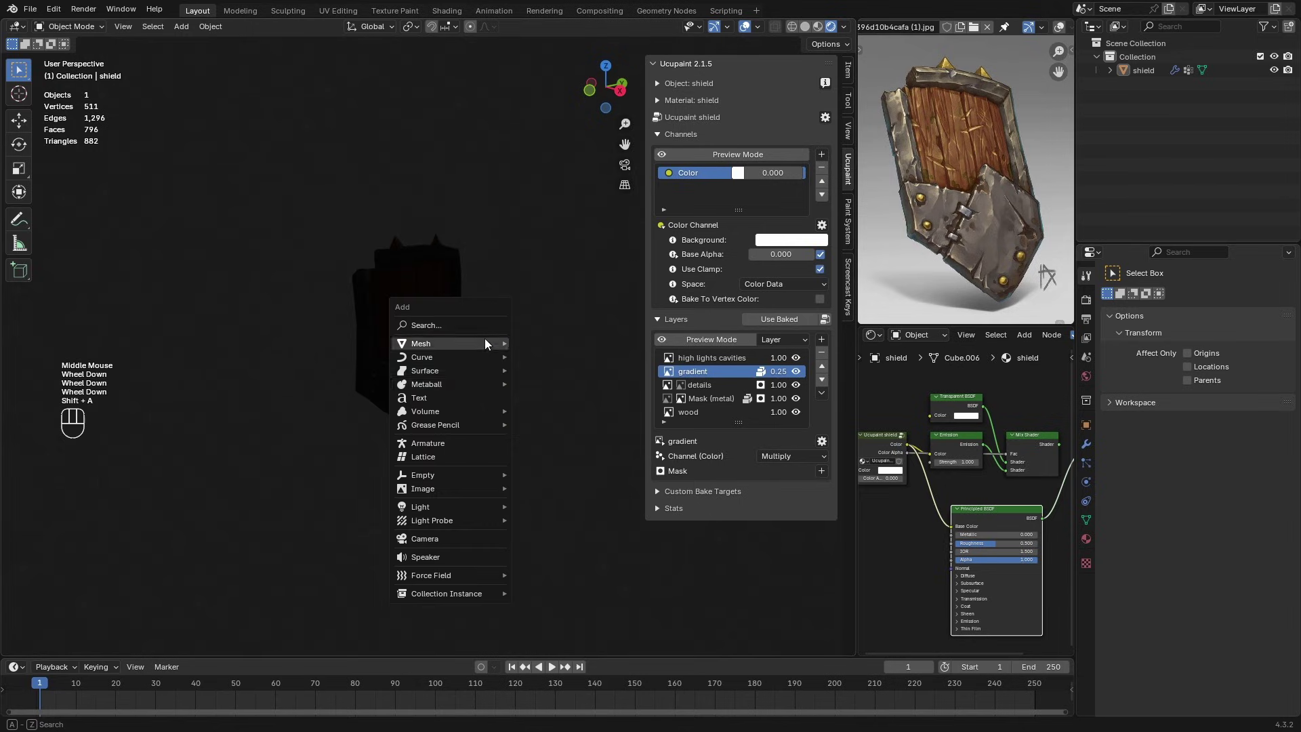
pyautogui.moveTo(417, 505)
pyautogui.click(535, 504)
pyautogui.press('g')
pyautogui.click(557, 367)
pyautogui.moveTo(518, 379); pyautogui.dragTo(569, 395, button='middle')
pyautogui.press('g')
pyautogui.click(485, 378)
# Step: Raise the point light's power to about 536 W
pyautogui.click(1086, 481)
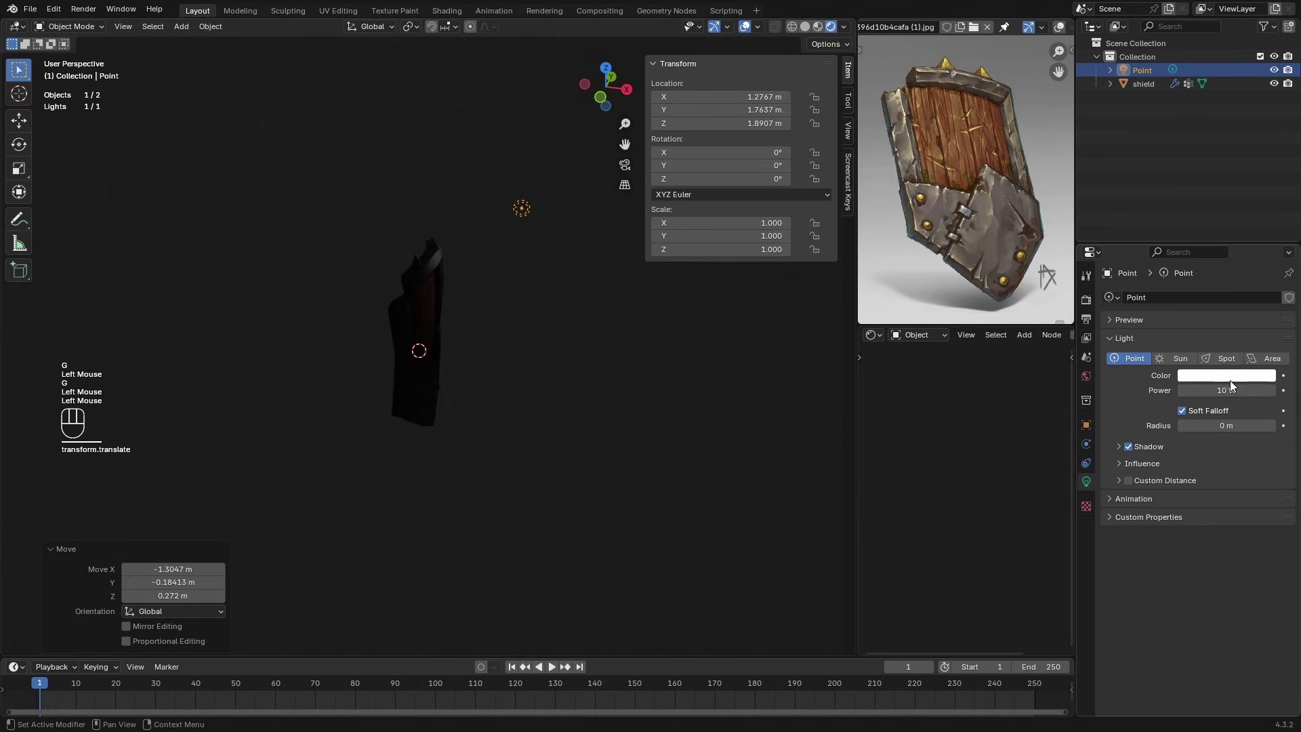
pyautogui.moveTo(1228, 390); pyautogui.dragTo(1280, 390)
pyautogui.moveTo(532, 349); pyautogui.dragTo(404, 351, button='middle')
# Step: Select the shield and set the Specular IOR Level of its Principled BSDF to 0
pyautogui.click(964, 577)
pyautogui.scroll(8, 976, 596)
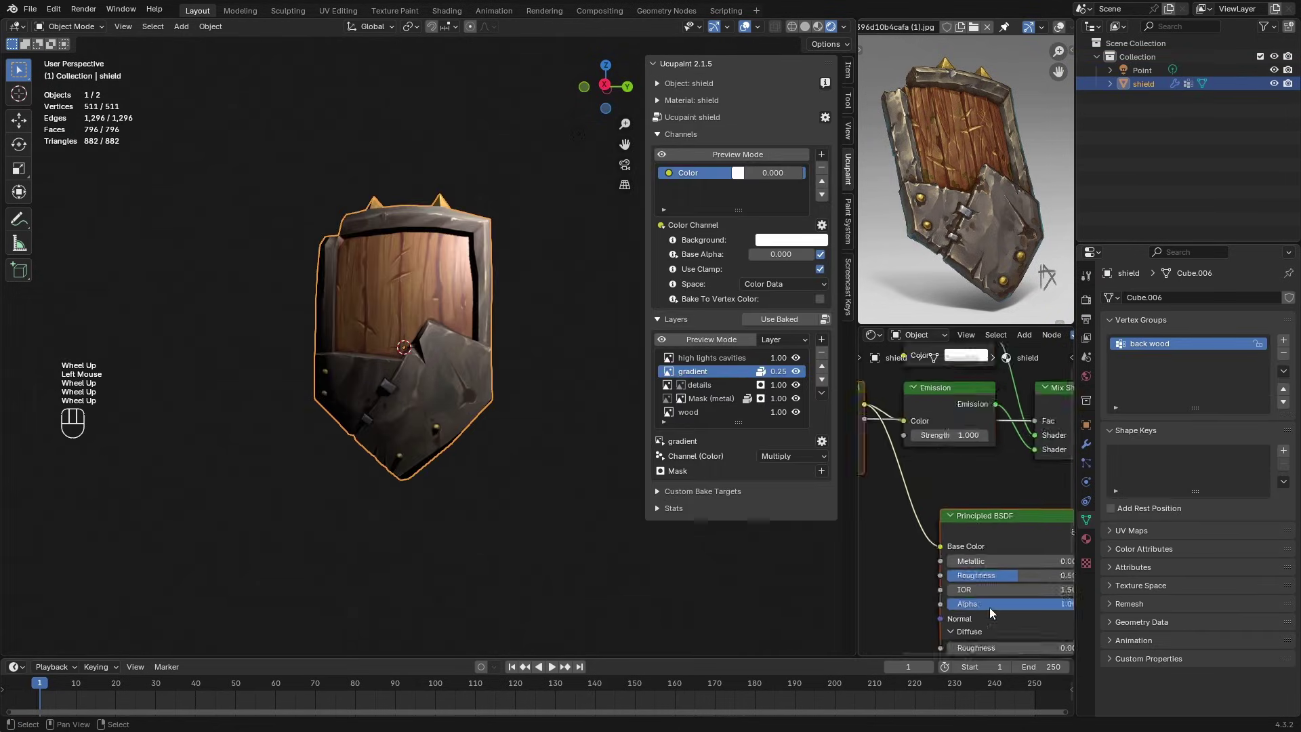
pyautogui.moveTo(990, 612); pyautogui.dragTo(931, 478, button='middle')
pyautogui.click(905, 557)
pyautogui.moveTo(948, 592); pyautogui.dragTo(863, 591)
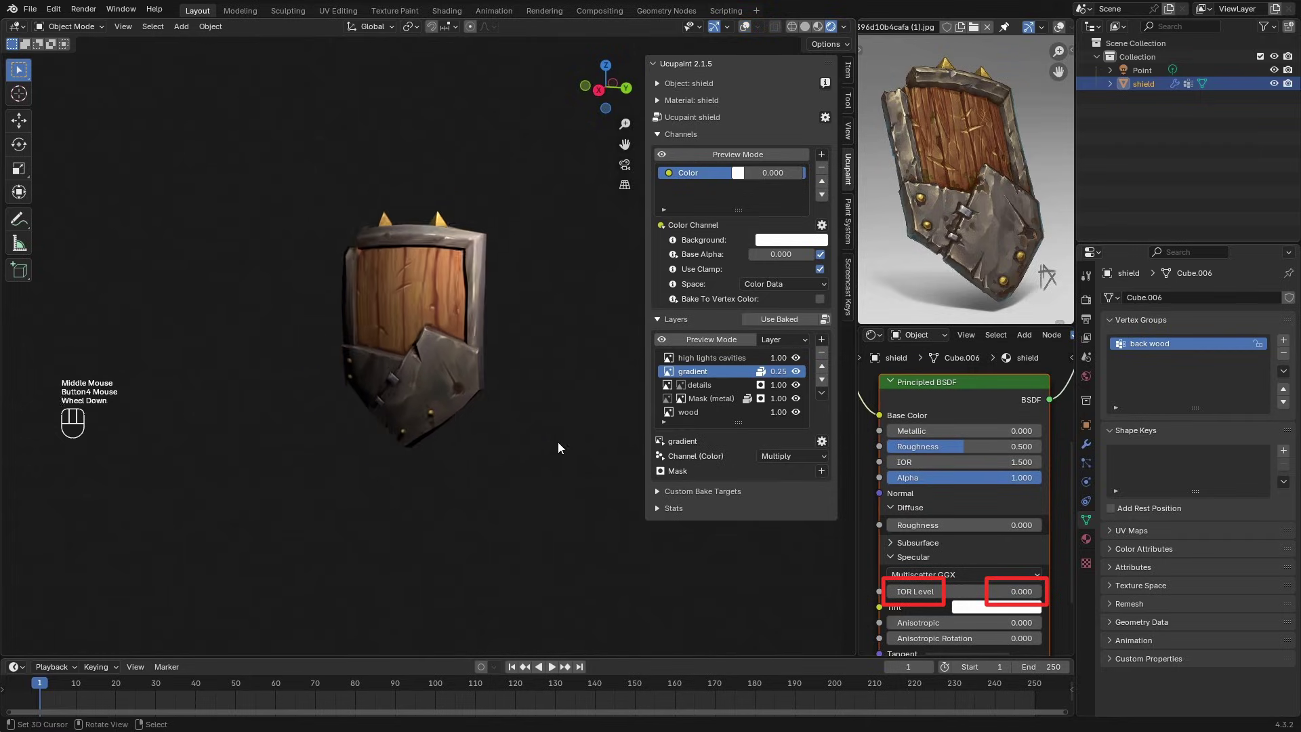
pyautogui.moveTo(557, 441); pyautogui.dragTo(328, 212, button='middle')
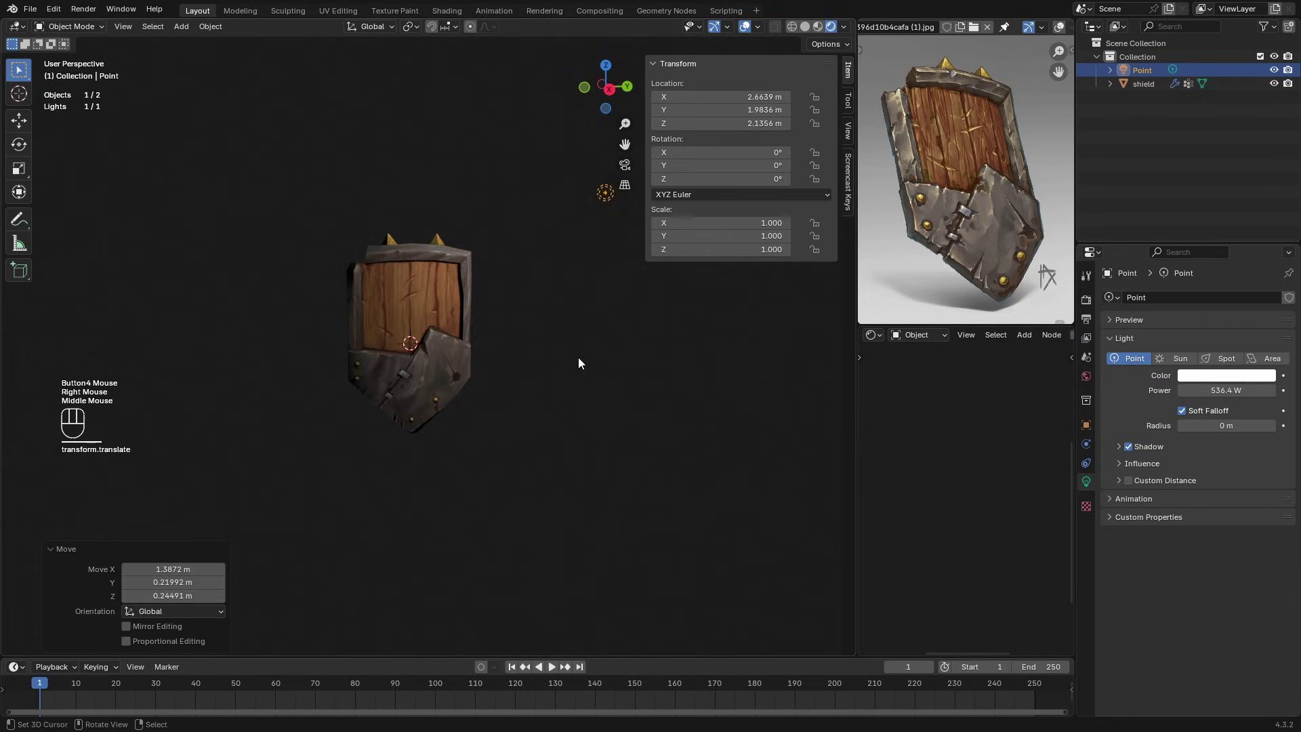
# Step: Reposition the point light above and in front of the shield, with power 1156.6 W and radius 3.23 m
pyautogui.scroll(2, 580, 363)
pyautogui.moveTo(580, 363); pyautogui.dragTo(568, 396, button='middle')
pyautogui.press('g')
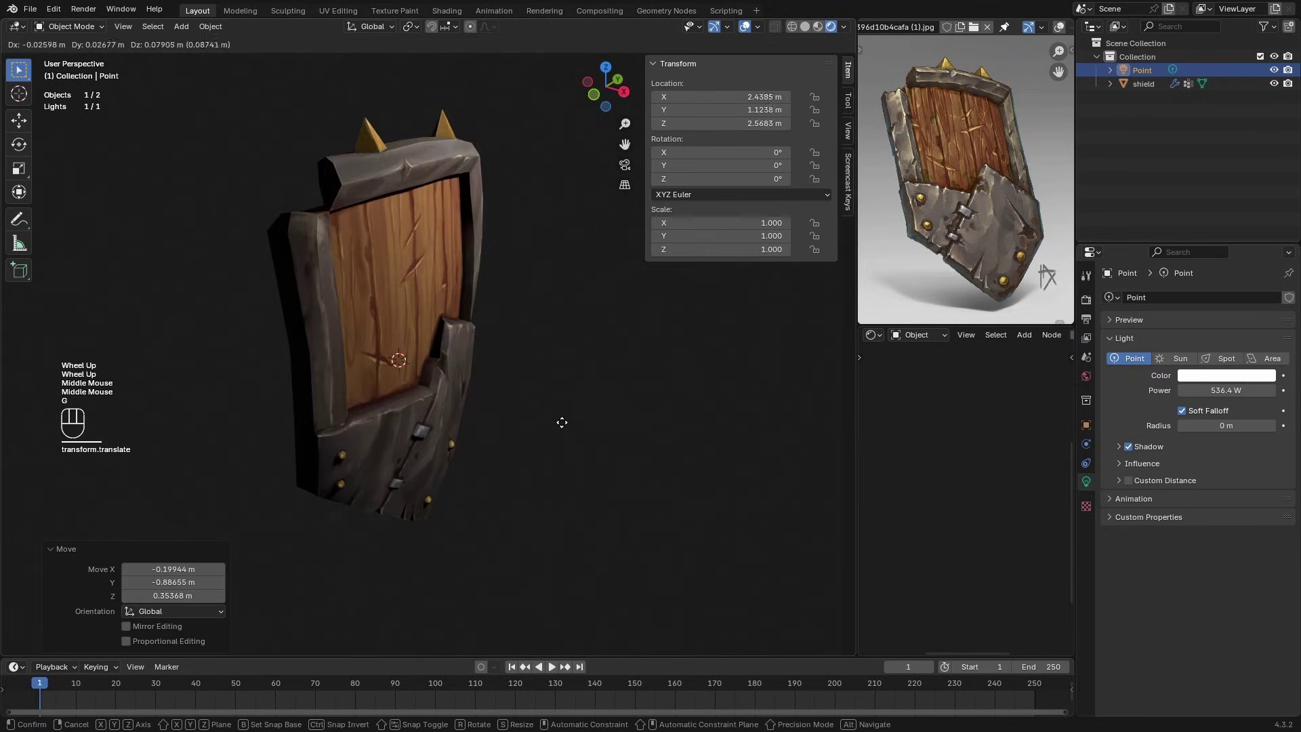
pyautogui.click(561, 417)
pyautogui.moveTo(1224, 425); pyautogui.dragTo(1287, 425)
pyautogui.moveTo(644, 406); pyautogui.dragTo(562, 401, button='middle')
pyautogui.moveTo(1254, 388); pyautogui.dragTo(1287, 390)
pyautogui.press('g')
pyautogui.click(518, 525)
# Step: Duplicate the point light and place the copy low behind the shield at about X -3.86, Y 2.54, Z -1.76 m
pyautogui.moveTo(518, 525); pyautogui.dragTo(482, 433, button='middle')
pyautogui.scroll(-4, 482, 433)
pyautogui.hotkey('shift', 'd')
pyautogui.click(4, 499)
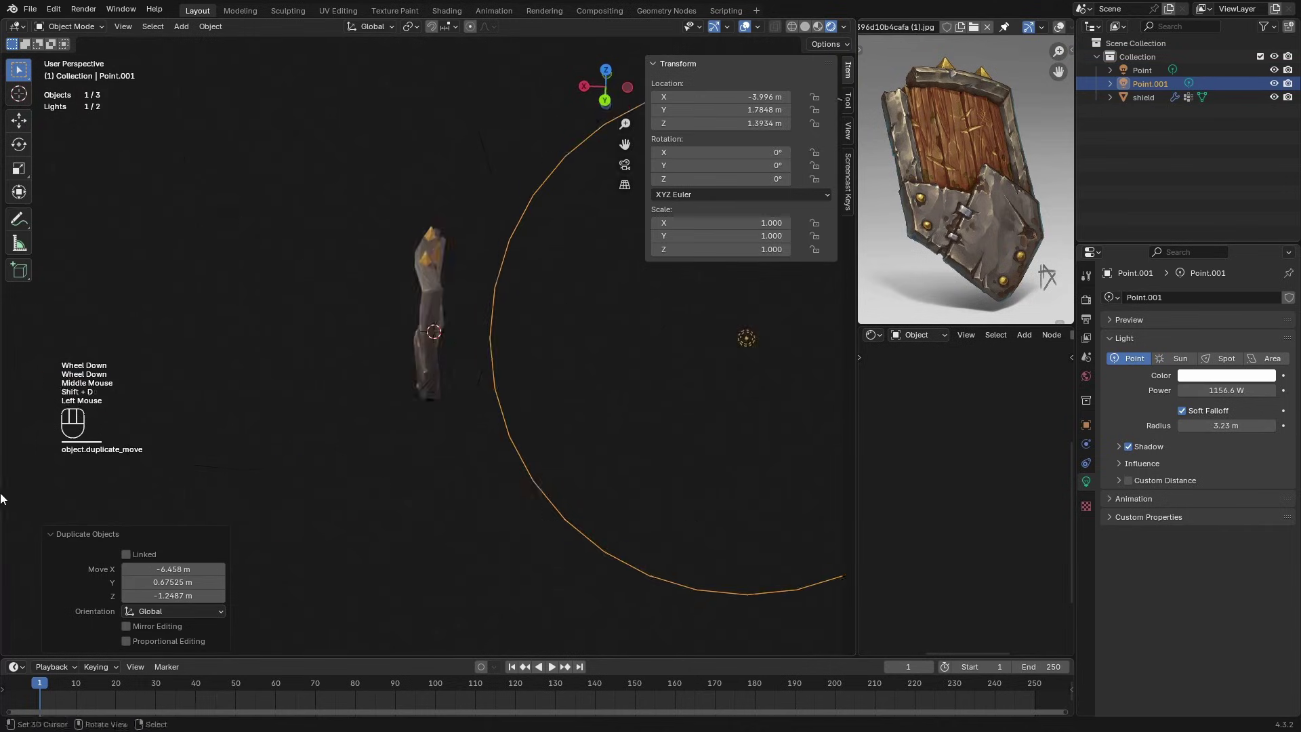
pyautogui.moveTo(4, 499); pyautogui.dragTo(156, 474, button='middle')
pyautogui.press('g')
pyautogui.click(560, 434)
# Step: Set the duplicated light's radius to 0.81 m and its power to 5056.6 W
pyautogui.moveTo(1220, 426); pyautogui.dragTo(1169, 426)
pyautogui.write('50')
pyautogui.press('Return')
pyautogui.moveTo(467, 440); pyautogui.dragTo(529, 465, button='middle')
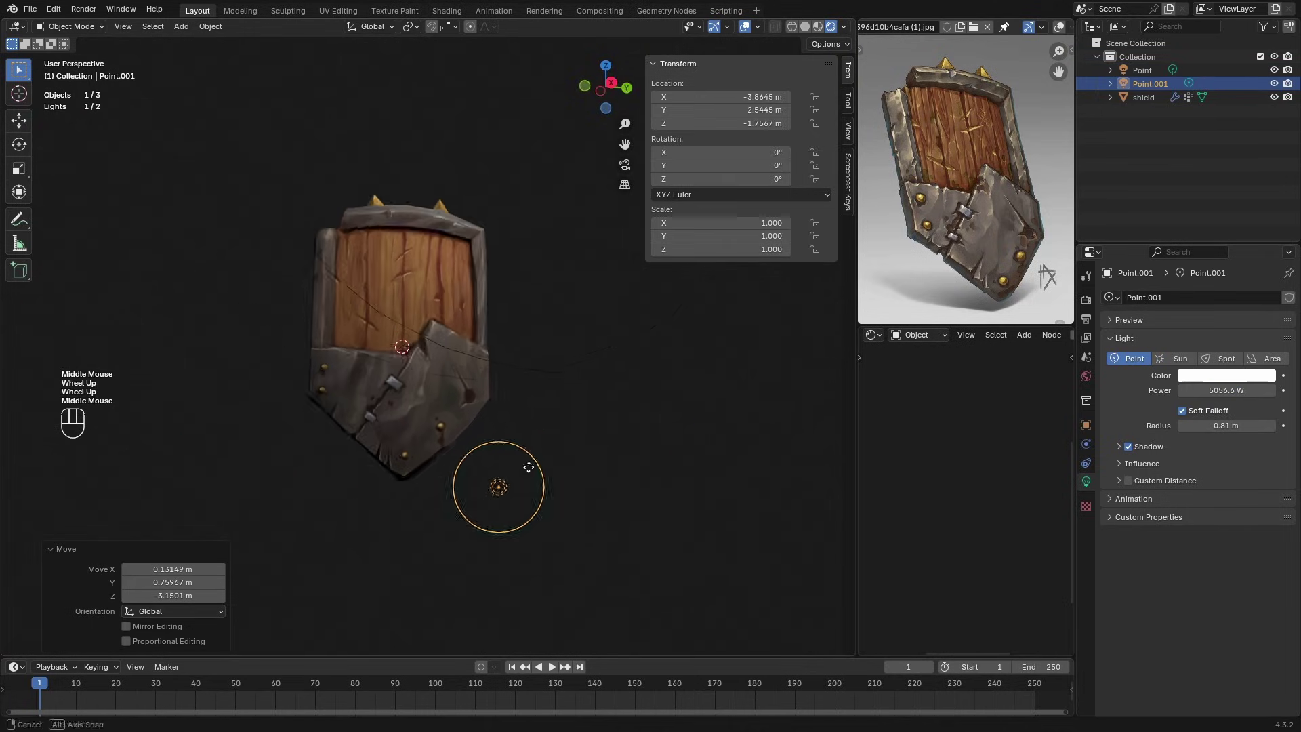
# Step: Move the back light to about X -5.64, Y -1.14, Z -1.25 m and reduce its radius to 0 m
pyautogui.press('g')
pyautogui.click(570, 581)
pyautogui.press('g')
pyautogui.click(420, 560)
pyautogui.press('g')
pyautogui.click(427, 446)
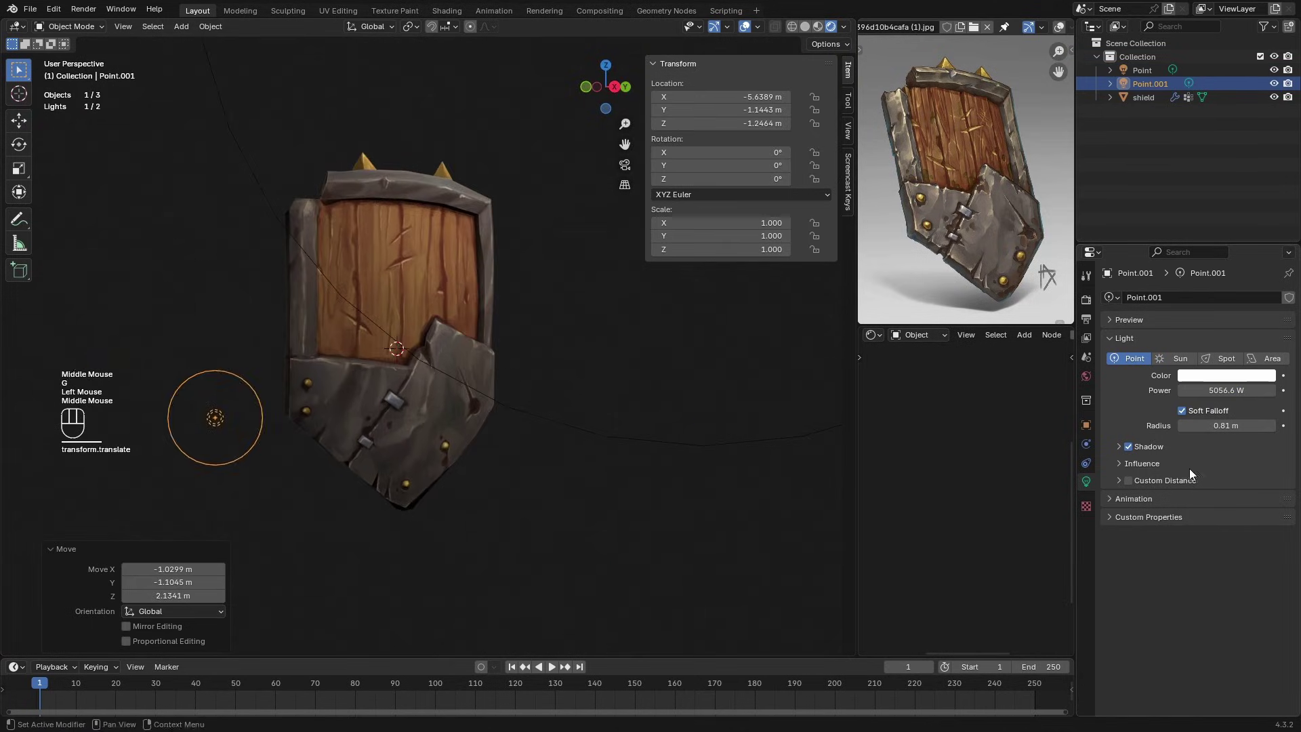
pyautogui.moveTo(1226, 425); pyautogui.dragTo(1175, 426)
# Step: Bring the back light closer behind the shield and raise it along Z to light the shield's upper edges
pyautogui.moveTo(406, 498); pyautogui.dragTo(465, 525, button='middle')
pyautogui.press('g')
pyautogui.click(569, 505)
pyautogui.moveTo(152, 482); pyautogui.dragTo(259, 412, button='middle')
pyautogui.scroll(-2, 259, 412)
pyautogui.press('g')
pyautogui.click(369, 472)
pyautogui.moveTo(369, 472); pyautogui.dragTo(292, 433, button='middle')
pyautogui.scroll(2, 291, 434)
pyautogui.moveTo(291, 434); pyautogui.dragTo(427, 447, button='middle')
pyautogui.press('g')
pyautogui.click(542, 456)
pyautogui.moveTo(532, 461); pyautogui.dragTo(474, 502, button='middle')
pyautogui.press('g')
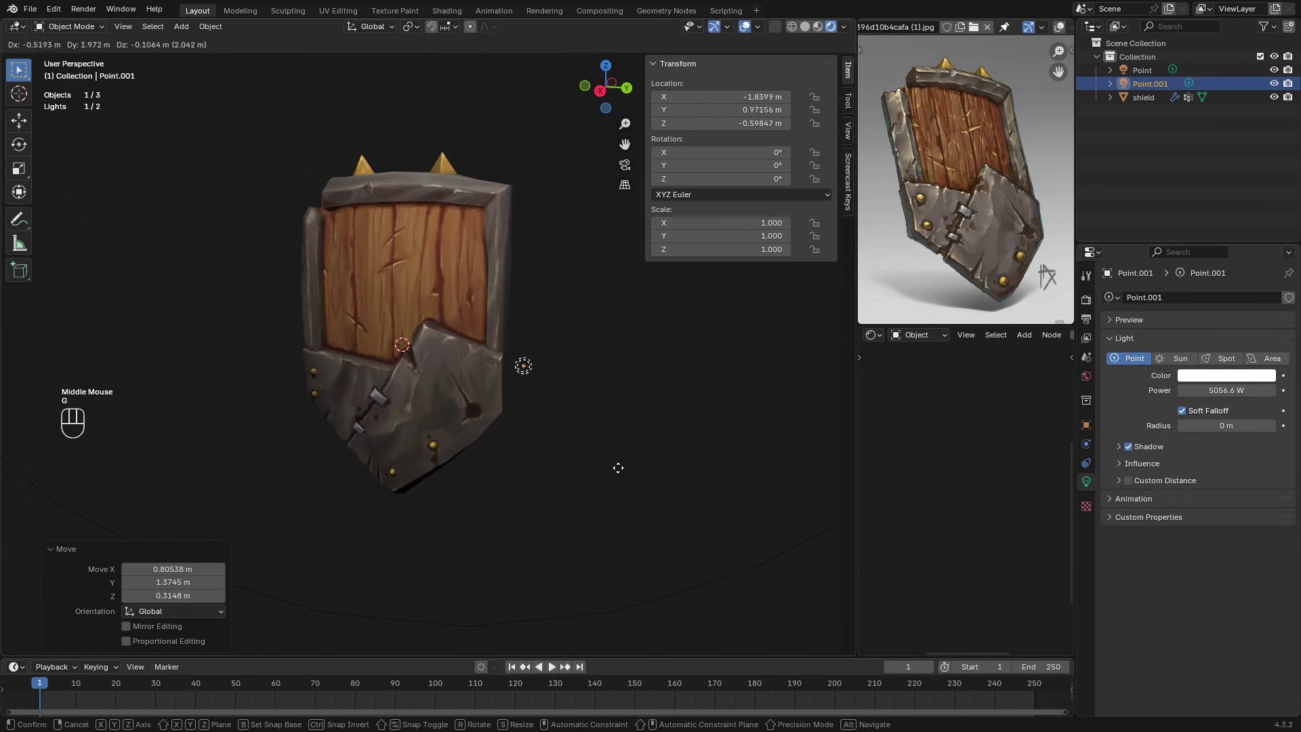
pyautogui.press('z')
pyautogui.click(612, 331)
# Step: Duplicate the back light and place the copy low behind the shield, near its bottom tip
pyautogui.moveTo(613, 331); pyautogui.dragTo(446, 360, button='middle')
pyautogui.hotkey('shift', 'd')
pyautogui.click(576, 552)
pyautogui.moveTo(575, 552); pyautogui.dragTo(488, 542, button='middle')
pyautogui.press('g')
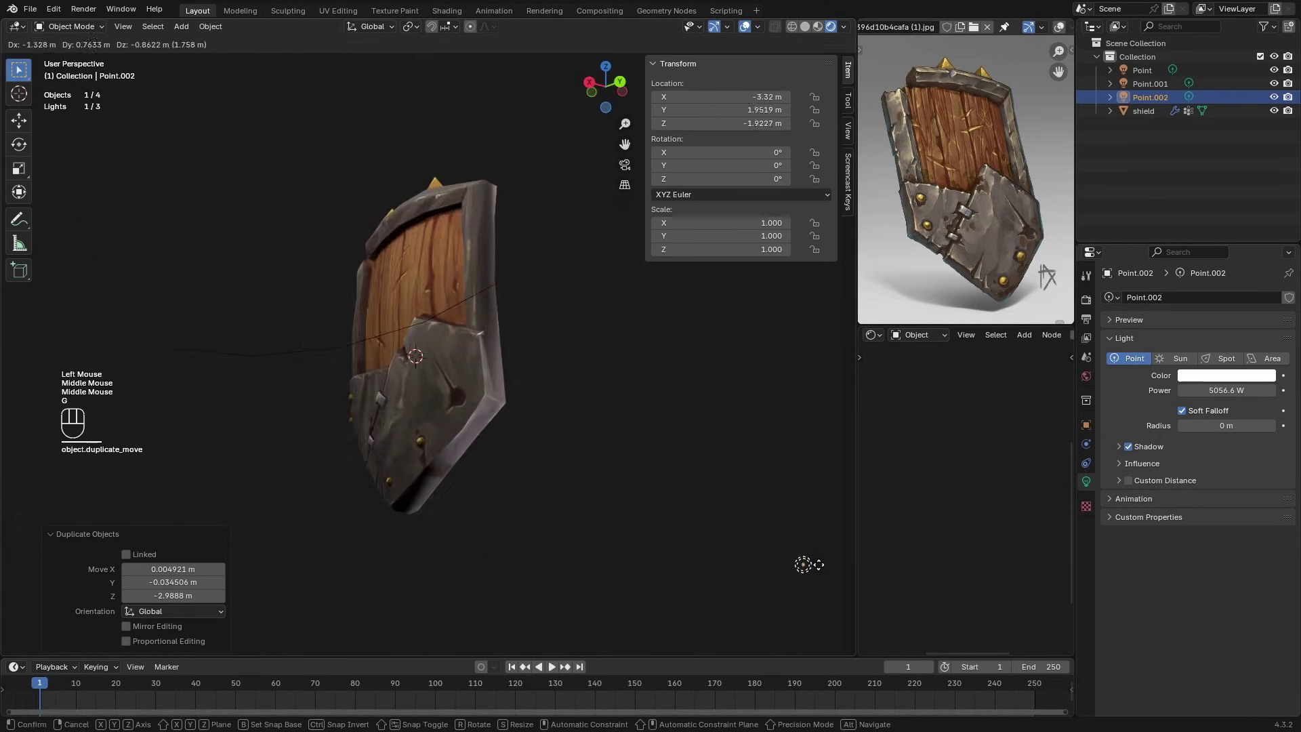
pyautogui.click(813, 536)
# Step: Duplicate the shield in place, hide the copy and select the original shield
pyautogui.moveTo(677, 518); pyautogui.dragTo(577, 522, button='middle')
pyautogui.moveTo(501, 369); pyautogui.dragTo(603, 360, button='middle')
pyautogui.rightClick(442, 460)
pyautogui.hotkey('shift', 'd')
pyautogui.rightClick(453, 475)
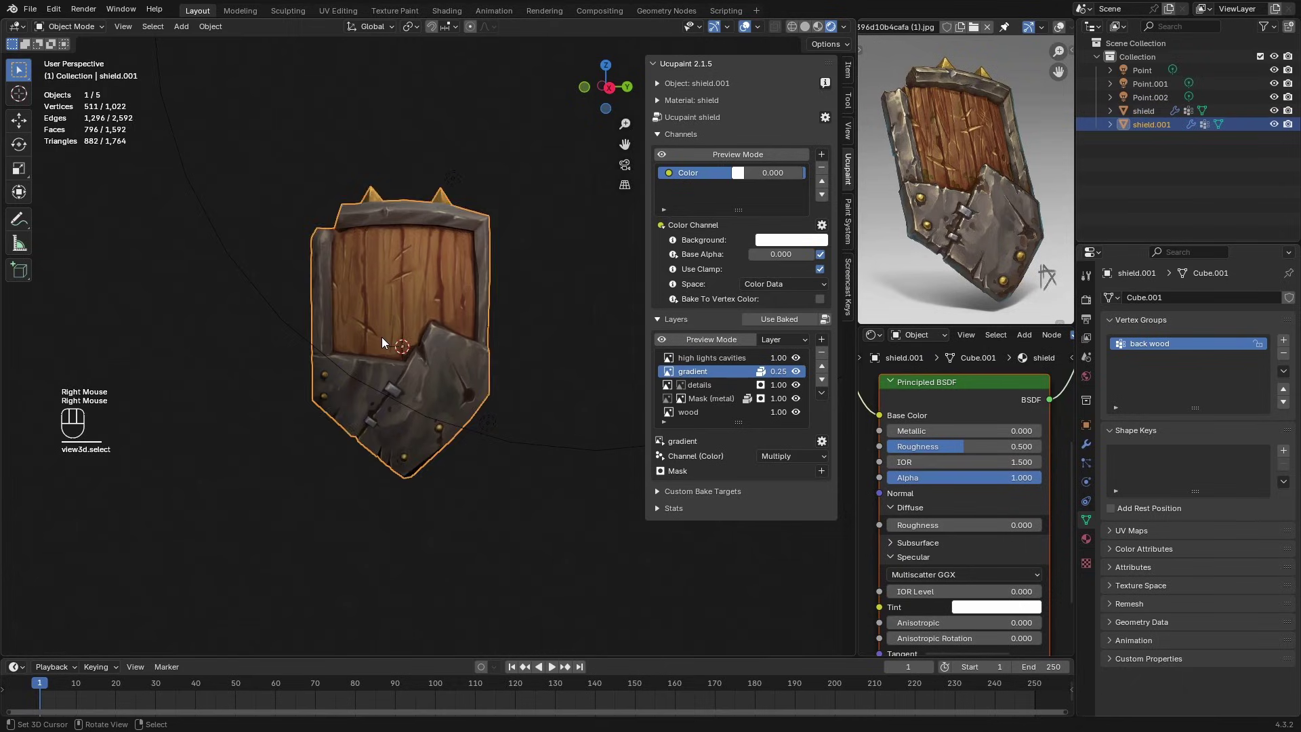
pyautogui.press('h')
pyautogui.rightClick(386, 352)
# Step: Rotate the visible shield in the view, finishing with a -5.23° turn, with the viewport overlays hidden
pyautogui.press('r')
pyautogui.click(484, 471)
pyautogui.scroll(3, 484, 471)
pyautogui.click(744, 26)
pyautogui.press('r')
pyautogui.moveTo(489, 506); pyautogui.dragTo(501, 504, button='middle')
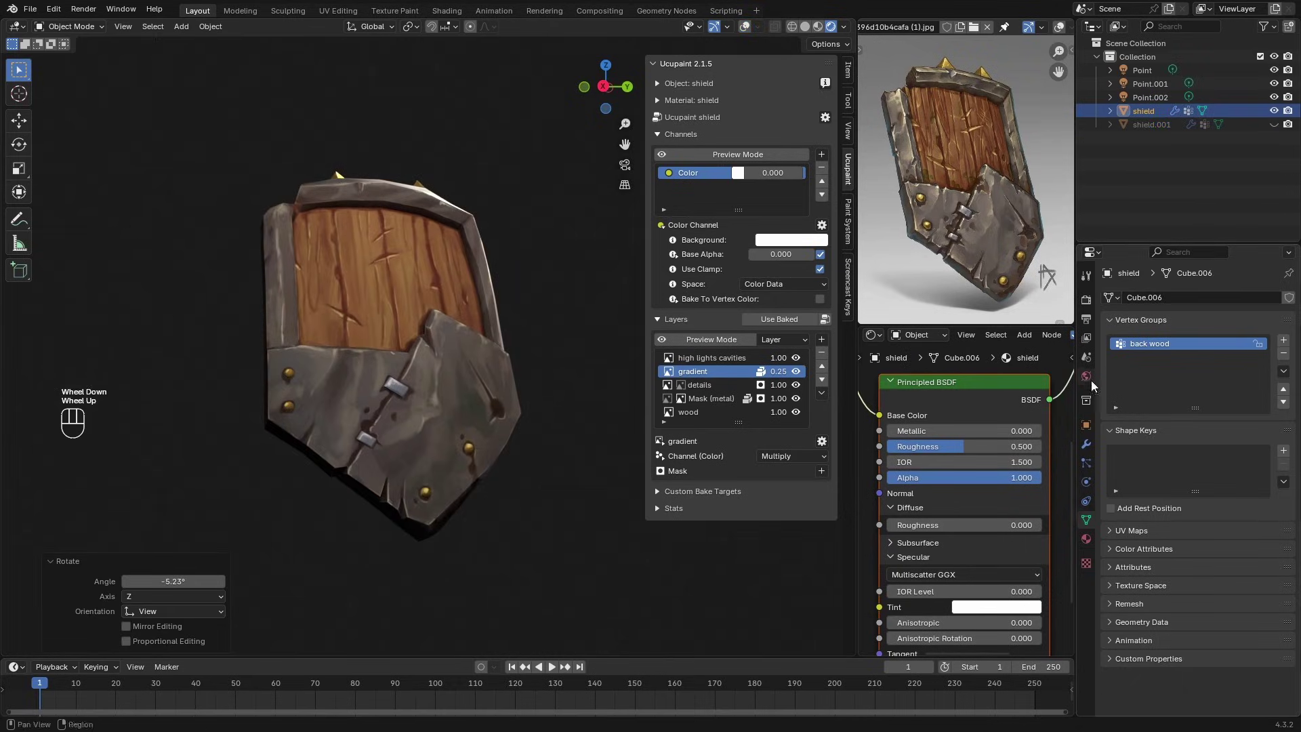
# Step: Brighten the World background color to a mid gray and set its strength to 0.130
pyautogui.click(1085, 376)
pyautogui.click(1232, 389)
pyautogui.moveTo(1268, 260); pyautogui.dragTo(1268, 223)
pyautogui.keyDown('shift'); pyautogui.moveTo(1232, 406); pyautogui.dragTo(1199, 405); pyautogui.keyUp('shift')
pyautogui.scroll(-1, 474, 491)
pyautogui.moveTo(474, 491); pyautogui.dragTo(427, 488, button='middle')
pyautogui.scroll(-1, 427, 488)
# Step: Lower the front point light to about X 2.48, Y 1.02, Z 2.35 m and adjust its radius
pyautogui.click(744, 26)
pyautogui.scroll(-3, 434, 433)
pyautogui.moveTo(474, 406); pyautogui.dragTo(454, 379, button='middle')
pyautogui.moveTo(462, 78); pyautogui.dragTo(461, 99, button='right')
pyautogui.scroll(4, 454, 356)
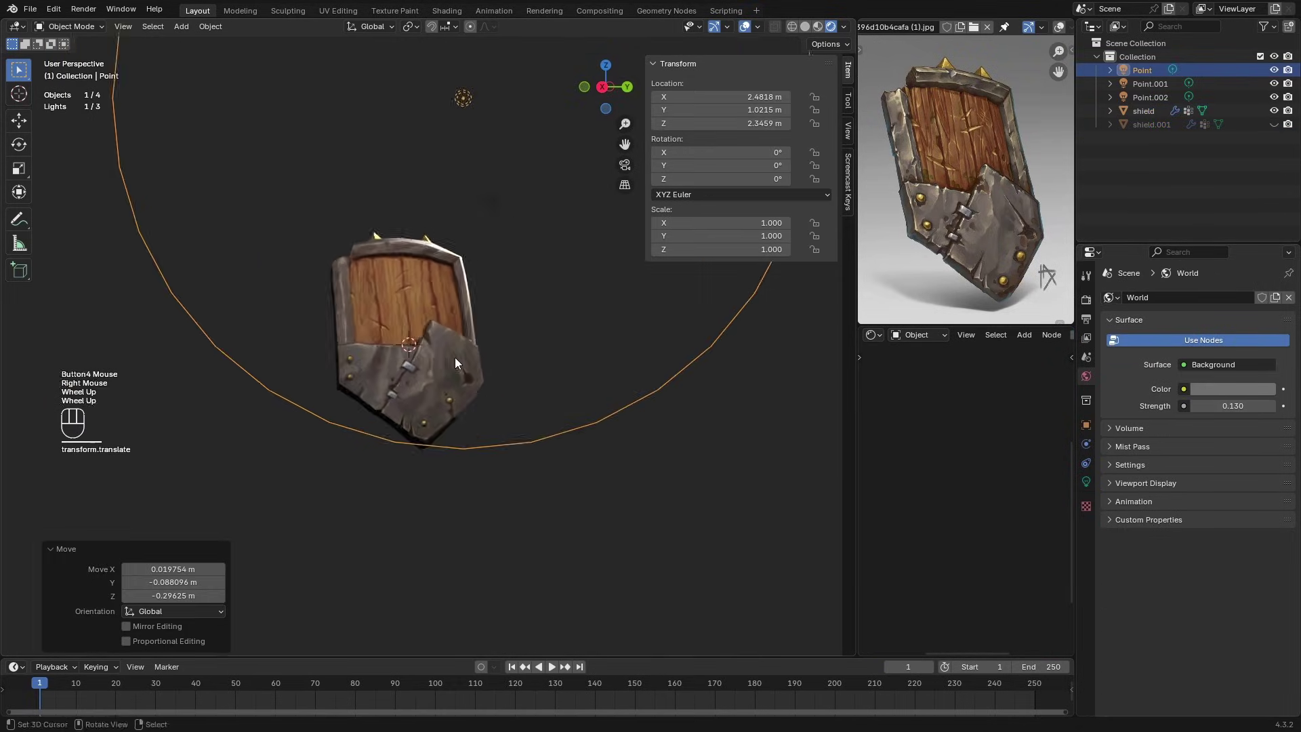
pyautogui.click(1086, 481)
pyautogui.moveTo(1226, 425); pyautogui.dragTo(1232, 425)
# Step: Select the upper back light and move it to about X -1.60, Y 0.32, Z 1.17 m
pyautogui.moveTo(603, 474); pyautogui.dragTo(550, 359, button='middle')
pyautogui.scroll(-4, 543, 317)
pyautogui.click(543, 317)
pyautogui.press('g')
pyautogui.click(563, 344)
pyautogui.scroll(2, 562, 344)
# Step: Hide the viewport overlays and tint the selected back light a slightly darkened teal green
pyautogui.click(744, 26)
pyautogui.click(1226, 375)
pyautogui.moveTo(1199, 221); pyautogui.dragTo(1190, 198)
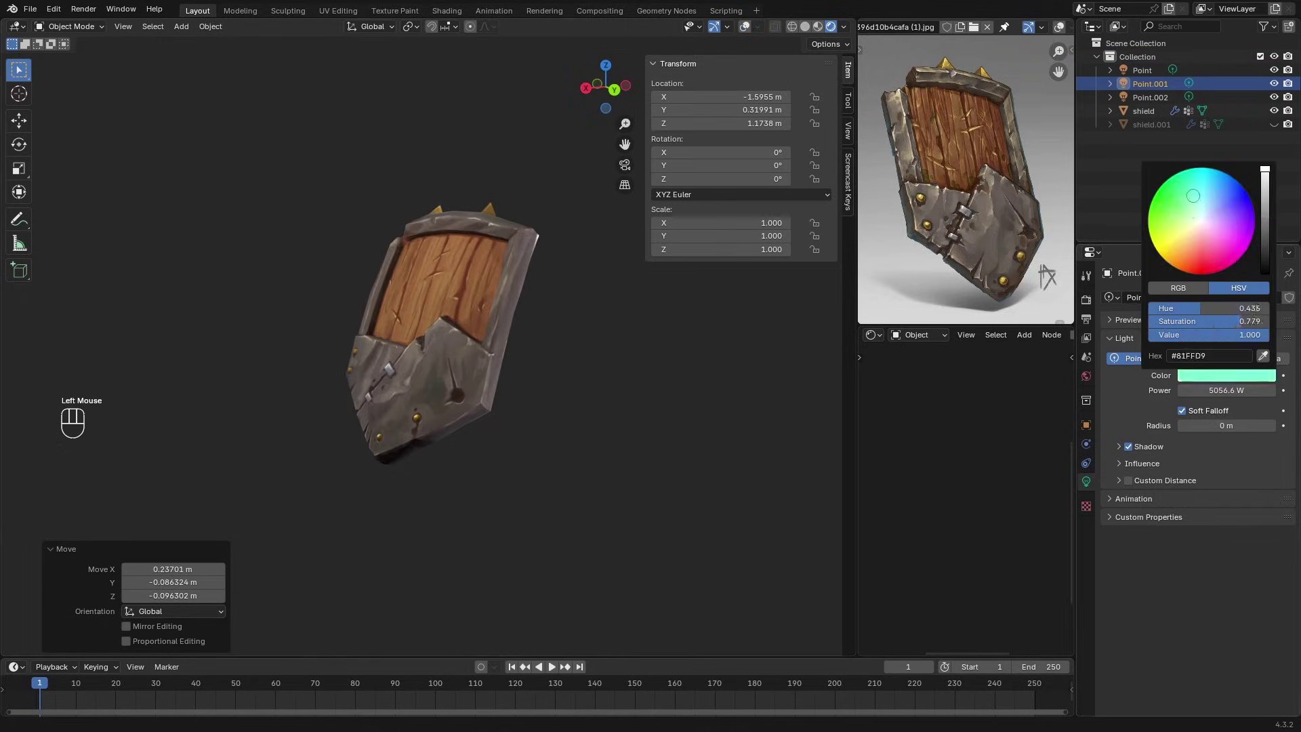
pyautogui.moveTo(1264, 170); pyautogui.dragTo(1264, 190)
# Step: Move the teal light to about X -1.62, Y -2.12, Z 0.28 m and examine the lit shield in a full-screen viewport
pyautogui.moveTo(512, 379); pyautogui.dragTo(585, 373, button='middle')
pyautogui.press('g')
pyautogui.click(437, 433)
pyautogui.press('g')
pyautogui.click(455, 474)
pyautogui.moveTo(471, 483); pyautogui.dragTo(426, 499, button='middle')
pyautogui.scroll(2, 425, 498)
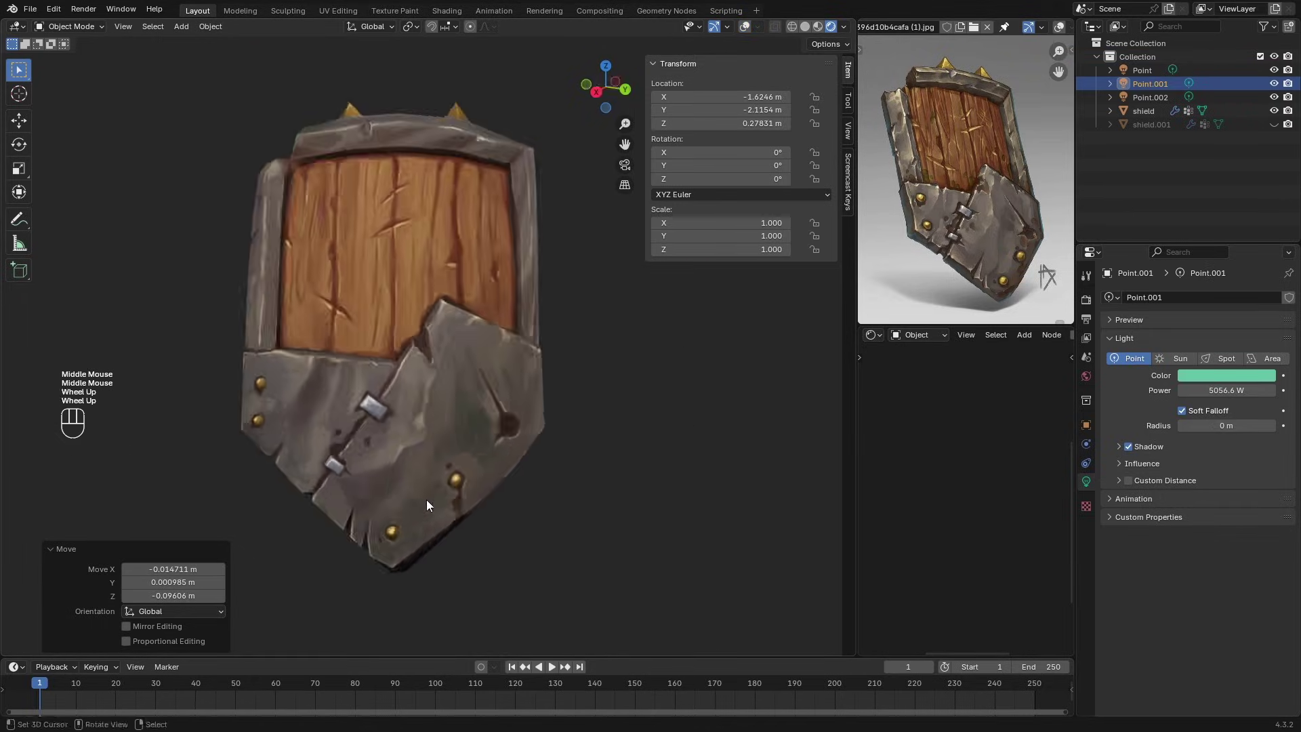
pyautogui.hotkey('ctrl', 'space')
pyautogui.scroll(-3, 542, 508)
pyautogui.moveTo(603, 511); pyautogui.dragTo(582, 539, button='middle')
pyautogui.keyDown('ctrl'); pyautogui.moveTo(582, 540); pyautogui.dragTo(625, 557, button='middle'); pyautogui.keyUp('ctrl')
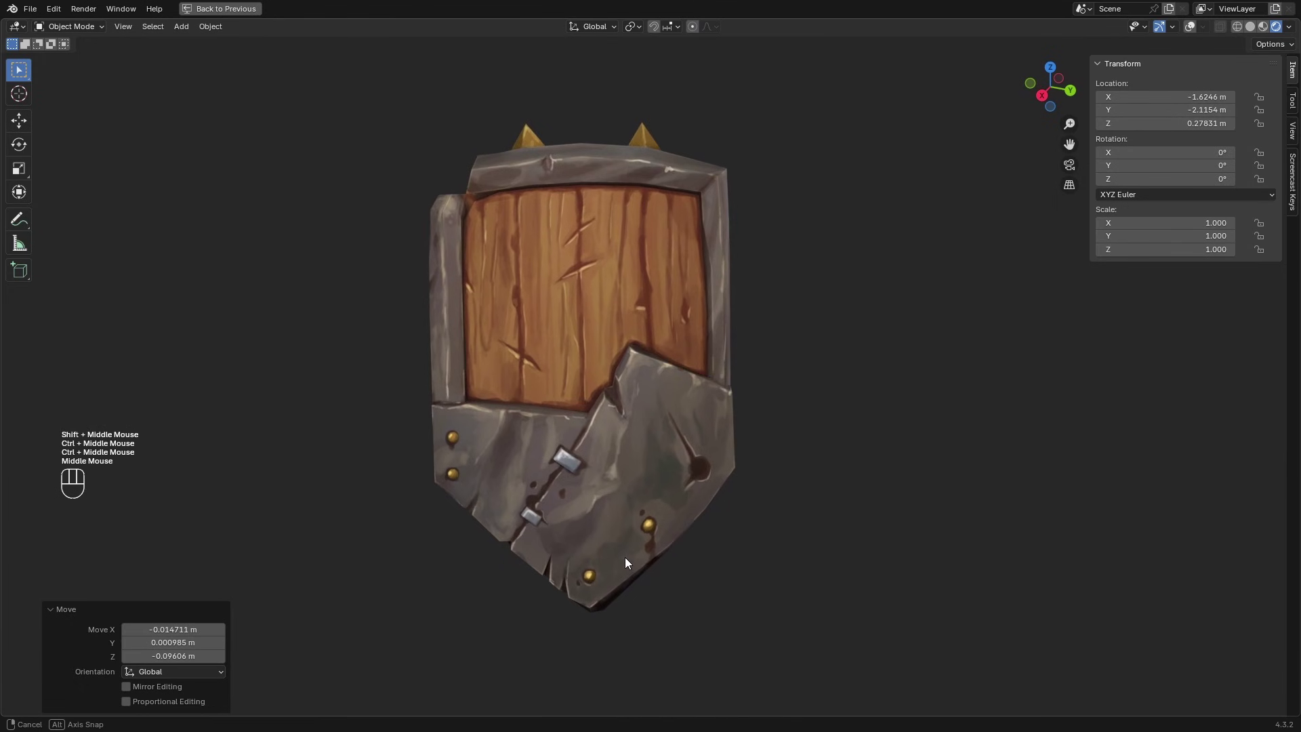
pyautogui.hotkey('ctrl', 'space')
# Step: Delete the rotated shield, then unhide and select its upright duplicate
pyautogui.keyDown('shift'); pyautogui.moveTo(440, 450); pyautogui.dragTo(466, 454, button='middle'); pyautogui.keyUp('shift')
pyautogui.rightClick(467, 453)
pyautogui.press('x')
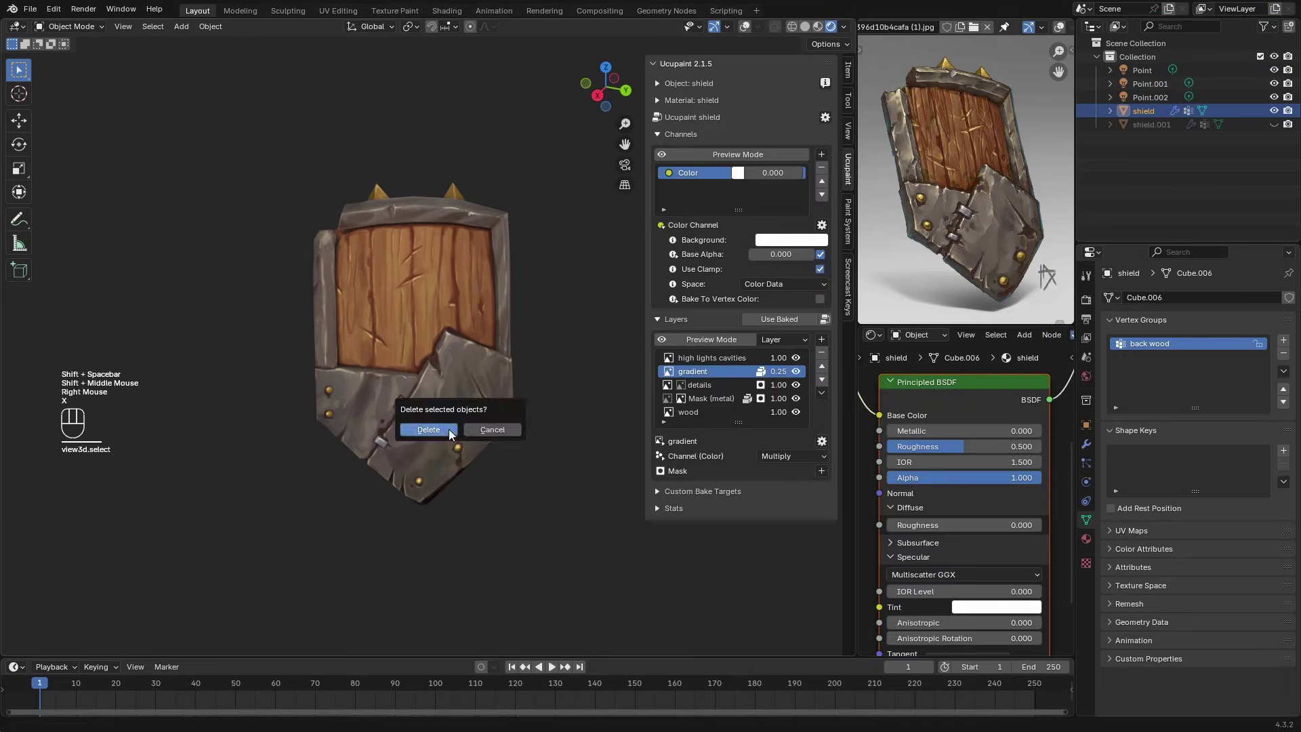
pyautogui.click(449, 434)
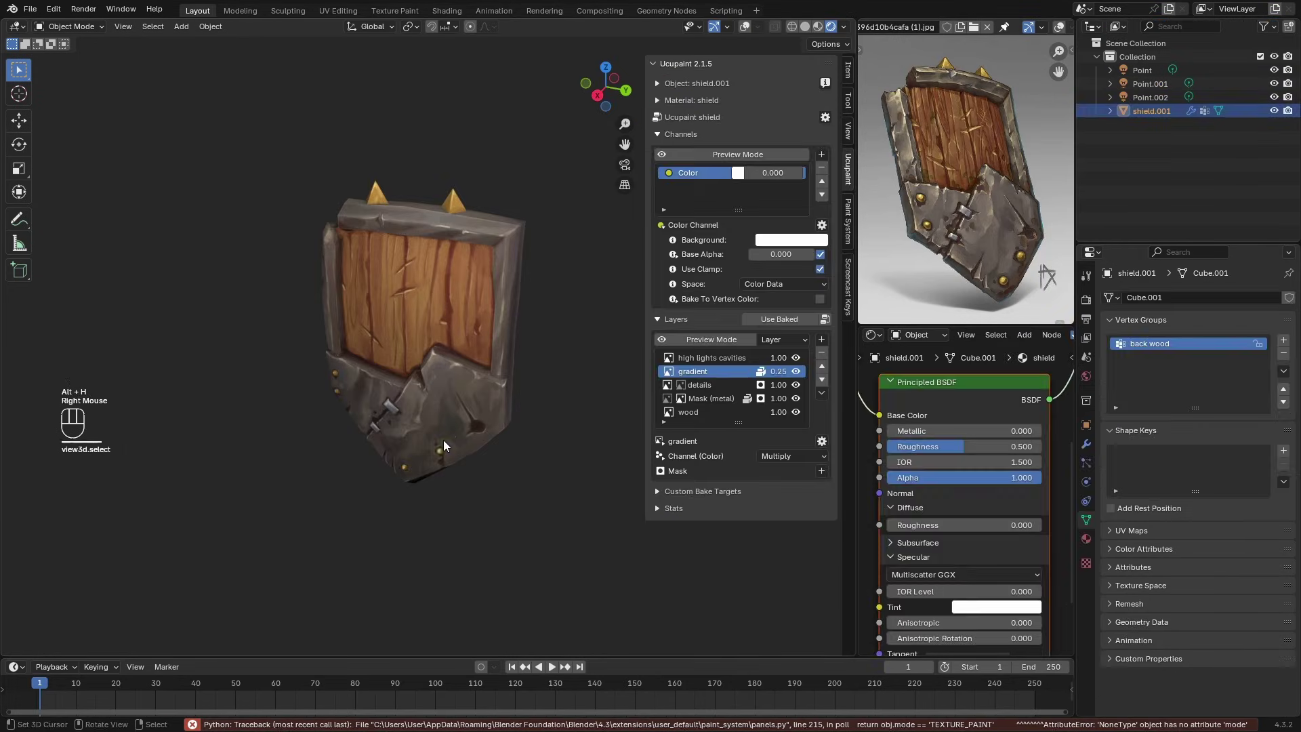
pyautogui.moveTo(443, 440); pyautogui.dragTo(506, 402, button='middle')
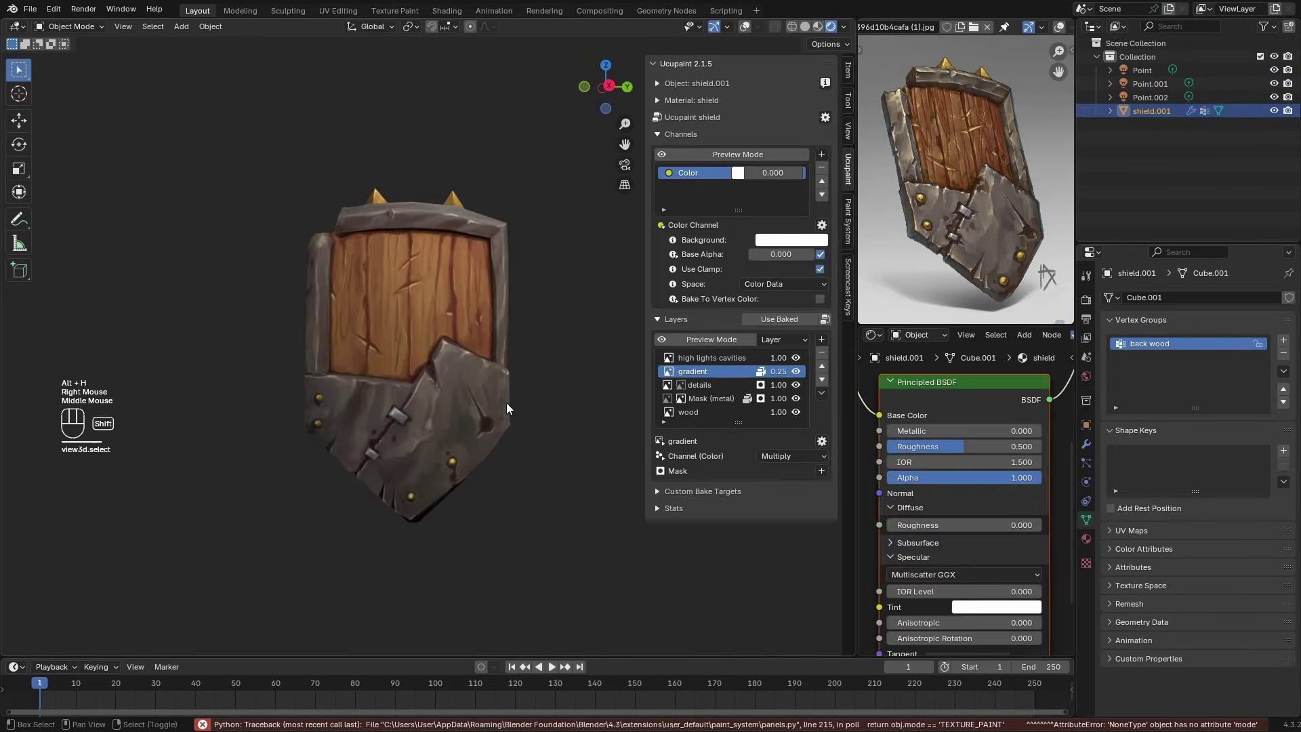
# Step: Connect the Mix Shader back to the material output and save the file
pyautogui.moveTo(925, 447); pyautogui.dragTo(899, 532, button='middle')
pyautogui.keyDown('ctrl'); pyautogui.keyDown('shift'); pyautogui.click(987, 476); pyautogui.keyUp('shift'); pyautogui.keyUp('ctrl')
pyautogui.keyDown('ctrl'); pyautogui.moveTo(478, 488); pyautogui.dragTo(486, 461, button='middle'); pyautogui.keyUp('ctrl')
pyautogui.hotkey('ctrl', 's')
# Step: Switch to Texture Paint mode and make the wood layer active
pyautogui.hotkey('ctrl', 'shift', 'Tab')
pyautogui.keyDown('ctrl'); pyautogui.moveTo(487, 460); pyautogui.dragTo(490, 414, button='middle'); pyautogui.keyUp('ctrl')
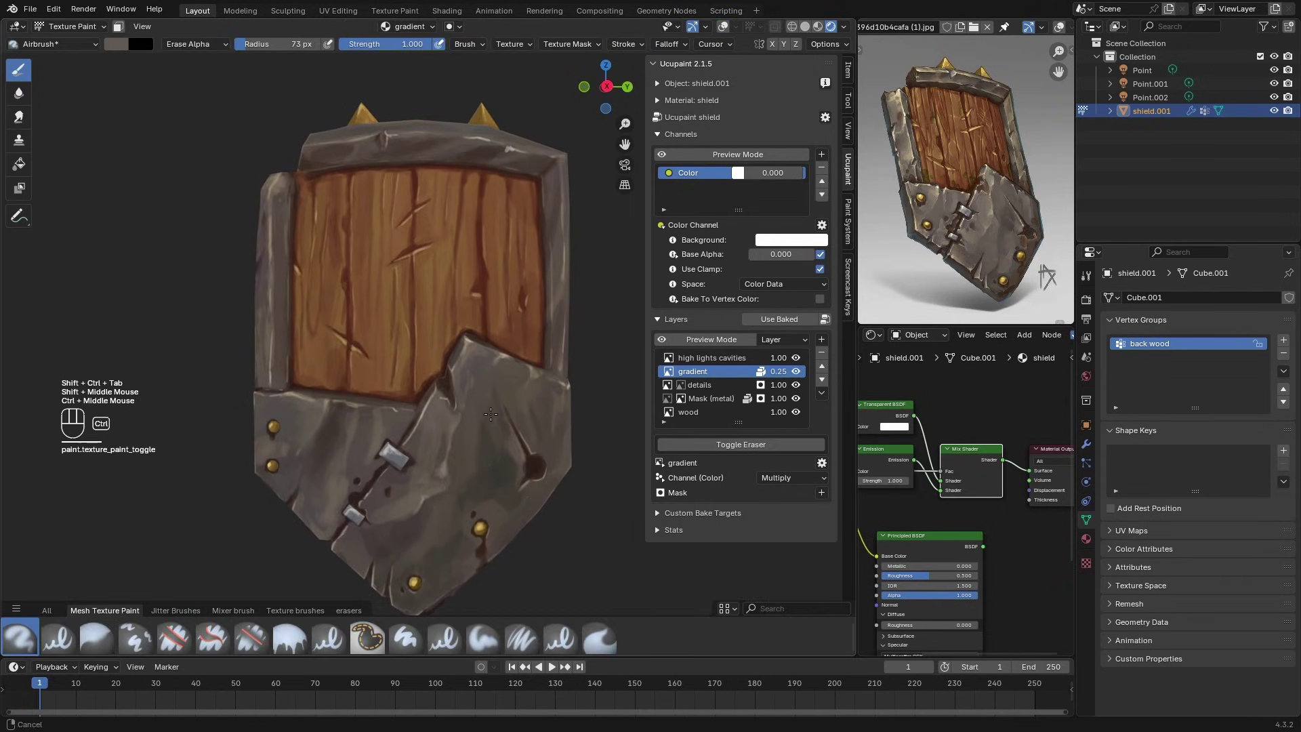
pyautogui.click(709, 401)
pyautogui.click(704, 412)
pyautogui.moveTo(528, 268); pyautogui.dragTo(532, 279, button='middle')
pyautogui.keyDown('shift'); pyautogui.moveTo(531, 279); pyautogui.dragTo(470, 249, button='middle'); pyautogui.keyUp('shift')
pyautogui.keyDown('ctrl'); pyautogui.scroll(1, 506, 311); pyautogui.keyUp('ctrl')
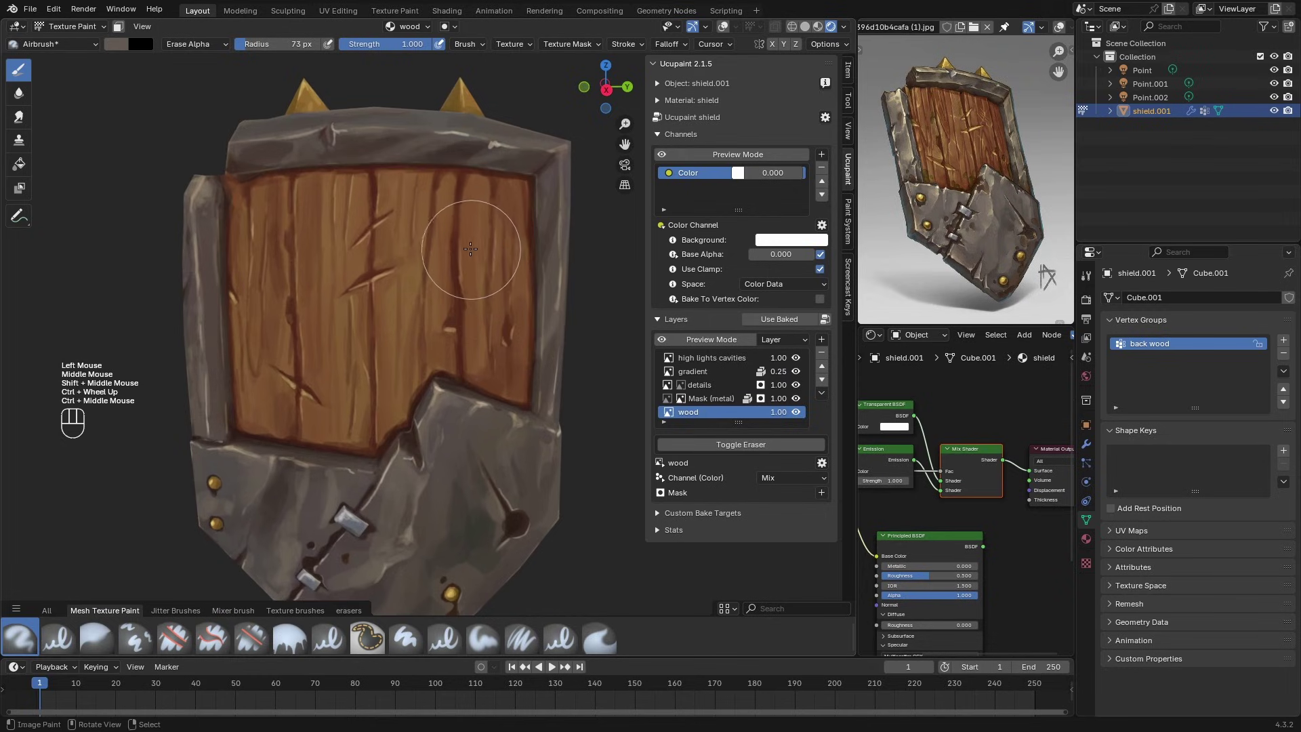
pyautogui.keyDown('ctrl'); pyautogui.moveTo(378, 332); pyautogui.dragTo(393, 227, button='middle'); pyautogui.keyUp('ctrl')
pyautogui.keyDown('shift'); pyautogui.moveTo(393, 225); pyautogui.dragTo(411, 244, button='middle'); pyautogui.keyUp('shift')
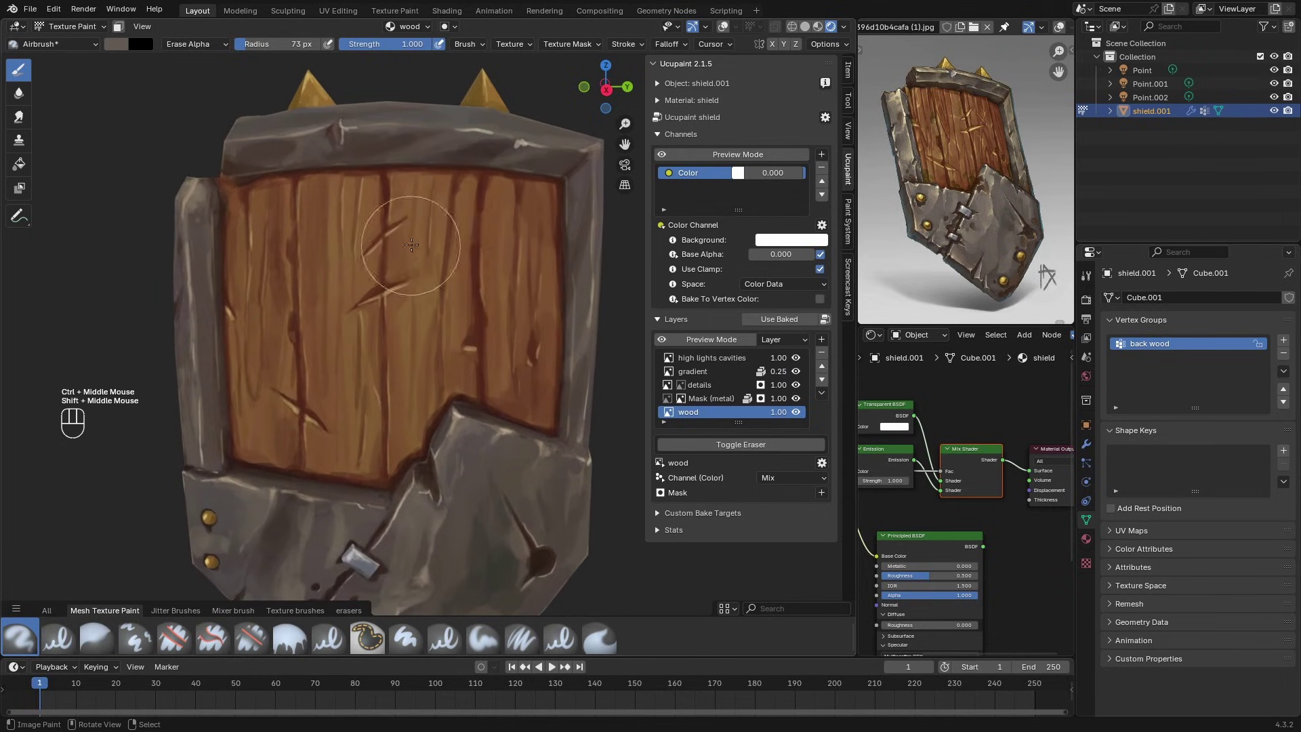
# Step: Set the airbrush to Mix blending at 36 px radius and add a 4096-resolution image layer named "col variation"
pyautogui.press('f')
pyautogui.click(418, 216)
pyautogui.press('e')
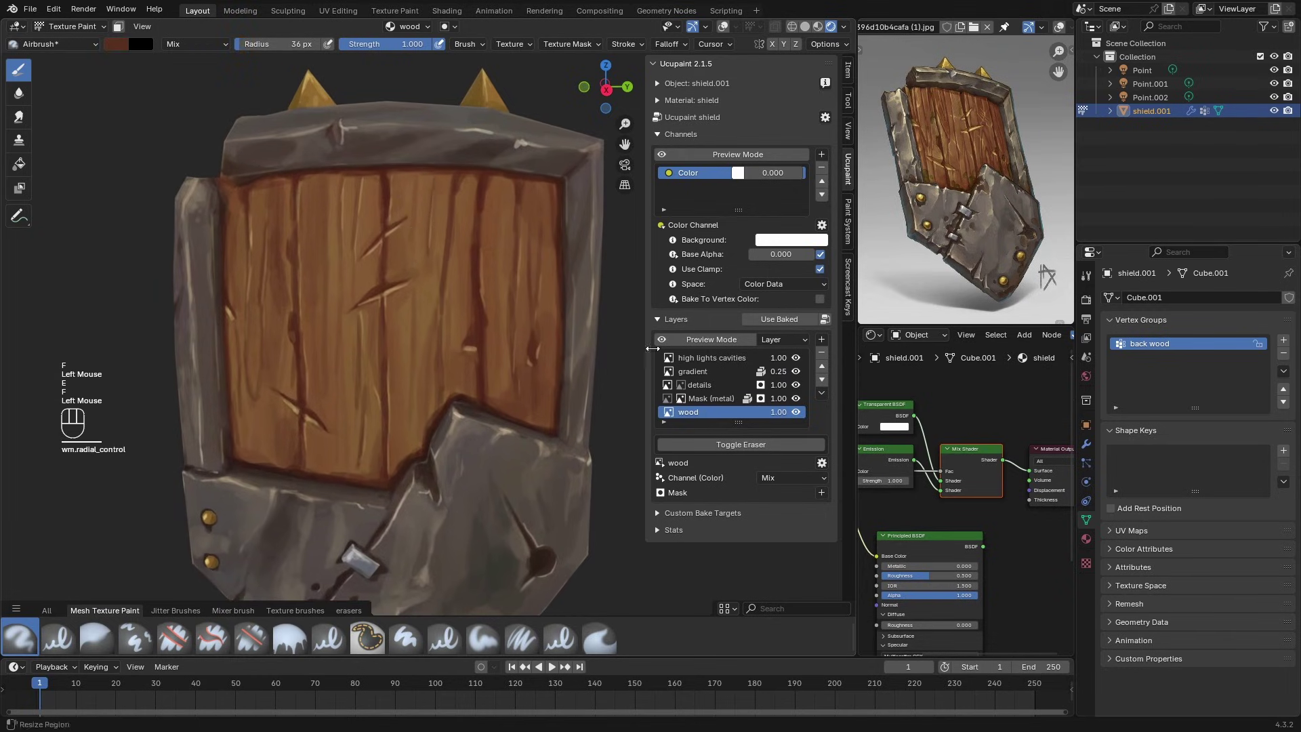
pyautogui.click(819, 339)
pyautogui.click(889, 361)
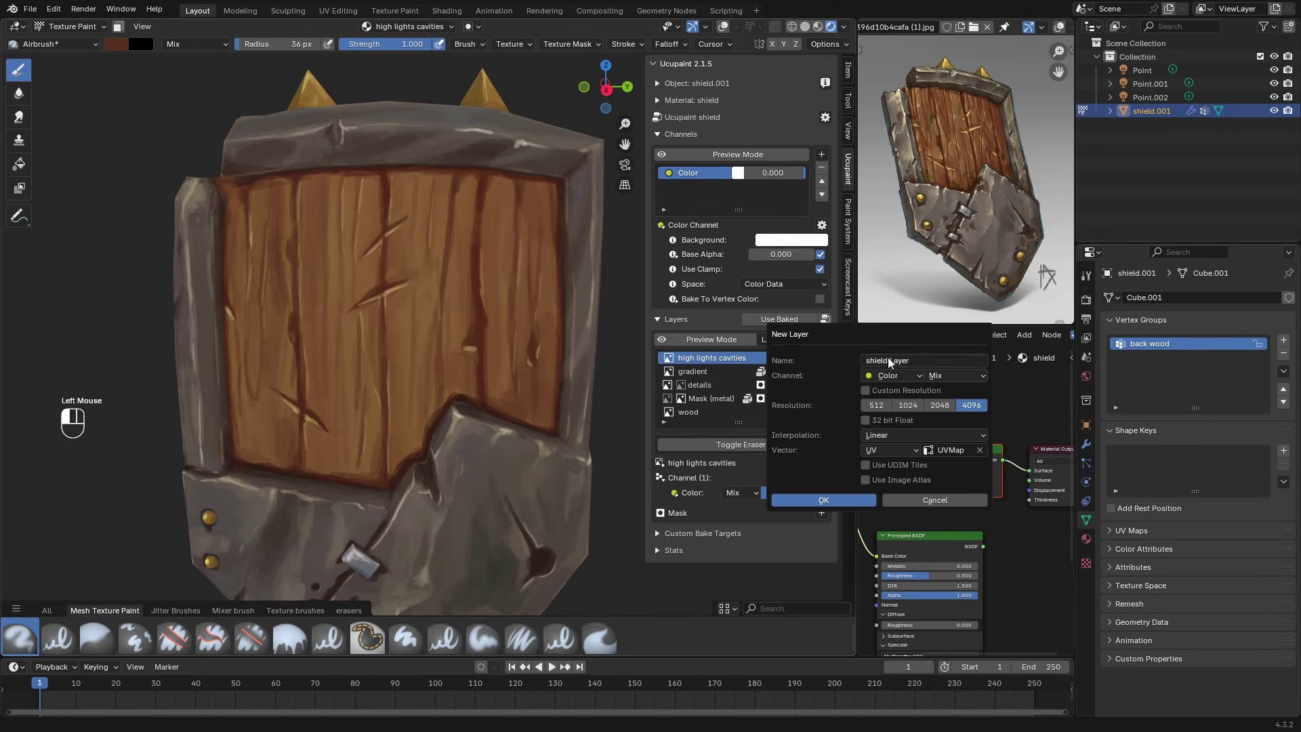
pyautogui.click(823, 500)
# Step: Choose the hard pressure paint brush at 28 px radius, undo a test stroke on the wood and set strength to 0.085
pyautogui.moveTo(471, 195); pyautogui.dragTo(497, 174, button='middle')
pyautogui.click(444, 637)
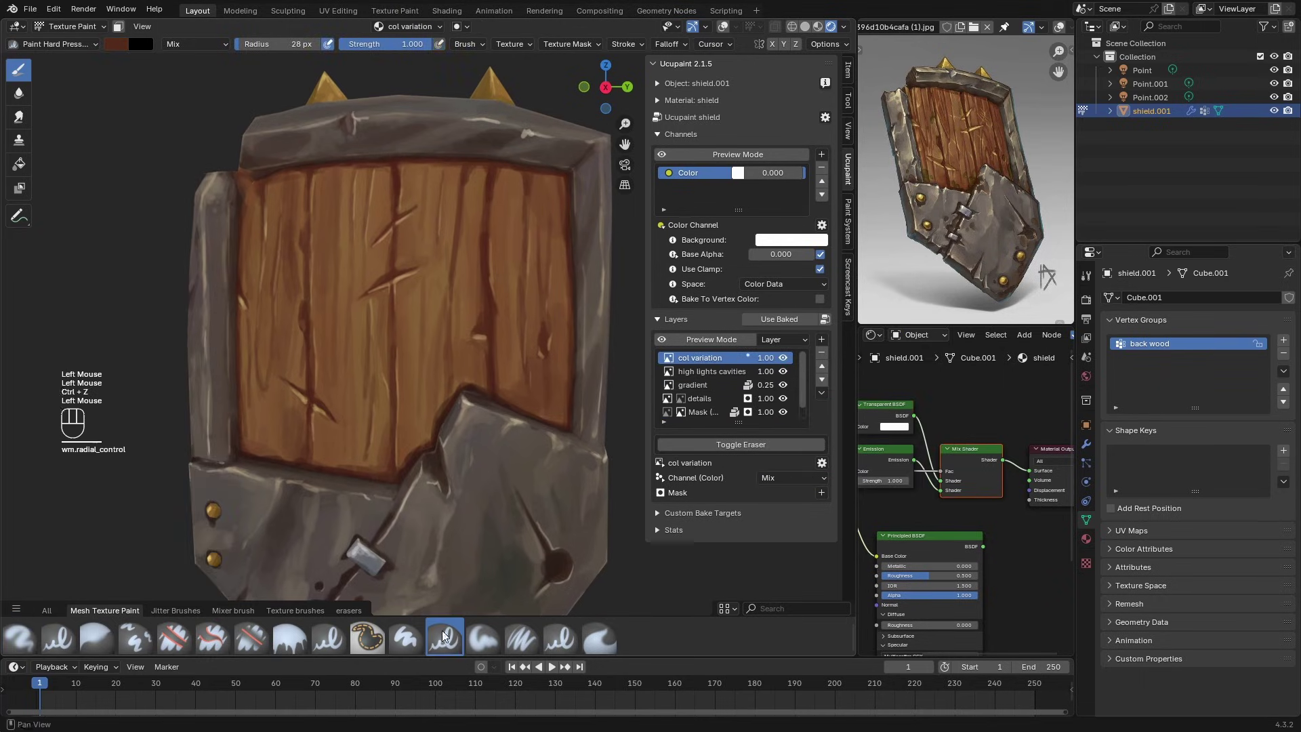
pyautogui.moveTo(510, 179); pyautogui.dragTo(509, 265)
pyautogui.hotkey('ctrl', 'z')
pyautogui.hotkey('shift', 'f')
pyautogui.click(400, 273)
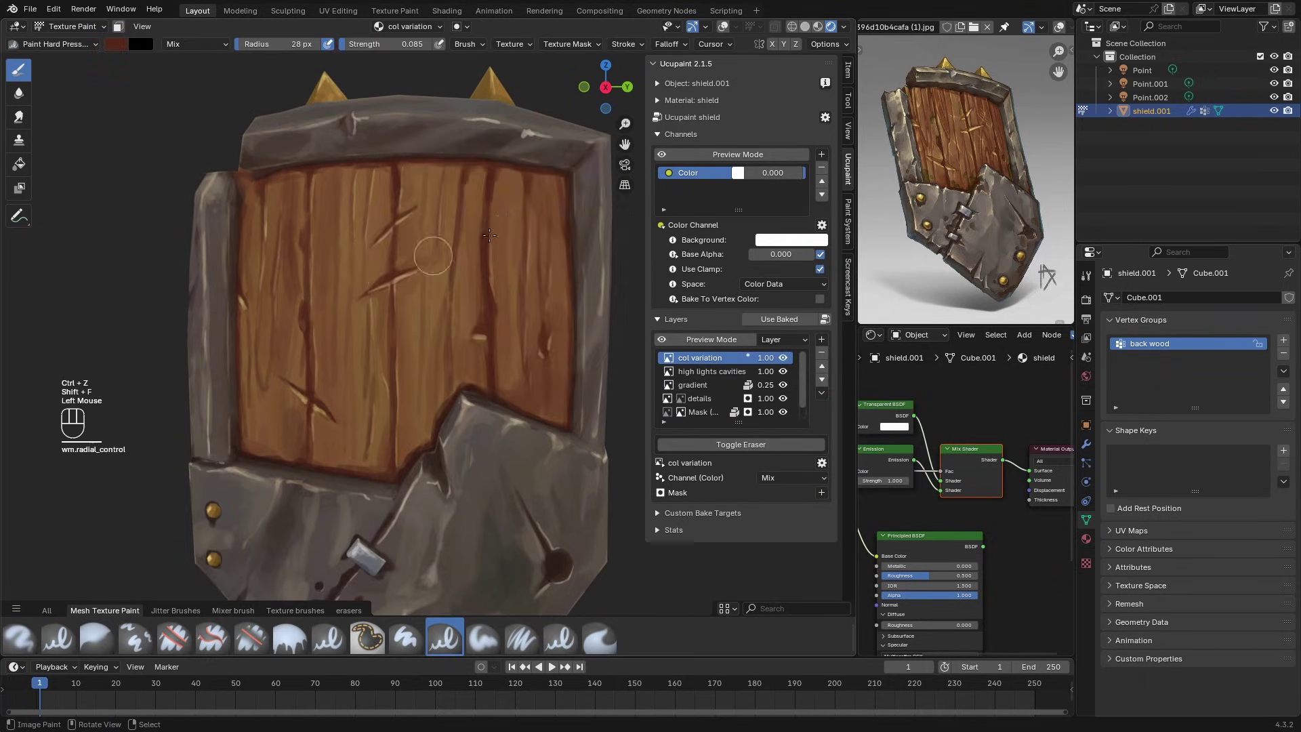
# Step: Move the col variation layer down below the gradient layer and set the brush strength to 0.267
pyautogui.doubleClick(821, 379)
pyautogui.moveTo(607, 235); pyautogui.dragTo(578, 228, button='middle')
pyautogui.hotkey('shift', 'f')
pyautogui.click(580, 228)
# Step: Sample a brush color from the upper part of the shield in the reference image
pyautogui.moveTo(515, 257); pyautogui.dragTo(519, 249, button='middle')
pyautogui.press('e')
pyautogui.press('e')
pyautogui.moveTo(981, 98); pyautogui.dragTo(966, 106, button='middle')
pyautogui.press('s')
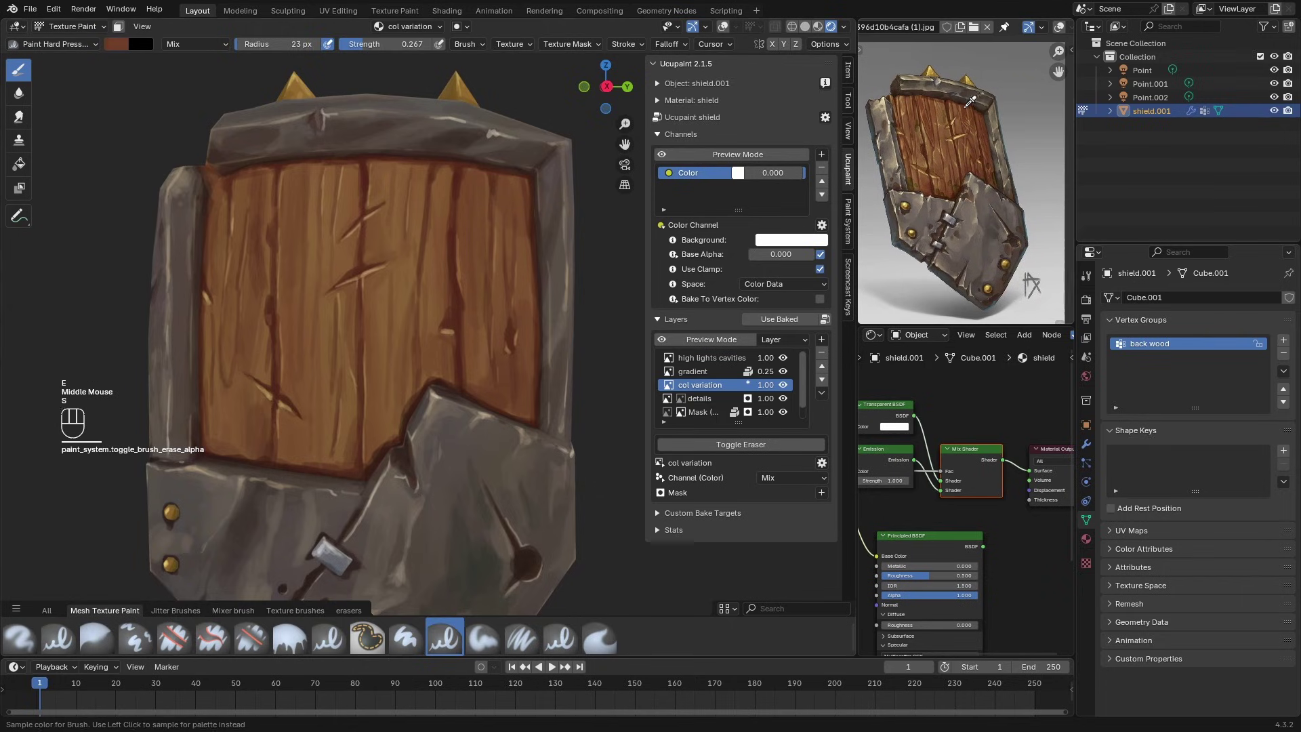
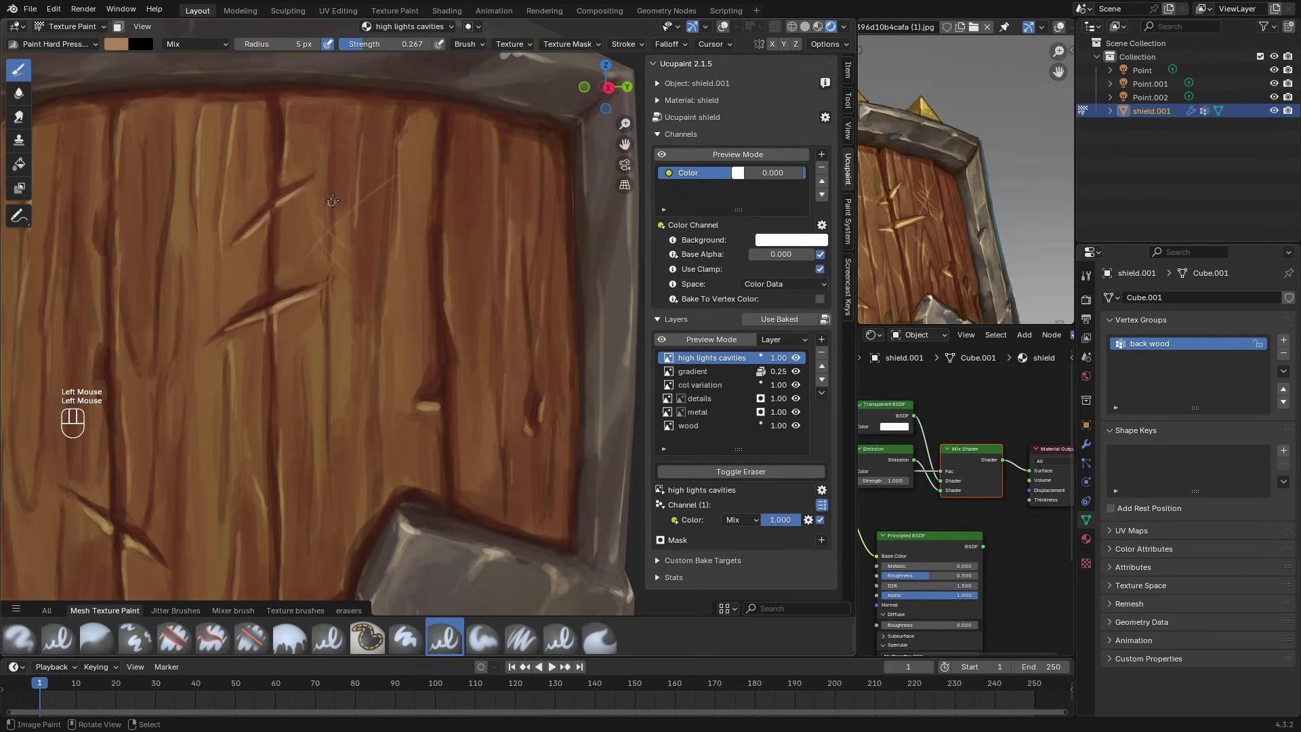
# Step: Paint fine tan scratches across the wooden planks on the high lights cavities layer with a 5 px brush at 0.267 strength
pyautogui.moveTo(380, 234)
pyautogui.keyDown('shift'); pyautogui.mouseDown(button='middle')
pyautogui.moveTo(420, 244)
pyautogui.moveTo(381, 178)
pyautogui.mouseUp(button='middle'); pyautogui.keyUp('shift')
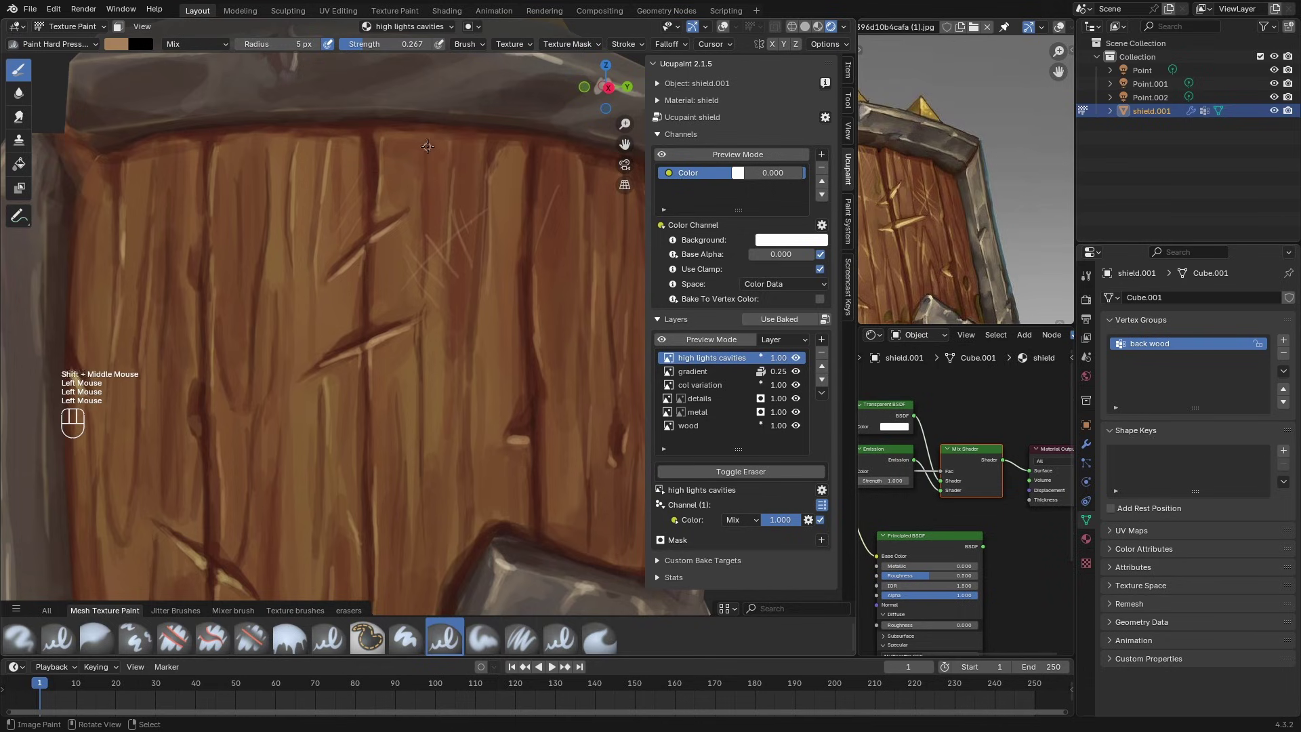
pyautogui.moveTo(425, 167); pyautogui.dragTo(388, 180)
pyautogui.moveTo(948, 193); pyautogui.dragTo(1001, 114, button='middle')
pyautogui.moveTo(380, 271); pyautogui.dragTo(399, 271, button='middle')
pyautogui.keyDown('shift'); pyautogui.moveTo(338, 326); pyautogui.dragTo(382, 278, button='middle'); pyautogui.keyUp('shift')
pyautogui.moveTo(308, 347); pyautogui.dragTo(305, 379)
pyautogui.keyDown('shift'); pyautogui.moveTo(311, 449); pyautogui.dragTo(384, 410, button='middle'); pyautogui.keyUp('shift')
pyautogui.moveTo(264, 349); pyautogui.dragTo(256, 418)
pyautogui.keyDown('shift'); pyautogui.moveTo(277, 311); pyautogui.dragTo(279, 371, button='middle'); pyautogui.keyUp('shift')
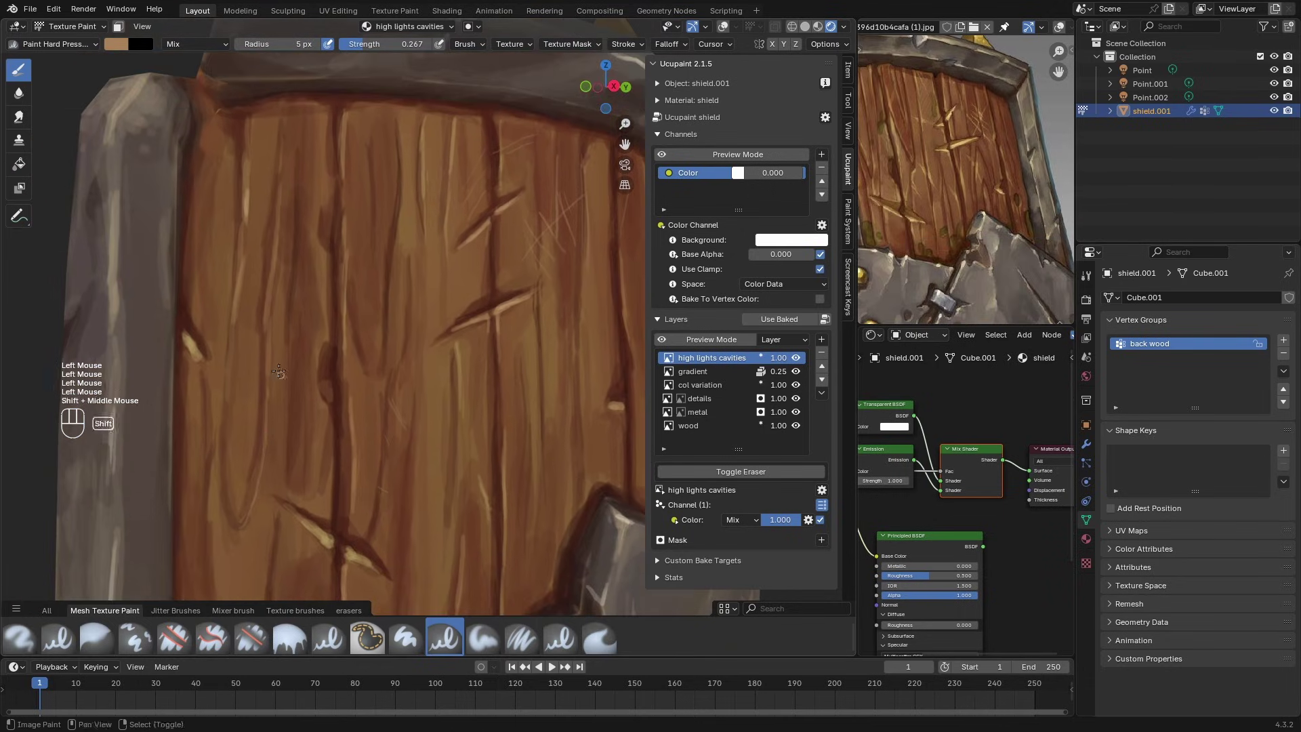
pyautogui.keyDown('shift'); pyautogui.moveTo(390, 201); pyautogui.dragTo(363, 80, button='middle'); pyautogui.keyUp('shift')
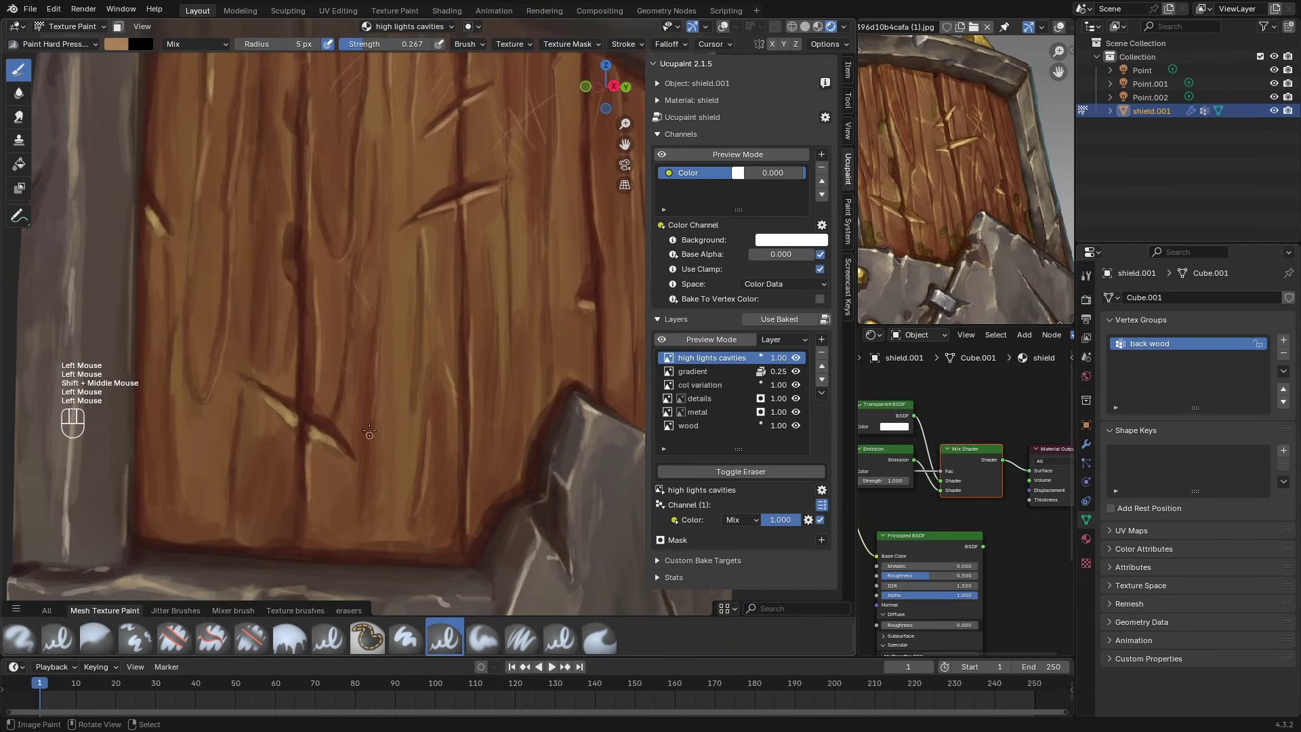
# Step: Check the painted planks from farther away and make the wood layer active
pyautogui.keyDown('ctrl'); pyautogui.moveTo(431, 436); pyautogui.dragTo(431, 515, button='middle'); pyautogui.keyUp('ctrl')
pyautogui.keyDown('shift'); pyautogui.moveTo(431, 380); pyautogui.dragTo(373, 372, button='middle'); pyautogui.keyUp('shift')
pyautogui.keyDown('ctrl'); pyautogui.moveTo(379, 407); pyautogui.dragTo(379, 343, button='middle'); pyautogui.keyUp('ctrl')
pyautogui.click(691, 426)
pyautogui.moveTo(431, 339)
pyautogui.keyDown('ctrl'); pyautogui.mouseDown(button='middle')
pyautogui.moveTo(432, 381)
pyautogui.moveTo(432, 359)
pyautogui.mouseUp(button='middle'); pyautogui.keyUp('ctrl')
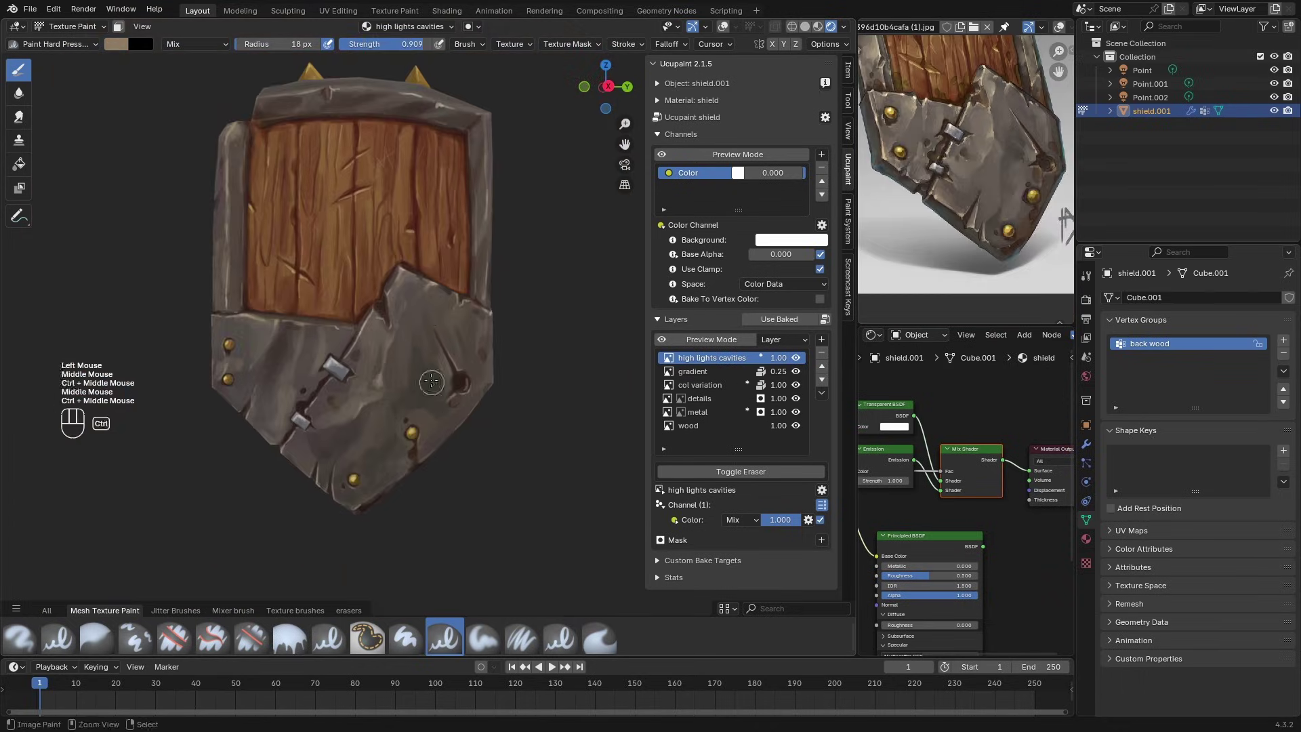
# Step: Move the gradient layer above high lights cavities and set its opacity to 0.34
pyautogui.click(704, 372)
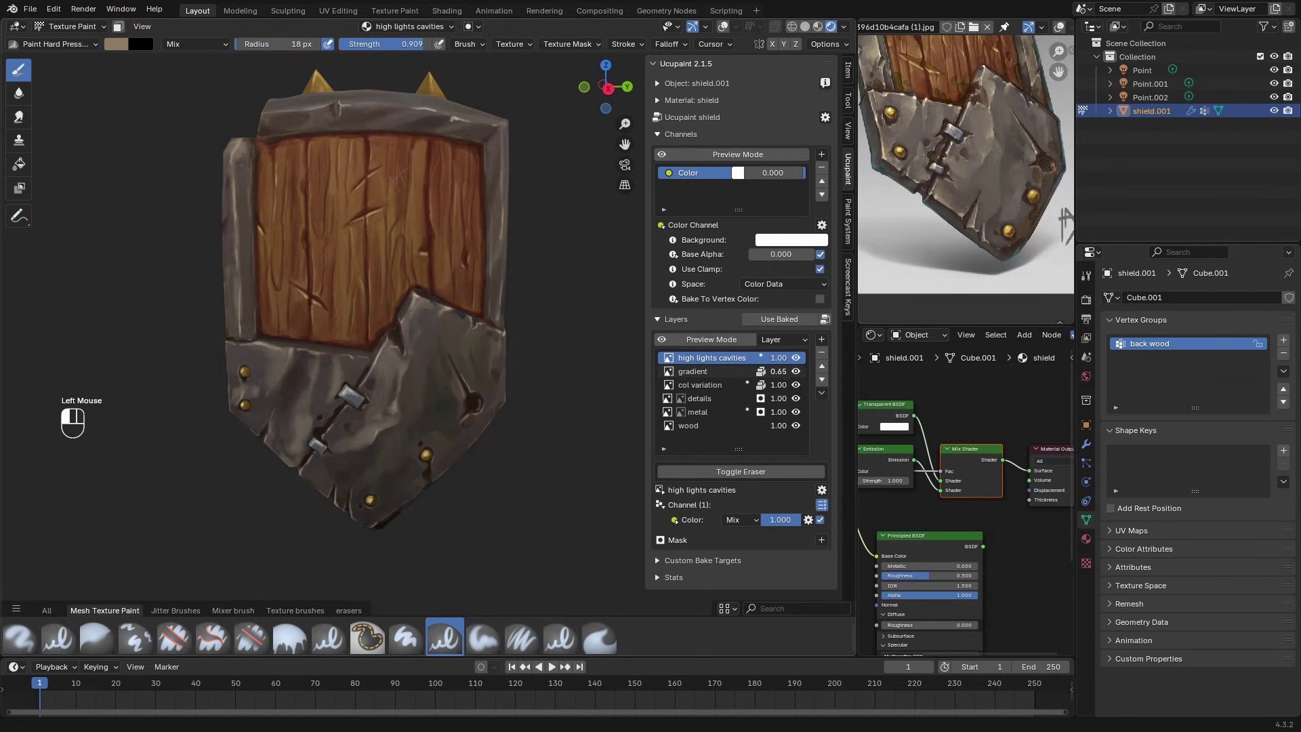
pyautogui.click(822, 367)
pyautogui.moveTo(778, 358); pyautogui.dragTo(767, 357)
pyautogui.moveTo(552, 369)
pyautogui.mouseDown(button='middle')
pyautogui.moveTo(468, 325)
pyautogui.moveTo(545, 369)
pyautogui.mouseUp(button='middle')
pyautogui.scroll(-1, 1048, 212)
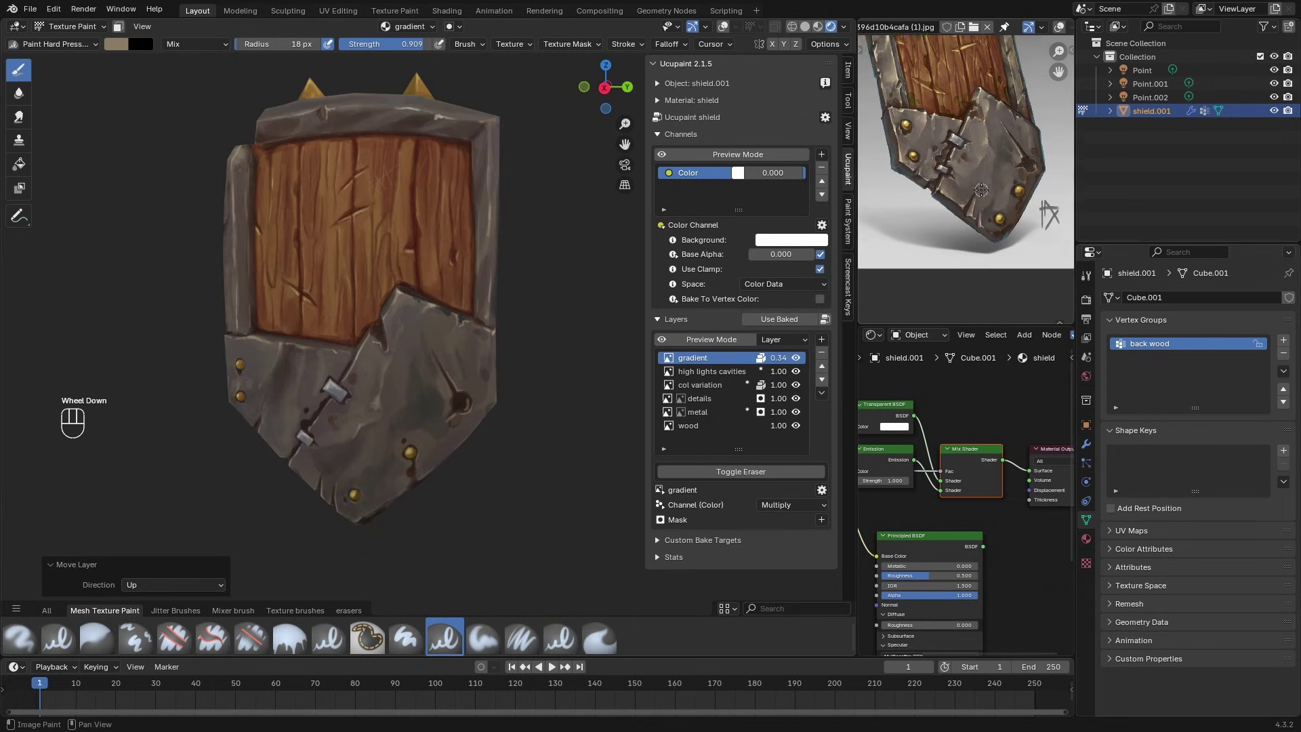
# Step: Make the col variation layer active and choose a dark olive green brush color for moss on the planks
pyautogui.moveTo(1048, 212); pyautogui.dragTo(1041, 270, button='middle')
pyautogui.click(716, 386)
pyautogui.moveTo(271, 271); pyautogui.dragTo(292, 271, button='middle')
pyautogui.keyDown('ctrl'); pyautogui.moveTo(291, 271); pyautogui.dragTo(281, 208, button='middle'); pyautogui.keyUp('ctrl')
pyautogui.keyDown('shift'); pyautogui.moveTo(281, 207); pyautogui.dragTo(319, 256, button='middle'); pyautogui.keyUp('shift')
pyautogui.rightClick(318, 255)
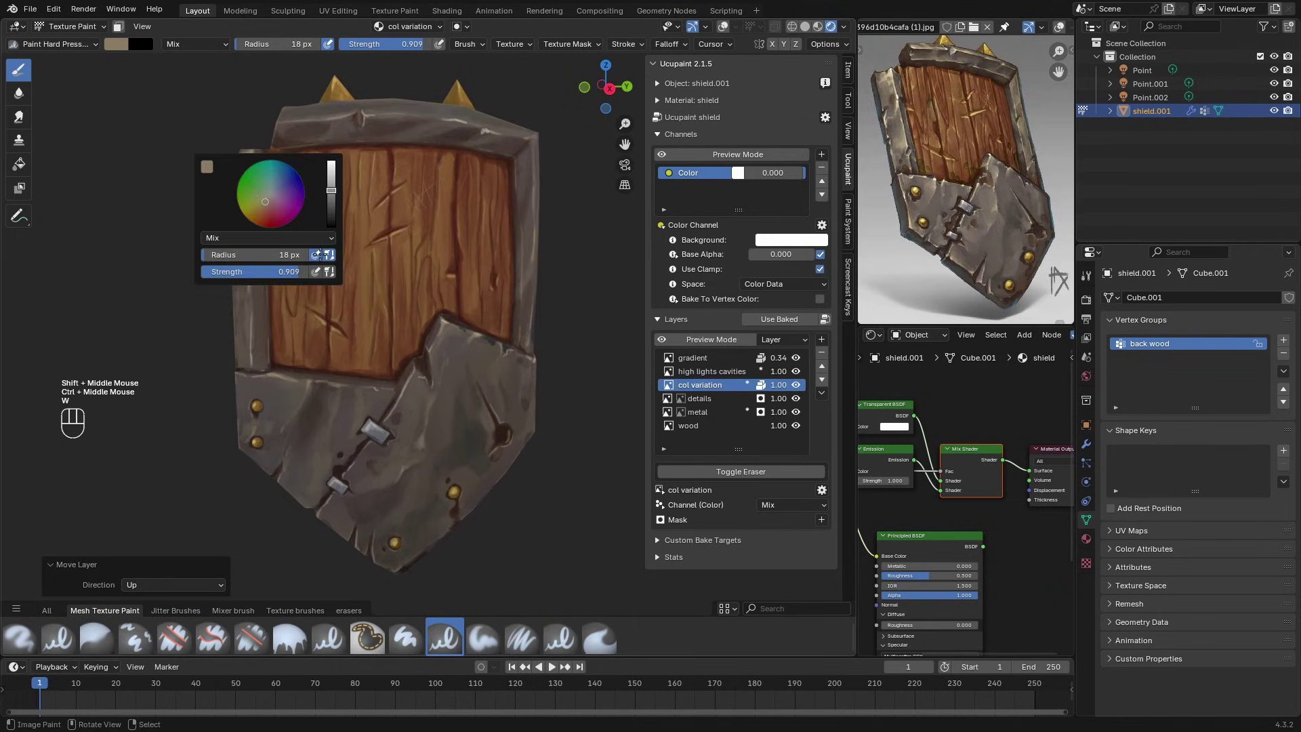
pyautogui.click(254, 195)
pyautogui.moveTo(331, 192); pyautogui.dragTo(331, 202)
pyautogui.keyDown('ctrl'); pyautogui.moveTo(301, 316); pyautogui.dragTo(278, 203, button='middle'); pyautogui.keyUp('ctrl')
pyautogui.rightClick(273, 191)
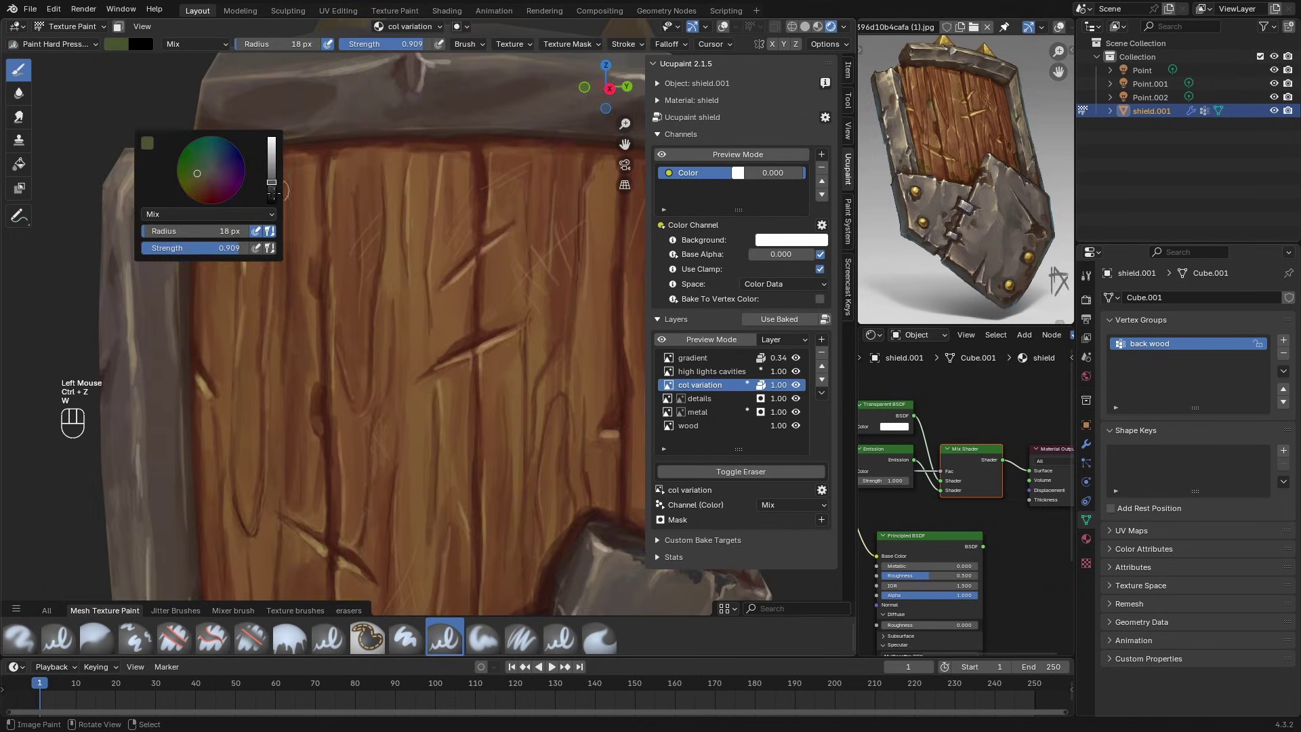
pyautogui.click(201, 180)
# Step: Set the brush to 33 px radius and 0.582 strength and test the olive color on the upper-left plank
pyautogui.moveTo(962, 112); pyautogui.dragTo(957, 132, button='middle')
pyautogui.moveTo(957, 133)
pyautogui.keyDown('ctrl'); pyautogui.mouseDown(button='middle')
pyautogui.moveTo(955, 205)
pyautogui.moveTo(948, 190)
pyautogui.mouseUp(button='middle'); pyautogui.keyUp('ctrl')
pyautogui.moveTo(393, 328); pyautogui.dragTo(369, 305, button='middle')
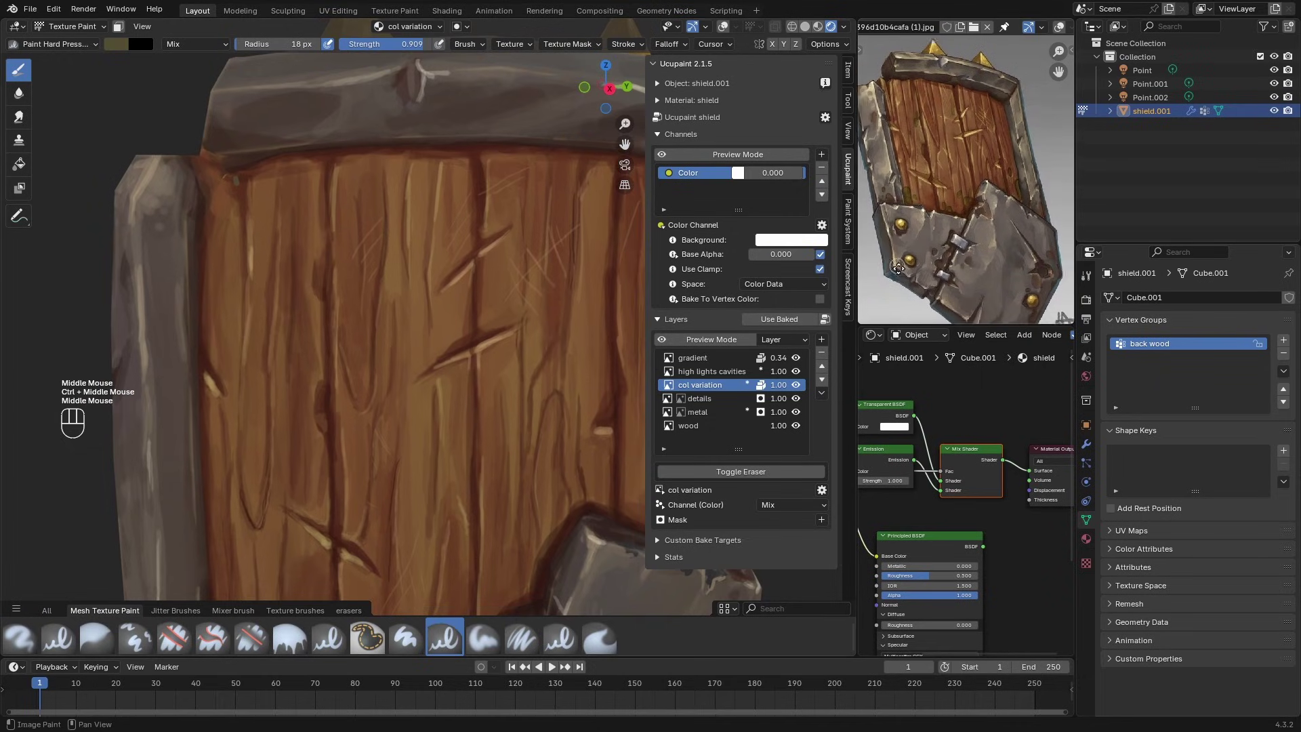
pyautogui.keyDown('shift'); pyautogui.moveTo(285, 237); pyautogui.dragTo(296, 225, button='middle'); pyautogui.keyUp('shift')
pyautogui.keyDown('ctrl'); pyautogui.moveTo(296, 225); pyautogui.dragTo(284, 237, button='middle'); pyautogui.keyUp('ctrl')
pyautogui.hotkey('shift', 'f')
pyautogui.click(257, 200)
pyautogui.press('f')
pyautogui.click(257, 199)
pyautogui.moveTo(248, 165); pyautogui.dragTo(252, 190)
# Step: Shift the color to a more saturated green and paint moss along the planks' lower edge with a 19 px brush
pyautogui.keyDown('ctrl'); pyautogui.moveTo(274, 268); pyautogui.dragTo(276, 276, button='middle'); pyautogui.keyUp('ctrl')
pyautogui.keyDown('shift'); pyautogui.moveTo(277, 276); pyautogui.dragTo(273, 249, button='middle'); pyautogui.keyUp('shift')
pyautogui.rightClick(273, 230)
pyautogui.click(203, 212)
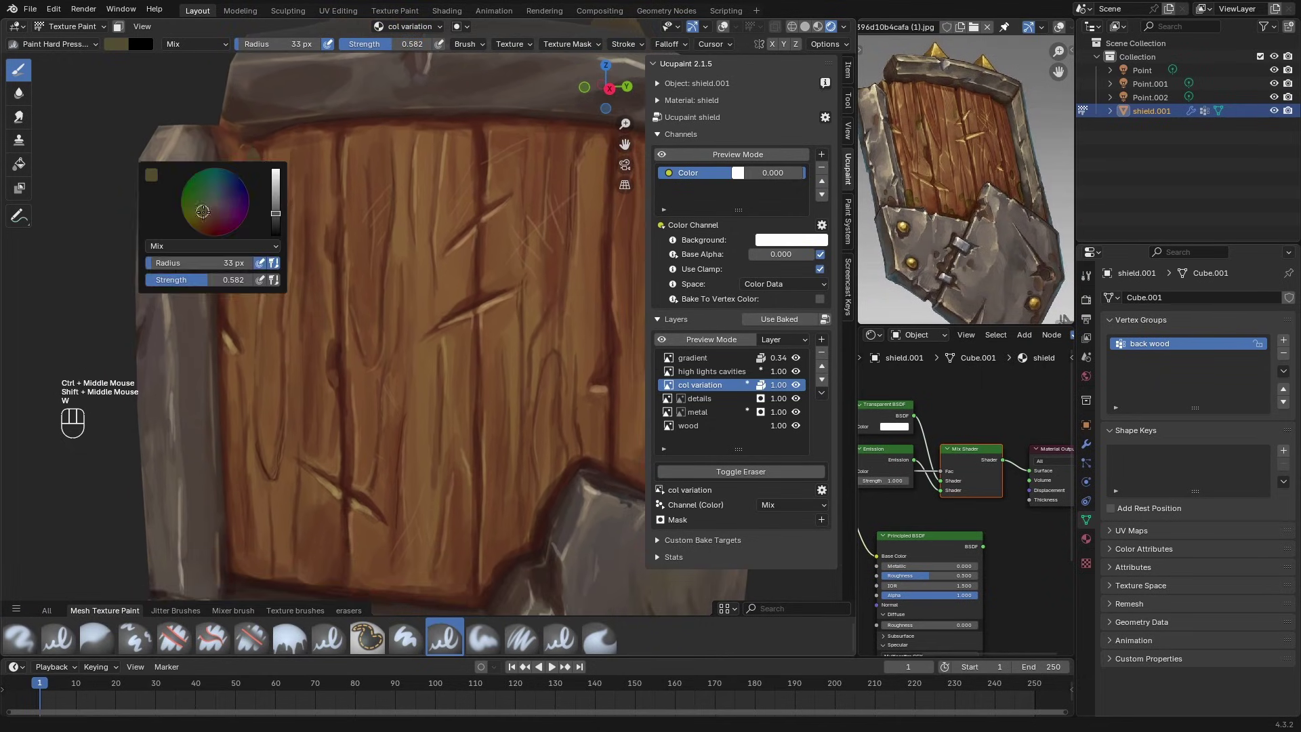
pyautogui.keyDown('shift'); pyautogui.moveTo(237, 564); pyautogui.dragTo(257, 369, button='middle'); pyautogui.keyUp('shift')
pyautogui.press('e')
pyautogui.rightClick(280, 364)
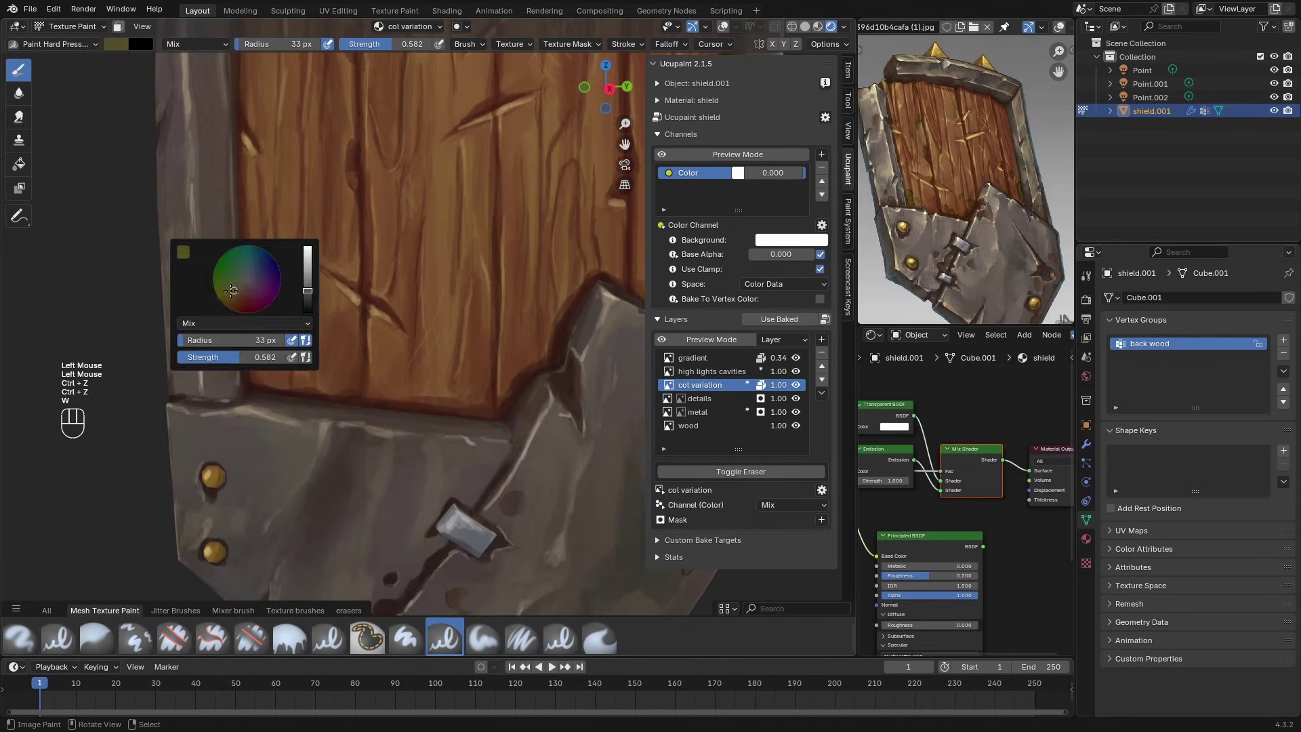
pyautogui.click(241, 270)
pyautogui.press('f')
pyautogui.click(339, 395)
pyautogui.click(353, 391)
pyautogui.keyDown('shift'); pyautogui.moveTo(487, 400); pyautogui.dragTo(448, 371, button='middle'); pyautogui.keyUp('shift')
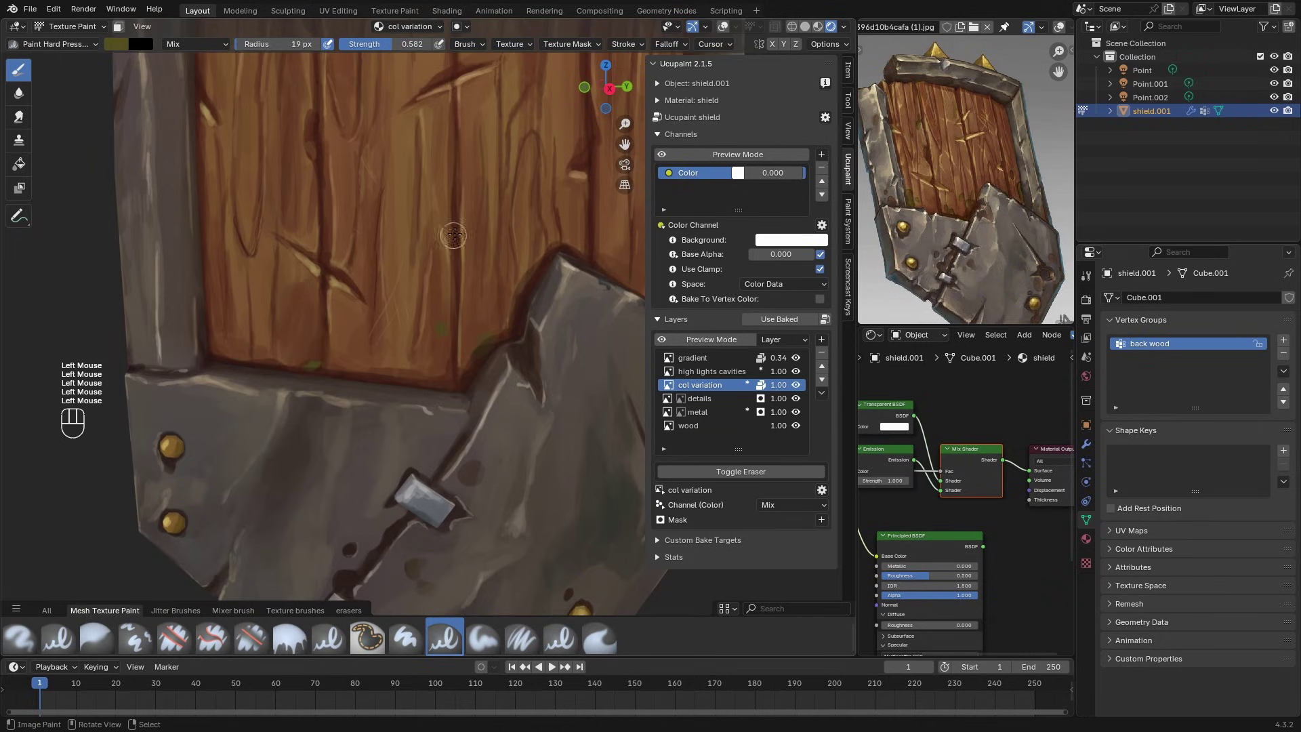
# Step: Paint green moss into the grooves and cracks of the right-hand planks and soften it with the eraser blend
pyautogui.moveTo(453, 235)
pyautogui.keyDown('shift'); pyautogui.mouseDown(button='middle')
pyautogui.moveTo(519, 237)
pyautogui.moveTo(402, 203)
pyautogui.mouseUp(button='middle'); pyautogui.keyUp('shift')
pyautogui.press('e')
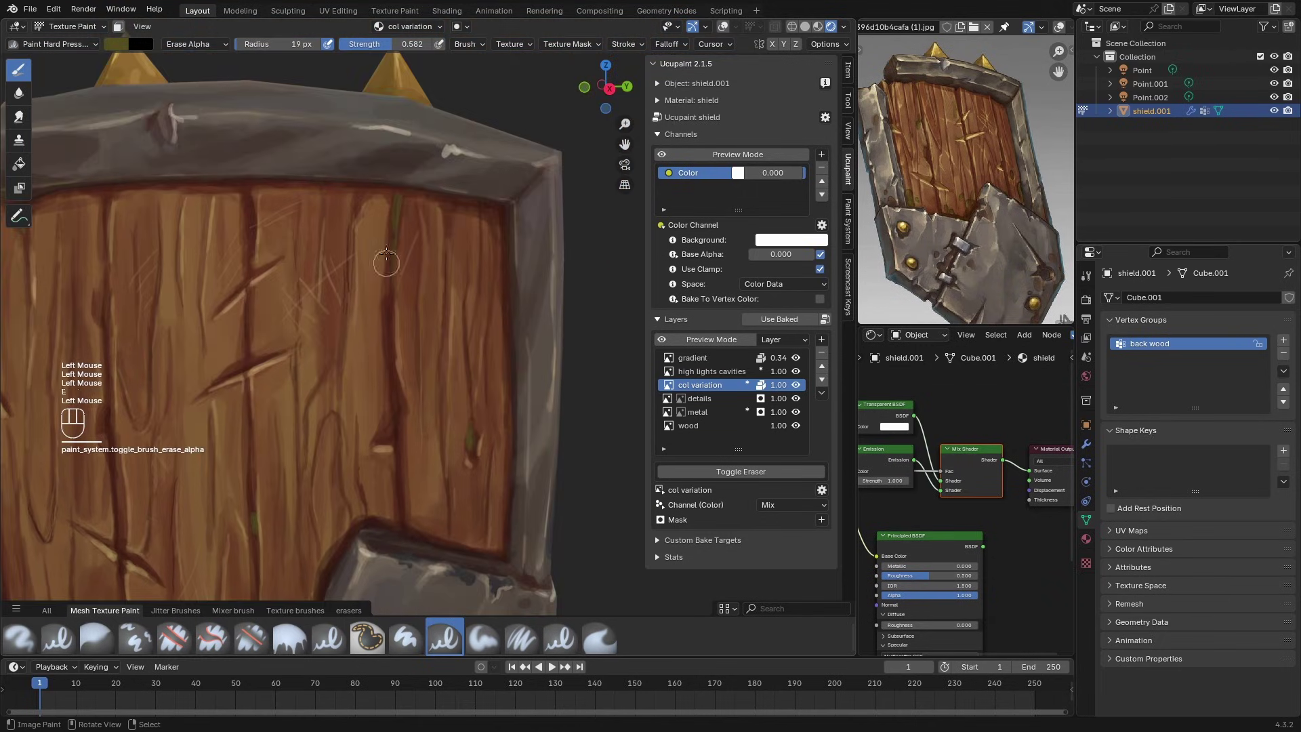
pyautogui.scroll(-2, 394, 350)
pyautogui.moveTo(317, 338)
pyautogui.keyDown('shift'); pyautogui.mouseDown(button='middle')
pyautogui.moveTo(359, 224)
pyautogui.moveTo(337, 309)
pyautogui.mouseUp(button='middle'); pyautogui.keyUp('shift')
pyautogui.moveTo(321, 379); pyautogui.dragTo(320, 388)
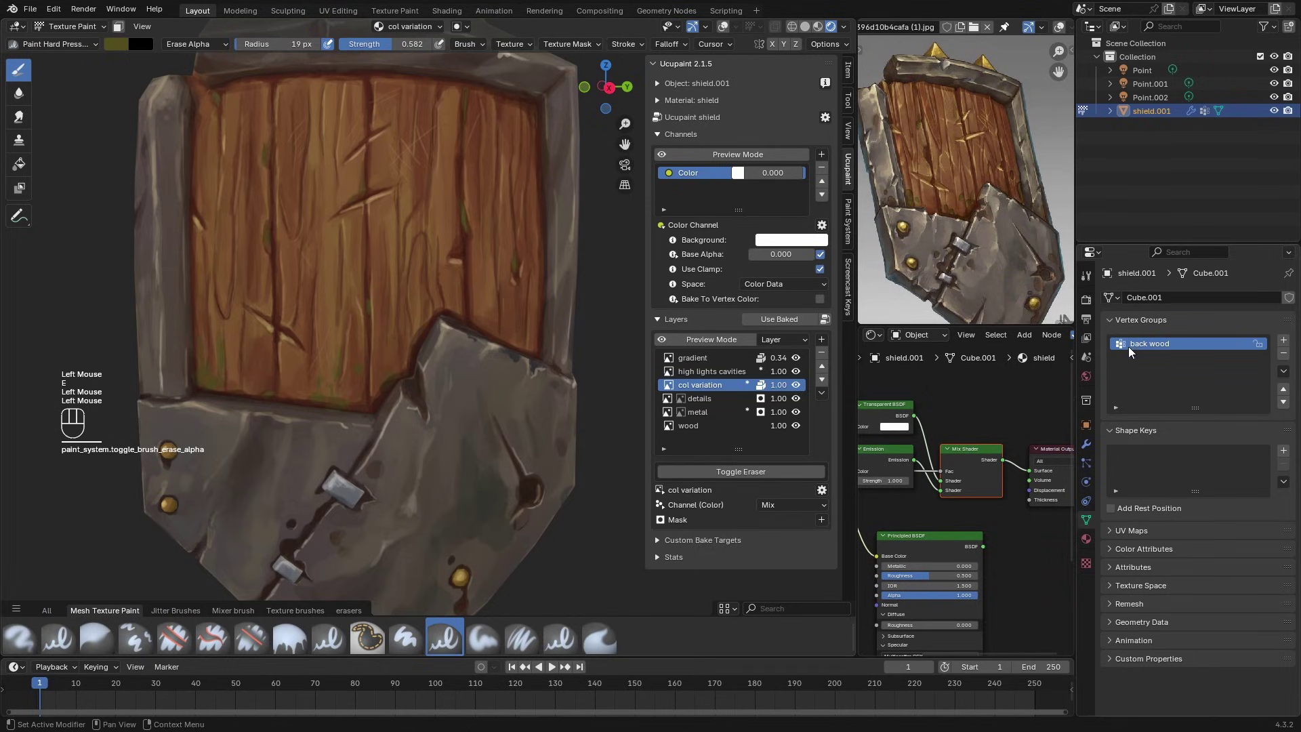
# Step: Show the brush settings with the color palette, sample a darker olive and deepen the moss at the planks' lower-left corner
pyautogui.click(1086, 276)
pyautogui.scroll(-4, 1170, 550)
pyautogui.press('s')
pyautogui.press('w')
pyautogui.click(216, 377)
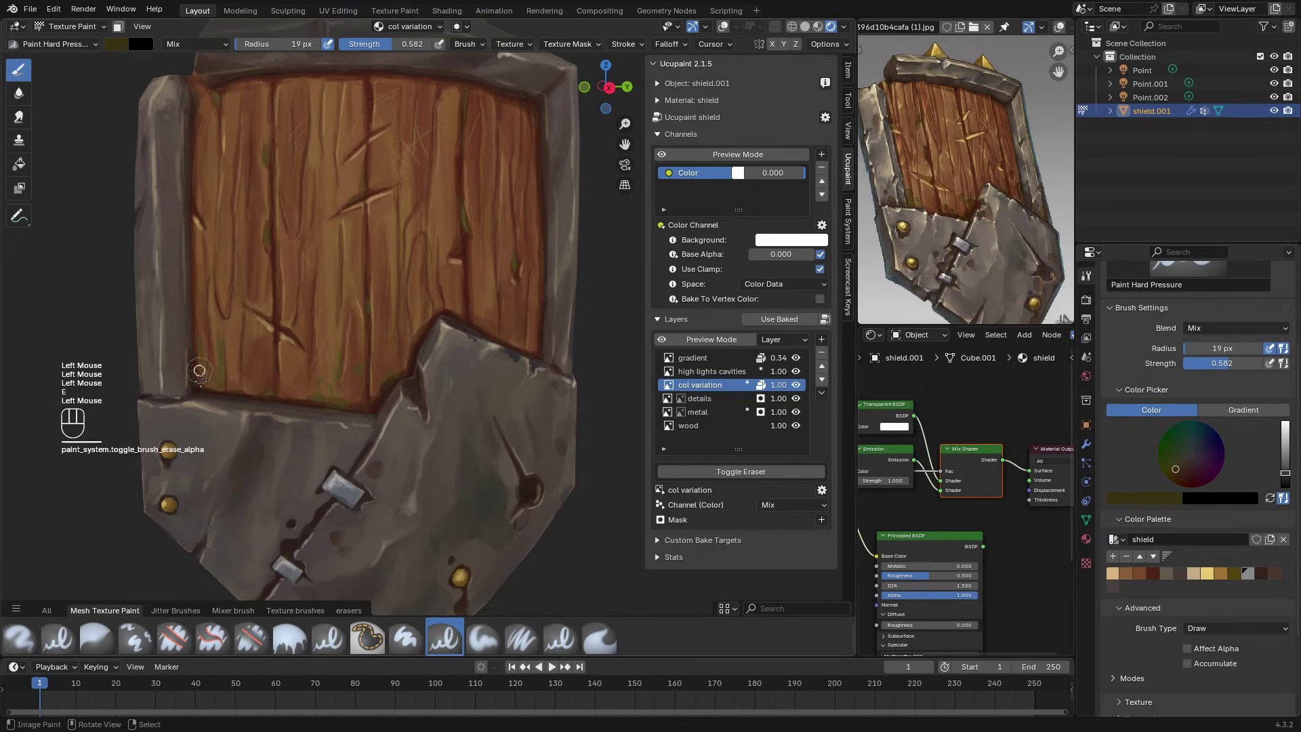
# Step: Sample a dark brown and tint stain spots beside the metal plate's crack, softening them with the 19 px eraser blend
pyautogui.keyDown('shift'); pyautogui.moveTo(223, 386); pyautogui.dragTo(227, 250, button='middle'); pyautogui.keyUp('shift')
pyautogui.keyDown('ctrl'); pyautogui.moveTo(284, 380); pyautogui.dragTo(288, 332, button='middle'); pyautogui.keyUp('ctrl')
pyautogui.keyDown('shift'); pyautogui.moveTo(298, 379); pyautogui.dragTo(291, 305, button='middle'); pyautogui.keyUp('shift')
pyautogui.press('e')
pyautogui.press('s')
pyautogui.press('s')
pyautogui.keyDown('ctrl'); pyautogui.moveTo(305, 420); pyautogui.dragTo(318, 365, button='middle'); pyautogui.keyUp('ctrl')
pyautogui.click(328, 374)
pyautogui.keyDown('shift'); pyautogui.moveTo(327, 378); pyautogui.dragTo(388, 375, button='middle'); pyautogui.keyUp('shift')
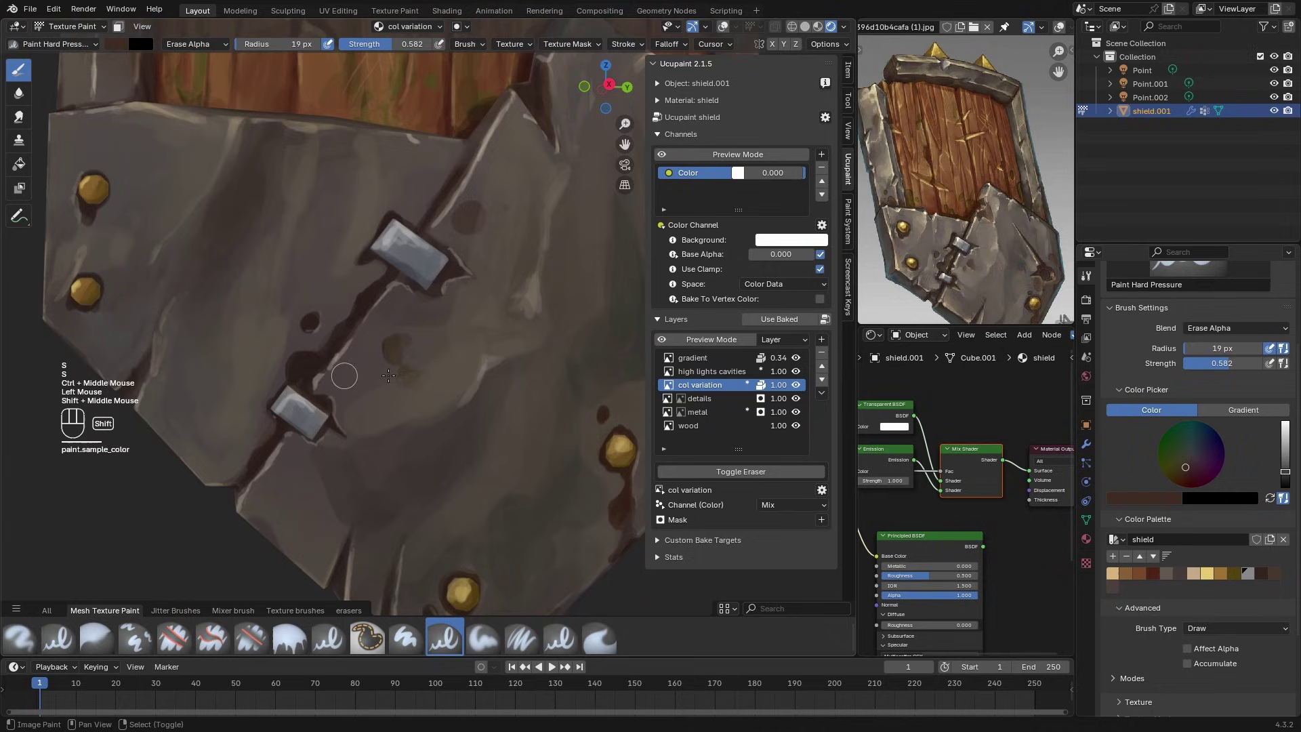
# Step: On the high lights cavities layer, darken the metal crack between the two clamps with brown at 0.364 strength
pyautogui.click(708, 373)
pyautogui.press('s')
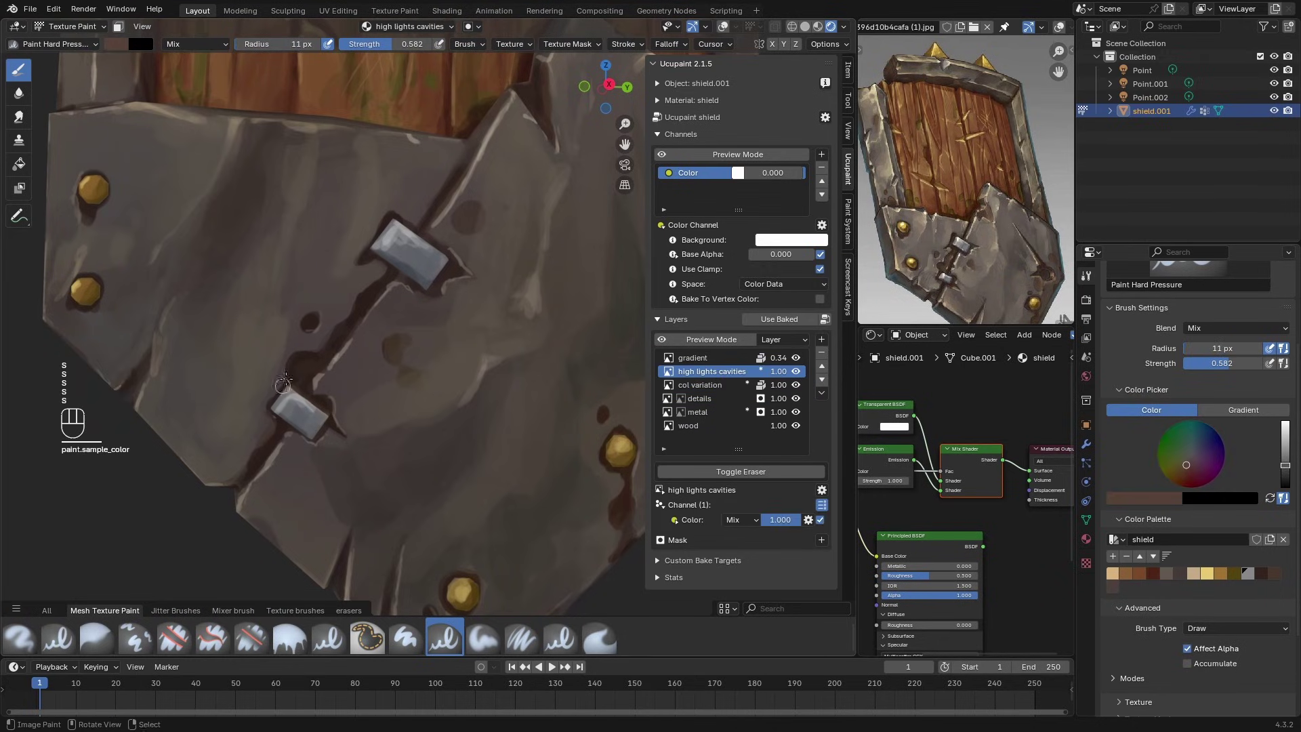
pyautogui.hotkey('shift', 'f')
pyautogui.click(406, 381)
pyautogui.moveTo(294, 427); pyautogui.dragTo(286, 412)
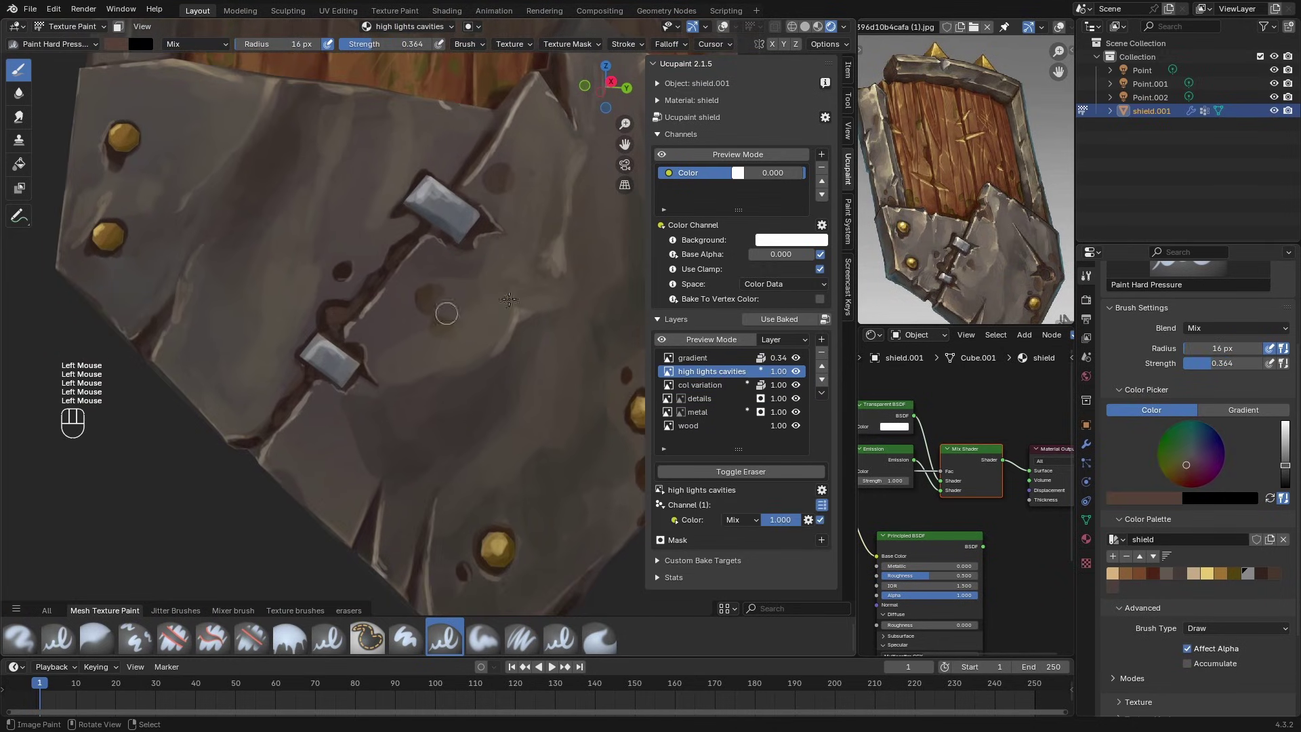
pyautogui.click(705, 358)
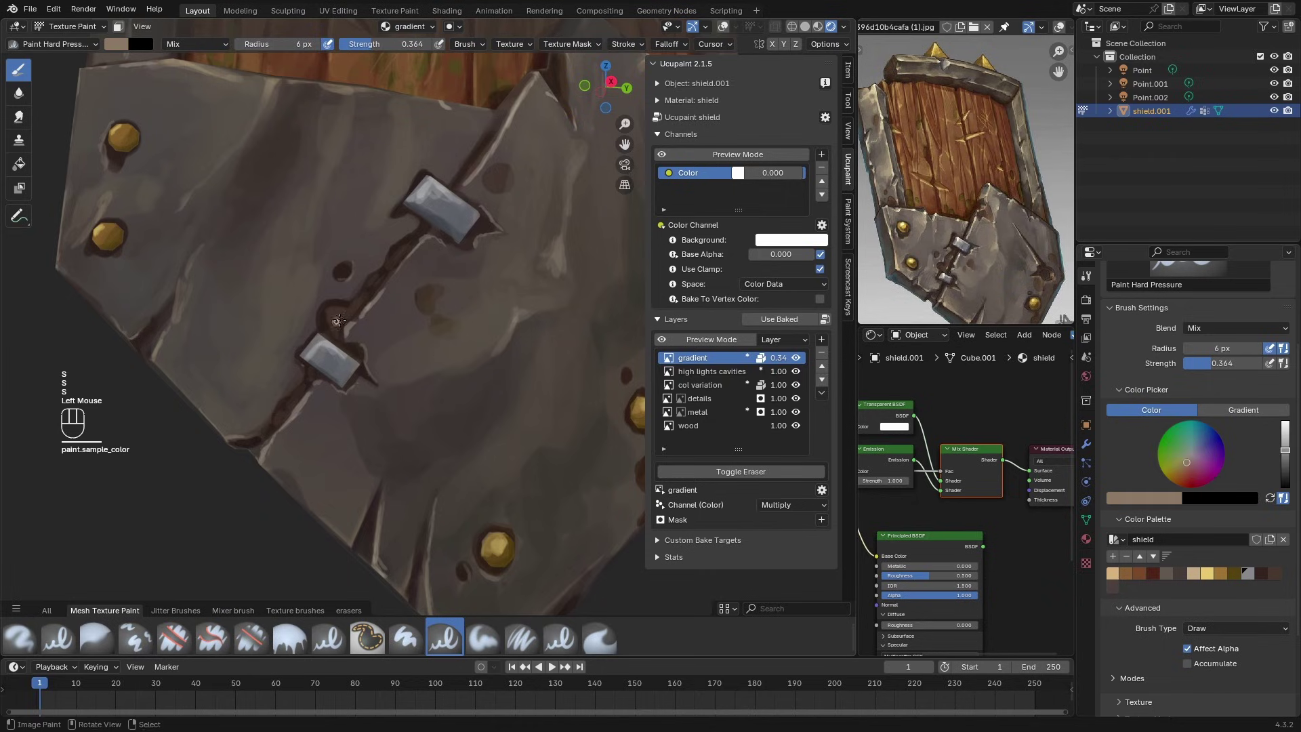
pyautogui.hotkey('ctrl', 'z')
pyautogui.hotkey('ctrl', 'z')
# Step: Paint fine tan highlights along the metal plate's crack and edges on the high lights cavities layer, erasing the excess
pyautogui.moveTo(395, 256); pyautogui.dragTo(414, 297, button='middle')
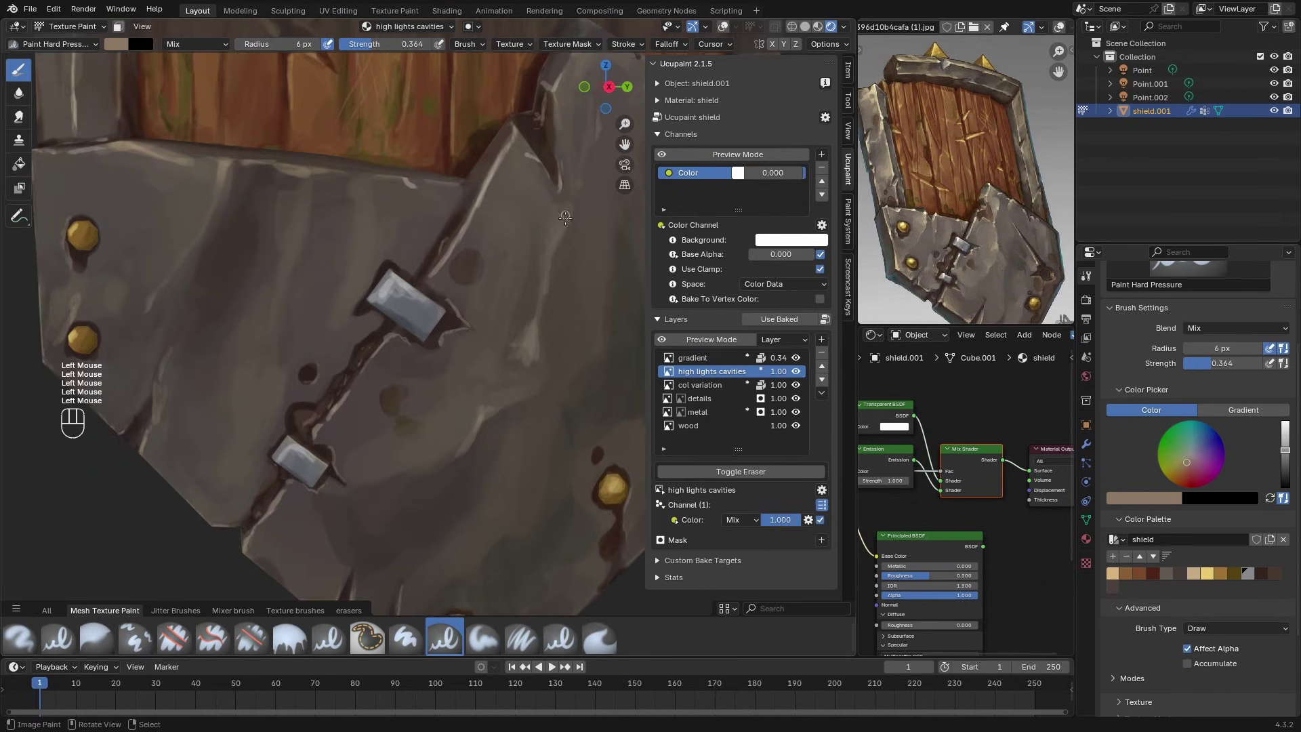
pyautogui.moveTo(565, 216); pyautogui.dragTo(578, 408, button='middle')
pyautogui.moveTo(552, 460); pyautogui.dragTo(525, 270, button='middle')
pyautogui.moveTo(544, 350)
pyautogui.mouseDown(button='middle')
pyautogui.moveTo(365, 308)
pyautogui.moveTo(352, 292)
pyautogui.mouseUp(button='middle')
pyautogui.moveTo(352, 291)
pyautogui.keyDown('ctrl'); pyautogui.mouseDown(button='middle')
pyautogui.moveTo(348, 365)
pyautogui.moveTo(319, 359)
pyautogui.mouseUp(button='middle'); pyautogui.keyUp('ctrl')
pyautogui.moveTo(311, 315); pyautogui.dragTo(313, 362)
pyautogui.keyDown('ctrl'); pyautogui.moveTo(312, 363); pyautogui.dragTo(308, 332, button='middle'); pyautogui.keyUp('ctrl')
pyautogui.press('e')
pyautogui.moveTo(286, 467); pyautogui.dragTo(283, 505)
pyautogui.press('s')
# Step: Sample a light tan and refine the edge highlights around the metal plate's lower cracks with an 11 px brush and eraser
pyautogui.keyDown('ctrl'); pyautogui.moveTo(290, 357); pyautogui.dragTo(353, 417, button='middle'); pyautogui.keyUp('ctrl')
pyautogui.keyDown('shift'); pyautogui.moveTo(467, 393); pyautogui.dragTo(426, 346, button='middle'); pyautogui.keyUp('shift')
pyautogui.moveTo(427, 346)
pyautogui.keyDown('ctrl'); pyautogui.mouseDown(button='middle')
pyautogui.moveTo(440, 291)
pyautogui.moveTo(335, 309)
pyautogui.moveTo(321, 524)
pyautogui.moveTo(291, 467)
pyautogui.mouseUp(button='middle'); pyautogui.keyUp('ctrl')
pyautogui.press('s')
pyautogui.press('s')
pyautogui.press('s')
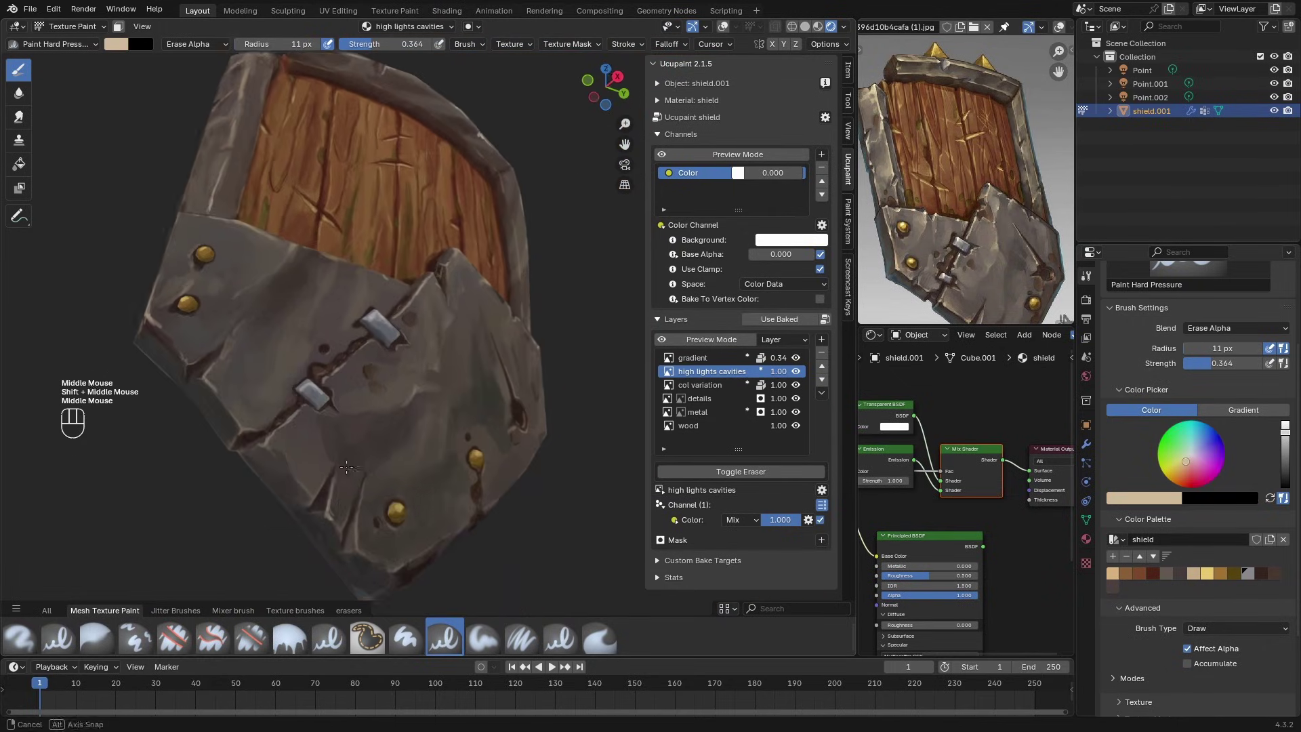
pyautogui.press('e')
pyautogui.press('e')
pyautogui.moveTo(282, 445)
pyautogui.mouseDown()
pyautogui.moveTo(290, 464)
pyautogui.moveTo(293, 453)
pyautogui.mouseUp()
# Step: Sample a wood tan and paint thin highlights along the gouges in the planks with a 4 px brush
pyautogui.moveTo(351, 414); pyautogui.dragTo(379, 495, button='middle')
pyautogui.keyDown('shift'); pyautogui.moveTo(430, 402); pyautogui.dragTo(432, 462, button='middle'); pyautogui.keyUp('shift')
pyautogui.moveTo(432, 462)
pyautogui.keyDown('shift'); pyautogui.mouseDown(button='middle')
pyautogui.moveTo(444, 419)
pyautogui.moveTo(369, 298)
pyautogui.mouseUp(button='middle'); pyautogui.keyUp('shift')
pyautogui.press('e')
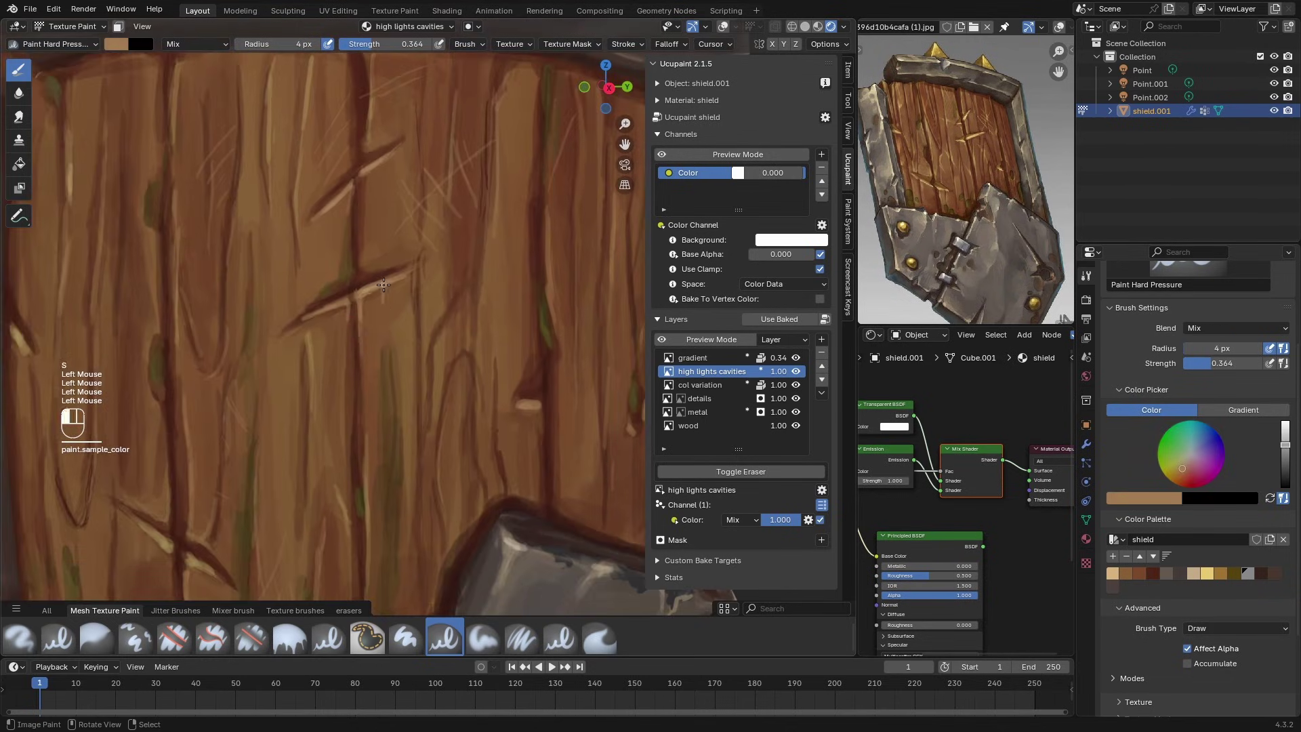
pyautogui.scroll(-5, 383, 284)
pyautogui.keyDown('shift'); pyautogui.moveTo(535, 328); pyautogui.dragTo(517, 314, button='middle'); pyautogui.keyUp('shift')
pyautogui.keyDown('ctrl'); pyautogui.moveTo(525, 387); pyautogui.dragTo(349, 421, button='middle'); pyautogui.keyUp('ctrl')
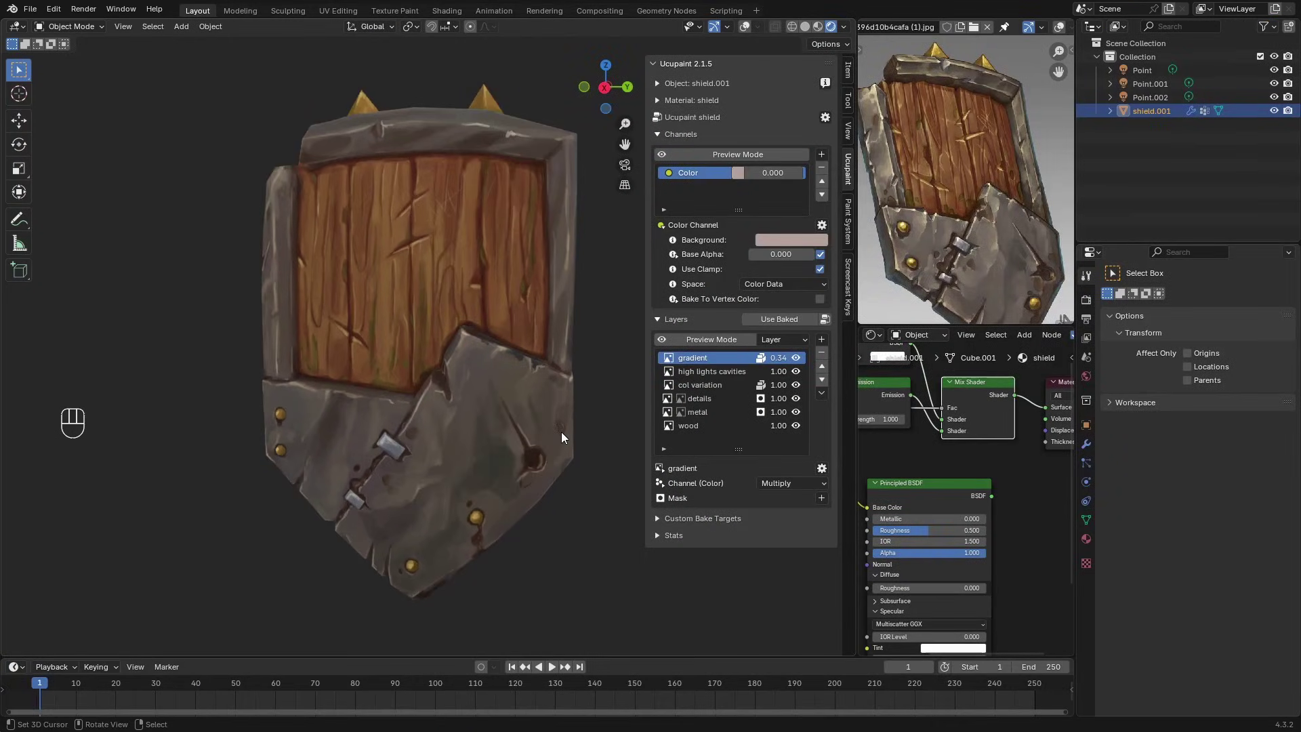
# Step: Add a 4096 px image layer named polishing in Mix mode above gradient and maximize the 3D viewport
pyautogui.moveTo(562, 437); pyautogui.dragTo(493, 363, button='middle')
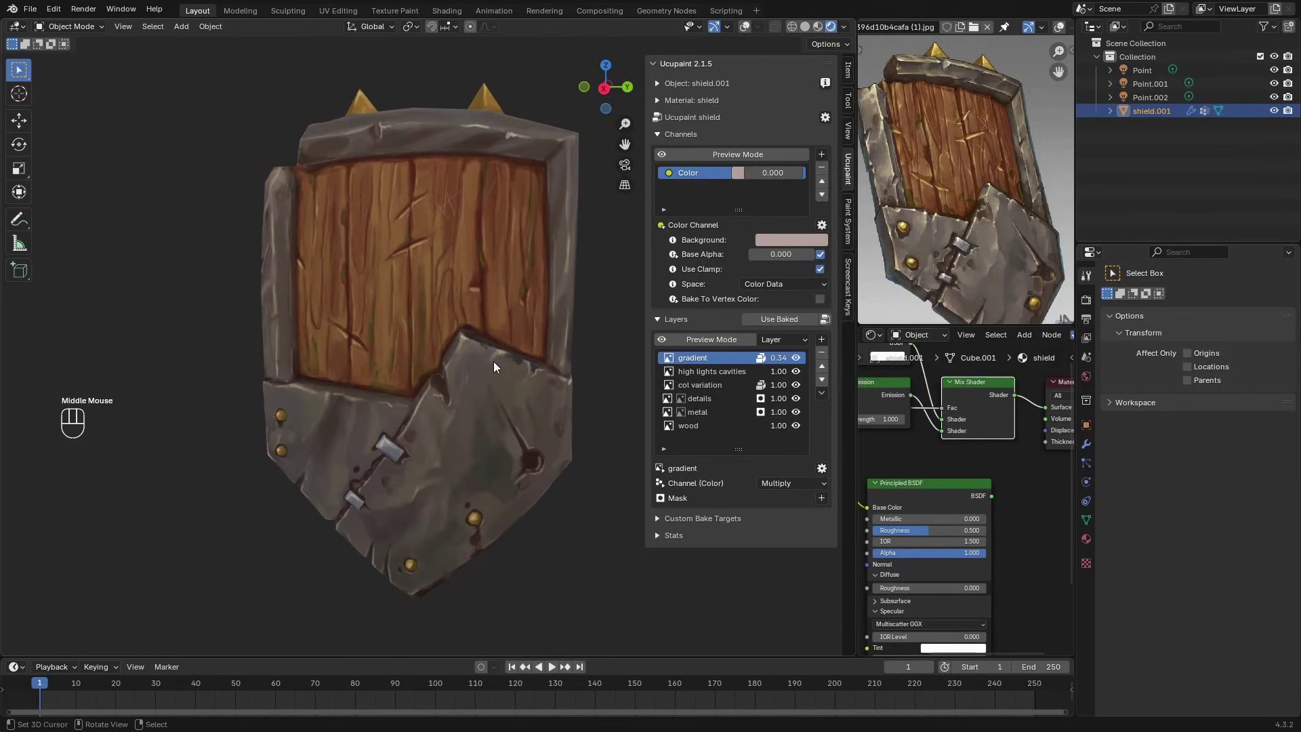
pyautogui.click(821, 339)
pyautogui.click(868, 357)
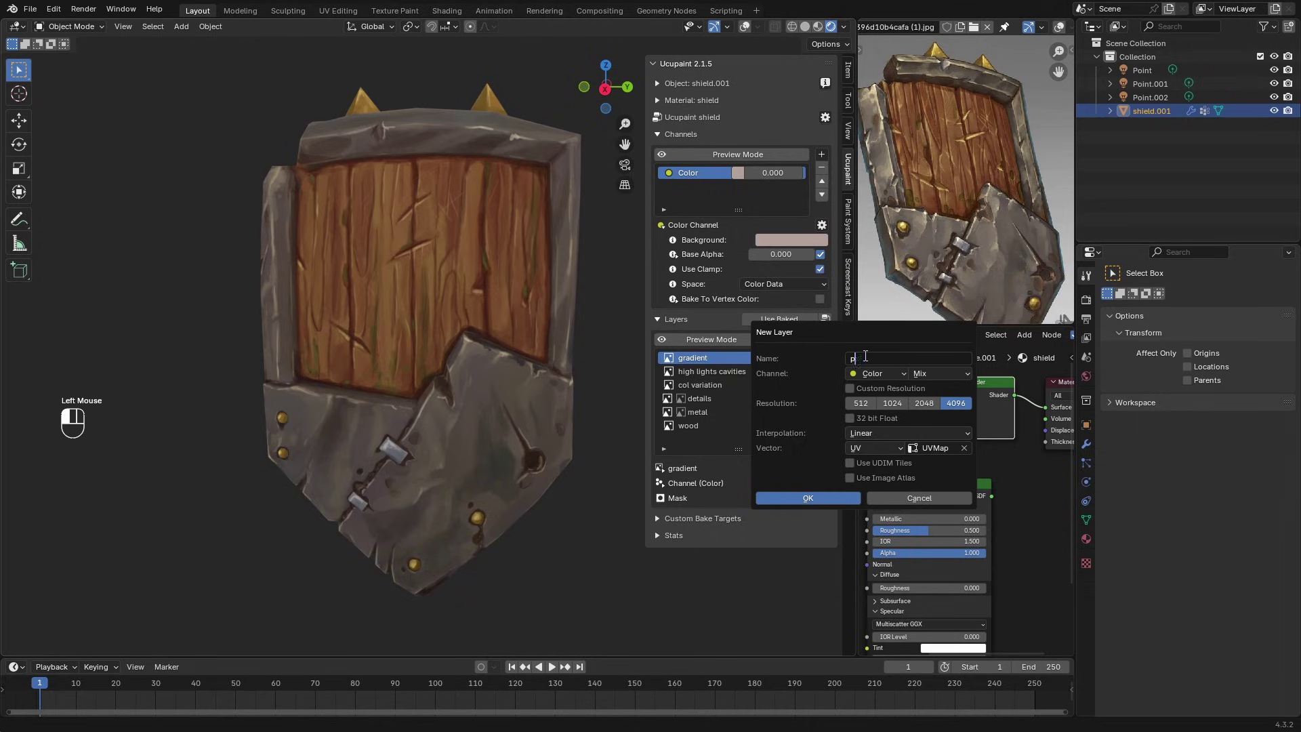
pyautogui.click(808, 498)
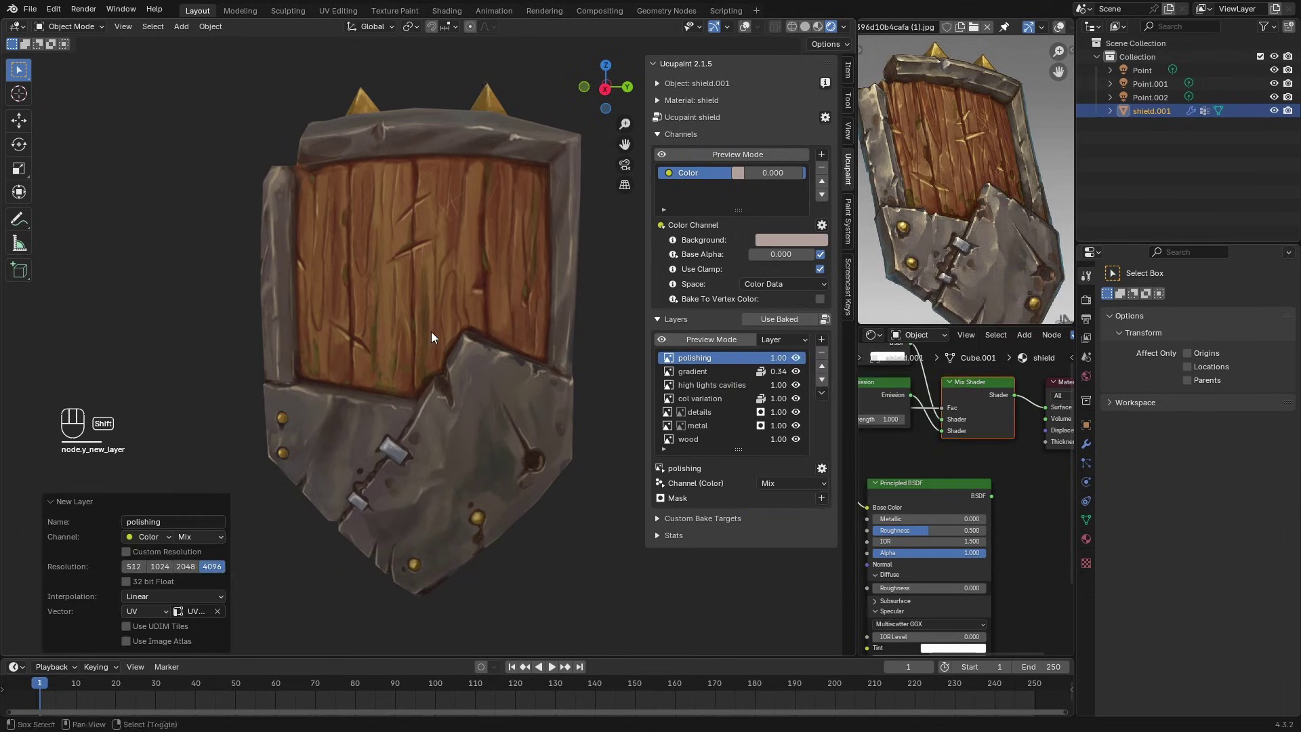
pyautogui.keyDown('shift'); pyautogui.moveTo(574, 625); pyautogui.dragTo(567, 625, button='middle'); pyautogui.keyUp('shift')
pyautogui.hotkey('ctrl', 'space')
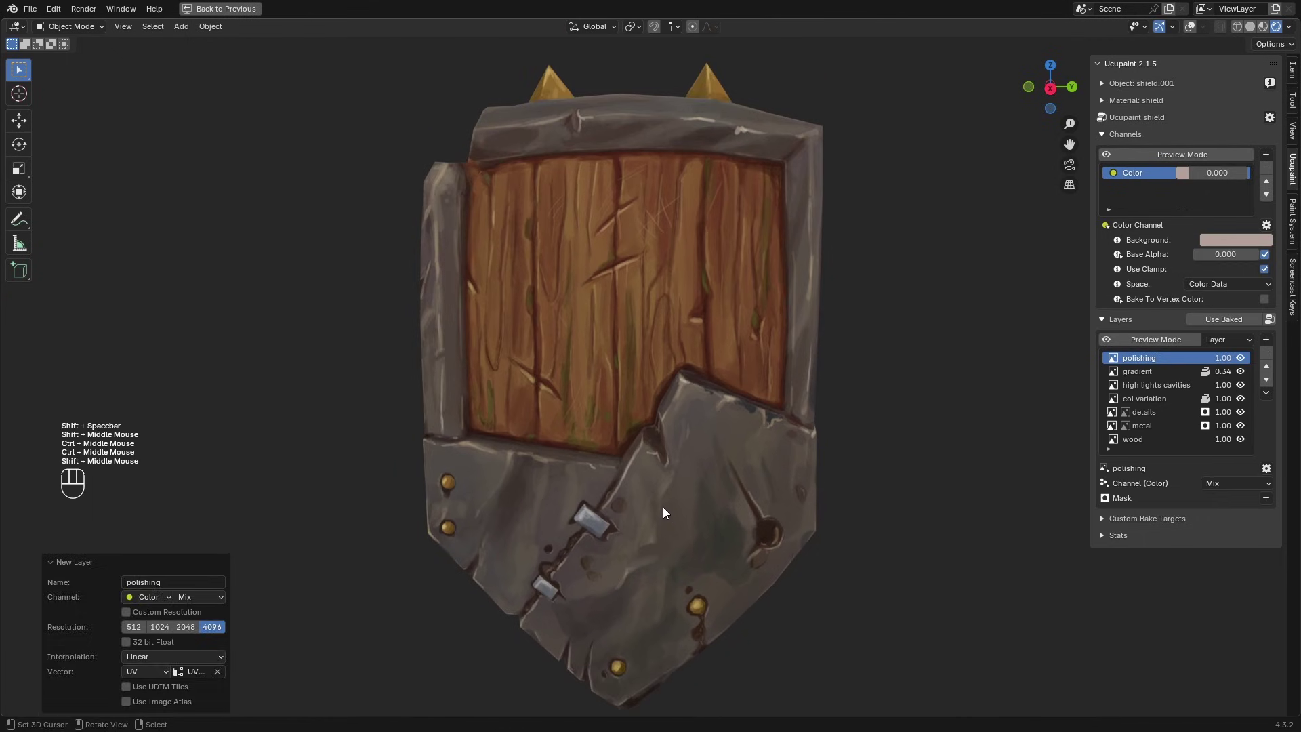
pyautogui.moveTo(663, 507); pyautogui.dragTo(676, 522, button='middle')
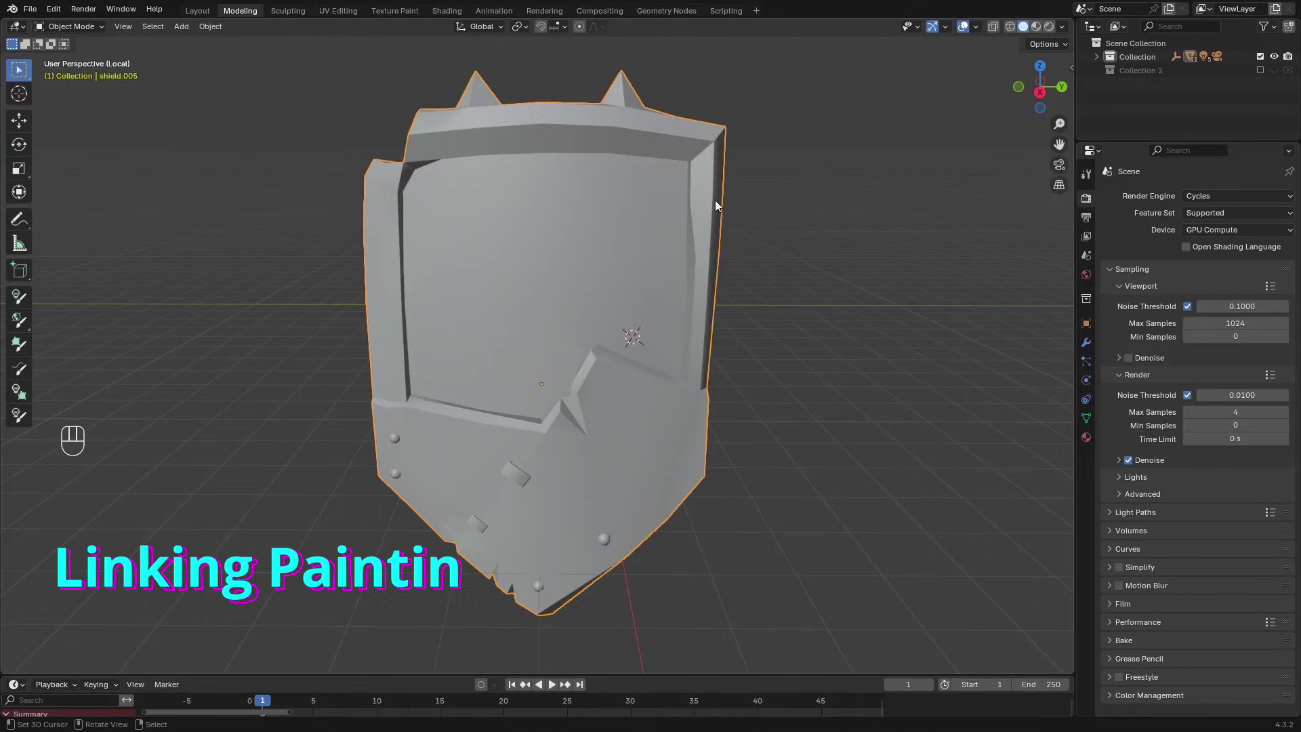
# Step: Open the File Paths preferences and expand the Applications section to reach the external image editor setting
pyautogui.click(31, 9)
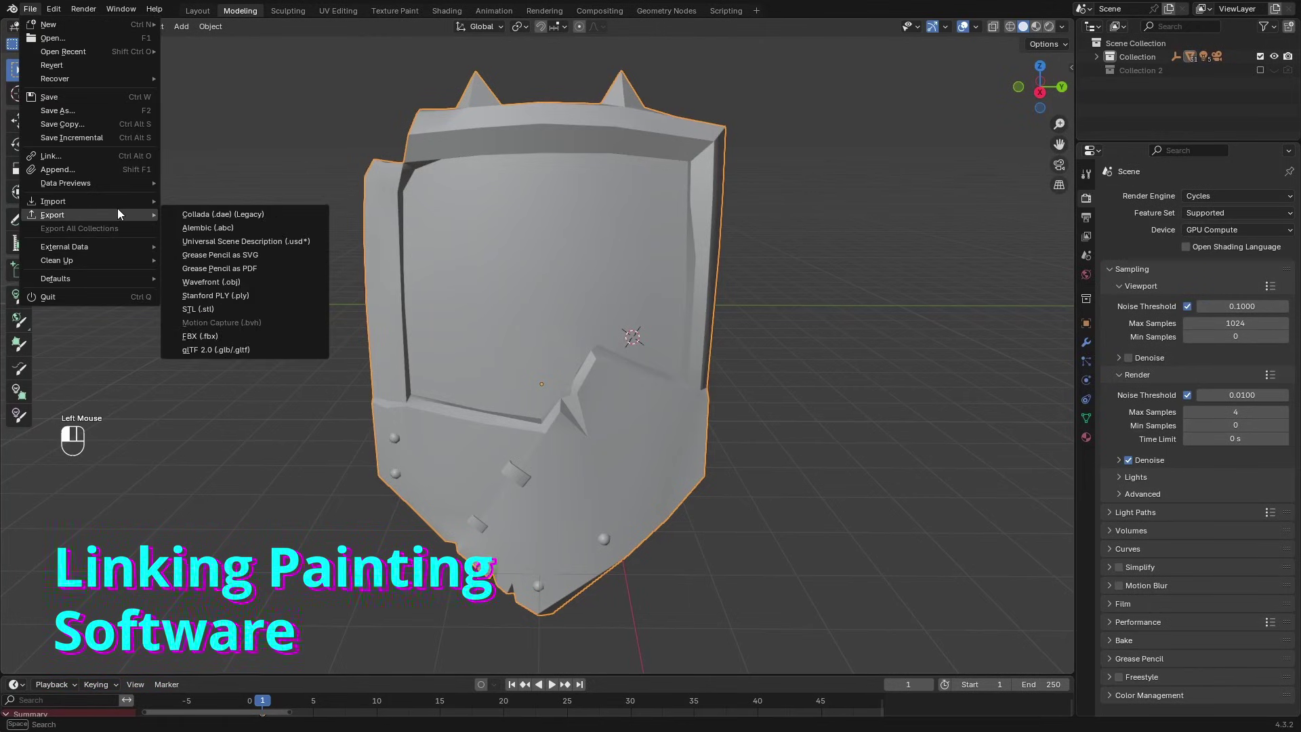
pyautogui.click(53, 9)
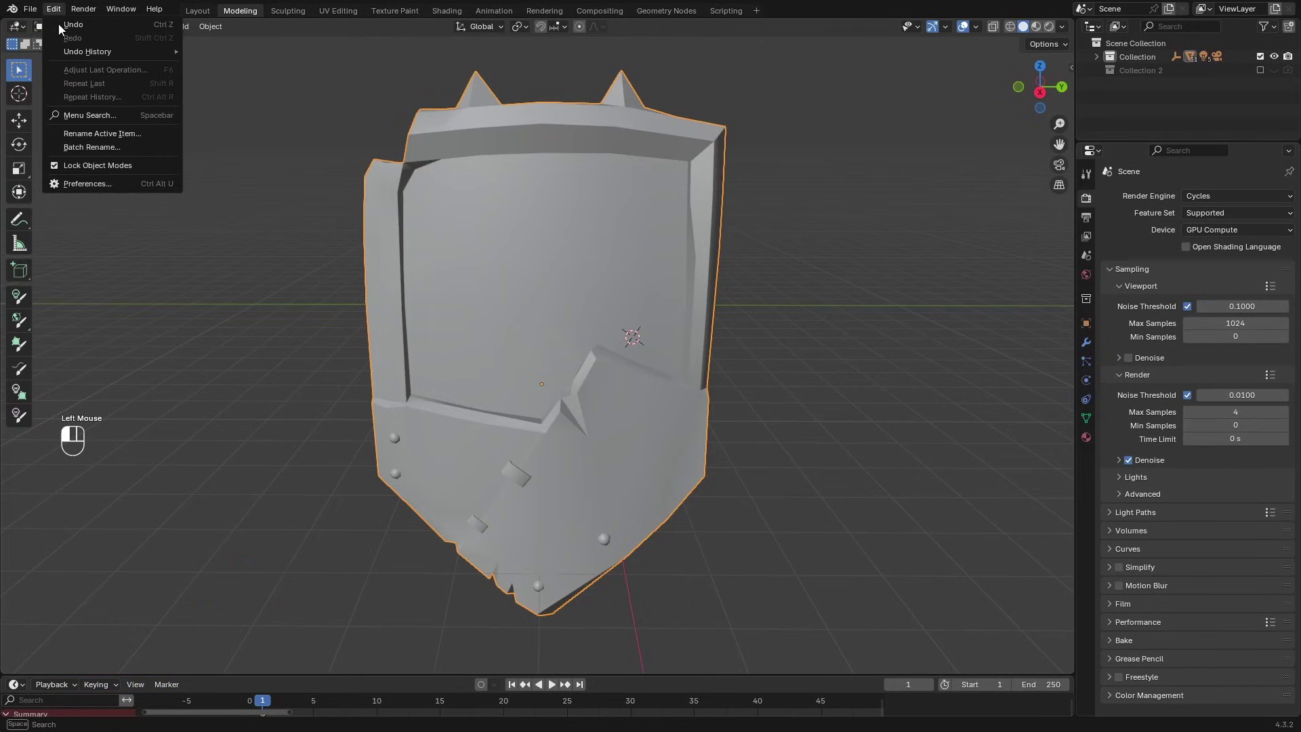
pyautogui.click(100, 184)
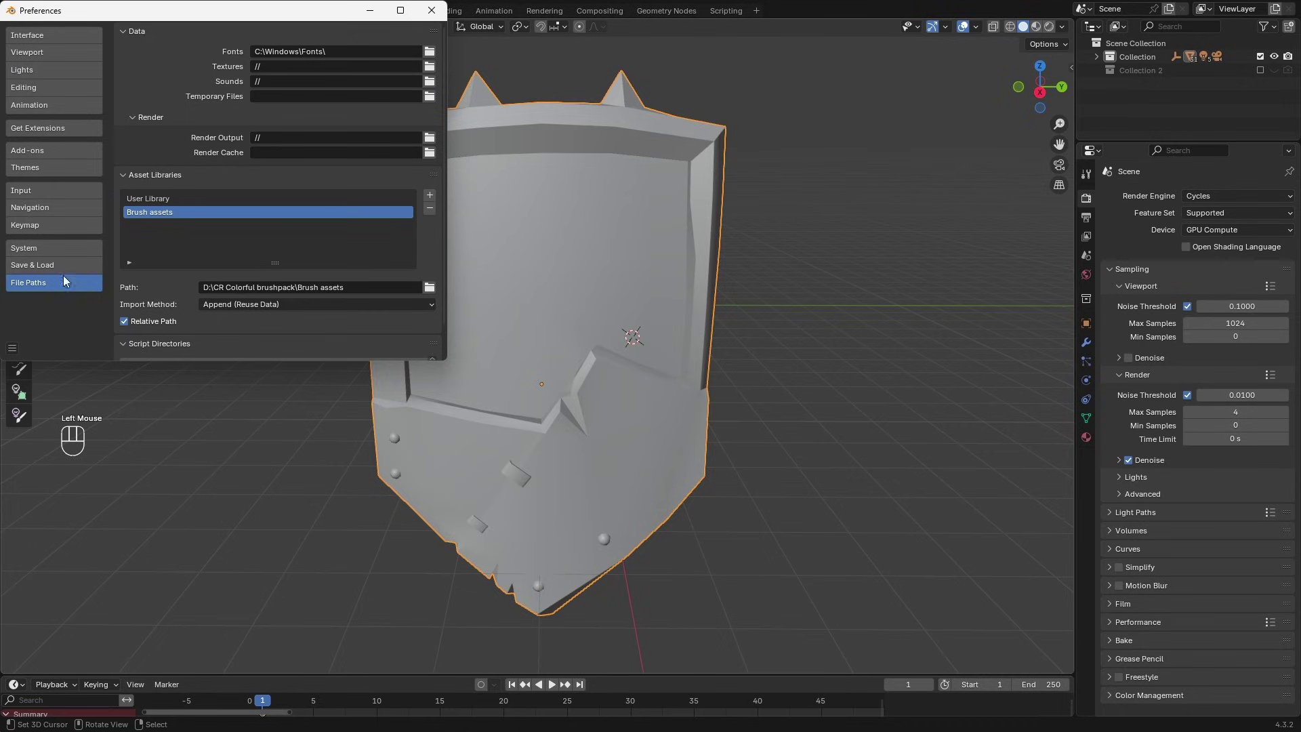
pyautogui.scroll(-2, 169, 246)
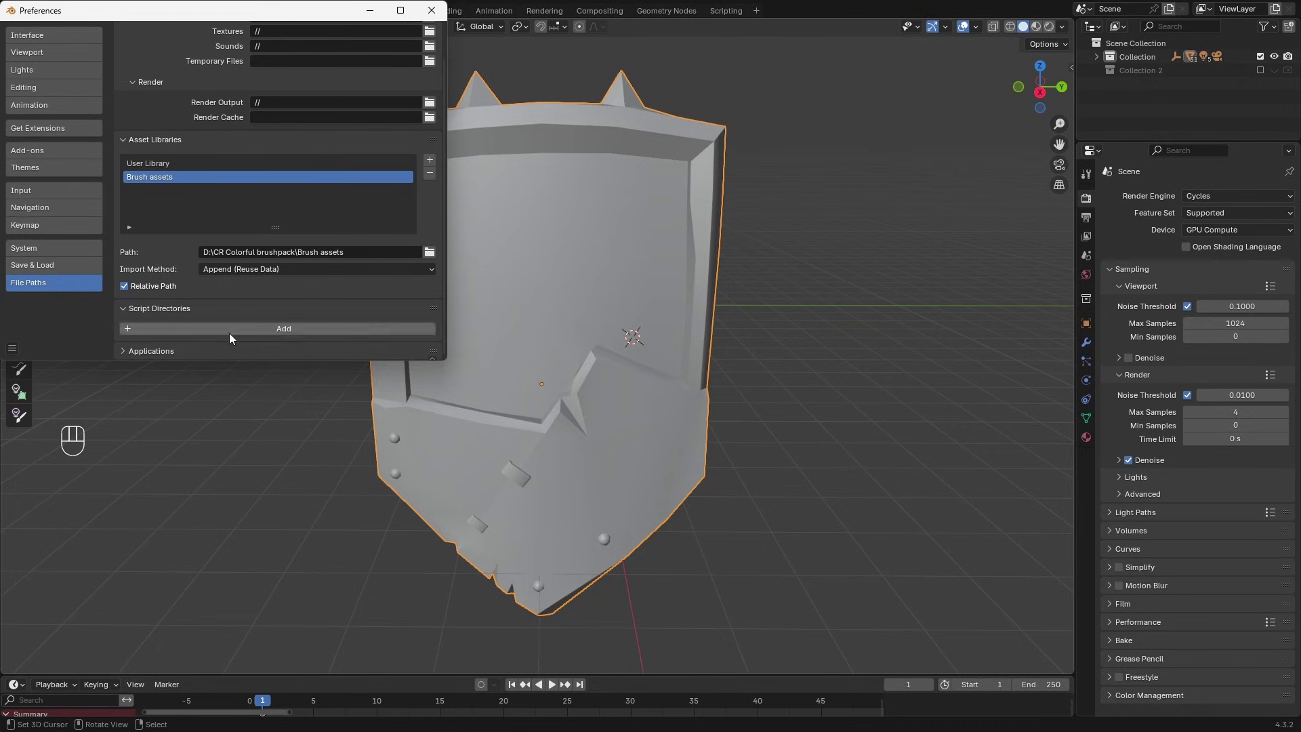
pyautogui.click(127, 348)
pyautogui.scroll(-5, 246, 252)
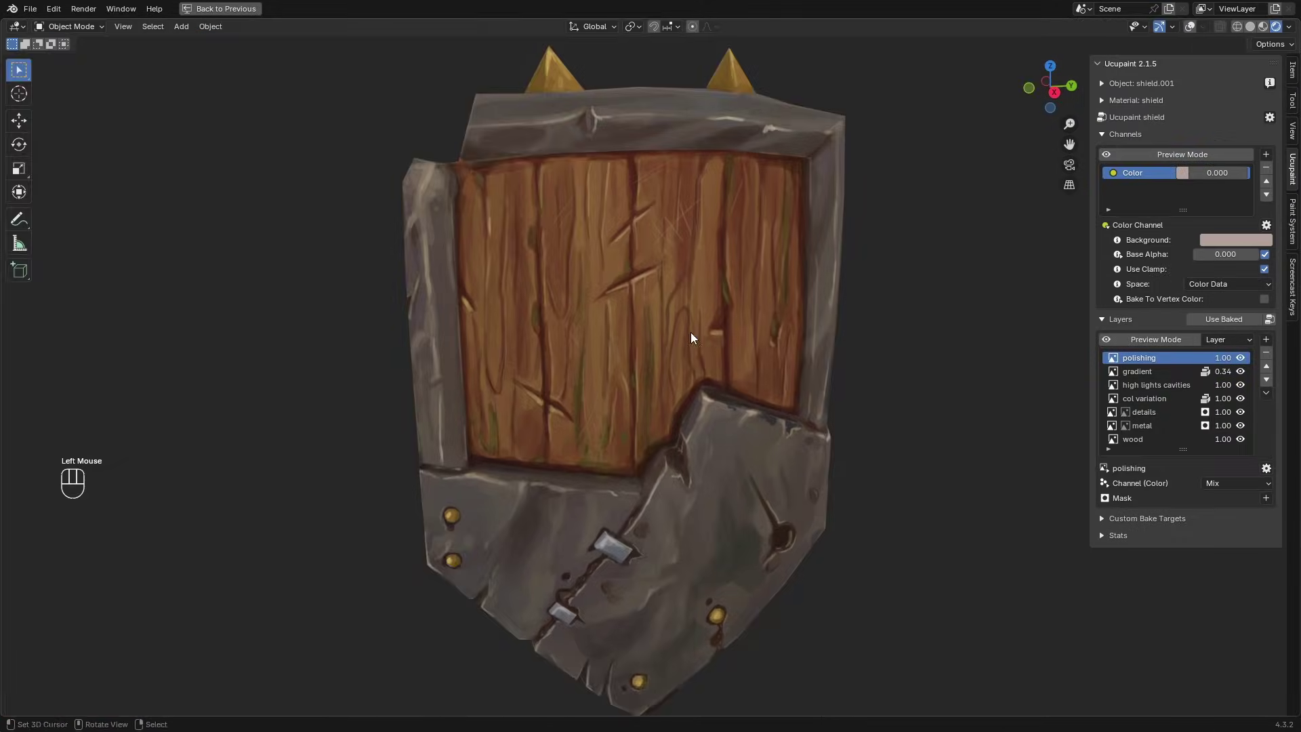
# Step: Switch to Texture Paint mode, frame the shield and send a 4096 px view to Clip Studio Paint with Quick Edit
pyautogui.moveTo(691, 340)
pyautogui.keyDown('ctrl'); pyautogui.mouseDown(button='middle')
pyautogui.moveTo(765, 383)
pyautogui.moveTo(779, 352)
pyautogui.mouseUp(button='middle'); pyautogui.keyUp('ctrl')
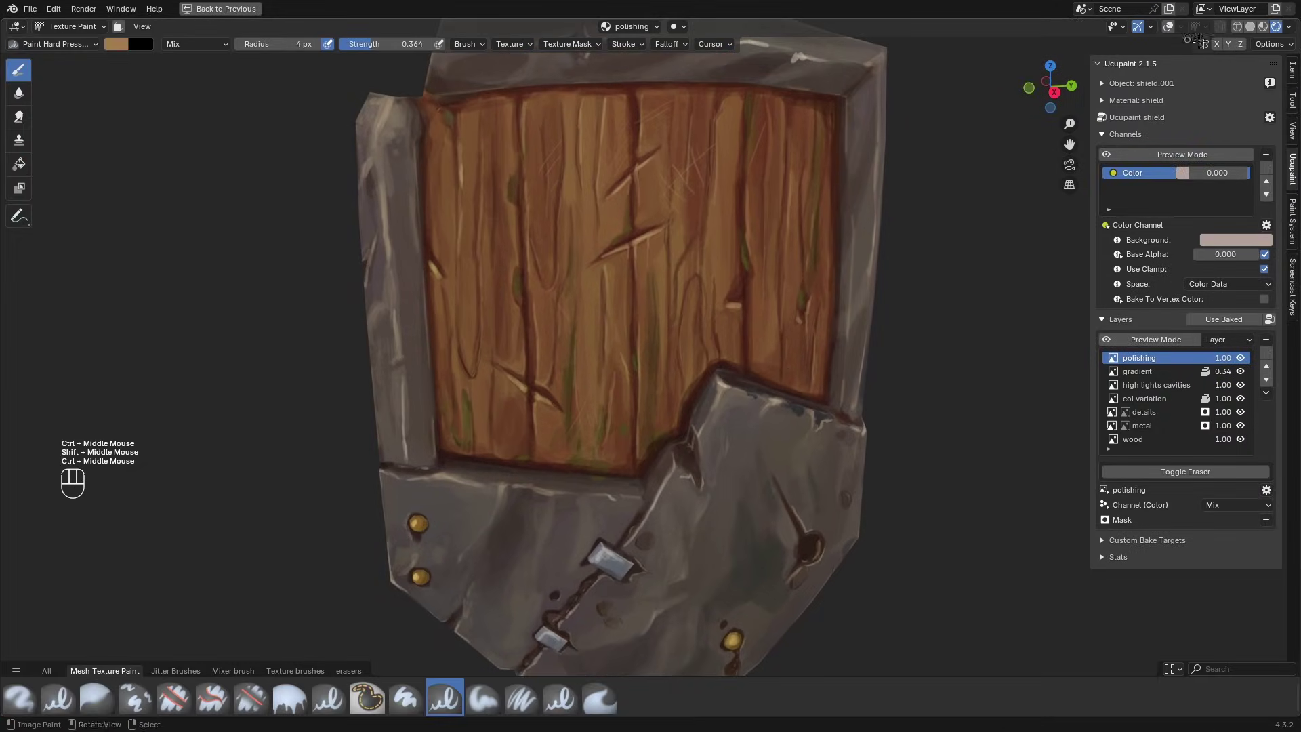
pyautogui.click(1269, 43)
pyautogui.press('Return')
pyautogui.click(1261, 193)
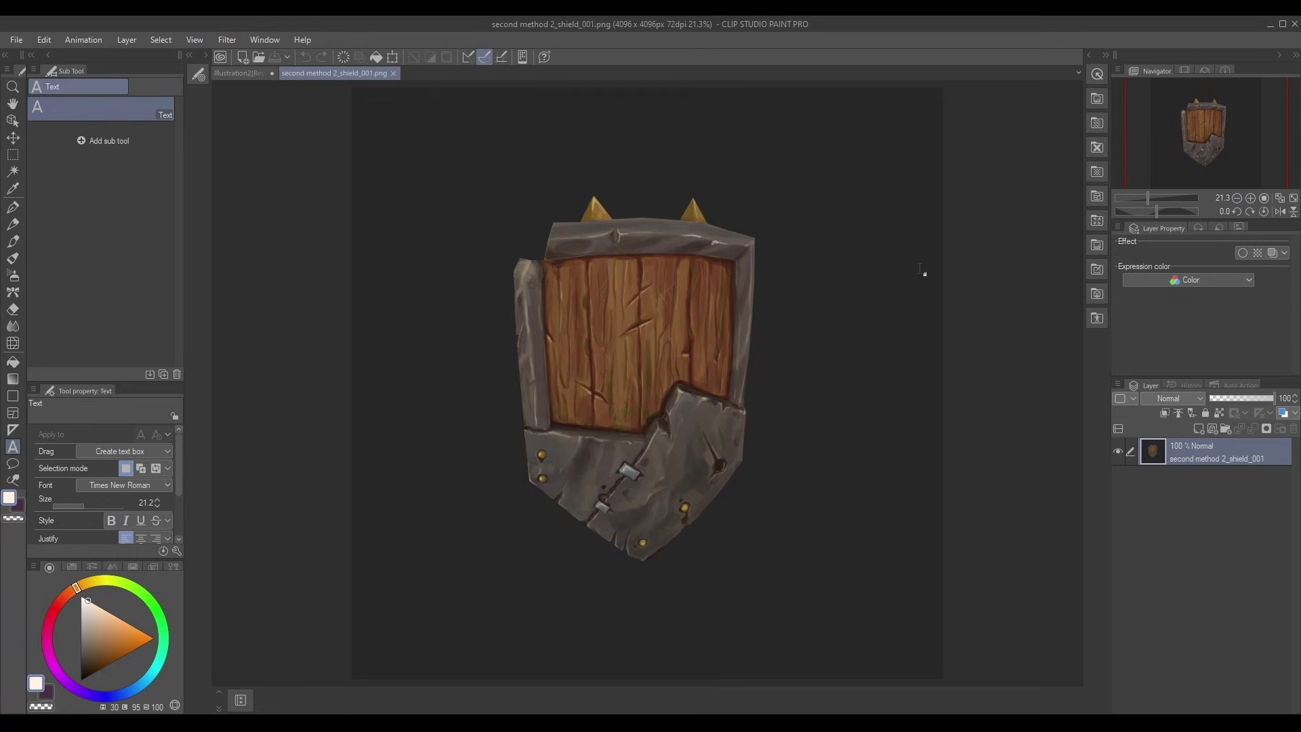
# Step: Select the dark background around the shield with Auto select and delete it to leave transparency
pyautogui.press('w')
pyautogui.click(855, 401)
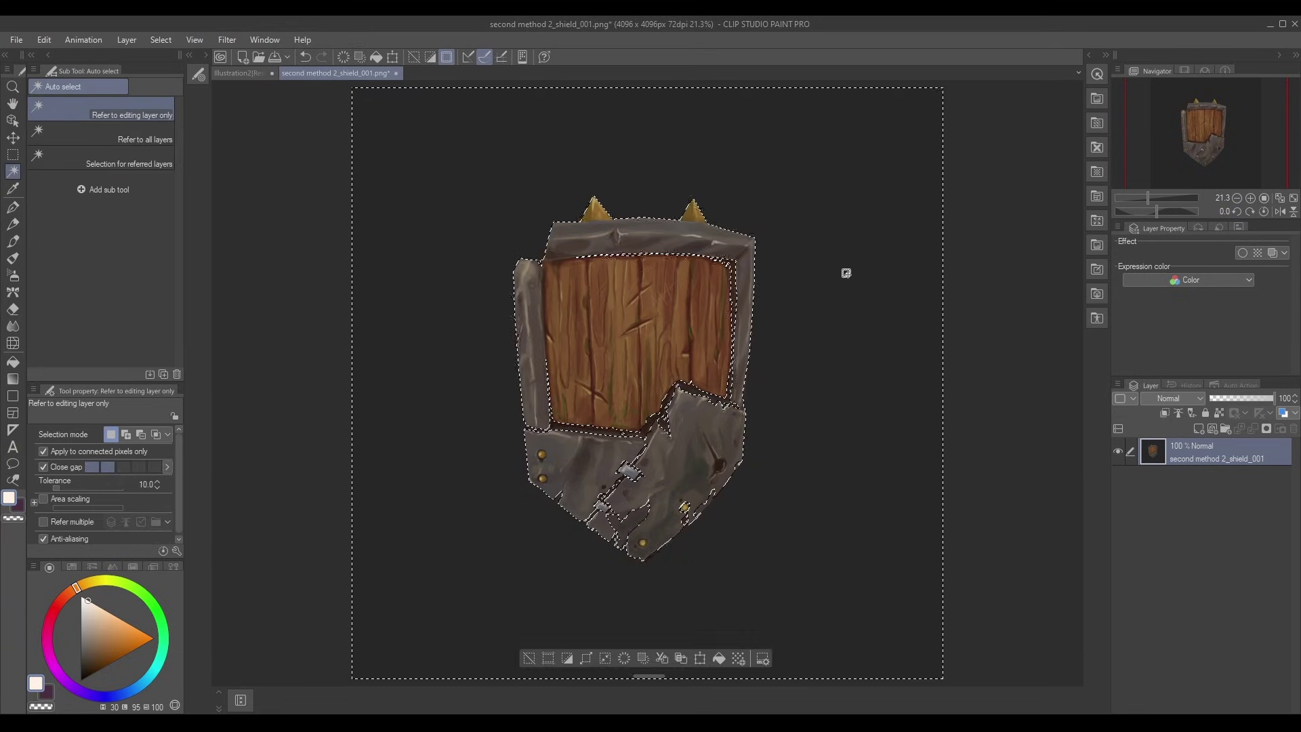
pyautogui.hotkey('ctrl', 'd')
pyautogui.click(162, 40)
pyautogui.click(203, 182)
pyautogui.click(422, 160)
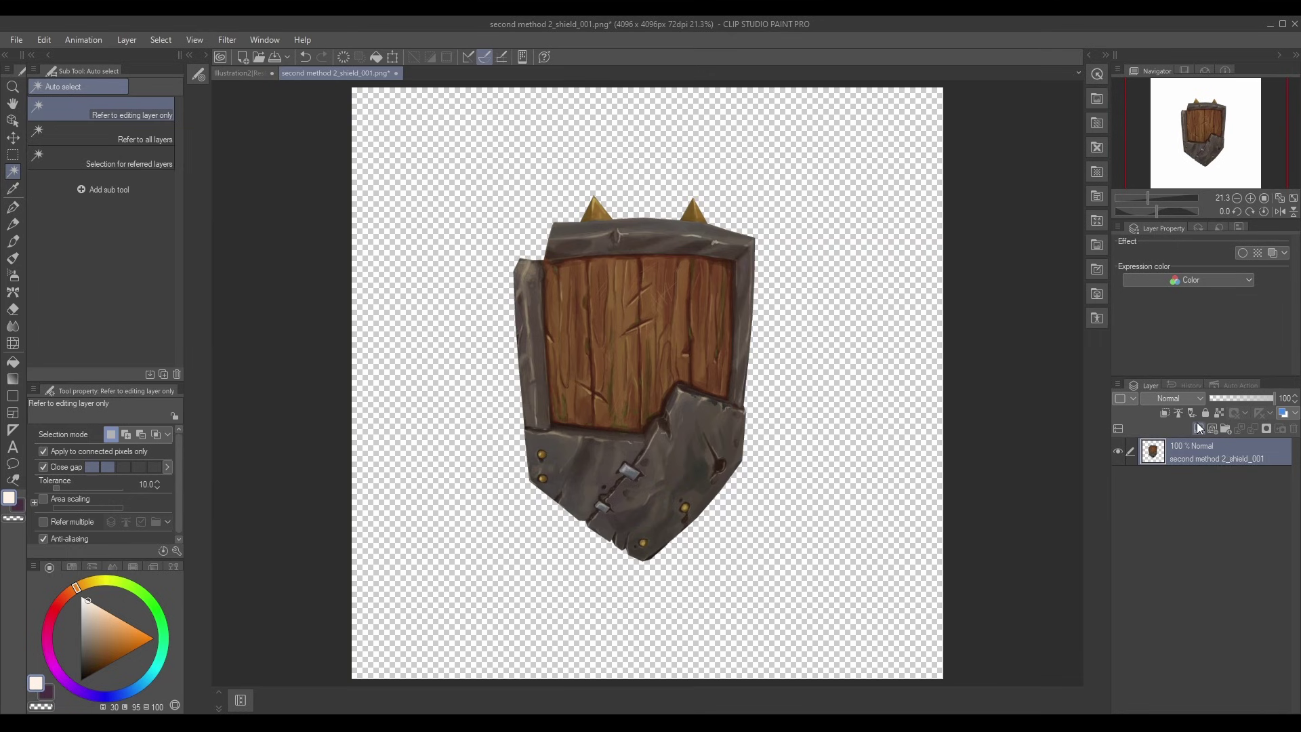
# Step: Add a new layer, lasso an irregular facet below the metal plate's upper notch and choose the Soft airbrush
pyautogui.scroll(3, 680, 409)
pyautogui.click(57, 166)
pyautogui.moveTo(429, 189)
pyautogui.mouseDown(button='middle')
pyautogui.moveTo(438, 247)
pyautogui.moveTo(429, 199)
pyautogui.mouseUp(button='middle')
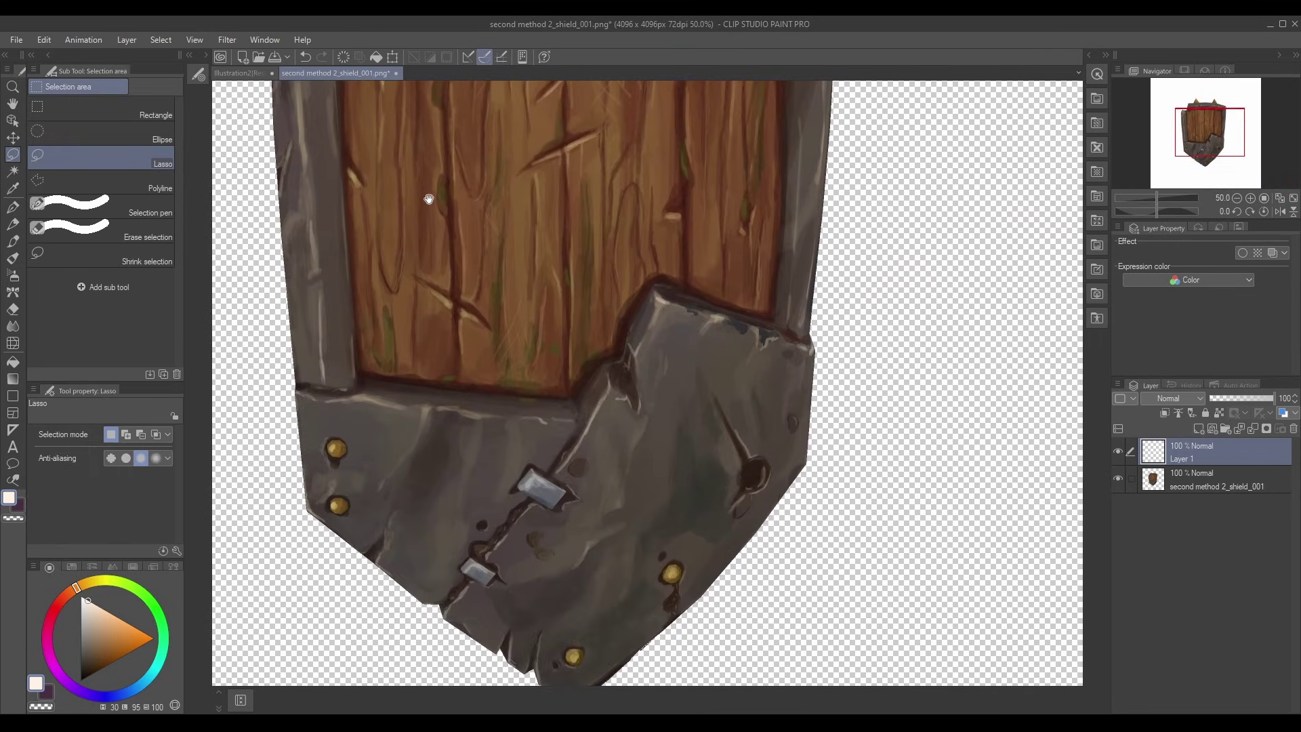
pyautogui.scroll(3, 623, 340)
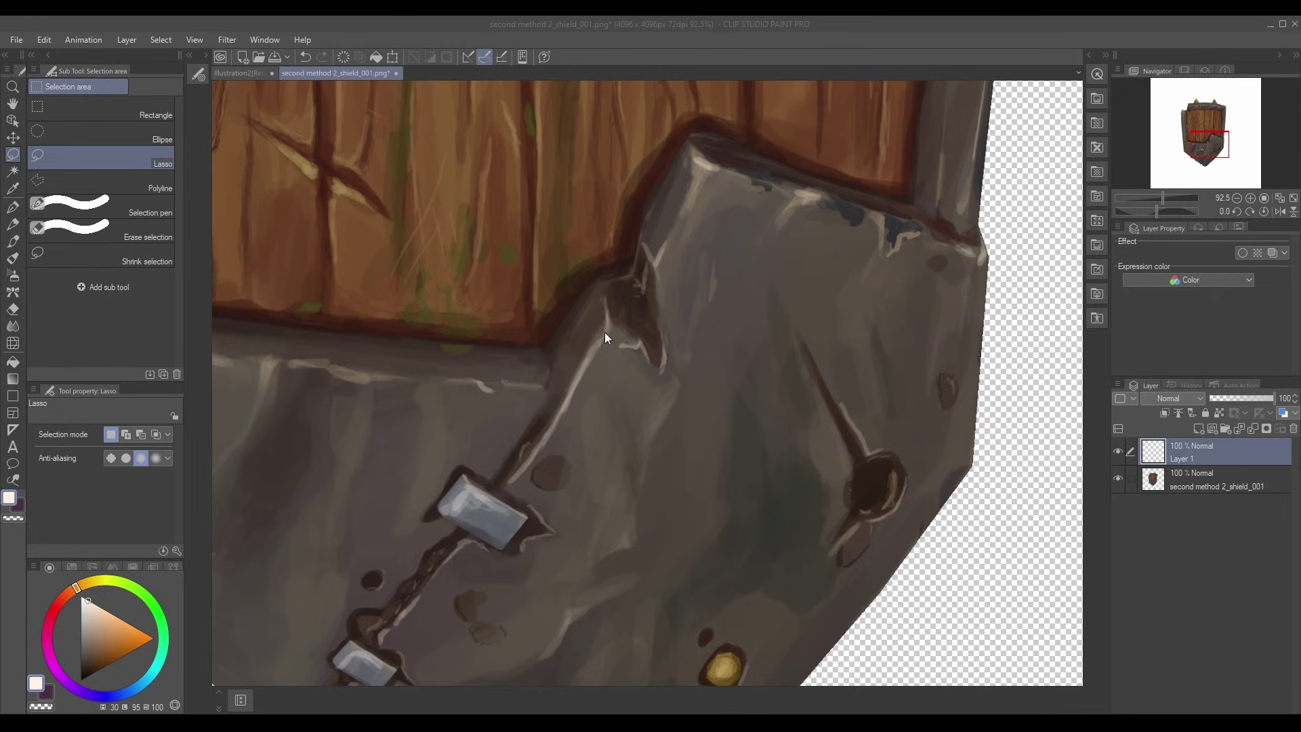
pyautogui.moveTo(606, 328); pyautogui.dragTo(564, 410)
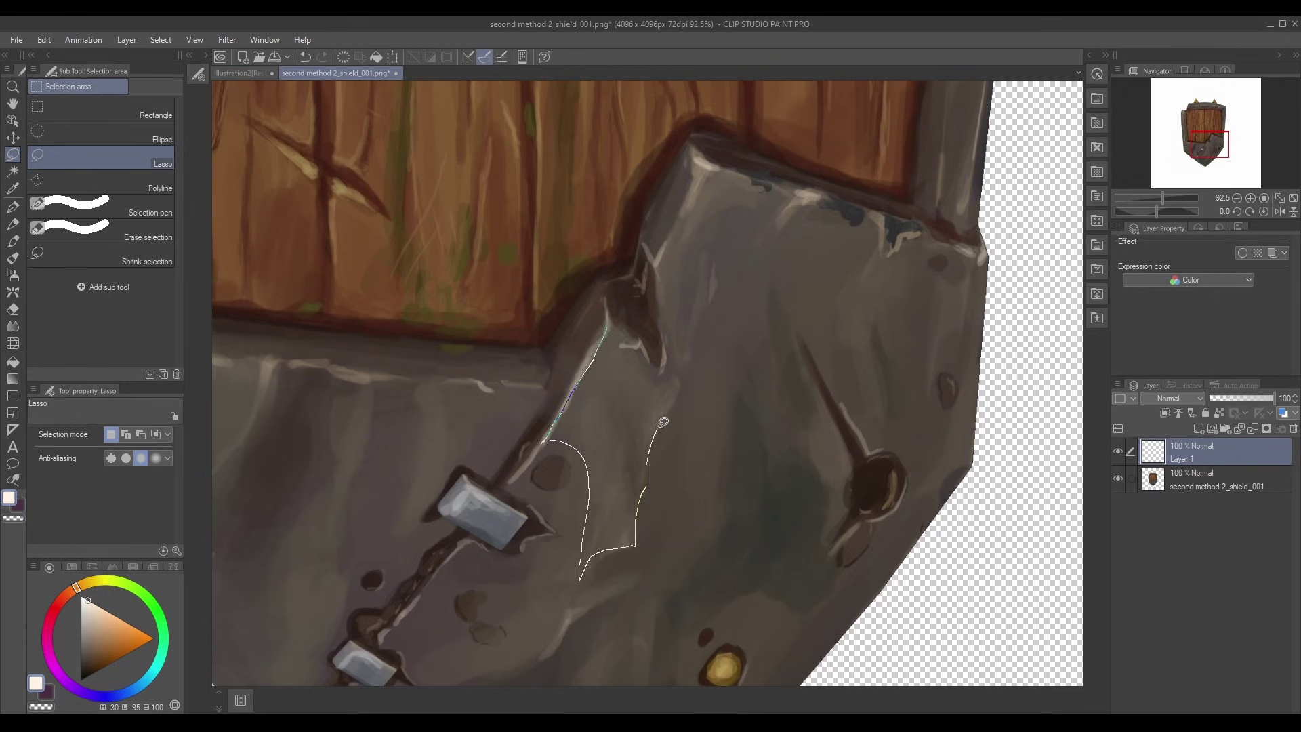
pyautogui.moveTo(619, 345); pyautogui.dragTo(610, 330)
pyautogui.click(13, 275)
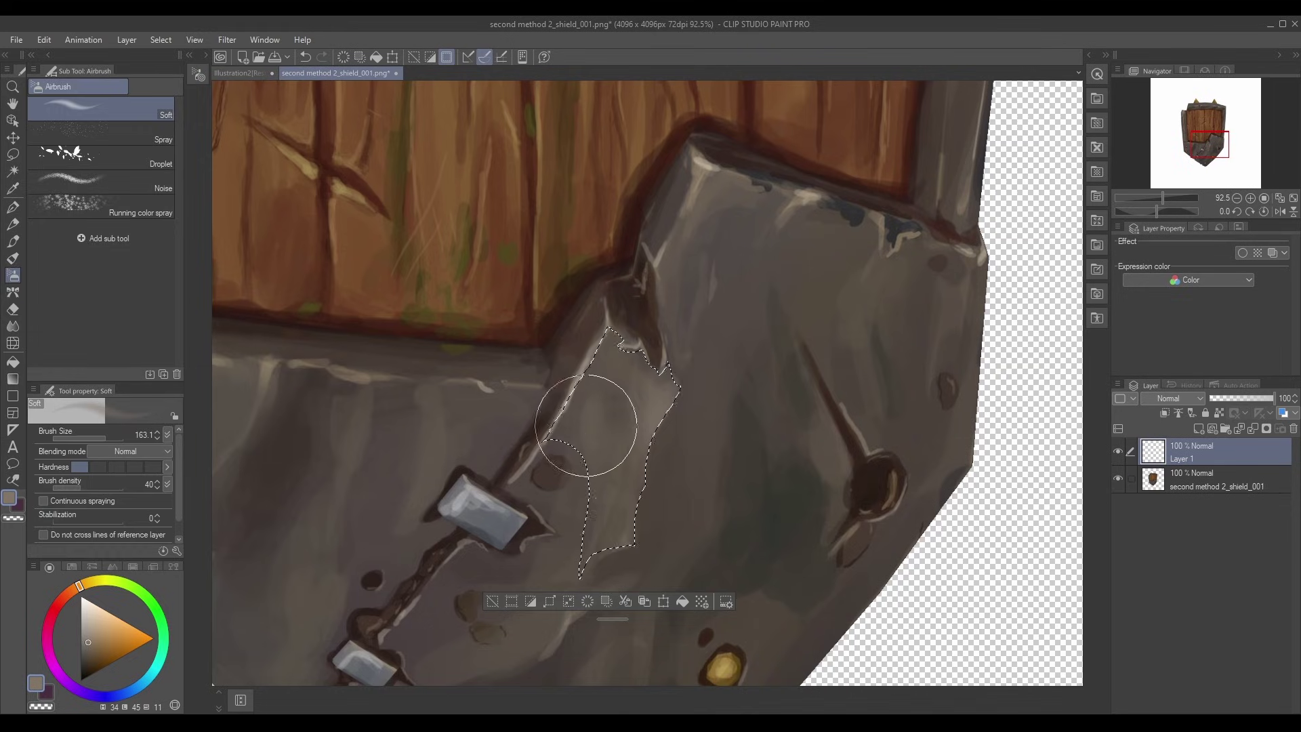
# Step: Airbrush soft shading down the selected facet below the metal plate's notch and fade its lower part with transparent colour
pyautogui.press('e')
pyautogui.click(13, 362)
pyautogui.click(13, 275)
pyautogui.hotkey('ctrl', 'z')
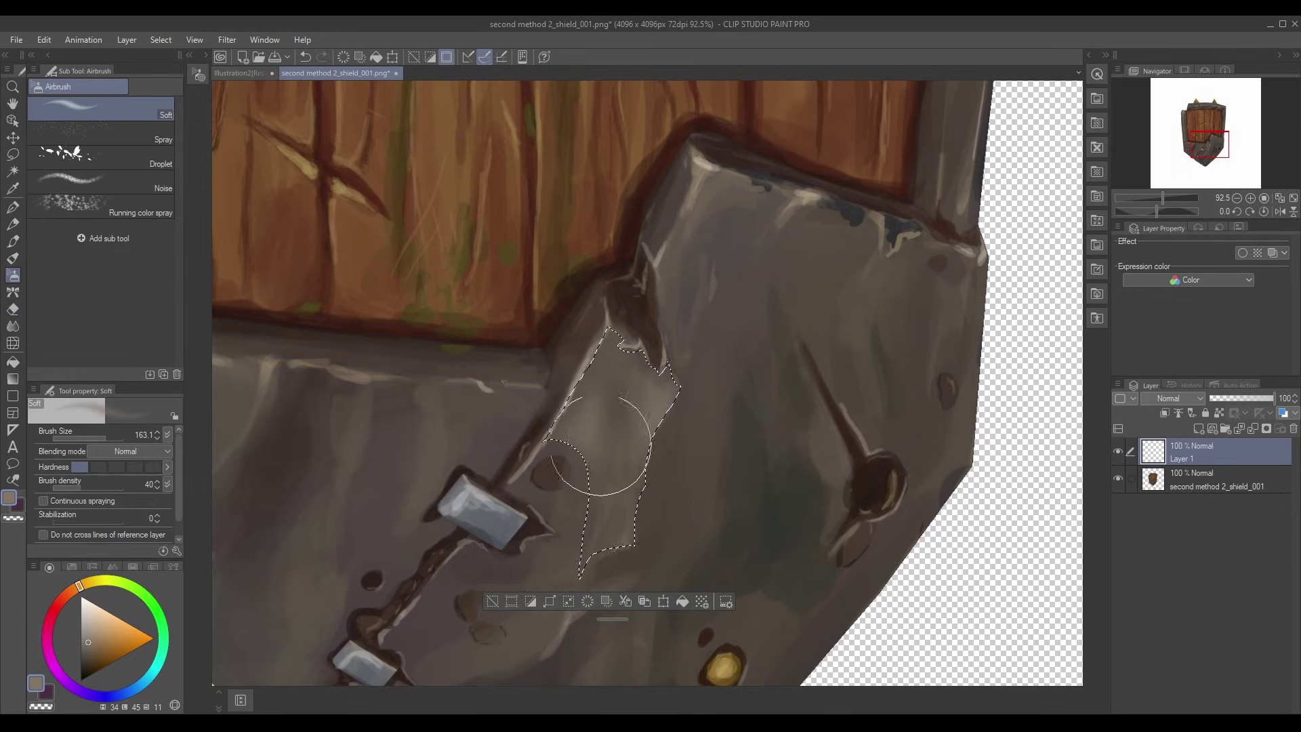
pyautogui.moveTo(611, 469); pyautogui.dragTo(598, 552)
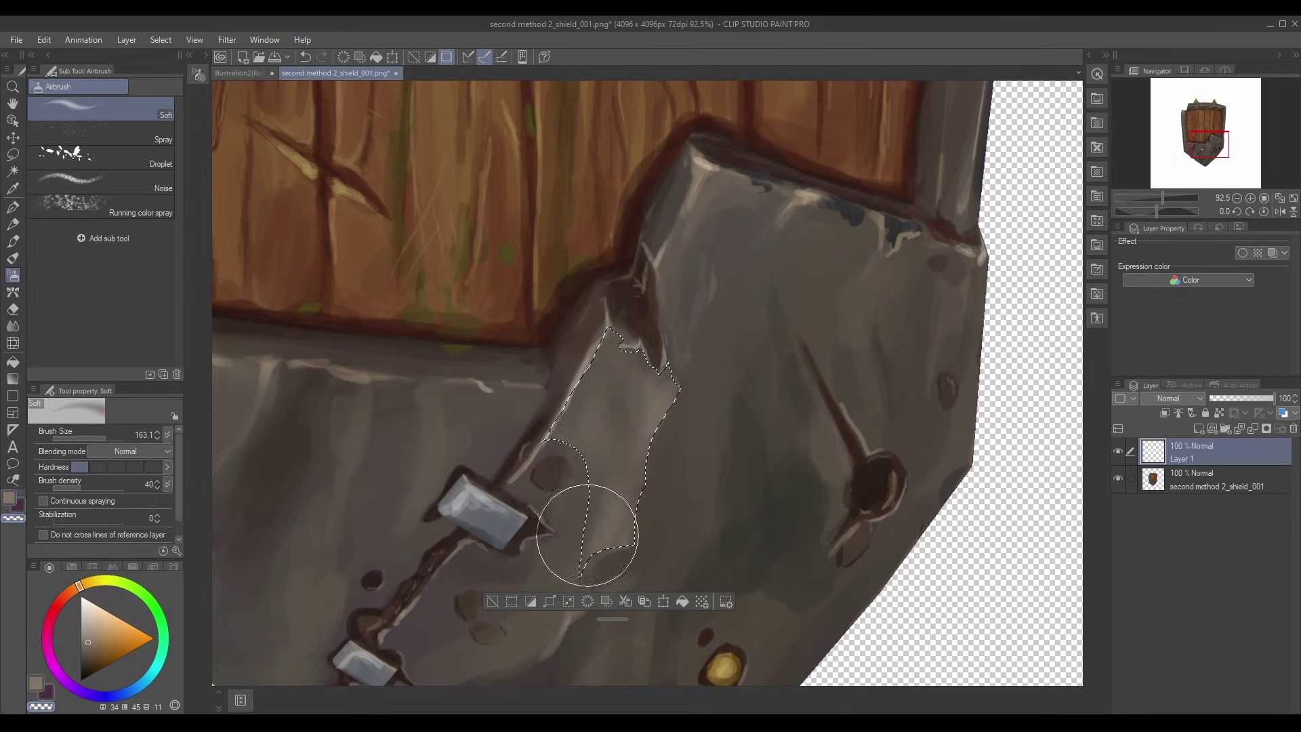
pyautogui.scroll(-3, 708, 419)
pyautogui.moveTo(700, 429); pyautogui.dragTo(662, 339, button='middle')
pyautogui.scroll(3, 656, 348)
pyautogui.hotkey('ctrl', 'z')
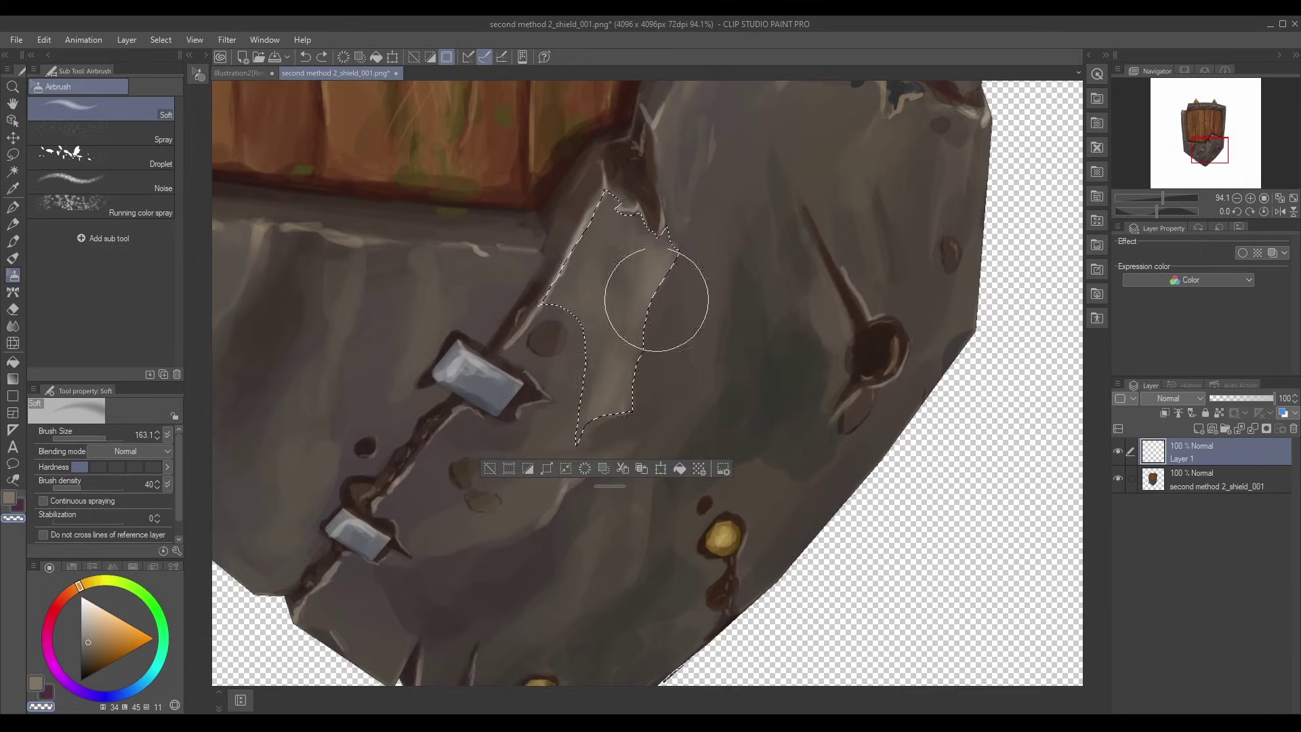
# Step: Sample a light metal tone, airbrush it along the facet's right edge and clear the selection
pyautogui.press('c')
pyautogui.keyDown('alt'); pyautogui.click(610, 256); pyautogui.keyUp('alt')
pyautogui.moveTo(630, 271); pyautogui.dragTo(633, 311)
pyautogui.moveTo(697, 427); pyautogui.dragTo(709, 354, button='middle')
pyautogui.hotkey('ctrl', 'd')
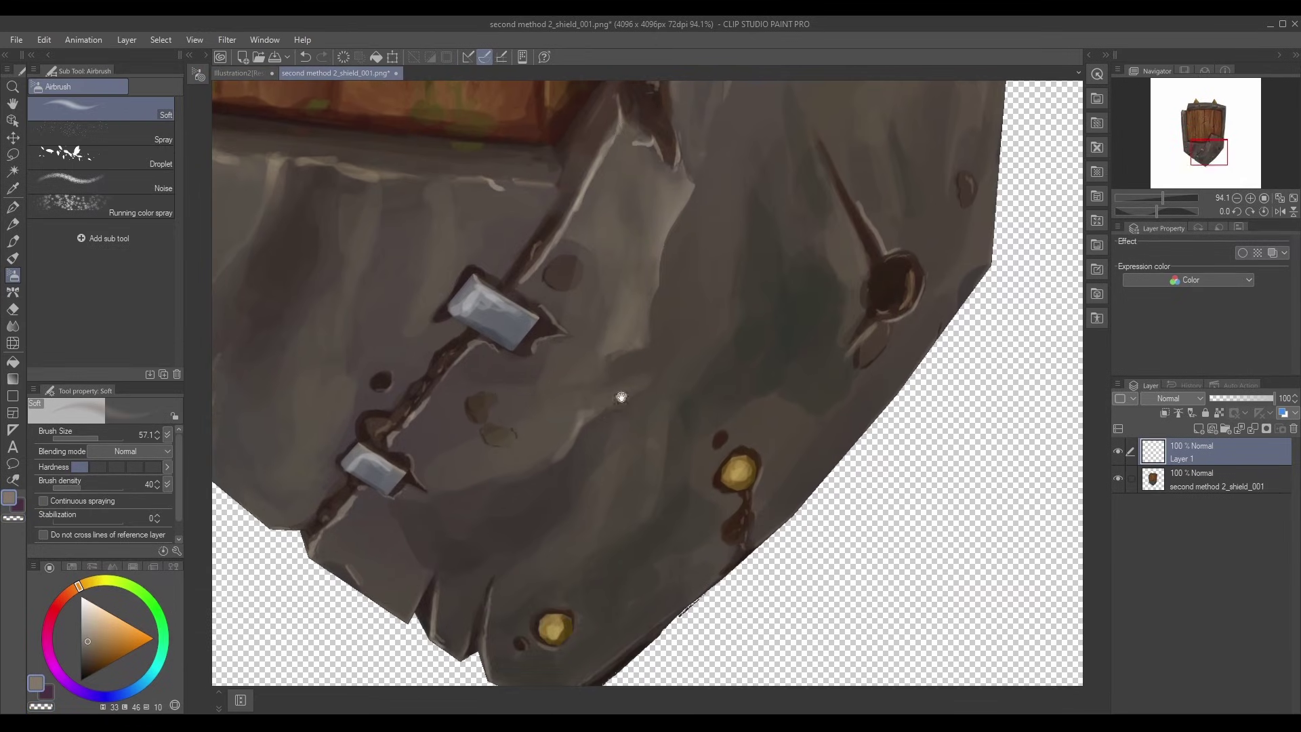
# Step: Lasso a diagonal facet beside the lower metal clamp, shade it with the Soft airbrush and clear the selection
pyautogui.press('m')
pyautogui.moveTo(522, 476)
pyautogui.mouseDown()
pyautogui.moveTo(574, 448)
pyautogui.moveTo(531, 470)
pyautogui.mouseUp()
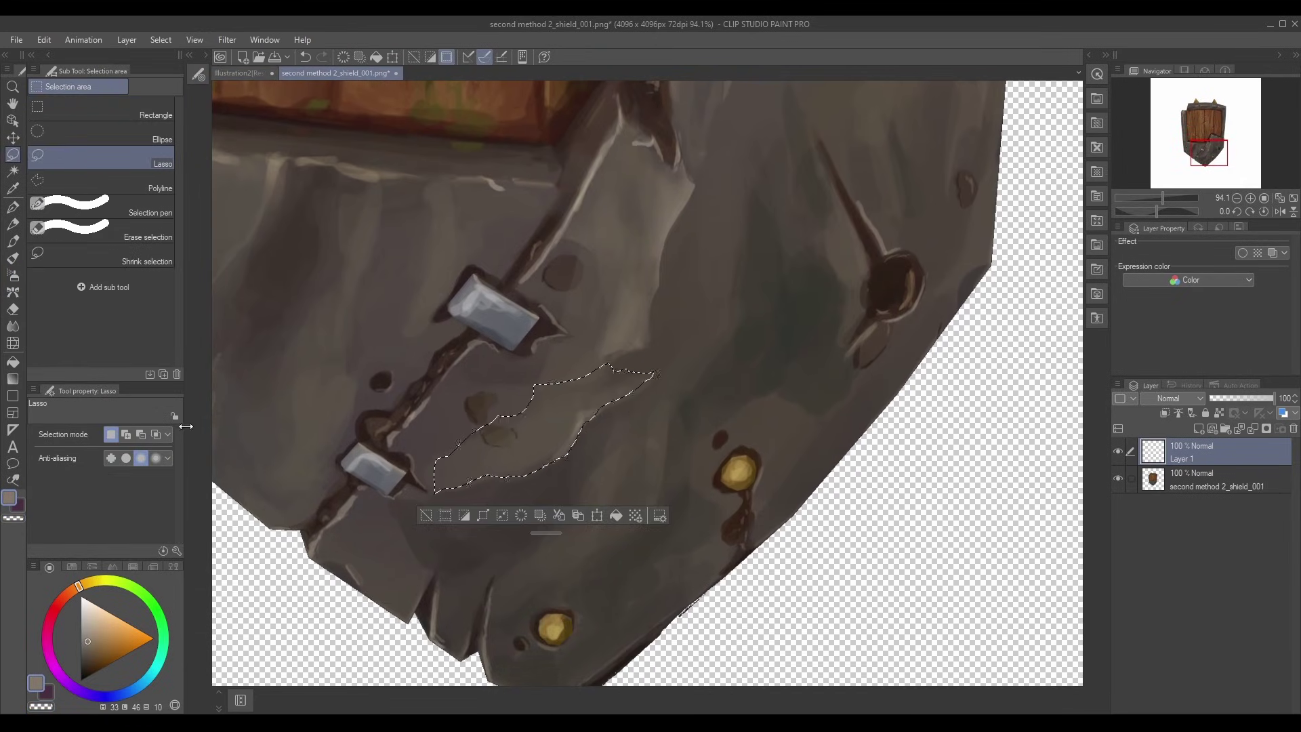
pyautogui.click(13, 379)
pyautogui.click(14, 277)
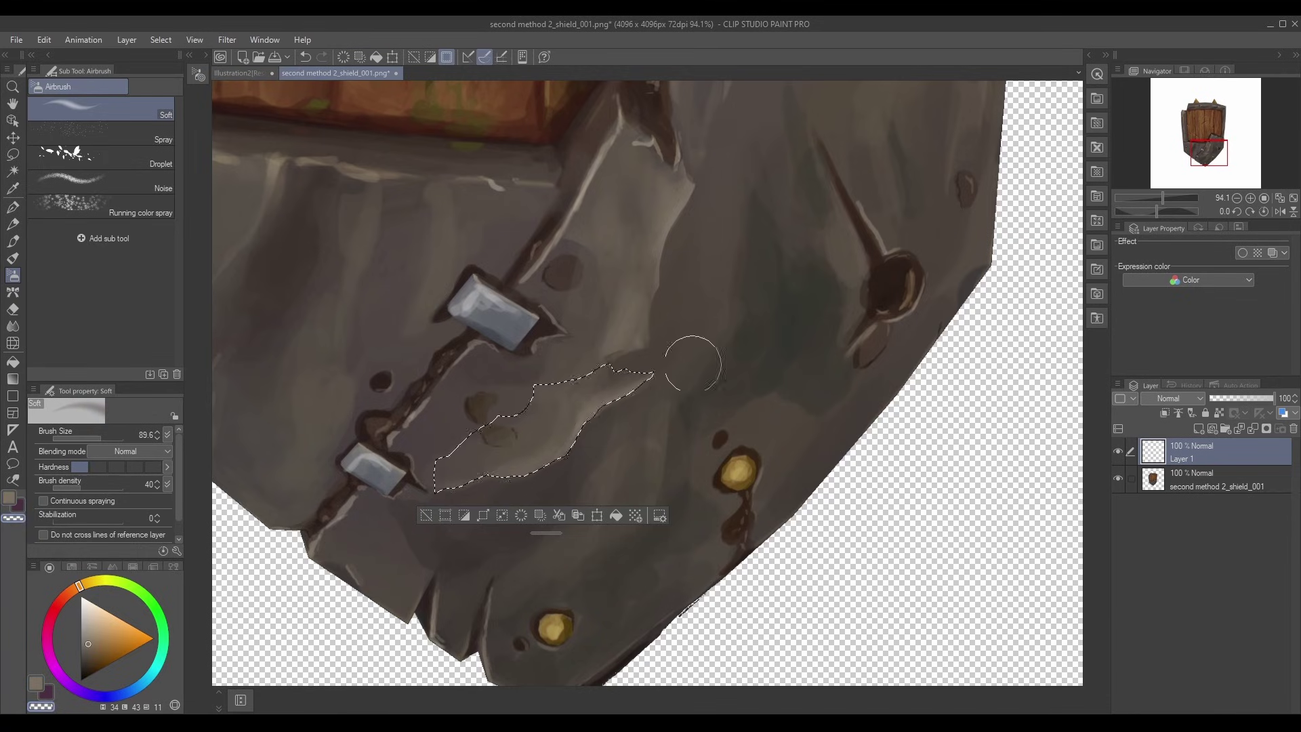
pyautogui.hotkey('ctrl', 'd')
# Step: Lasso a narrow vertical facet below the plate's upper peak, paint it with the Gouache brush and deselect
pyautogui.scroll(-2, 692, 364)
pyautogui.press('m')
pyautogui.moveTo(640, 285); pyautogui.dragTo(658, 175)
pyautogui.press('b')
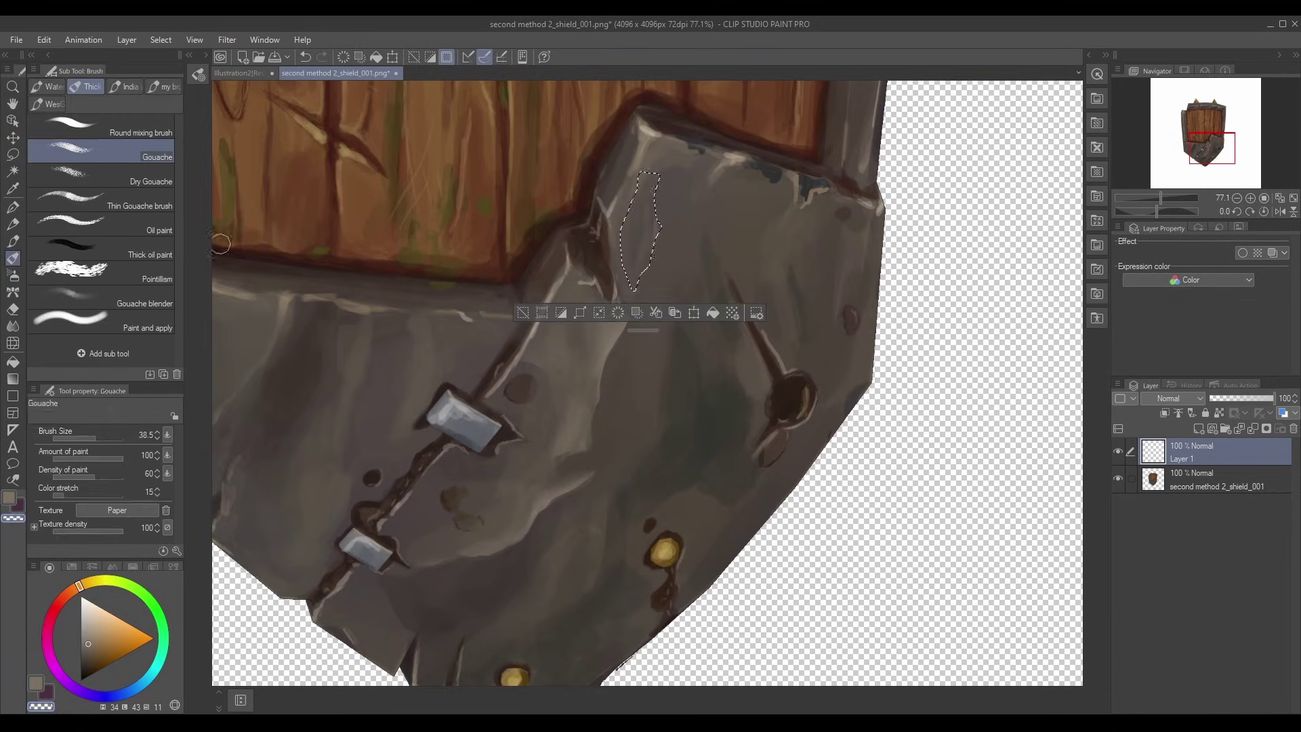
pyautogui.moveTo(656, 232); pyautogui.dragTo(628, 233)
pyautogui.hotkey('ctrl', 'd')
# Step: Lasso a tall curved facet in the middle of the metal plate, shade it with the Round mixing brush and deselect
pyautogui.moveTo(711, 361)
pyautogui.mouseDown(button='middle')
pyautogui.moveTo(697, 303)
pyautogui.moveTo(688, 318)
pyautogui.mouseUp(button='middle')
pyautogui.press('m')
pyautogui.moveTo(590, 458); pyautogui.dragTo(630, 275)
pyautogui.press('b')
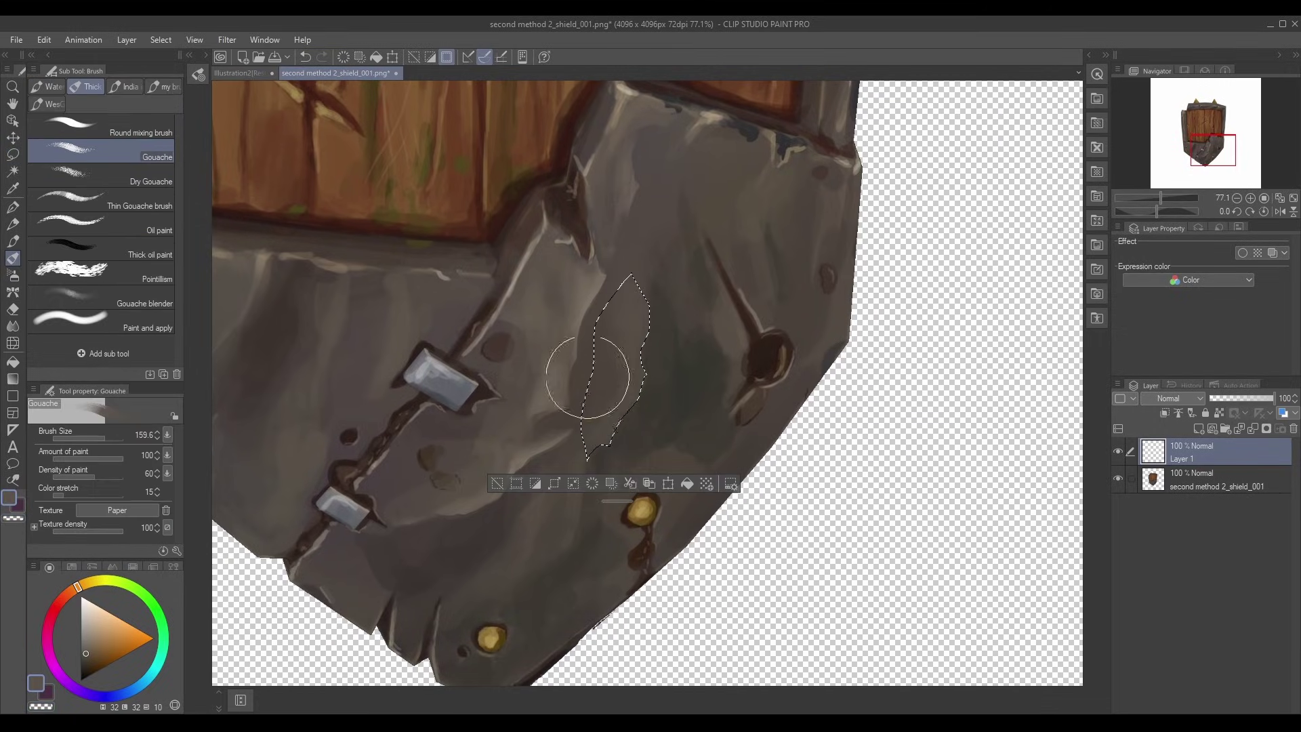
pyautogui.press(',')
pyautogui.moveTo(586, 376); pyautogui.dragTo(593, 427)
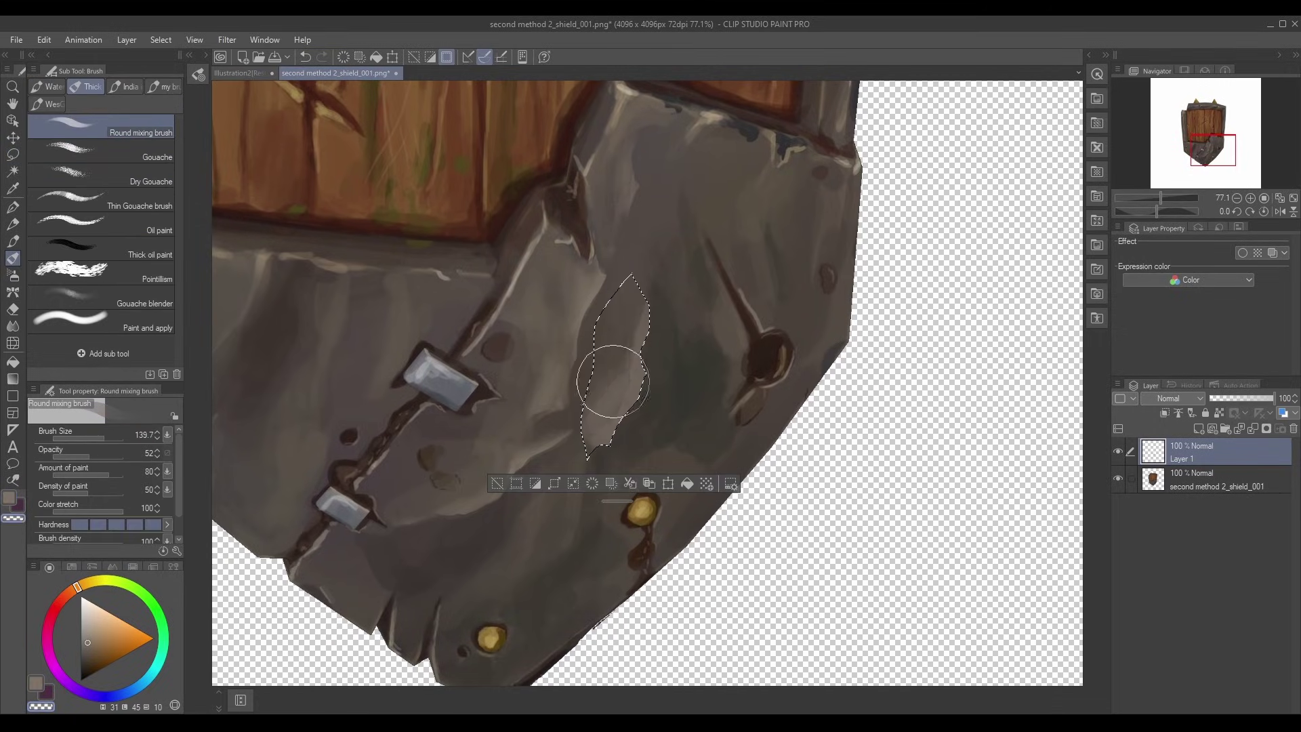
pyautogui.hotkey('ctrl', 'd')
# Step: Lock Layer 1's transparent pixels, then paint cool bluish highlights along the metal facet edges with the Mapping pen on a new layer
pyautogui.click(1219, 412)
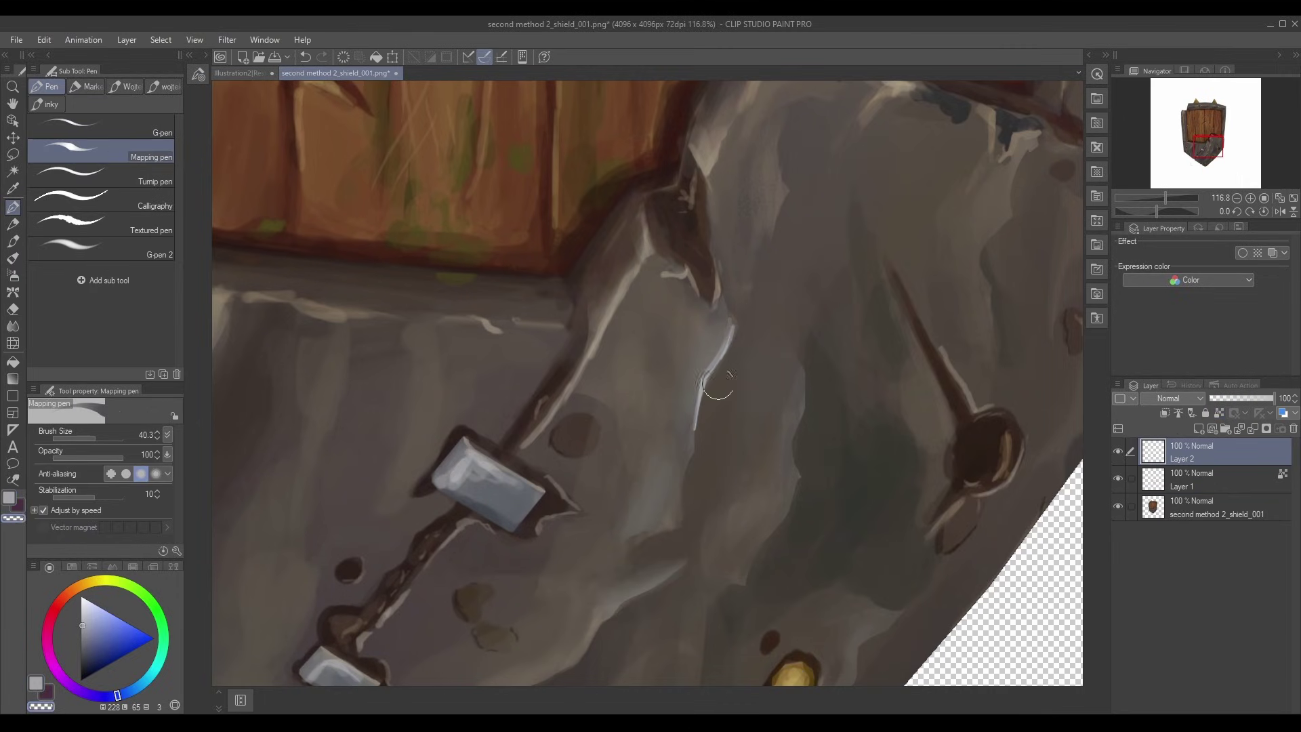
pyautogui.scroll(-1, 700, 388)
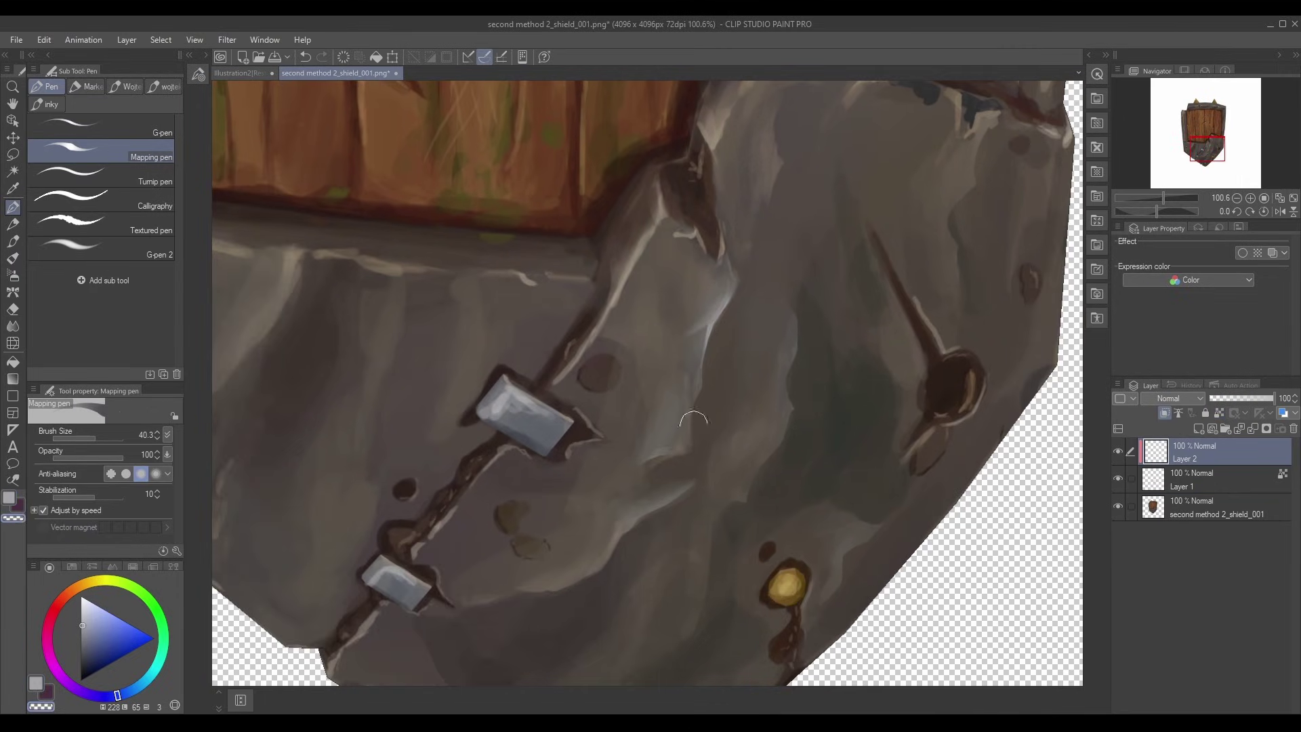
pyautogui.scroll(-1, 693, 420)
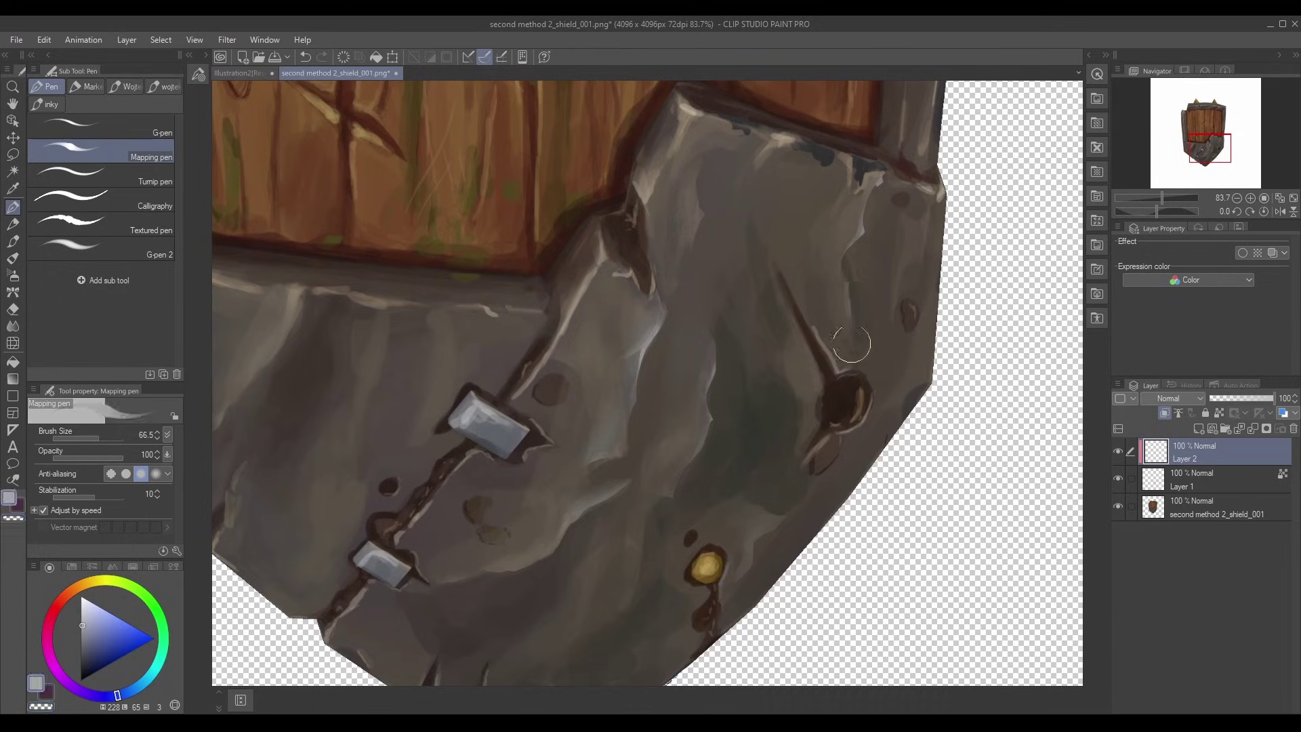
pyautogui.scroll(-1, 837, 199)
pyautogui.scroll(2, 738, 442)
pyautogui.click(86, 694)
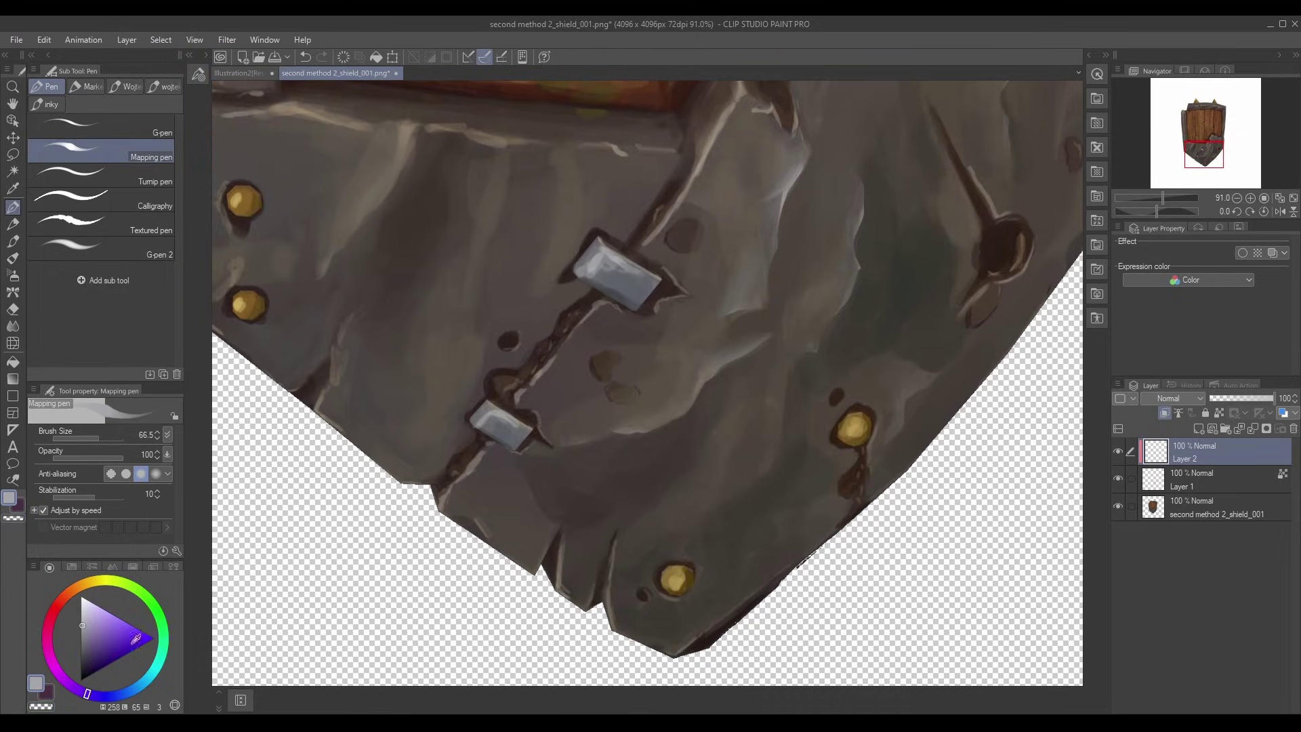
# Step: Blend the facets on the metal plate's left half on Layer 1 with the Round mixing brush enlarged to about 139
pyautogui.scroll(-2, 642, 429)
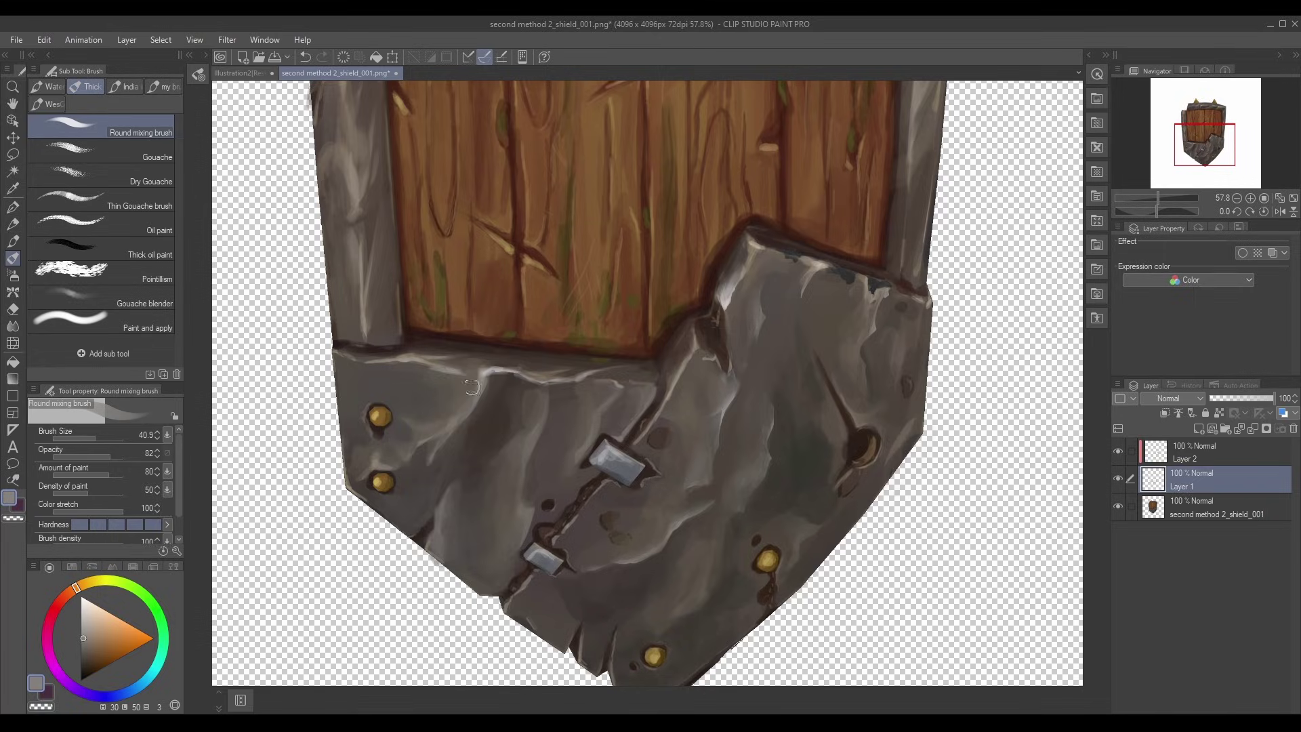
pyautogui.moveTo(449, 398)
pyautogui.keyDown('ctrl'); pyautogui.keyDown('alt'); pyautogui.mouseDown()
pyautogui.moveTo(376, 383)
pyautogui.moveTo(377, 369)
pyautogui.mouseUp(); pyautogui.keyUp('alt'); pyautogui.keyUp('ctrl')
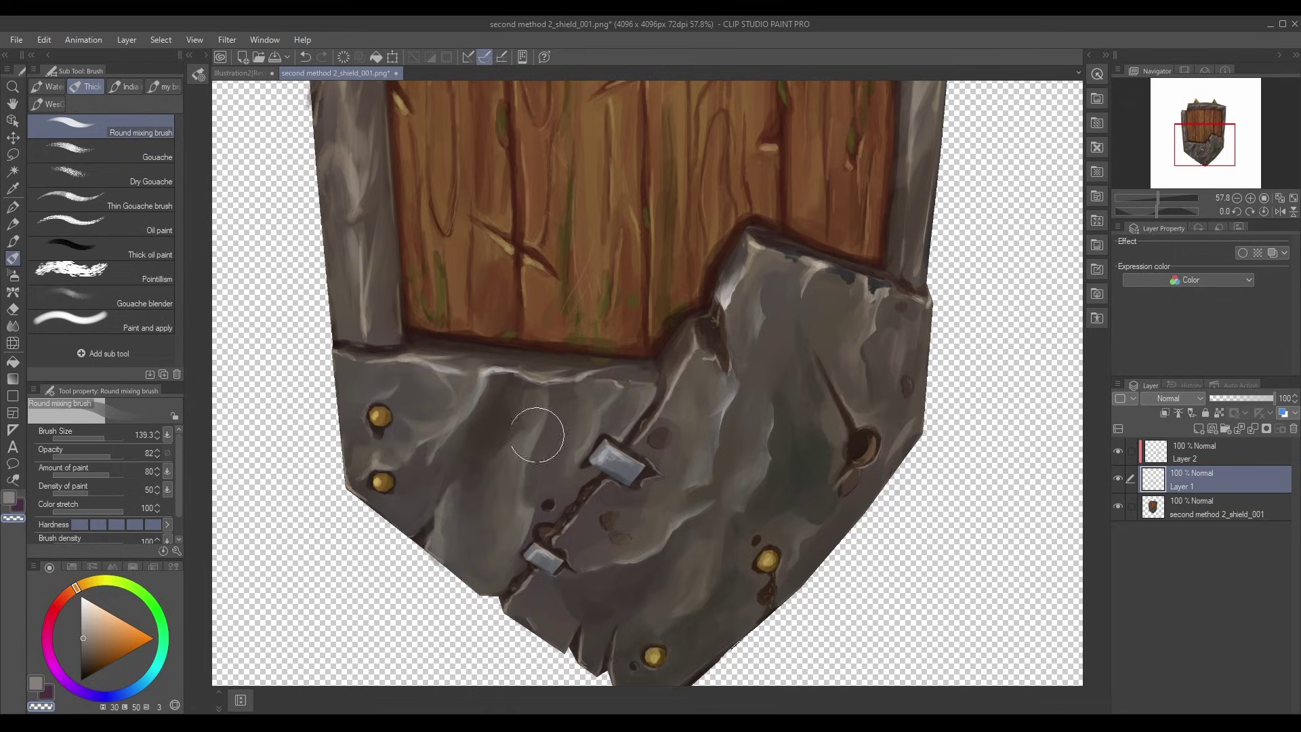
pyautogui.scroll(-3, 537, 435)
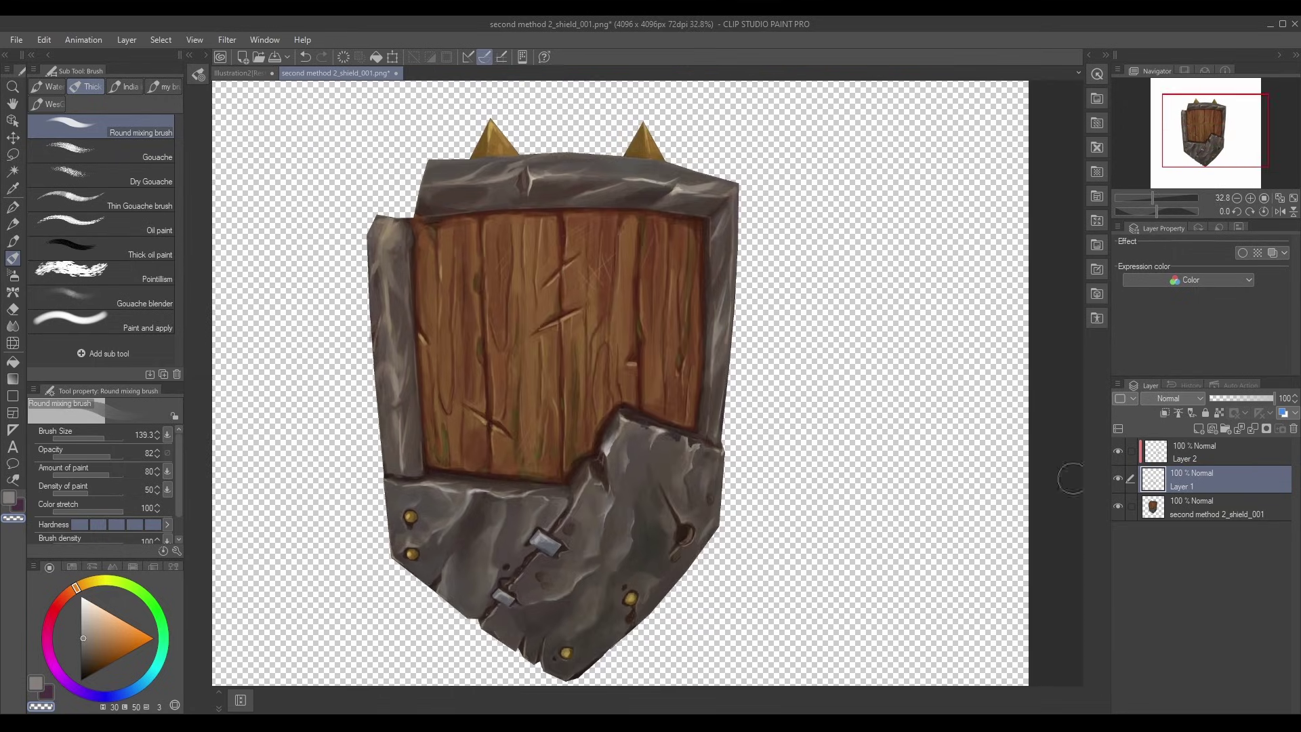
# Step: Hide the original shield layer and save the painted strokes as a PNG, replacing second method 2_shield_001
pyautogui.click(1118, 506)
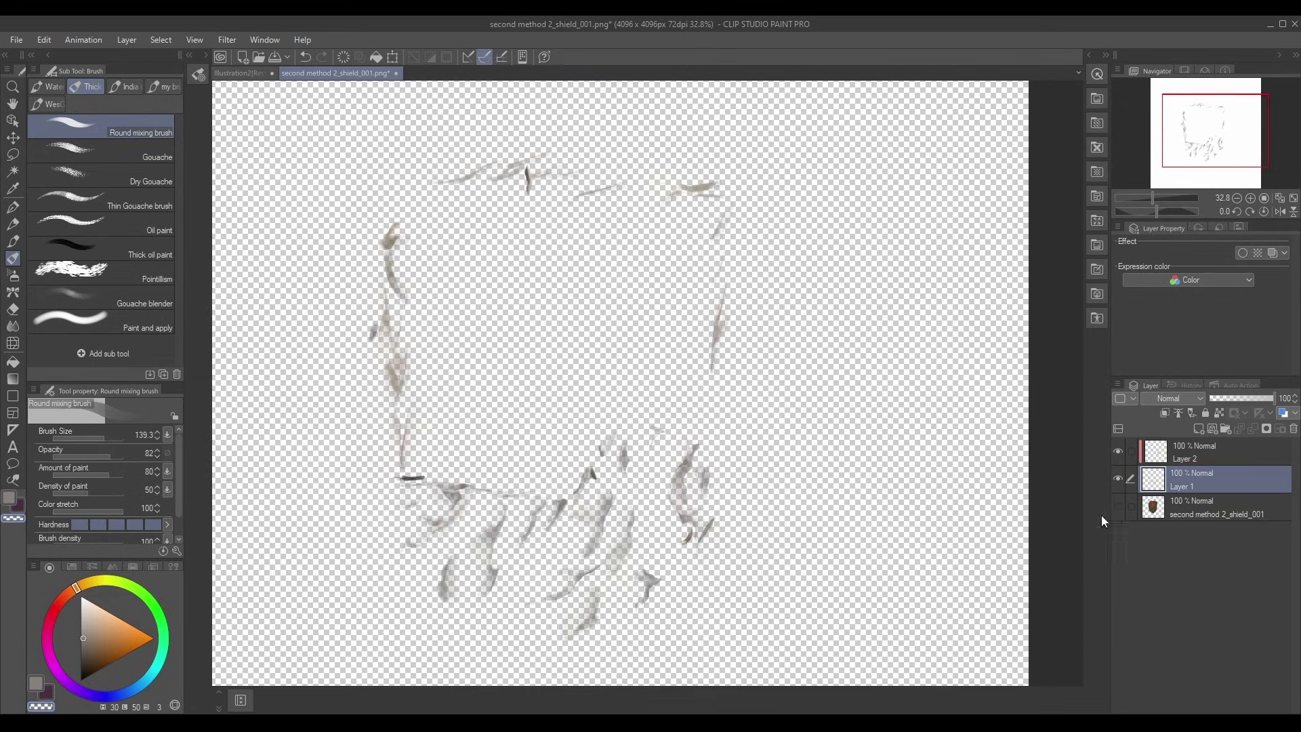
pyautogui.hotkey('ctrl', 'shift', 's')
pyautogui.click(643, 355)
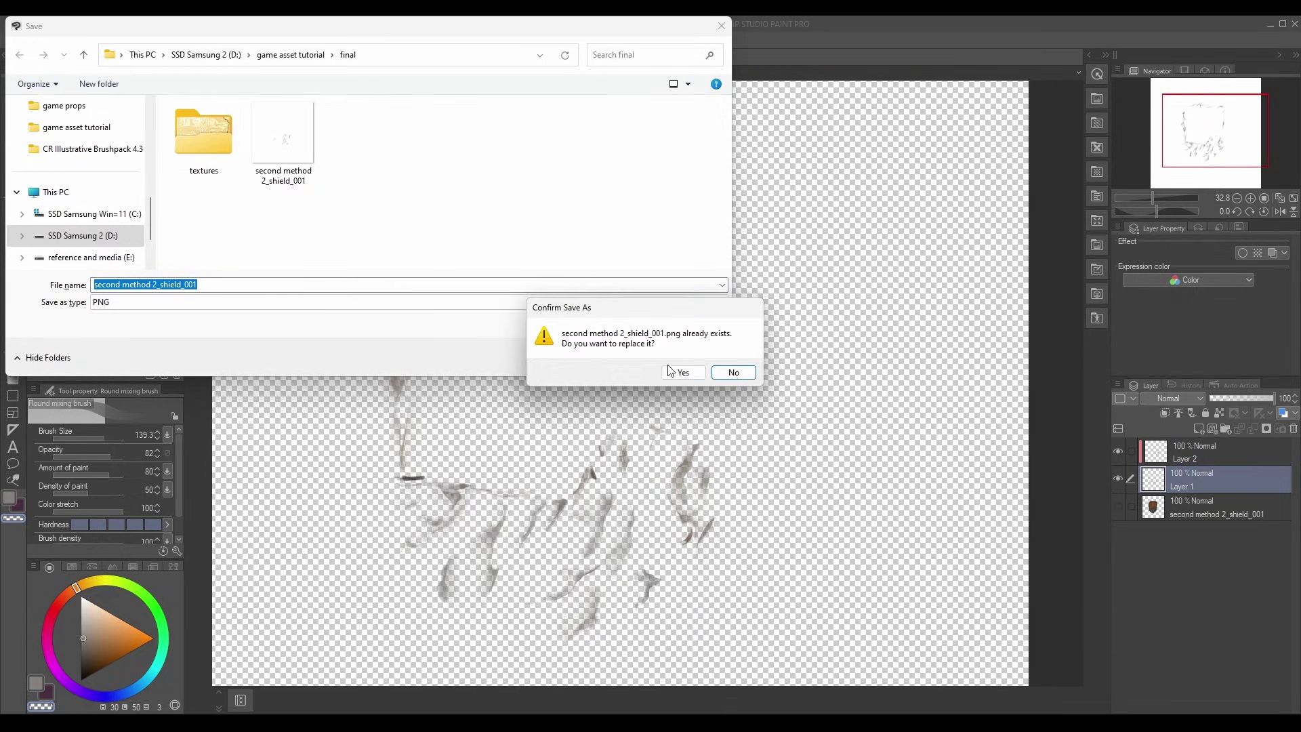
pyautogui.click(686, 372)
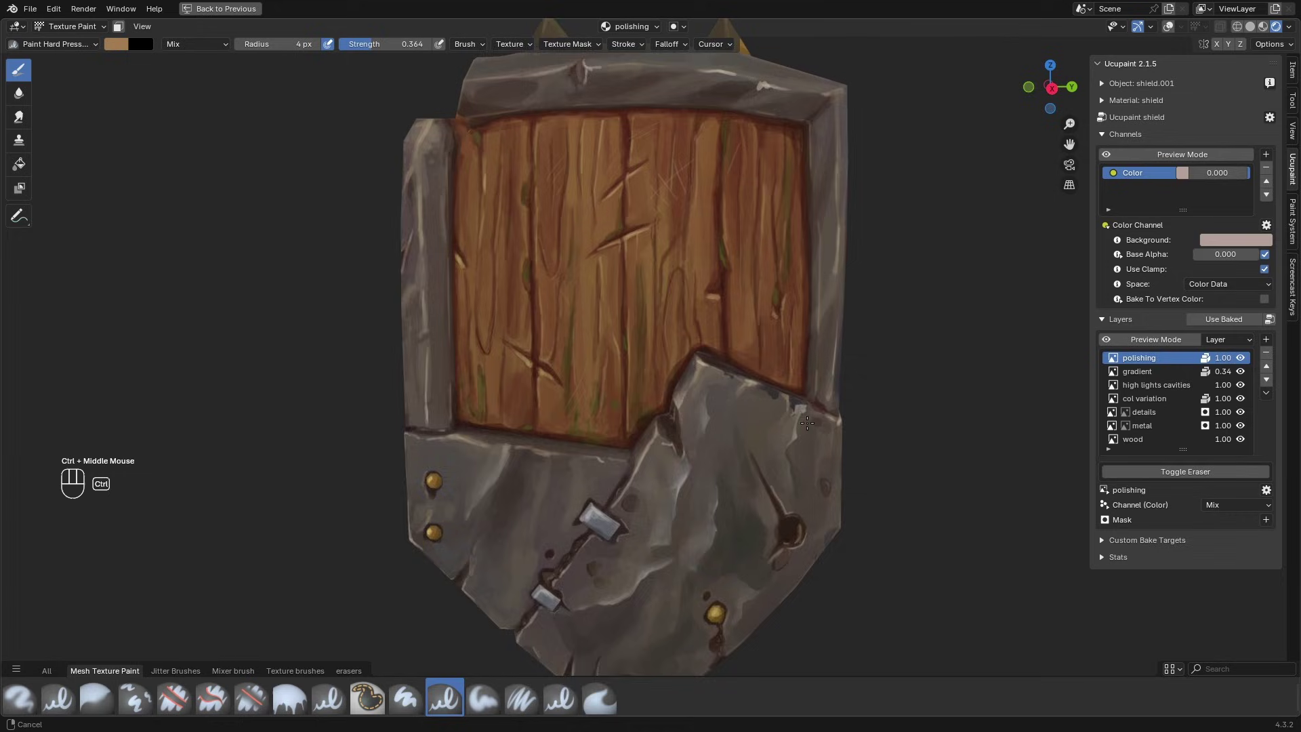
# Step: Switch to Blender and apply the externally edited image to the shield's polishing layer
pyautogui.moveTo(610, 338); pyautogui.dragTo(678, 339, button='middle')
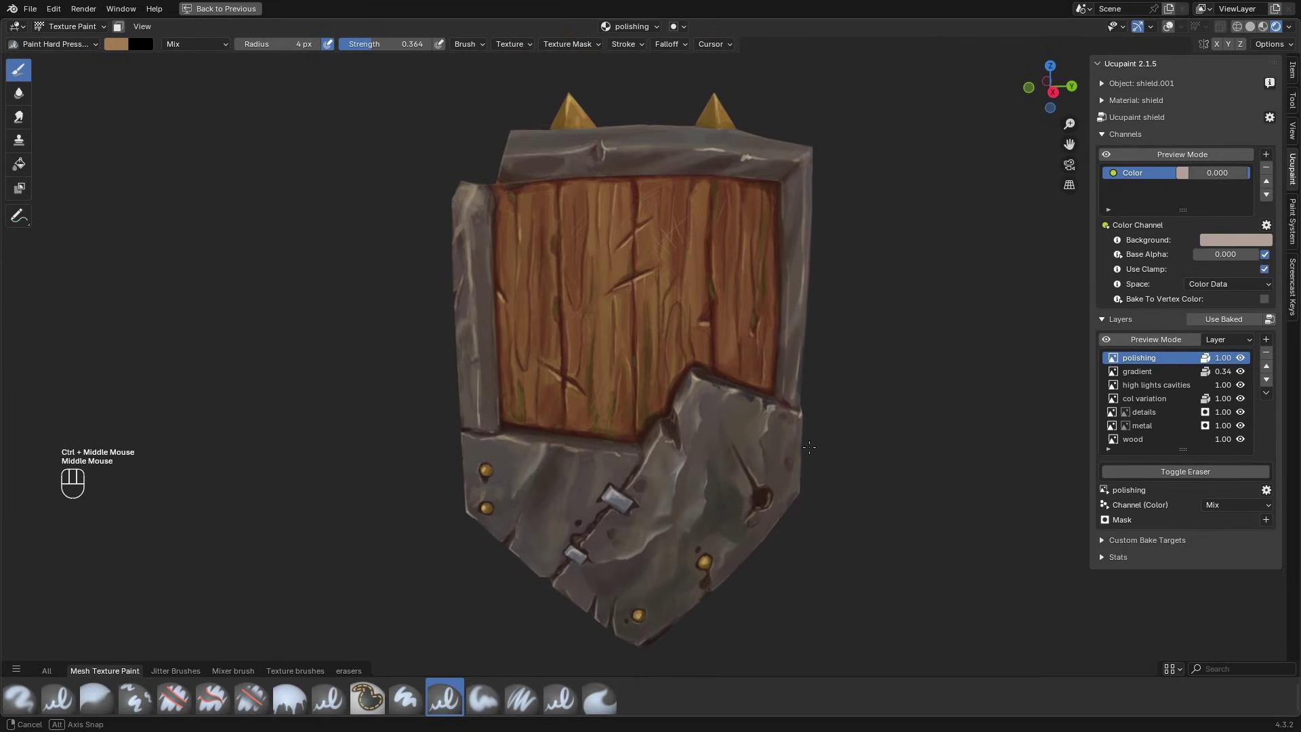
pyautogui.click(1288, 27)
pyautogui.click(1268, 44)
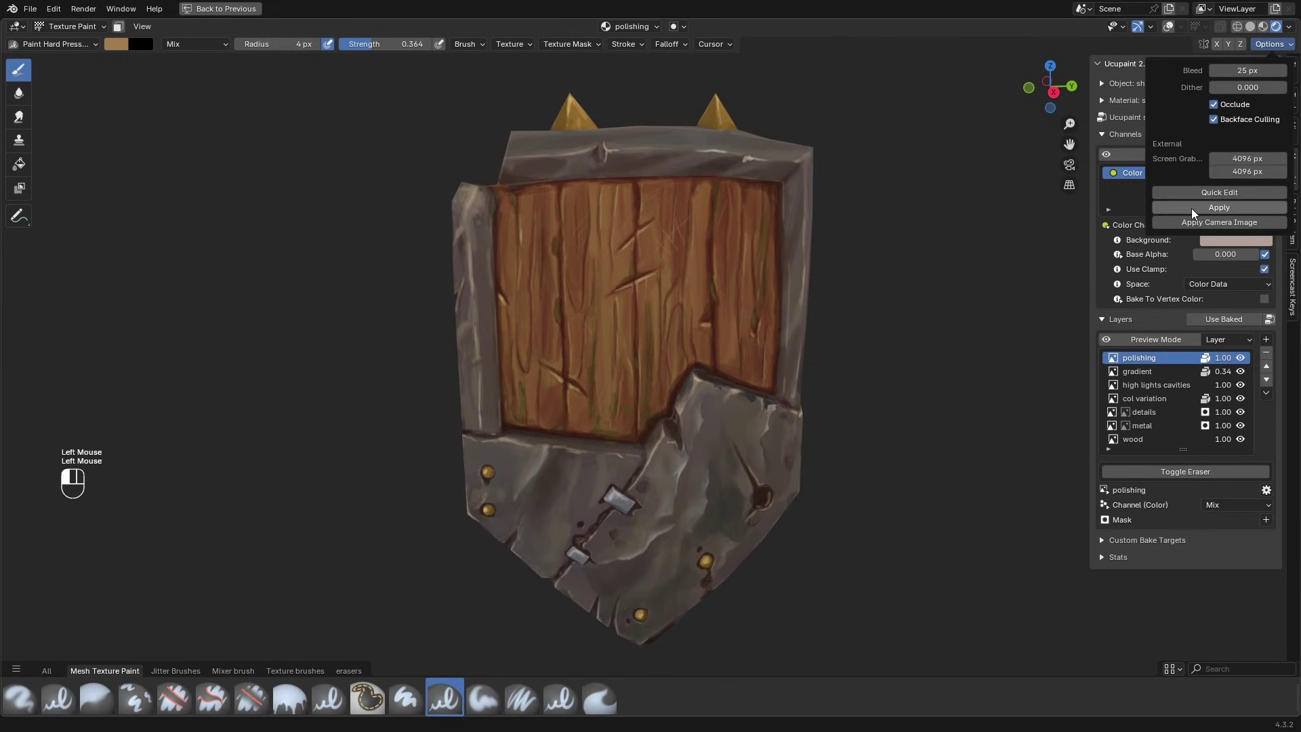
pyautogui.click(1213, 212)
# Step: Reduce the polishing layer's opacity to 0.46, save the blend file and restore the full workspace layout
pyautogui.moveTo(909, 335); pyautogui.dragTo(873, 313, button='middle')
pyautogui.press('q')
pyautogui.click(874, 314)
pyautogui.scroll(-1, 815, 337)
pyautogui.moveTo(874, 441); pyautogui.dragTo(840, 339, button='middle')
pyautogui.scroll(1, 816, 336)
pyautogui.moveTo(1229, 357); pyautogui.dragTo(1217, 357)
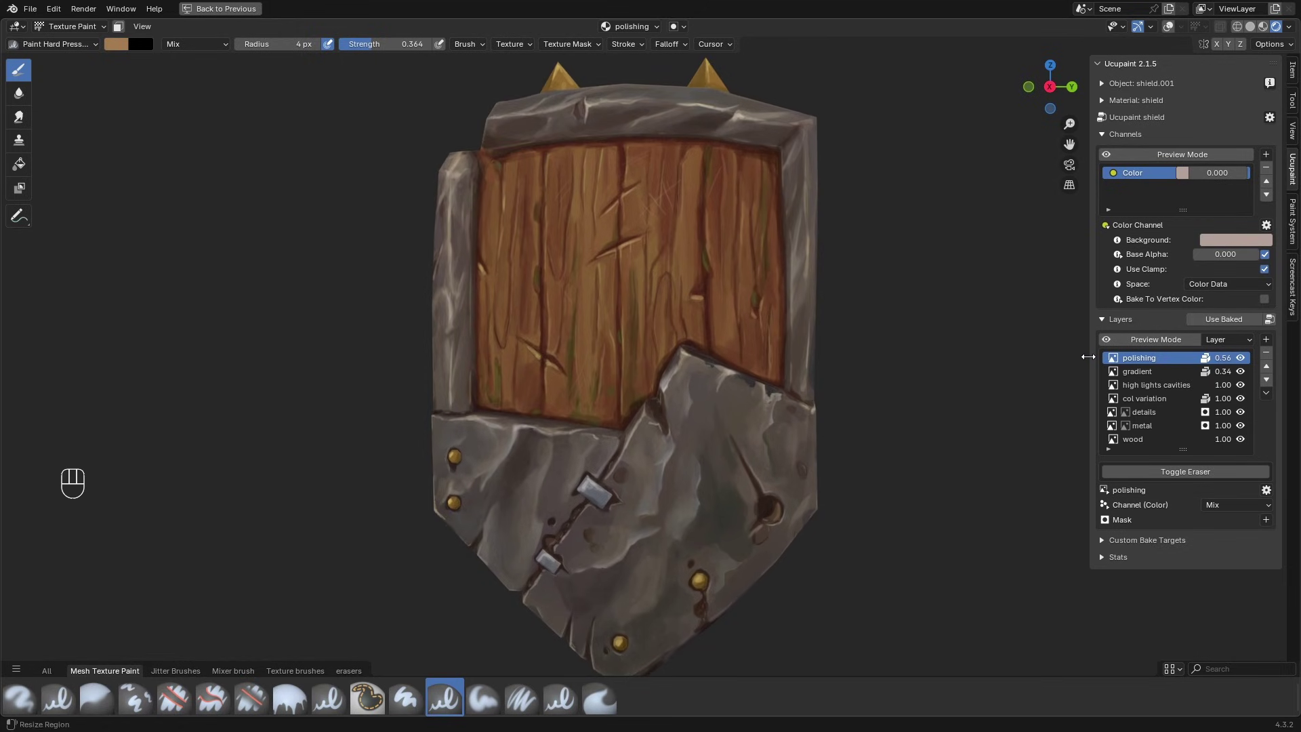
pyautogui.keyDown('ctrl'); pyautogui.moveTo(830, 257); pyautogui.dragTo(817, 309, button='middle'); pyautogui.keyUp('ctrl')
pyautogui.hotkey('ctrl', 's')
pyautogui.hotkey('ctrl', 'space')
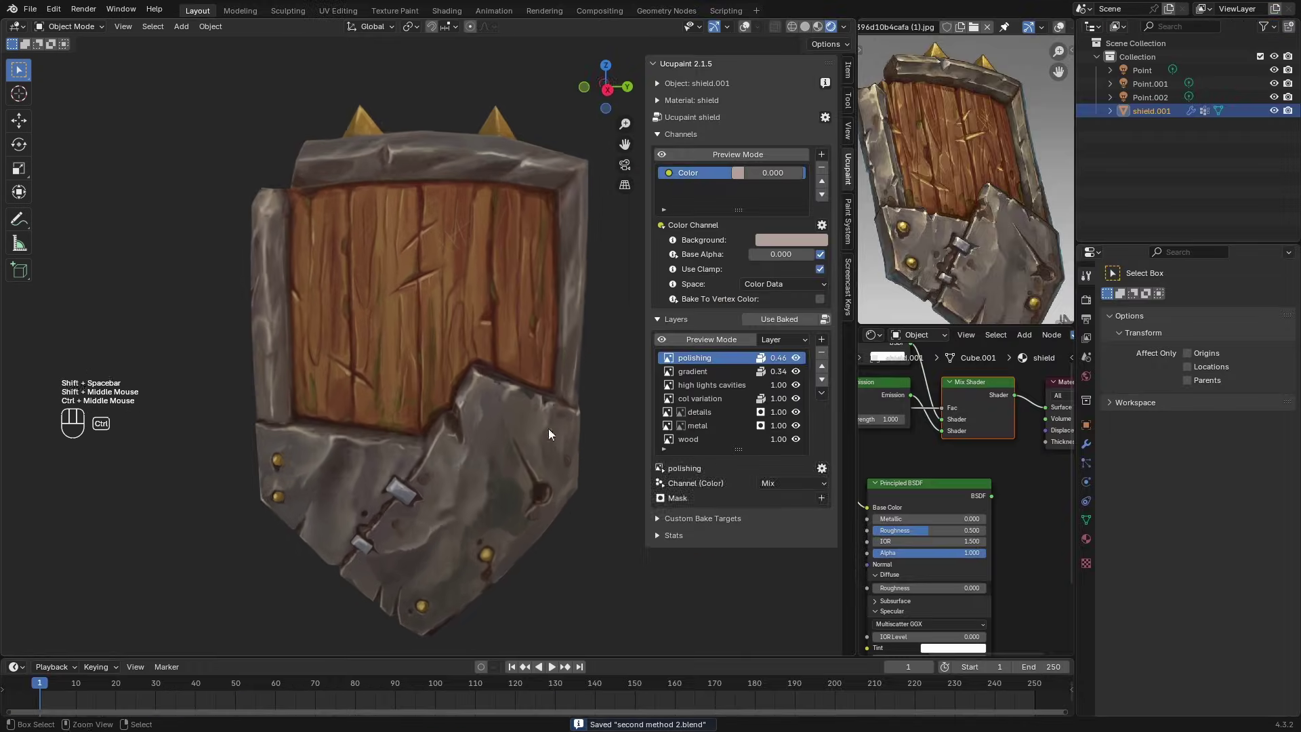
# Step: Hide the polishing, gradient and high lights cavities layers and set the render engine to Cycles
pyautogui.click(796, 358)
pyautogui.click(795, 371)
pyautogui.click(795, 385)
pyautogui.click(1086, 299)
pyautogui.click(1233, 298)
pyautogui.click(1220, 343)
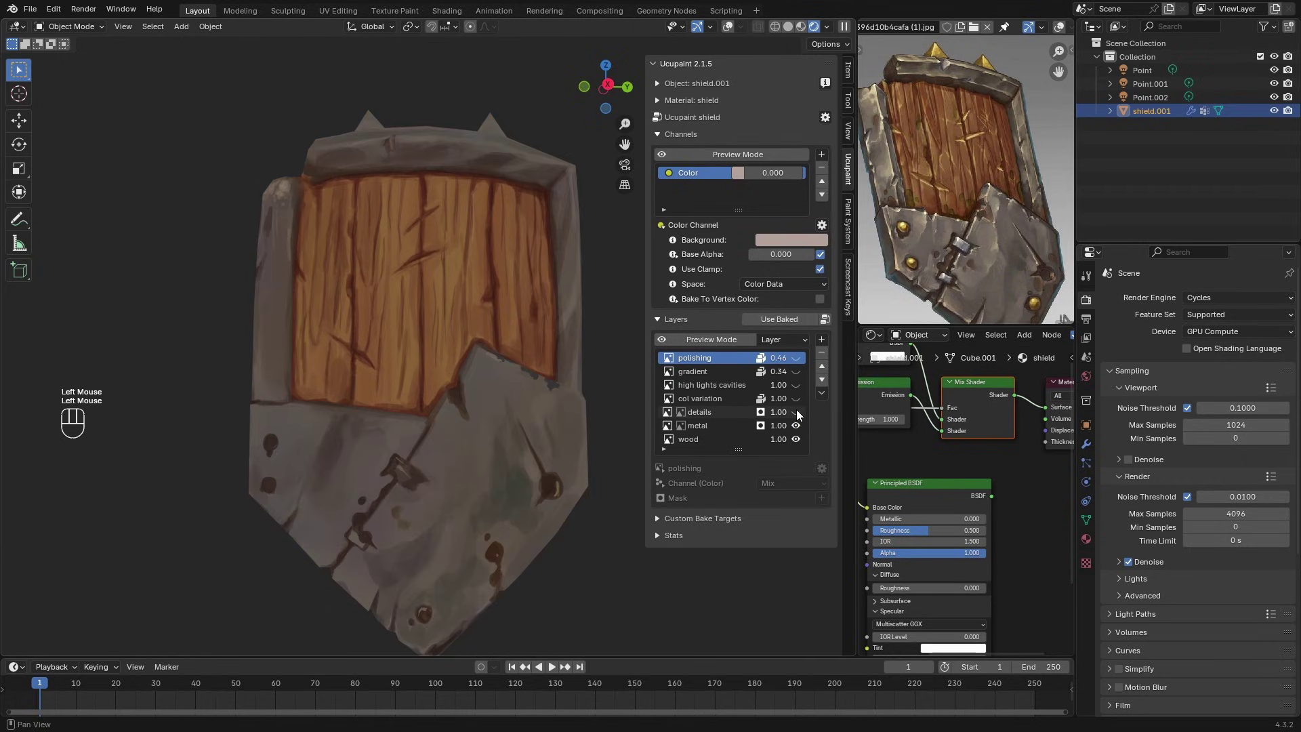
# Step: Show the high lights cavities layer again and move the polishing layer below the gradient layer
pyautogui.click(796, 384)
pyautogui.click(822, 379)
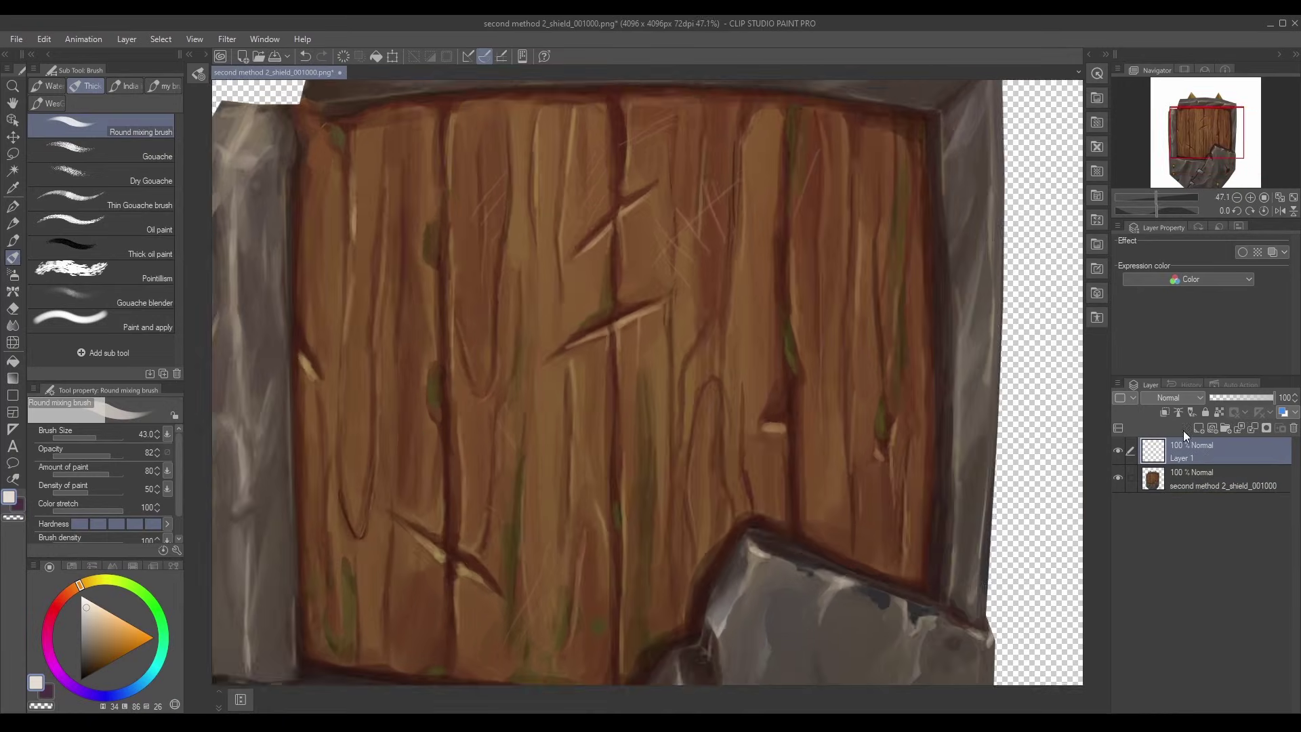
# Step: Paint along the slanted crack in the lower planks with the Mapping pen, using colours sampled from the wood
pyautogui.scroll(5, 525, 398)
pyautogui.press('p')
pyautogui.keyDown('alt'); pyautogui.click(485, 396); pyautogui.keyUp('alt')
pyautogui.moveTo(489, 416); pyautogui.dragTo(543, 459)
pyautogui.keyDown('alt'); pyautogui.click(494, 428); pyautogui.keyUp('alt')
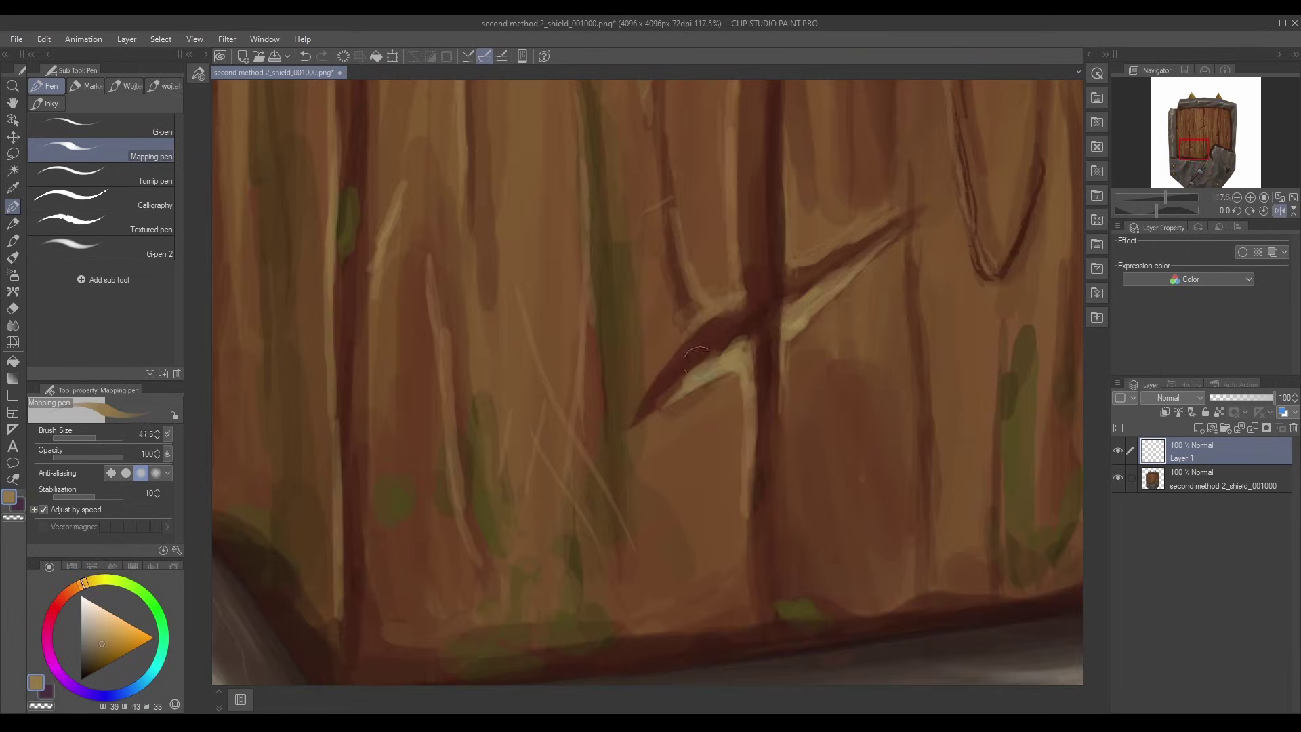
# Step: Sharpen the slanted crack's tapered tip and clean its edges with sampled brown tones
pyautogui.keyDown('alt'); pyautogui.click(699, 369); pyautogui.keyUp('alt')
pyautogui.keyDown('alt'); pyautogui.click(649, 412); pyautogui.keyUp('alt')
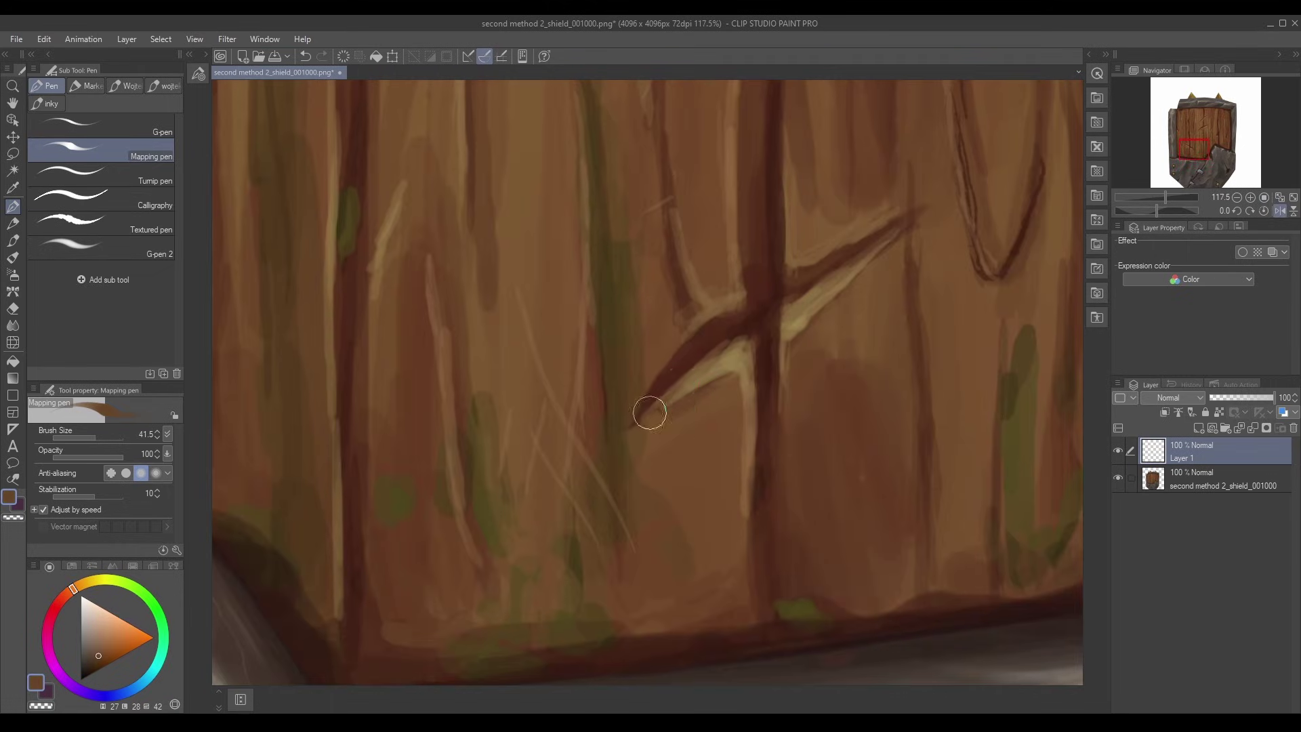
pyautogui.keyDown('alt'); pyautogui.click(720, 351); pyautogui.keyUp('alt')
pyautogui.moveTo(731, 349); pyautogui.dragTo(657, 398)
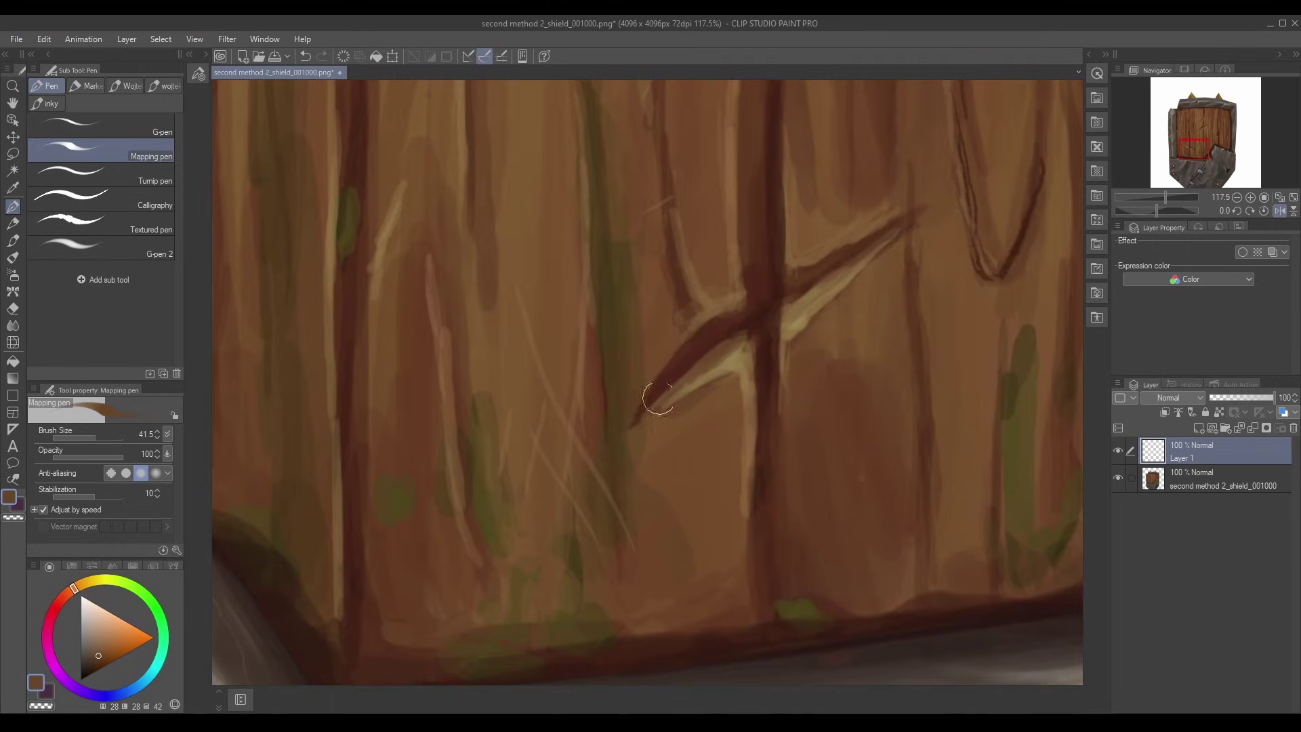
pyautogui.keyDown('alt'); pyautogui.click(688, 313); pyautogui.keyUp('alt')
pyautogui.keyDown('alt'); pyautogui.click(727, 309); pyautogui.keyUp('alt')
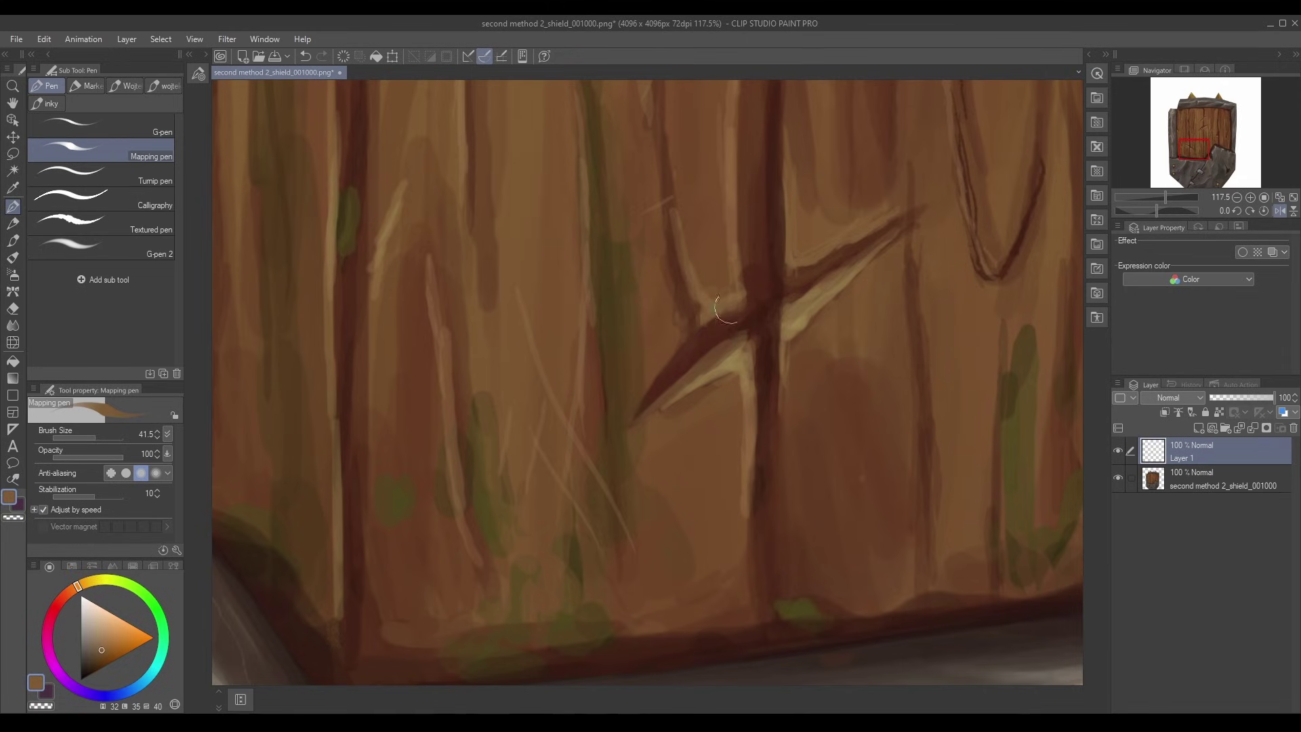
# Step: Flip the canvas view horizontally and keep refining the wood details with strokes in colours sampled from the planks
pyautogui.moveTo(726, 234)
pyautogui.mouseDown()
pyautogui.moveTo(658, 295)
pyautogui.moveTo(610, 302)
pyautogui.moveTo(630, 305)
pyautogui.mouseUp()
pyautogui.press('h')
pyautogui.keyDown('alt'); pyautogui.click(739, 401); pyautogui.keyUp('alt')
pyautogui.moveTo(779, 230); pyautogui.dragTo(711, 442)
pyautogui.keyDown('alt'); pyautogui.click(727, 437); pyautogui.keyUp('alt')
pyautogui.moveTo(701, 503); pyautogui.dragTo(616, 439)
pyautogui.keyDown('alt'); pyautogui.click(645, 339); pyautogui.keyUp('alt')
pyautogui.keyDown('alt'); pyautogui.click(705, 340); pyautogui.keyUp('alt')
pyautogui.moveTo(645, 342)
pyautogui.mouseDown()
pyautogui.moveTo(708, 324)
pyautogui.moveTo(656, 359)
pyautogui.mouseUp()
pyautogui.keyDown('alt'); pyautogui.click(657, 362); pyautogui.keyUp('alt')
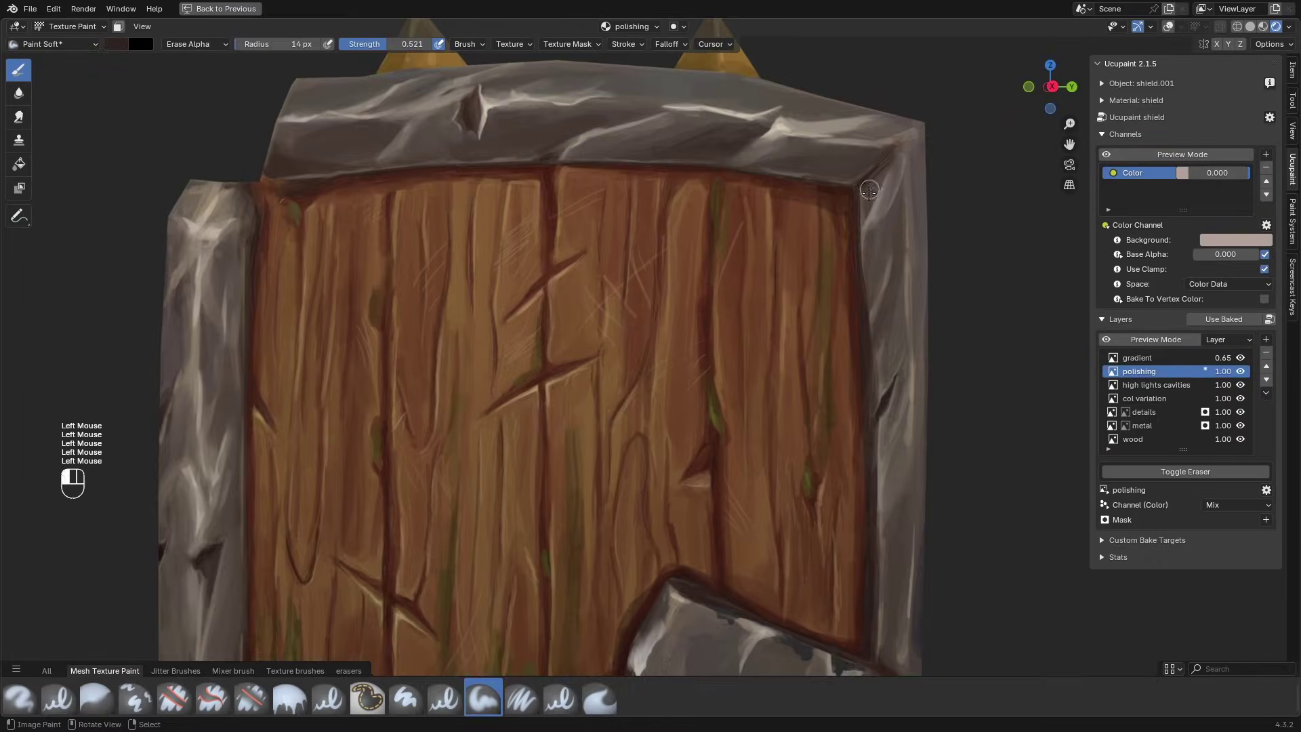
pyautogui.keyDown('ctrl'); pyautogui.moveTo(488, 406); pyautogui.dragTo(488, 440, button='middle'); pyautogui.keyUp('ctrl')
pyautogui.moveTo(488, 440); pyautogui.dragTo(488, 528, button='middle')
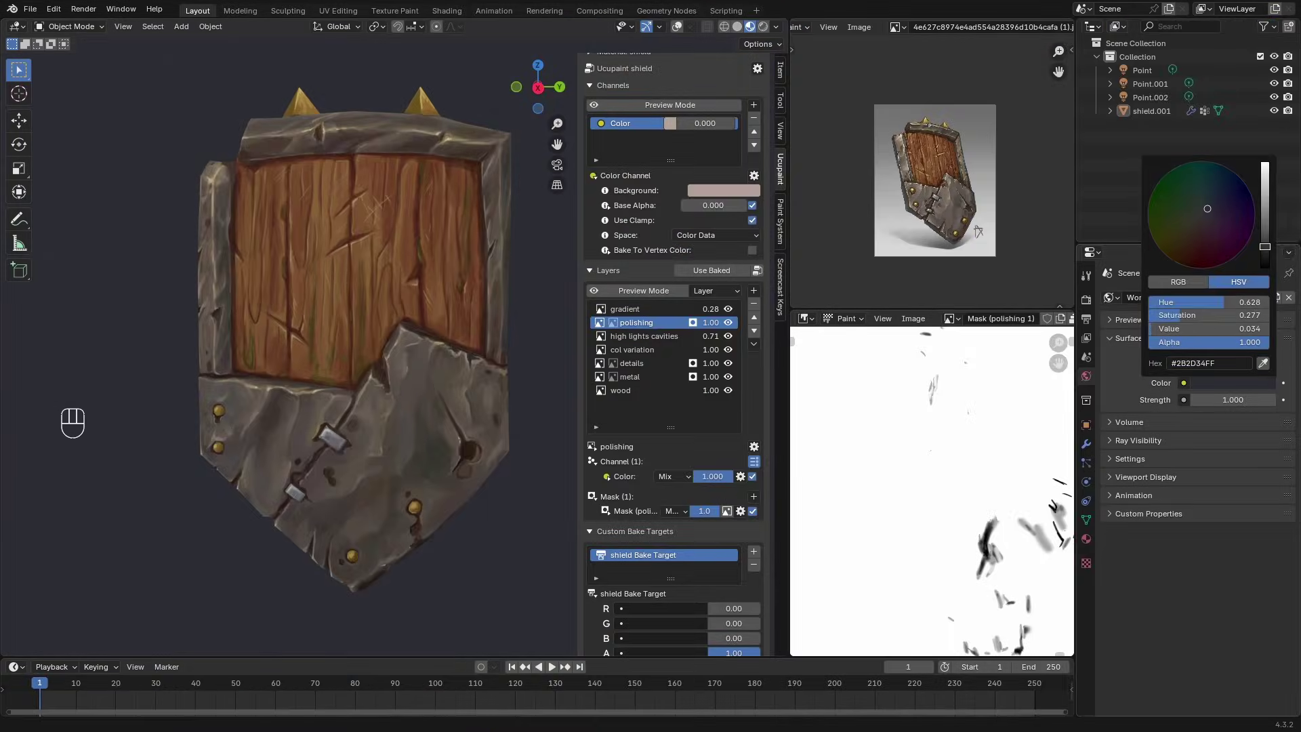
# Step: Save the blend file and place a linked duplicate of the shield beside it, about 2.66 m along Y
pyautogui.moveTo(429, 426); pyautogui.dragTo(140, 458, button='middle')
pyautogui.hotkey('ctrl', 's')
pyautogui.rightClick(344, 427)
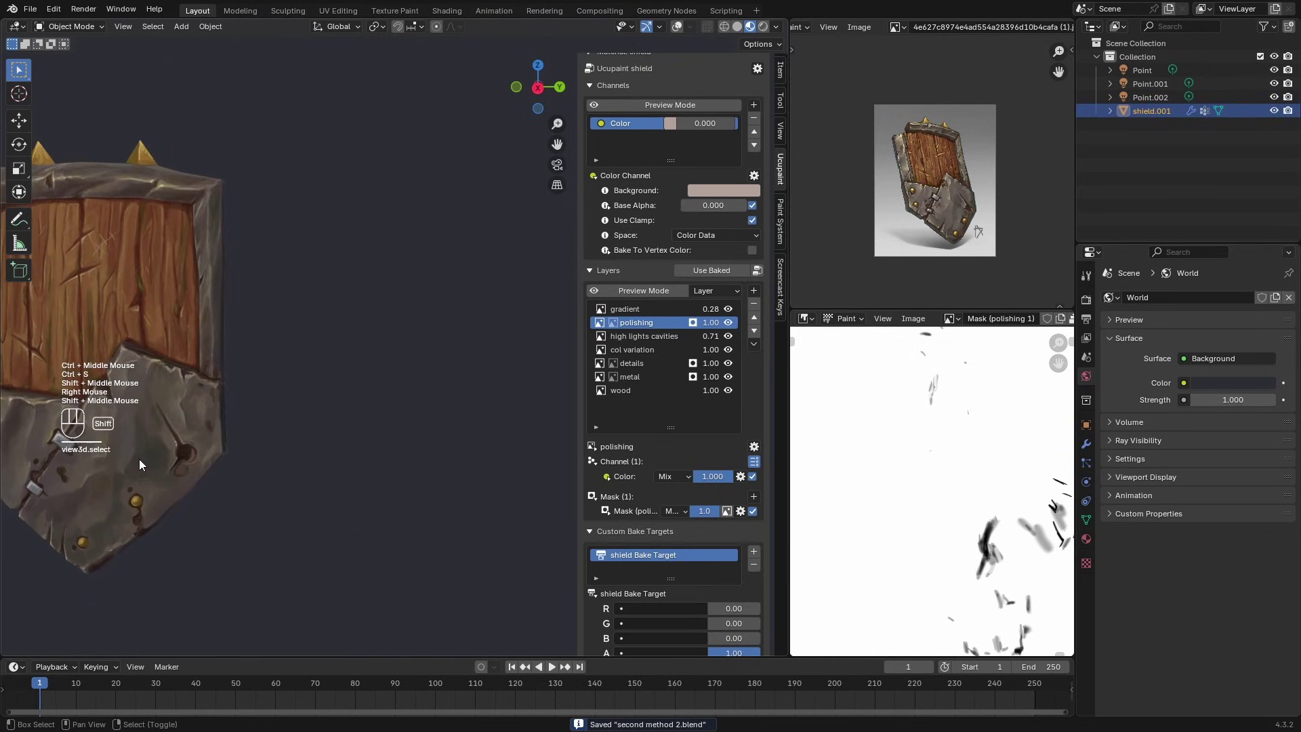
pyautogui.hotkey('alt', 'd')
pyautogui.click(475, 468)
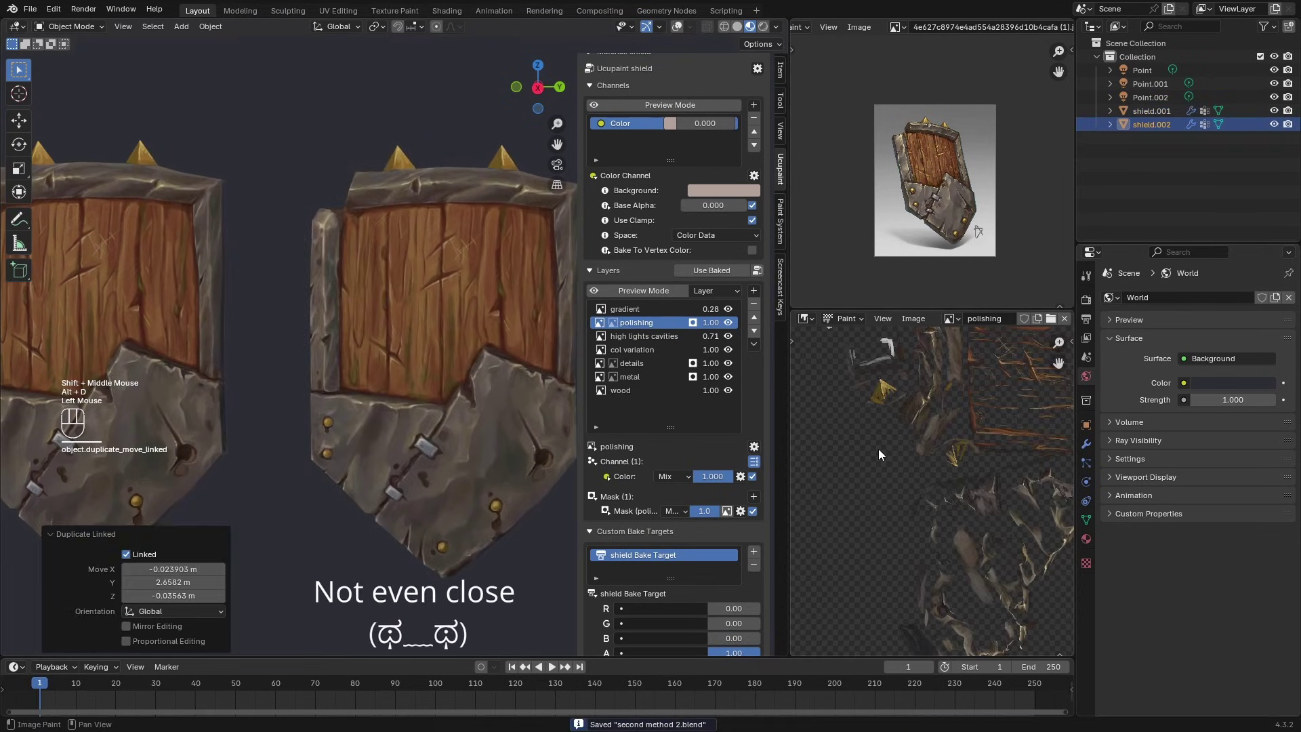
# Step: Move the duplicate shield about 0.40 m farther along Y and rotate it into a tilted three-quarter pose, ending with a -10.4° view-axis turn
pyautogui.keyDown('shift'); pyautogui.moveTo(538, 405); pyautogui.dragTo(416, 404, button='middle'); pyautogui.keyUp('shift')
pyautogui.moveTo(416, 403); pyautogui.dragTo(469, 522, button='right')
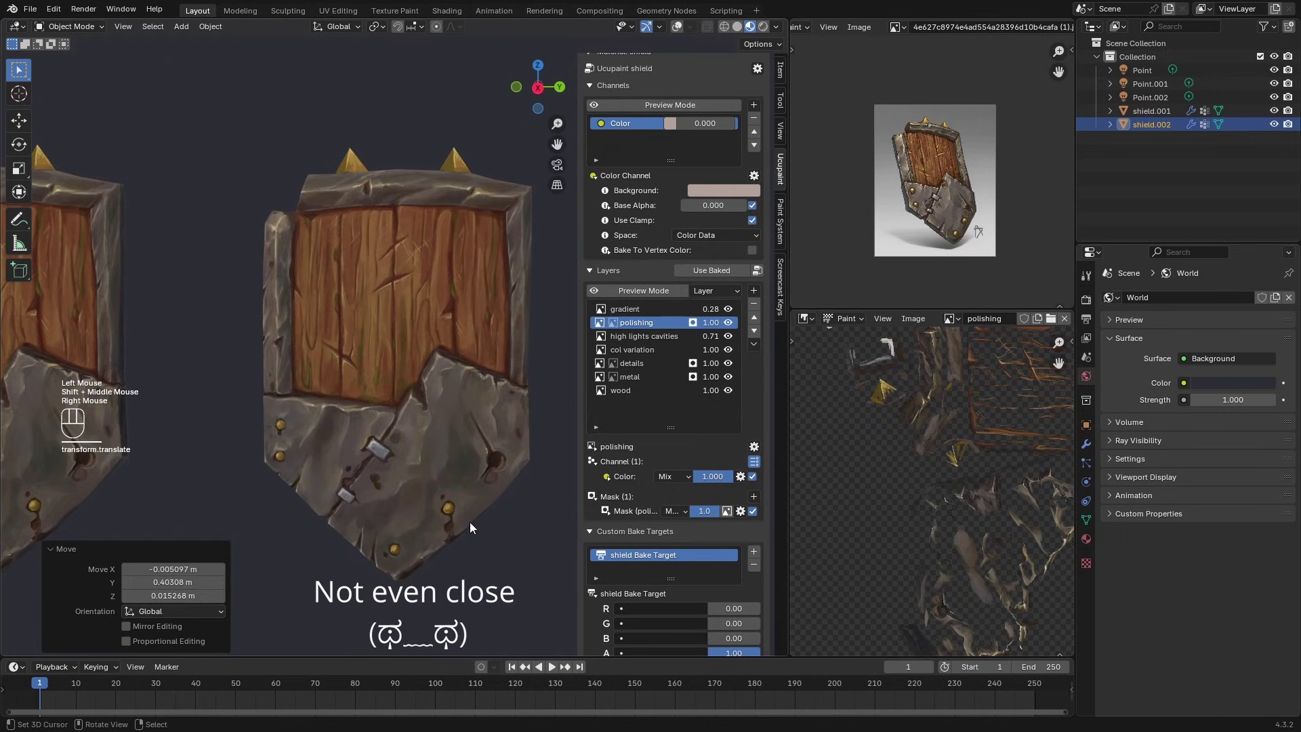
pyautogui.press('r')
pyautogui.press('r')
pyautogui.click(512, 490)
pyautogui.press('r')
pyautogui.click(534, 474)
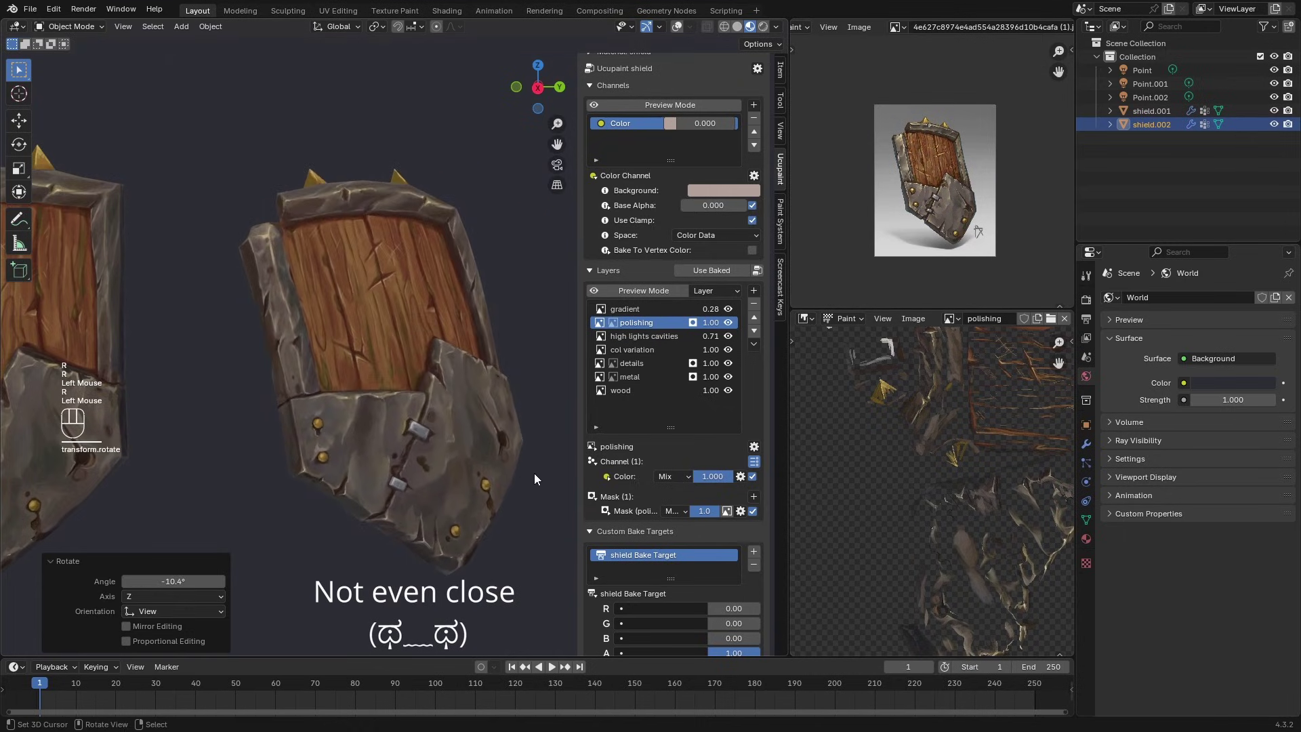
# Step: Examine the tilted duplicate shield up close against the enlarged reference image
pyautogui.scroll(1, 474, 495)
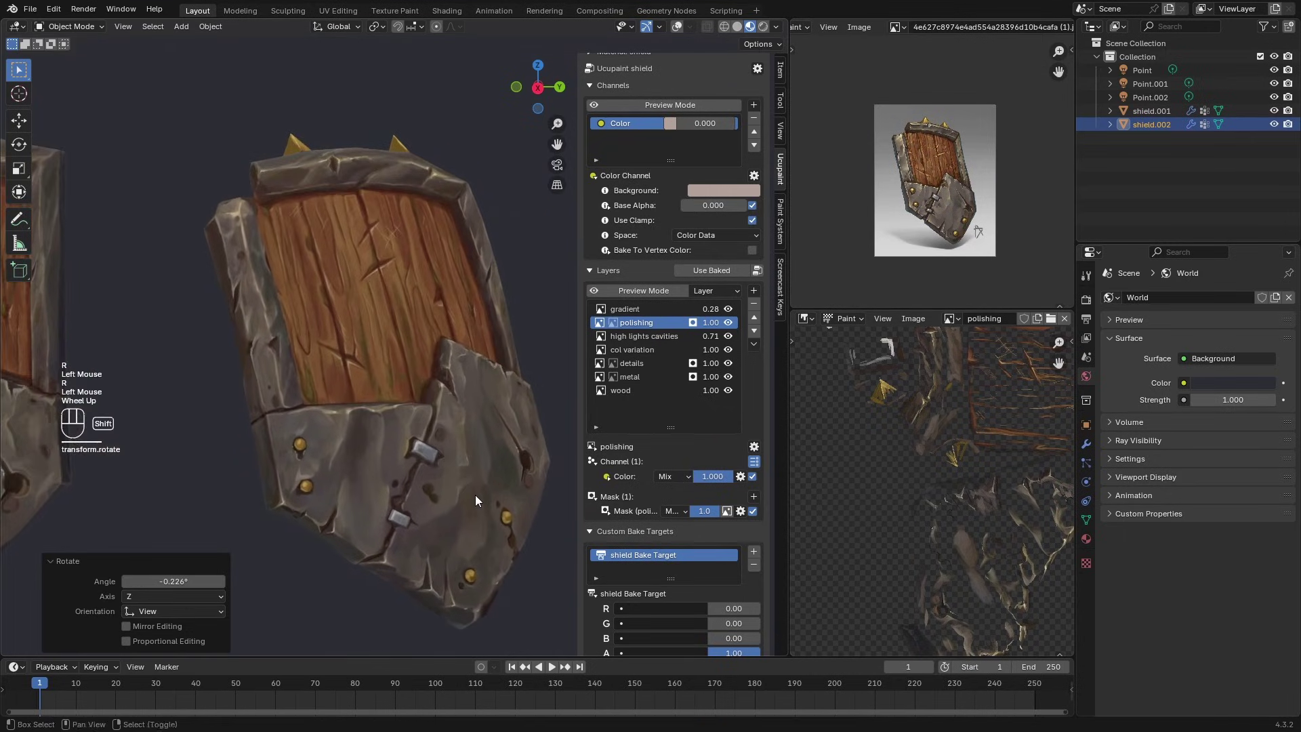
pyautogui.keyDown('shift'); pyautogui.moveTo(474, 494); pyautogui.dragTo(345, 485, button='middle'); pyautogui.keyUp('shift')
pyautogui.scroll(3, 960, 205)
pyautogui.moveTo(969, 244); pyautogui.dragTo(942, 233, button='middle')
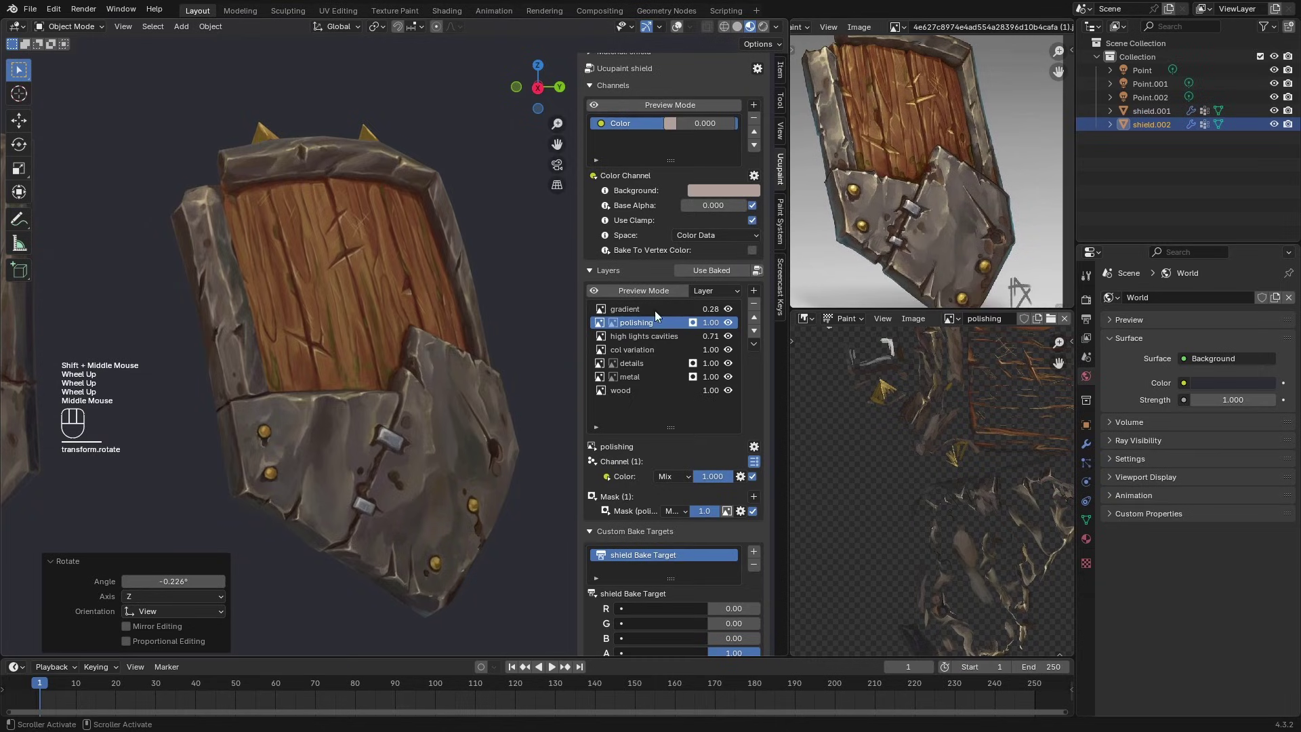
pyautogui.moveTo(413, 409)
pyautogui.mouseDown(button='middle')
pyautogui.moveTo(392, 420)
pyautogui.moveTo(432, 415)
pyautogui.moveTo(432, 401)
pyautogui.moveTo(435, 414)
pyautogui.mouseUp(button='middle')
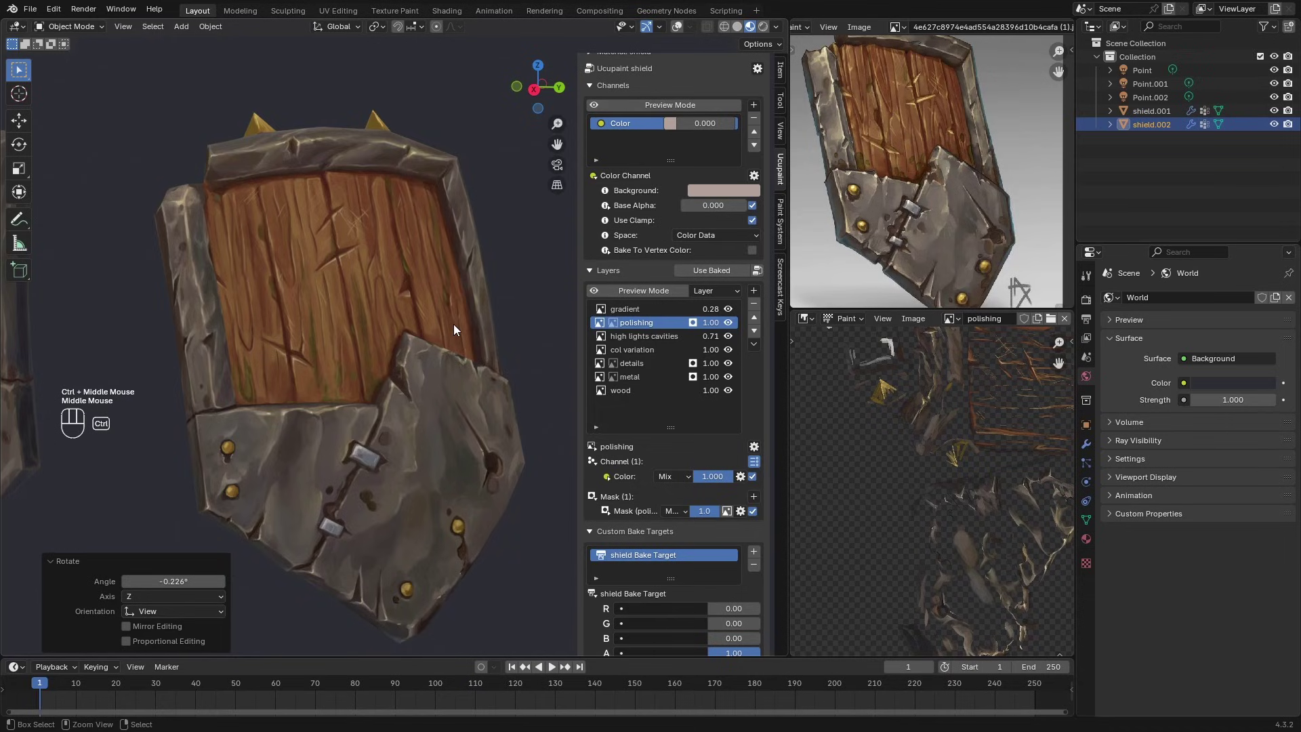
pyautogui.keyDown('ctrl'); pyautogui.moveTo(453, 327); pyautogui.dragTo(456, 420, button='middle'); pyautogui.keyUp('ctrl')
pyautogui.moveTo(258, 423)
pyautogui.keyDown('shift'); pyautogui.mouseDown(button='middle')
pyautogui.moveTo(454, 425)
pyautogui.moveTo(495, 413)
pyautogui.mouseUp(button='middle'); pyautogui.keyUp('shift')
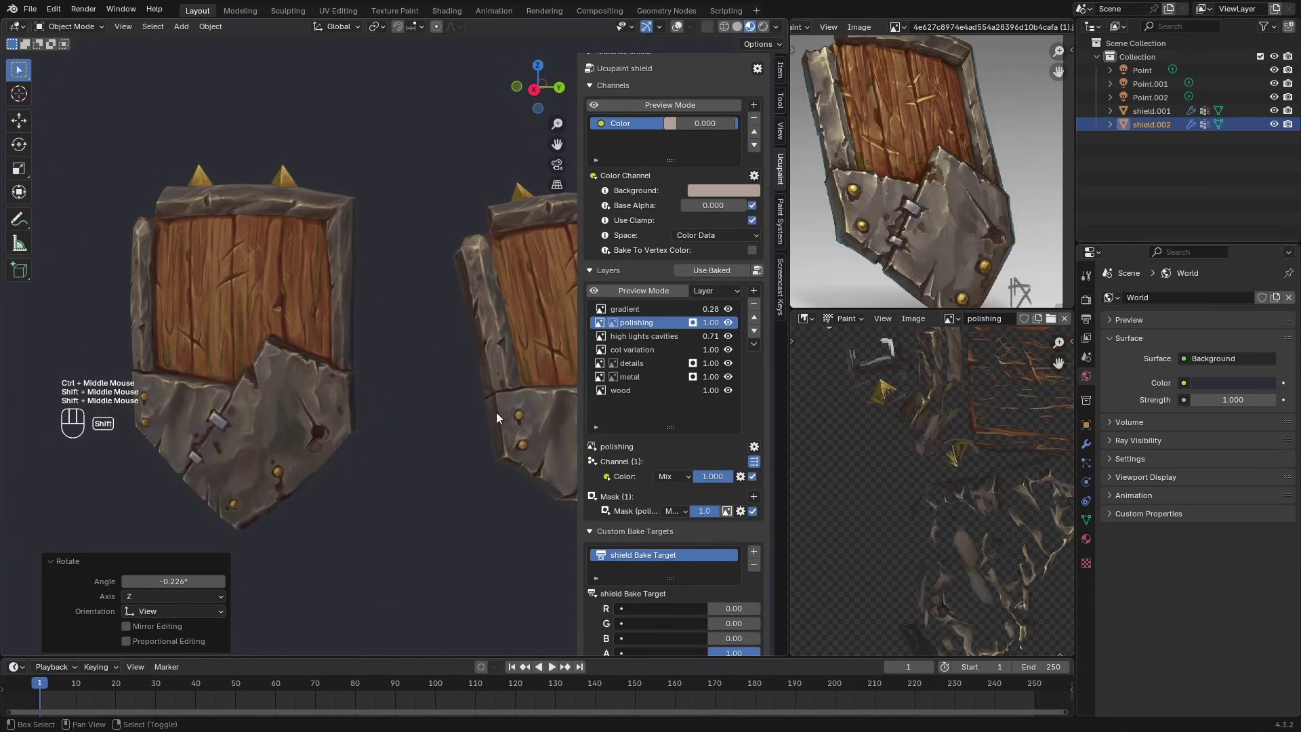
# Step: Delete the tilted duplicate shield, select the original shield and save the blend file
pyautogui.rightClick(496, 412)
pyautogui.press('x')
pyautogui.click(450, 401)
pyautogui.rightClick(296, 404)
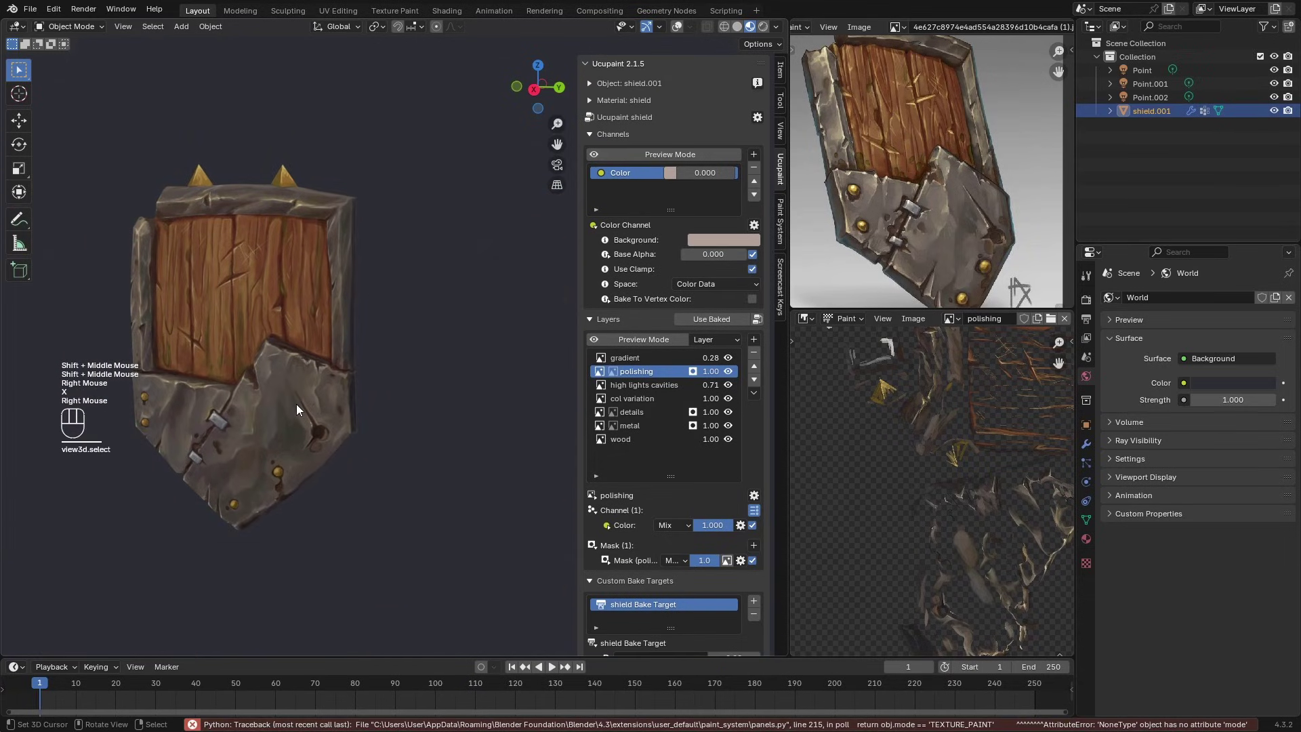
pyautogui.hotkey('ctrl', 's')
# Step: Check the remaining shield and its whole polishing texture beside the reference, and save the blend file again
pyautogui.keyDown('ctrl'); pyautogui.moveTo(291, 410); pyautogui.dragTo(303, 431, button='middle'); pyautogui.keyUp('ctrl')
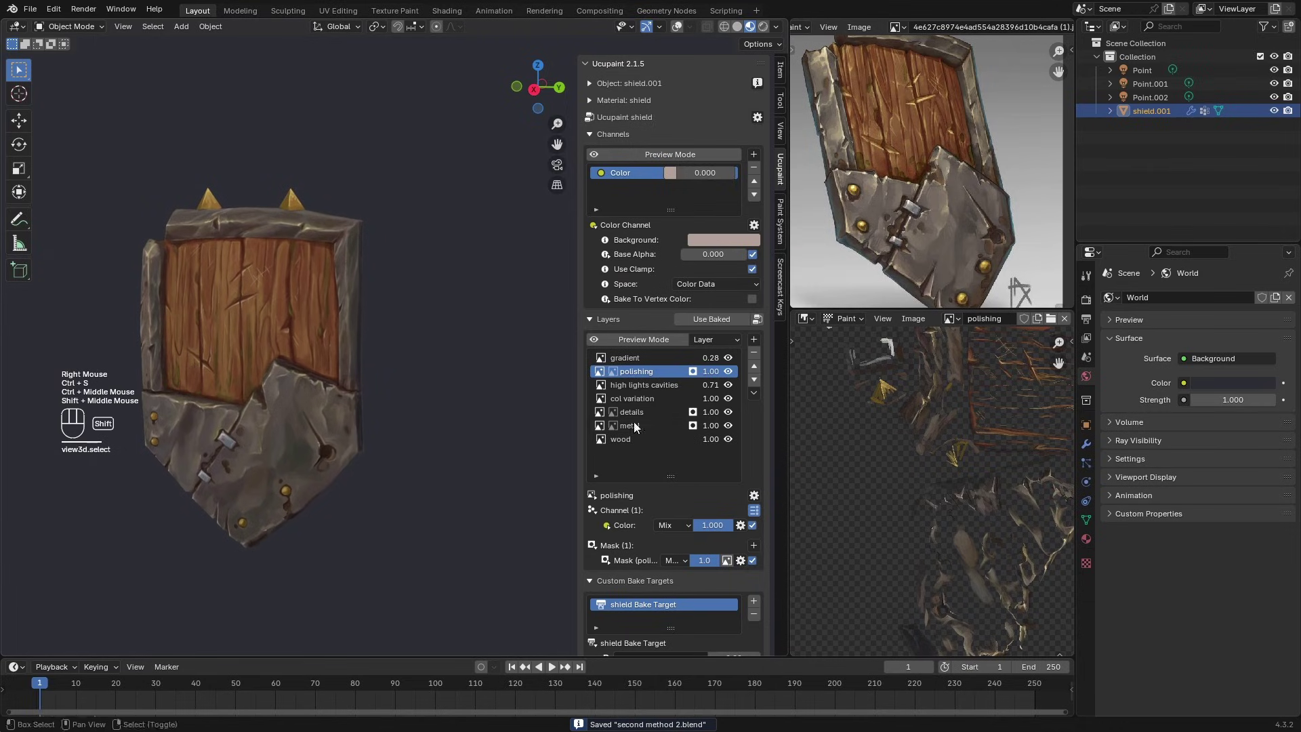
pyautogui.scroll(-2, 994, 442)
pyautogui.moveTo(989, 461); pyautogui.dragTo(986, 440, button='middle')
pyautogui.scroll(2, 344, 361)
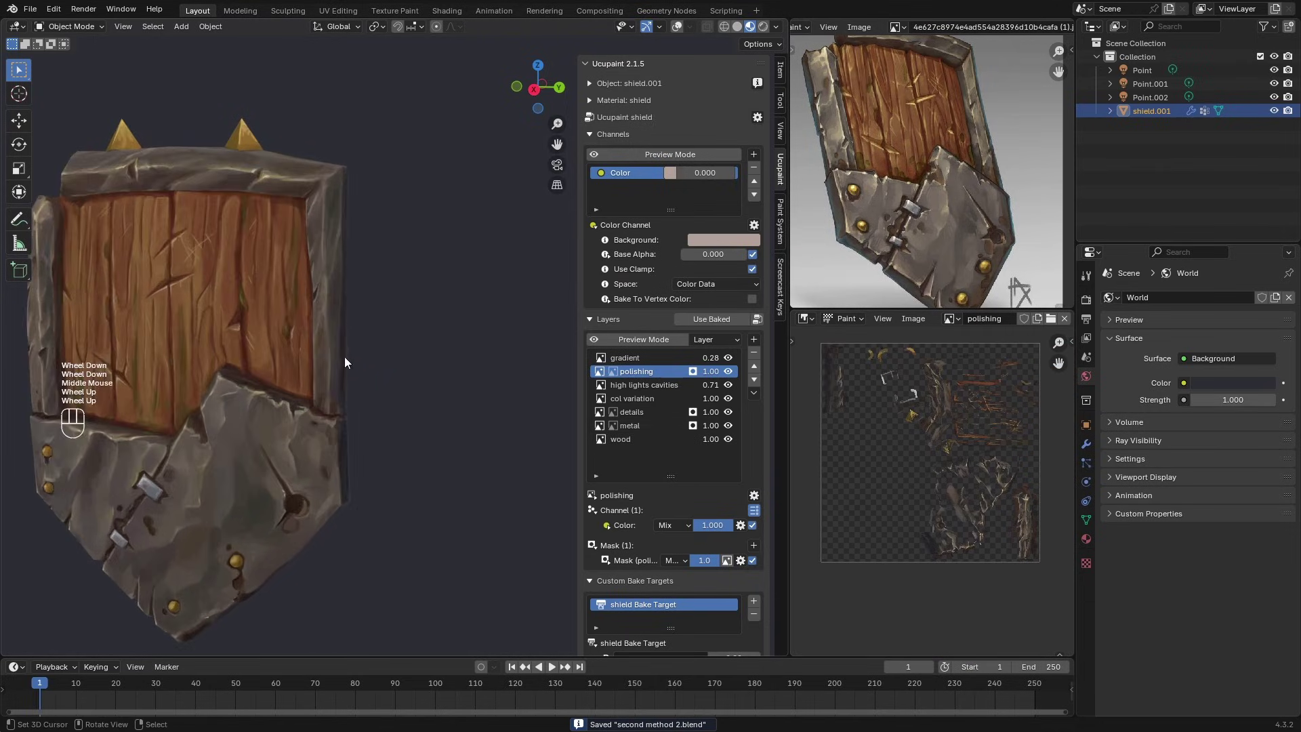
pyautogui.keyDown('shift'); pyautogui.moveTo(344, 356); pyautogui.dragTo(493, 383, button='middle'); pyautogui.keyUp('shift')
pyautogui.scroll(1, 503, 376)
pyautogui.hotkey('ctrl', 's')
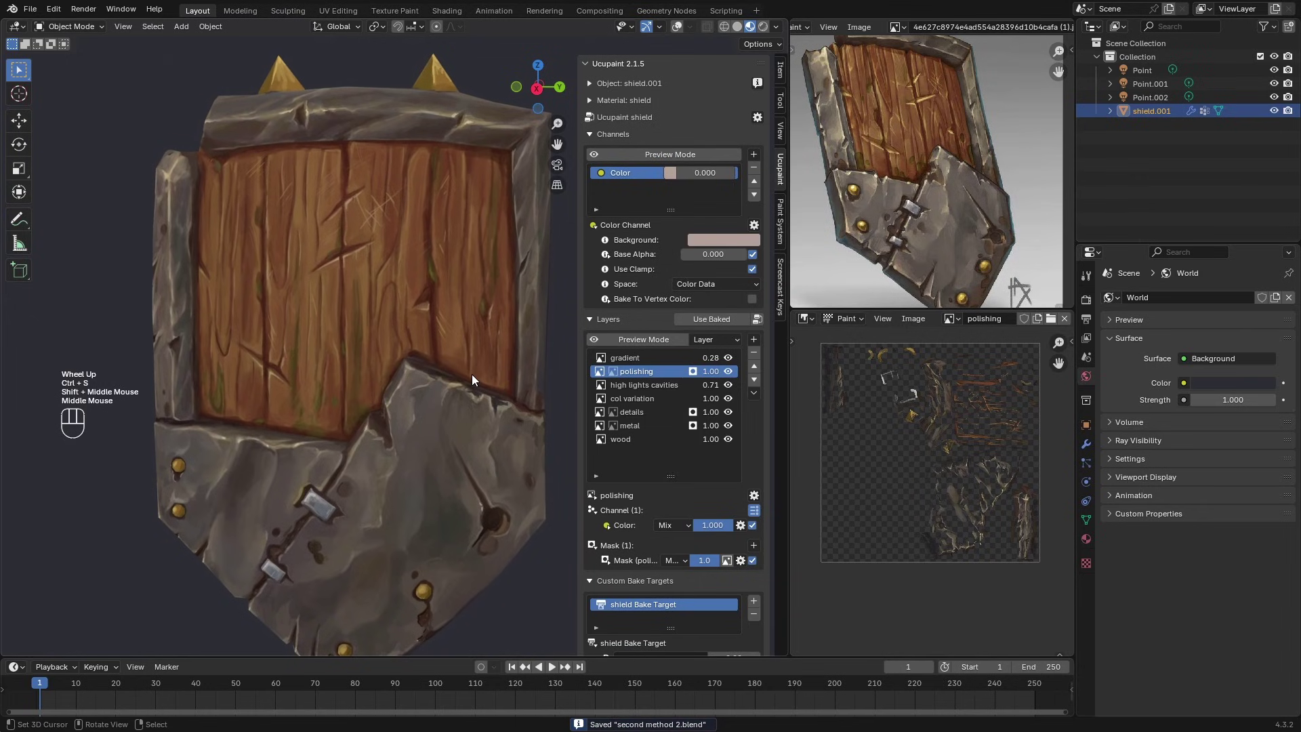
# Step: Show the viewport overlays with mesh statistics and inspect the gradient layer's texture alongside the shield
pyautogui.hotkey('shift', 'alt', 'z')
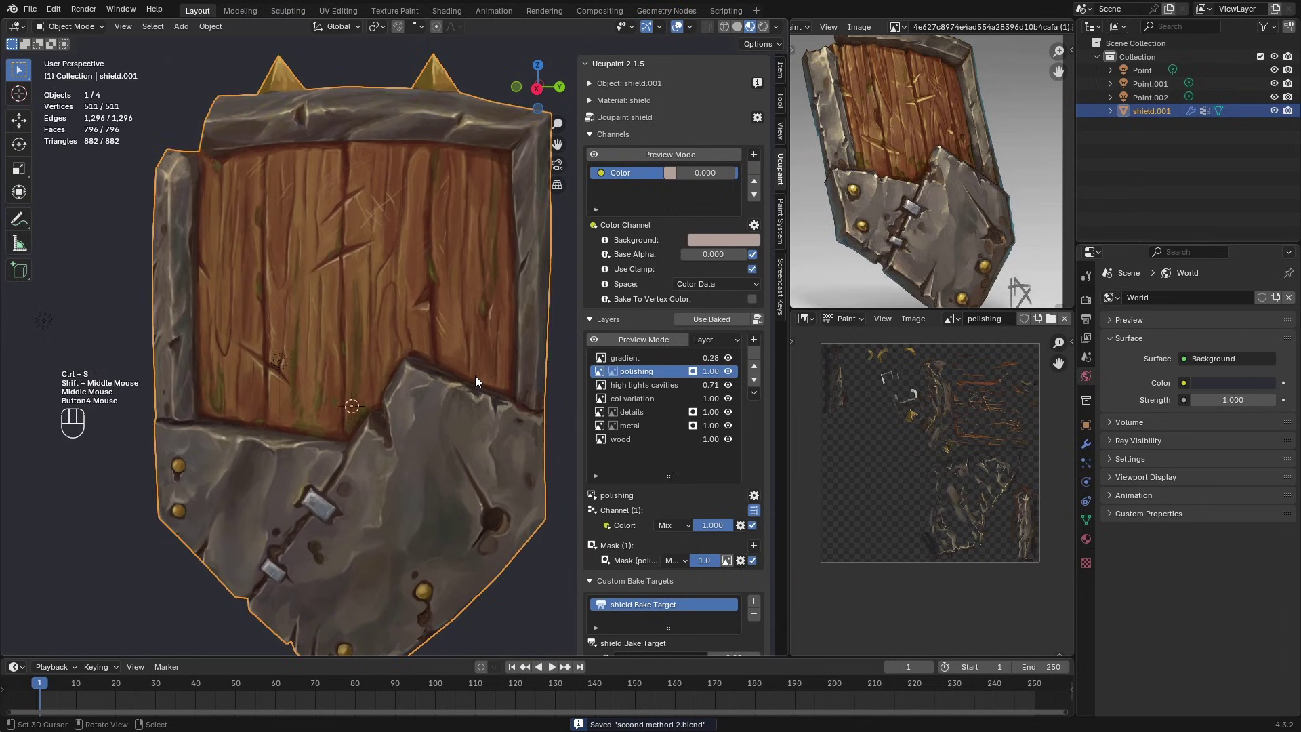
pyautogui.click(754, 226)
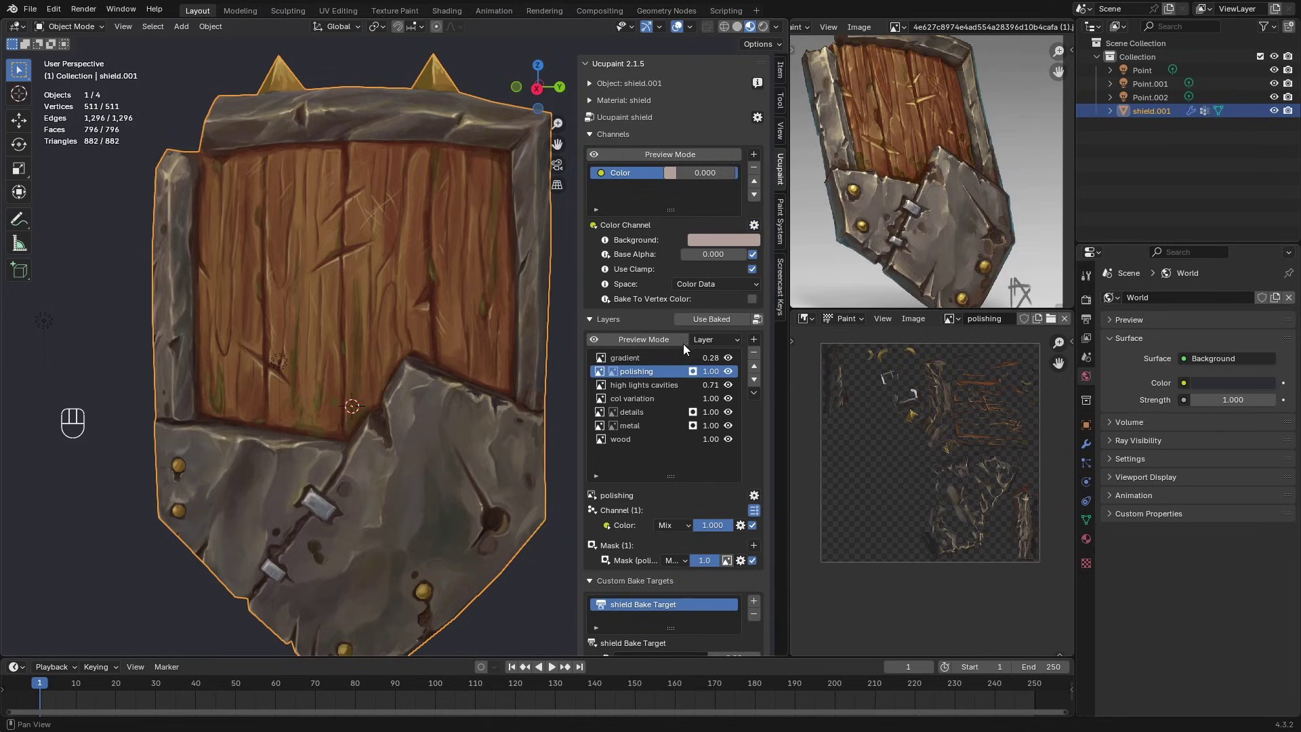
pyautogui.click(652, 359)
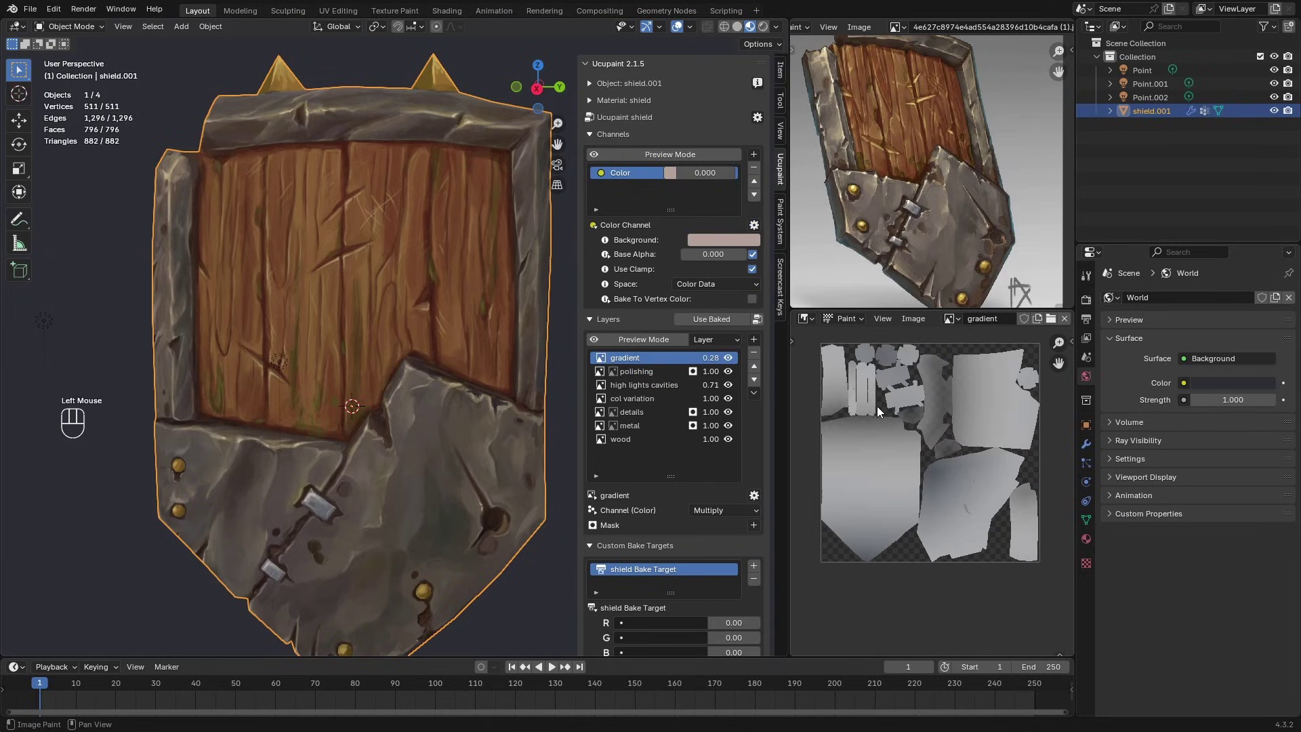
pyautogui.scroll(1, 878, 411)
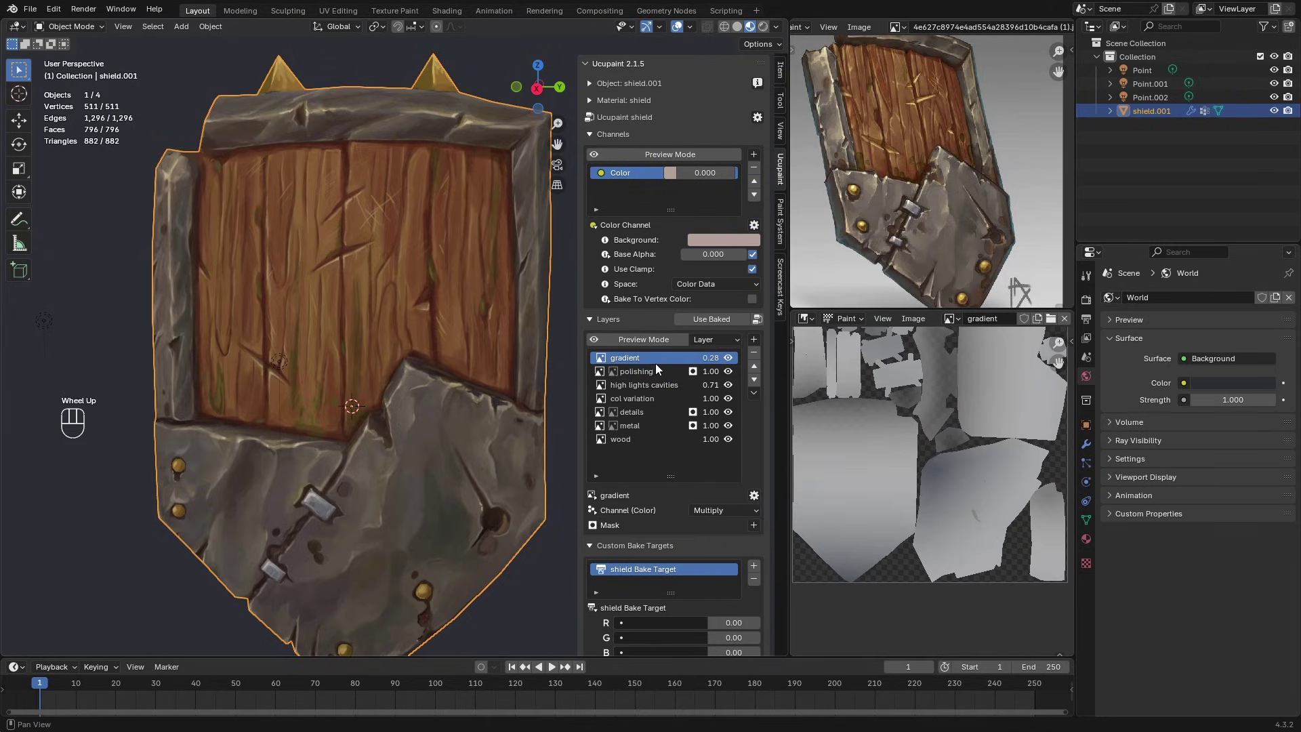
pyautogui.scroll(-1, 502, 456)
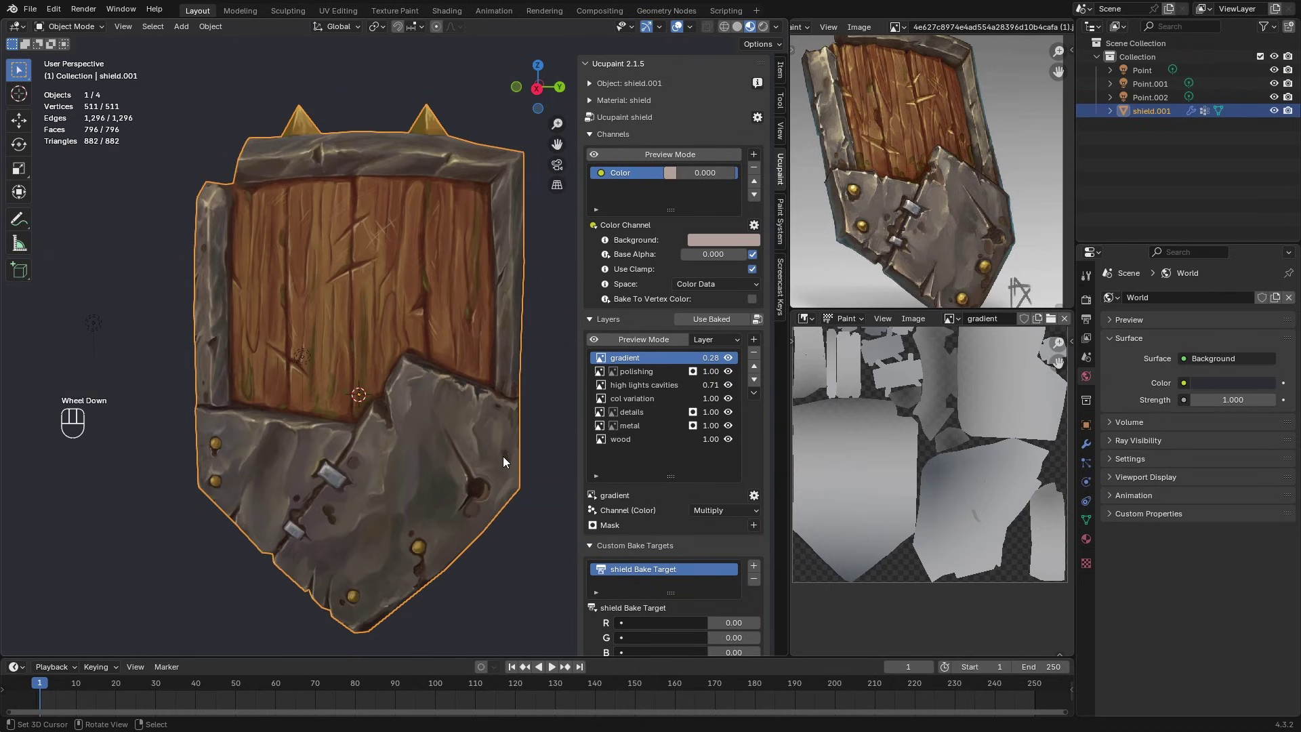
pyautogui.moveTo(503, 457); pyautogui.dragTo(503, 445, button='middle')
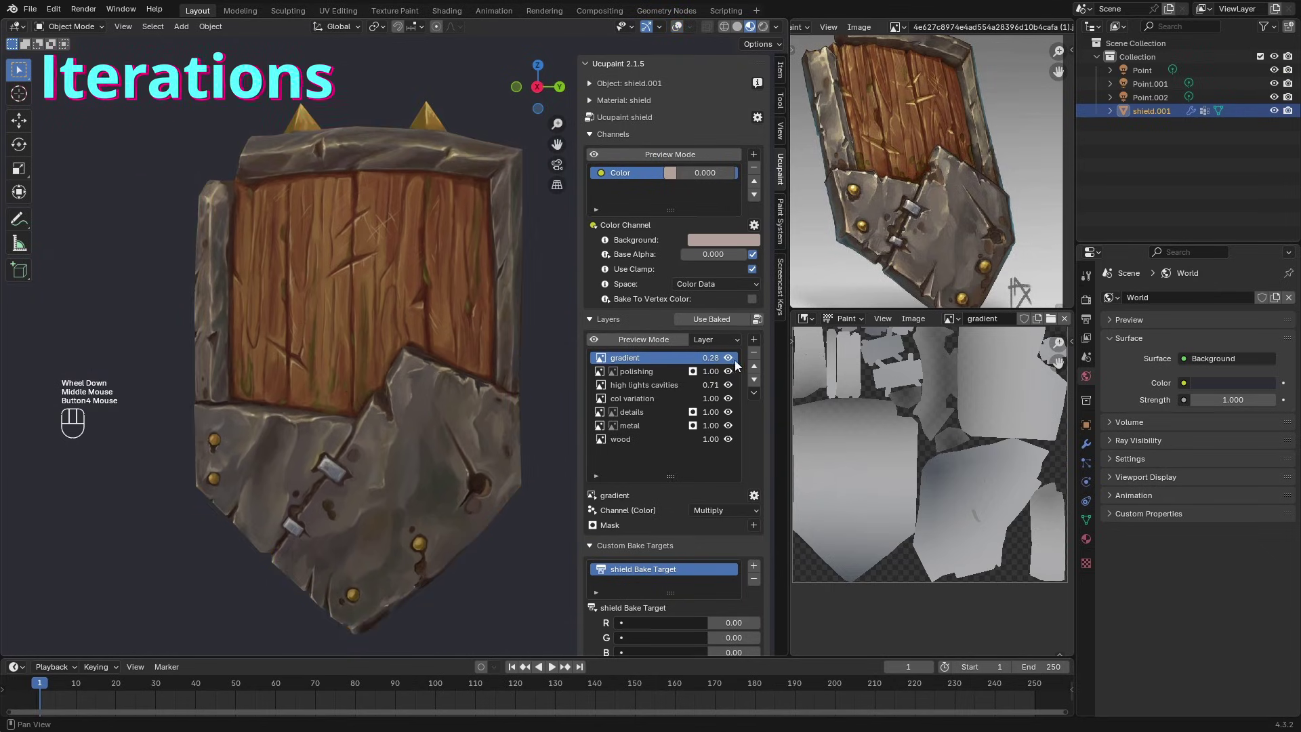
# Step: Switch the viewport to rendered shading and hide every paint layer from gradient down to wood
pyautogui.click(764, 27)
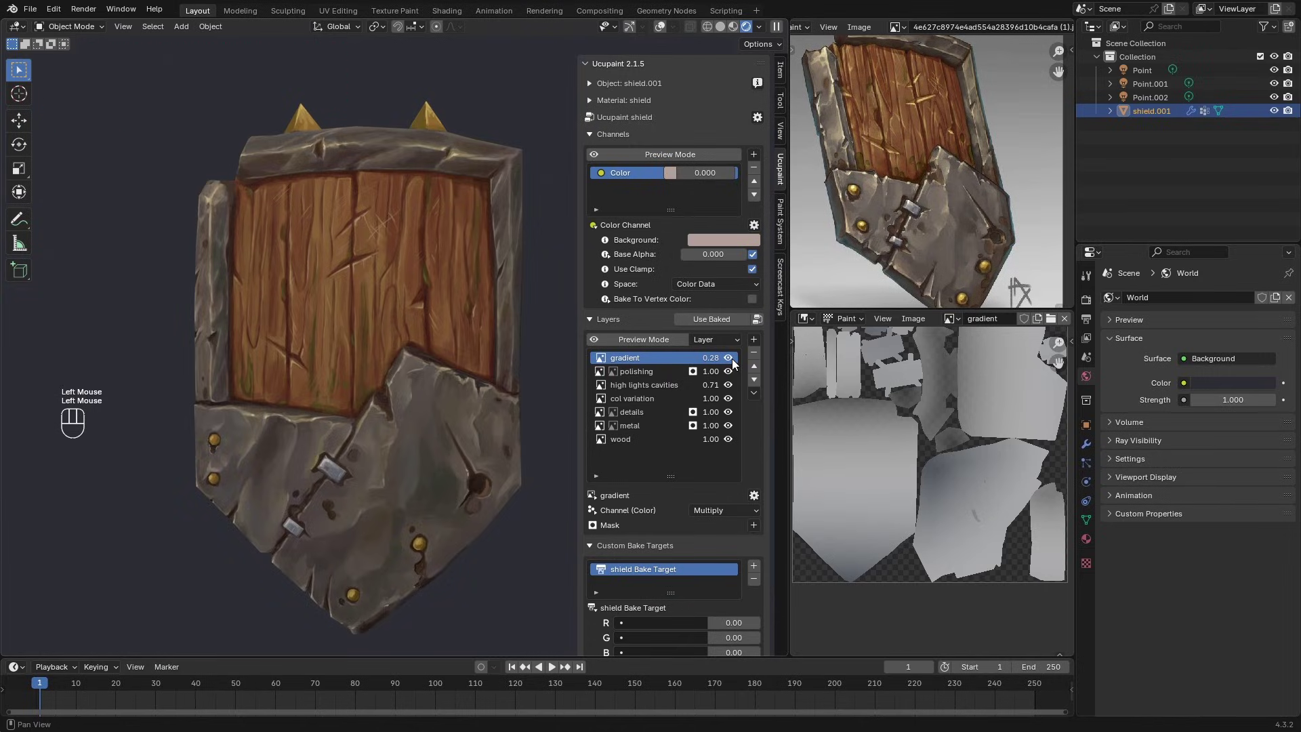
pyautogui.moveTo(728, 357); pyautogui.dragTo(731, 434)
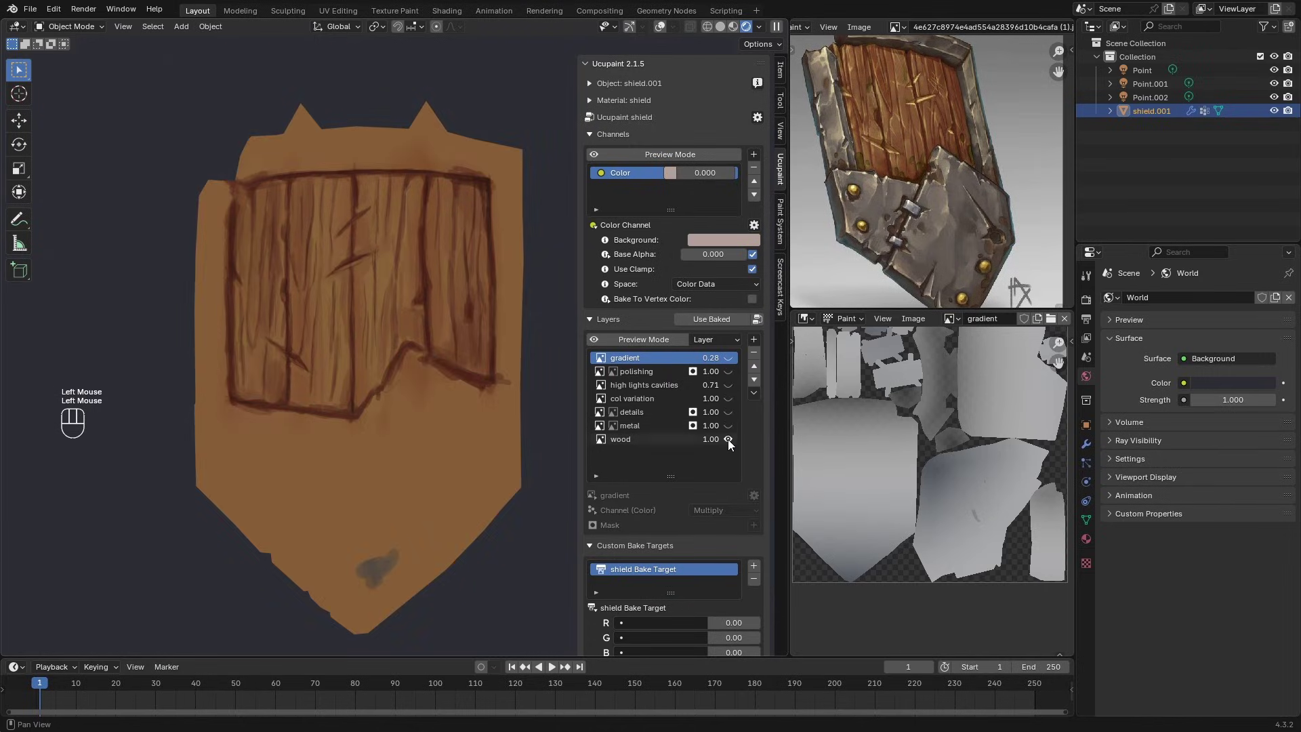
pyautogui.click(729, 441)
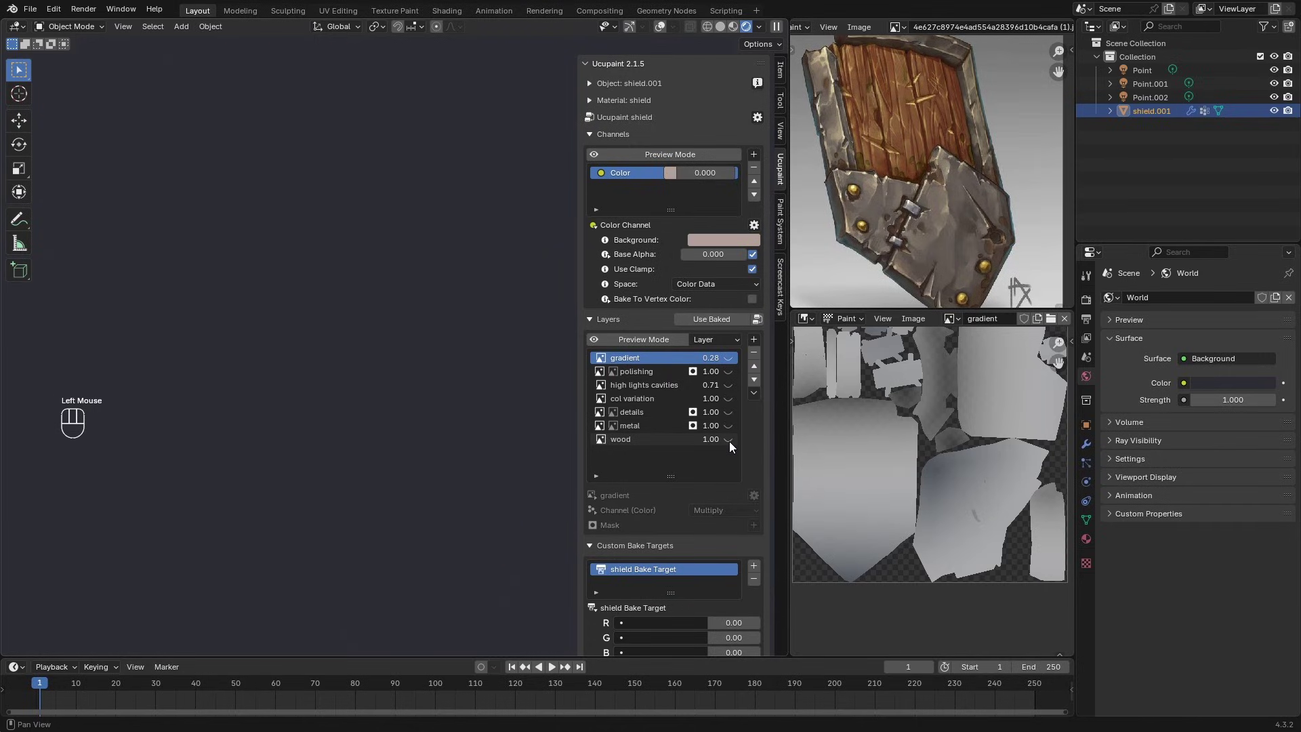
# Step: Disable the Color channel's alpha and collapse the custom bake target settings
pyautogui.click(752, 254)
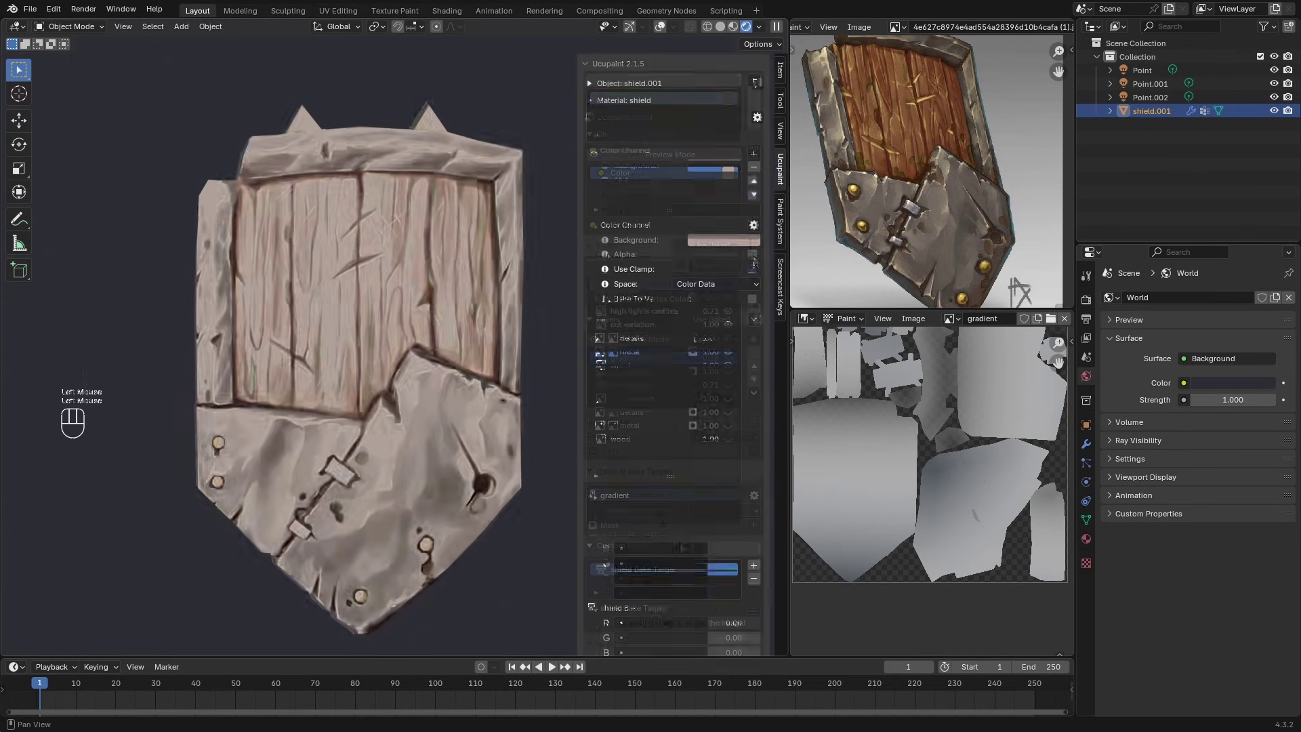
pyautogui.scroll(-5, 710, 542)
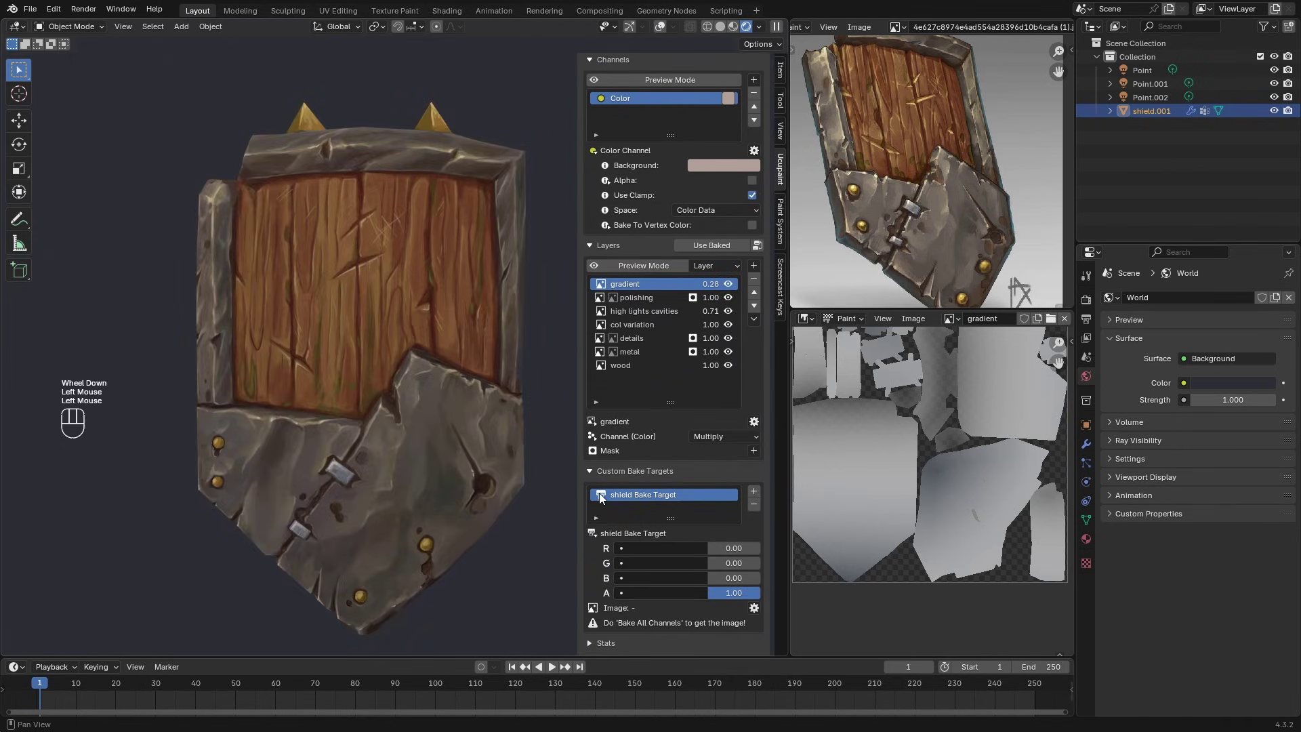
pyautogui.click(591, 470)
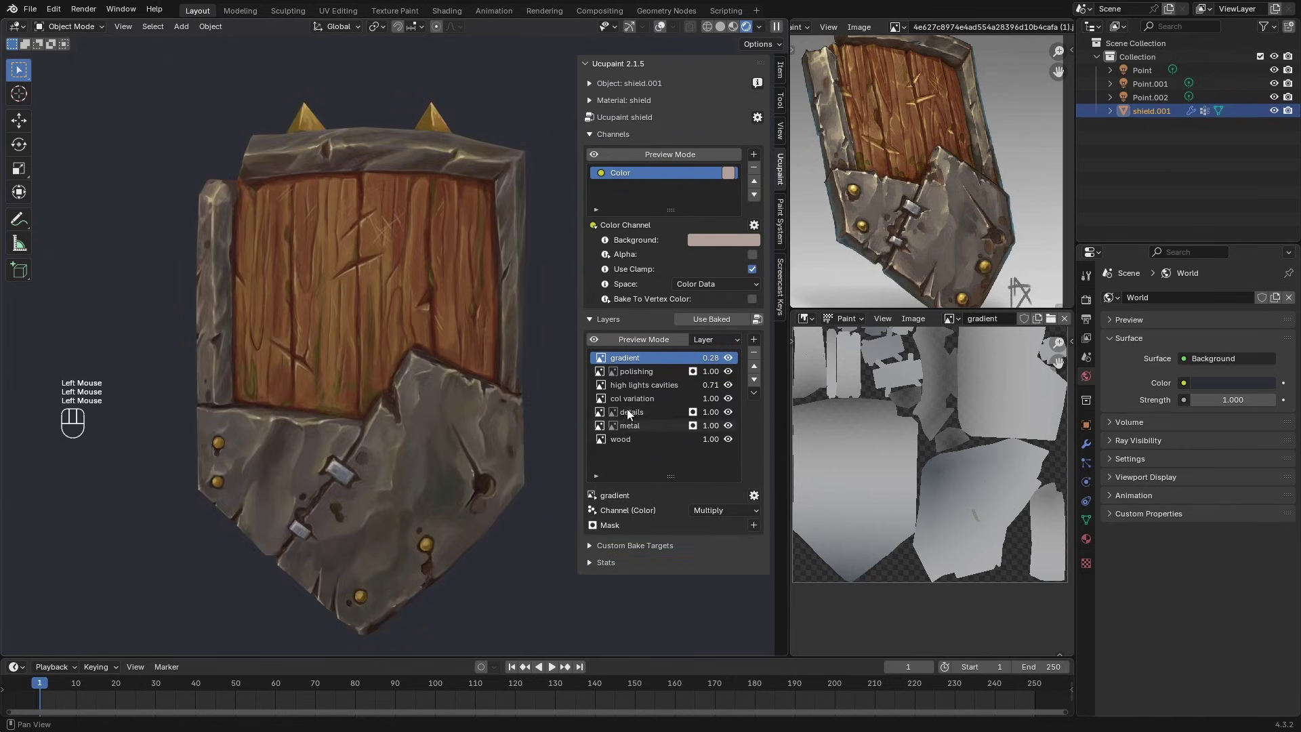
# Step: Add an RGB Curve modifier to the wood layer
pyautogui.click(636, 372)
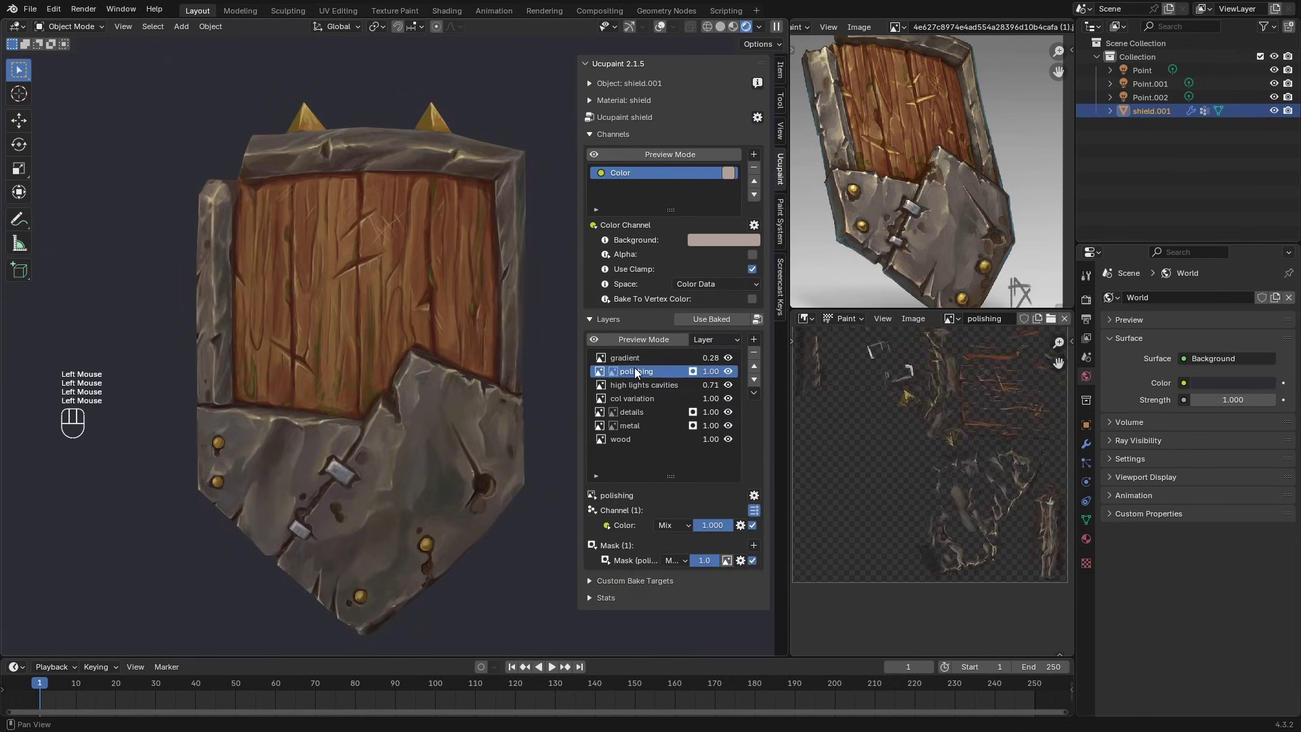
pyautogui.click(638, 437)
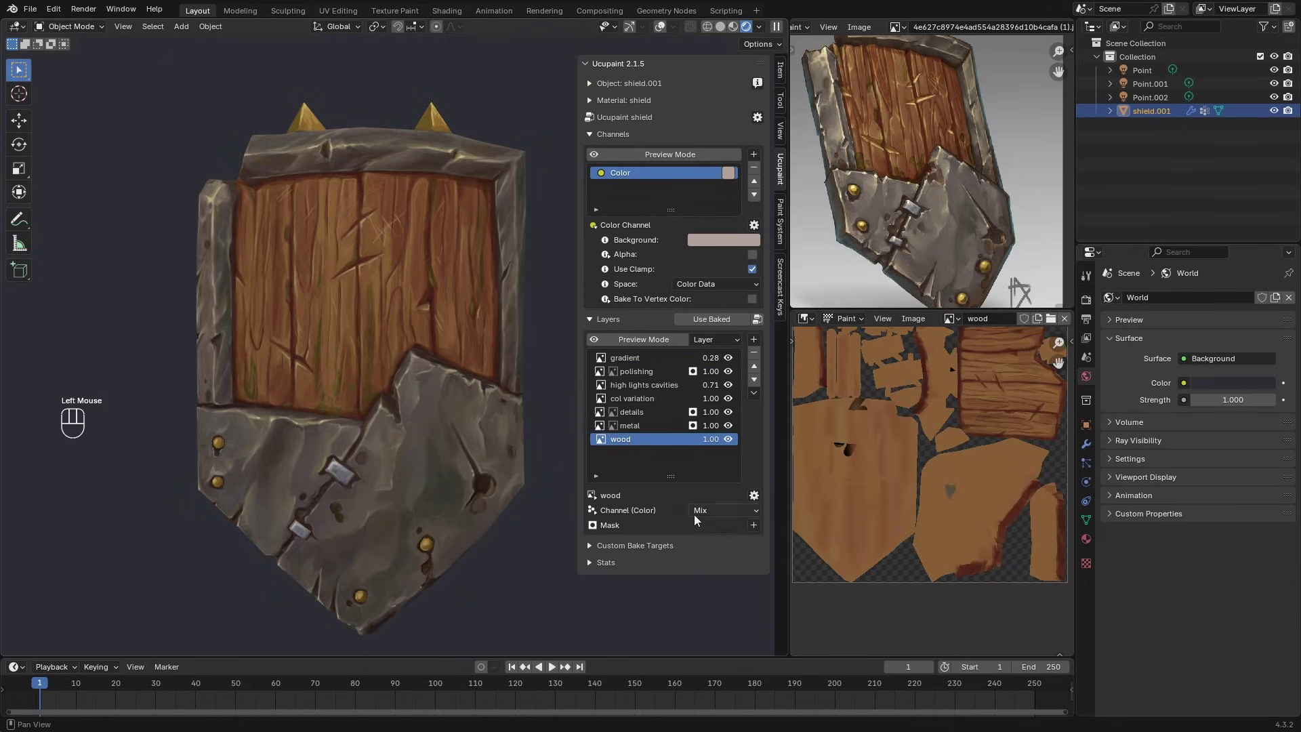
pyautogui.click(753, 495)
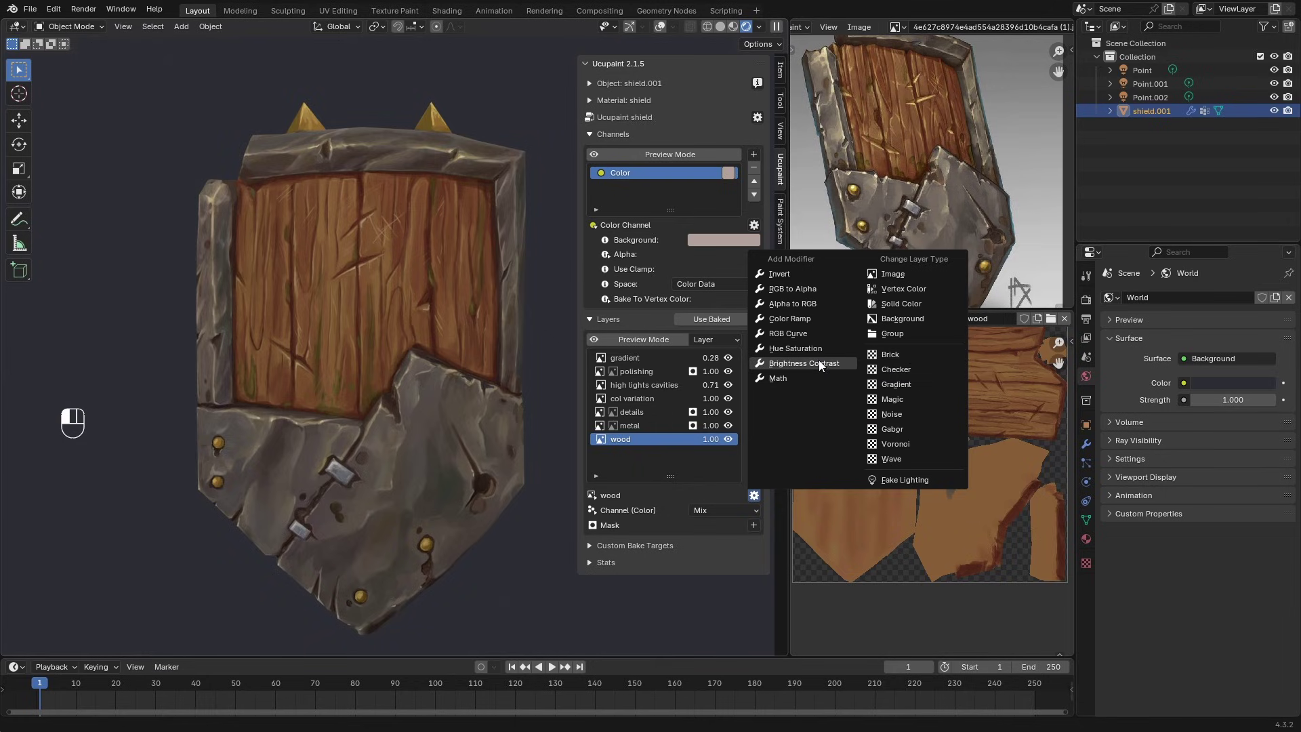
pyautogui.click(807, 333)
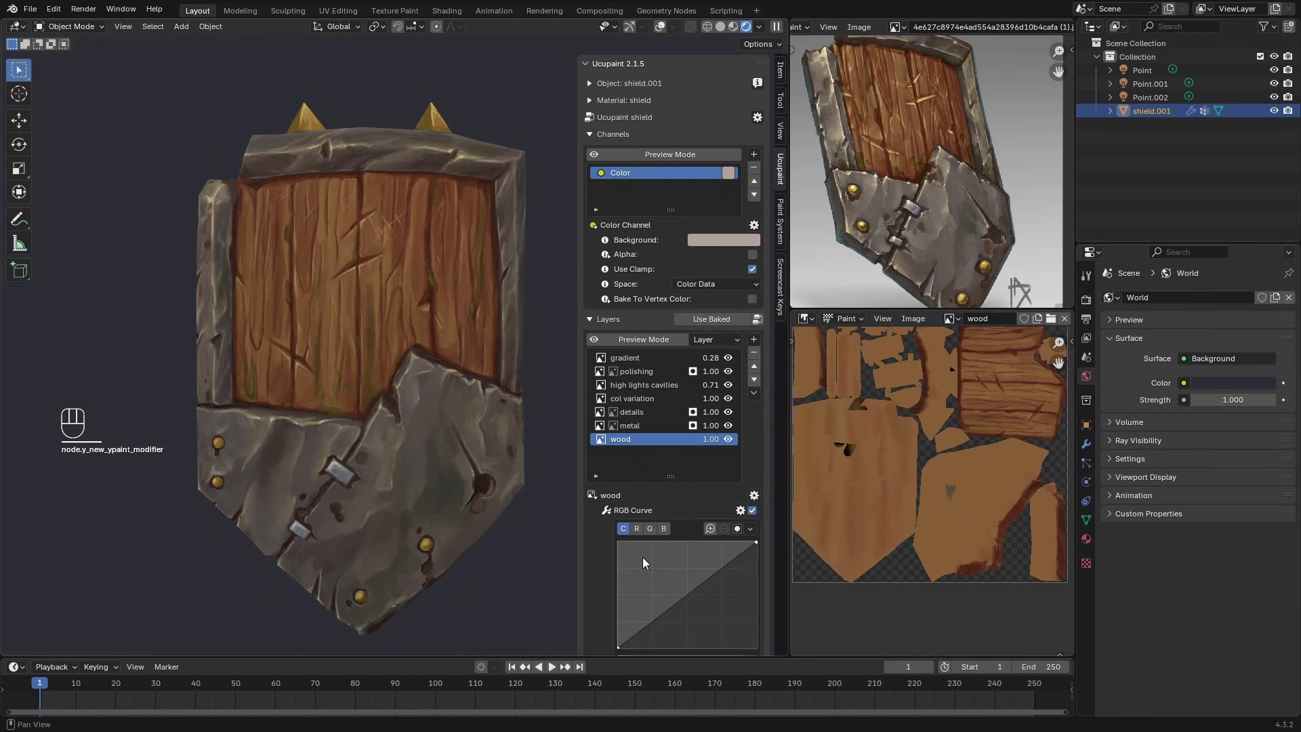
# Step: Shape the wood curve into an S with points near 0.221, 0.175 and 0.682, 0.756, toggling the modifier to compare
pyautogui.scroll(-3, 642, 557)
pyautogui.moveTo(649, 551); pyautogui.dragTo(652, 554)
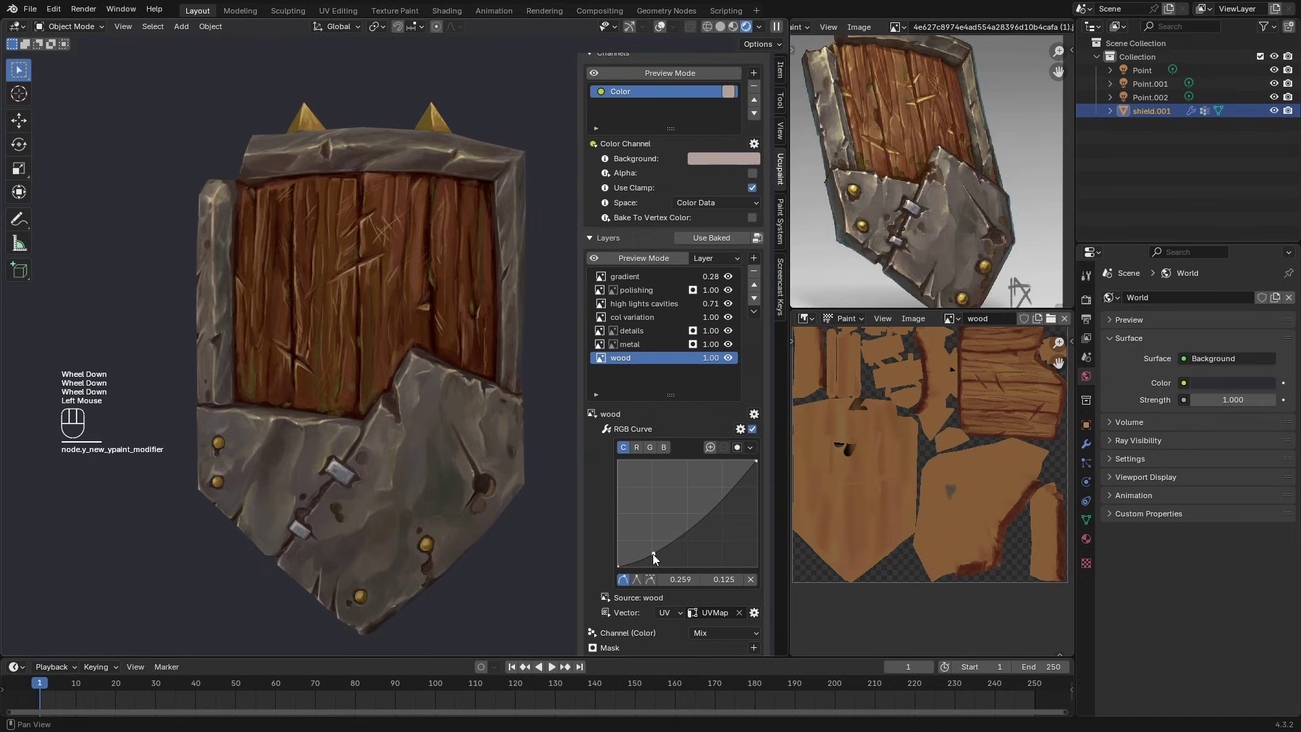
pyautogui.moveTo(704, 515); pyautogui.dragTo(712, 485)
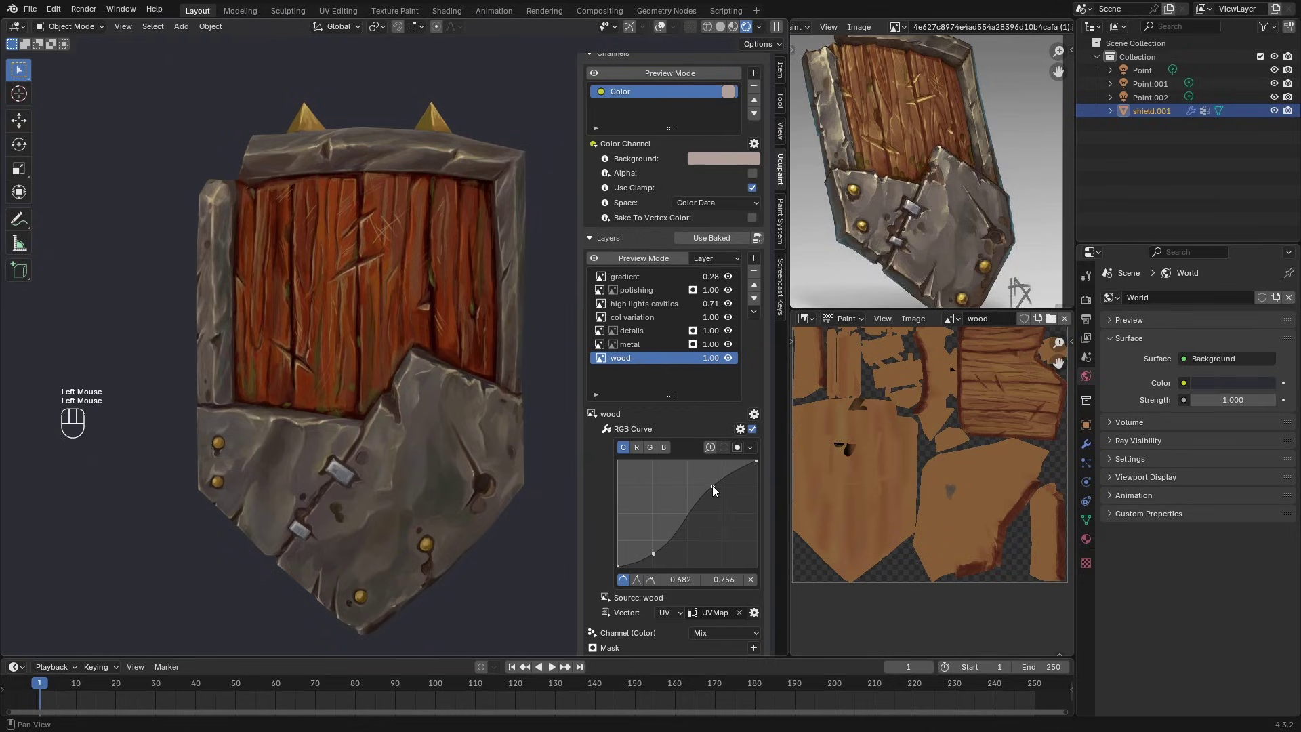
pyautogui.moveTo(652, 554); pyautogui.dragTo(648, 547)
pyautogui.click(752, 429)
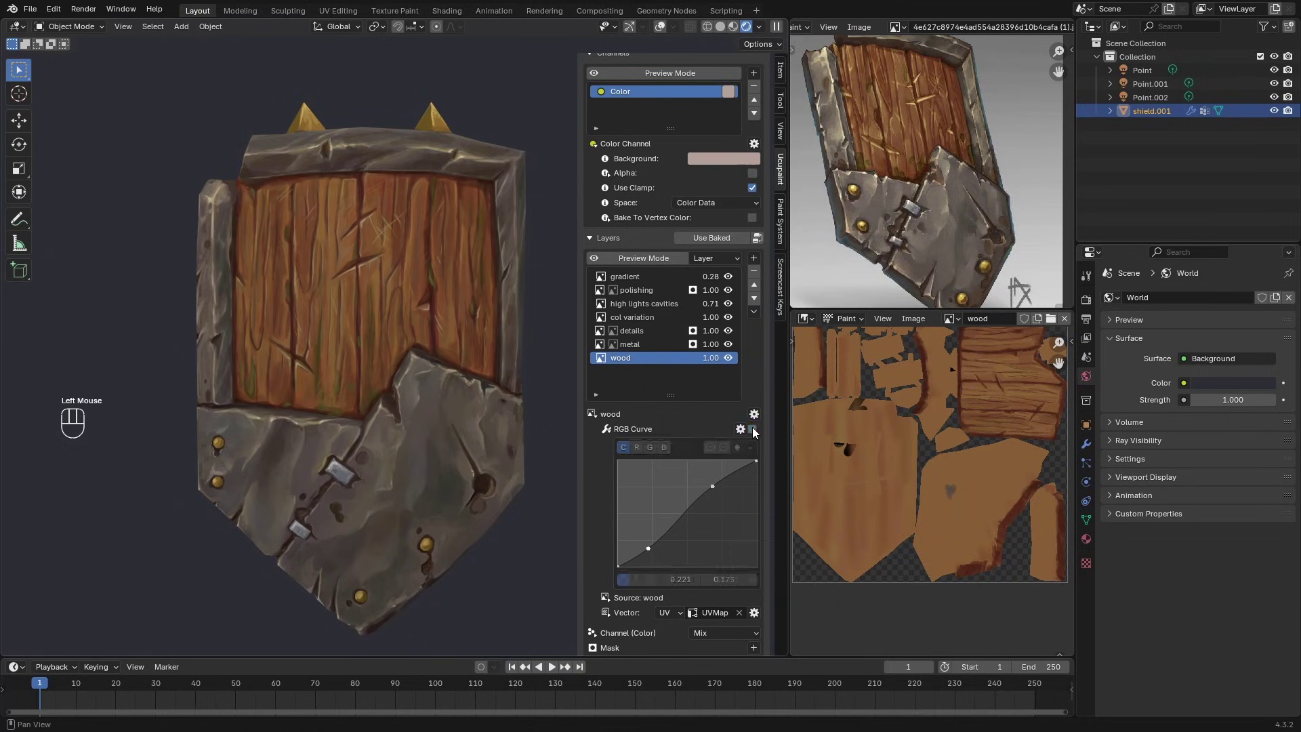
pyautogui.click(752, 429)
# Step: Add an RGB Curve modifier to the metal layer and raise its blue curve in the darker tones
pyautogui.moveTo(435, 497); pyautogui.dragTo(450, 497, button='middle')
pyautogui.click(640, 344)
pyautogui.click(753, 495)
pyautogui.click(800, 334)
pyautogui.click(663, 529)
pyautogui.moveTo(704, 584); pyautogui.dragTo(690, 591)
pyautogui.moveTo(656, 617); pyautogui.dragTo(656, 612)
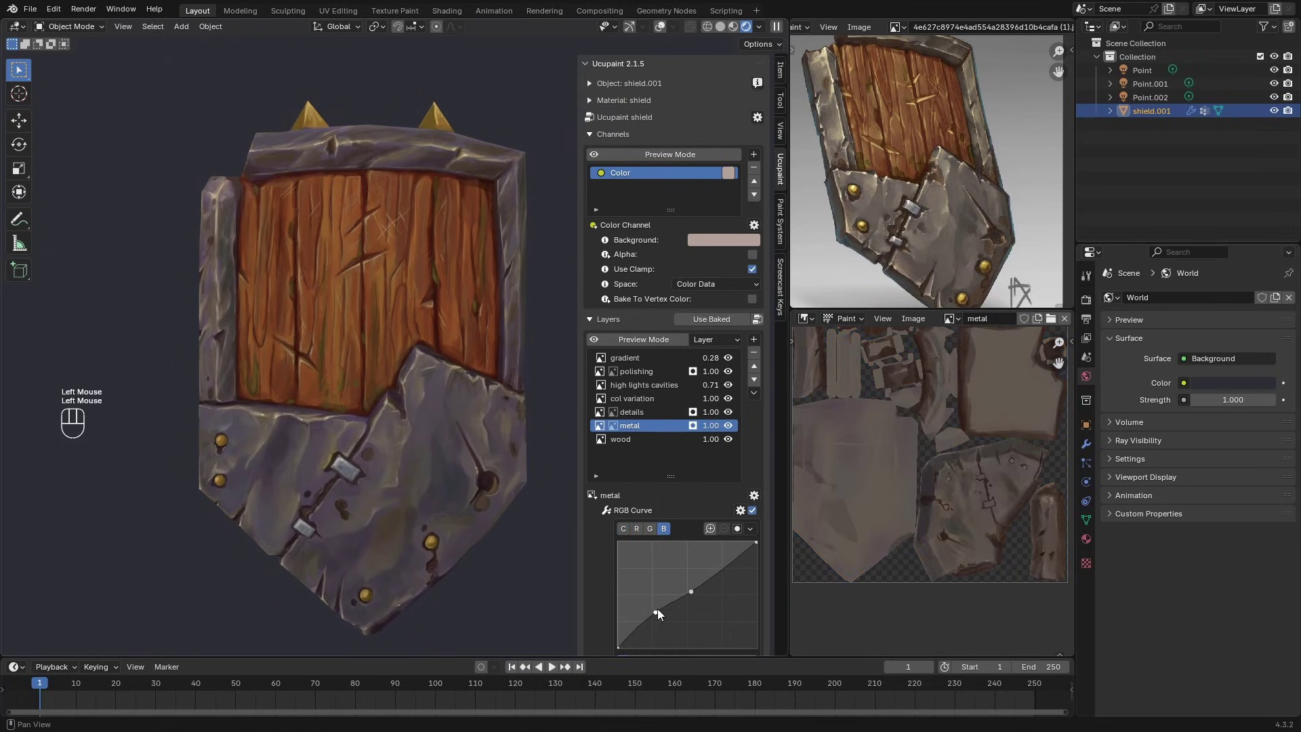
# Step: Adjust the metal layer's combined curve, toggle the modifier to compare, and lower the red curve to a point at 0.533, 0.481
pyautogui.moveTo(434, 489); pyautogui.dragTo(454, 470, button='middle')
pyautogui.click(622, 529)
pyautogui.moveTo(698, 584); pyautogui.dragTo(695, 589)
pyautogui.scroll(-3, 666, 619)
pyautogui.click(751, 430)
pyautogui.moveTo(659, 535); pyautogui.dragTo(657, 535)
pyautogui.click(751, 429)
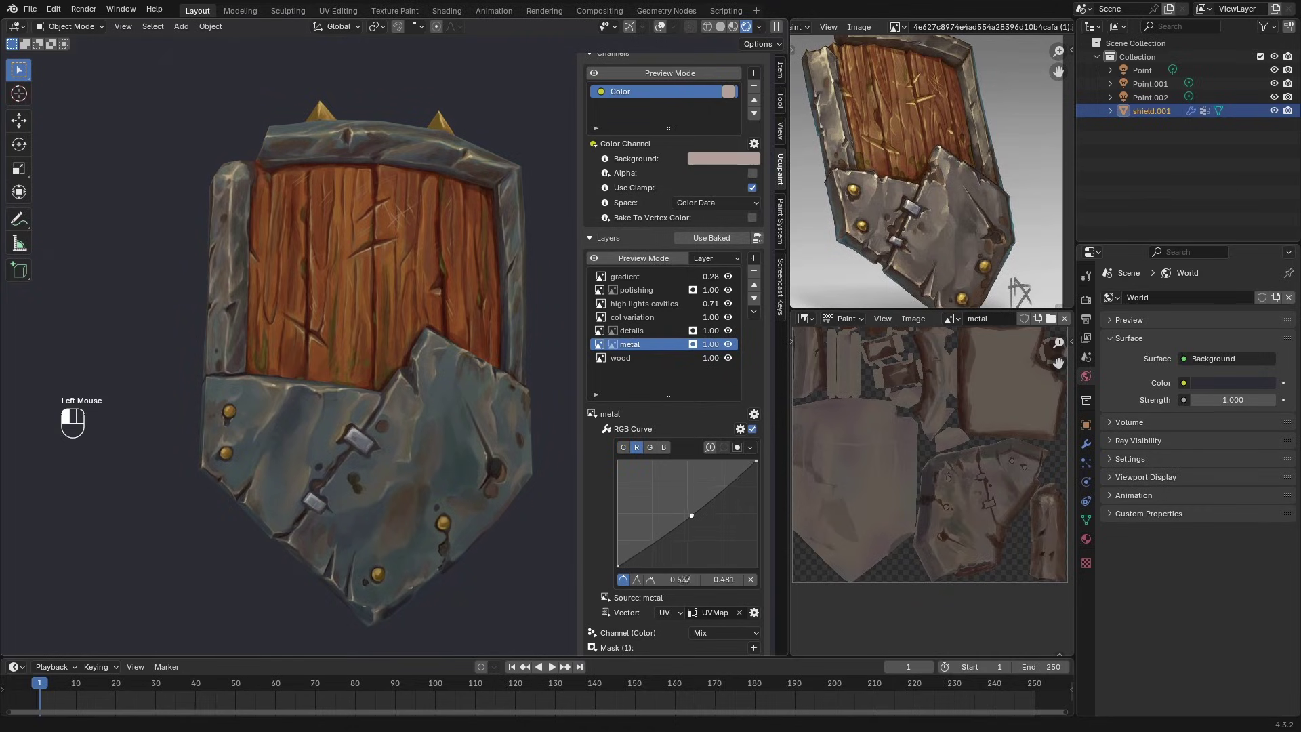
# Step: Add a Hue Saturation modifier to the wood layer and shift its hue slightly upward
pyautogui.moveTo(393, 569); pyautogui.dragTo(654, 481, button='middle')
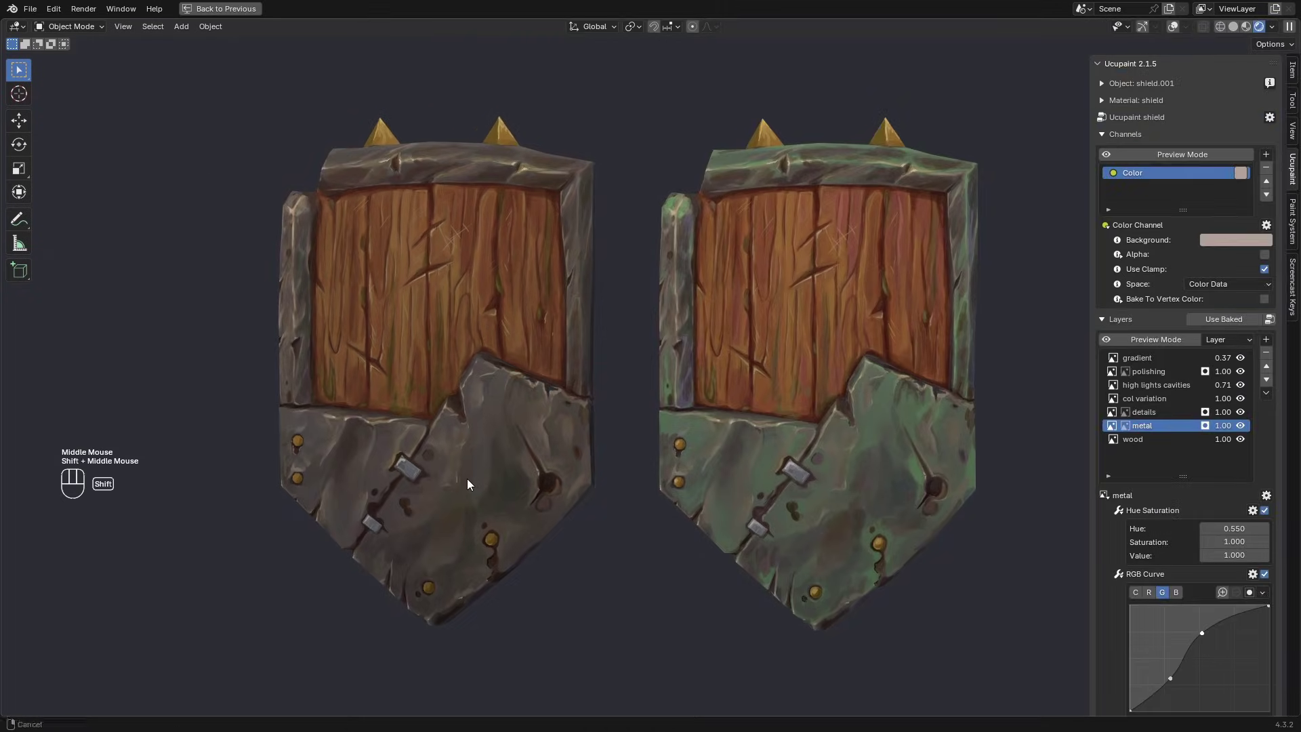
pyautogui.click(1151, 439)
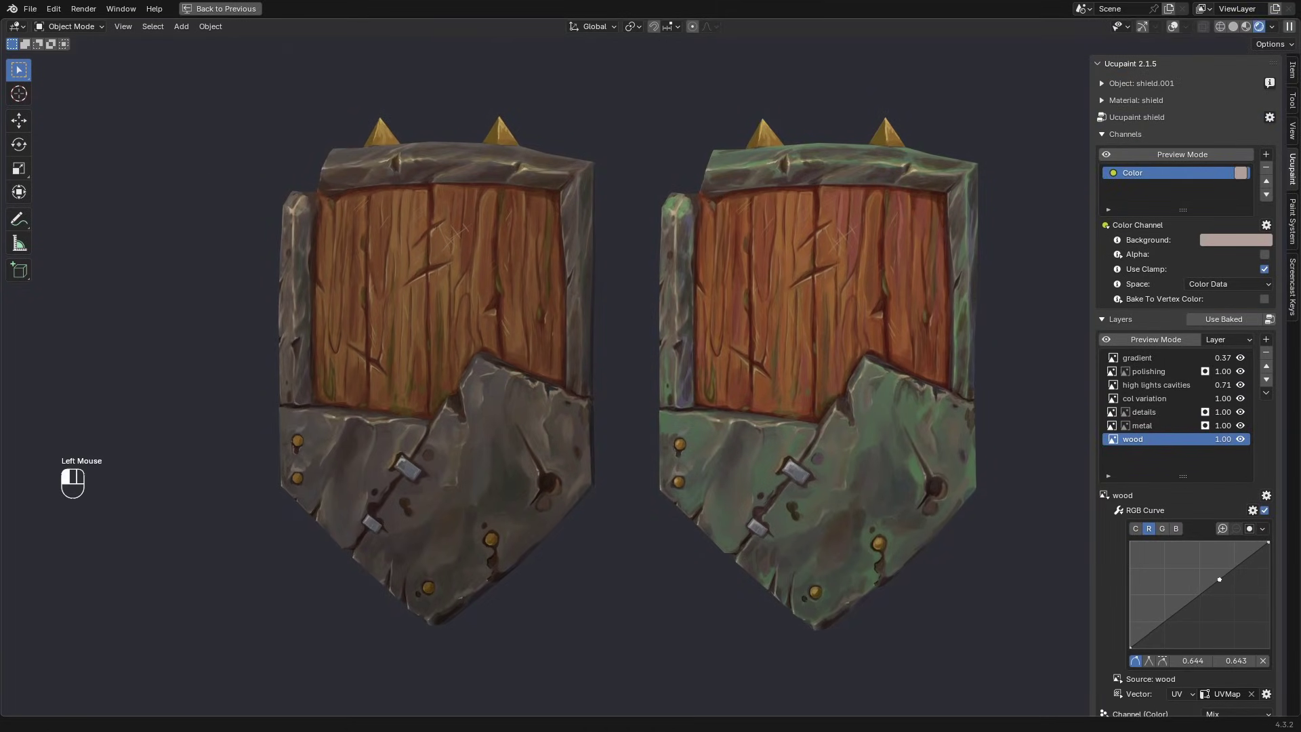
pyautogui.click(1266, 495)
pyautogui.keyDown('shift'); pyautogui.click(1084, 357); pyautogui.keyUp('shift')
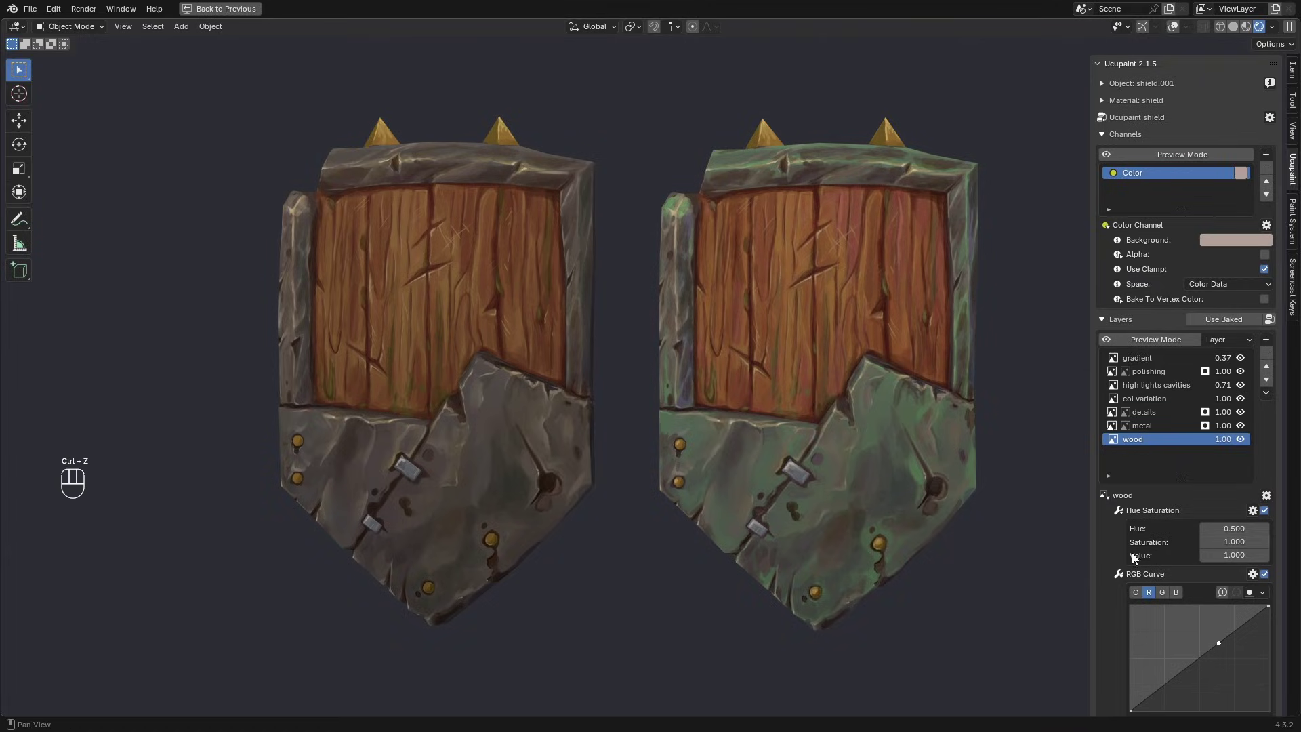
pyautogui.moveTo(1233, 528)
pyautogui.mouseDown()
pyautogui.moveTo(1216, 528)
pyautogui.moveTo(1236, 528)
pyautogui.mouseUp()
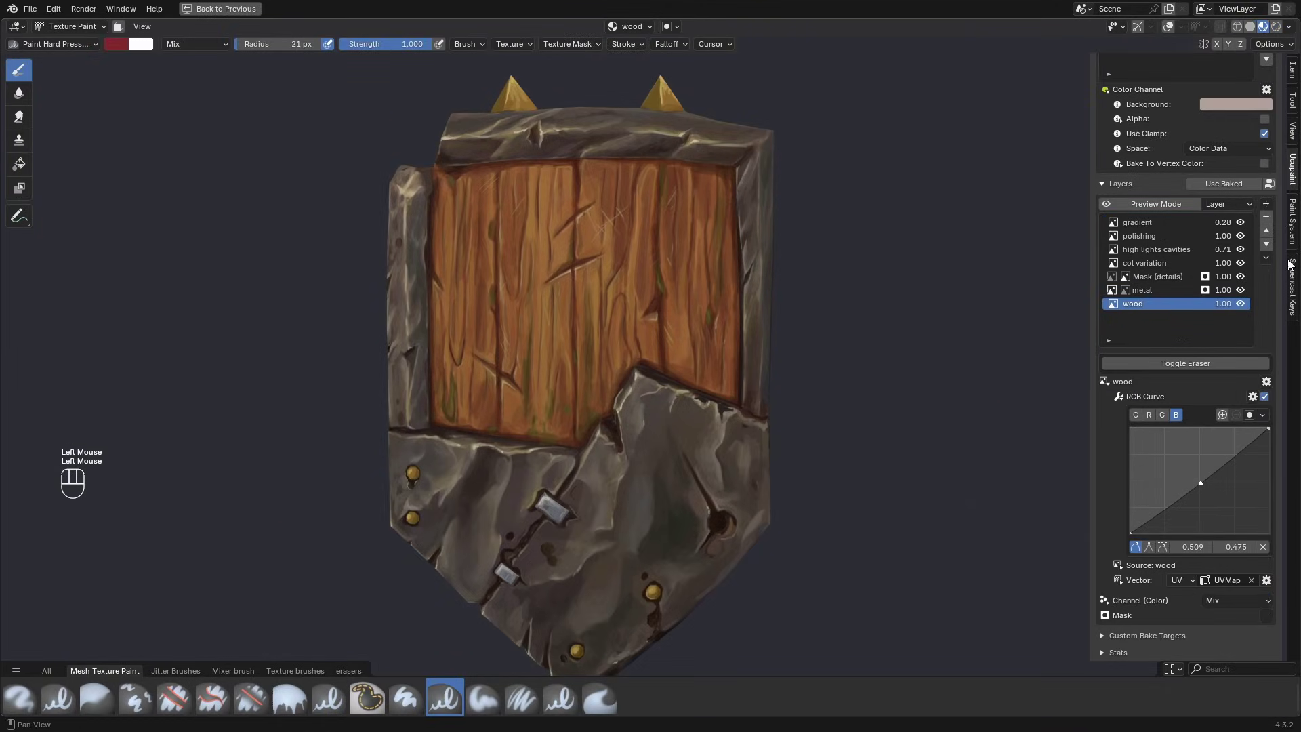
# Step: Add a new 2048 image layer named paintings above the wood layer and set its blend mode to Overlay
pyautogui.click(1265, 204)
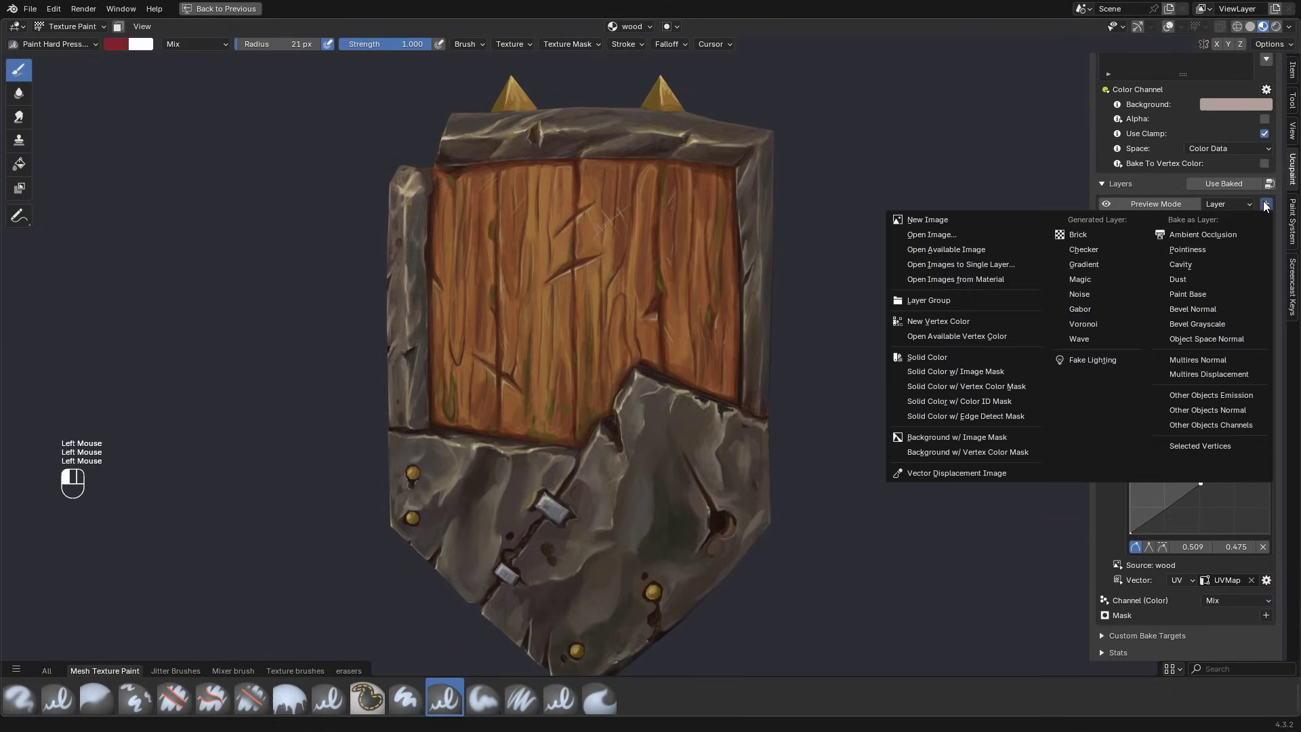
pyautogui.click(1265, 204)
pyautogui.click(982, 250)
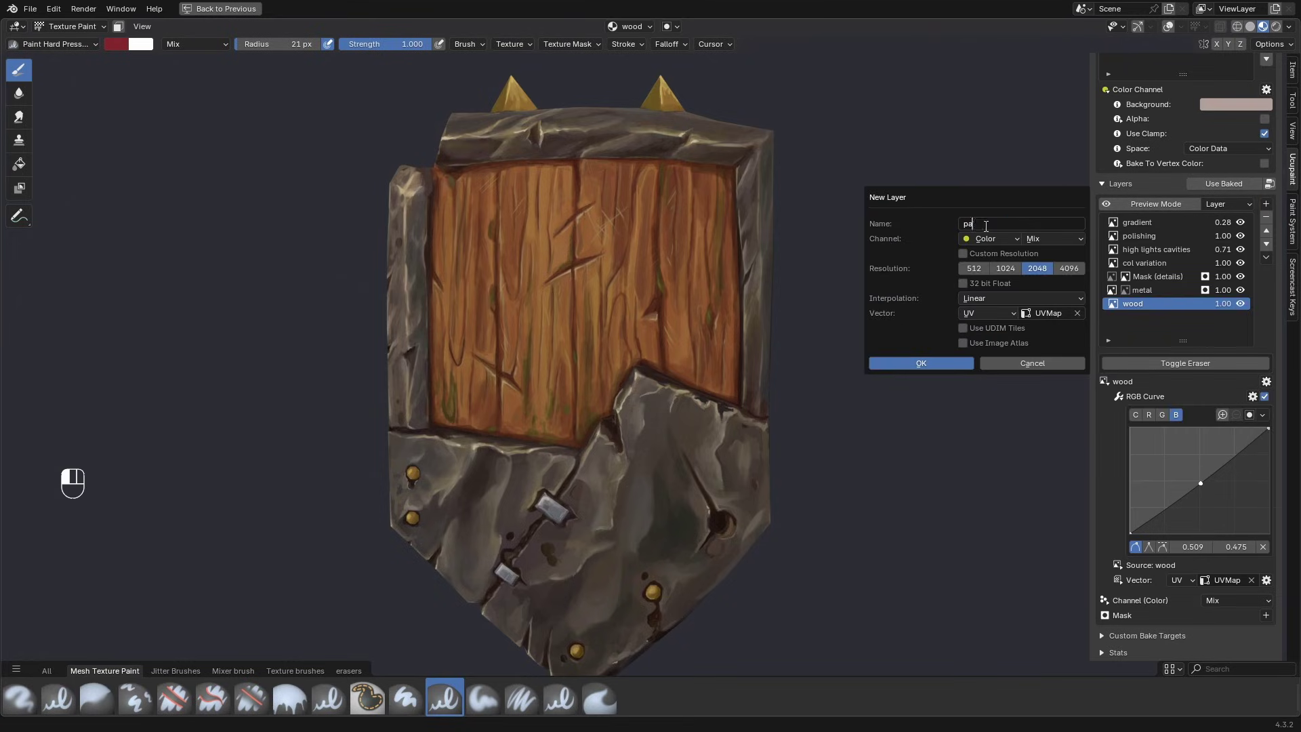
pyautogui.write('paintings')
pyautogui.click(920, 363)
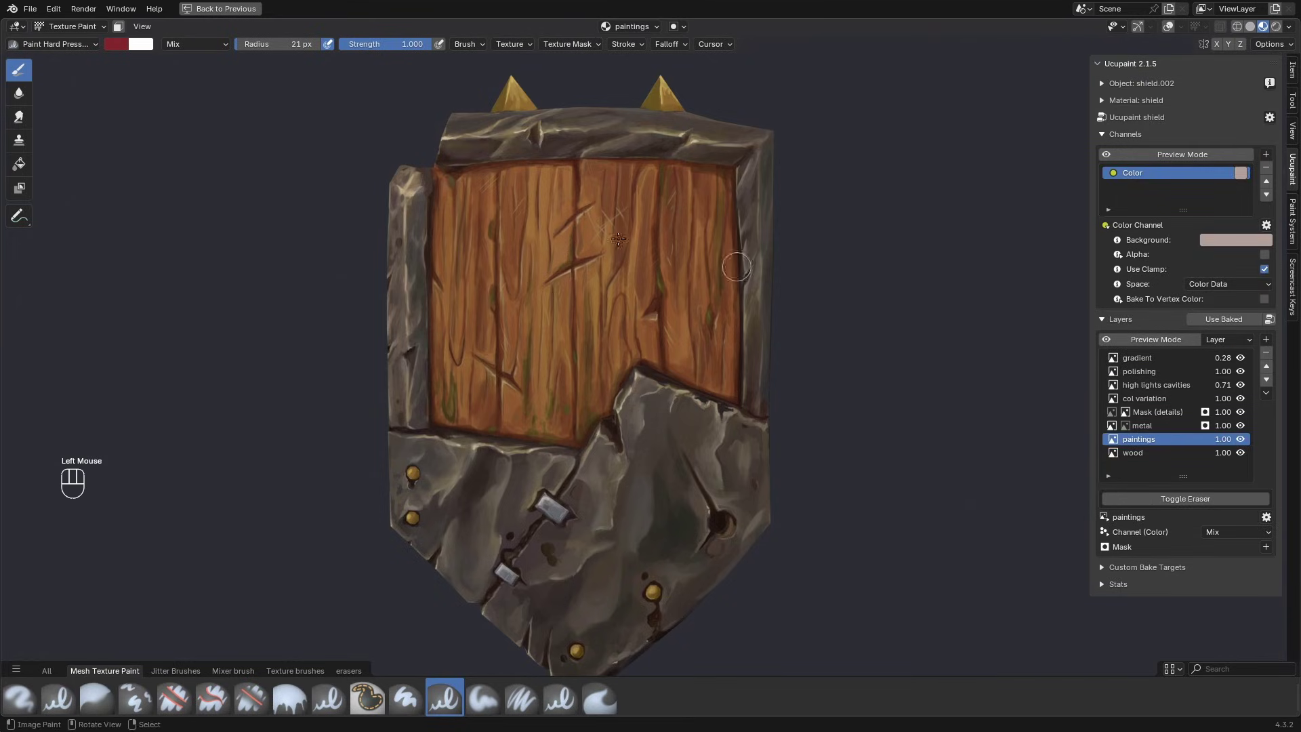
pyautogui.click(1211, 531)
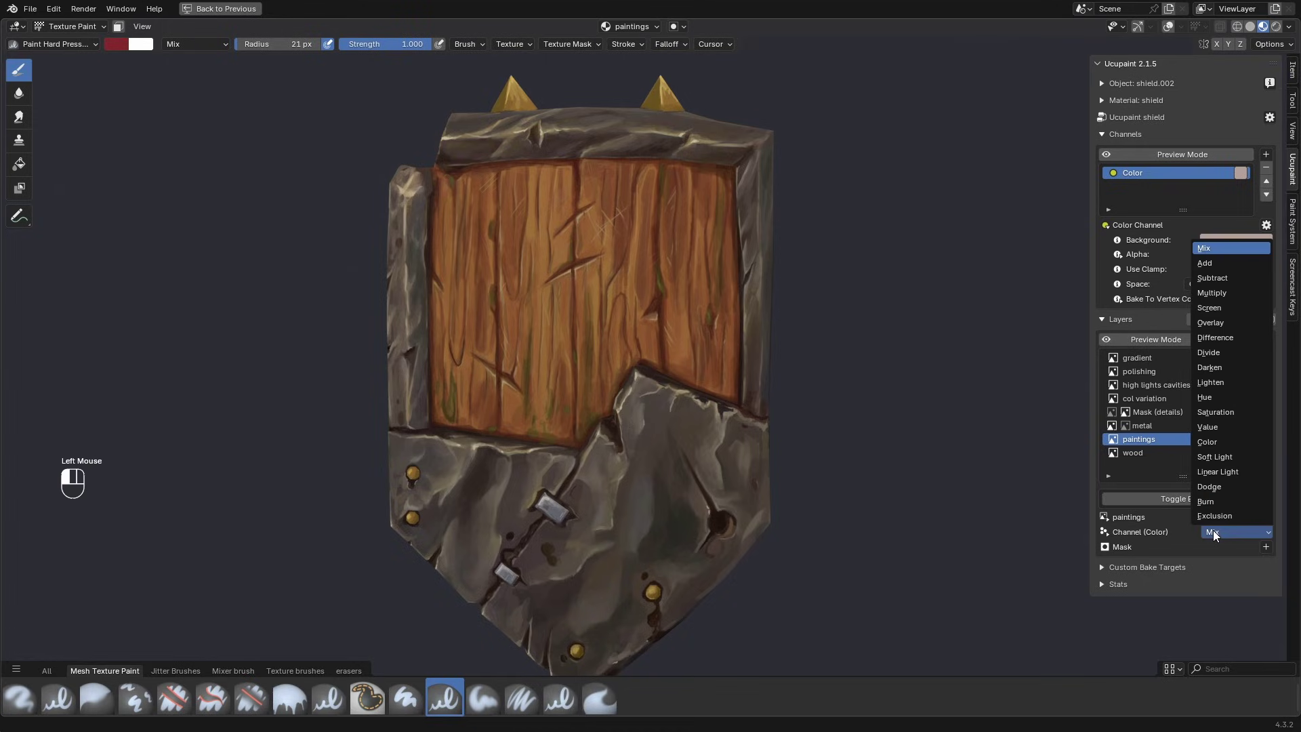
pyautogui.click(1209, 322)
pyautogui.moveTo(492, 224); pyautogui.dragTo(622, 347)
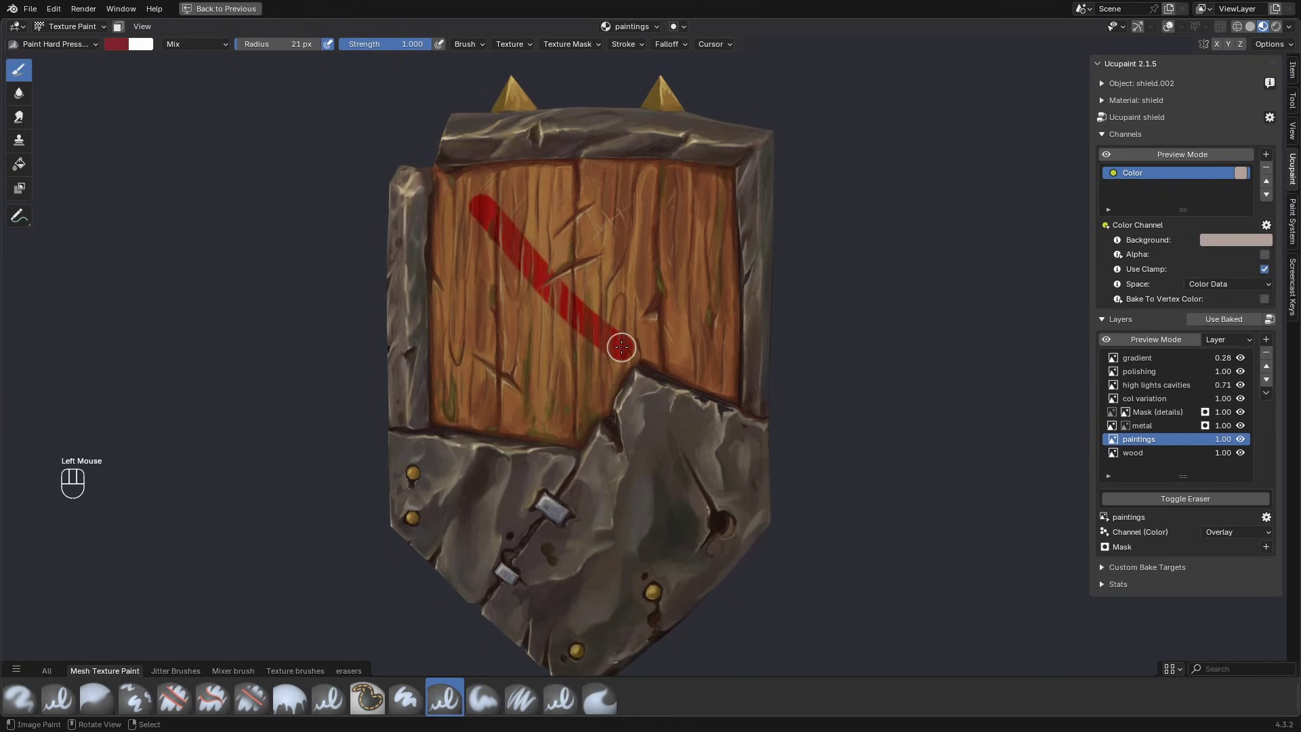
pyautogui.moveTo(633, 211); pyautogui.dragTo(477, 407)
pyautogui.moveTo(647, 310); pyautogui.dragTo(636, 314, button='middle')
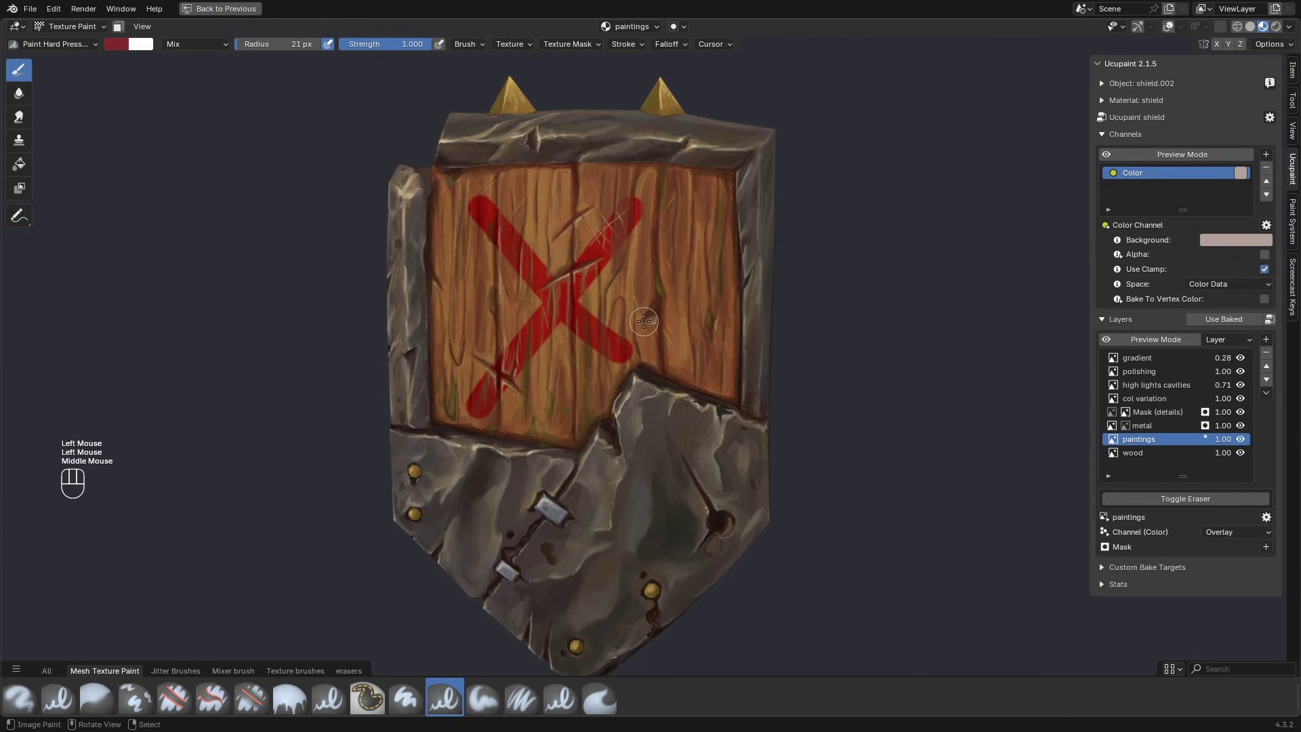
pyautogui.hotkey('ctrl', 'z')
pyautogui.hotkey('ctrl', 'z')
# Step: Set the brush radius to 32 px, paint a red cross on the wood panel and erase parts of it
pyautogui.press('f')
pyautogui.moveTo(496, 223); pyautogui.dragTo(643, 329)
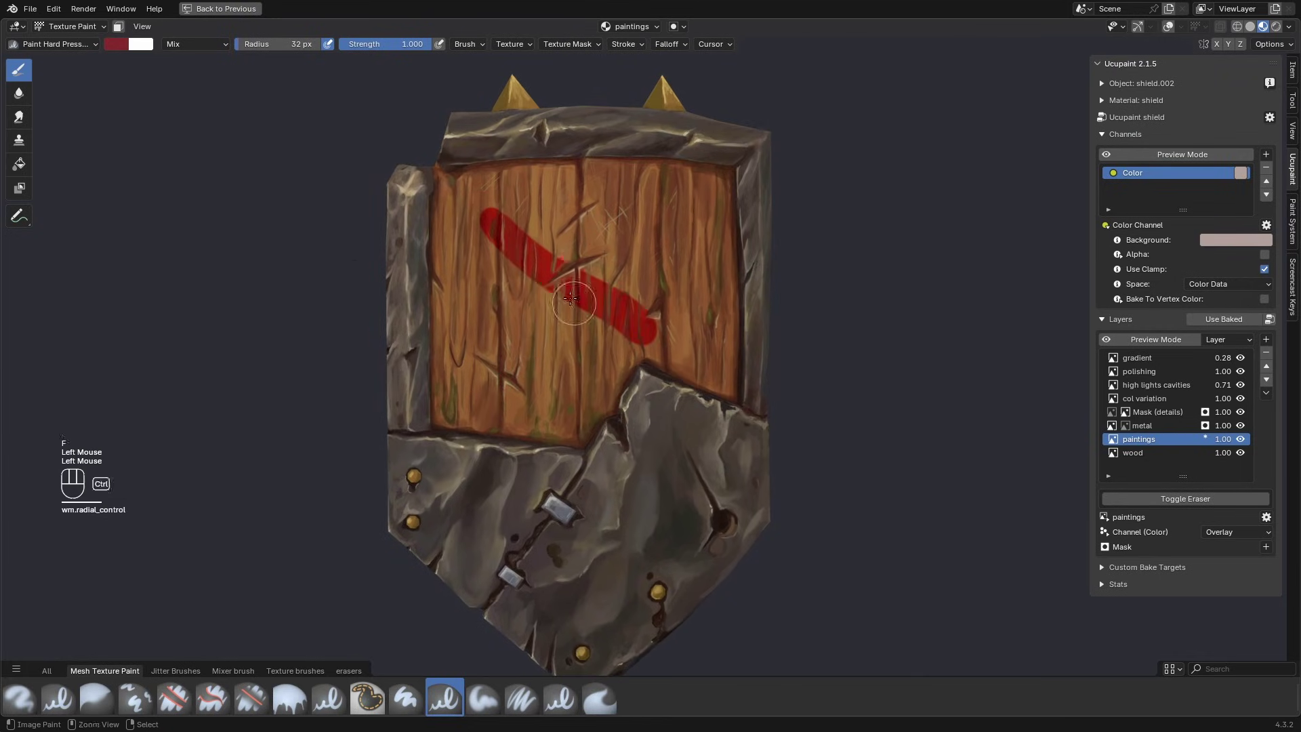
pyautogui.moveTo(613, 207); pyautogui.dragTo(502, 363)
pyautogui.press('e')
pyautogui.moveTo(474, 197); pyautogui.dragTo(499, 229)
pyautogui.moveTo(481, 354)
pyautogui.mouseDown()
pyautogui.moveTo(633, 312)
pyautogui.moveTo(647, 329)
pyautogui.moveTo(527, 409)
pyautogui.moveTo(652, 319)
pyautogui.mouseUp()
# Step: Paint broken vertical red streaks down the middle of the wood panel on the paintings layer
pyautogui.press('e')
pyautogui.moveTo(555, 243); pyautogui.dragTo(550, 319)
pyautogui.moveTo(567, 291); pyautogui.dragTo(560, 372)
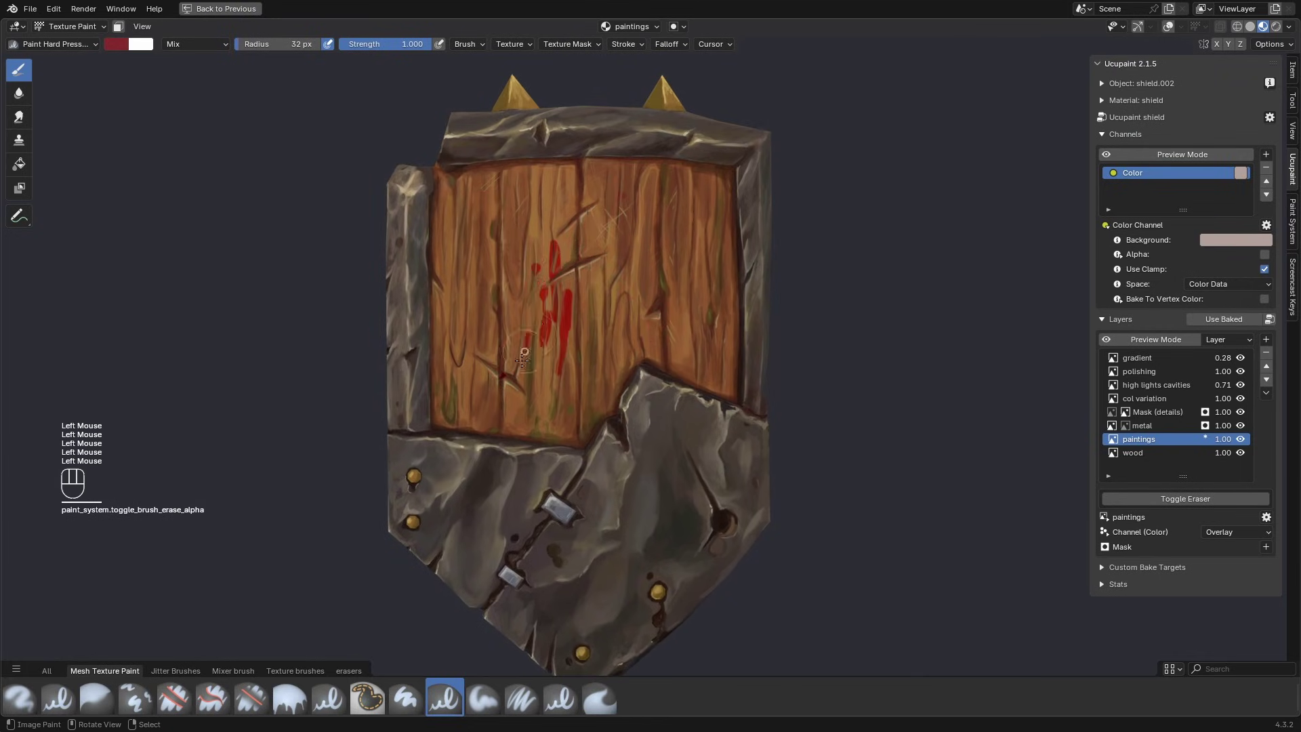
pyautogui.moveTo(586, 198); pyautogui.dragTo(588, 233)
pyautogui.moveTo(614, 178); pyautogui.dragTo(600, 353)
pyautogui.moveTo(632, 360); pyautogui.dragTo(612, 389)
# Step: Extend the red drips from the wood onto the metal plate, trimming the streaks with the eraser
pyautogui.press('e')
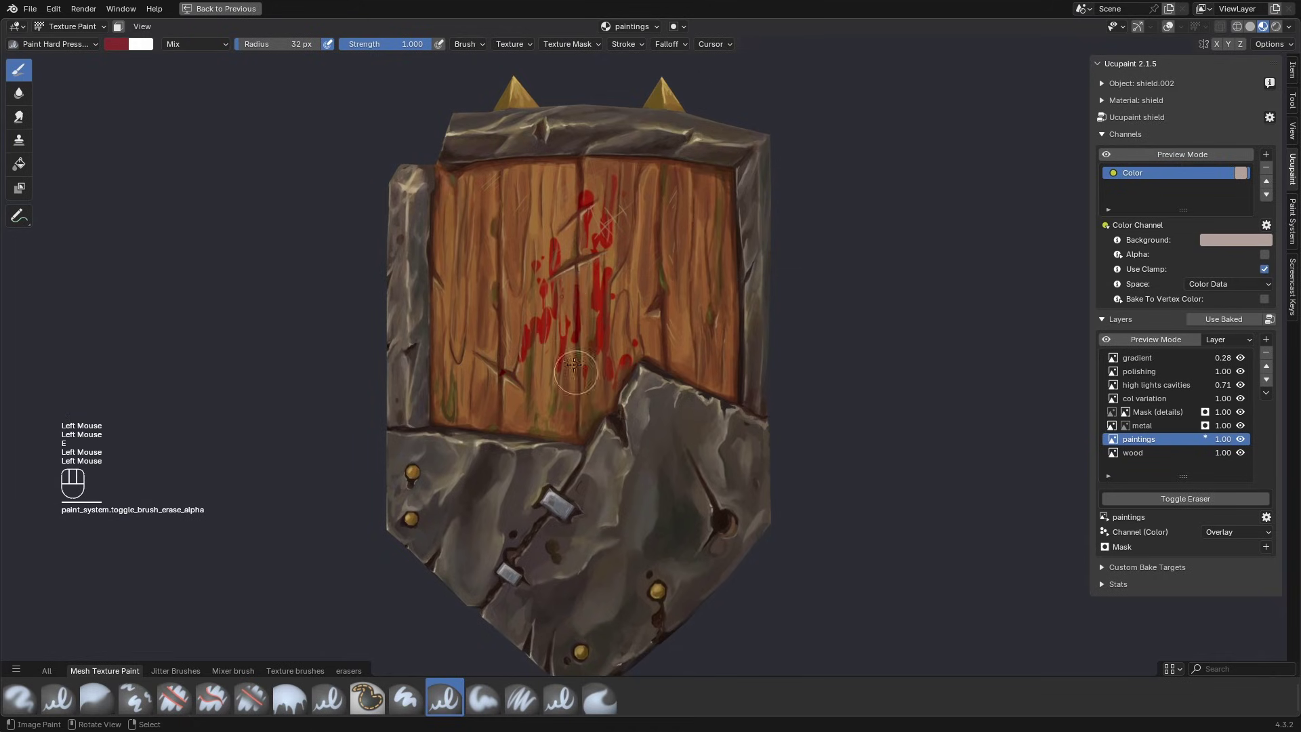
pyautogui.hotkey('ctrl', 'z')
pyautogui.moveTo(635, 384); pyautogui.dragTo(635, 405)
pyautogui.press('e')
pyautogui.moveTo(651, 399); pyautogui.dragTo(640, 468)
pyautogui.moveTo(610, 434); pyautogui.dragTo(621, 532)
pyautogui.press('e')
pyautogui.moveTo(637, 484); pyautogui.dragTo(620, 542)
pyautogui.moveTo(588, 337); pyautogui.dragTo(542, 379)
pyautogui.press('e')
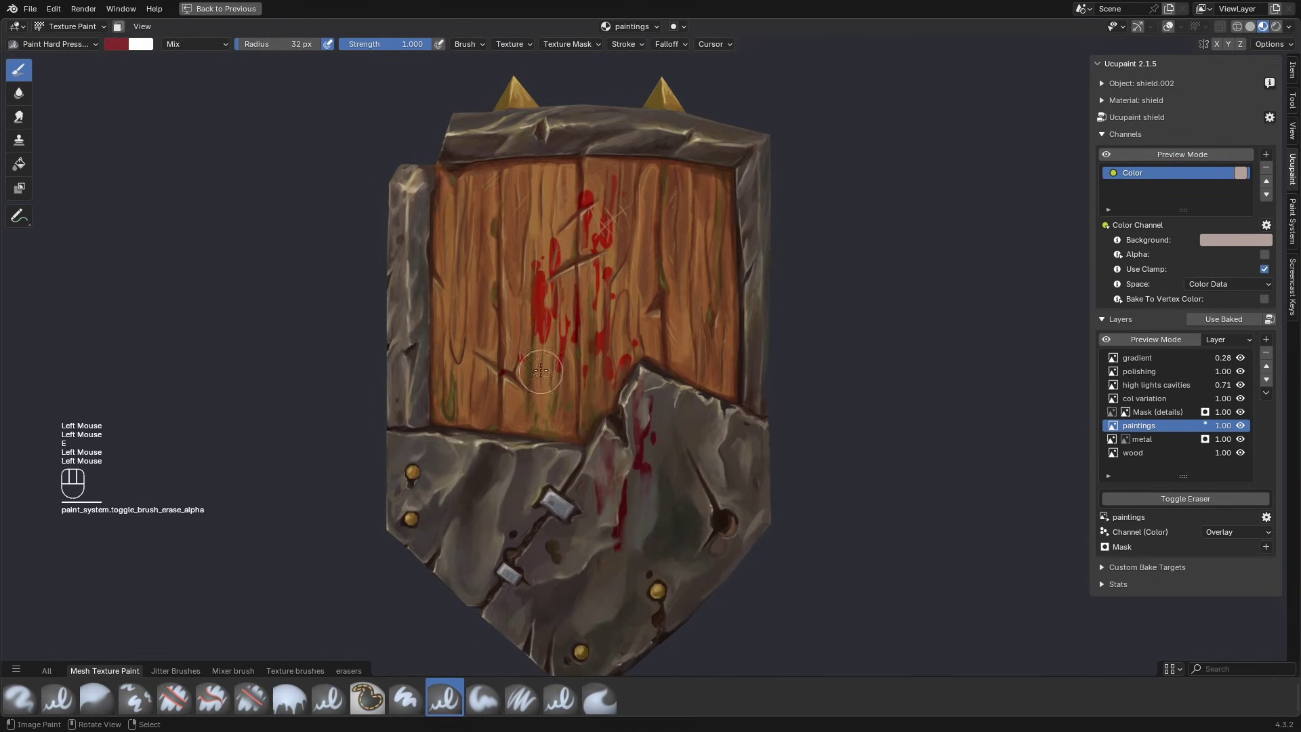
# Step: Add more long red streaks on the wood and move the paintings layer above high lights cavities
pyautogui.moveTo(542, 162); pyautogui.dragTo(541, 304)
pyautogui.moveTo(569, 197); pyautogui.dragTo(569, 407)
pyautogui.click(1266, 366)
pyautogui.click(1266, 366)
pyautogui.click(1266, 366)
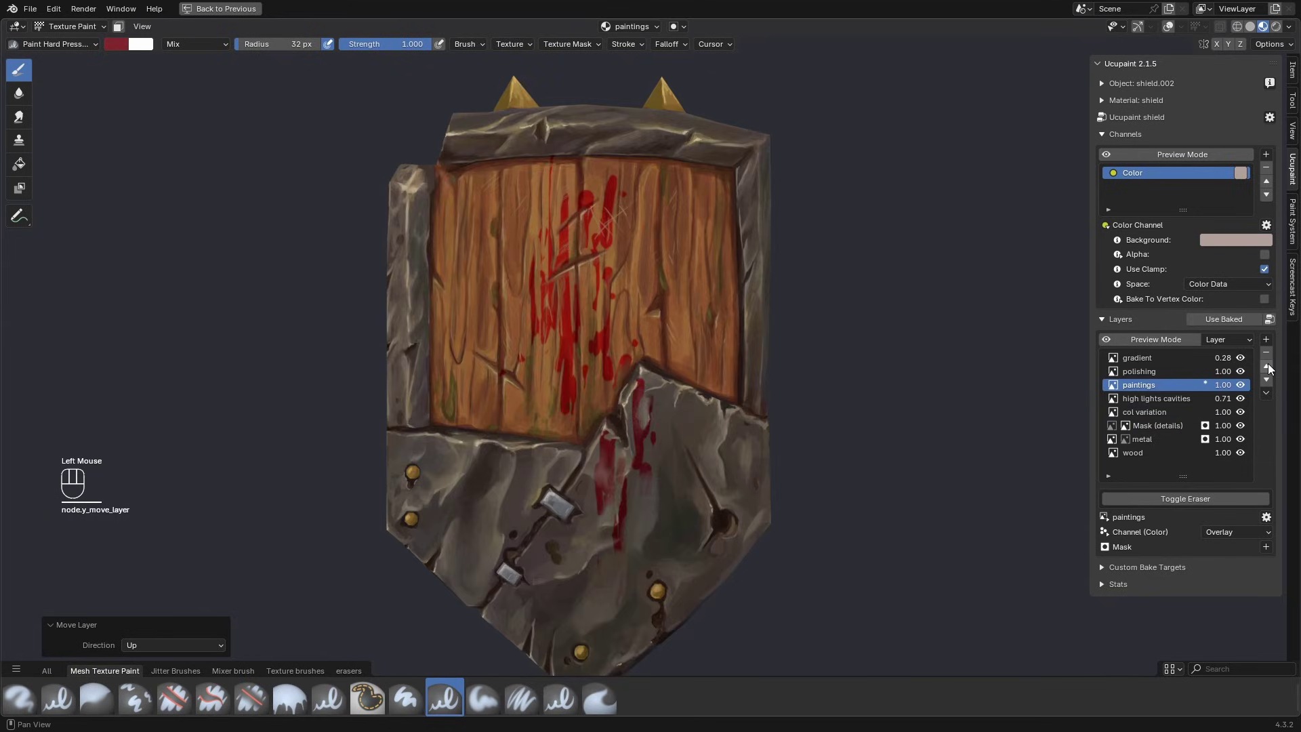
pyautogui.keyDown('shift'); pyautogui.moveTo(700, 408); pyautogui.dragTo(711, 387, button='middle'); pyautogui.keyUp('shift')
# Step: Add an RGB Curve modifier to the paintings layer and lower its blue curve to a point at 0.591, 0.356
pyautogui.click(1266, 517)
pyautogui.click(1212, 434)
pyautogui.scroll(-5, 1202, 461)
pyautogui.click(1148, 414)
pyautogui.moveTo(1197, 479); pyautogui.dragTo(1212, 496)
pyautogui.click(1161, 415)
# Step: Break up the red streaks on the wood and metal by erasing parts of them
pyautogui.press('e')
pyautogui.moveTo(566, 318); pyautogui.dragTo(569, 257)
pyautogui.moveTo(559, 189); pyautogui.dragTo(574, 255)
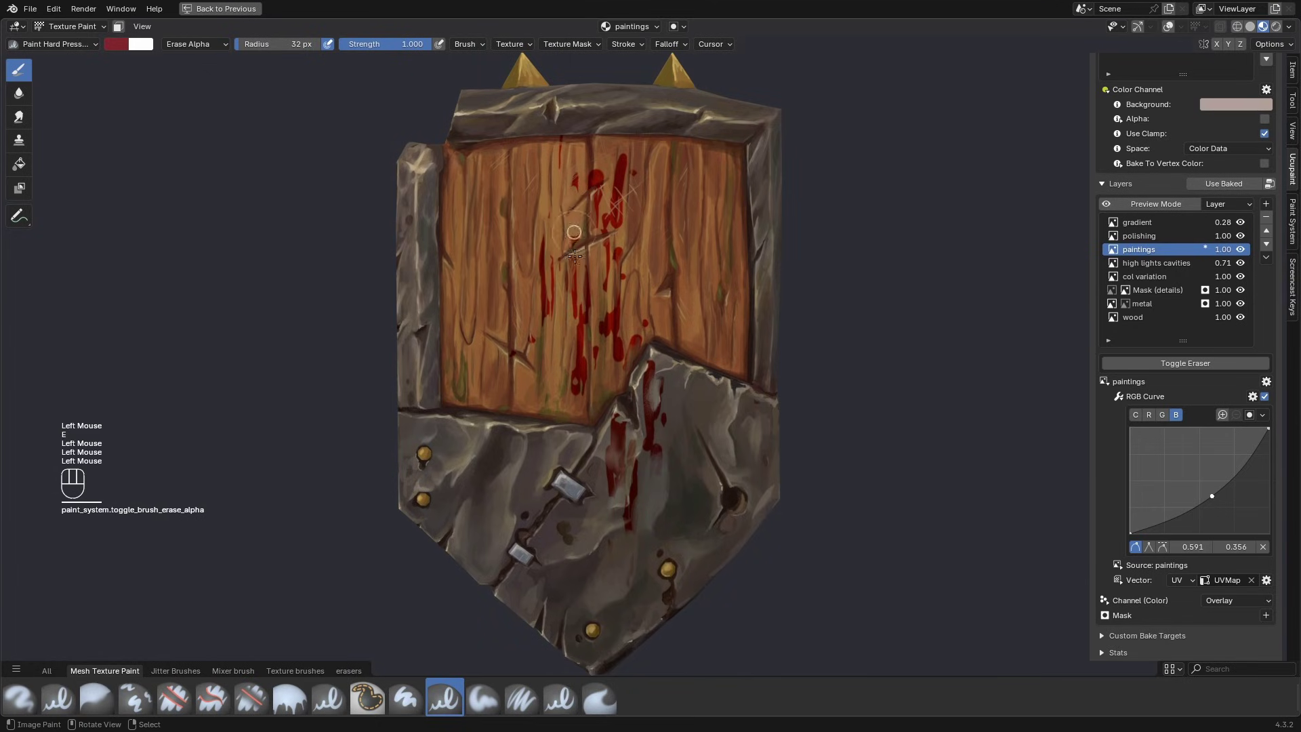
pyautogui.moveTo(524, 197)
pyautogui.mouseDown()
pyautogui.moveTo(519, 399)
pyautogui.moveTo(567, 510)
pyautogui.mouseUp()
pyautogui.scroll(3, 568, 510)
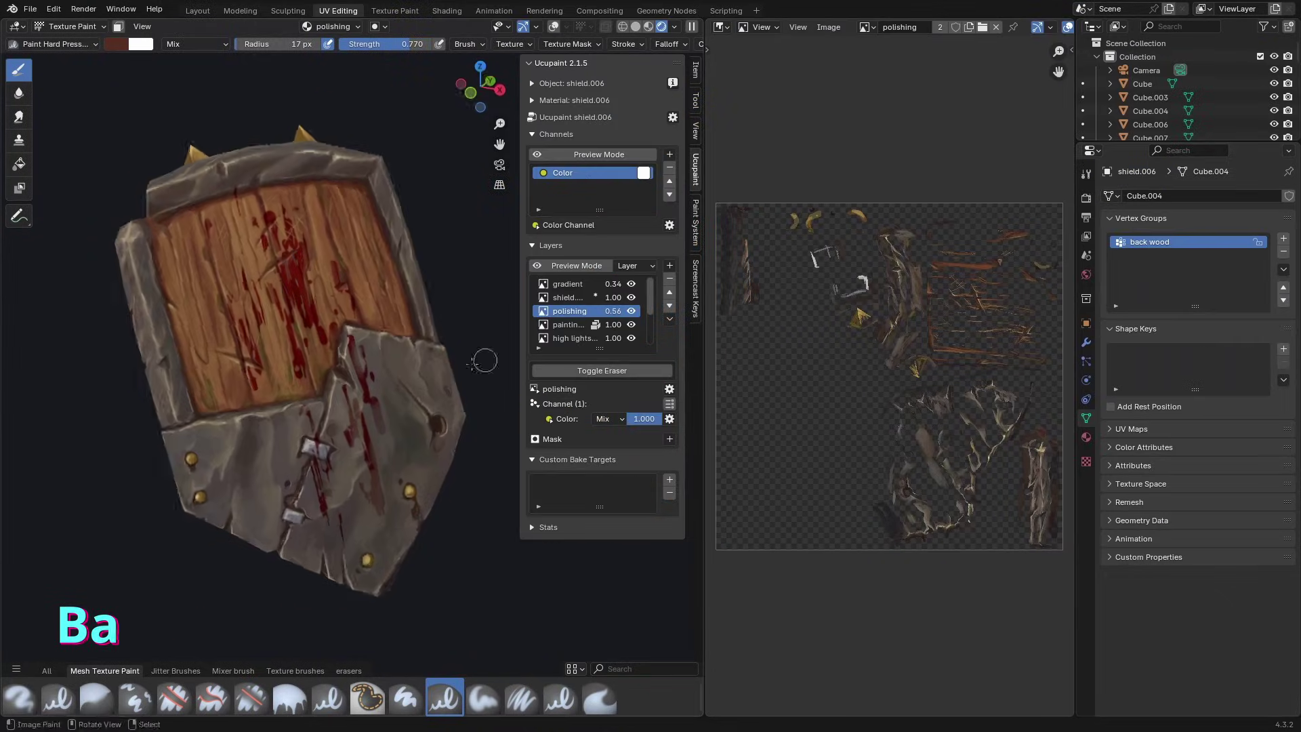
# Step: Bake all channels to a 2048 image with 4 samples, using the UVMap and a chosen bake device
pyautogui.click(670, 158)
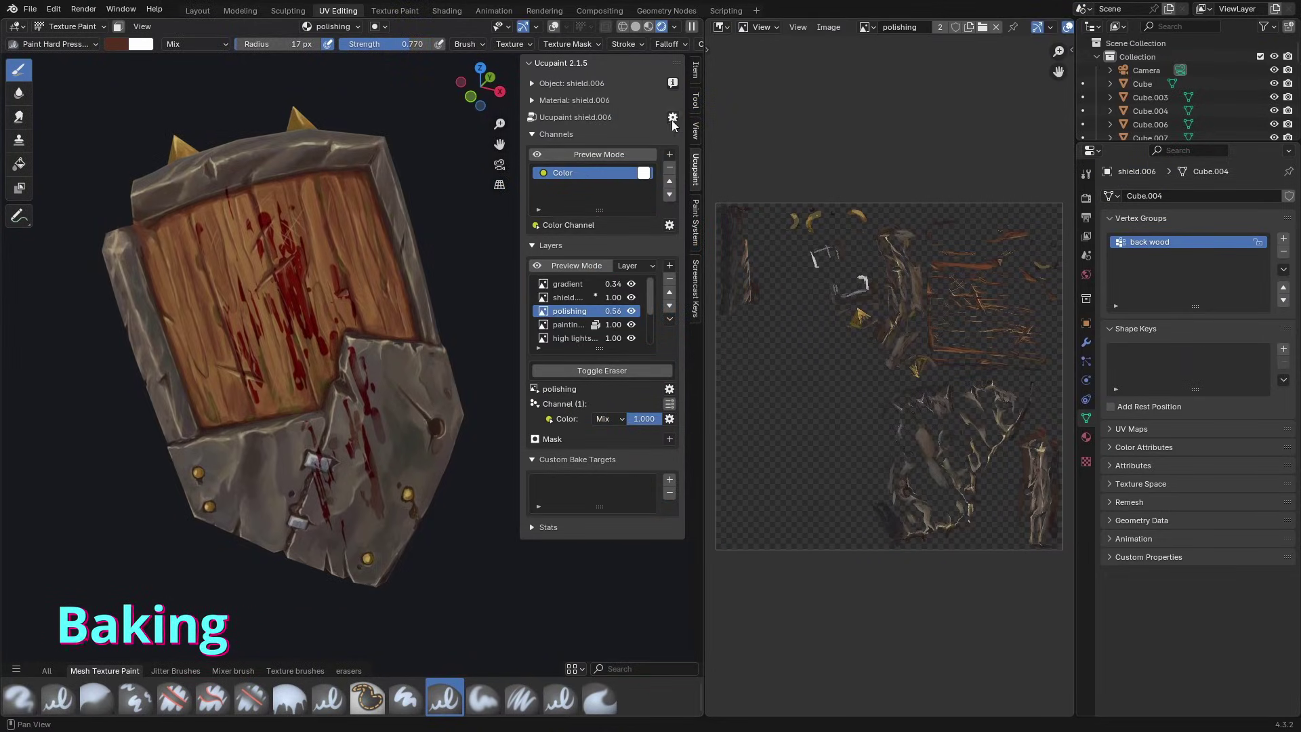
pyautogui.moveTo(396, 230); pyautogui.dragTo(409, 230, button='middle')
pyautogui.click(673, 118)
pyautogui.click(806, 133)
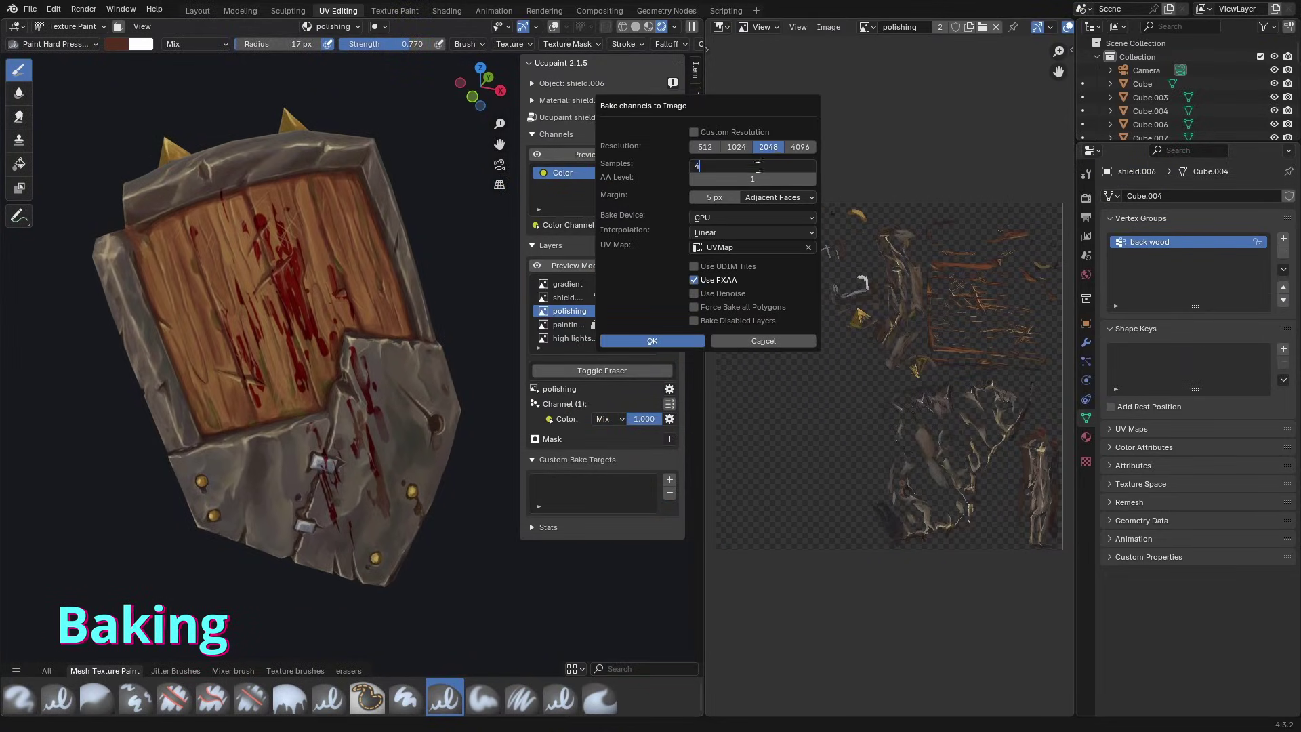
pyautogui.press('Return')
pyautogui.click(739, 218)
pyautogui.click(724, 248)
pyautogui.click(618, 341)
# Step: Display the baked shield in material preview shading with the scene world enabled and inspect it
pyautogui.click(649, 28)
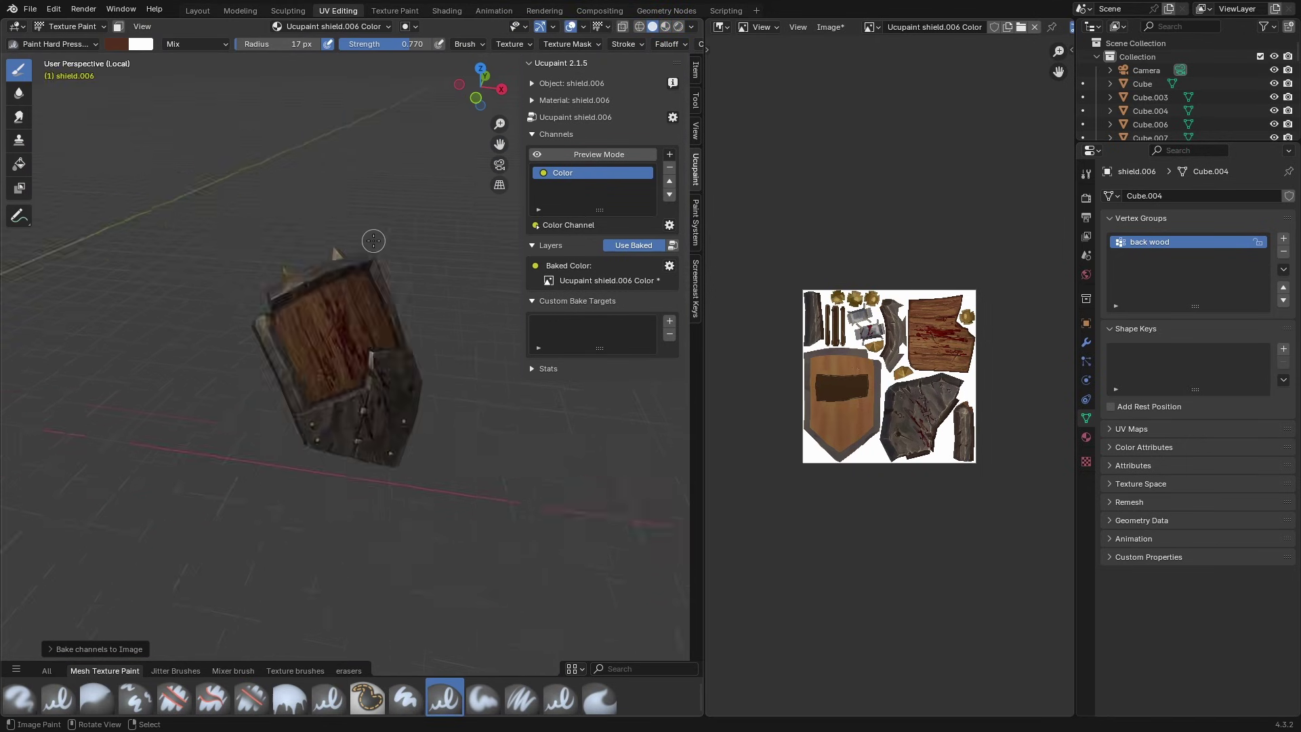
pyautogui.scroll(6, 378, 242)
pyautogui.moveTo(375, 242)
pyautogui.mouseDown(button='middle')
pyautogui.moveTo(395, 316)
pyautogui.moveTo(440, 308)
pyautogui.mouseUp(button='middle')
pyautogui.hotkey('shift', 'z')
pyautogui.hotkey('shift', 'alt', 'z')
pyautogui.click(649, 26)
pyautogui.click(691, 26)
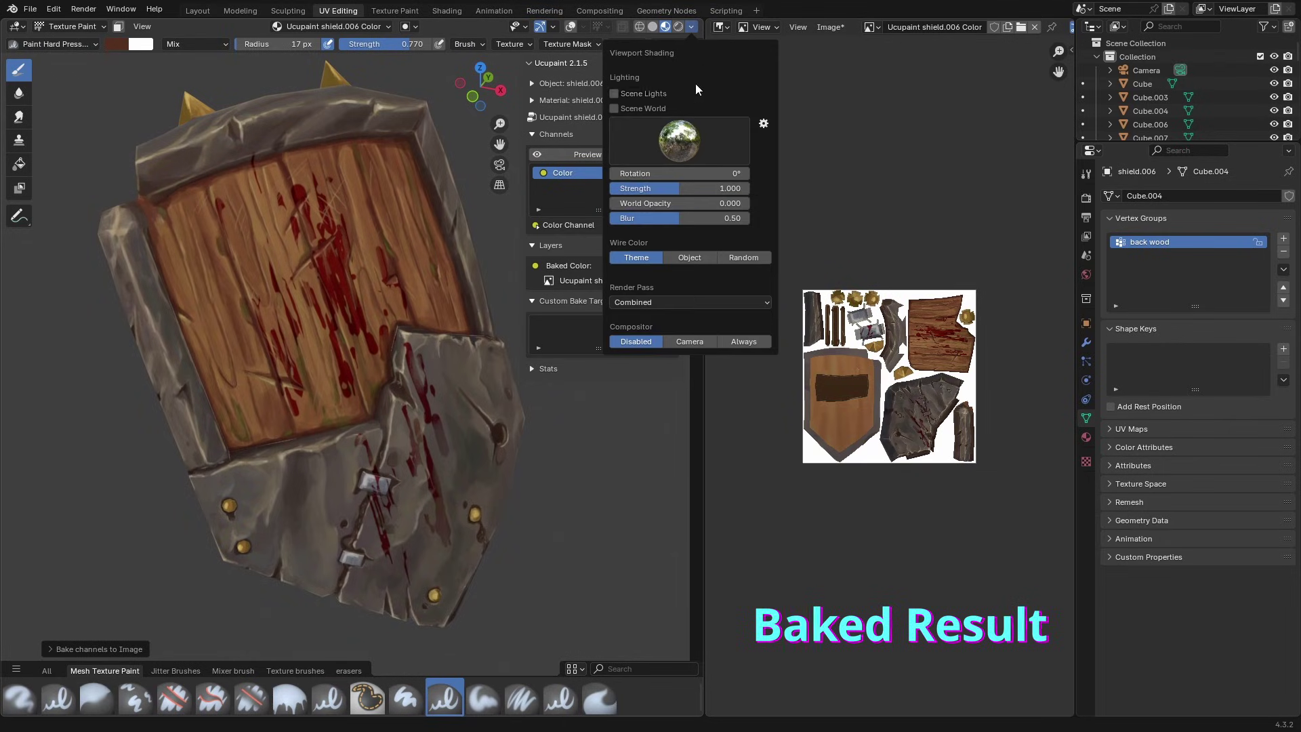
pyautogui.click(646, 109)
pyautogui.moveTo(406, 244); pyautogui.dragTo(319, 259, button='middle')
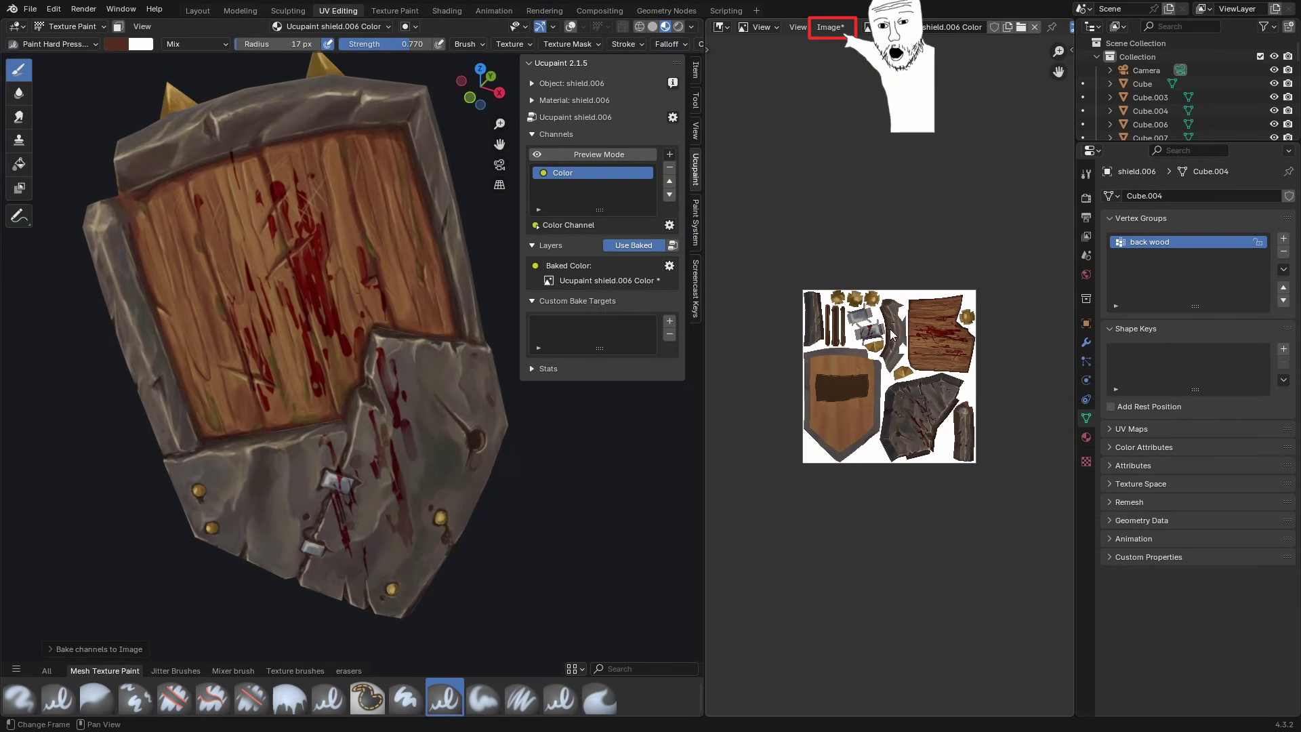
# Step: Save the baked colour image as shield var 1.png in a new folder named baked
pyautogui.scroll(2, 887, 349)
pyautogui.scroll(2, 895, 344)
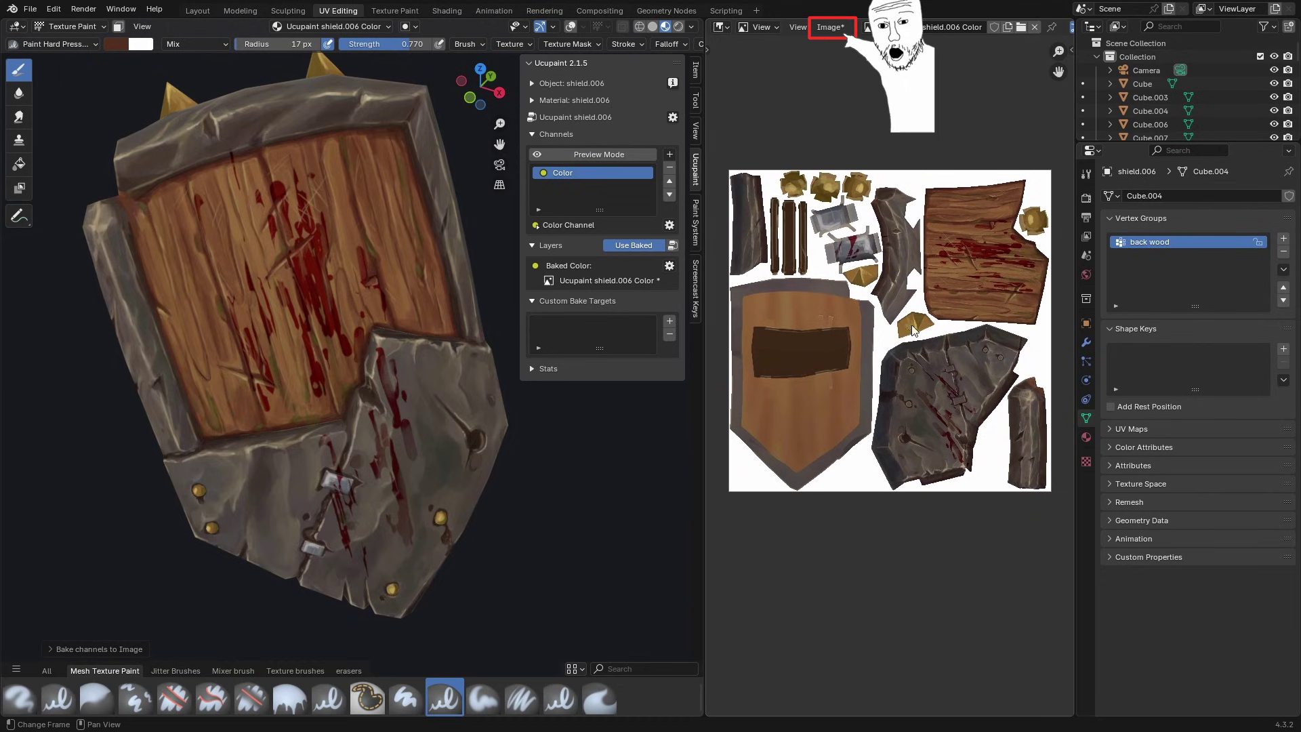
pyautogui.click(669, 266)
pyautogui.click(705, 329)
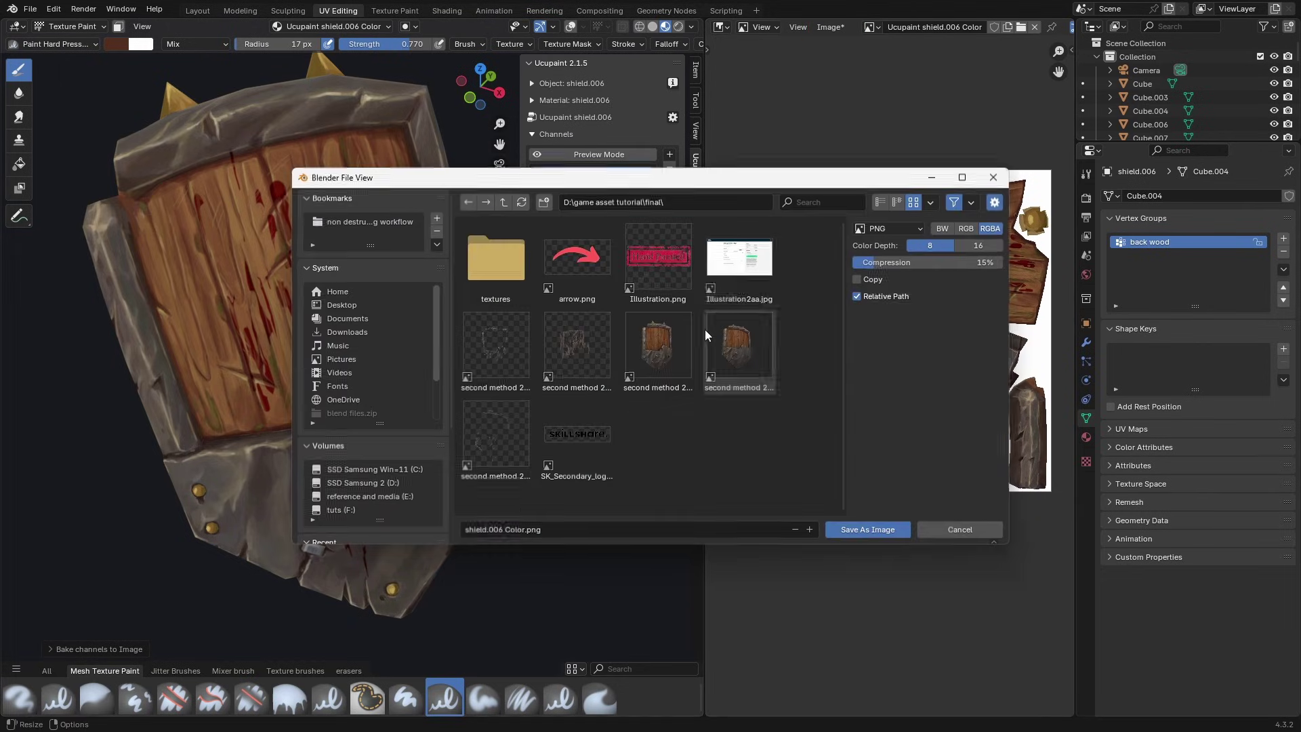
pyautogui.click(544, 201)
pyautogui.write('baked')
pyautogui.press('Return')
pyautogui.doubleClick(495, 258)
pyautogui.click(644, 529)
pyautogui.write('shield color')
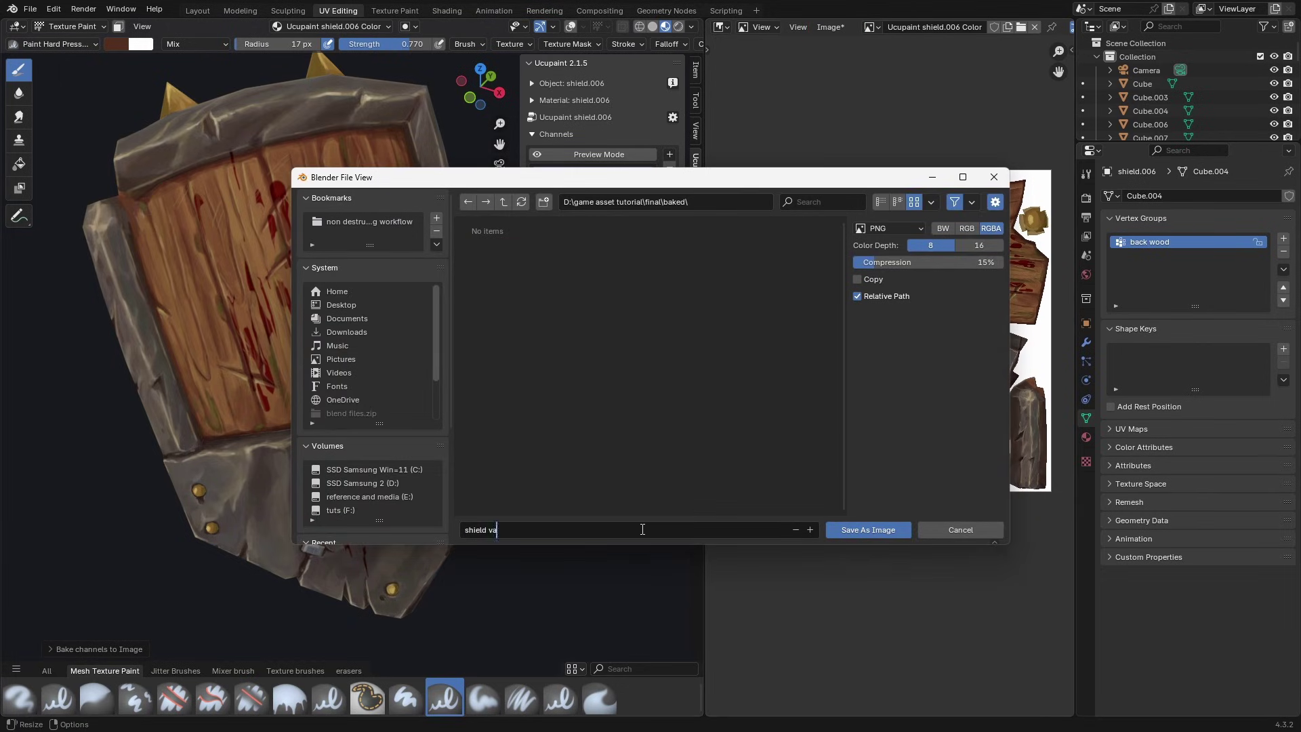
pyautogui.press('Return')
pyautogui.click(868, 530)
# Step: Switch off the baked result and inspect the textures of the paintings, wood, metal and details mask layers
pyautogui.click(645, 247)
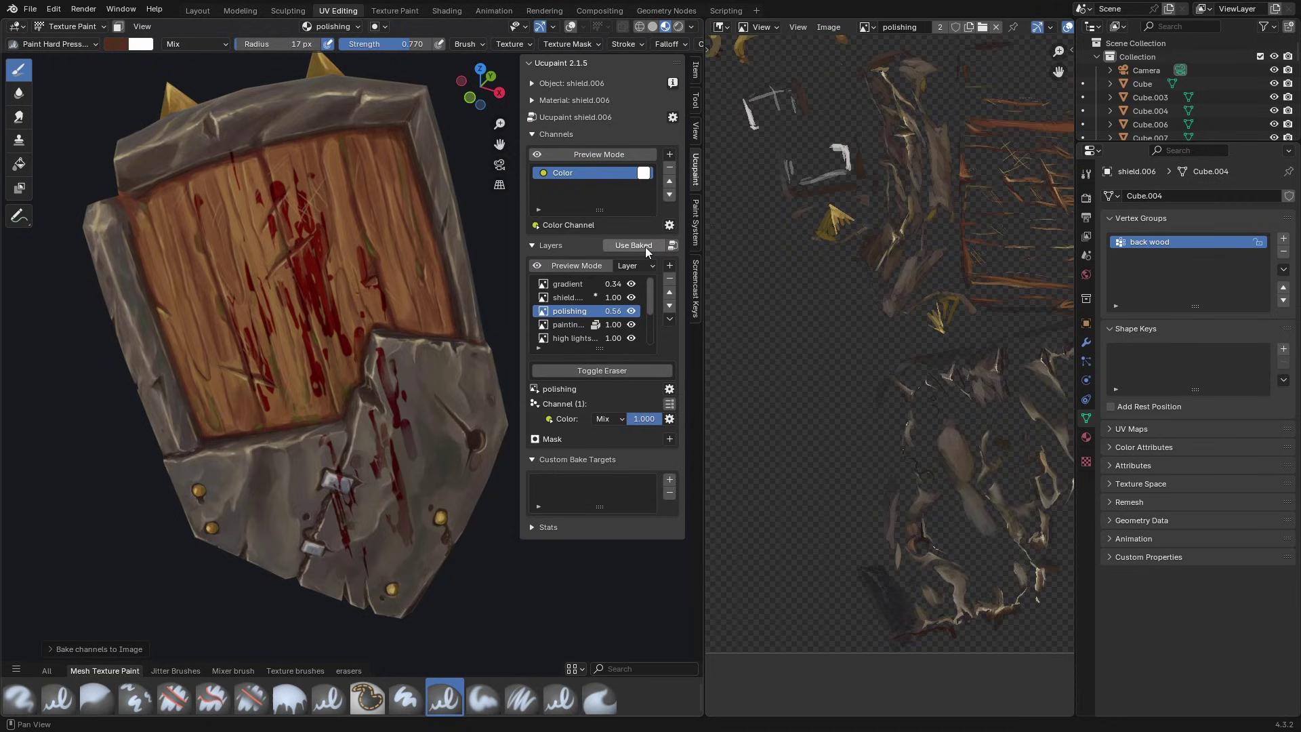
pyautogui.scroll(-3, 888, 343)
pyautogui.click(558, 324)
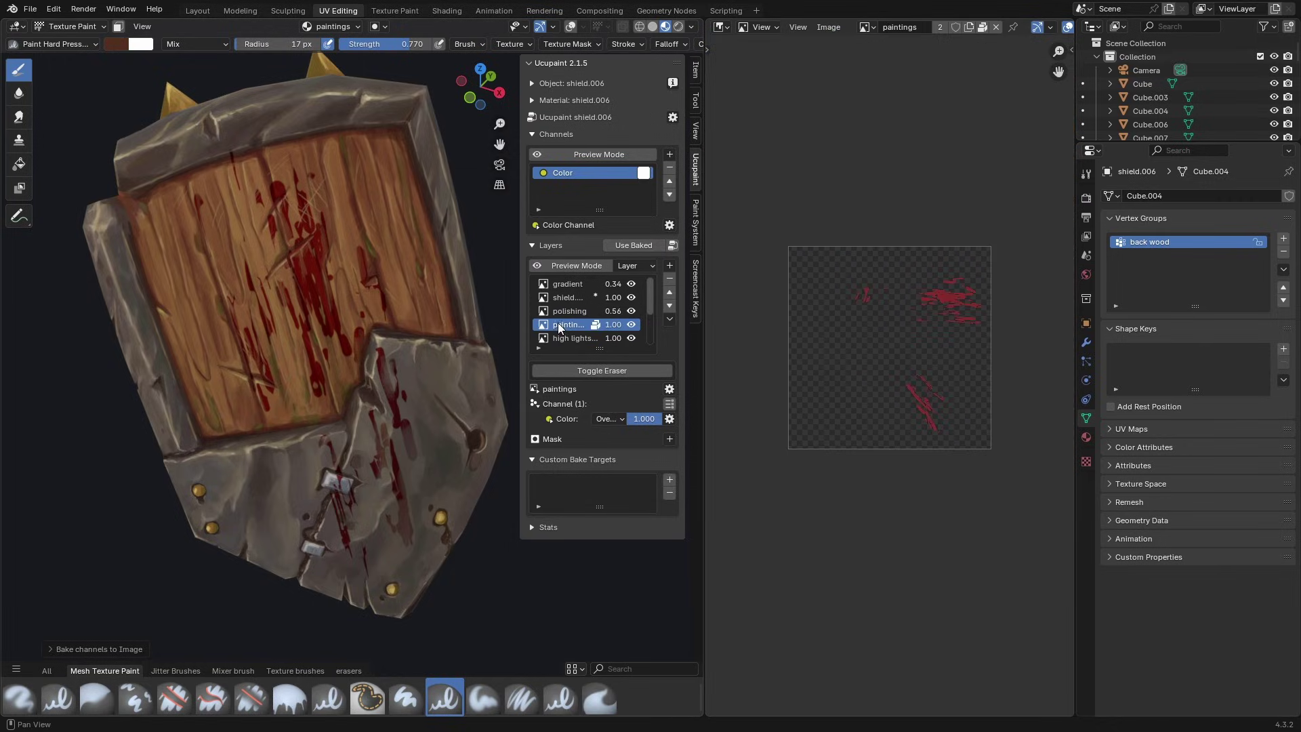
pyautogui.scroll(-4, 568, 340)
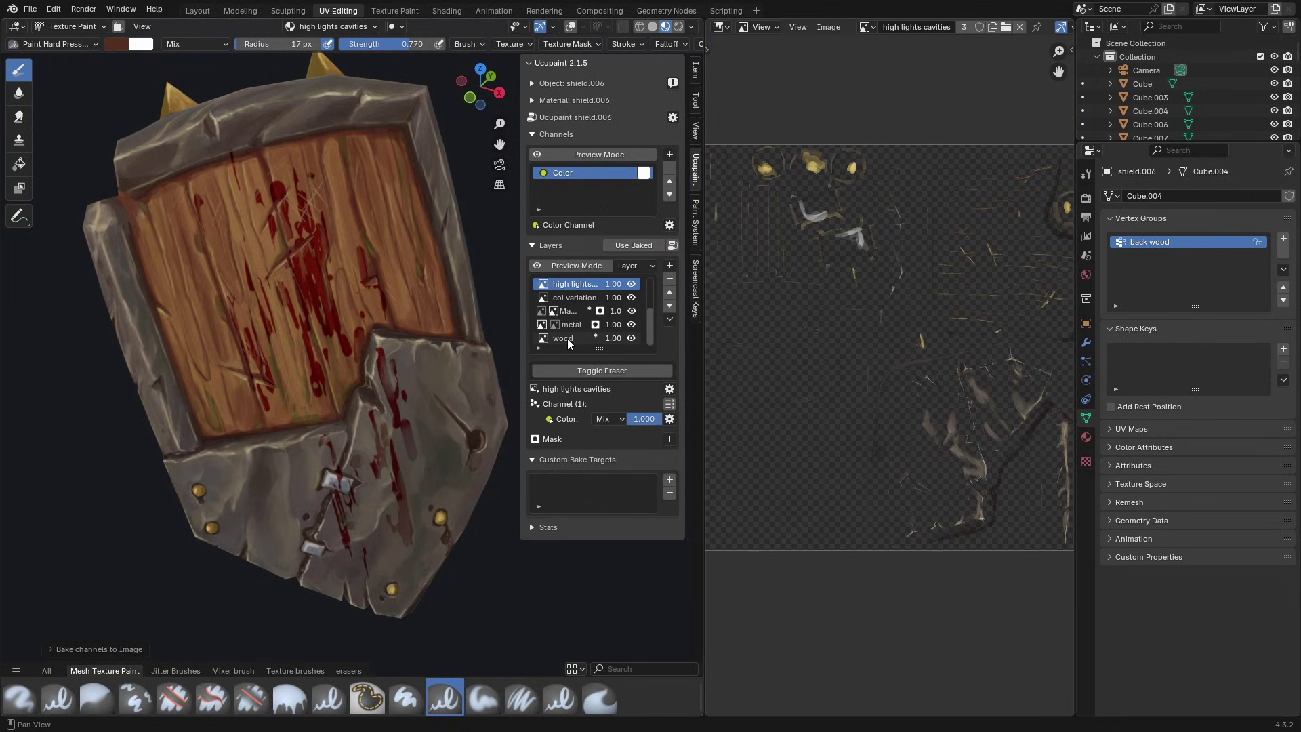
pyautogui.click(567, 338)
pyautogui.click(570, 324)
pyautogui.click(573, 312)
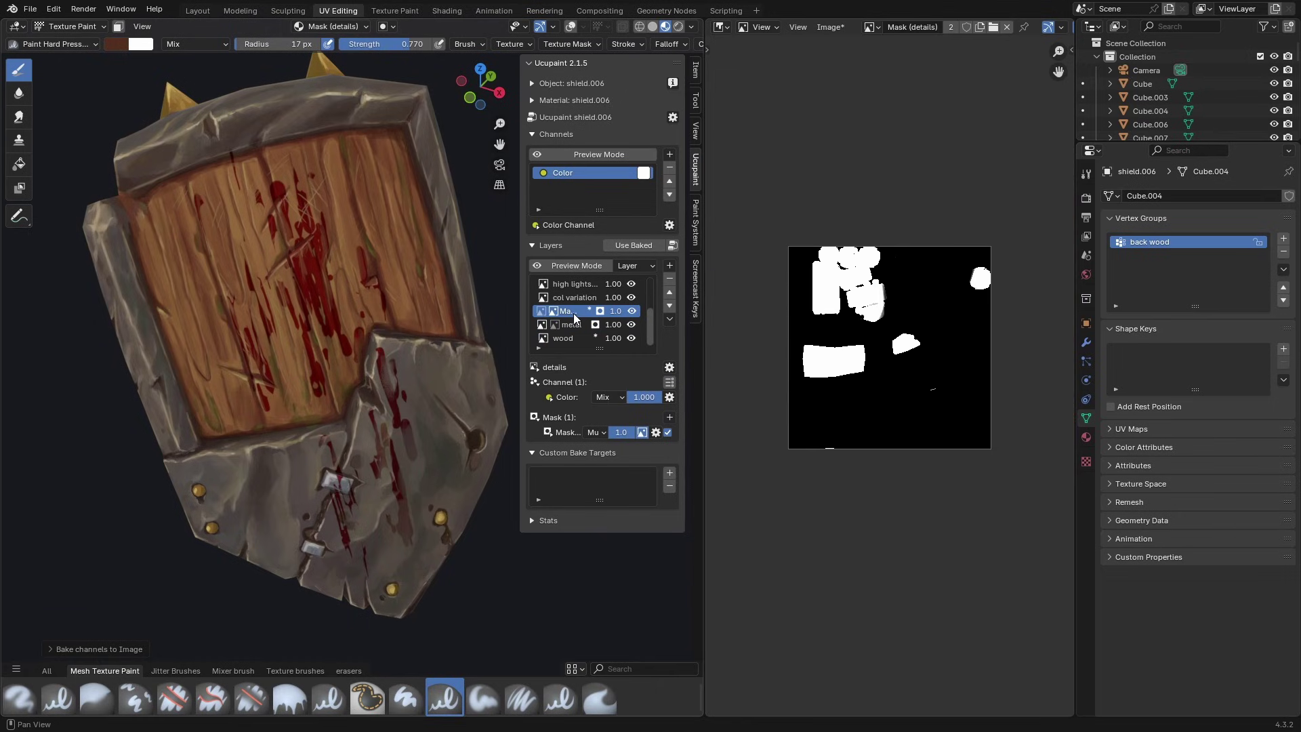
pyautogui.click(573, 325)
pyautogui.click(570, 308)
pyautogui.click(570, 297)
# Step: Inspect the textures of the upper layers, from high lights cavities through paintings and polishing to gradient
pyautogui.scroll(1, 573, 312)
pyautogui.click(570, 298)
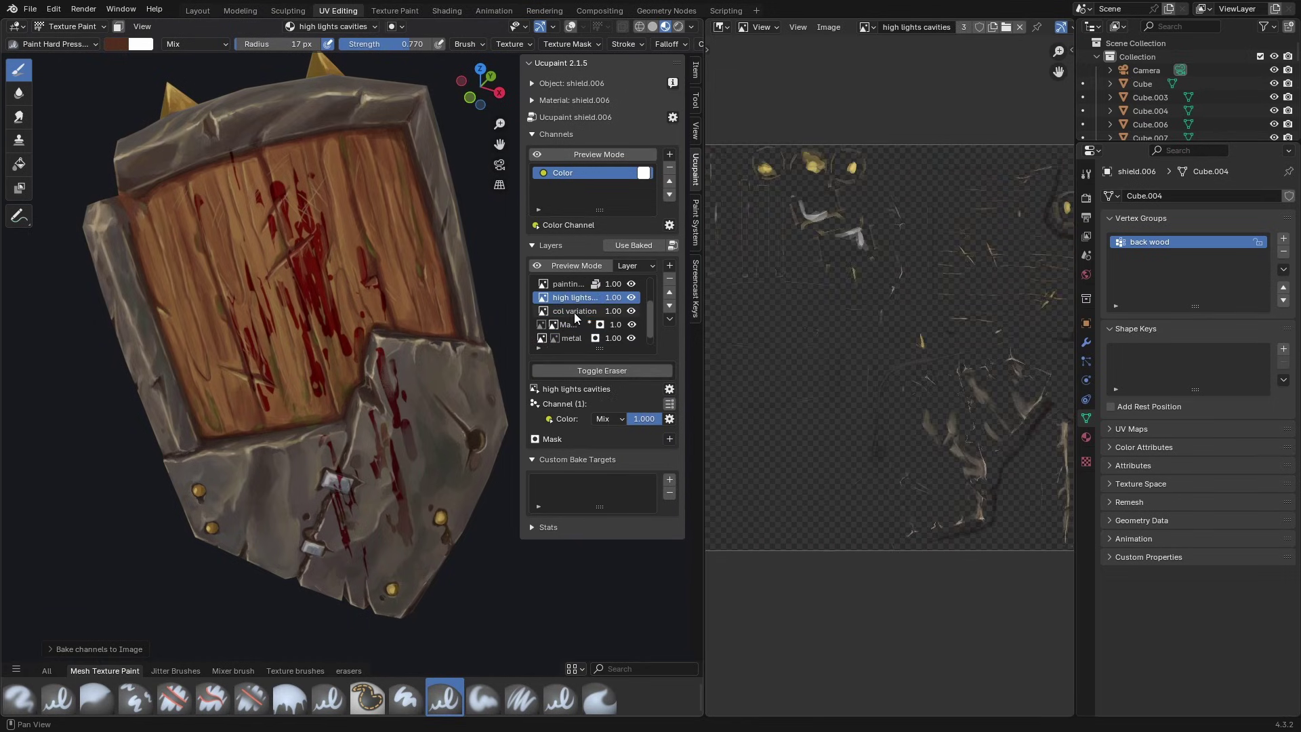
pyautogui.scroll(1, 574, 311)
pyautogui.click(570, 296)
pyautogui.scroll(1, 572, 307)
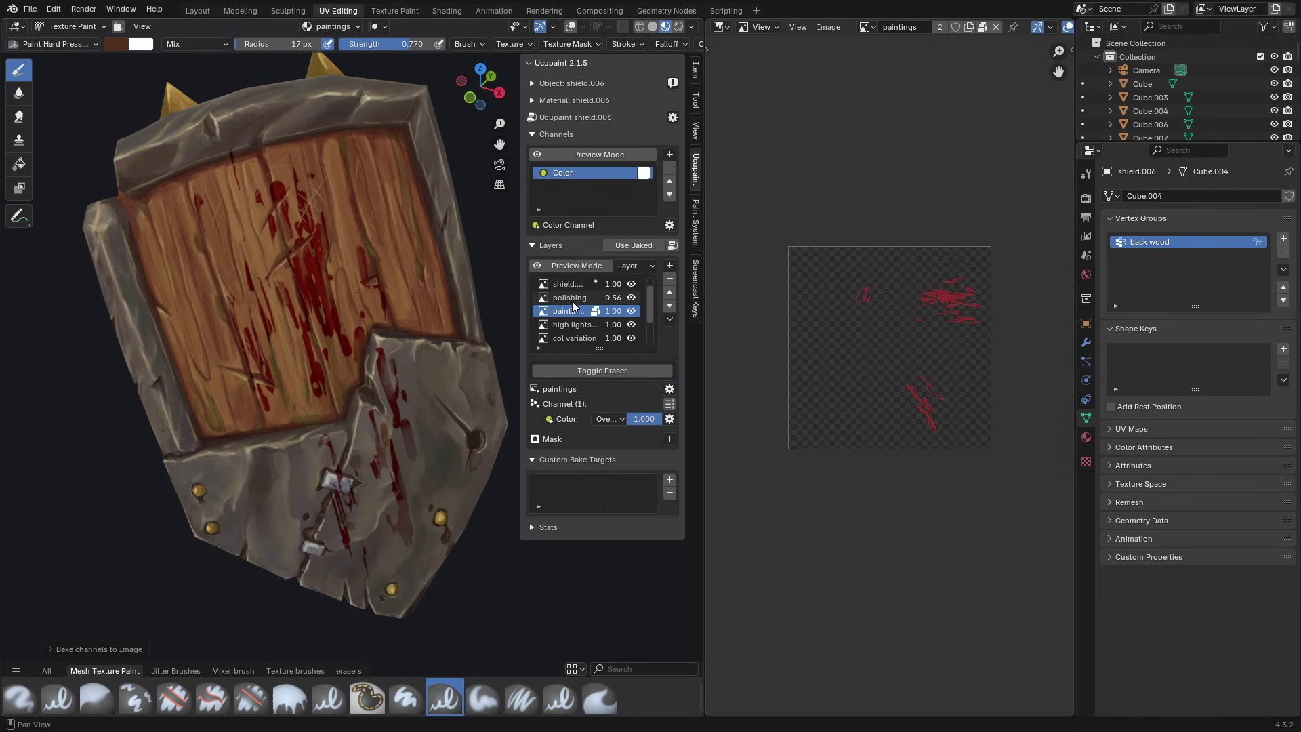
pyautogui.click(572, 298)
pyautogui.scroll(1, 572, 299)
pyautogui.click(573, 296)
pyautogui.click(575, 283)
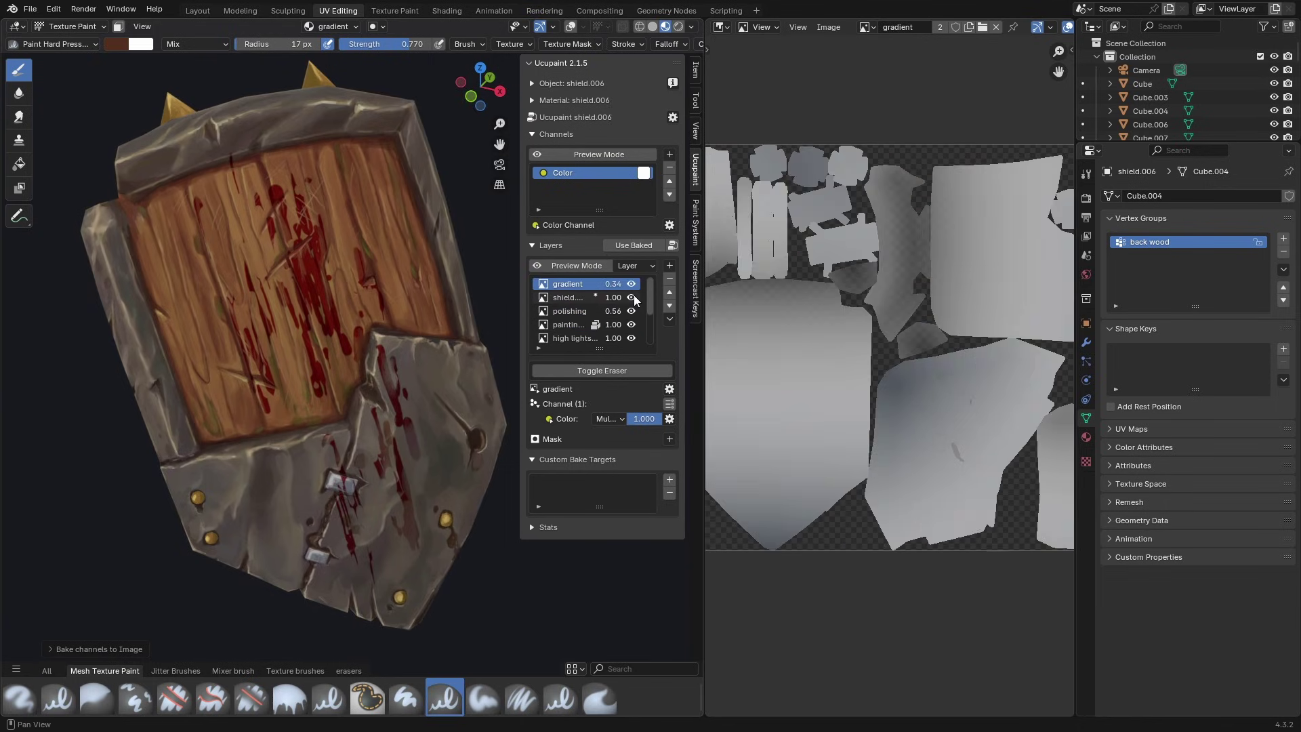
# Step: Hide the paintings layer and bake all channels again with the same settings
pyautogui.click(632, 324)
pyautogui.click(632, 324)
pyautogui.click(672, 117)
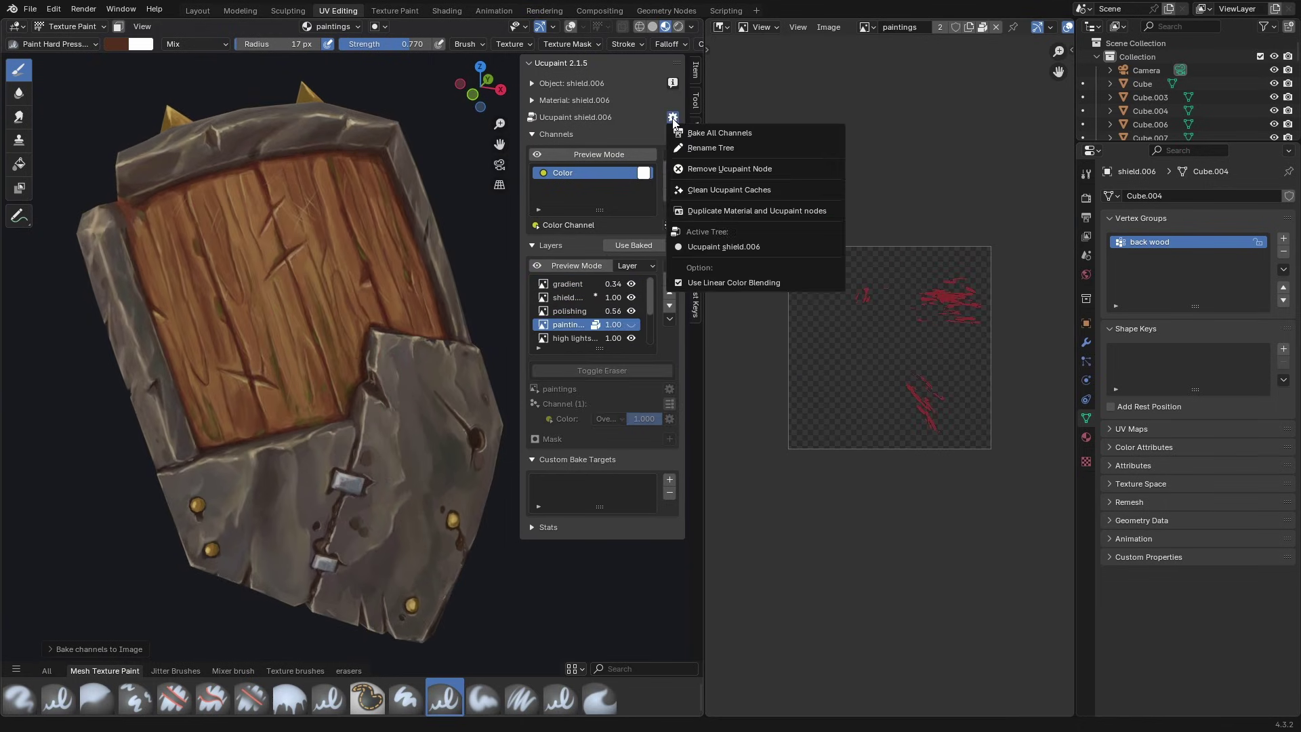
pyautogui.click(712, 131)
pyautogui.press('Return')
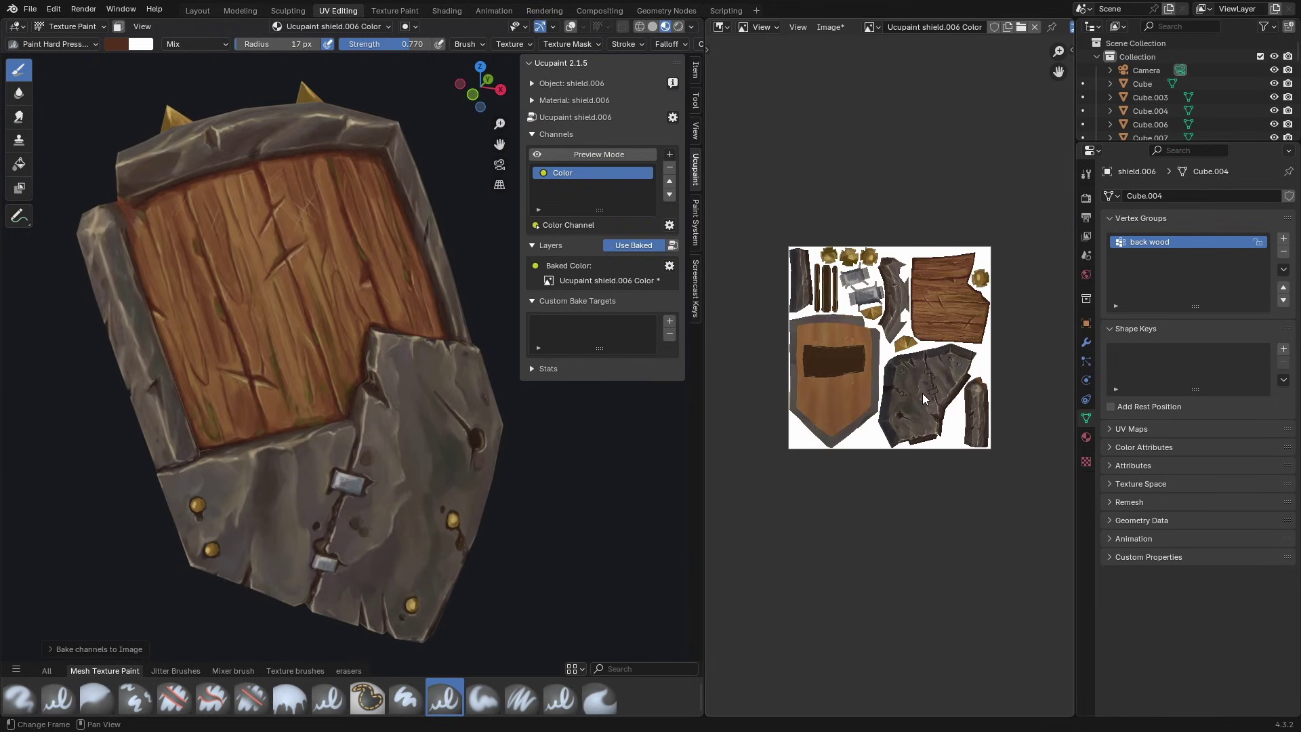
# Step: Save the rebaked texture to its existing image file and check it in the image editor
pyautogui.scroll(3, 921, 393)
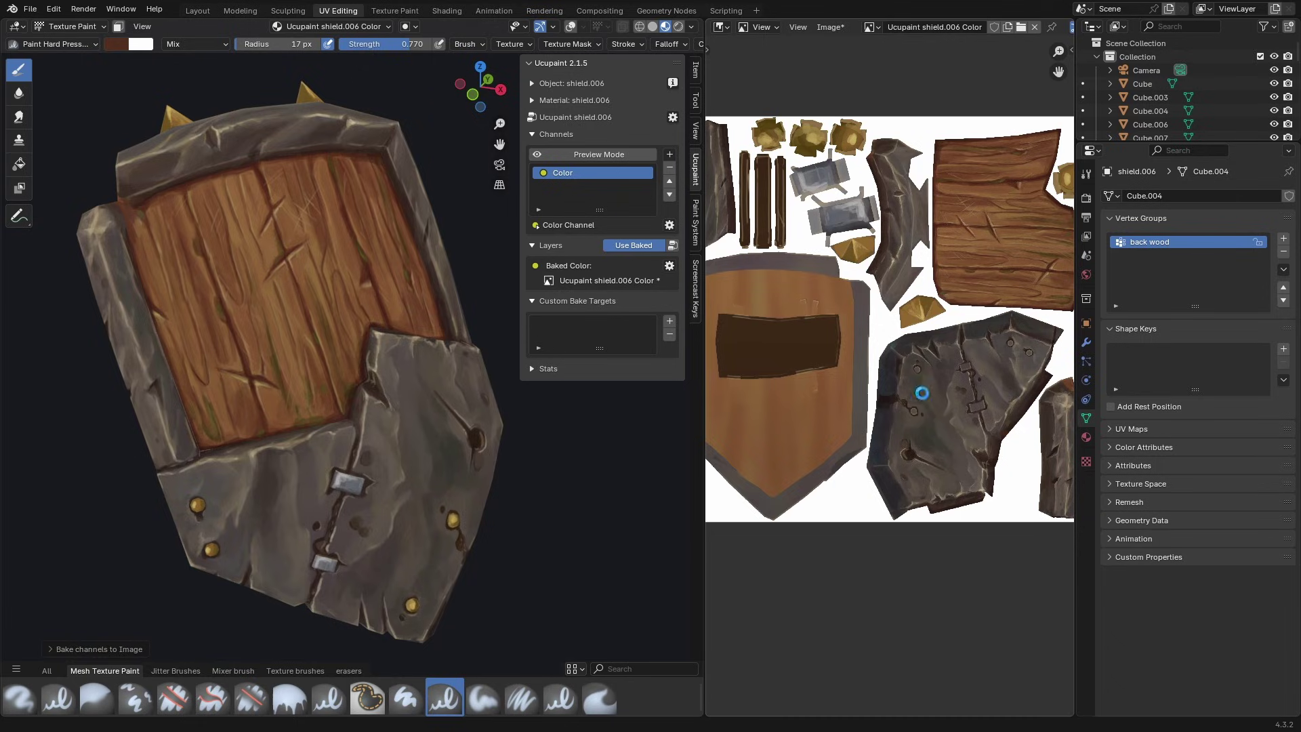
pyautogui.hotkey('alt', 's')
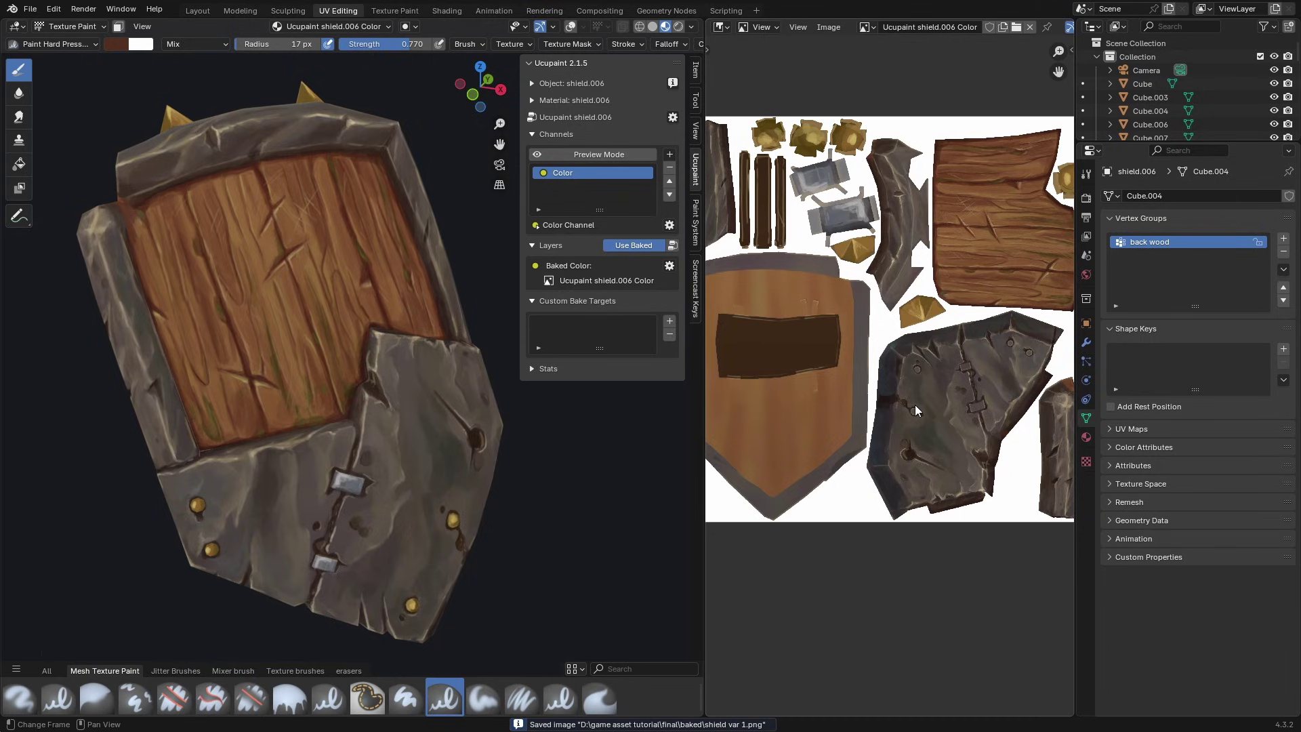
pyautogui.scroll(1, 915, 404)
pyautogui.scroll(-2, 914, 404)
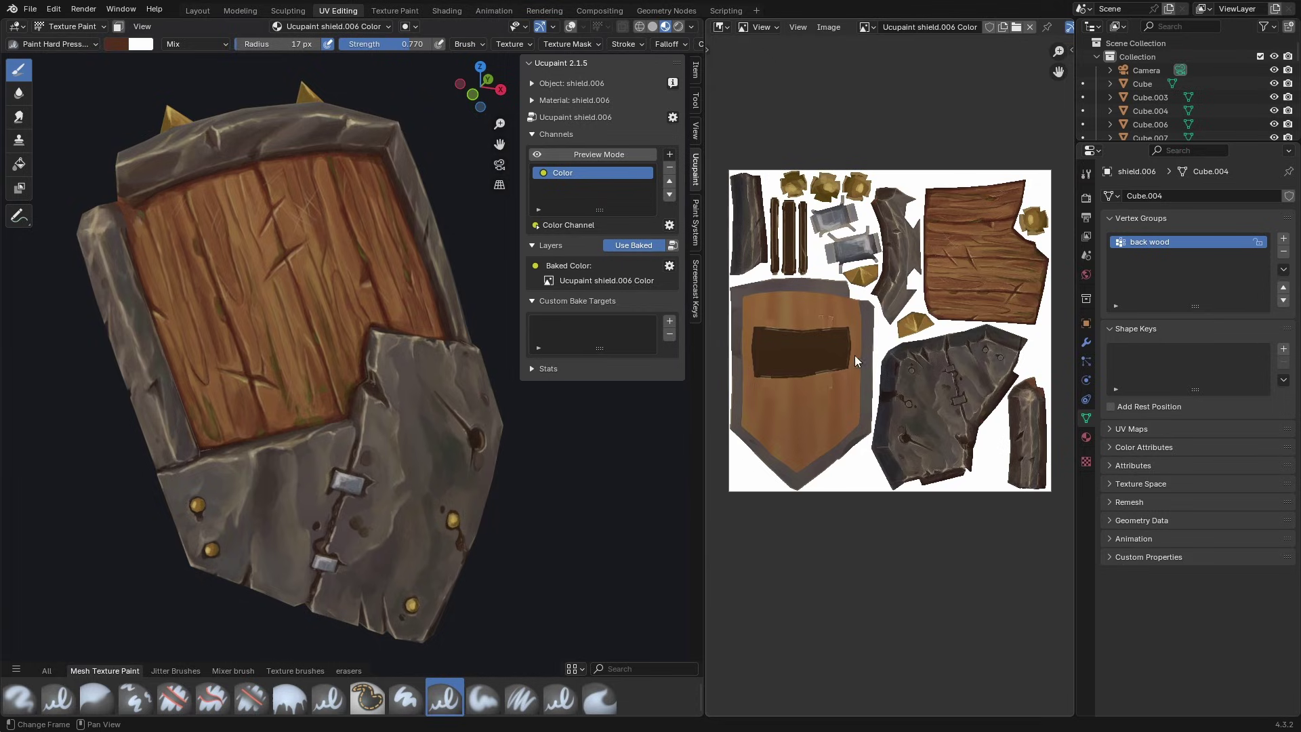
# Step: Save the baked colour image as shield var 1.png in the baked folder, replacing the existing file
pyautogui.click(668, 225)
pyautogui.click(728, 292)
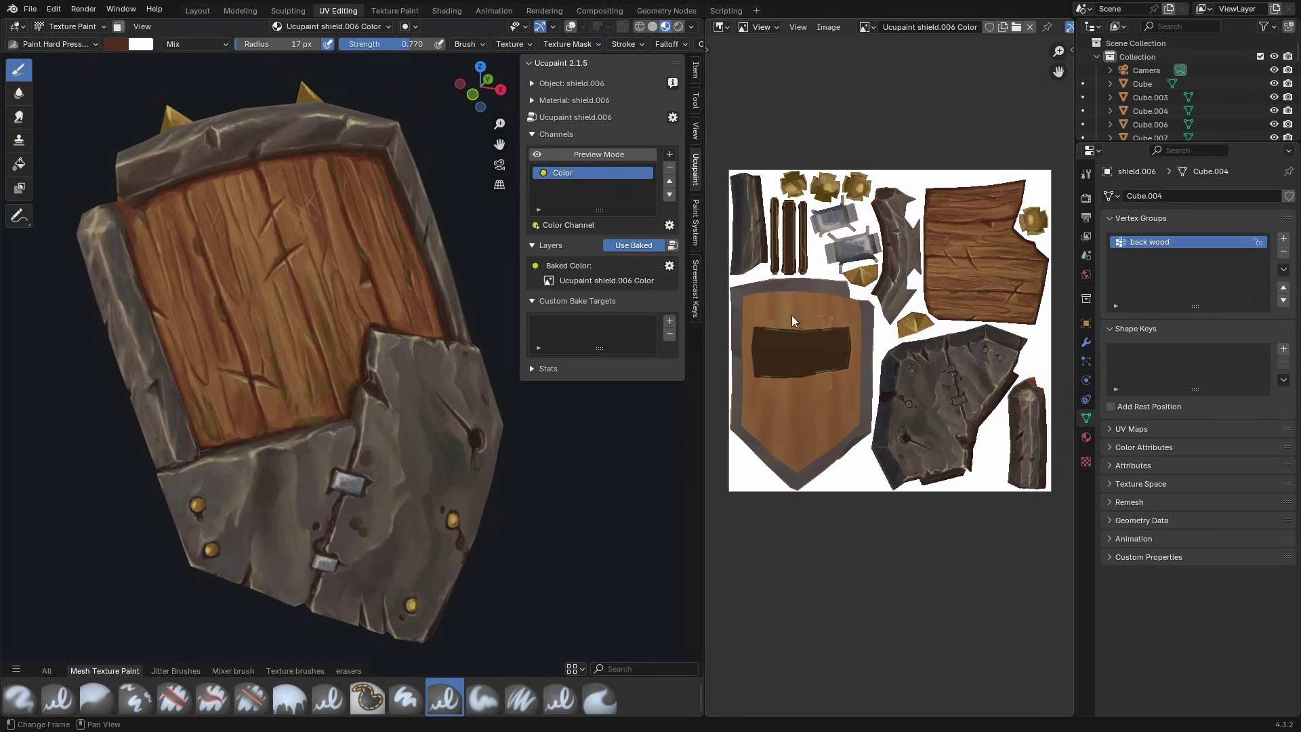
pyautogui.click(670, 266)
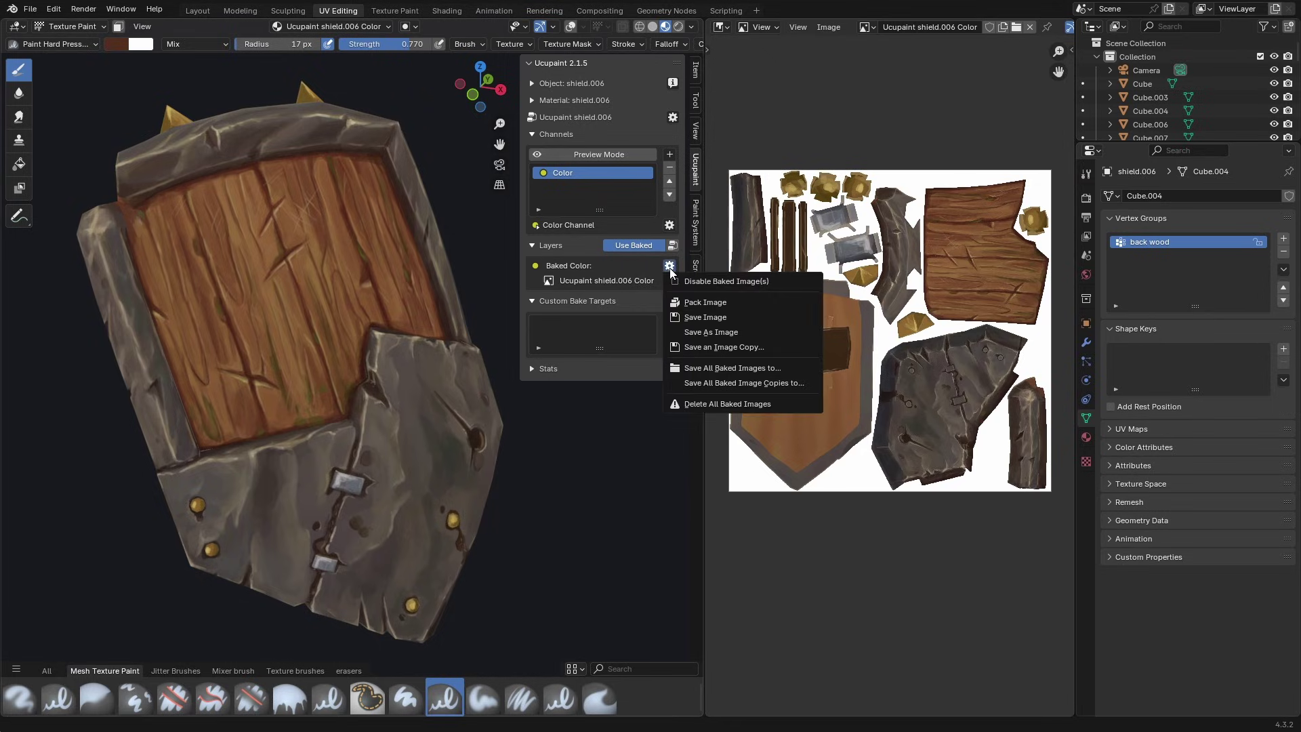
pyautogui.click(719, 332)
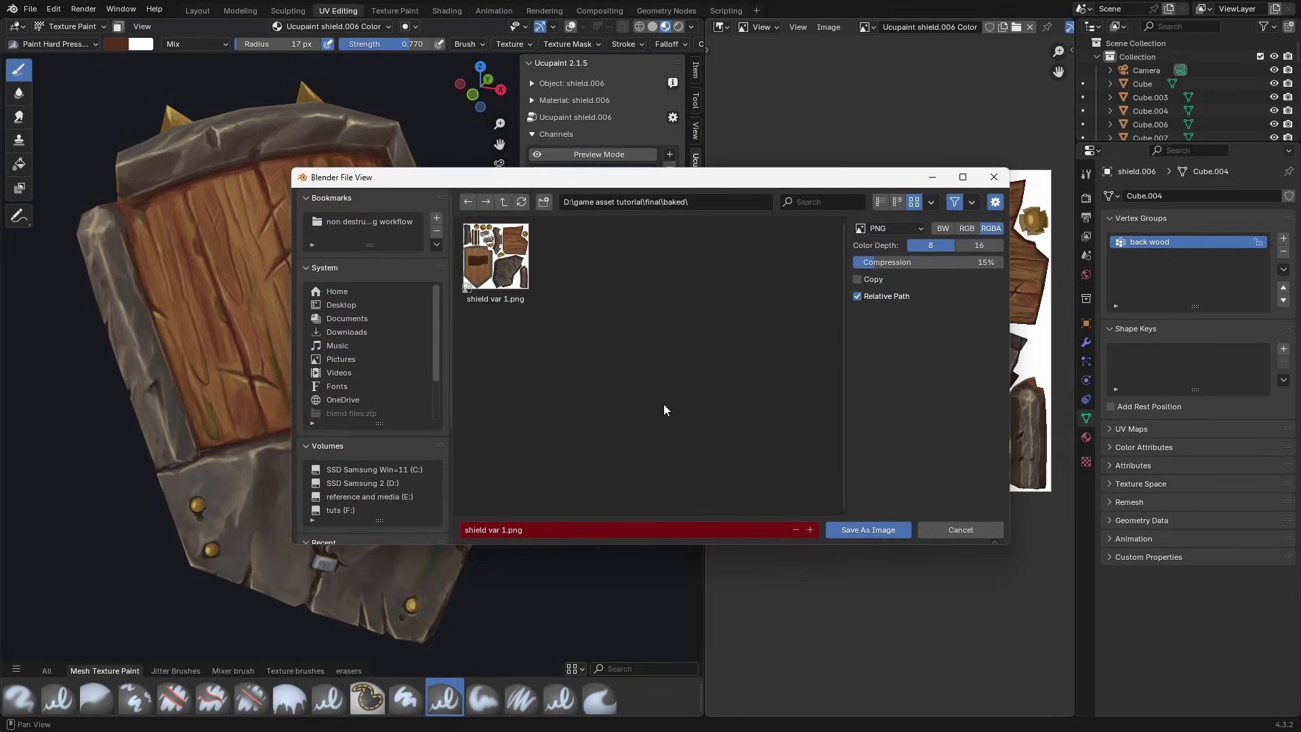
pyautogui.click(855, 529)
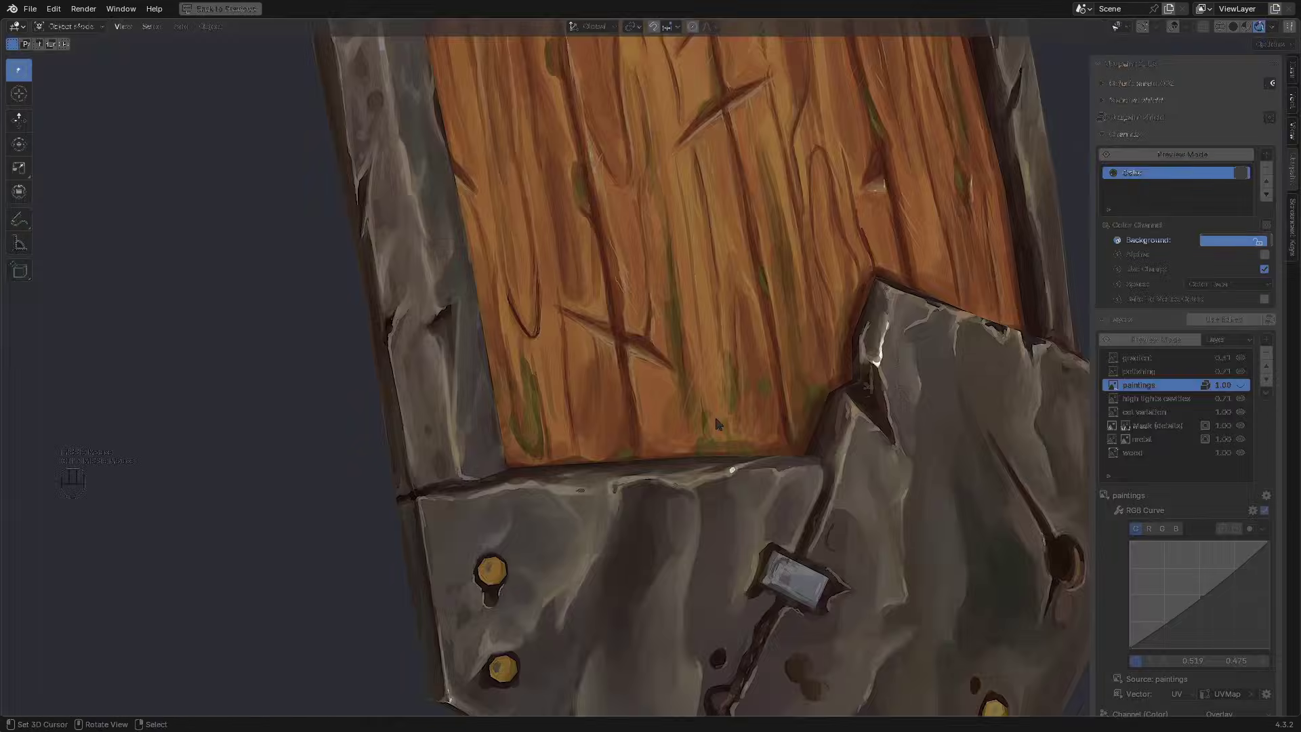
# Step: Make the paintings layer visible on the full shield and inspect the red streaks
pyautogui.moveTo(718, 433); pyautogui.dragTo(761, 453, button='middle')
pyautogui.keyDown('ctrl'); pyautogui.moveTo(755, 392); pyautogui.dragTo(789, 433, button='middle'); pyautogui.keyUp('ctrl')
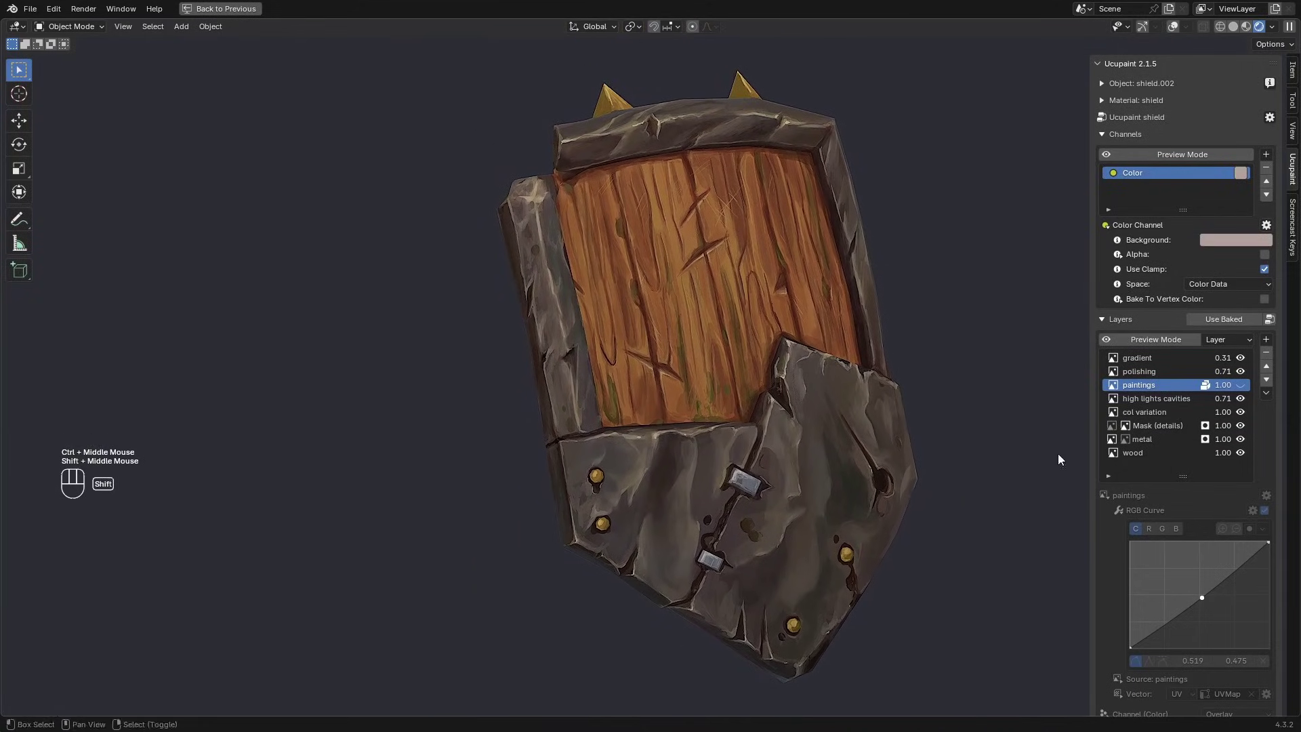
pyautogui.click(1239, 385)
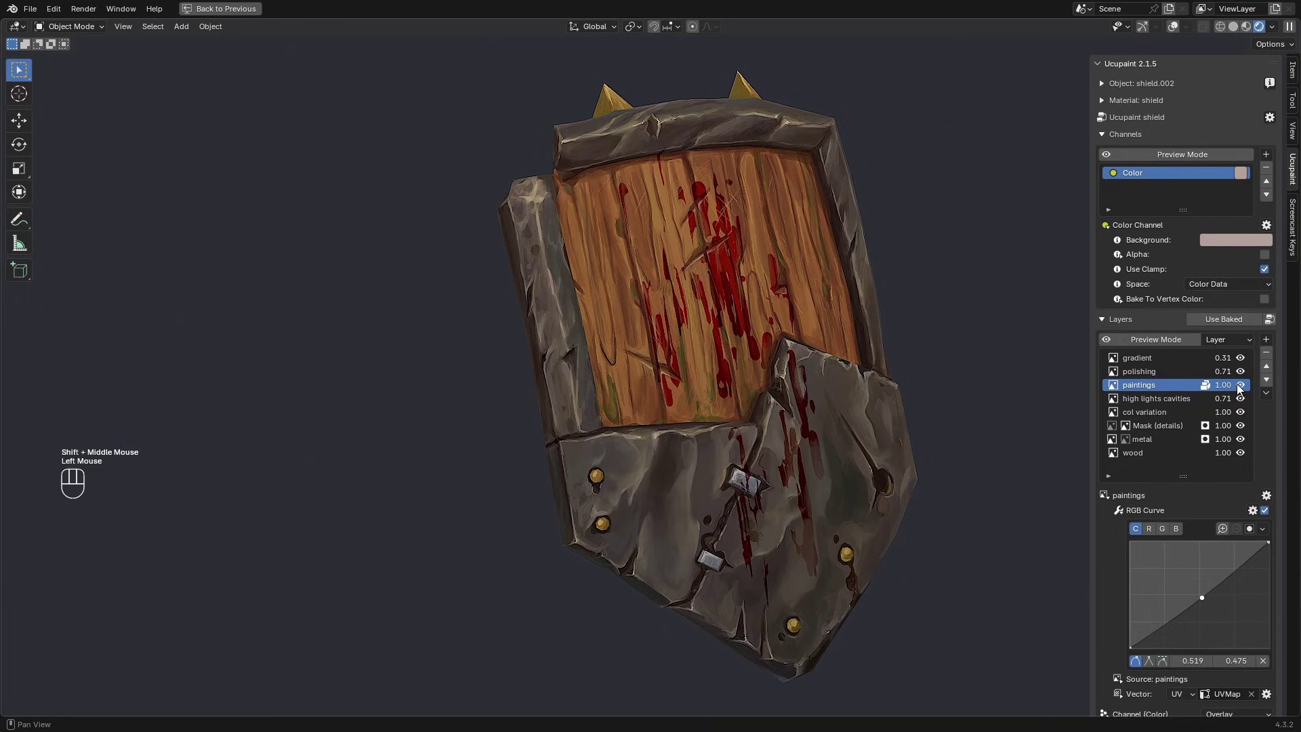
pyautogui.moveTo(959, 458)
pyautogui.mouseDown(button='middle')
pyautogui.moveTo(902, 450)
pyautogui.moveTo(919, 447)
pyautogui.mouseUp(button='middle')
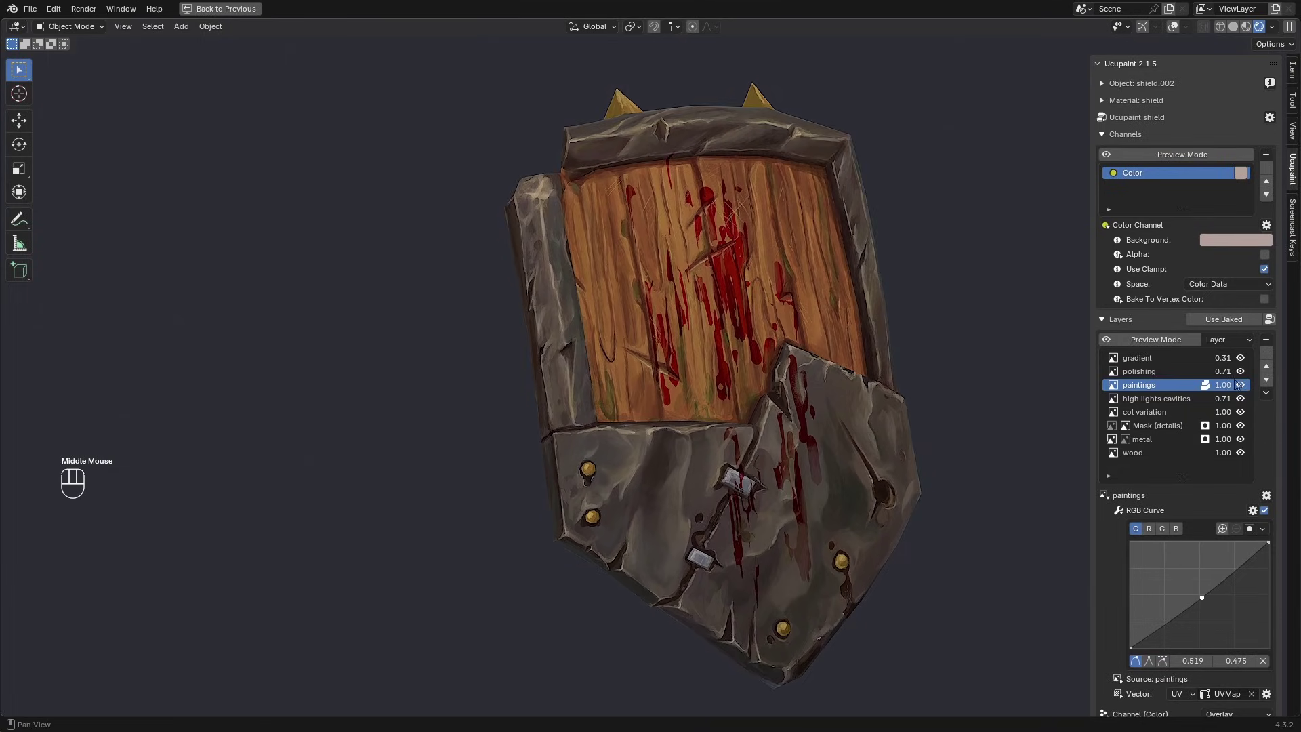